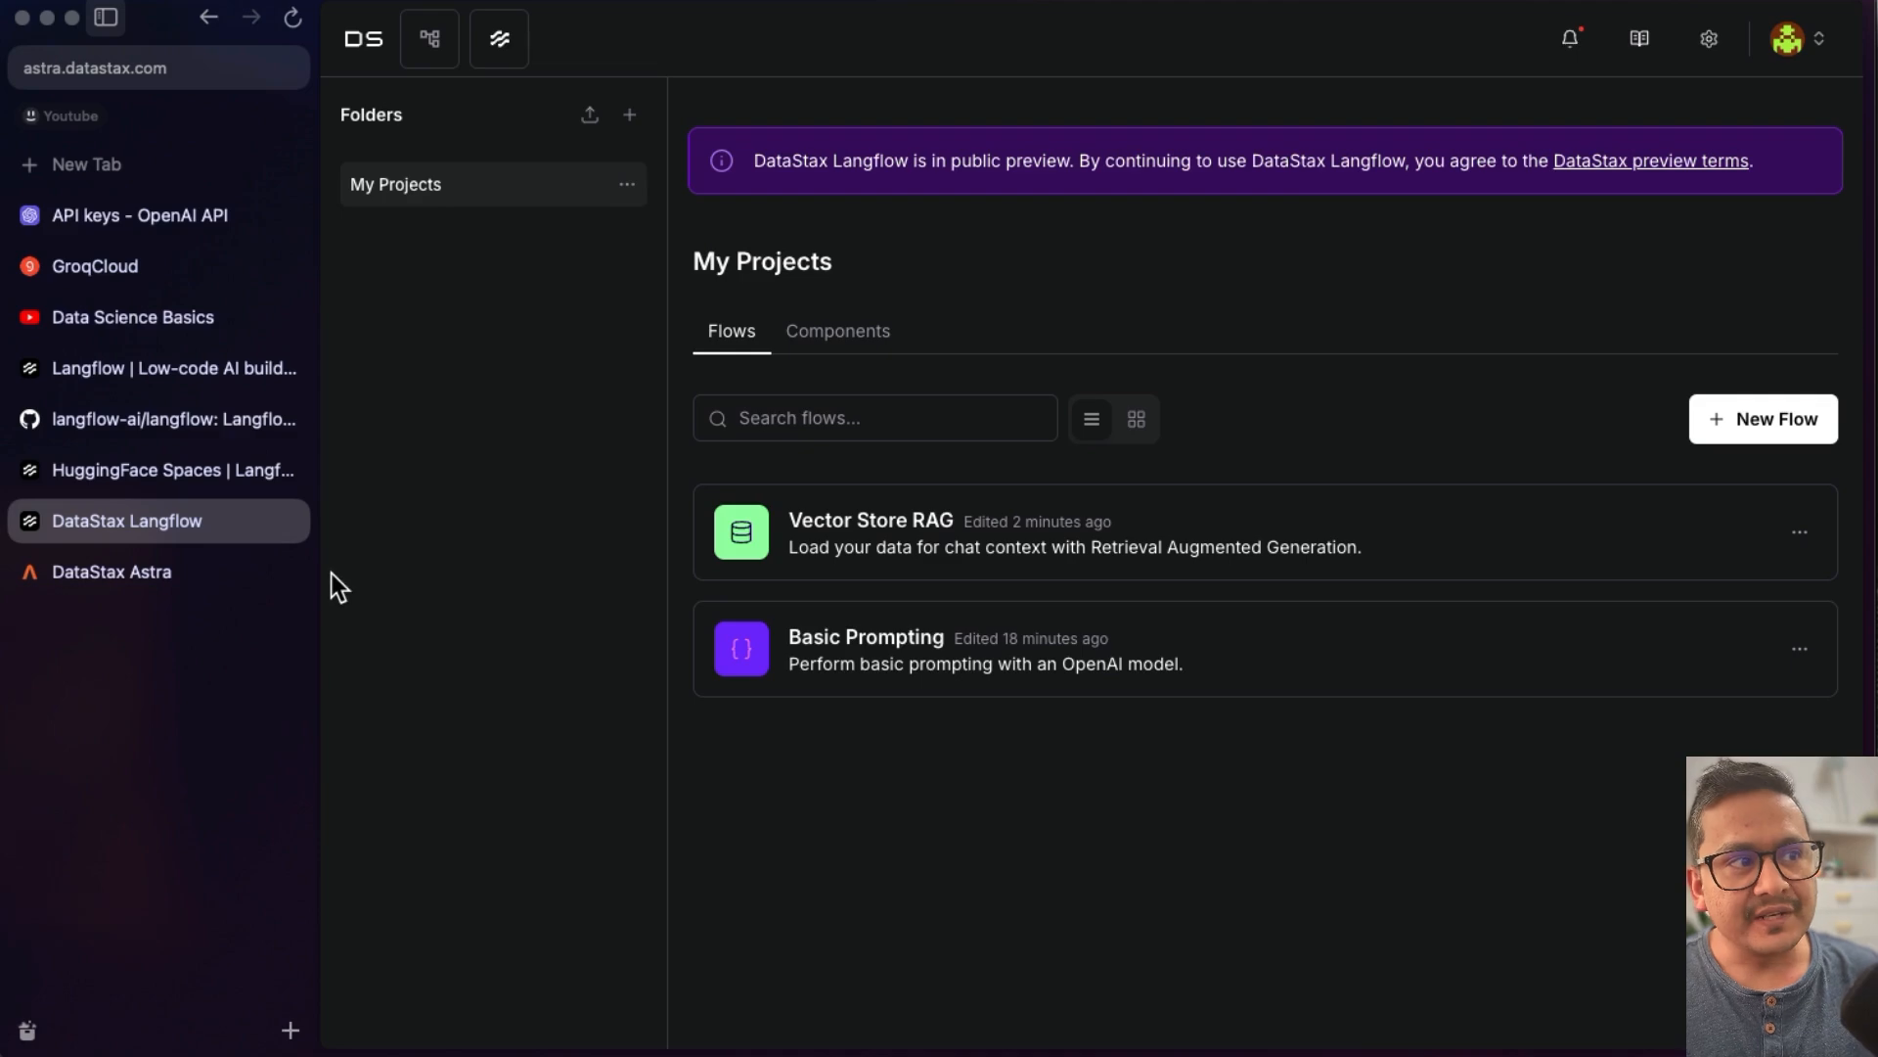
- Browse the Langflow website and GitHub repository, then open the Self Managed installation docs
left_click(164, 479)
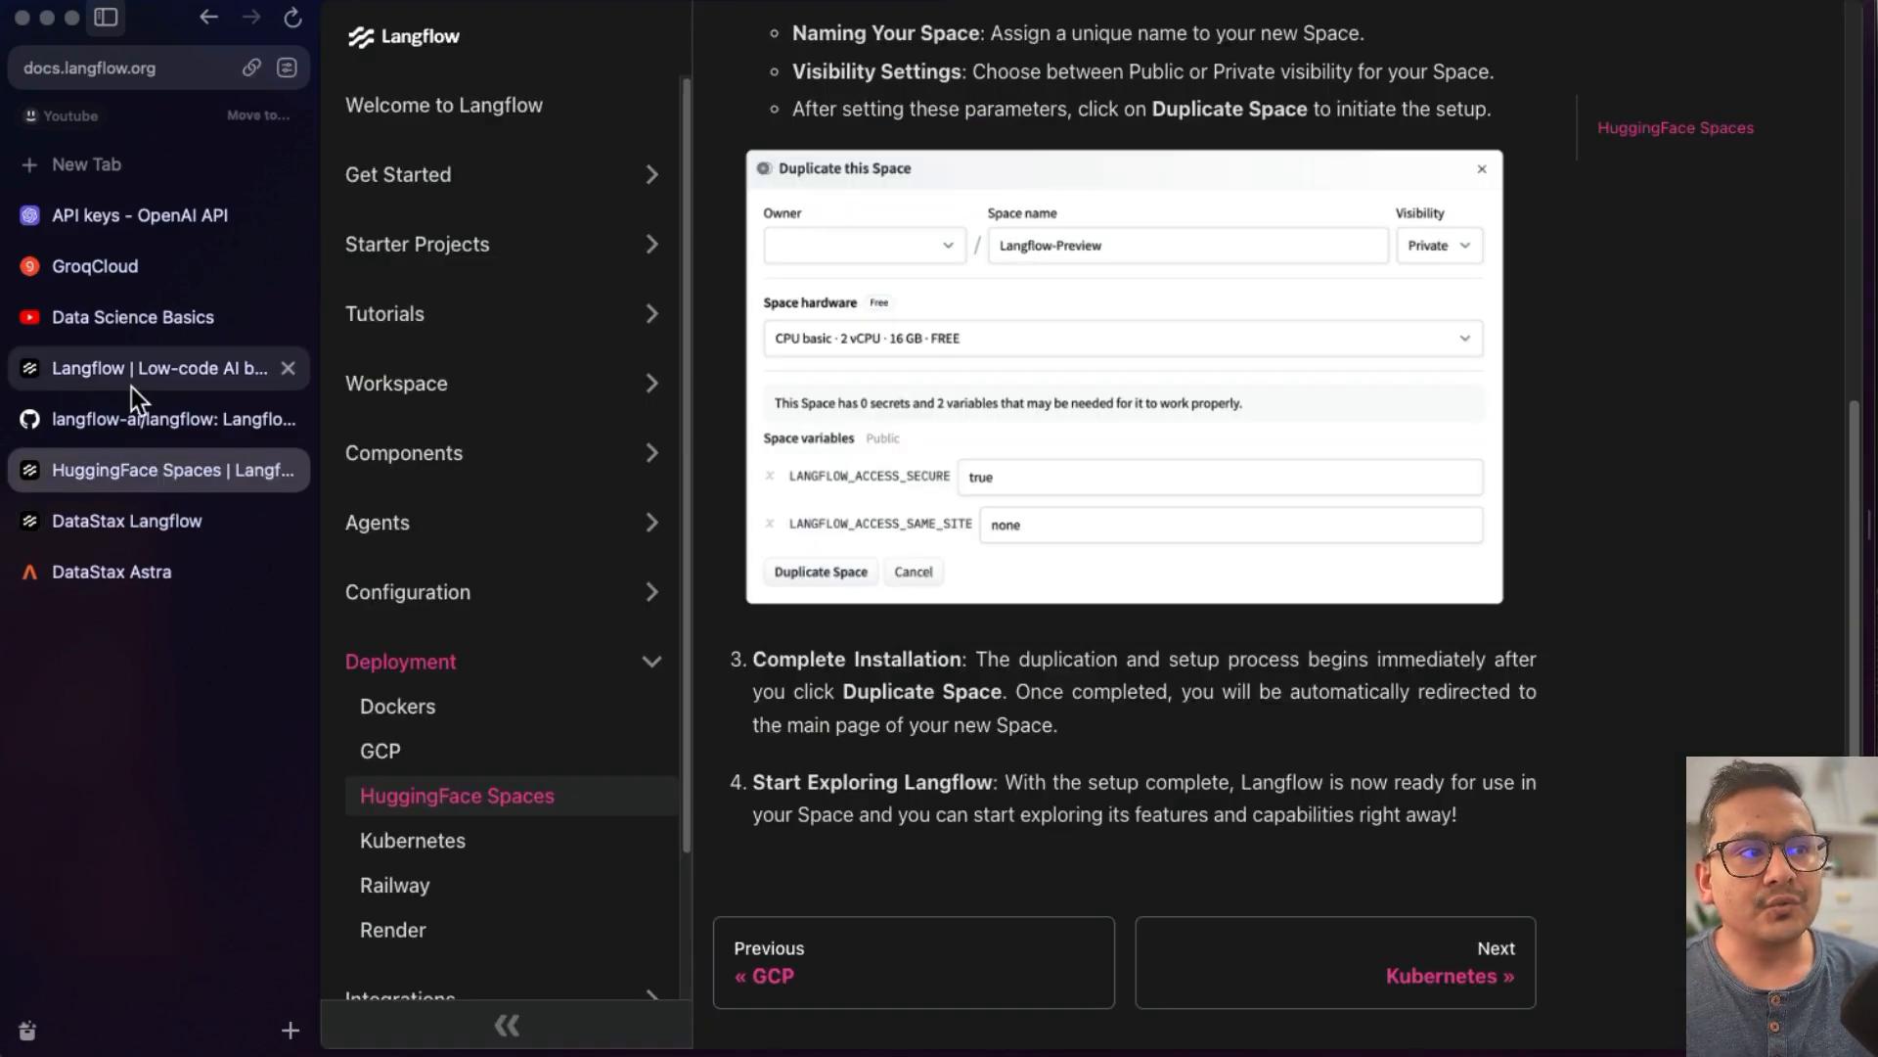
left_click(132, 381)
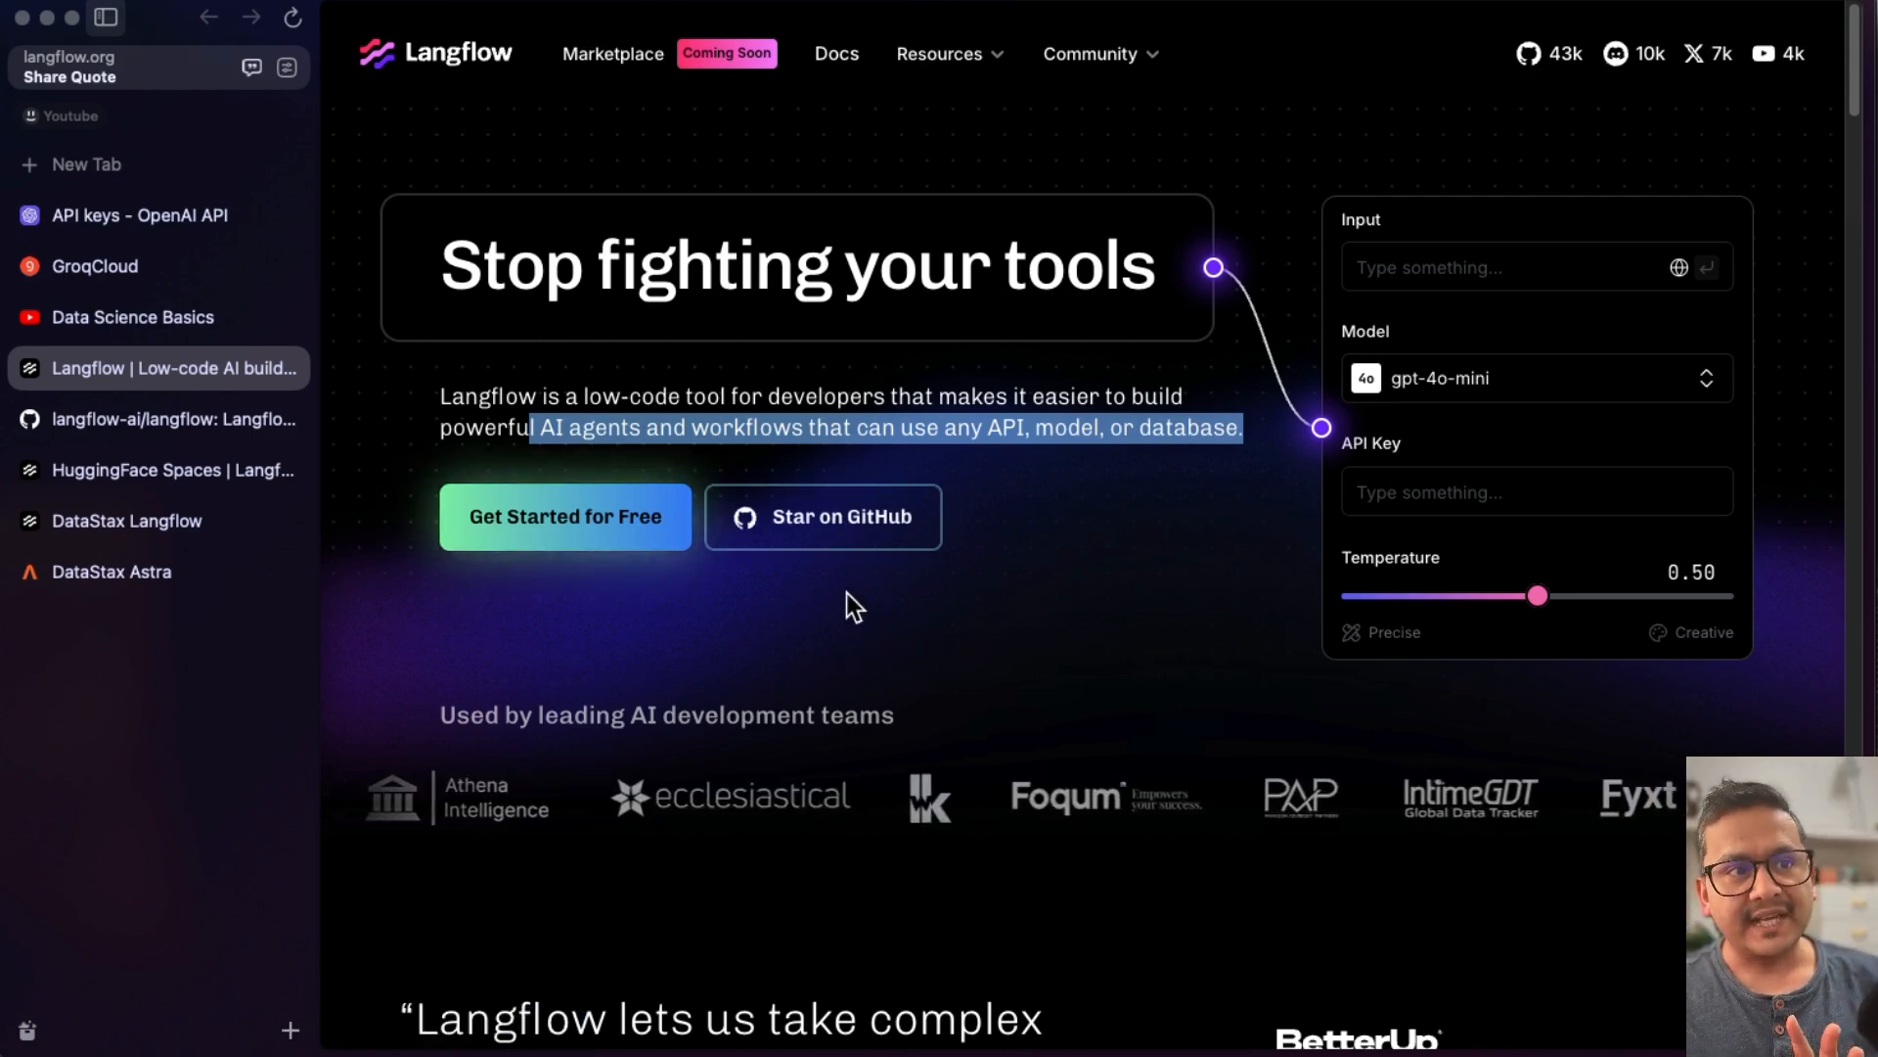
left_click(800, 523)
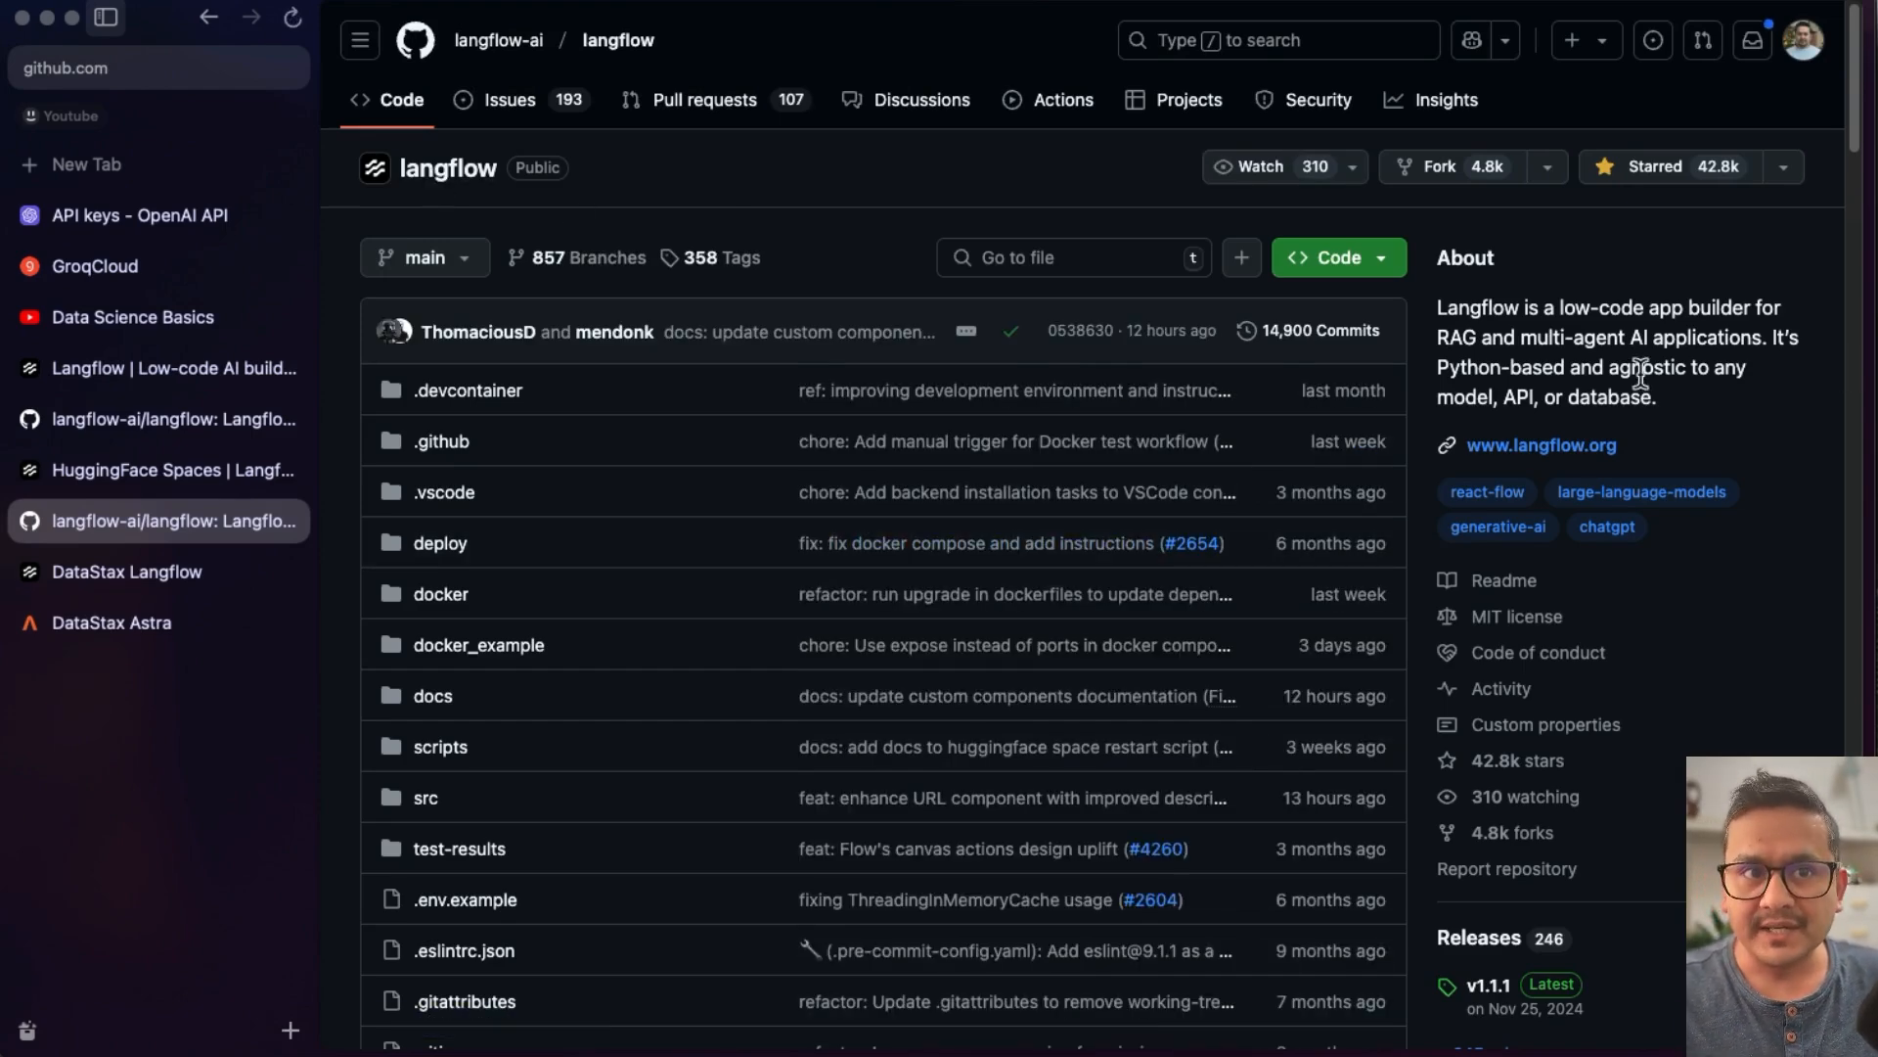
left_click_drag(1437, 307, 1698, 421)
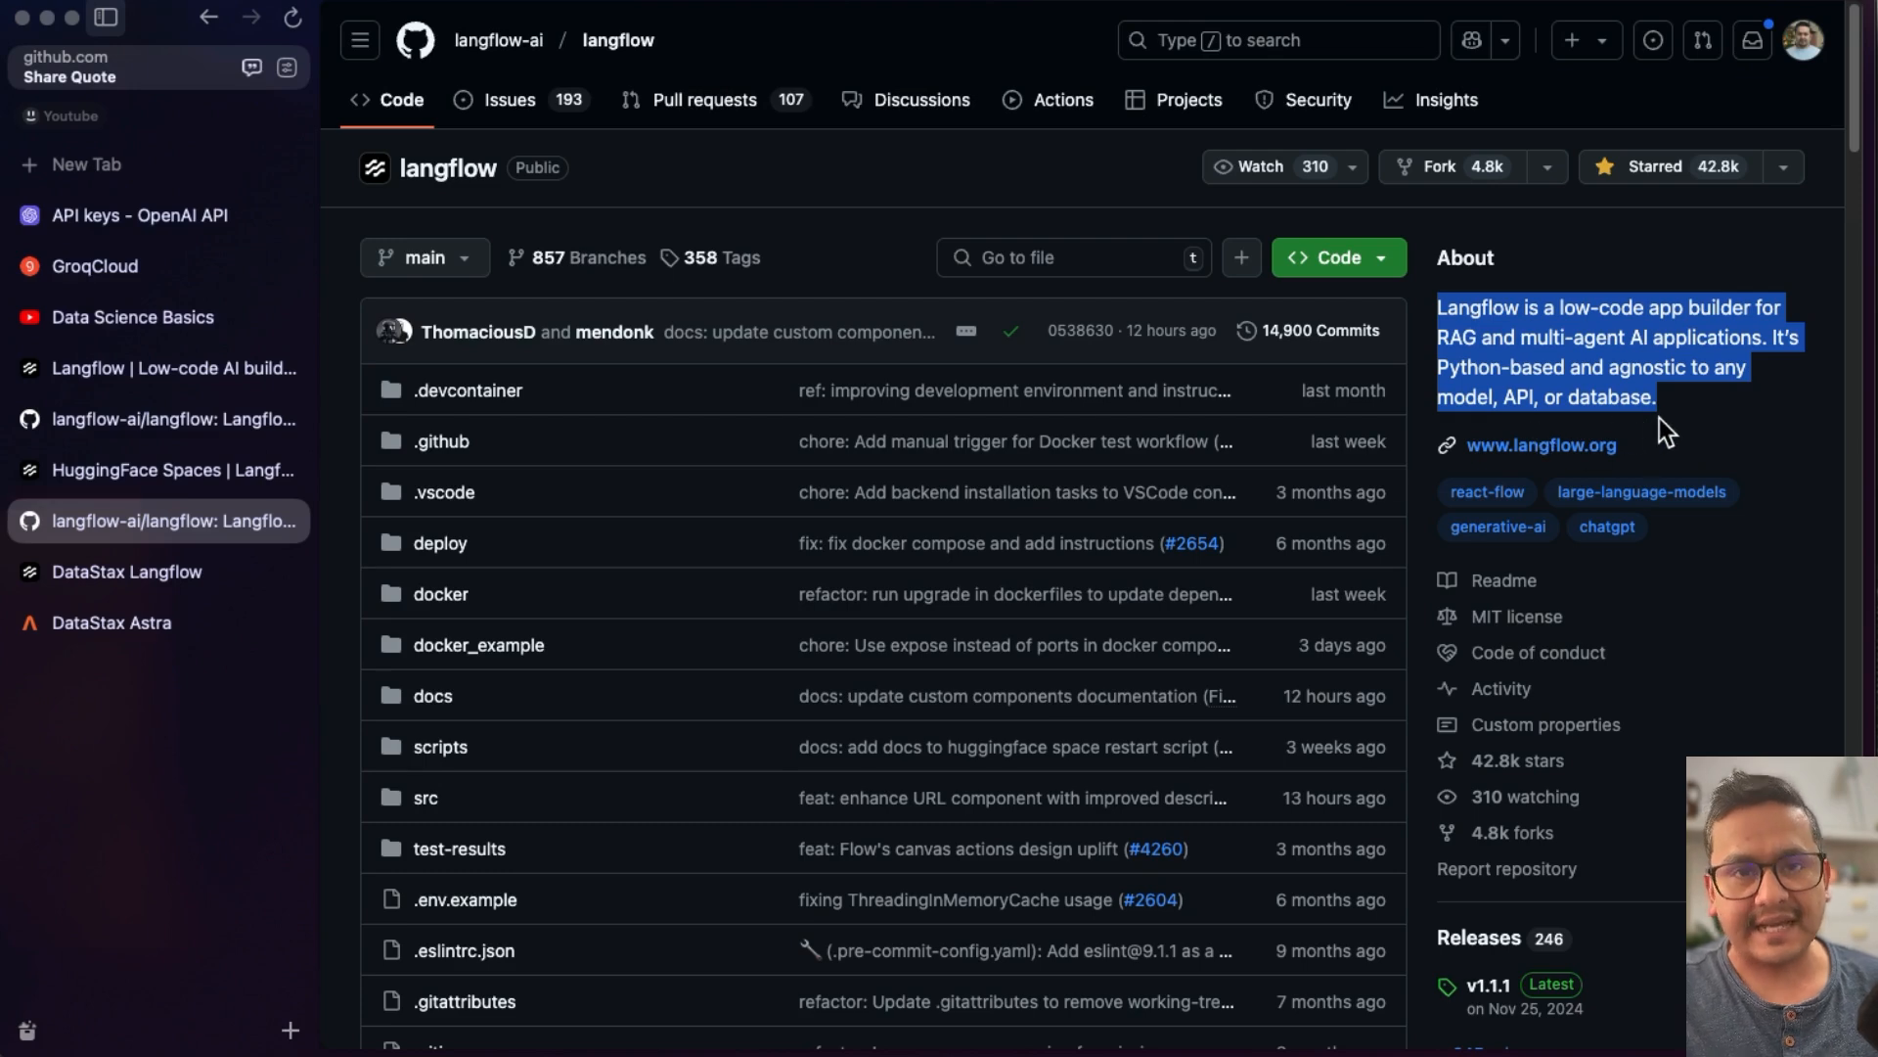
scroll(795, 573, "down", 15)
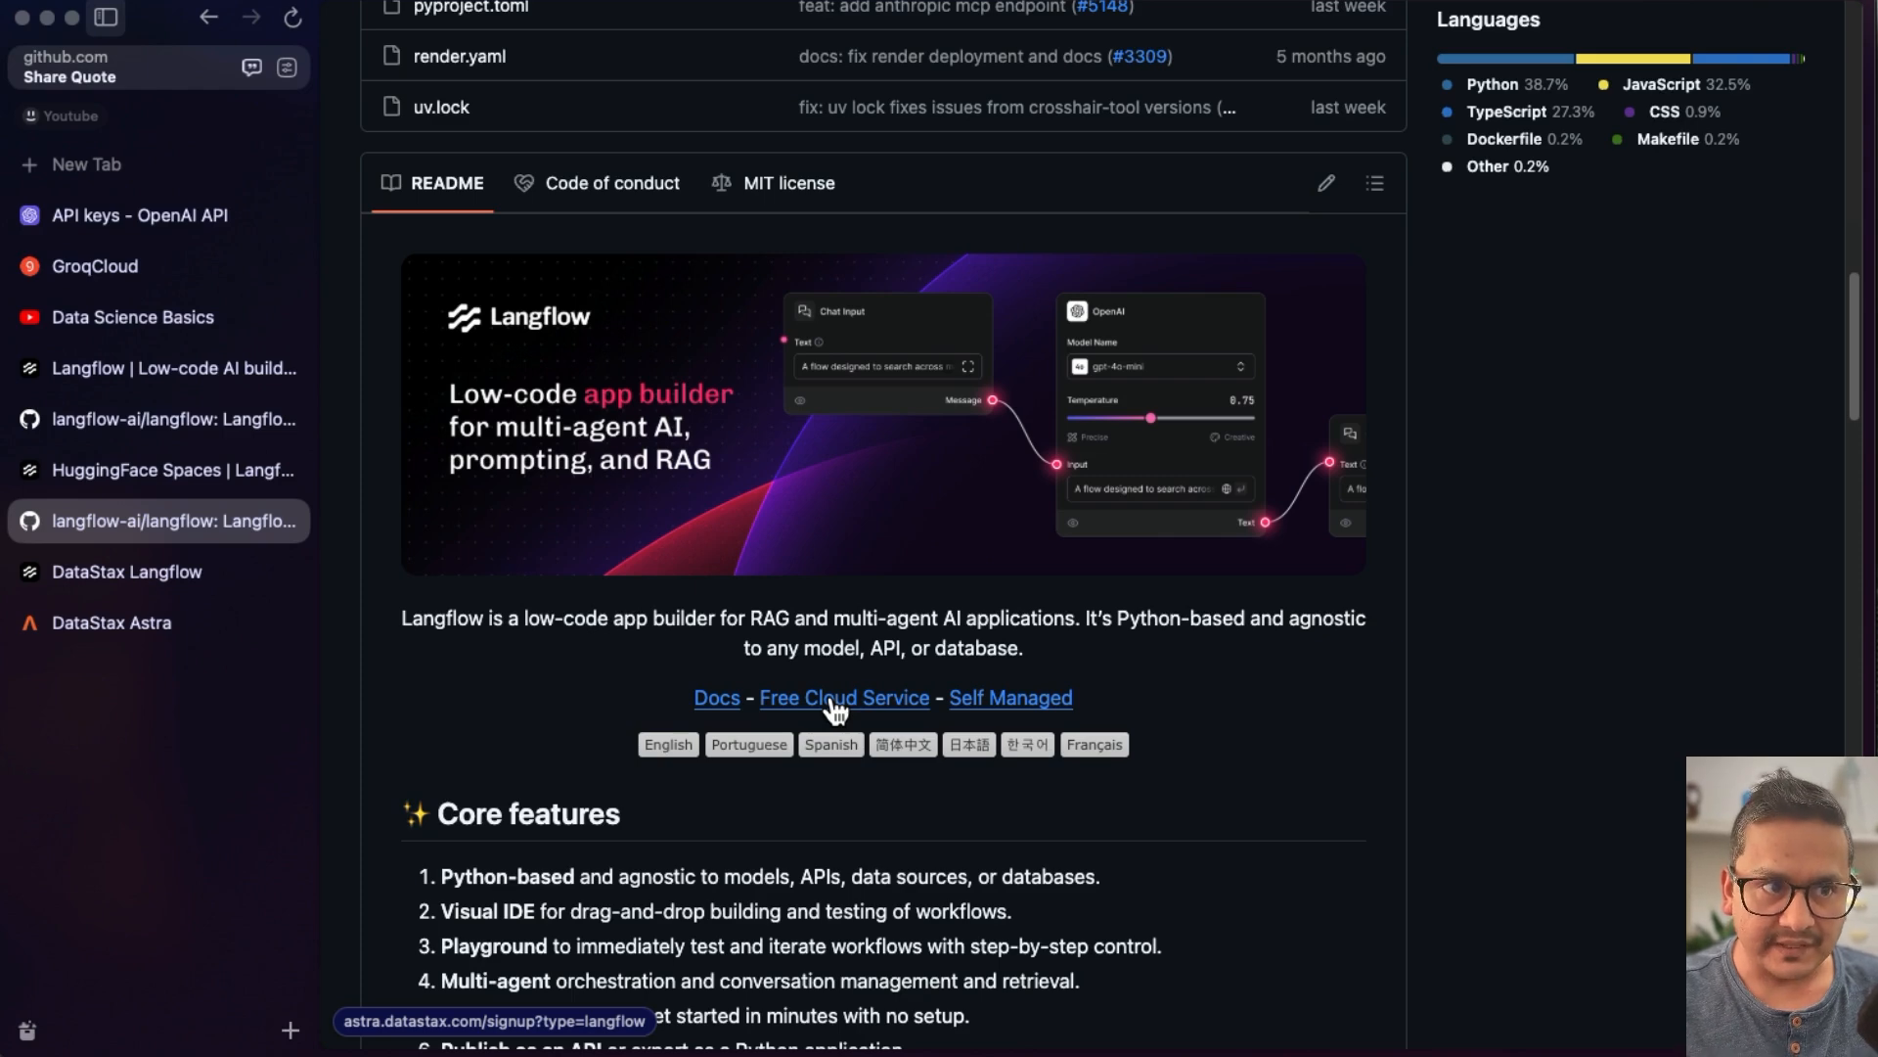
left_click(994, 701)
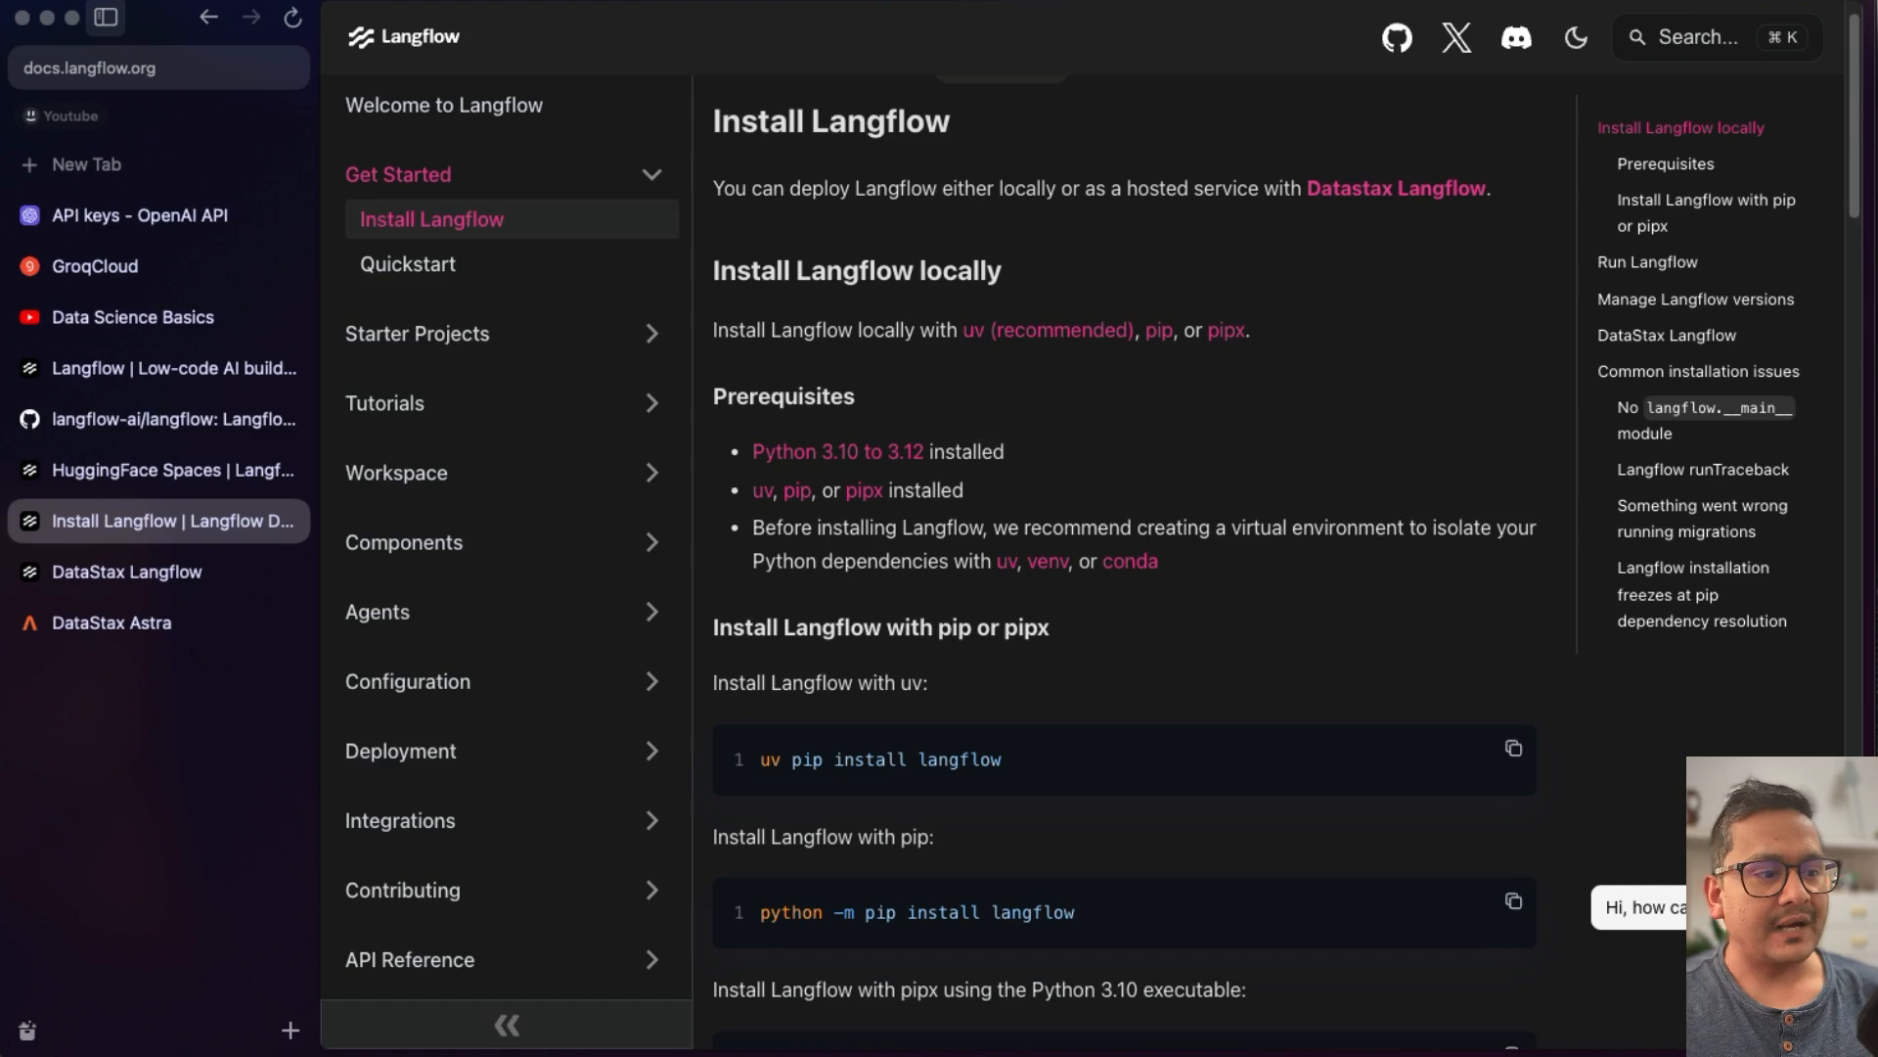
- In the terminal, change into the youtube-stuffs folder inside the yt-code directory
key("super+Tab")
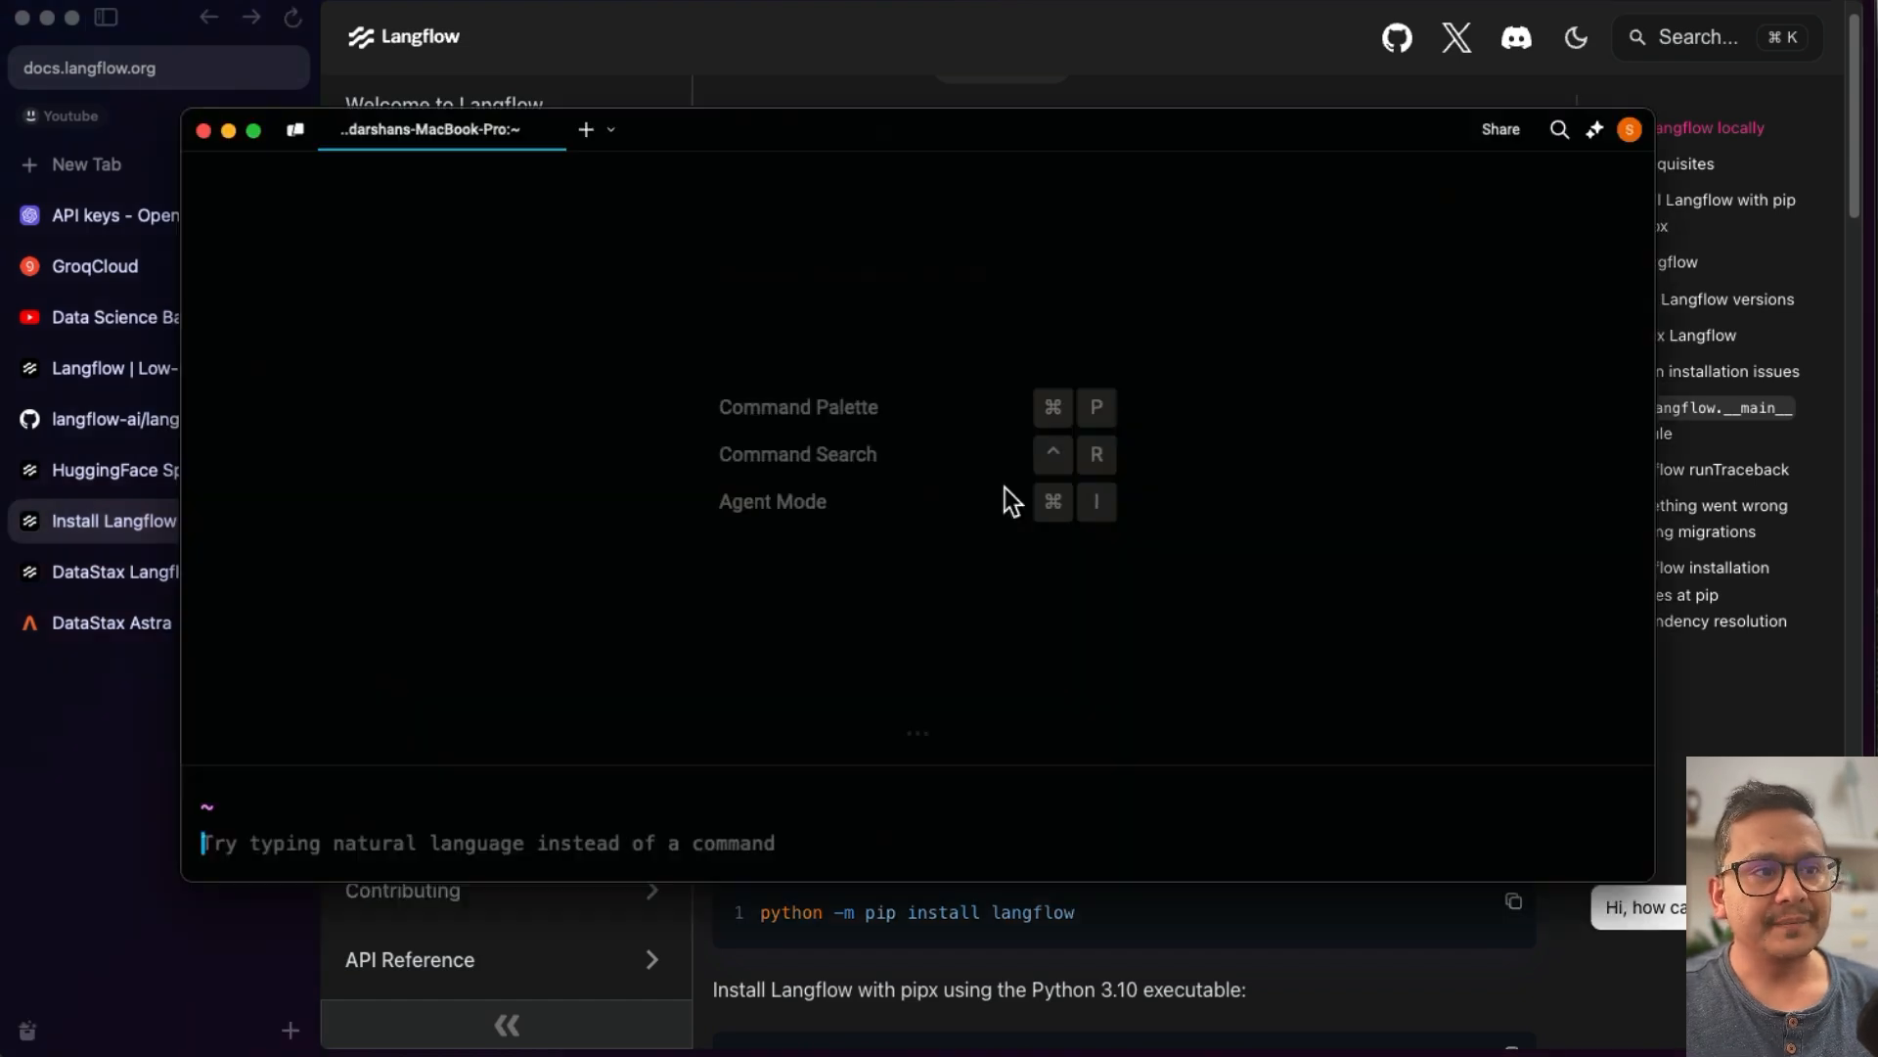
left_click(899, 773)
type("yt")
key("Return")
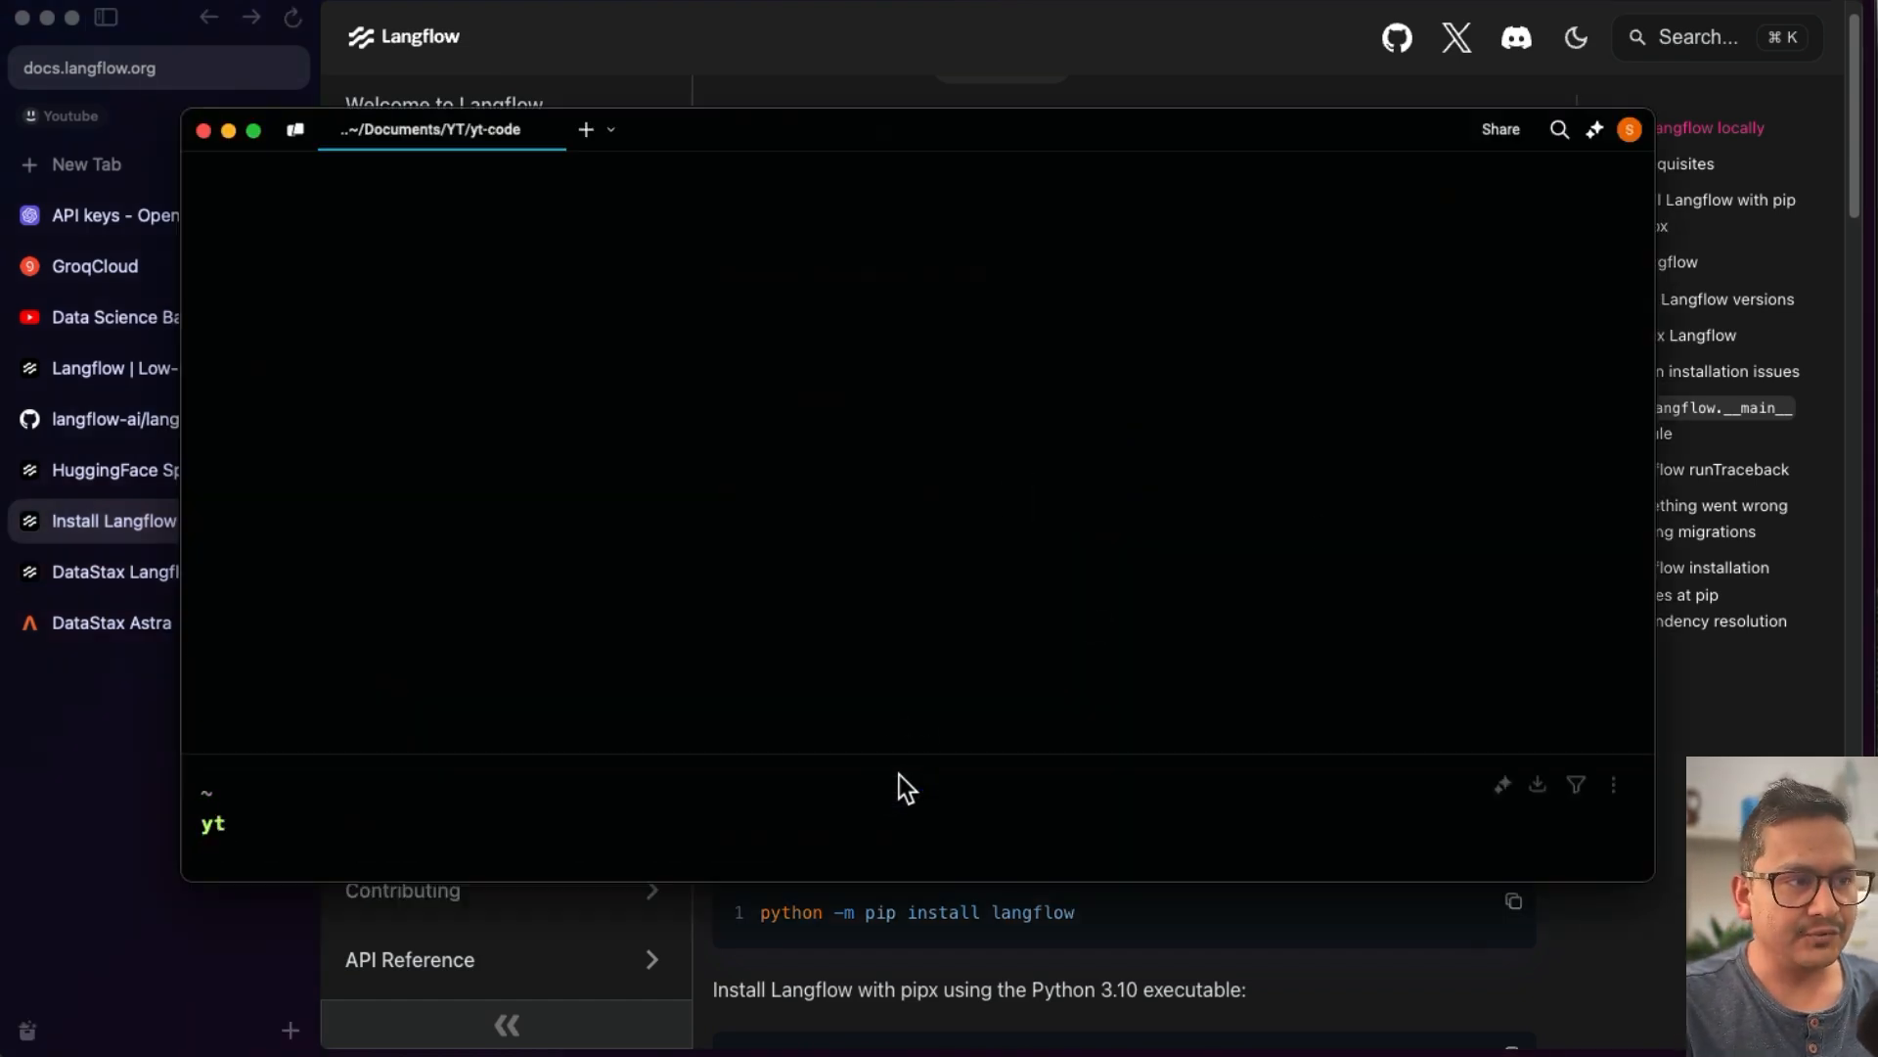
type("cd r")
key("BackSpace")
key("BackSpace")
type("y")
key("BackSpace")
type("yout")
key("Right")
key("Return")
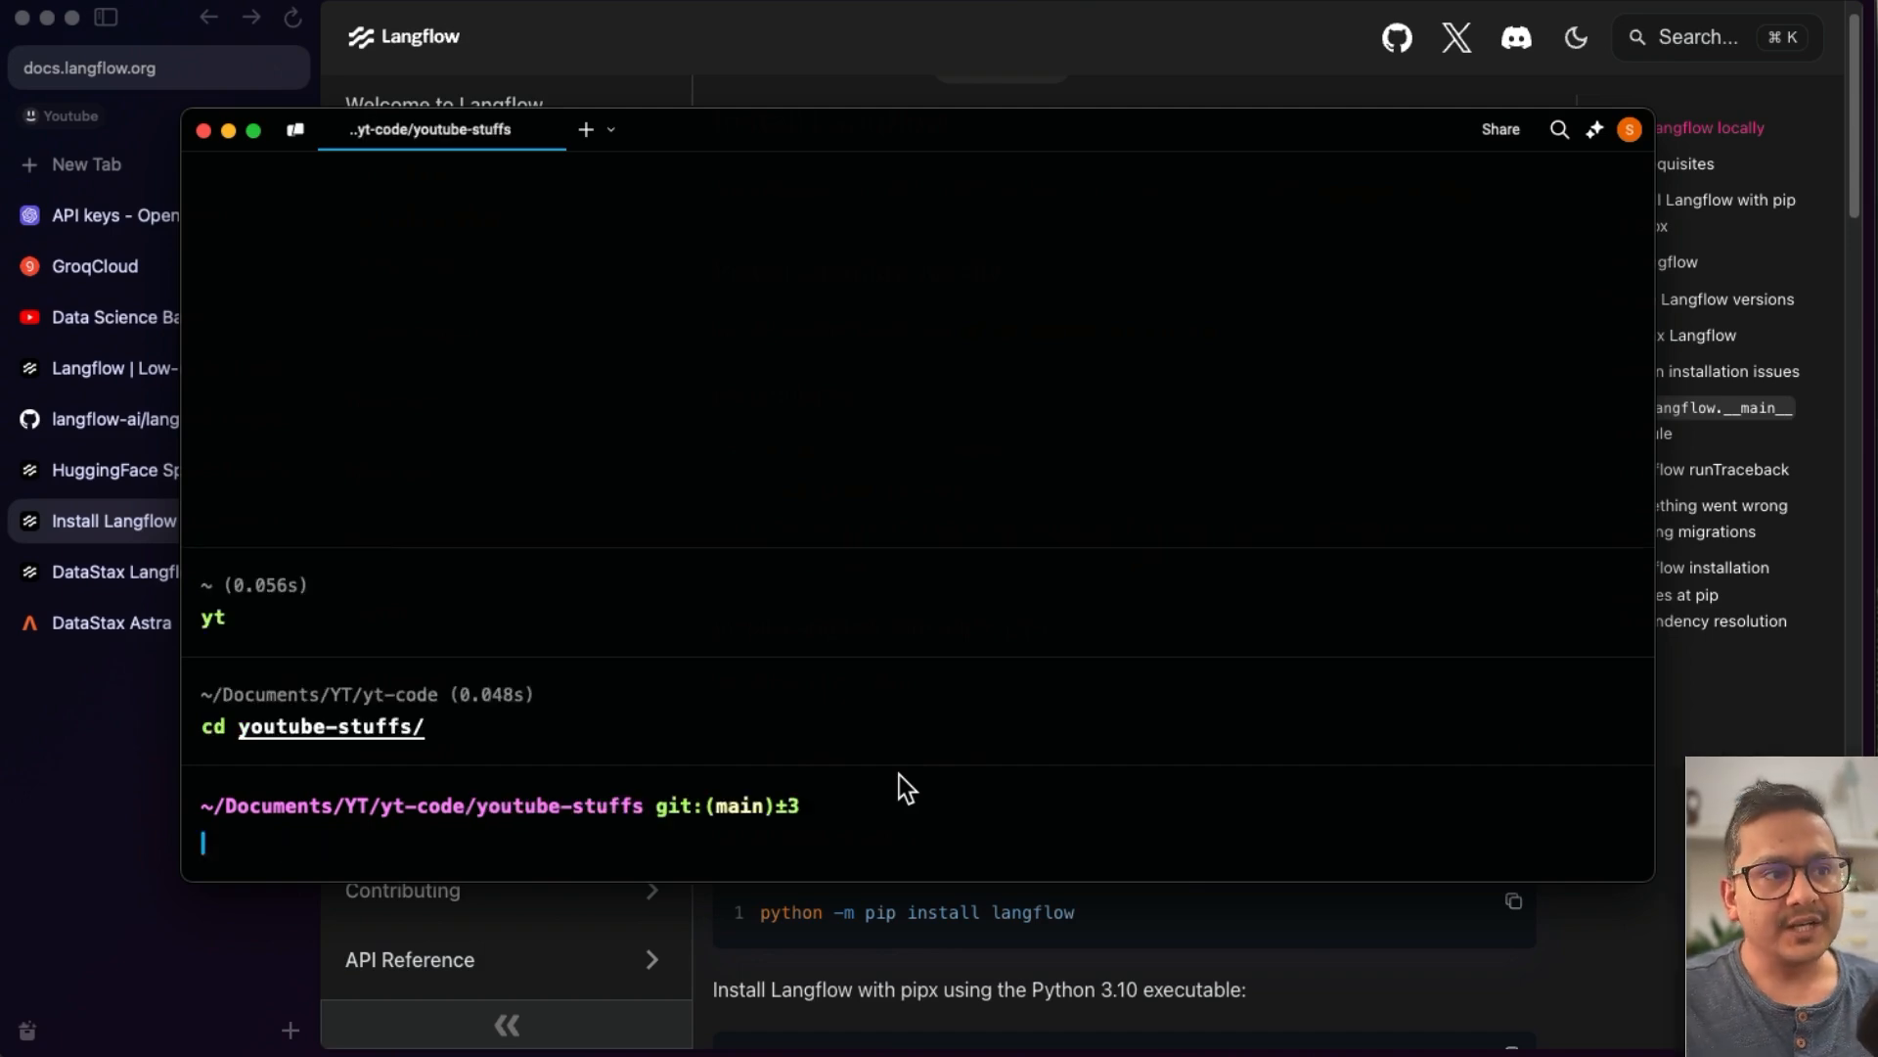
- Create a directory named langflow-example and change into it
left_click_drag(1157, 120, 1218, 171)
type("mkdir")
key("Right")
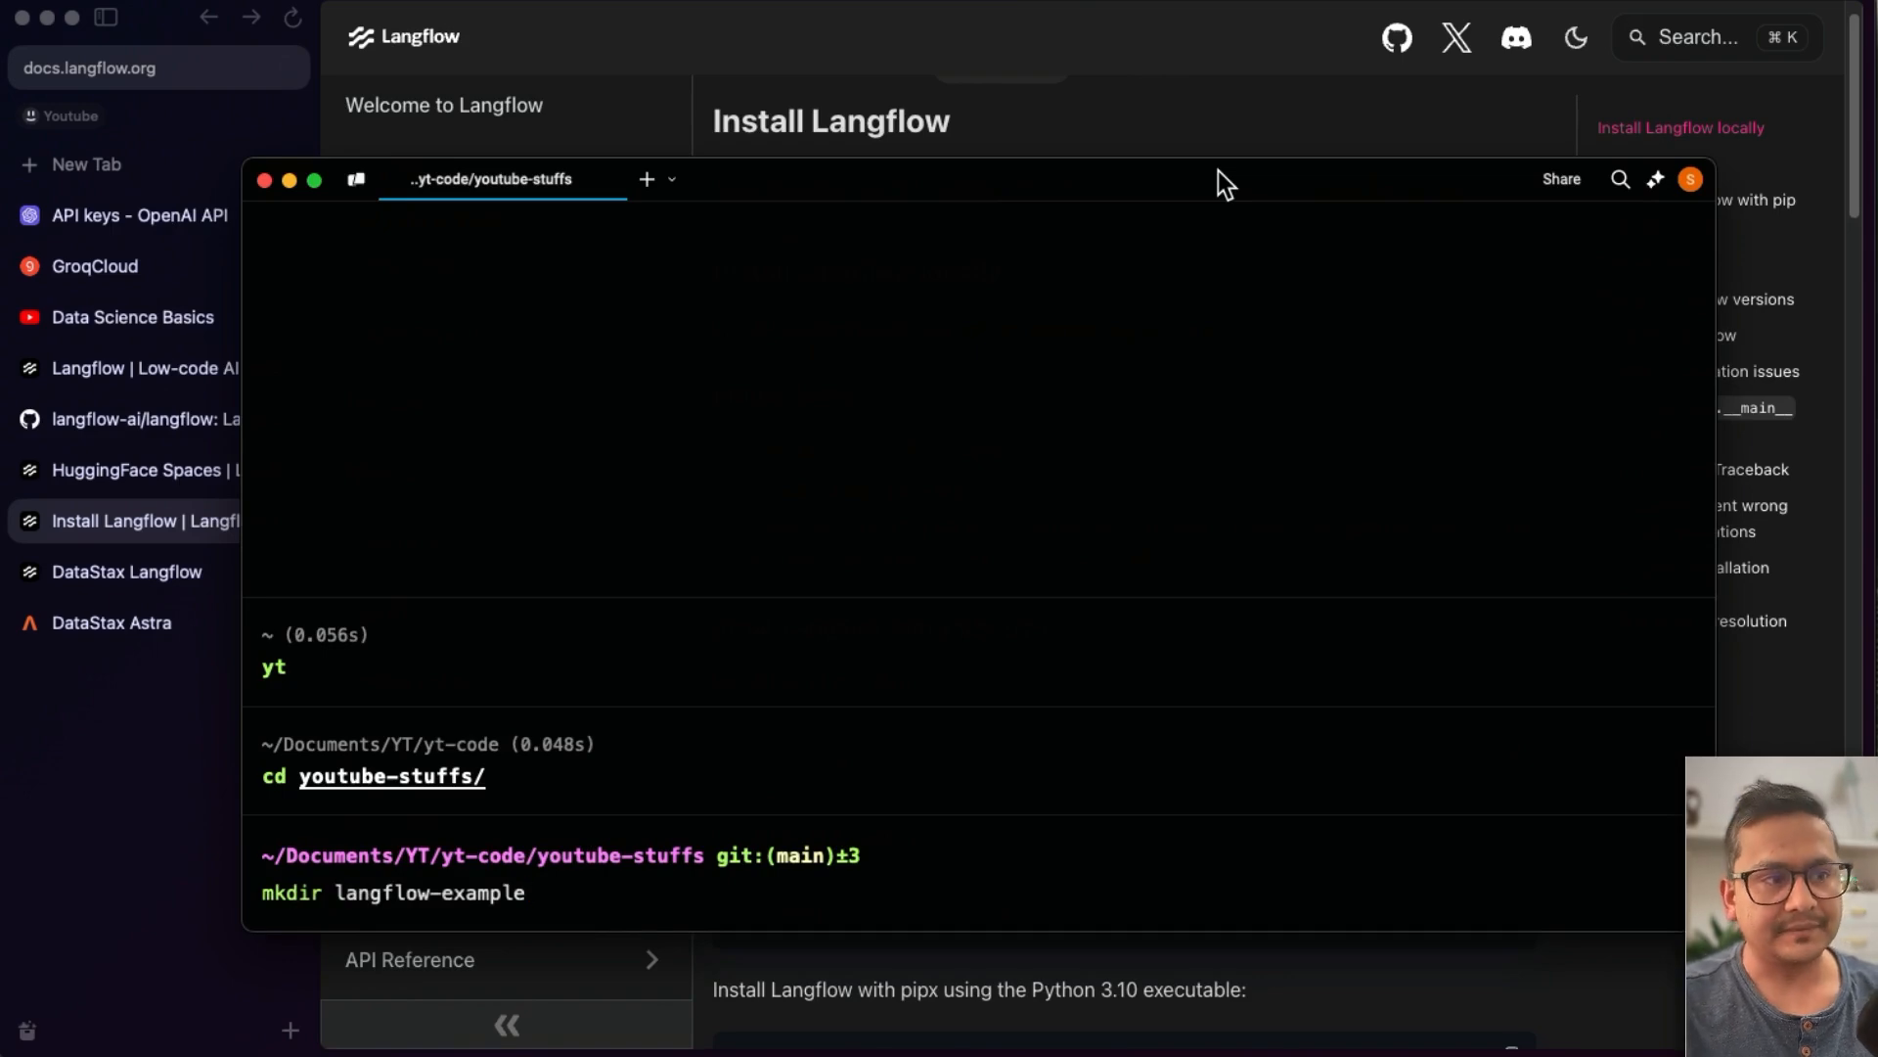
key("Return")
type("cd langflow")
key("Tab")
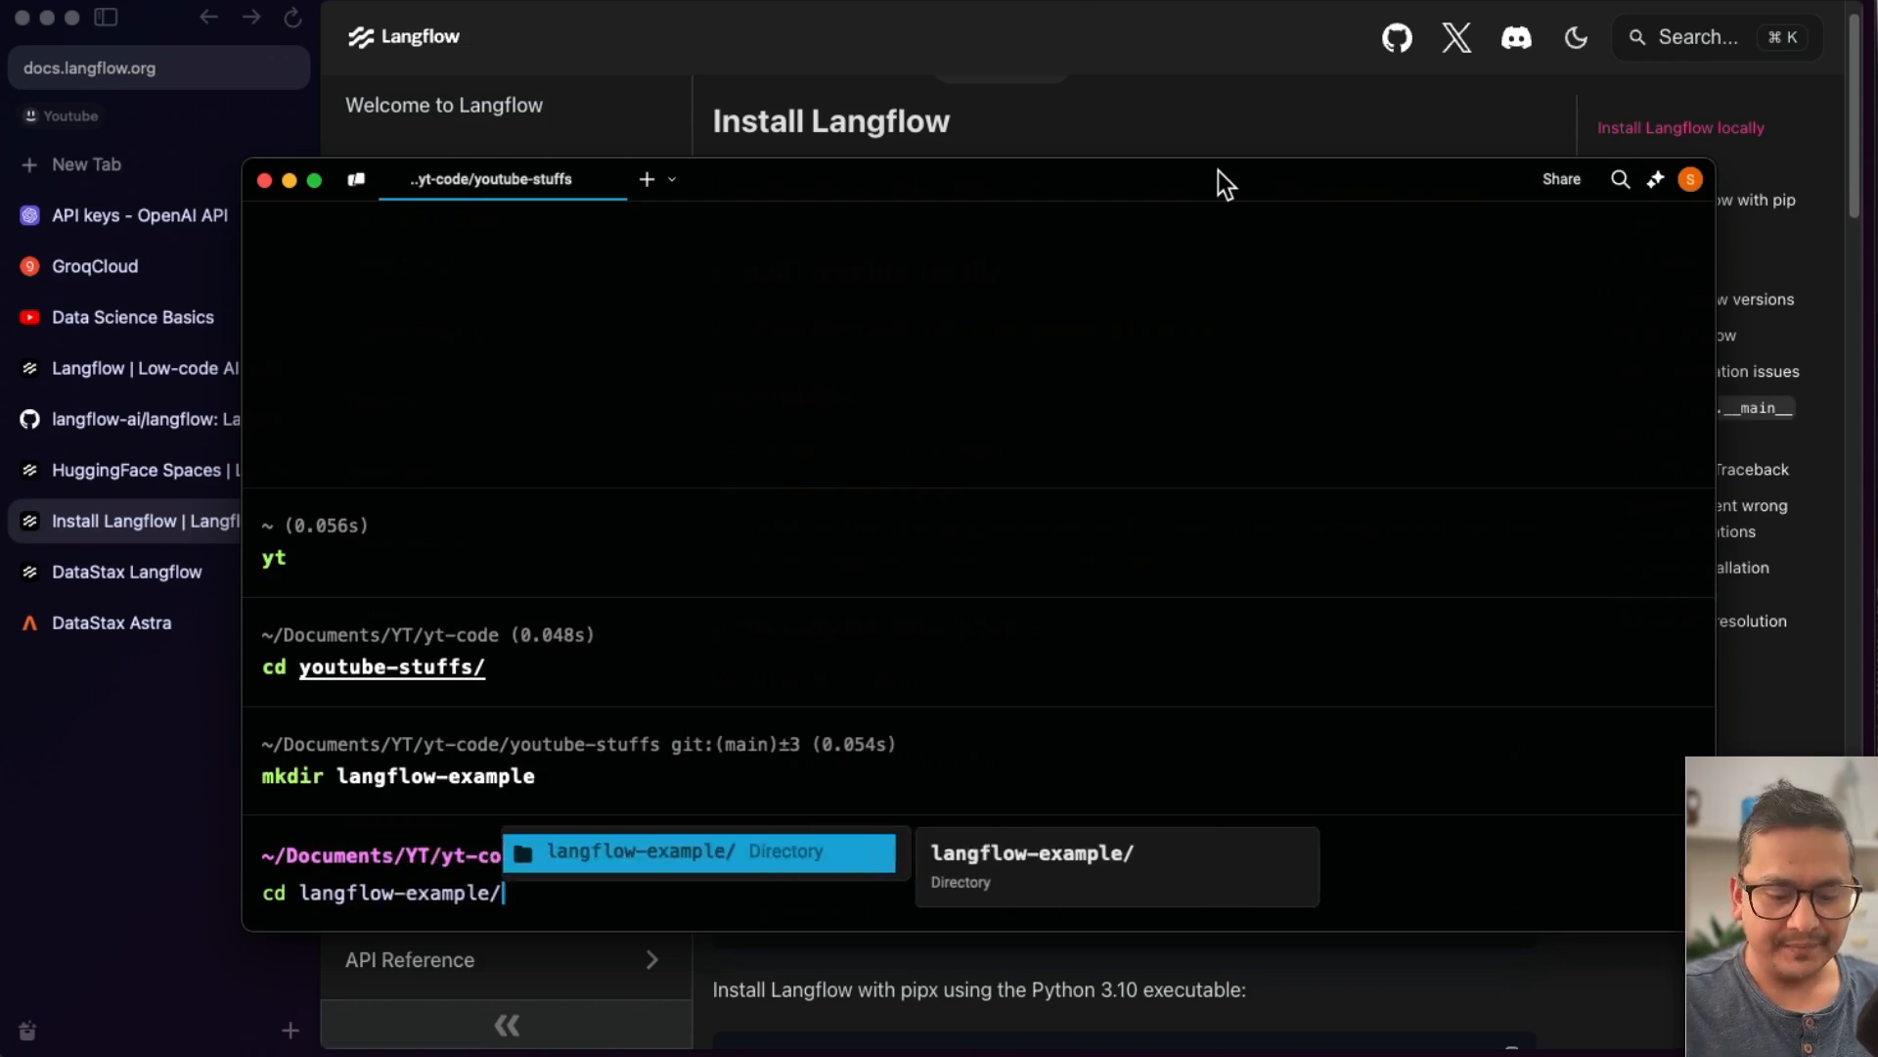
key("Return")
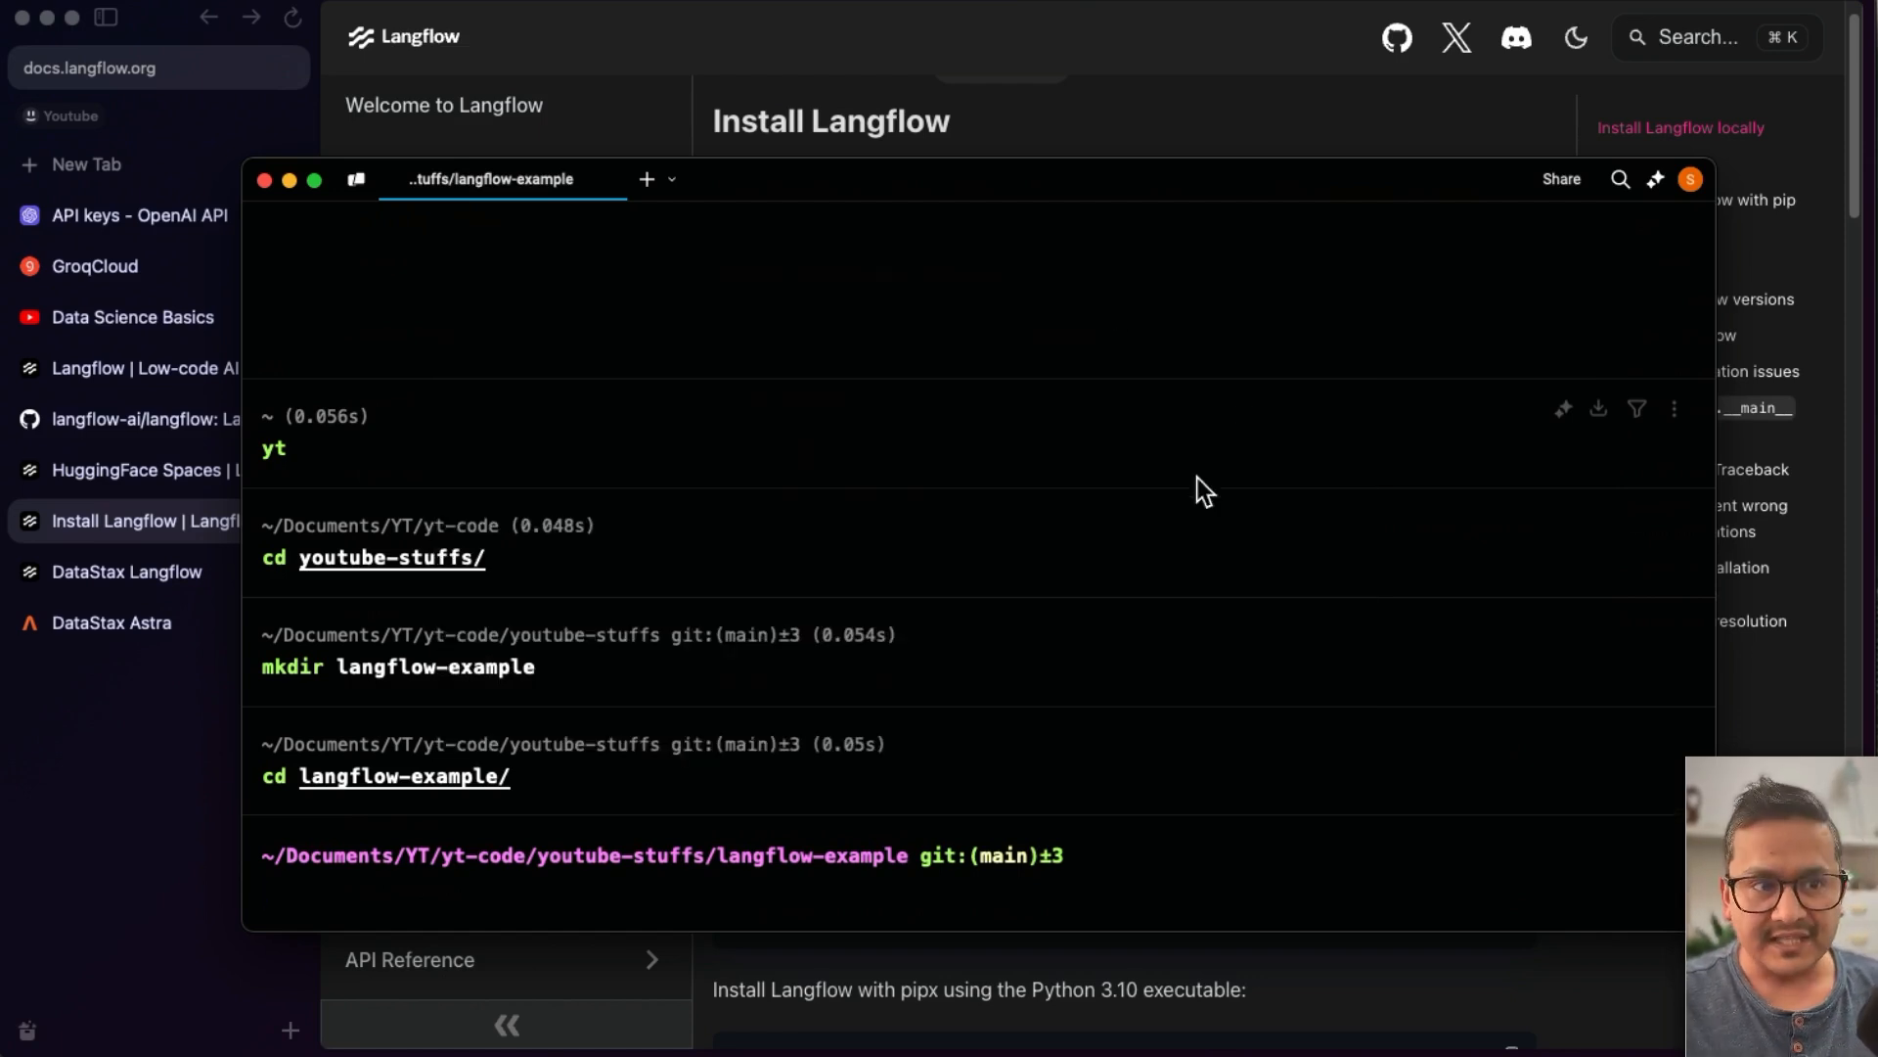
- Run the uv command in the terminal to display its help
left_click(1253, 45)
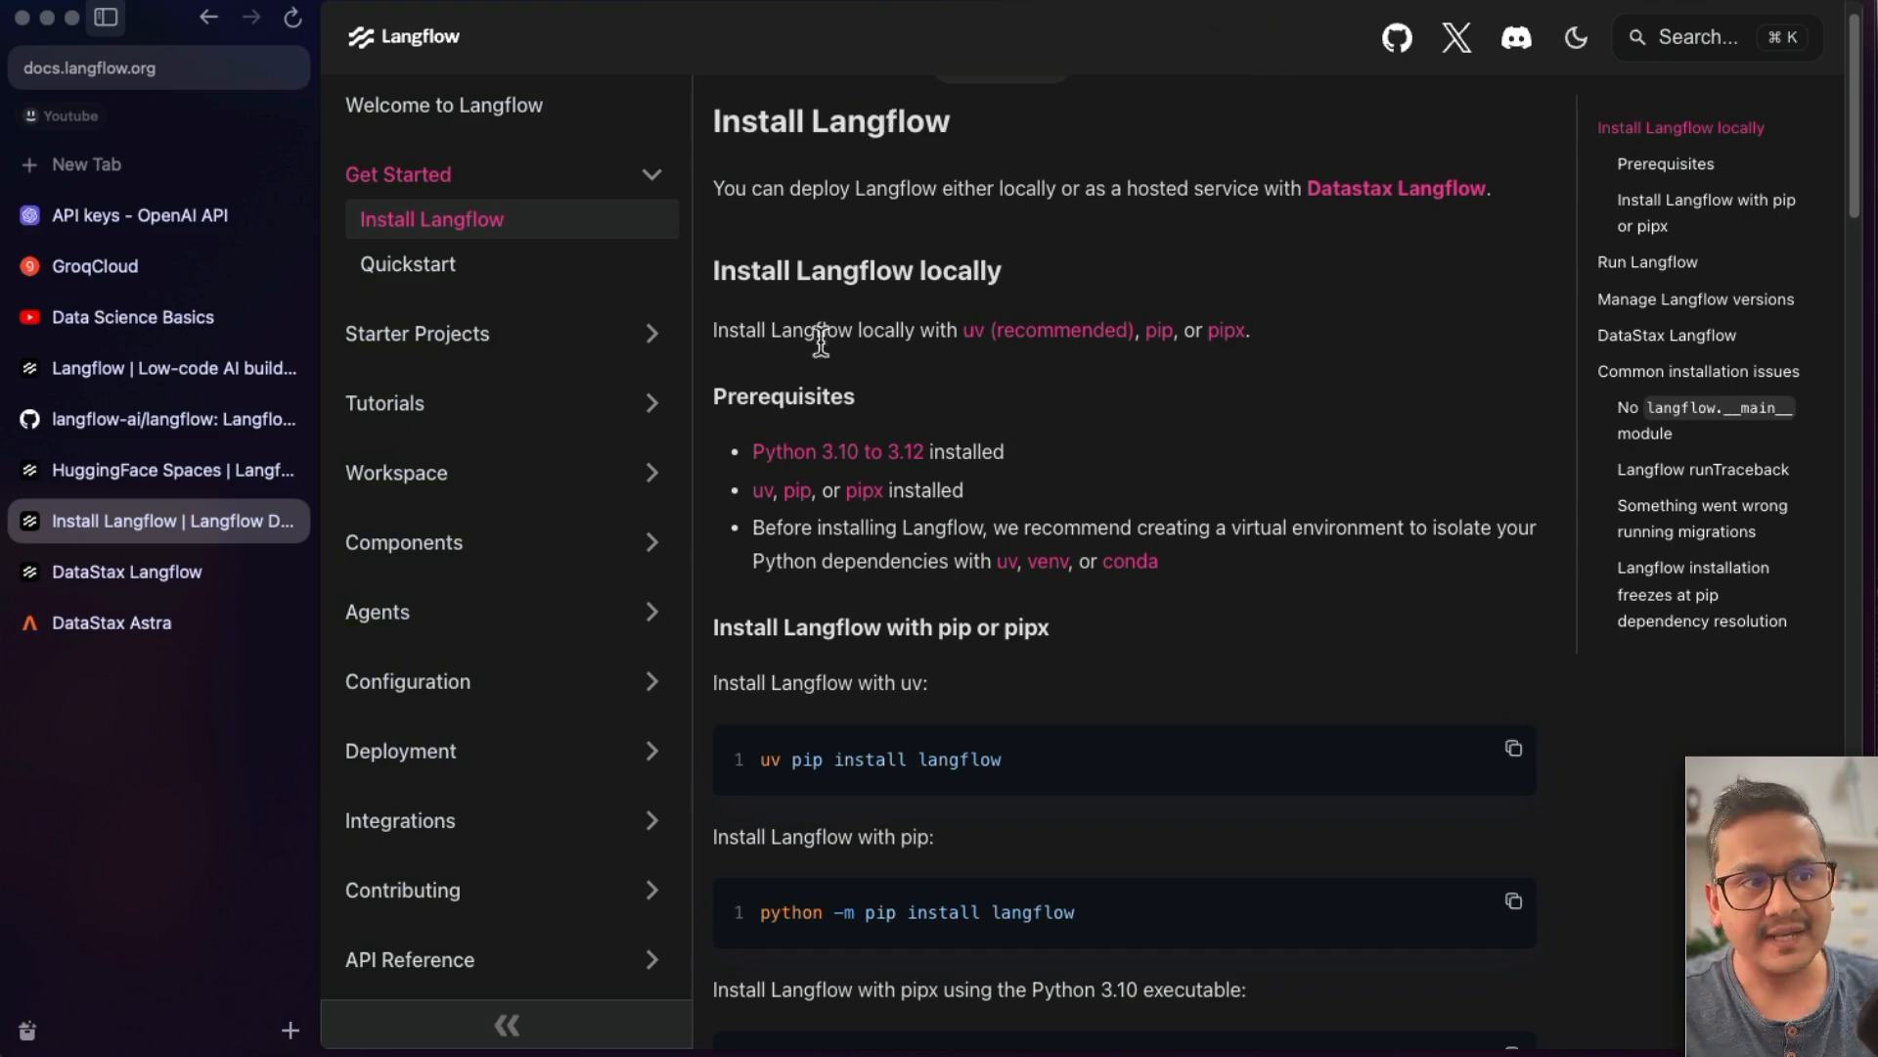
left_click(789, 760)
double_click(759, 763)
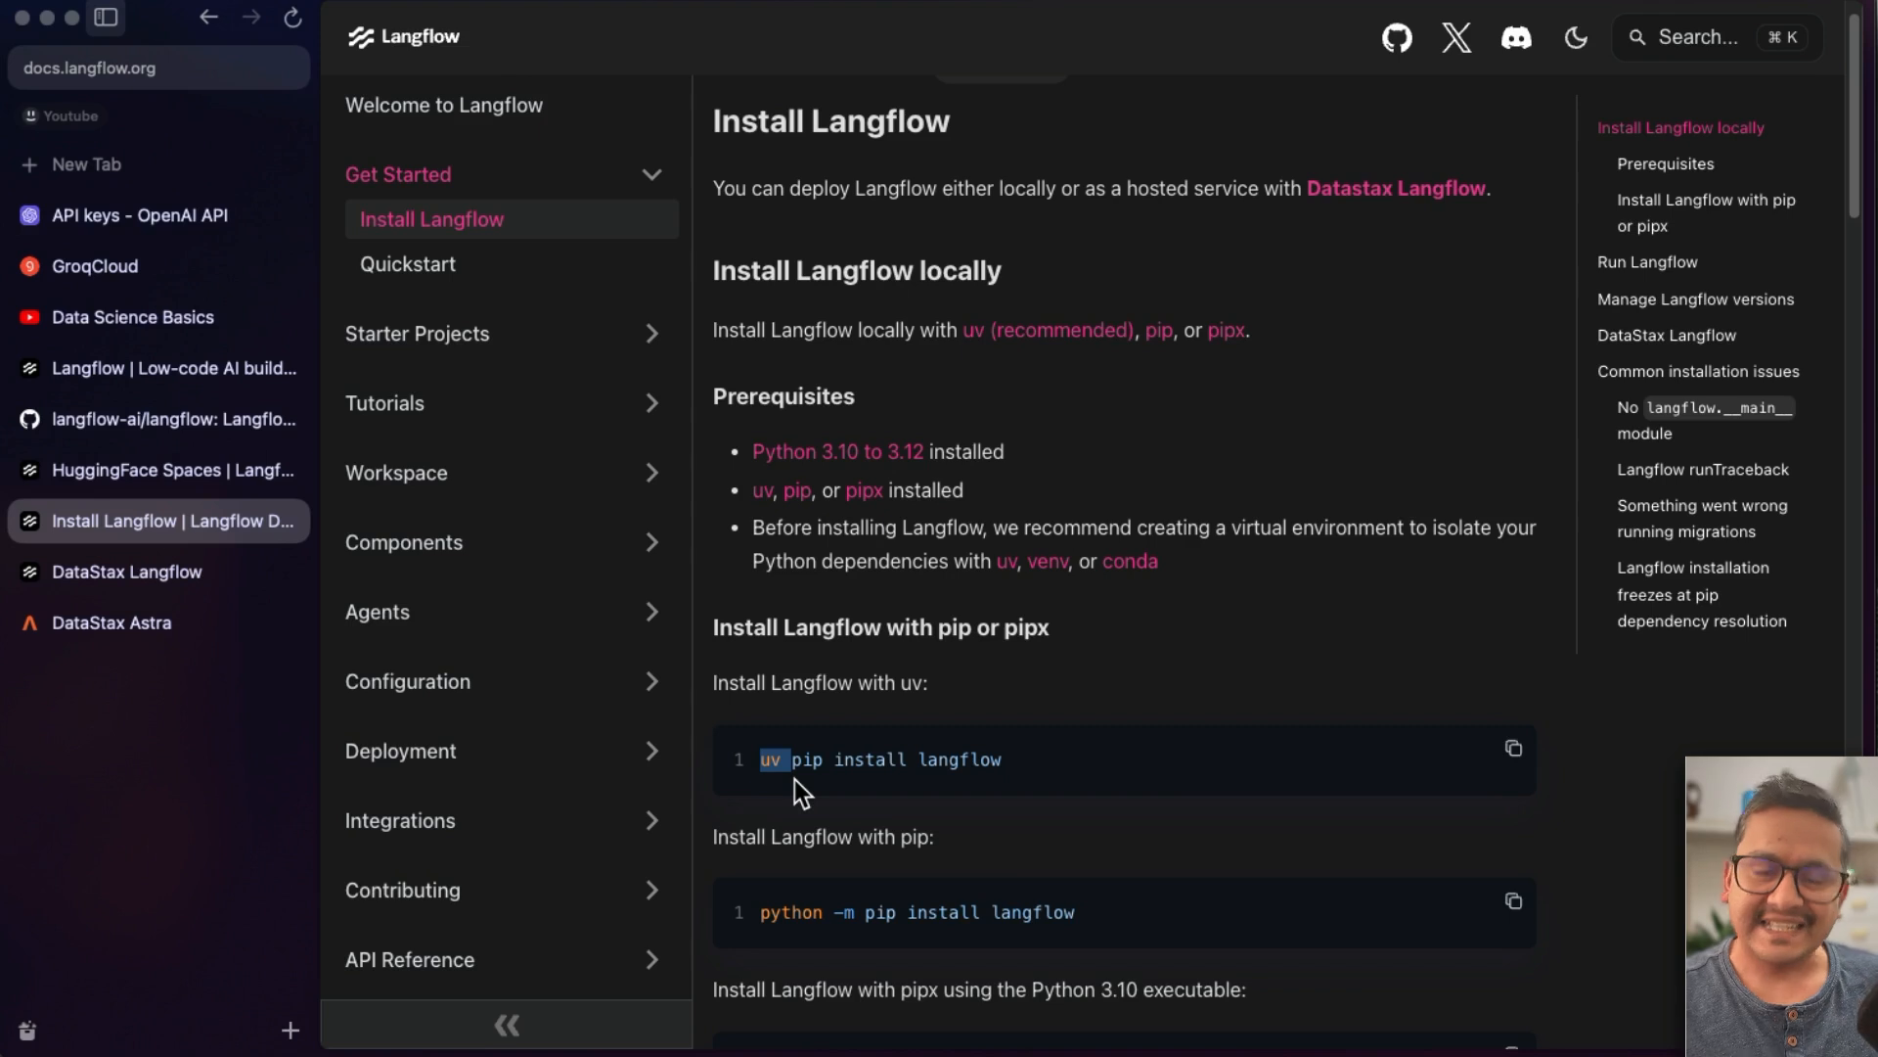
key("super+Tab")
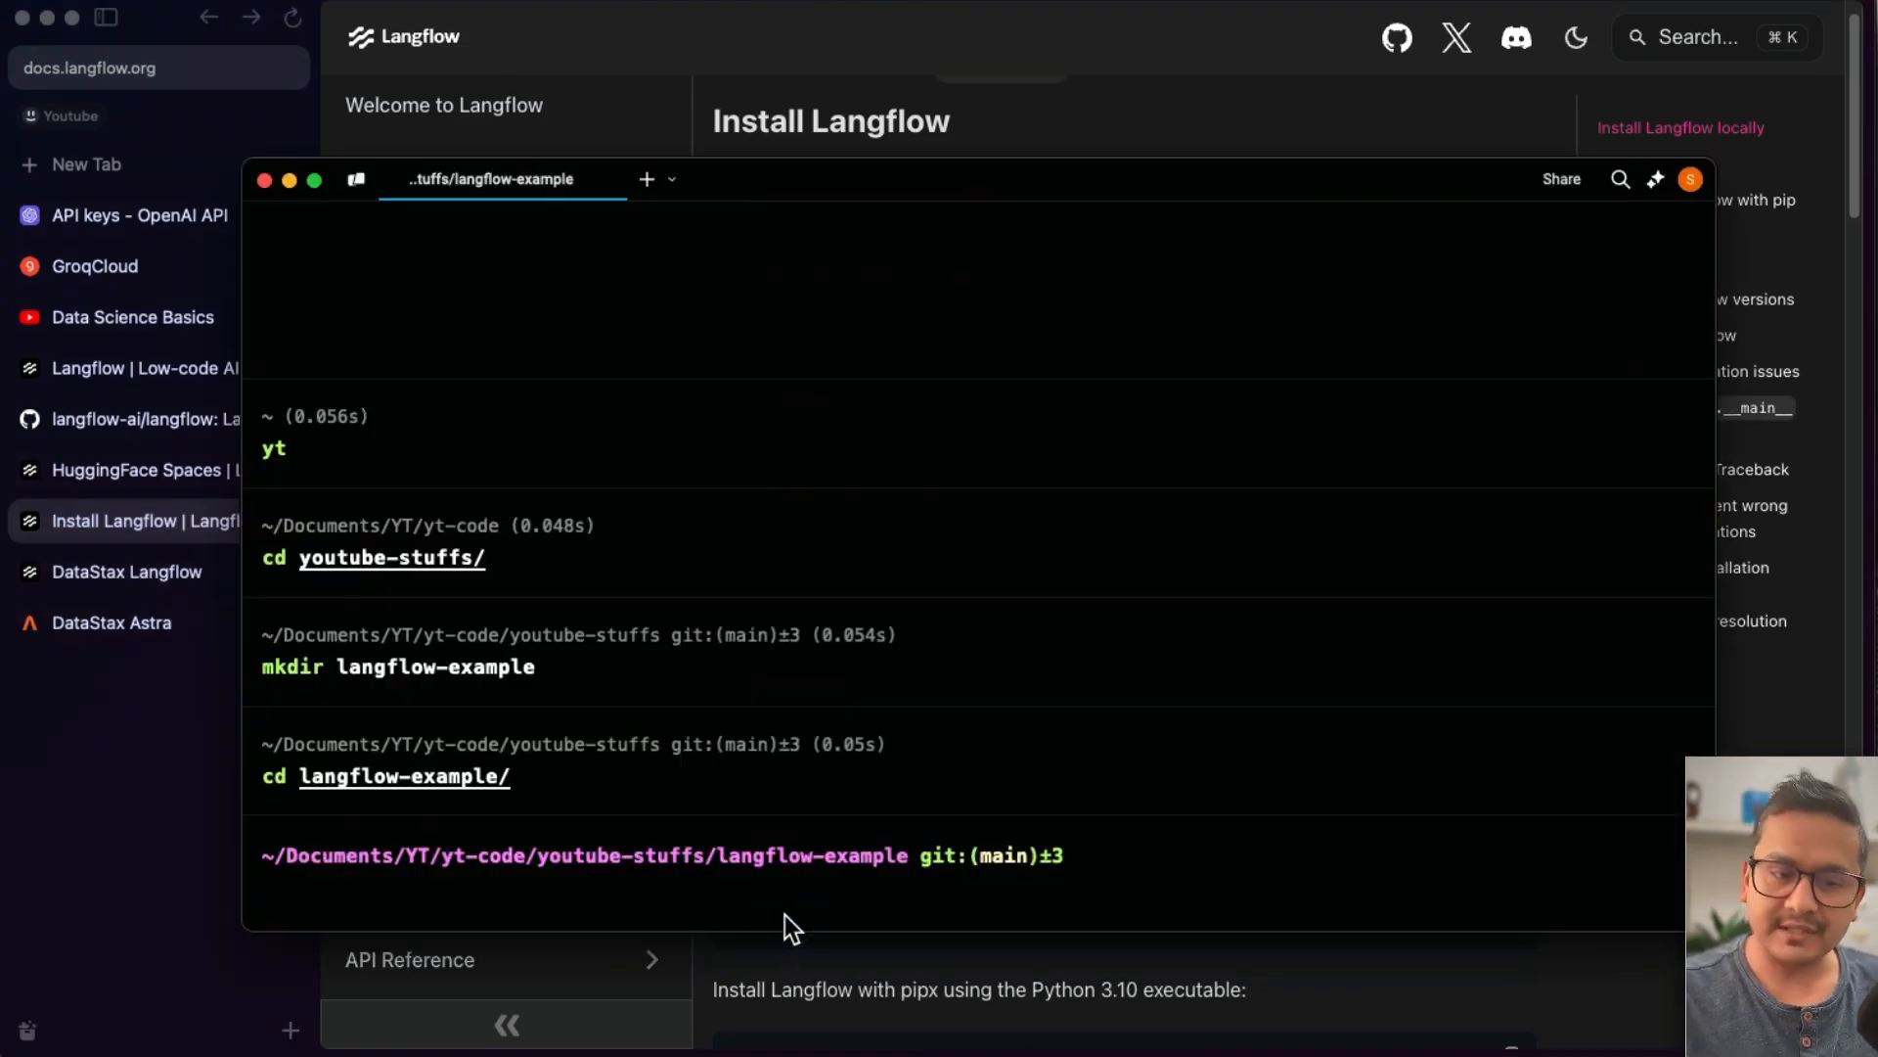
type("uv")
key("Return")
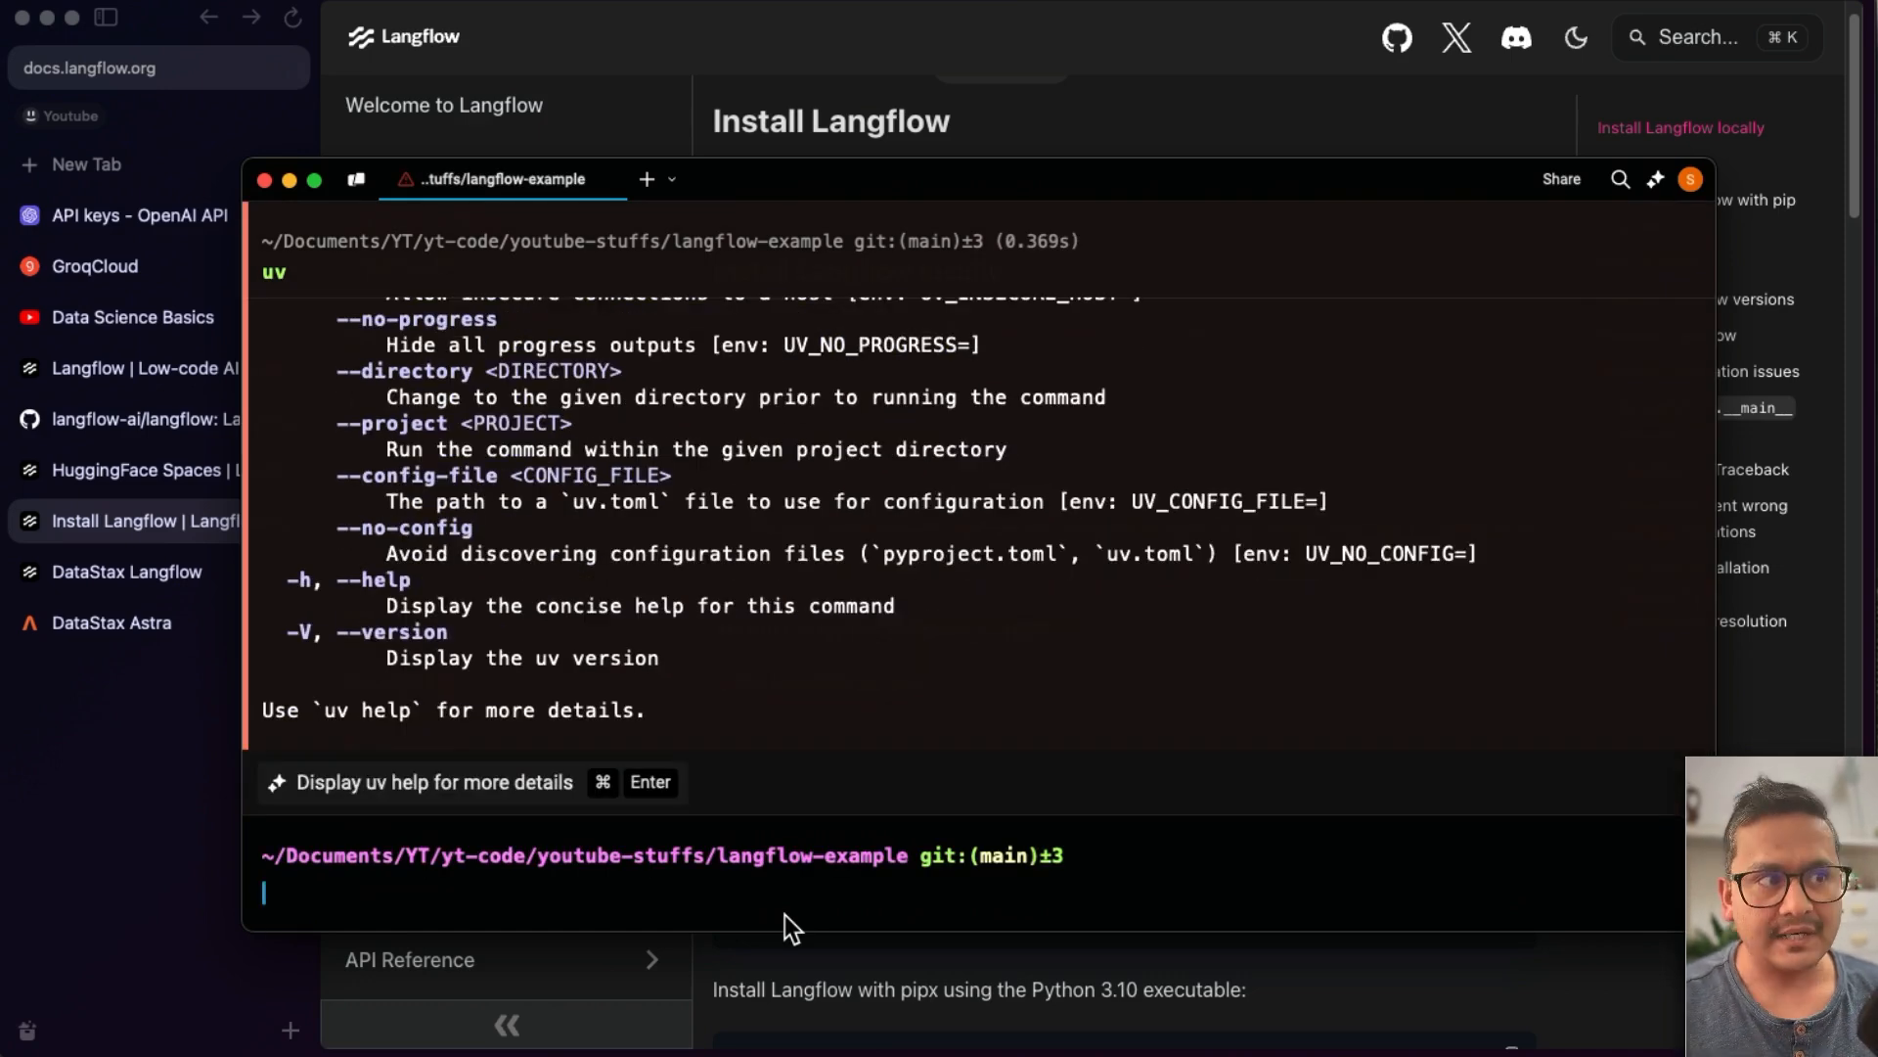
- Open the Data Science Basics YouTube channel and browse its Videos list
left_click(168, 315)
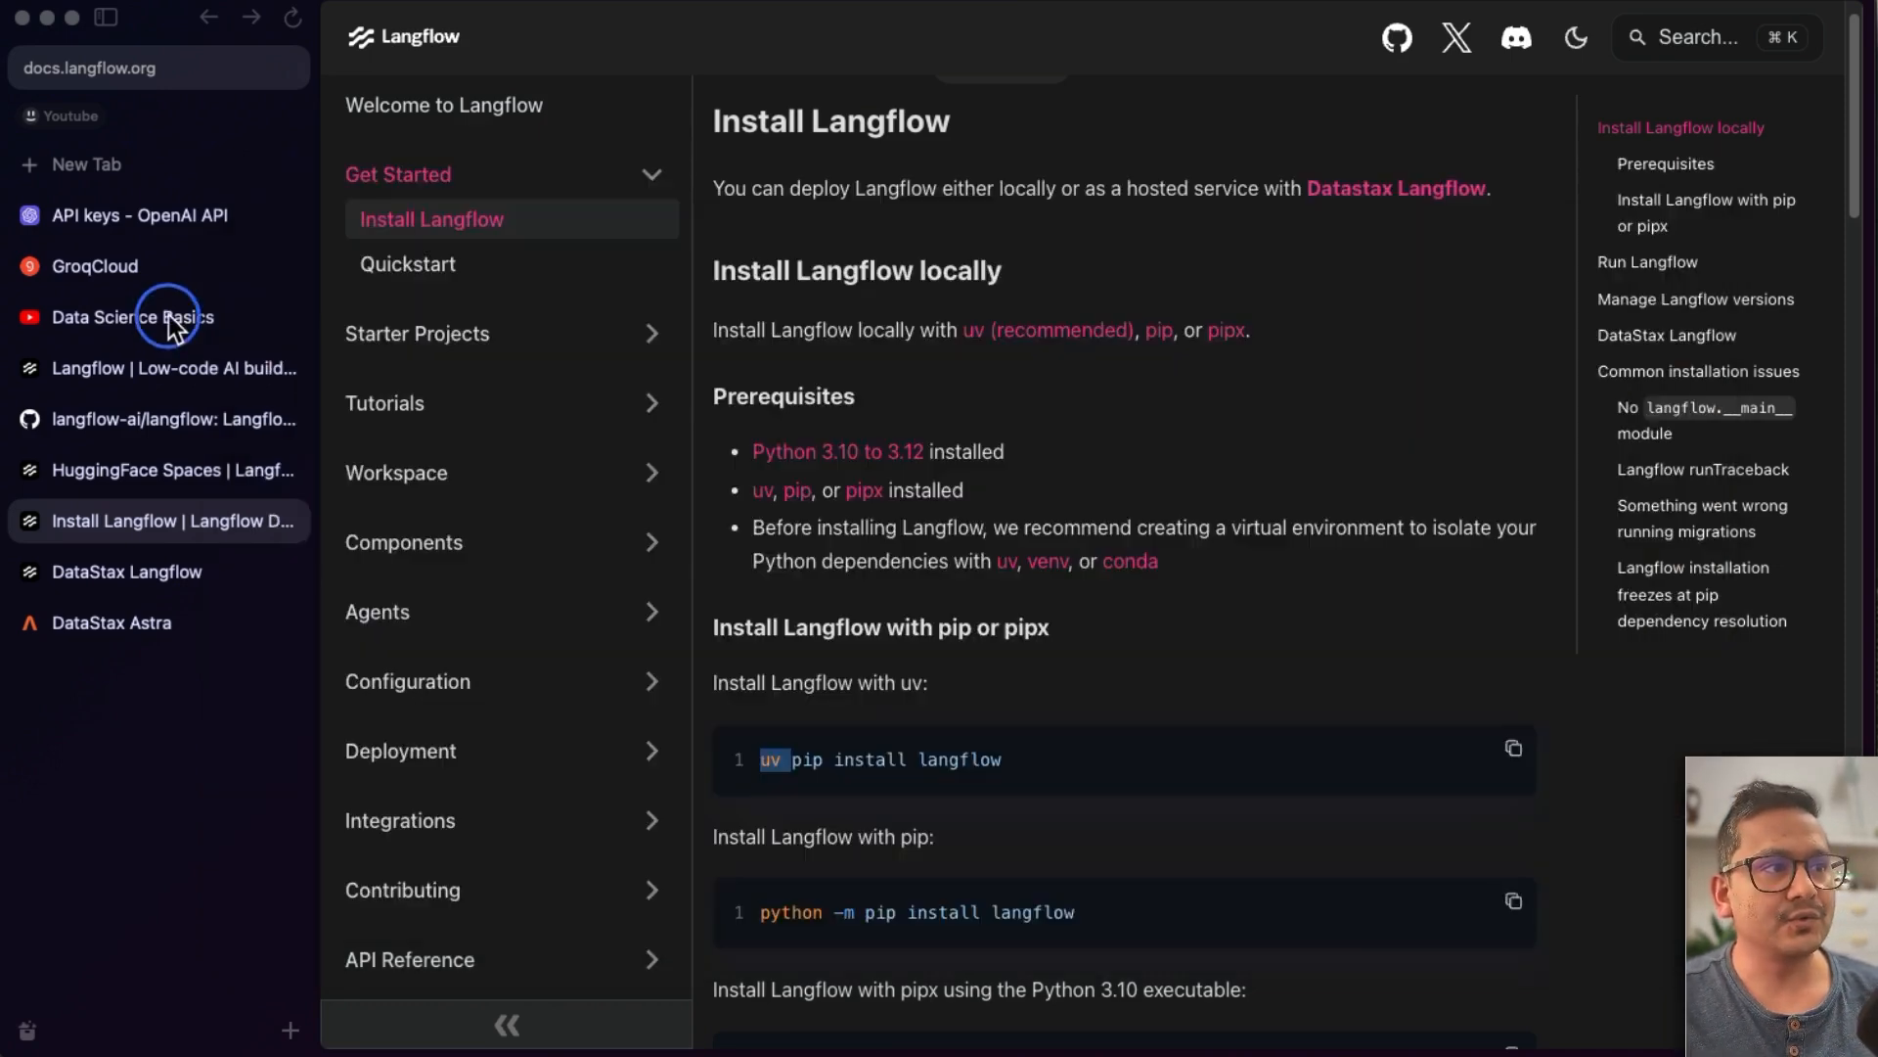
left_click(509, 573)
left_click(585, 575)
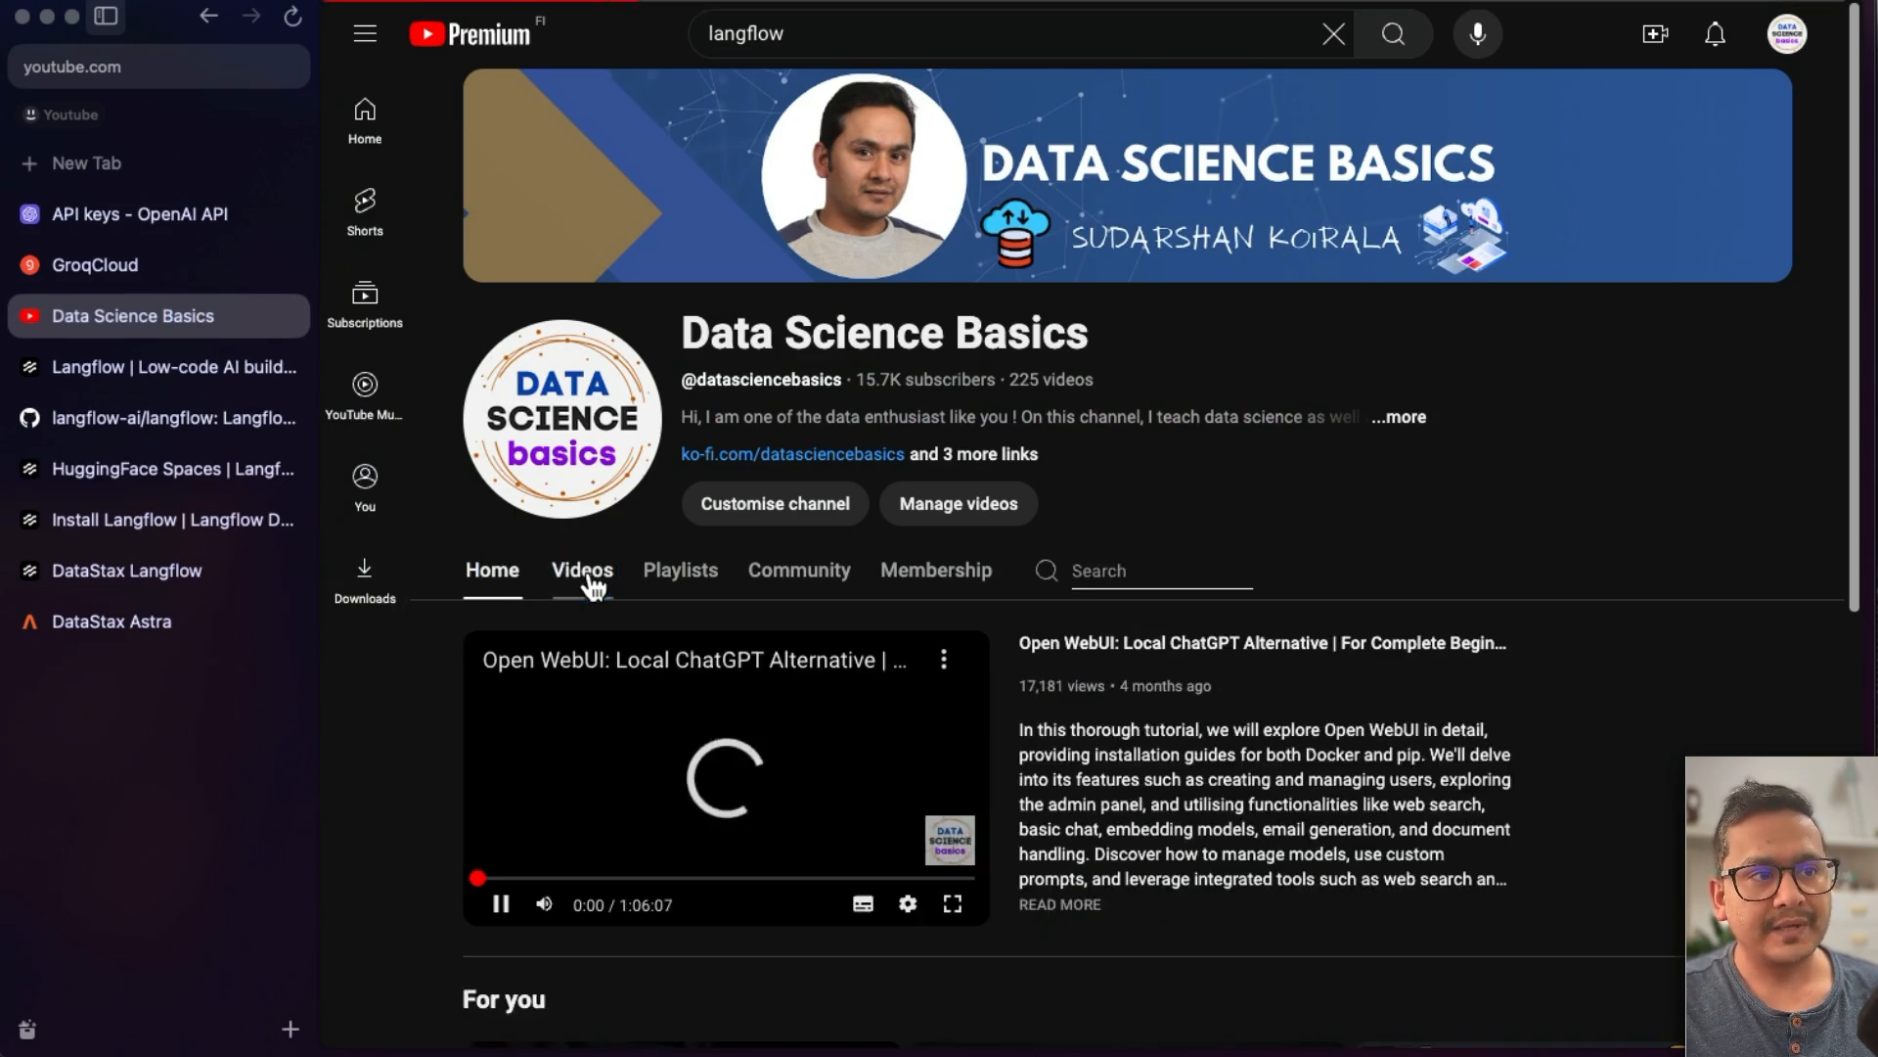
scroll(1116, 875, "down", 3)
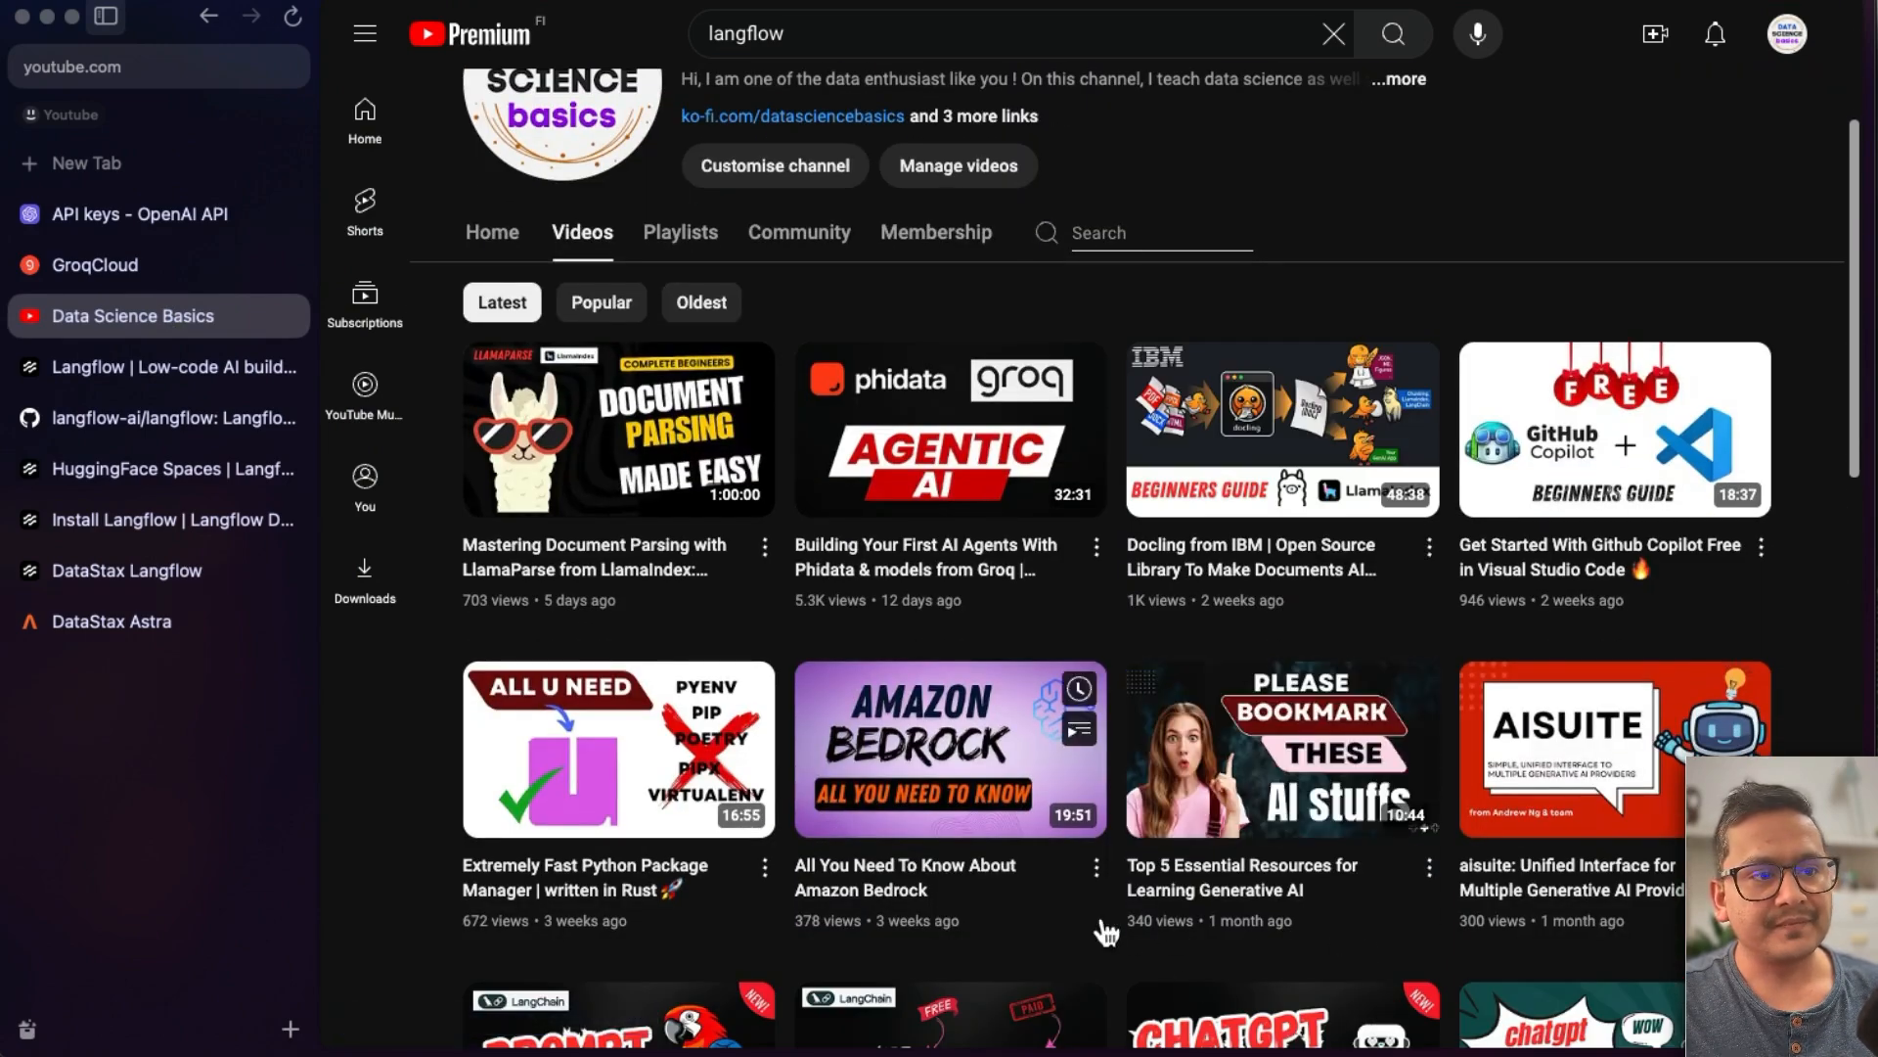
scroll(929, 880, "down", 1)
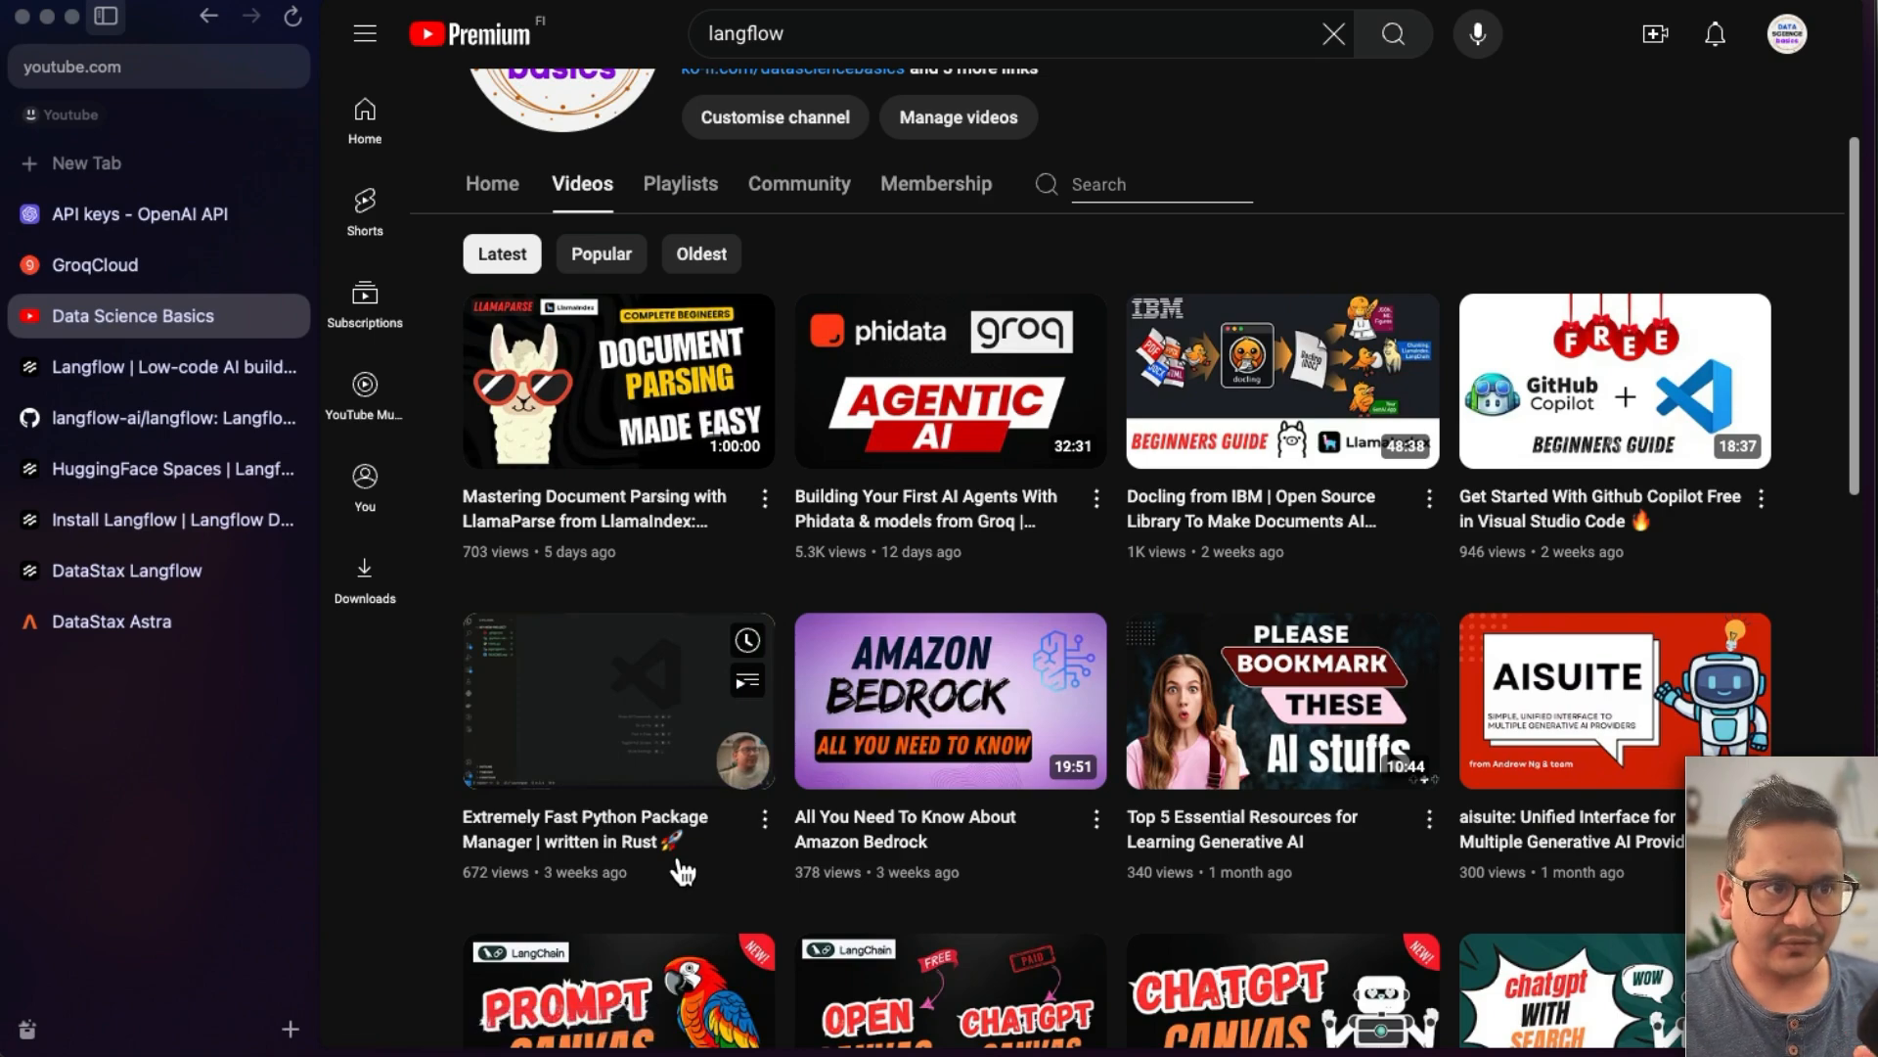
- In a new tab, search the web for uv python
key("super+t")
type("uv")
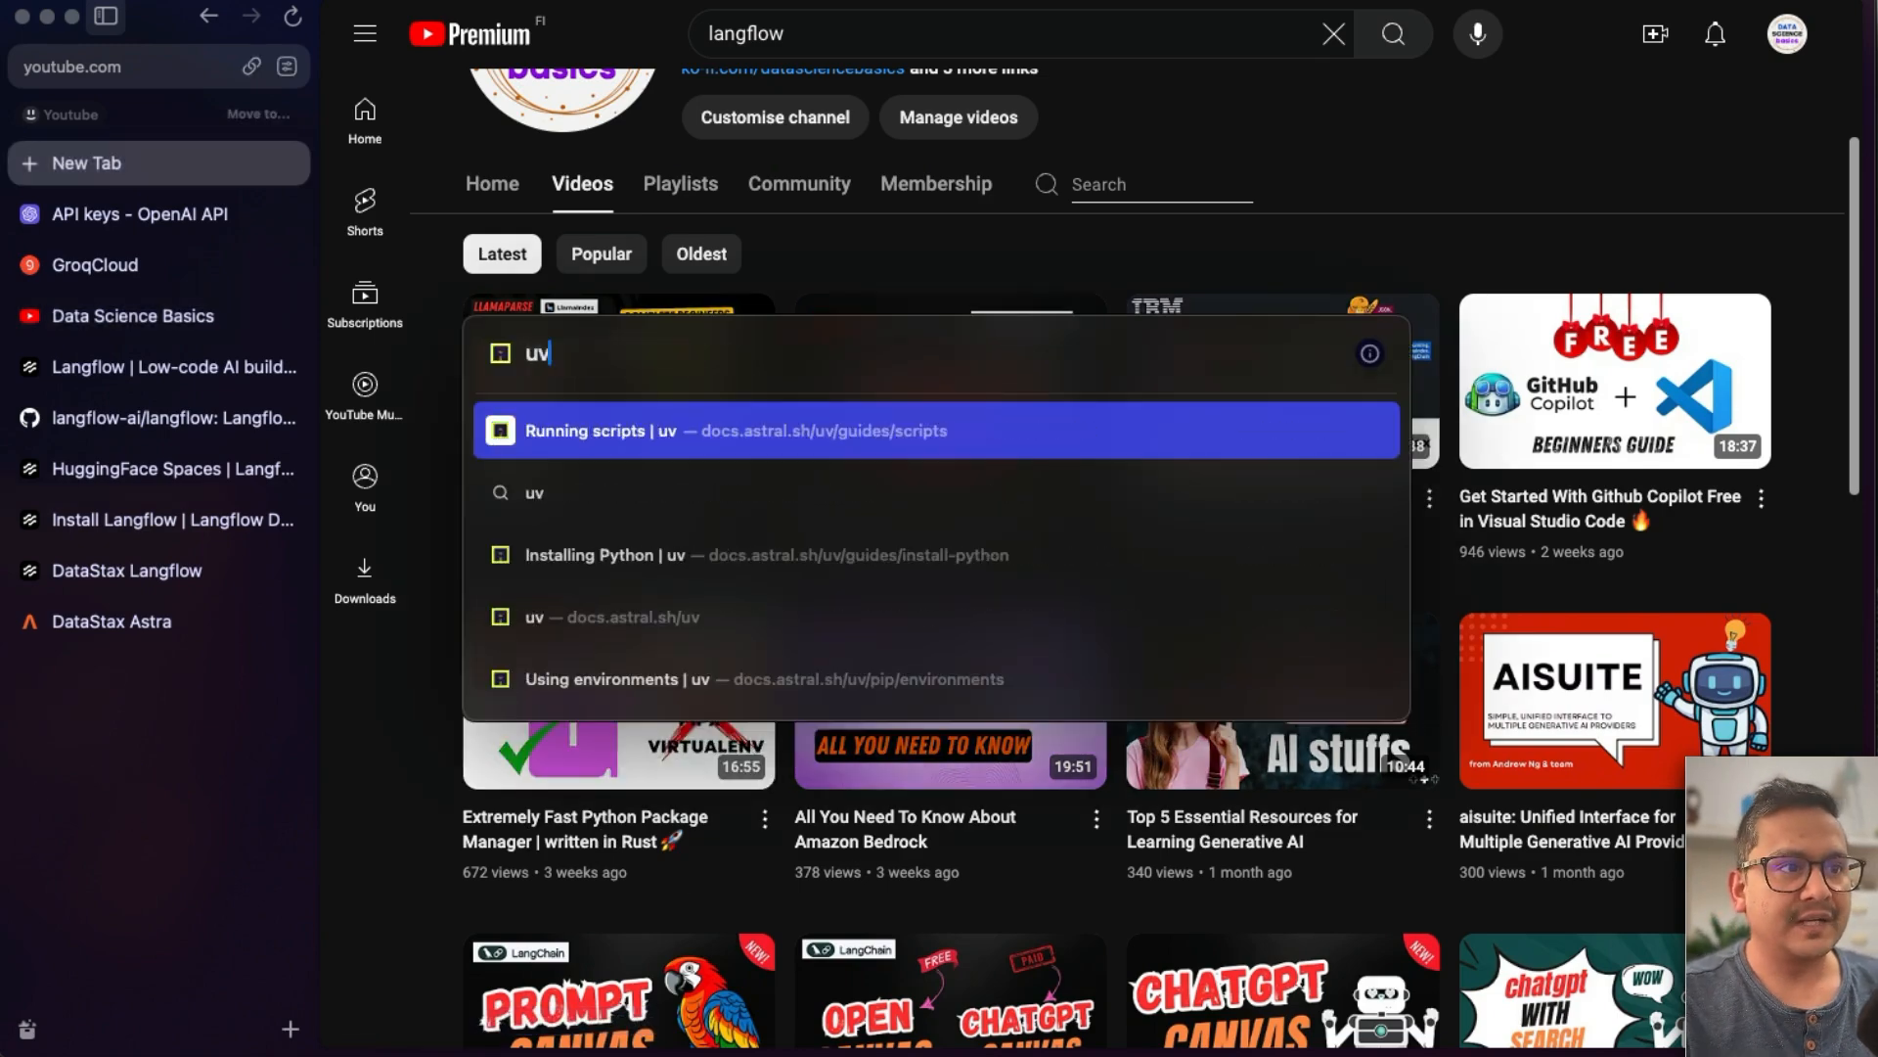
key("Escape")
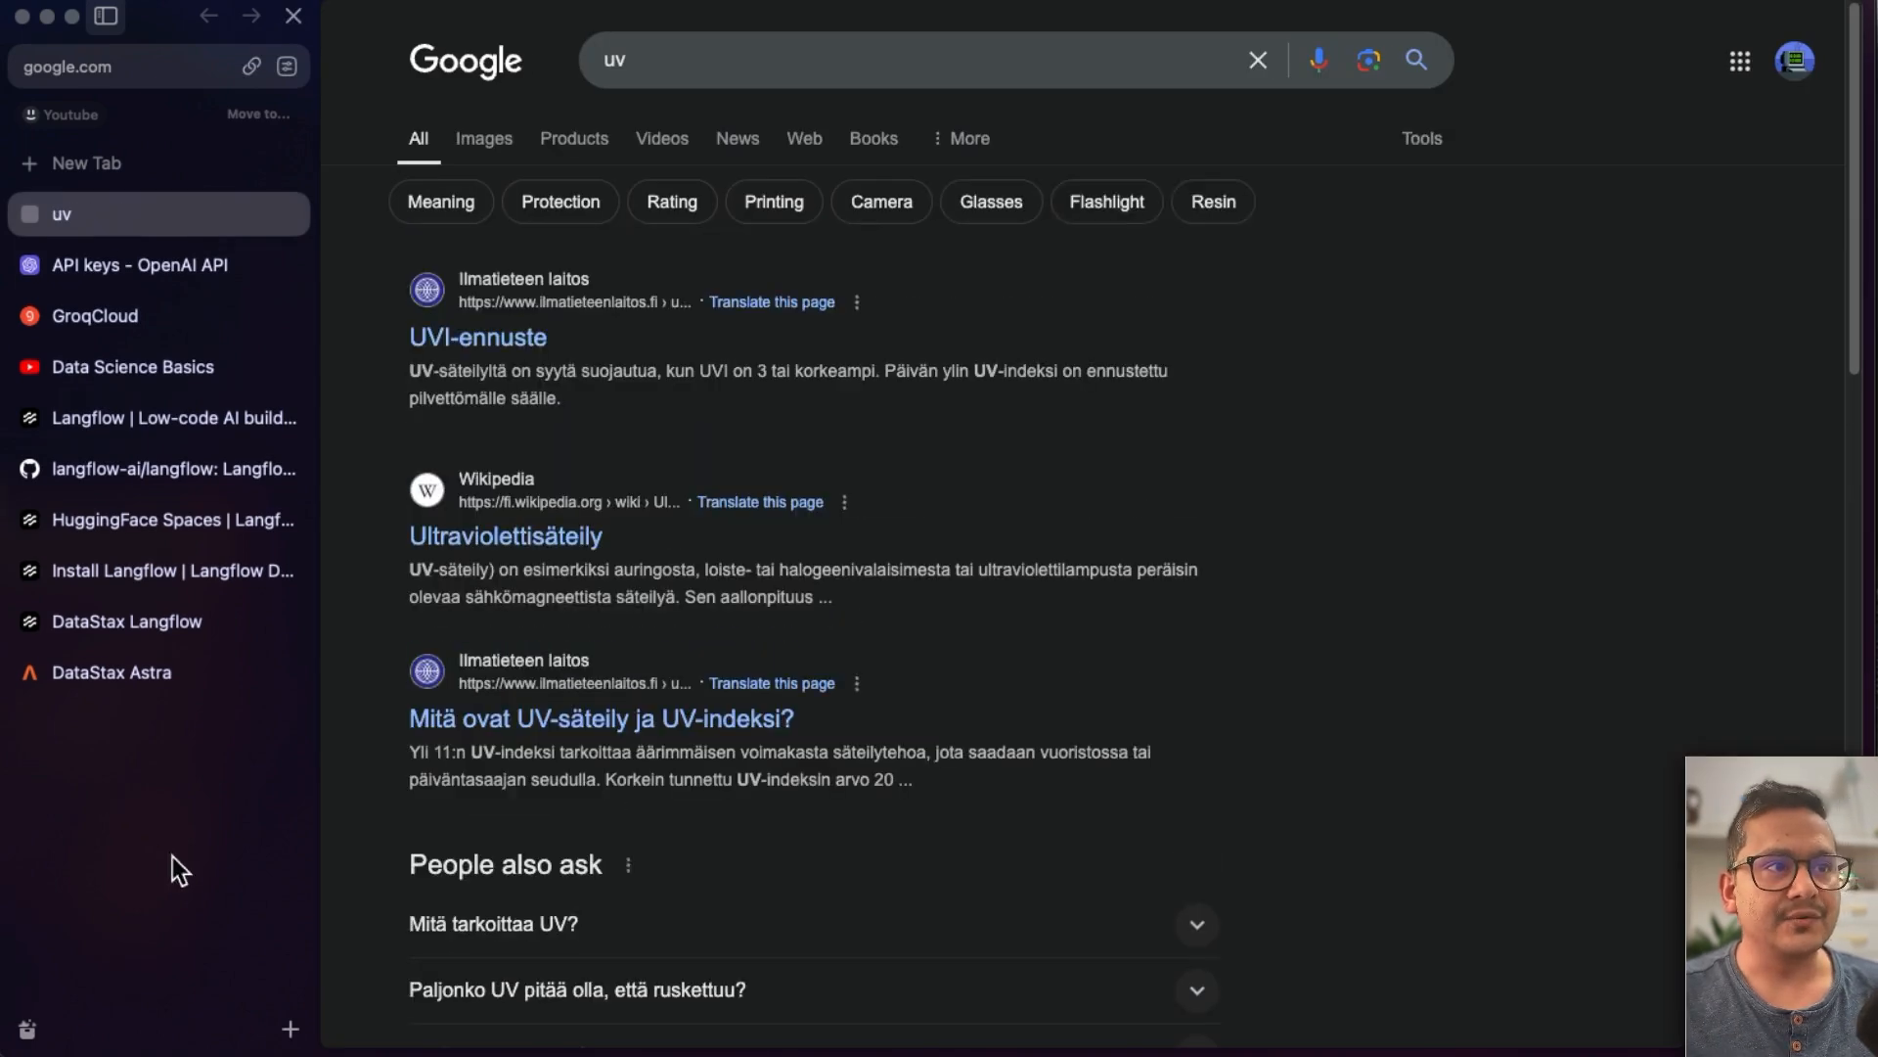
left_click(673, 41)
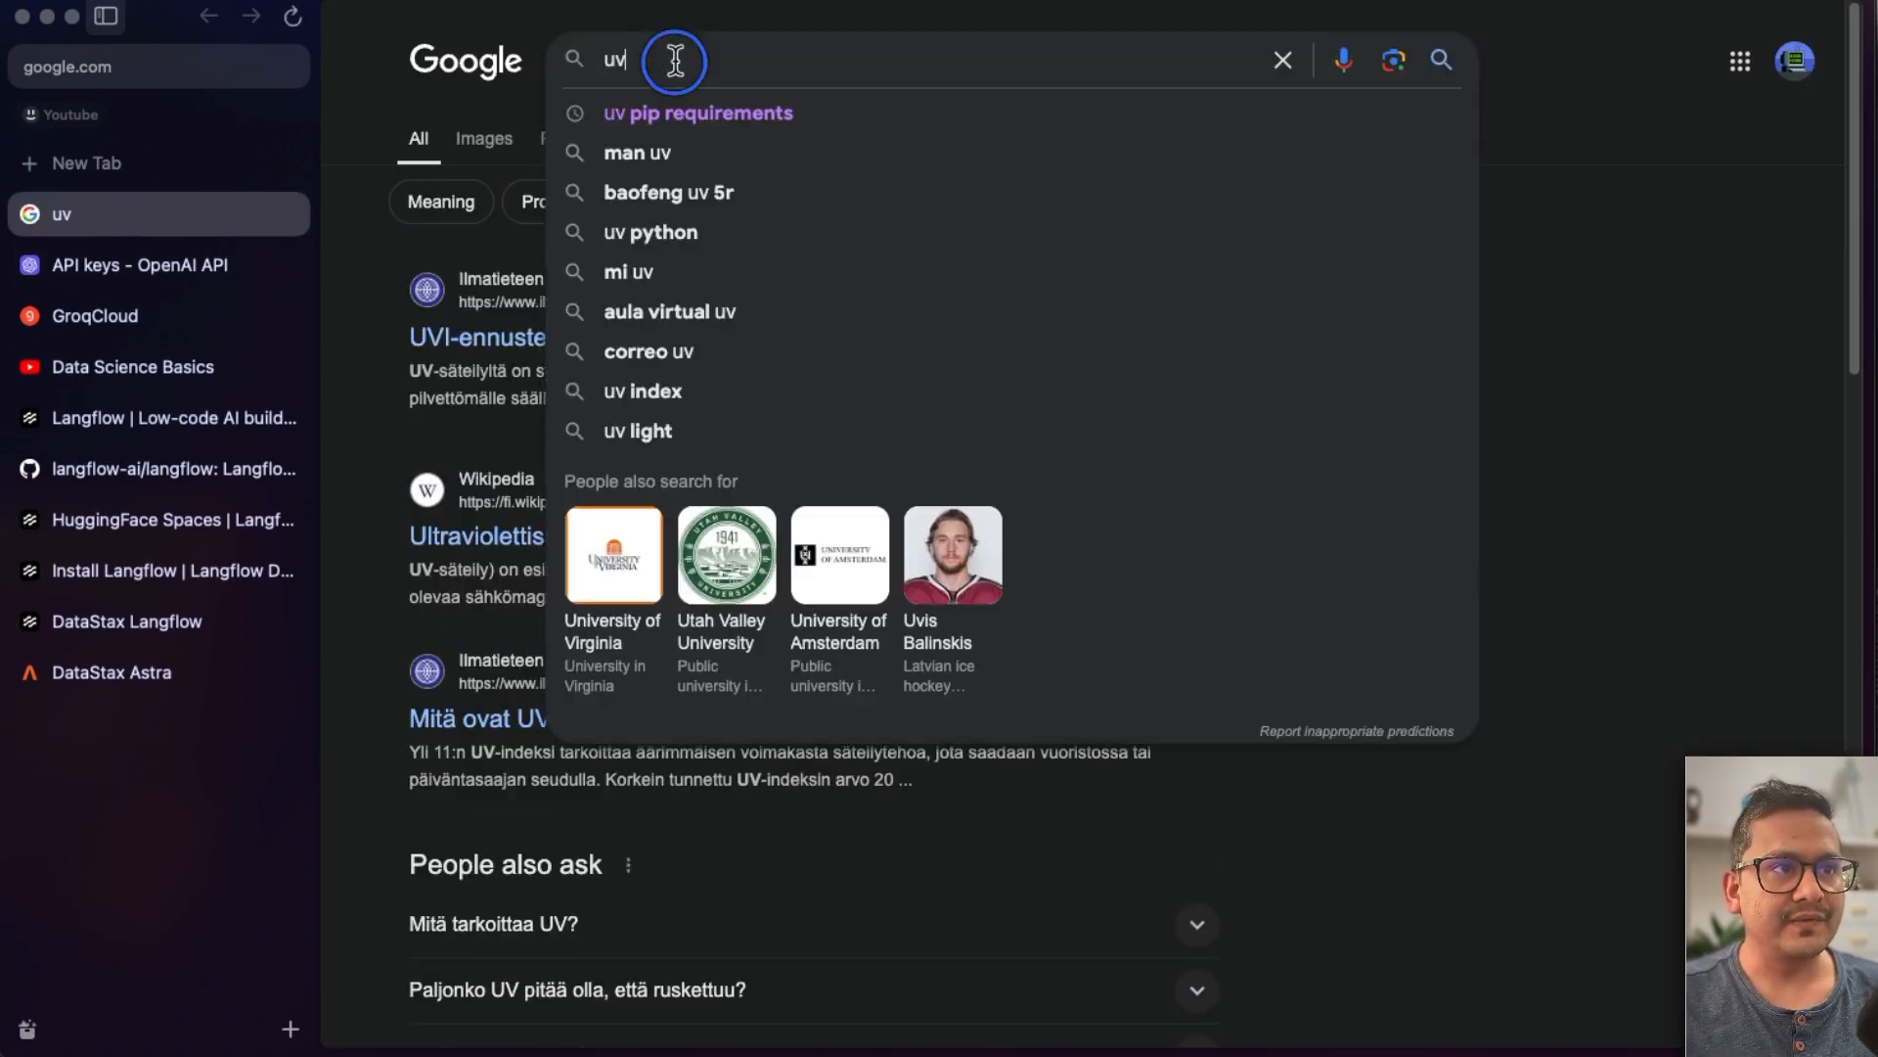
type("python")
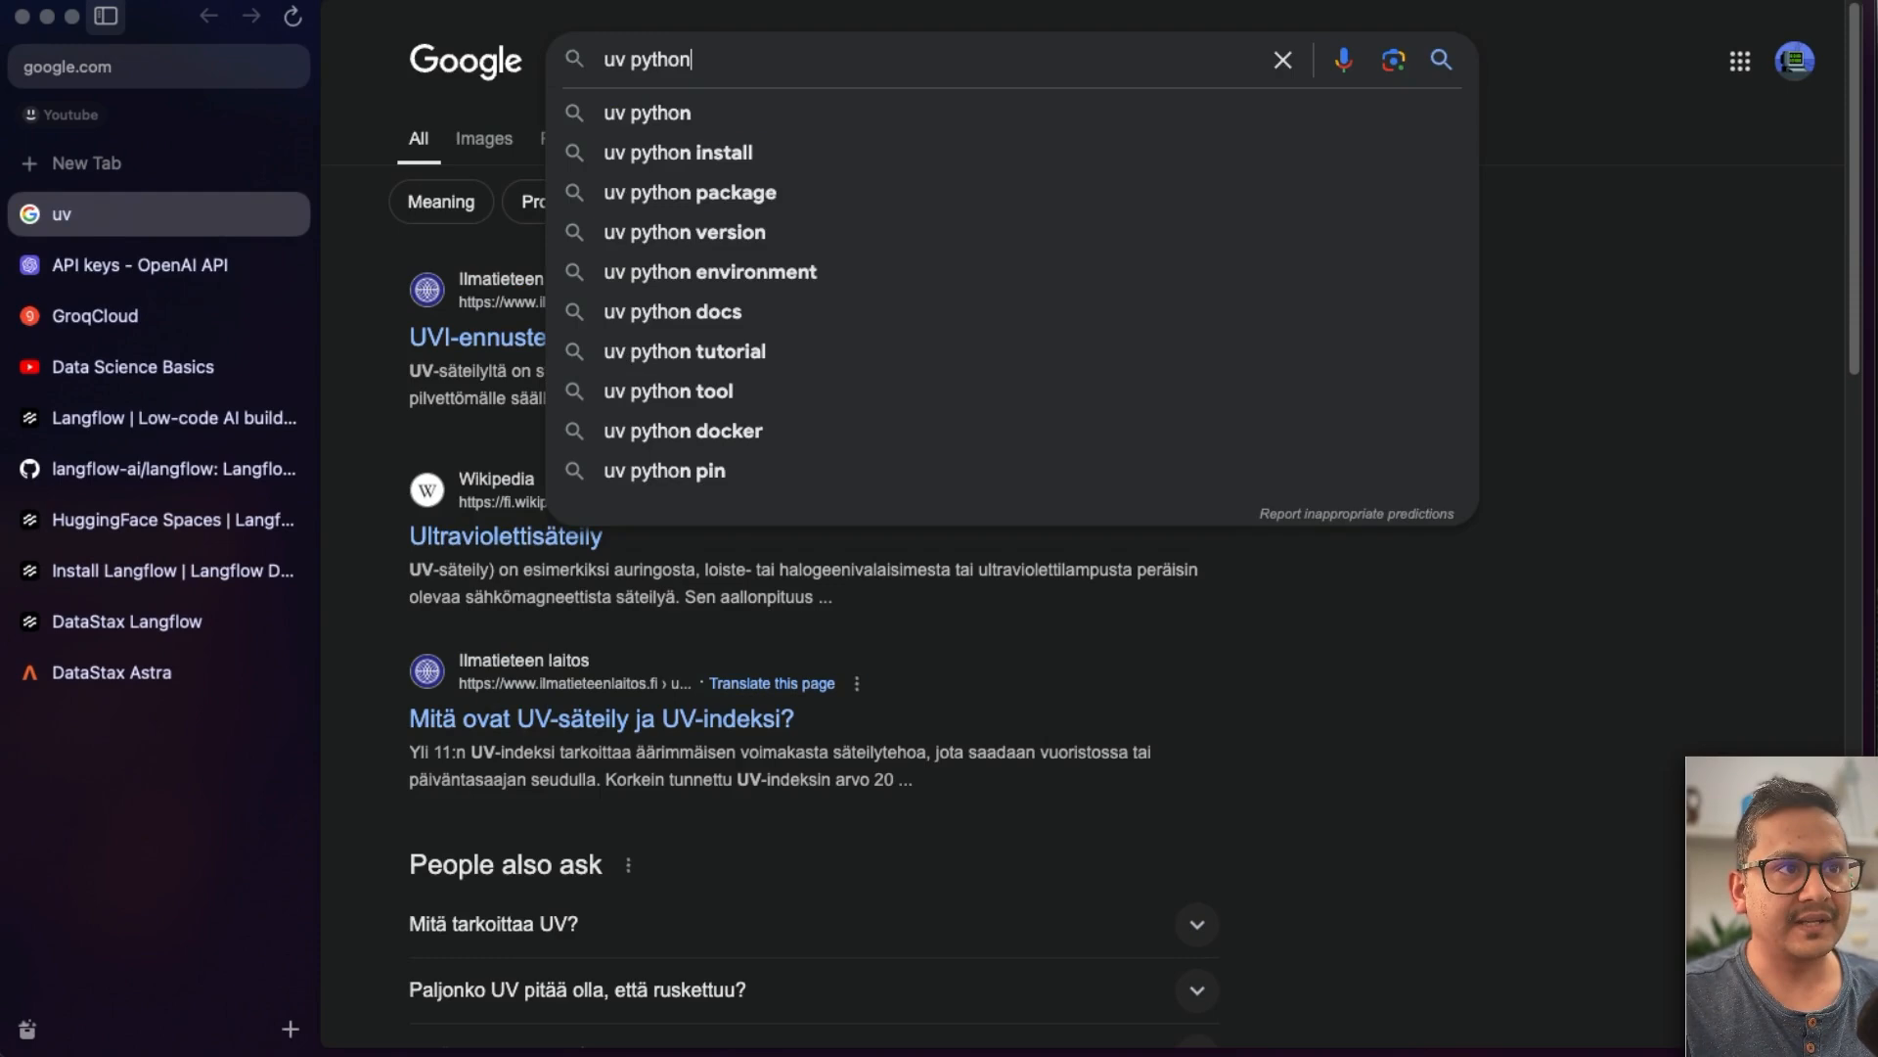
left_click(648, 97)
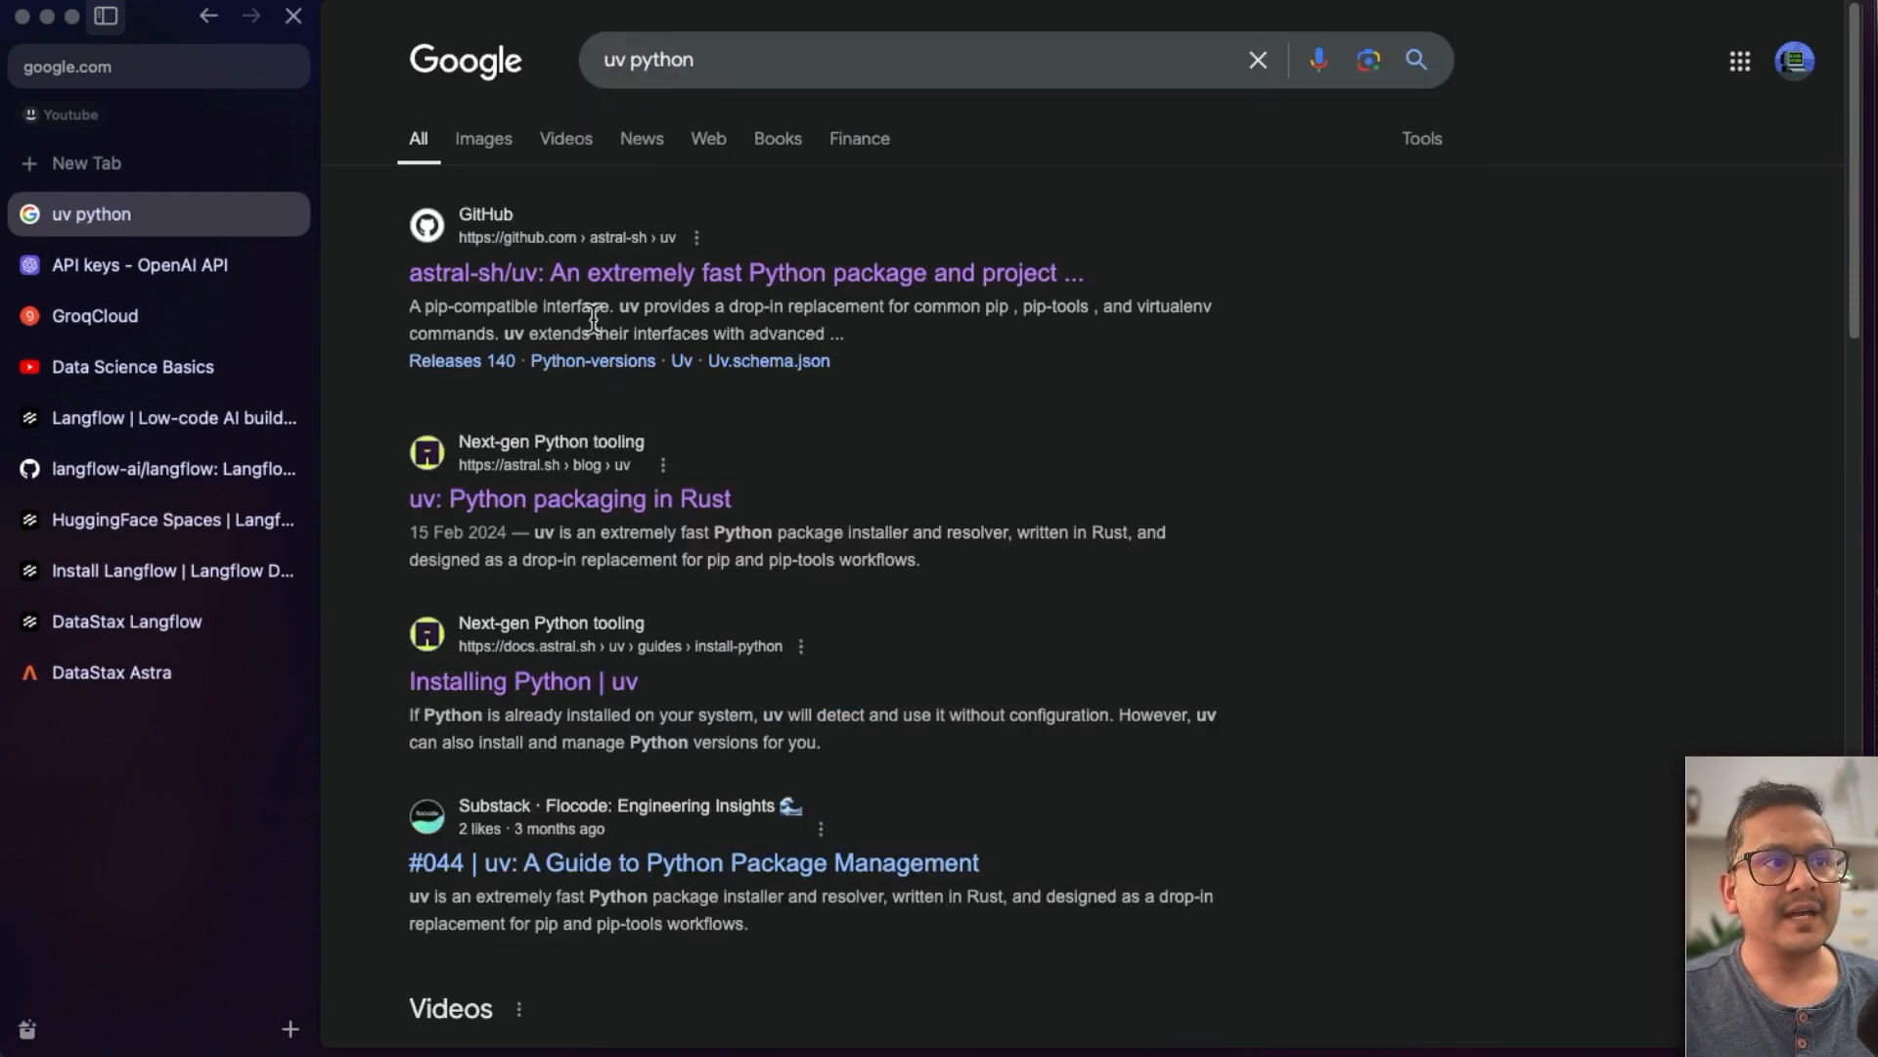
- Read the uv Python packaging article and the Installing Python guide from the search results
left_click(524, 501)
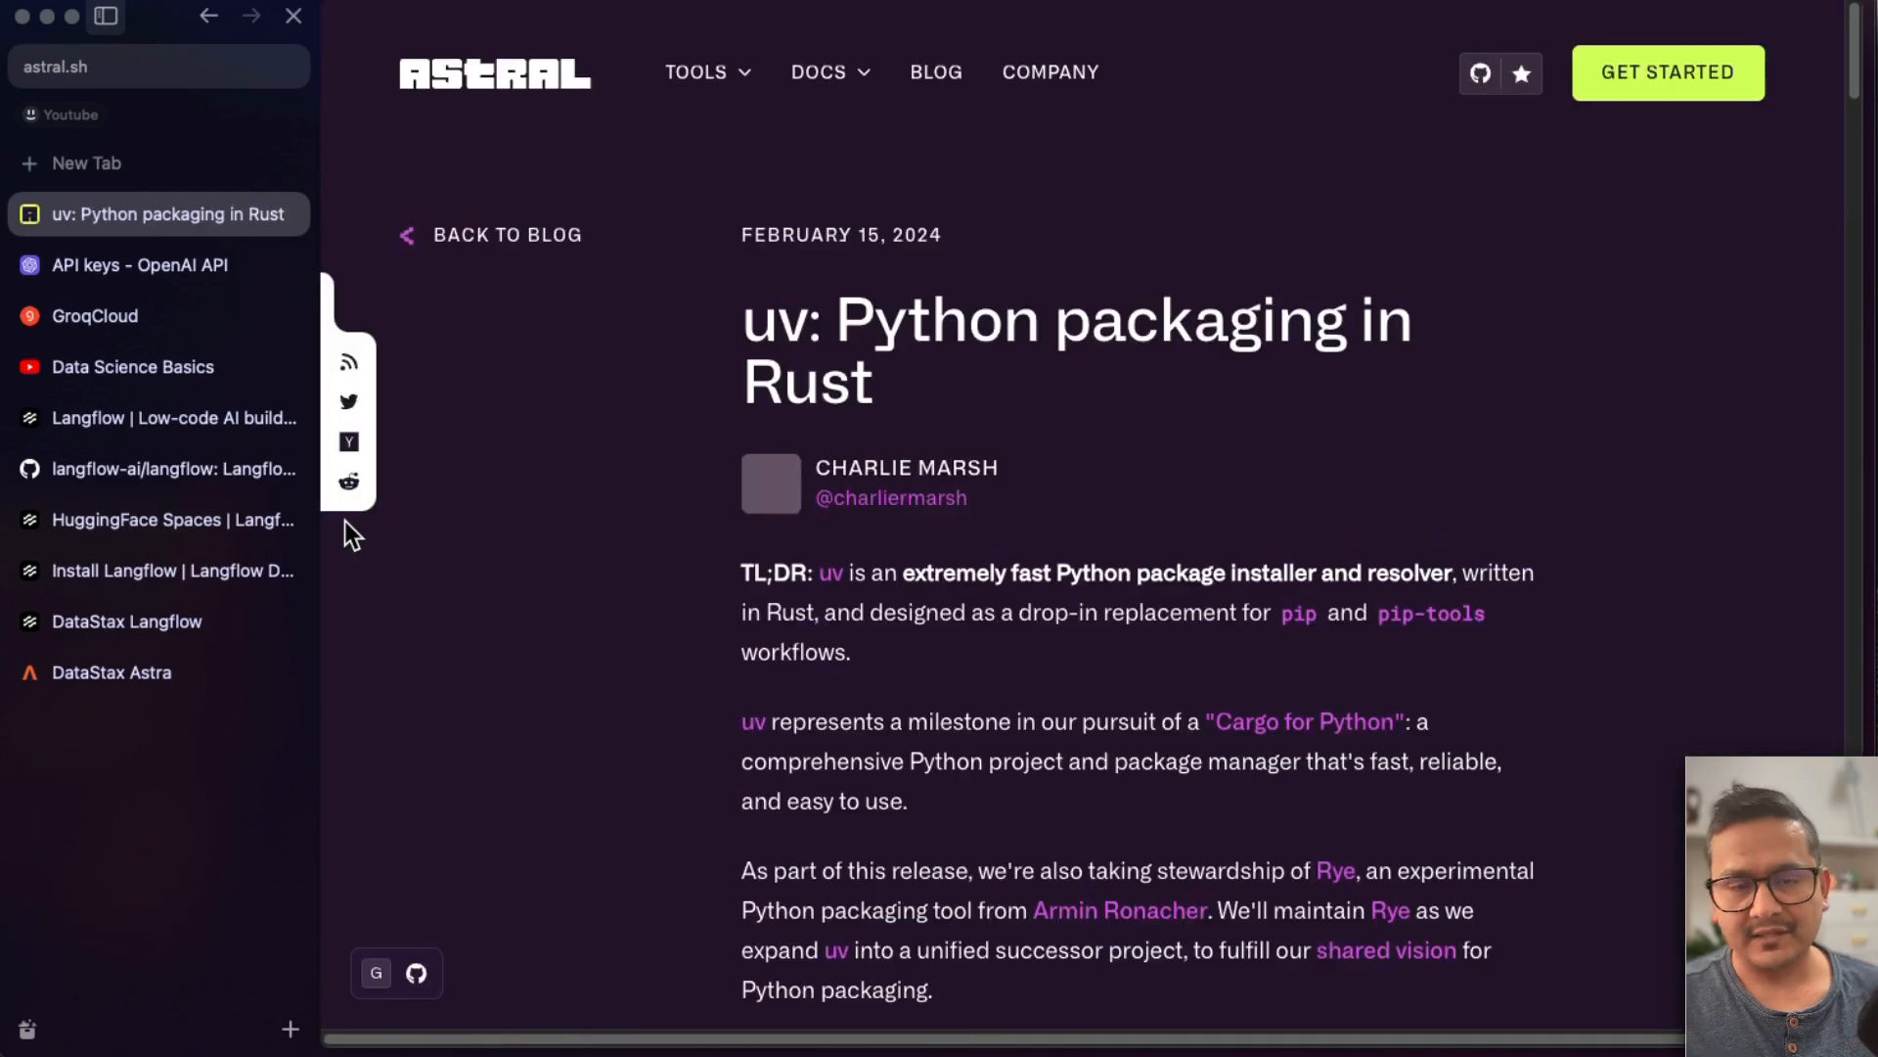
scroll(937, 647, "down", 5)
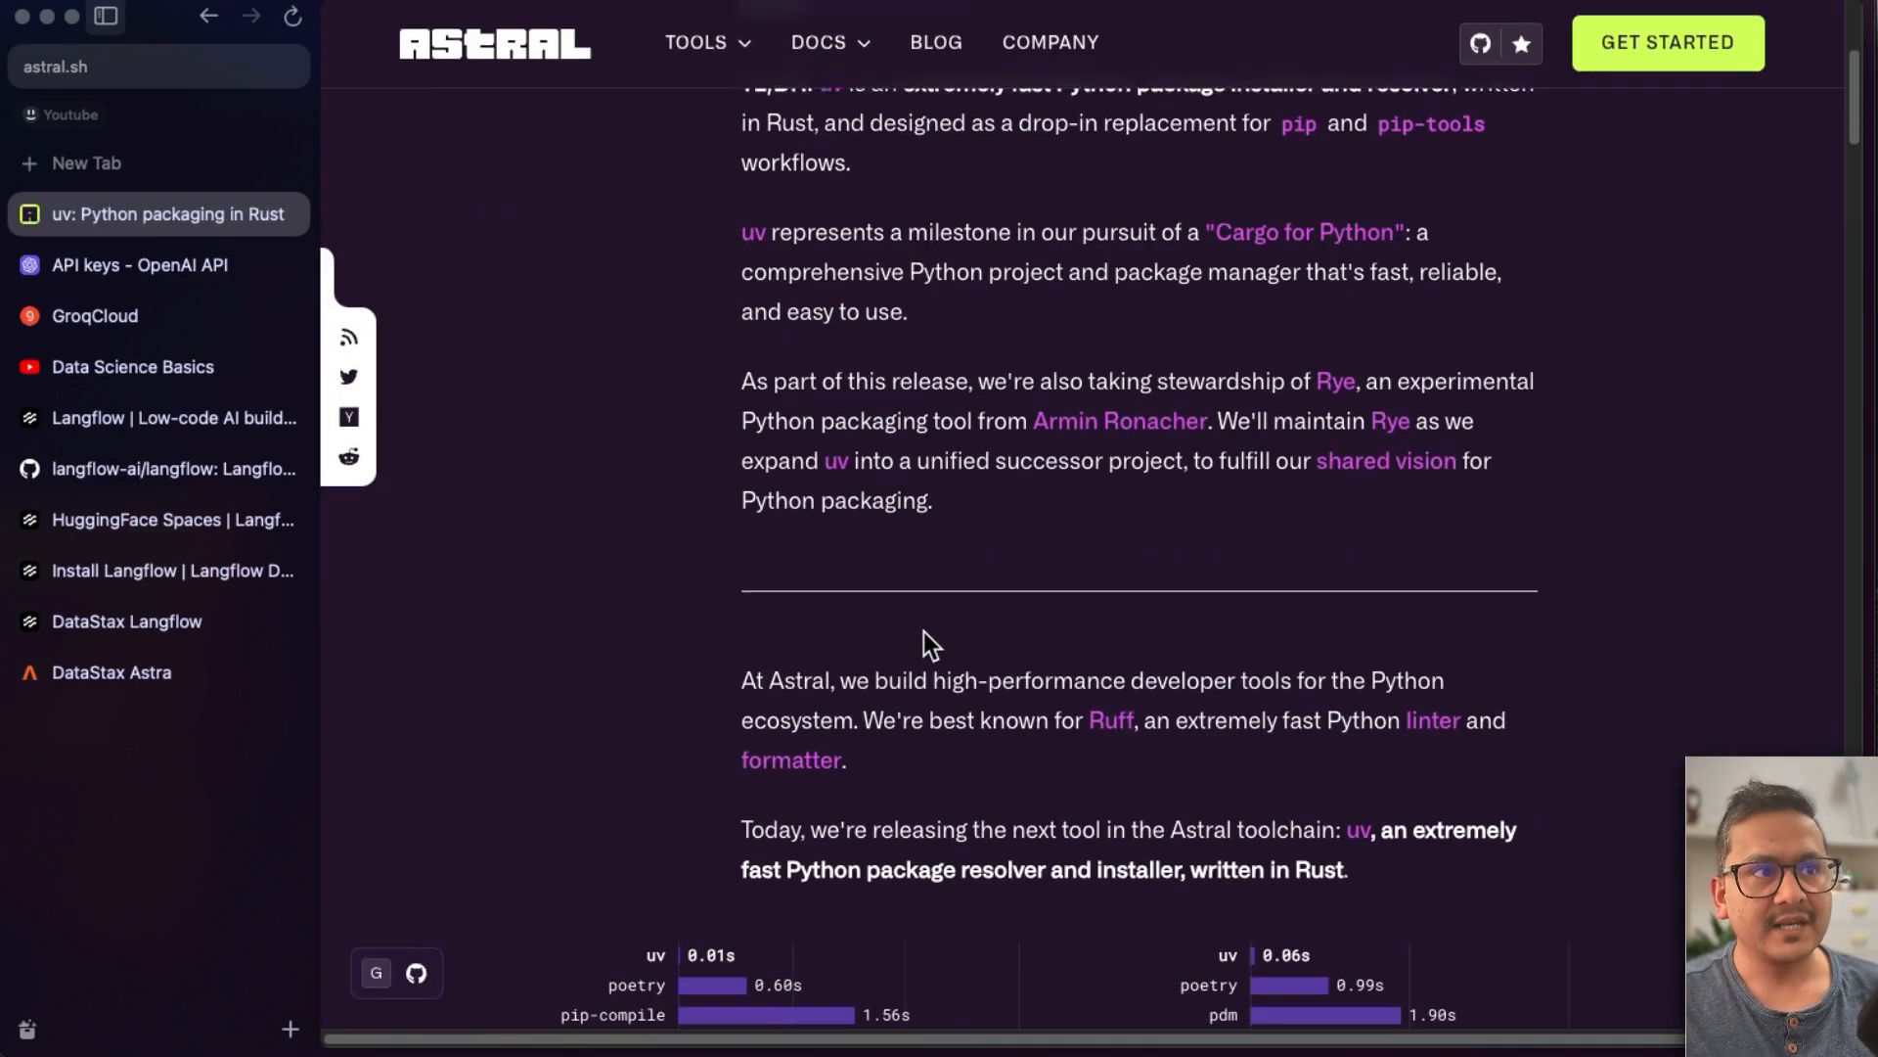
scroll(924, 631, "up", 5)
left_click(215, 18)
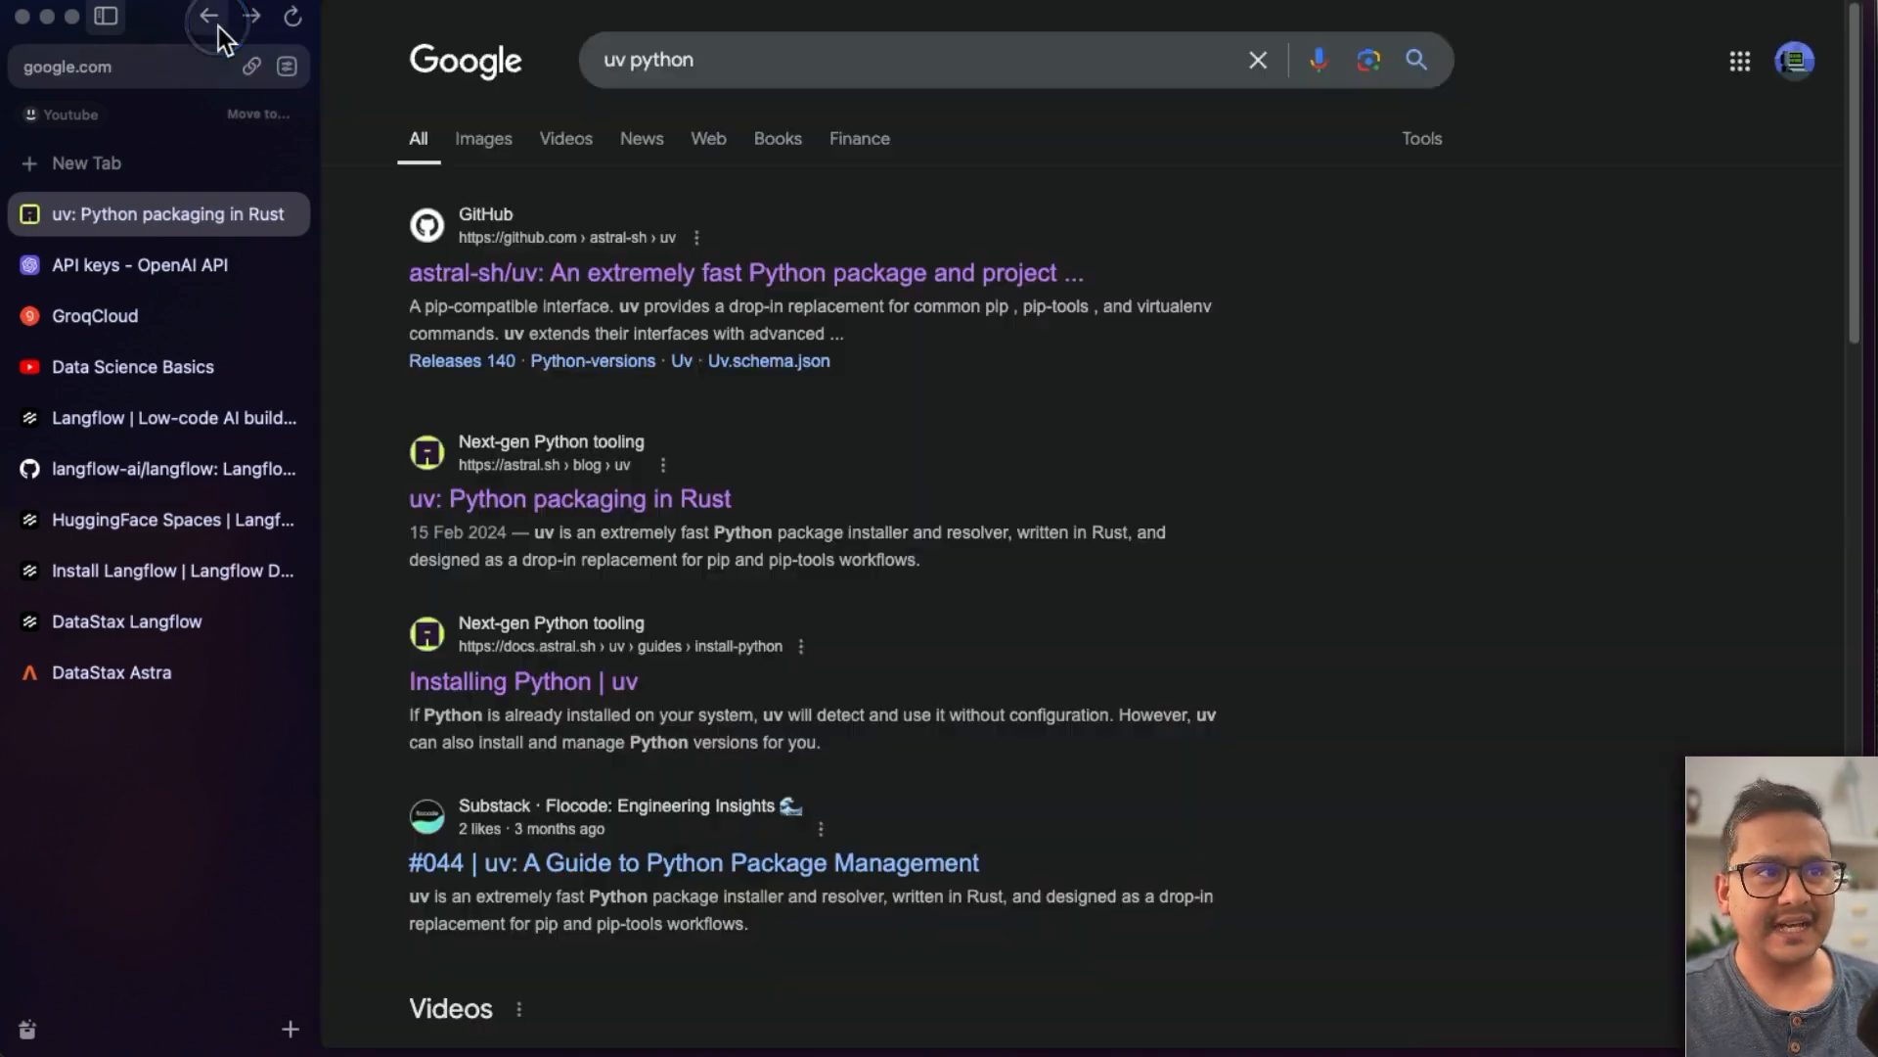
left_click(514, 681)
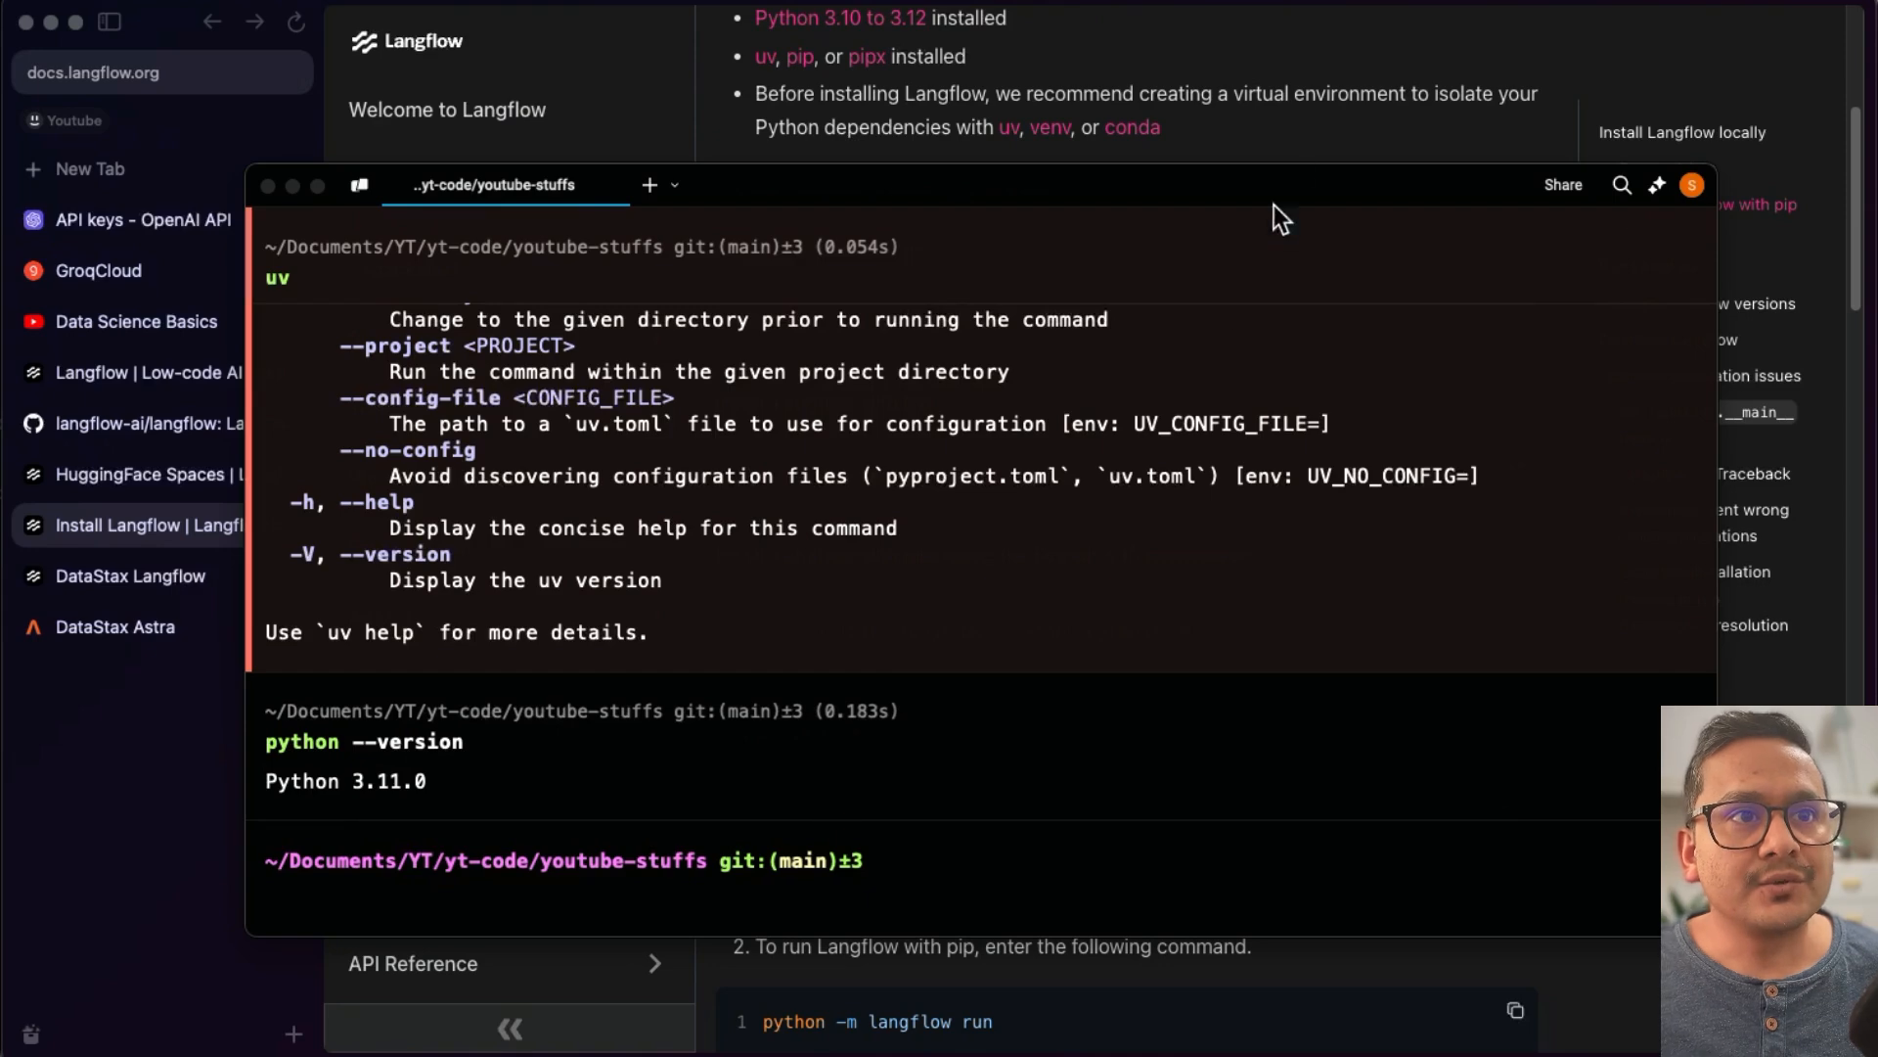
- Try to install Langflow by copying the uv pip install langflow command from the docs and running it
left_click(1305, 122)
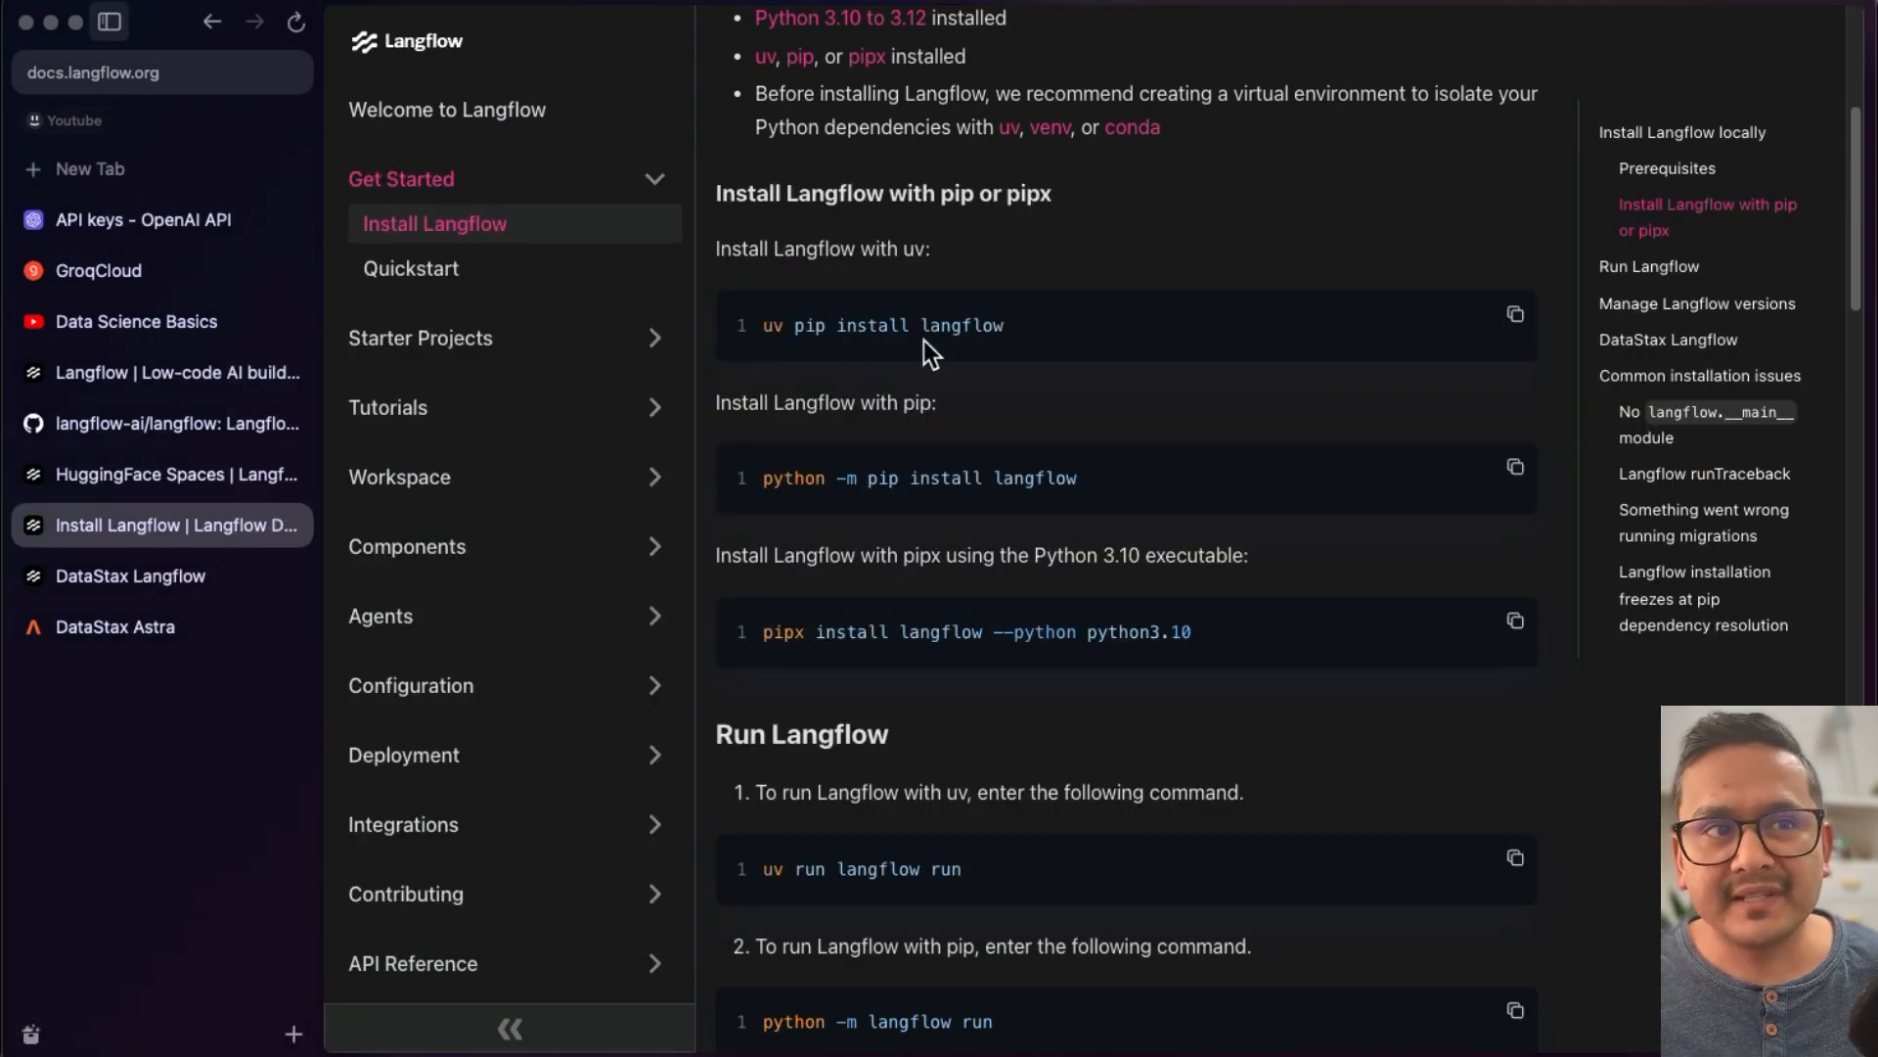
left_click(1512, 318)
key("super+Tab")
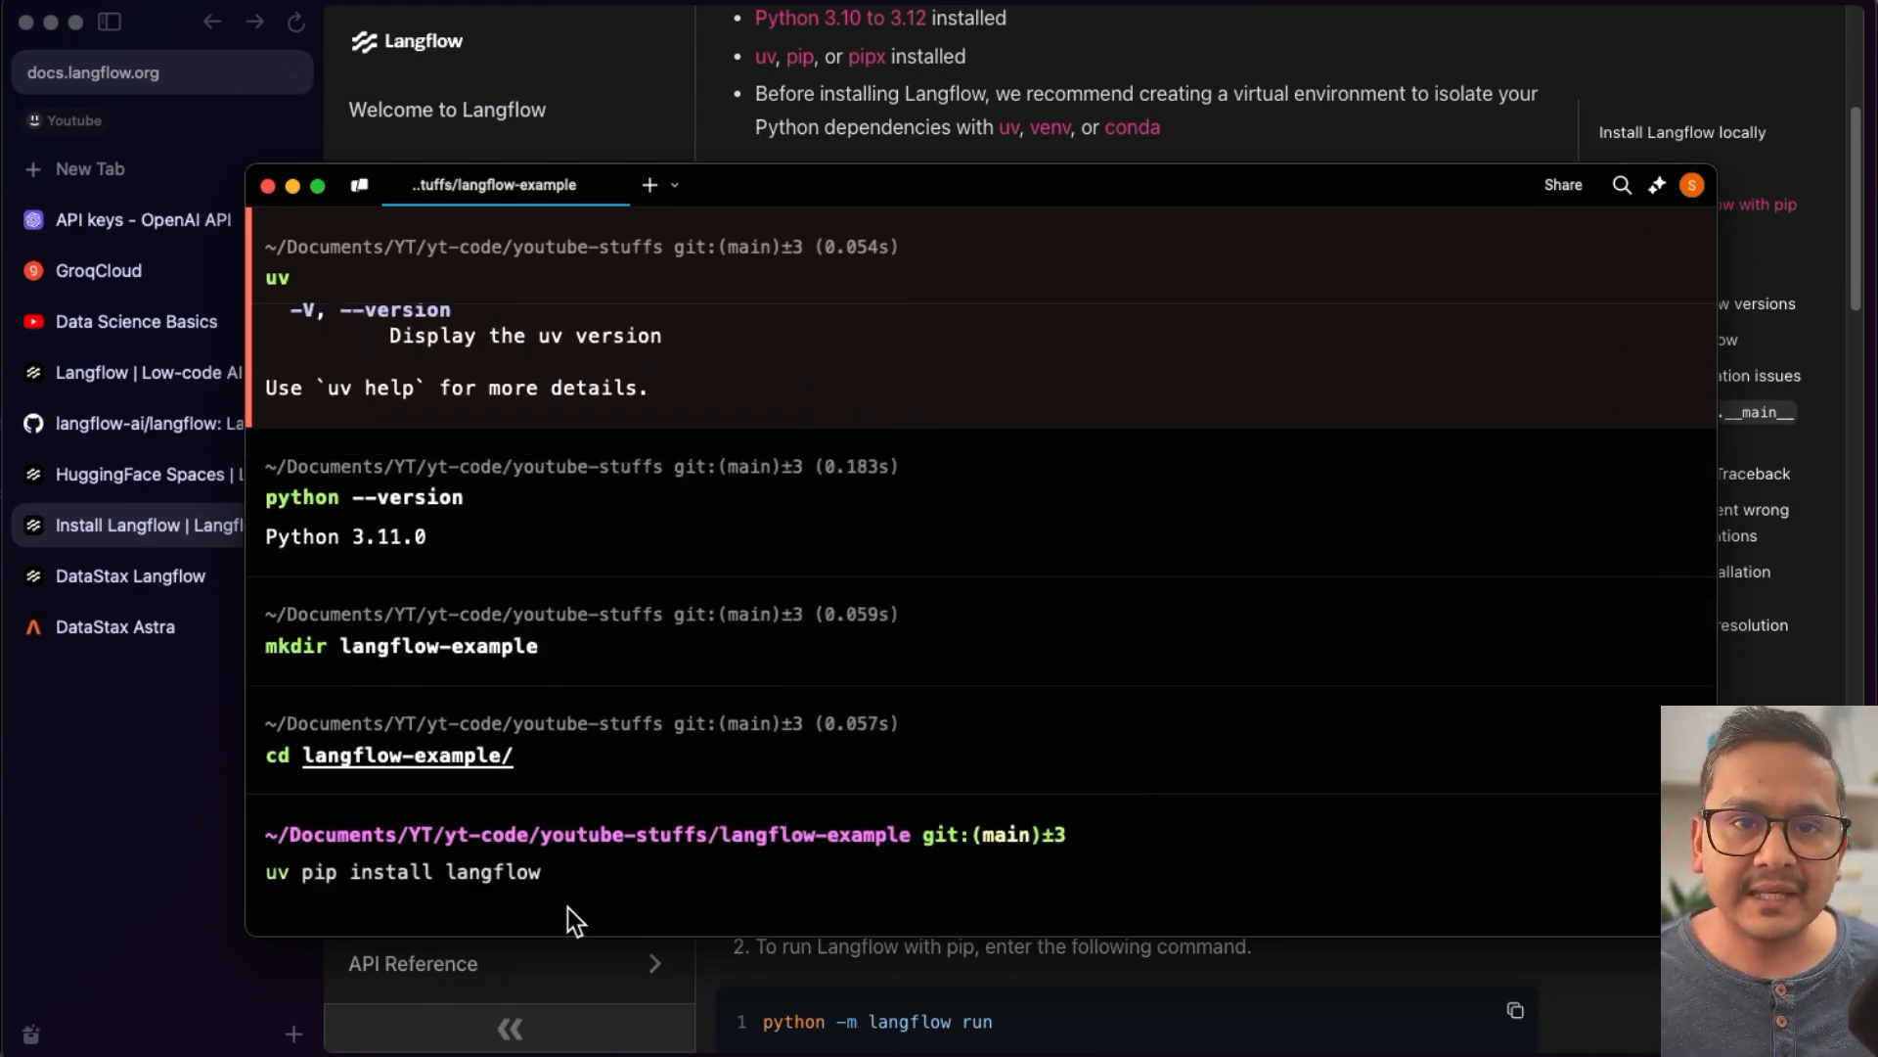
key("Return")
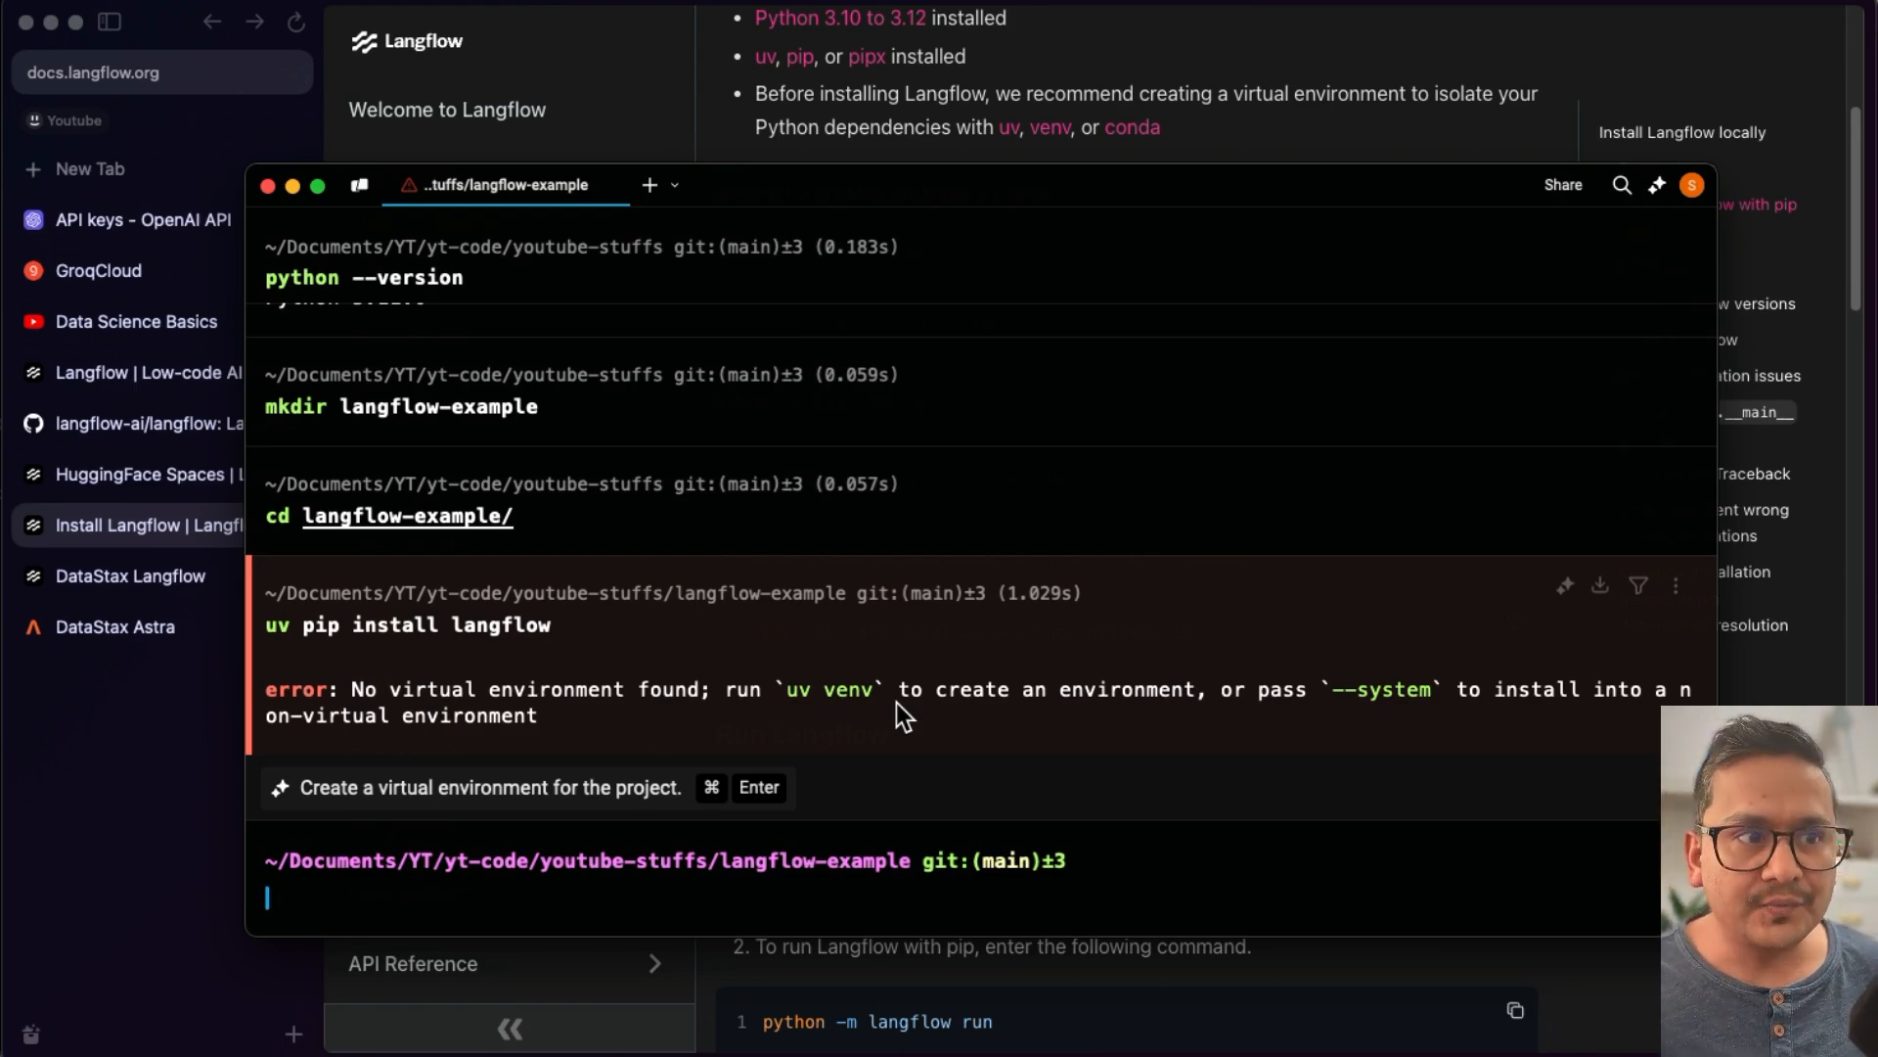
- Initialize a uv project named langflow-yt with Python 3.11
type("uv init")
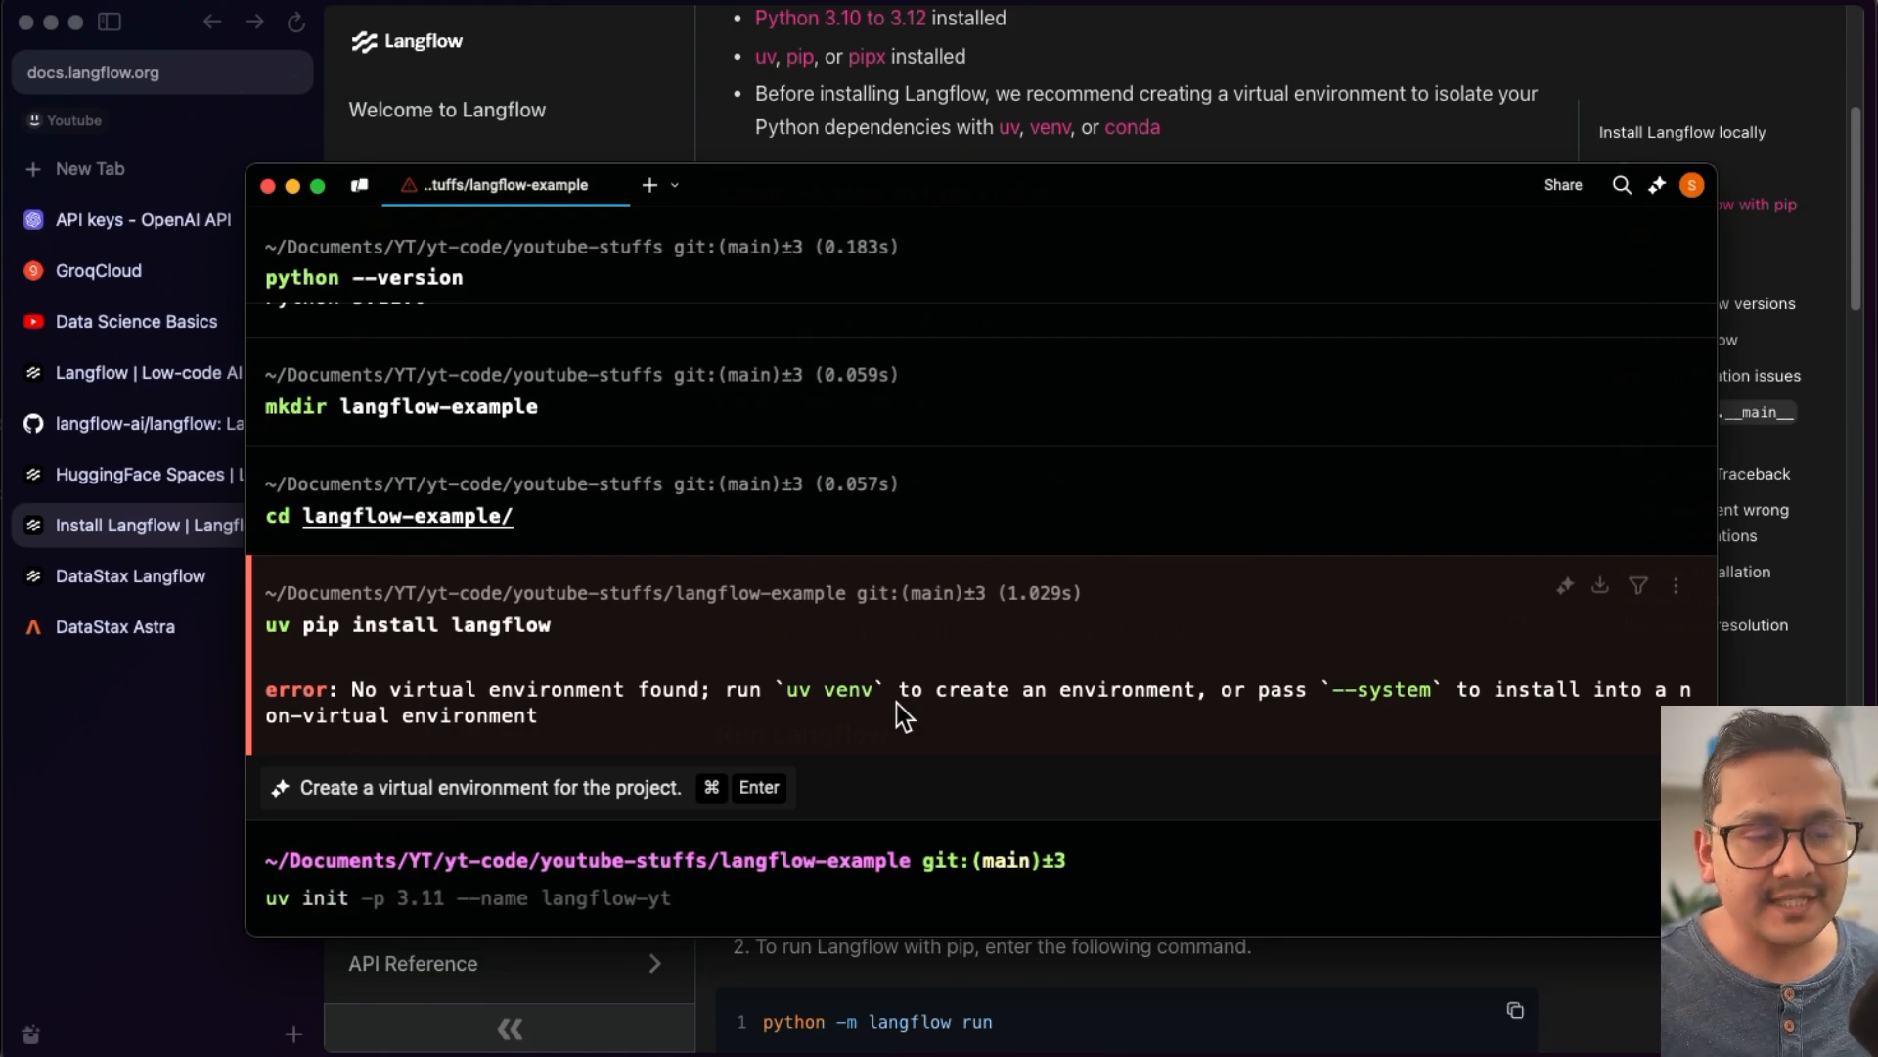
key("Right")
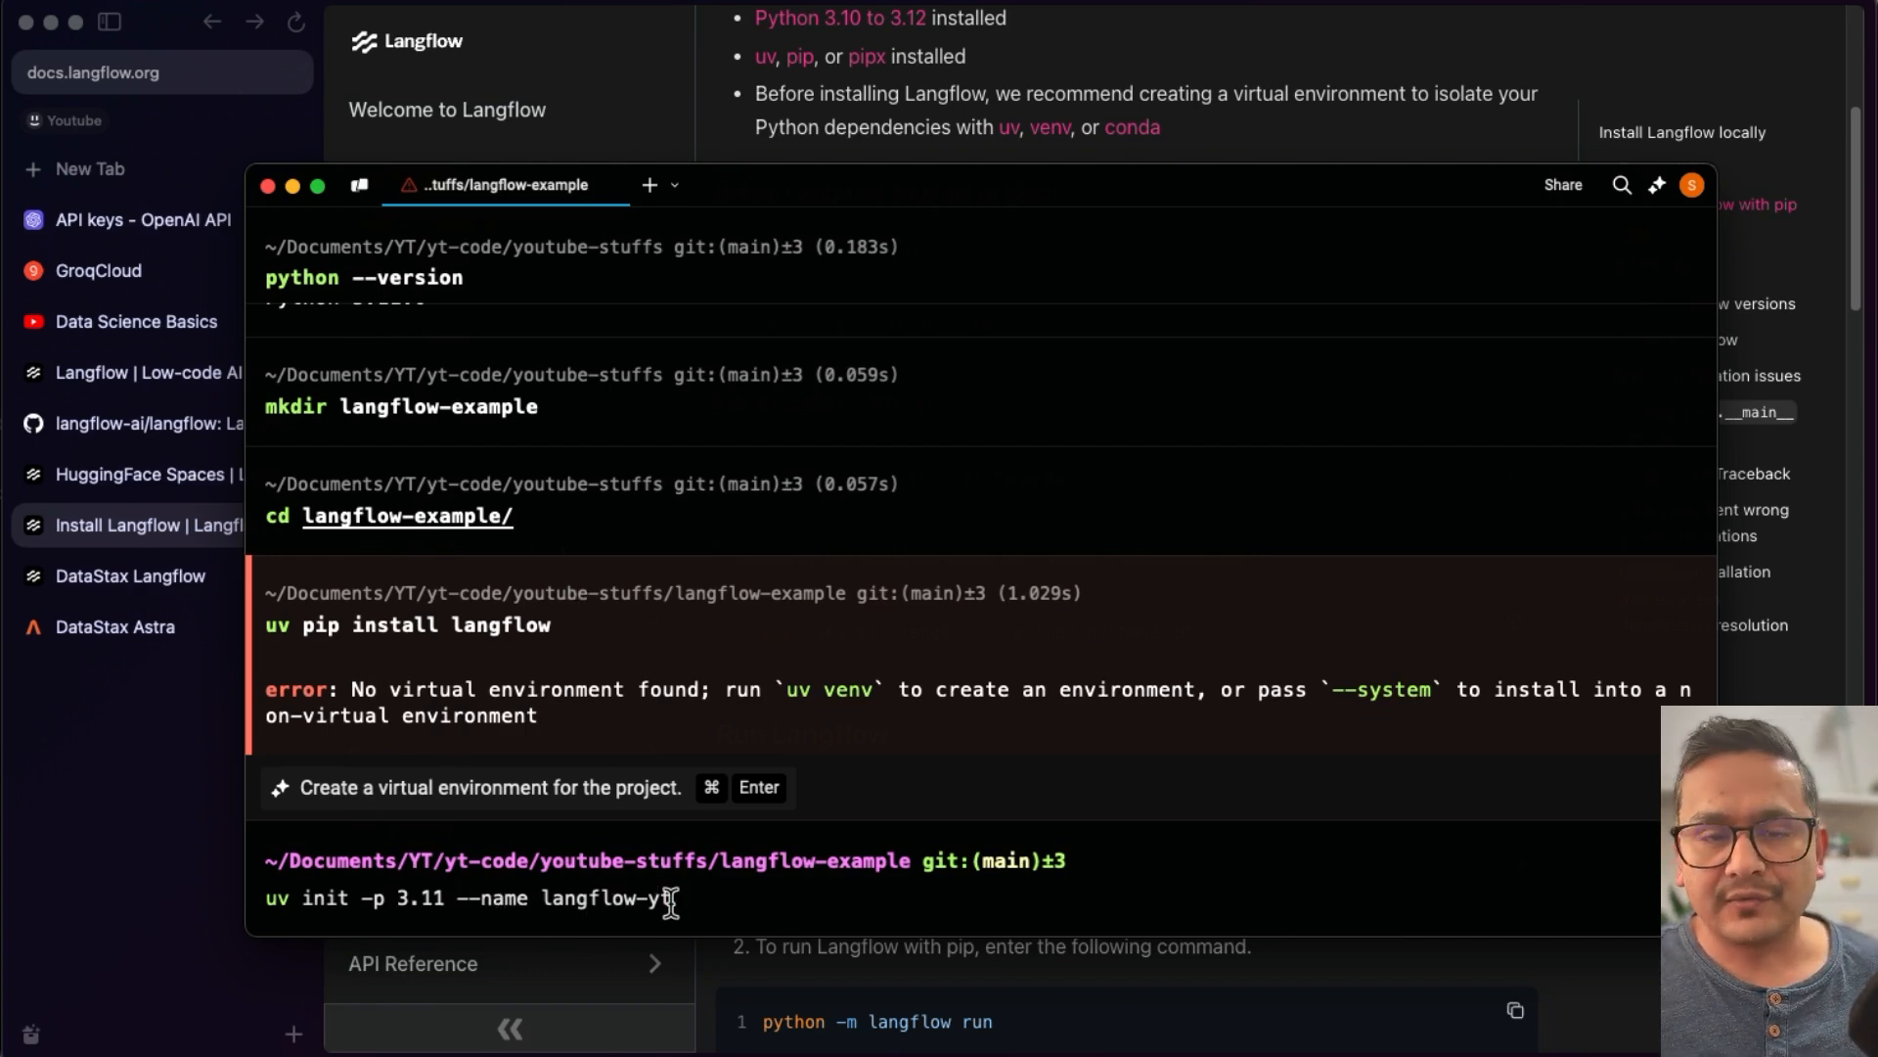
key("Return")
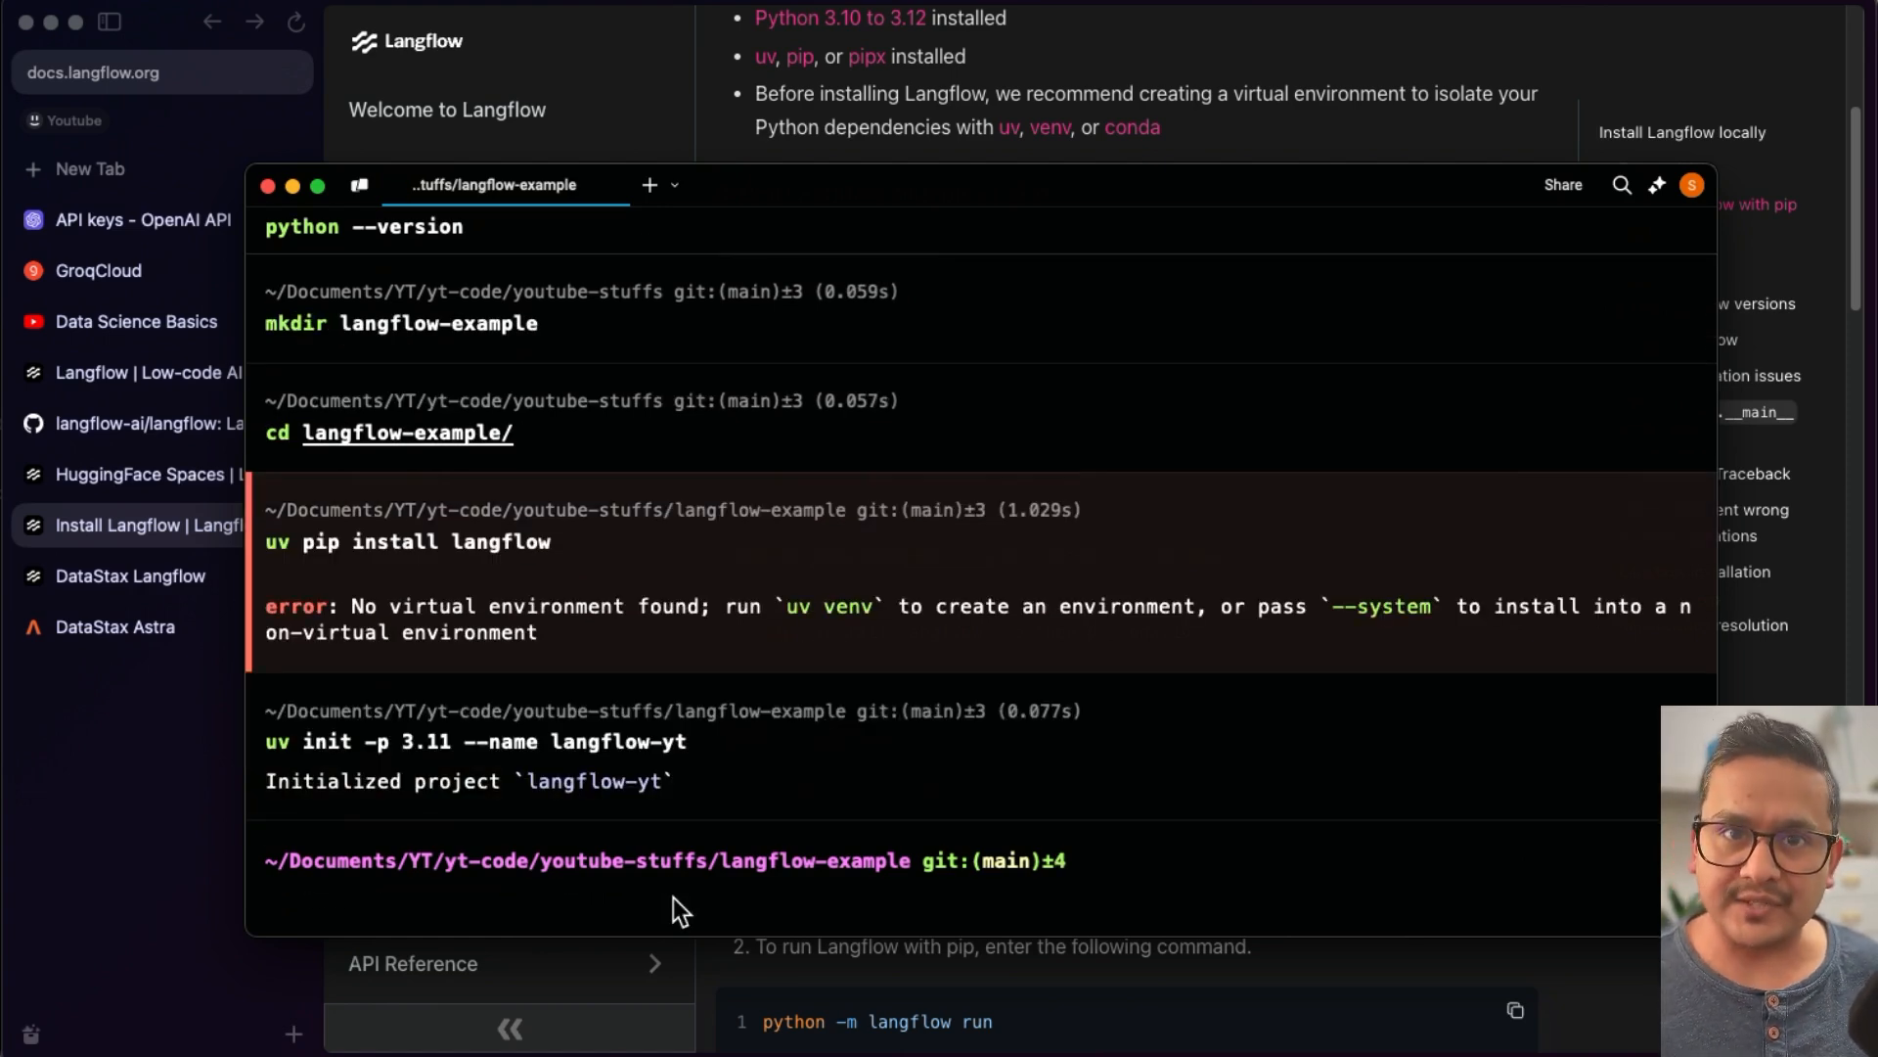
- List all files in the project folder and print the .python-version file
type("ls")
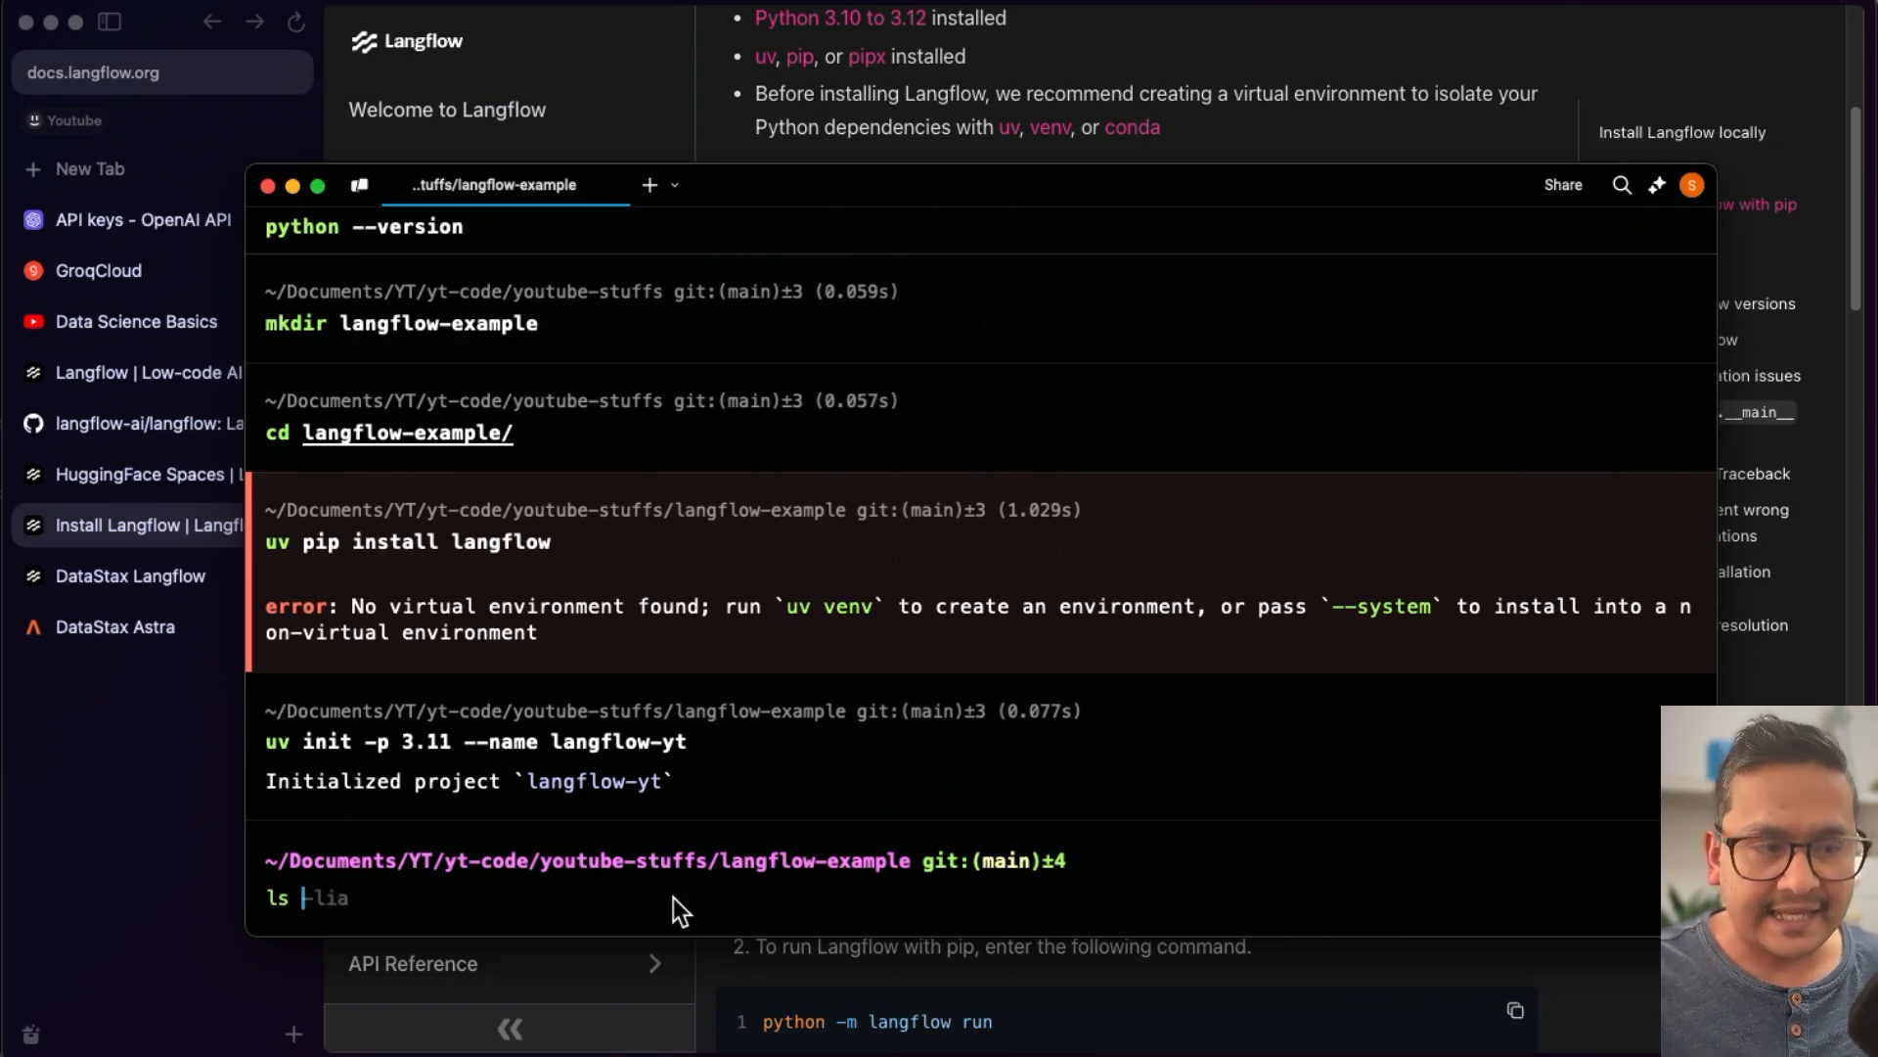
key("Right")
key("Return")
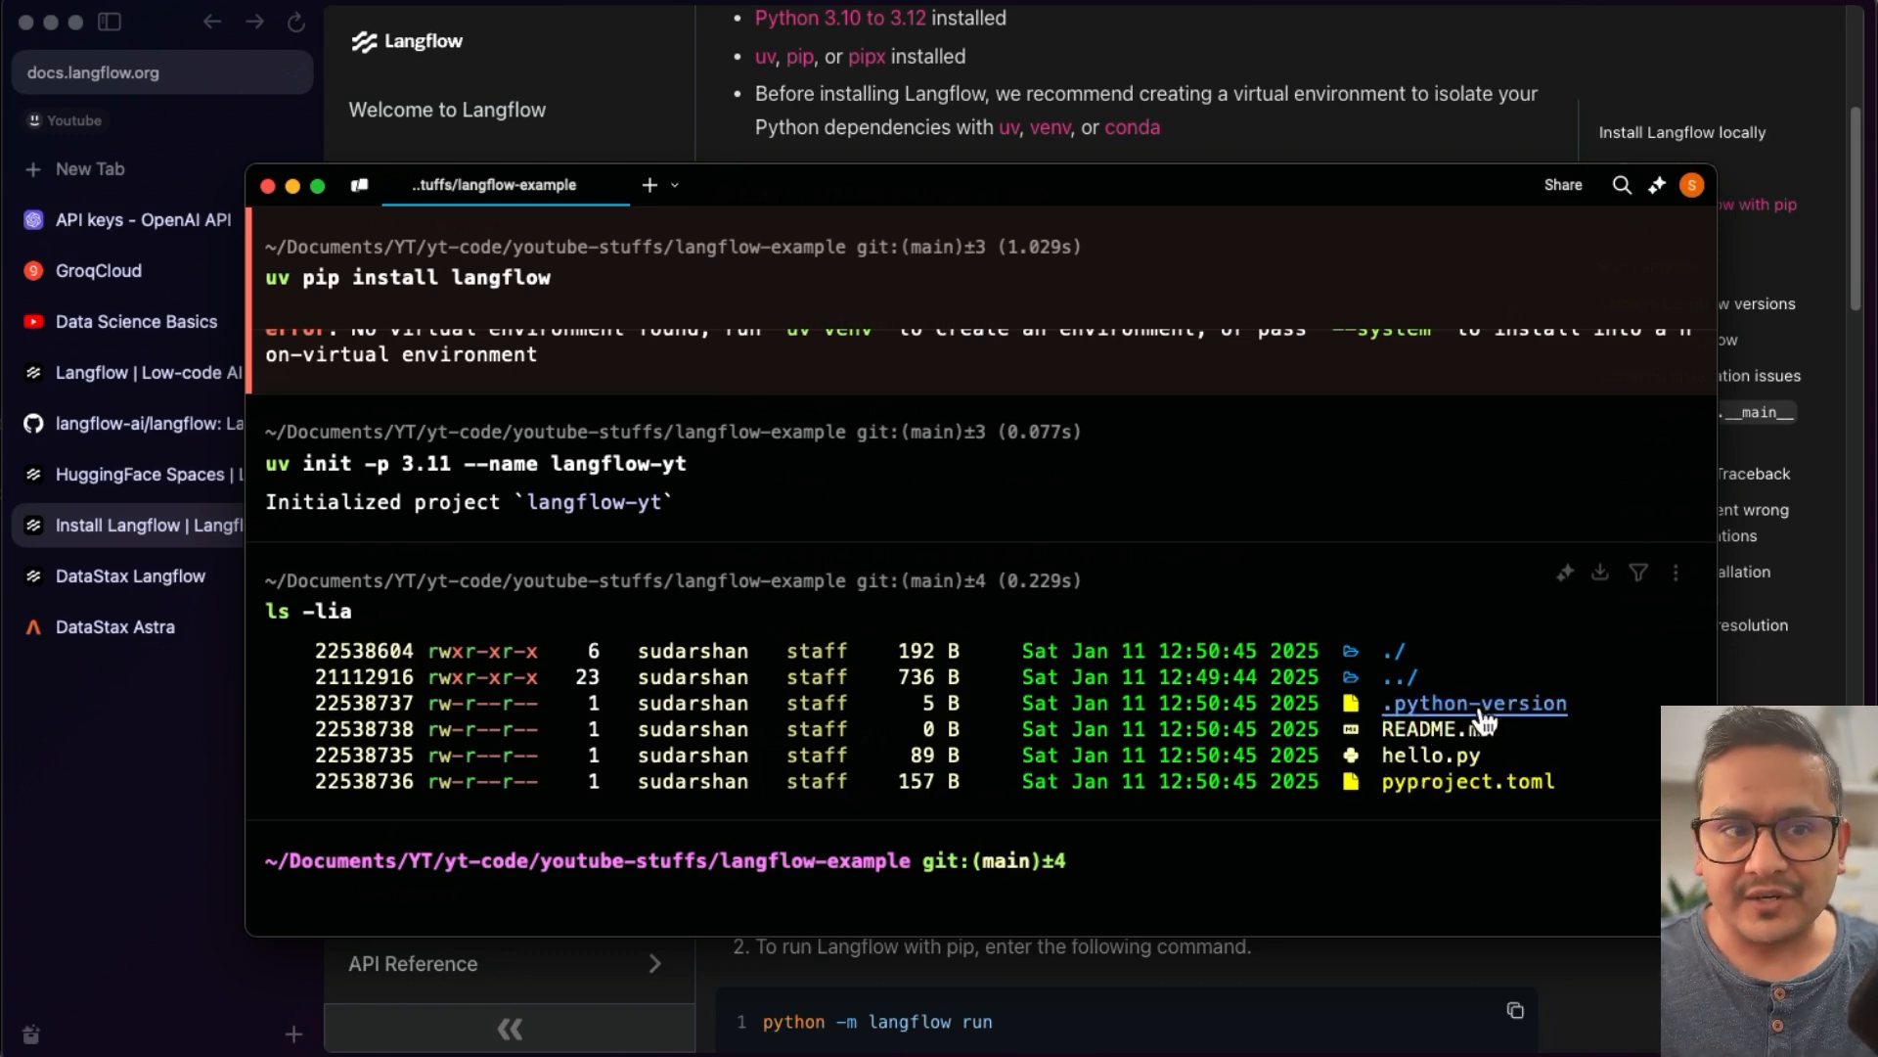
type("cat .")
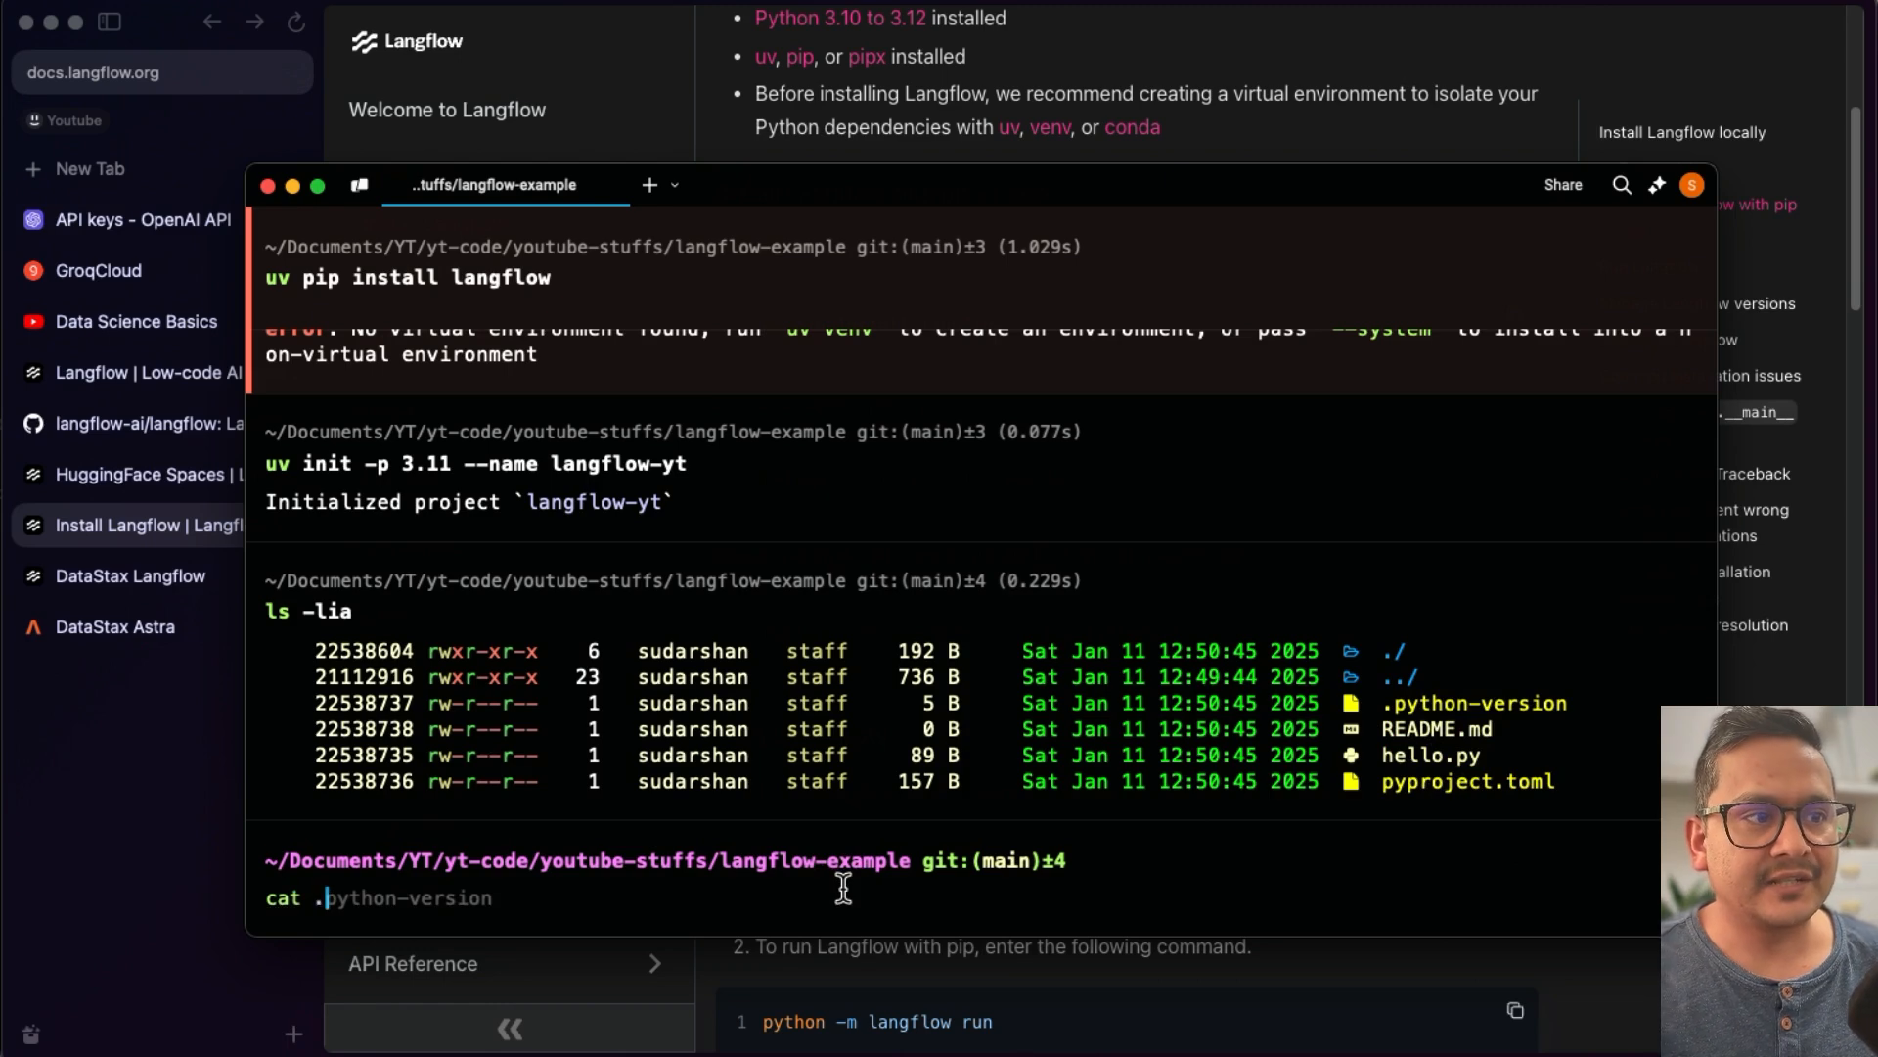
key("Right")
key("Return")
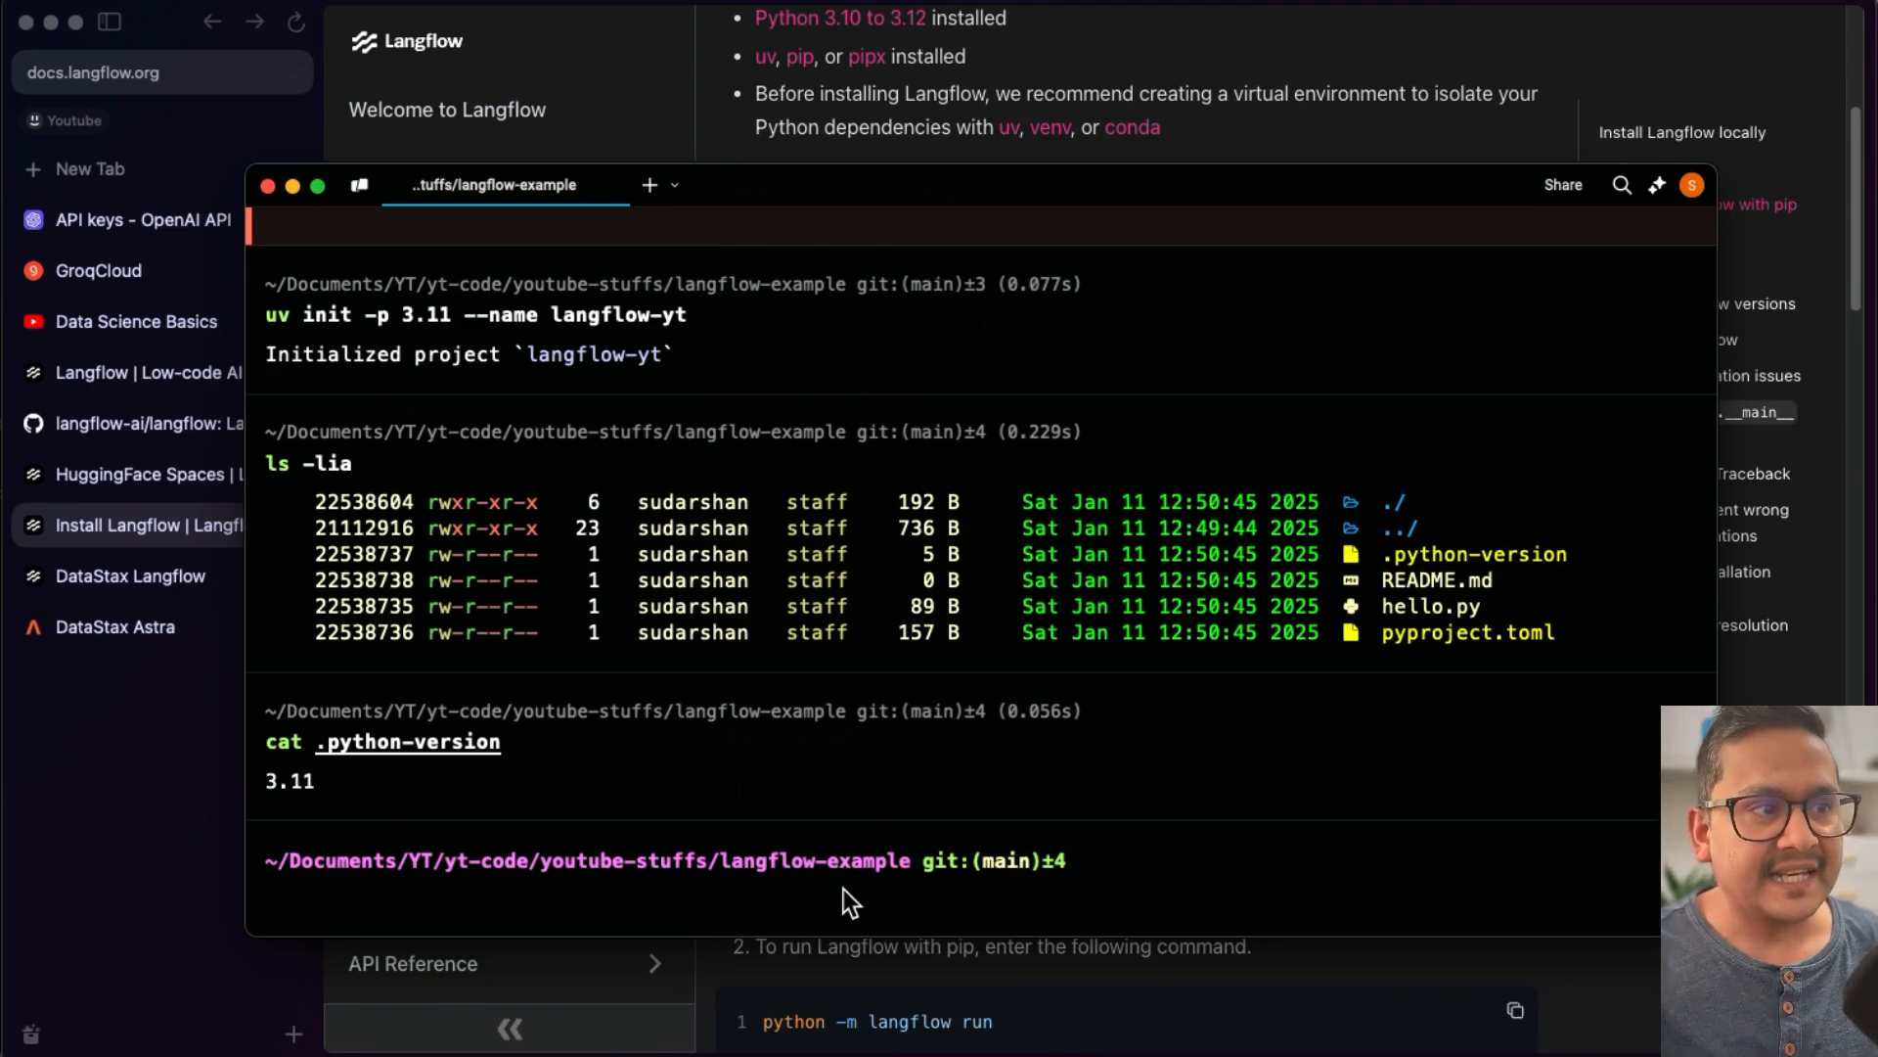
- Print the contents of pyproject.toml
type("cat py")
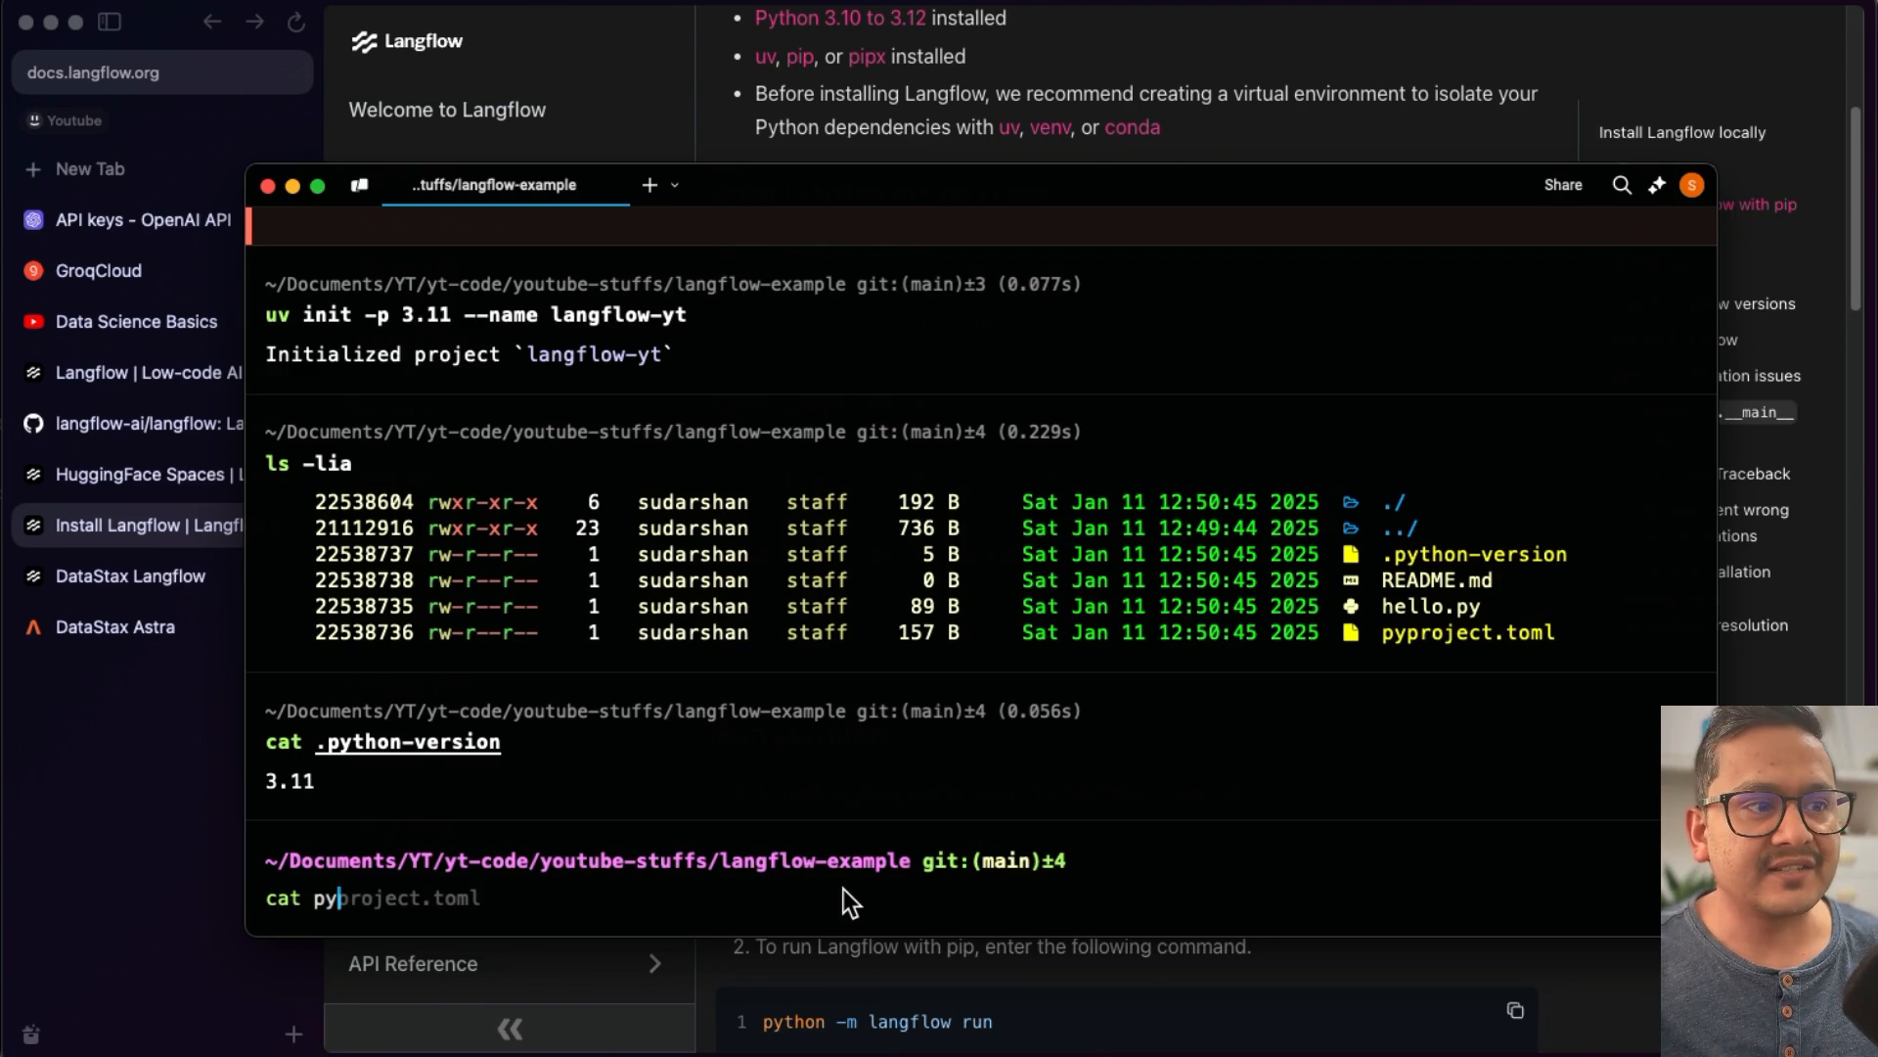
key("Right")
key("Return")
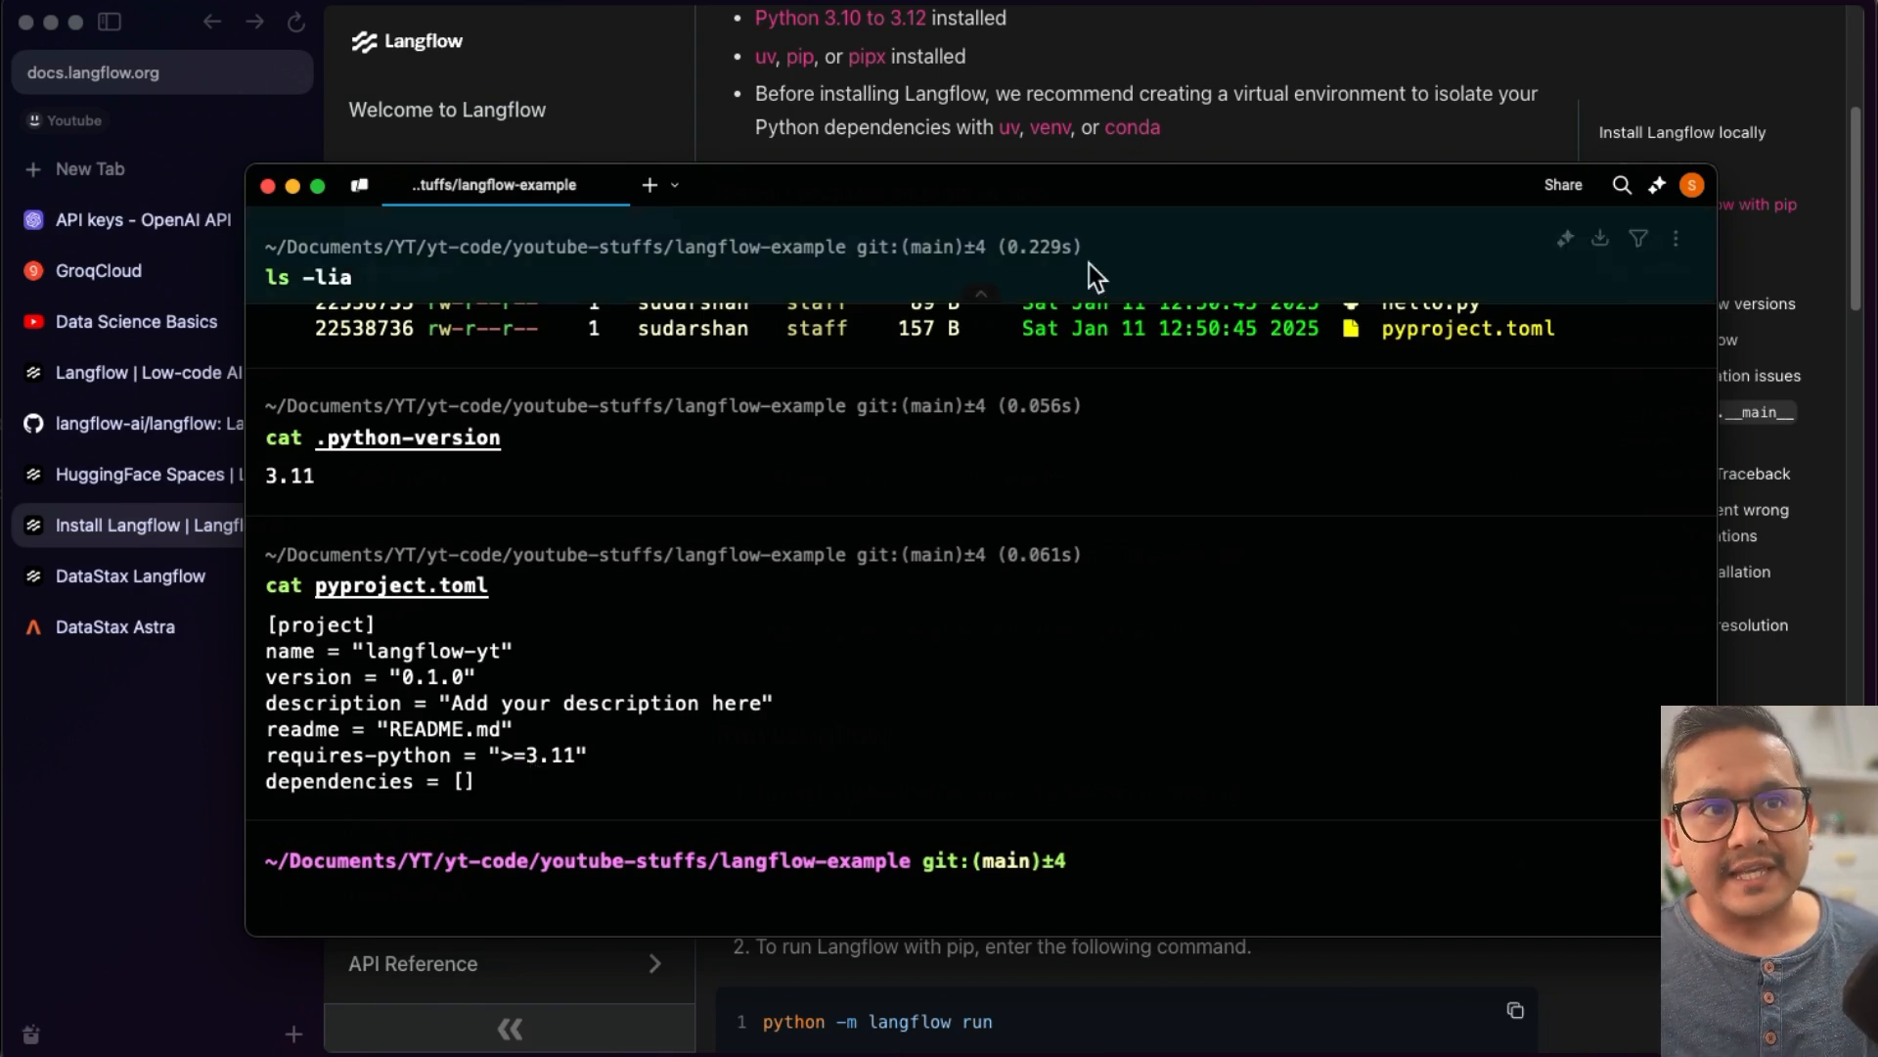
- Add langflow to the project as a dependency with uv add langflow
left_click(1266, 72)
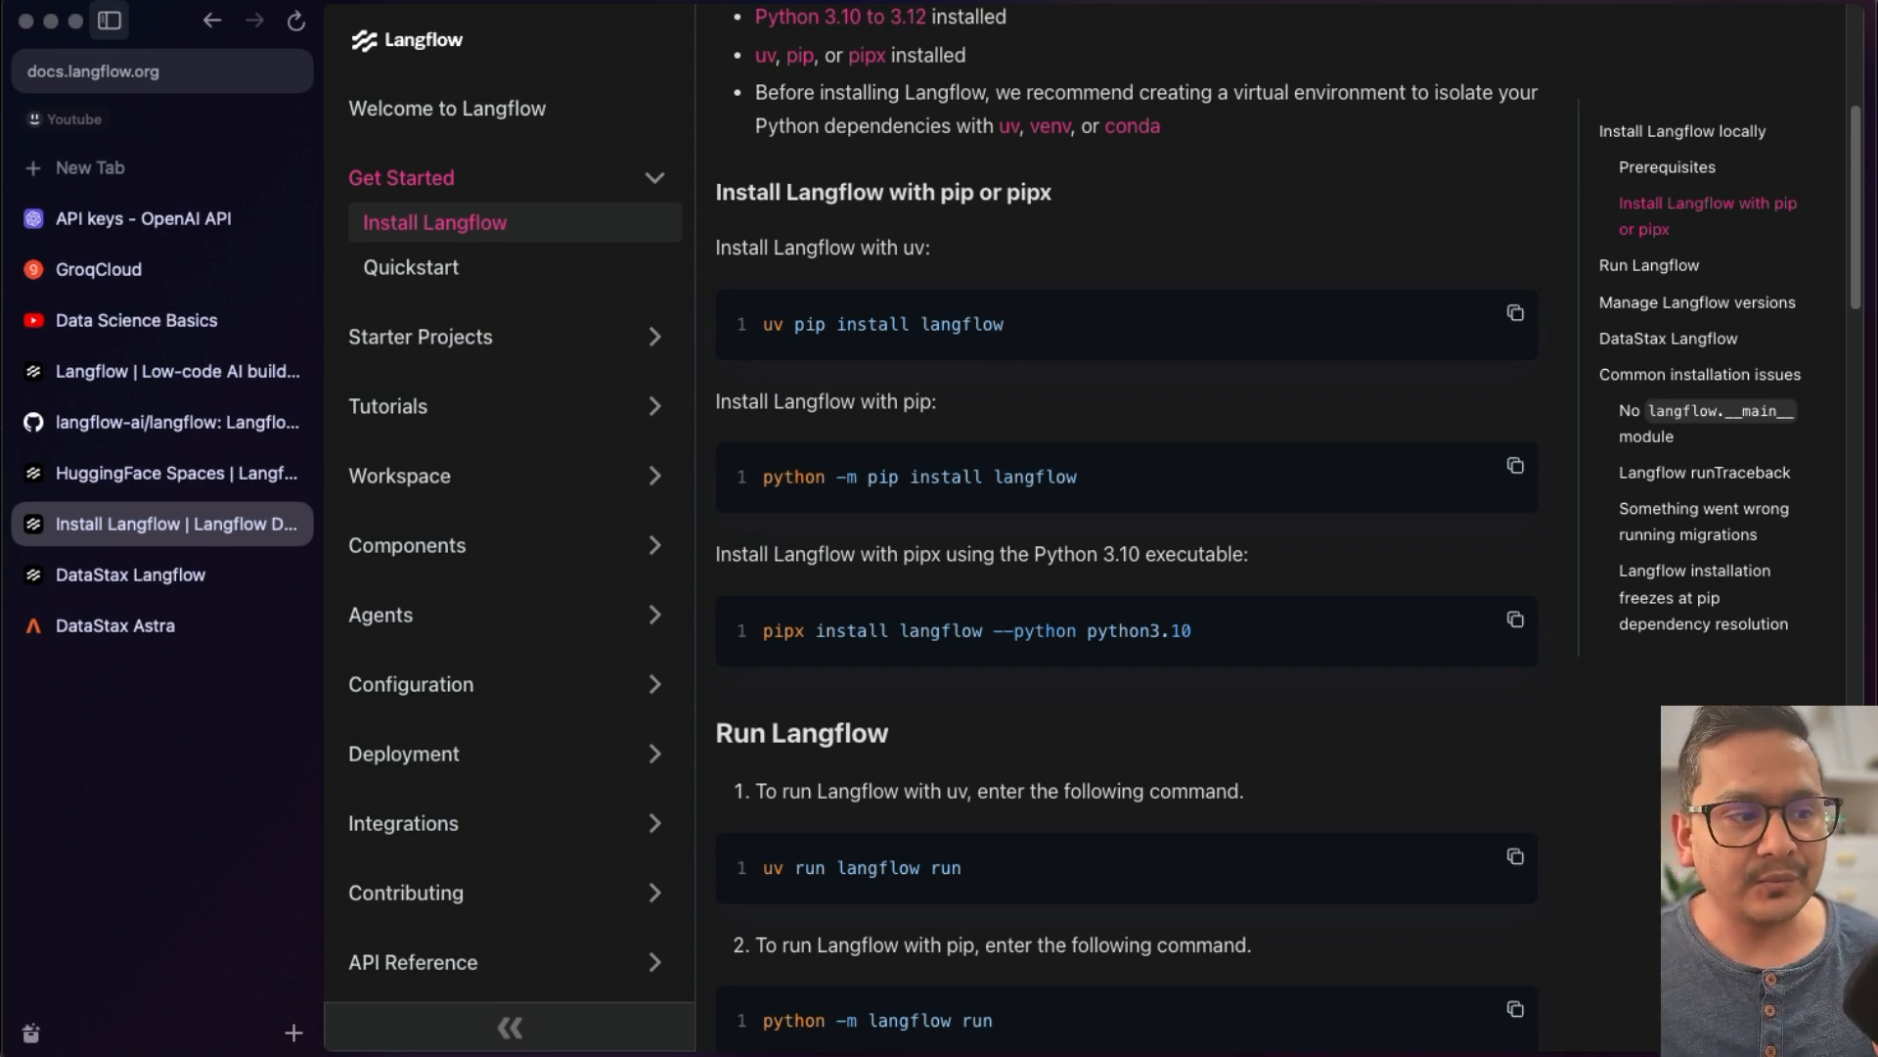
left_click(583, 1053)
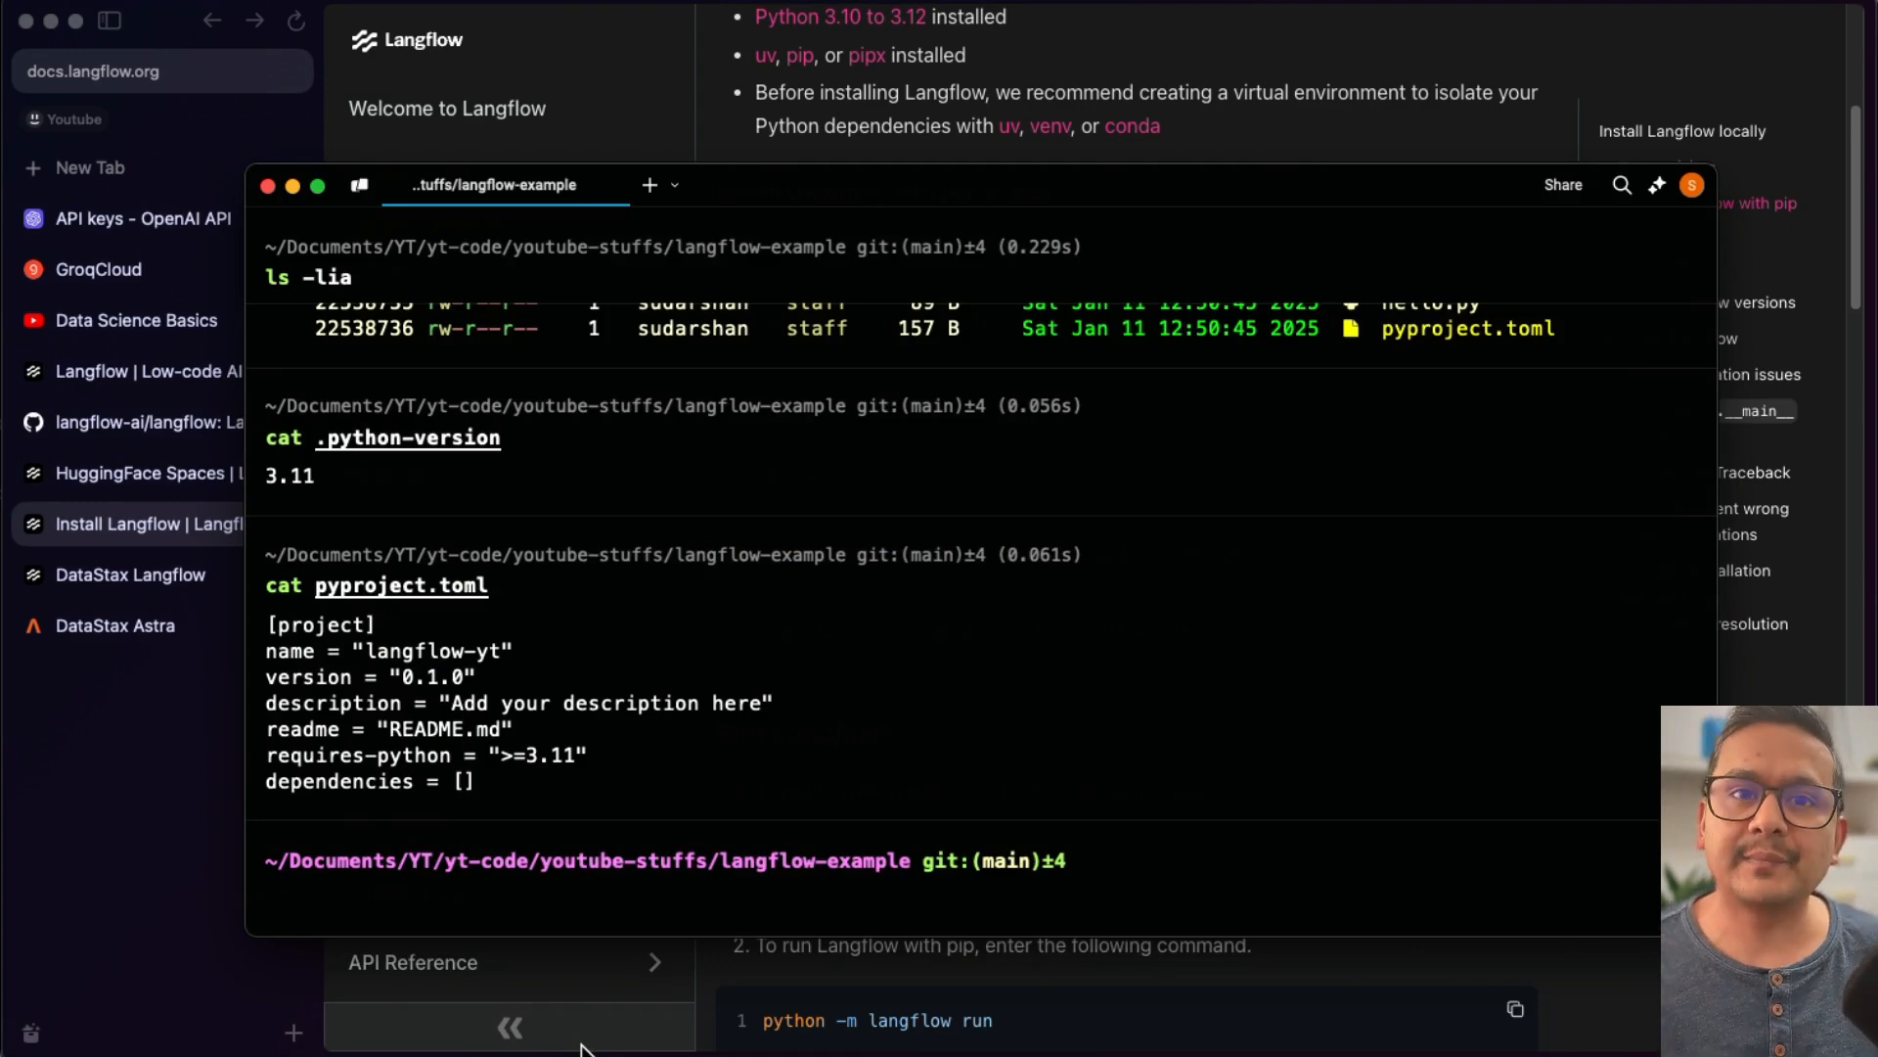
type("uv ")
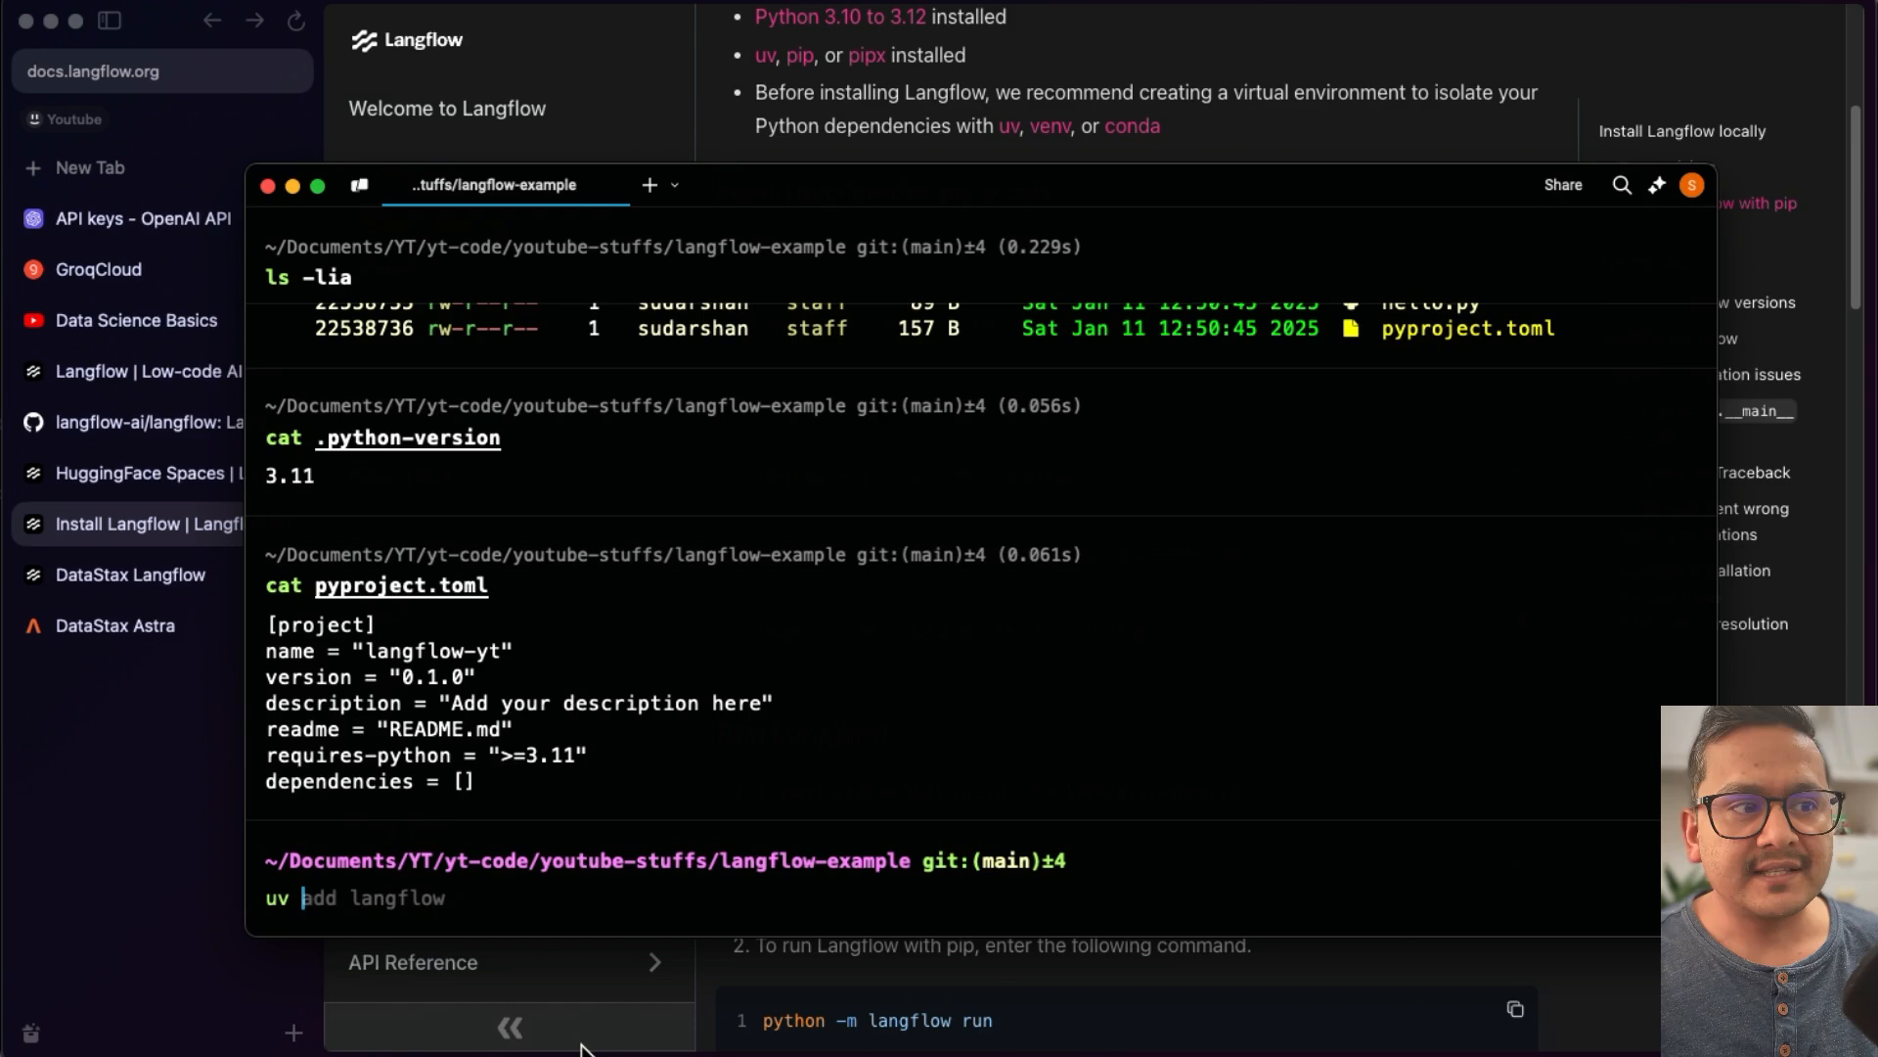
type("add langflow")
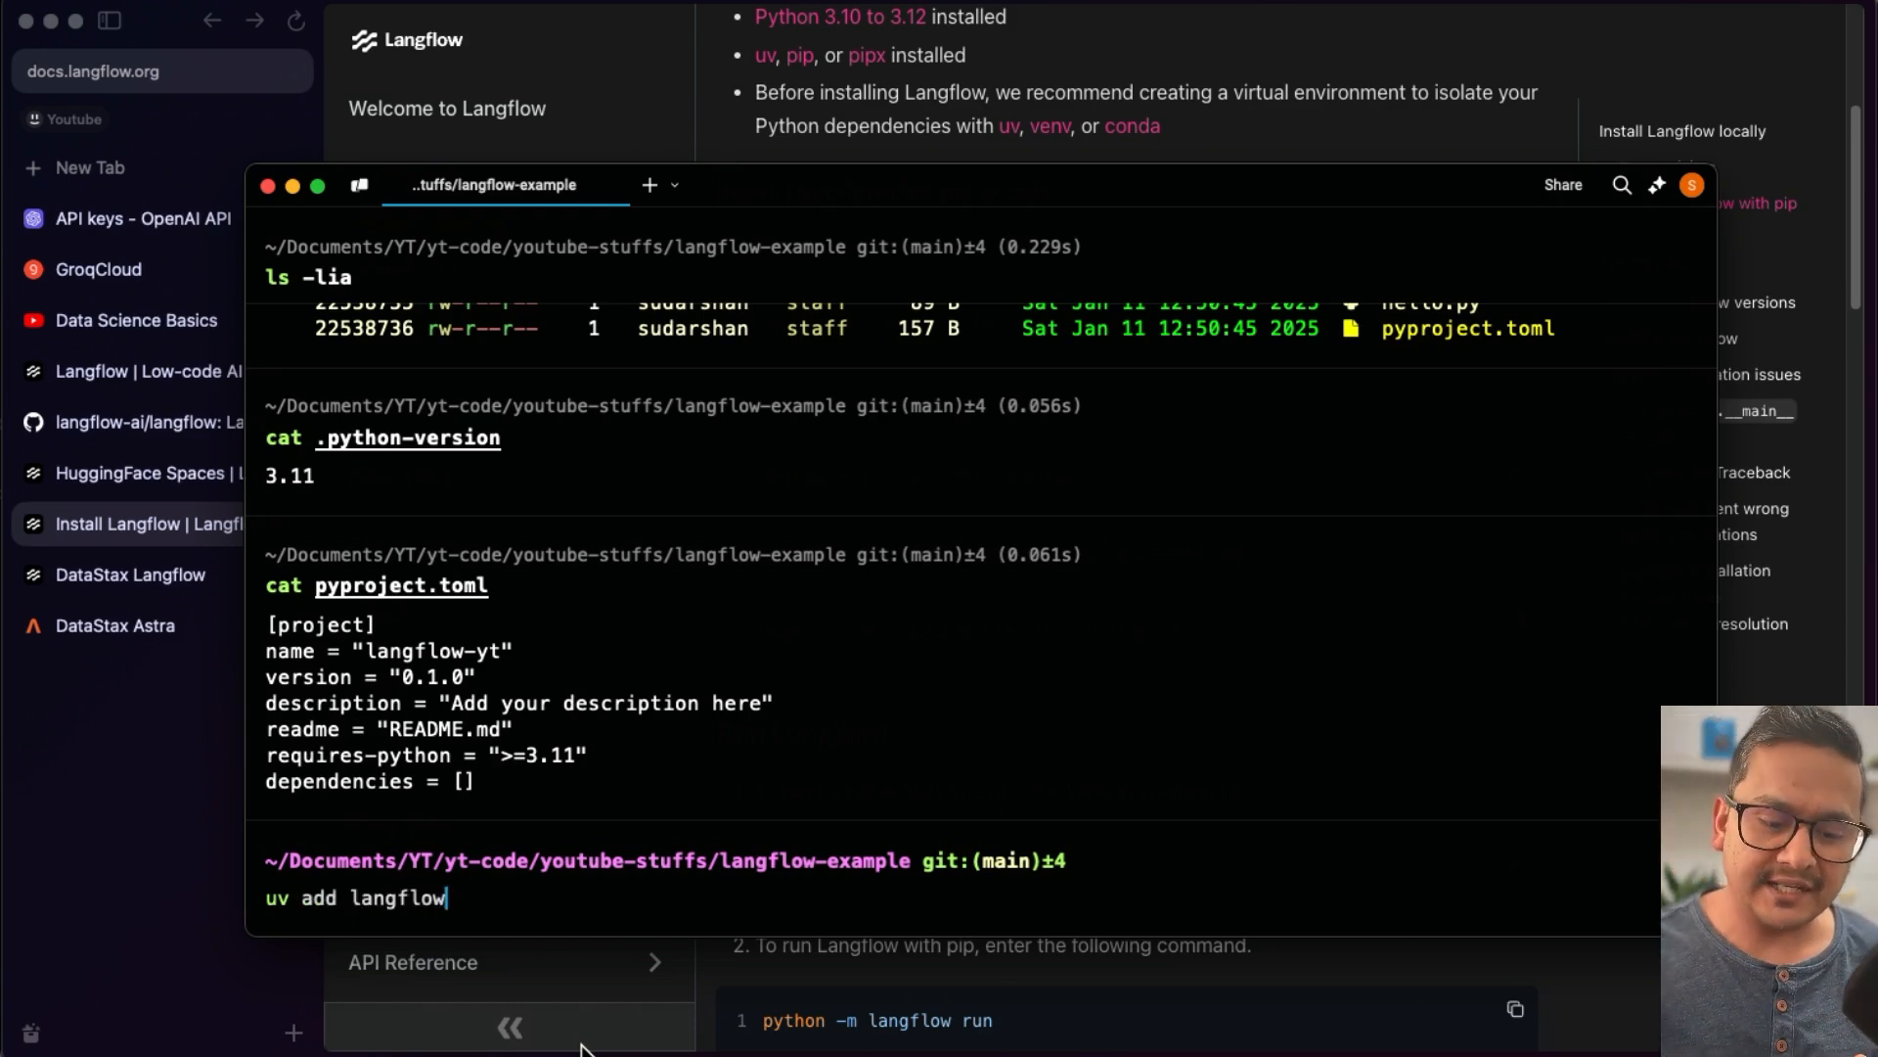
key("Return")
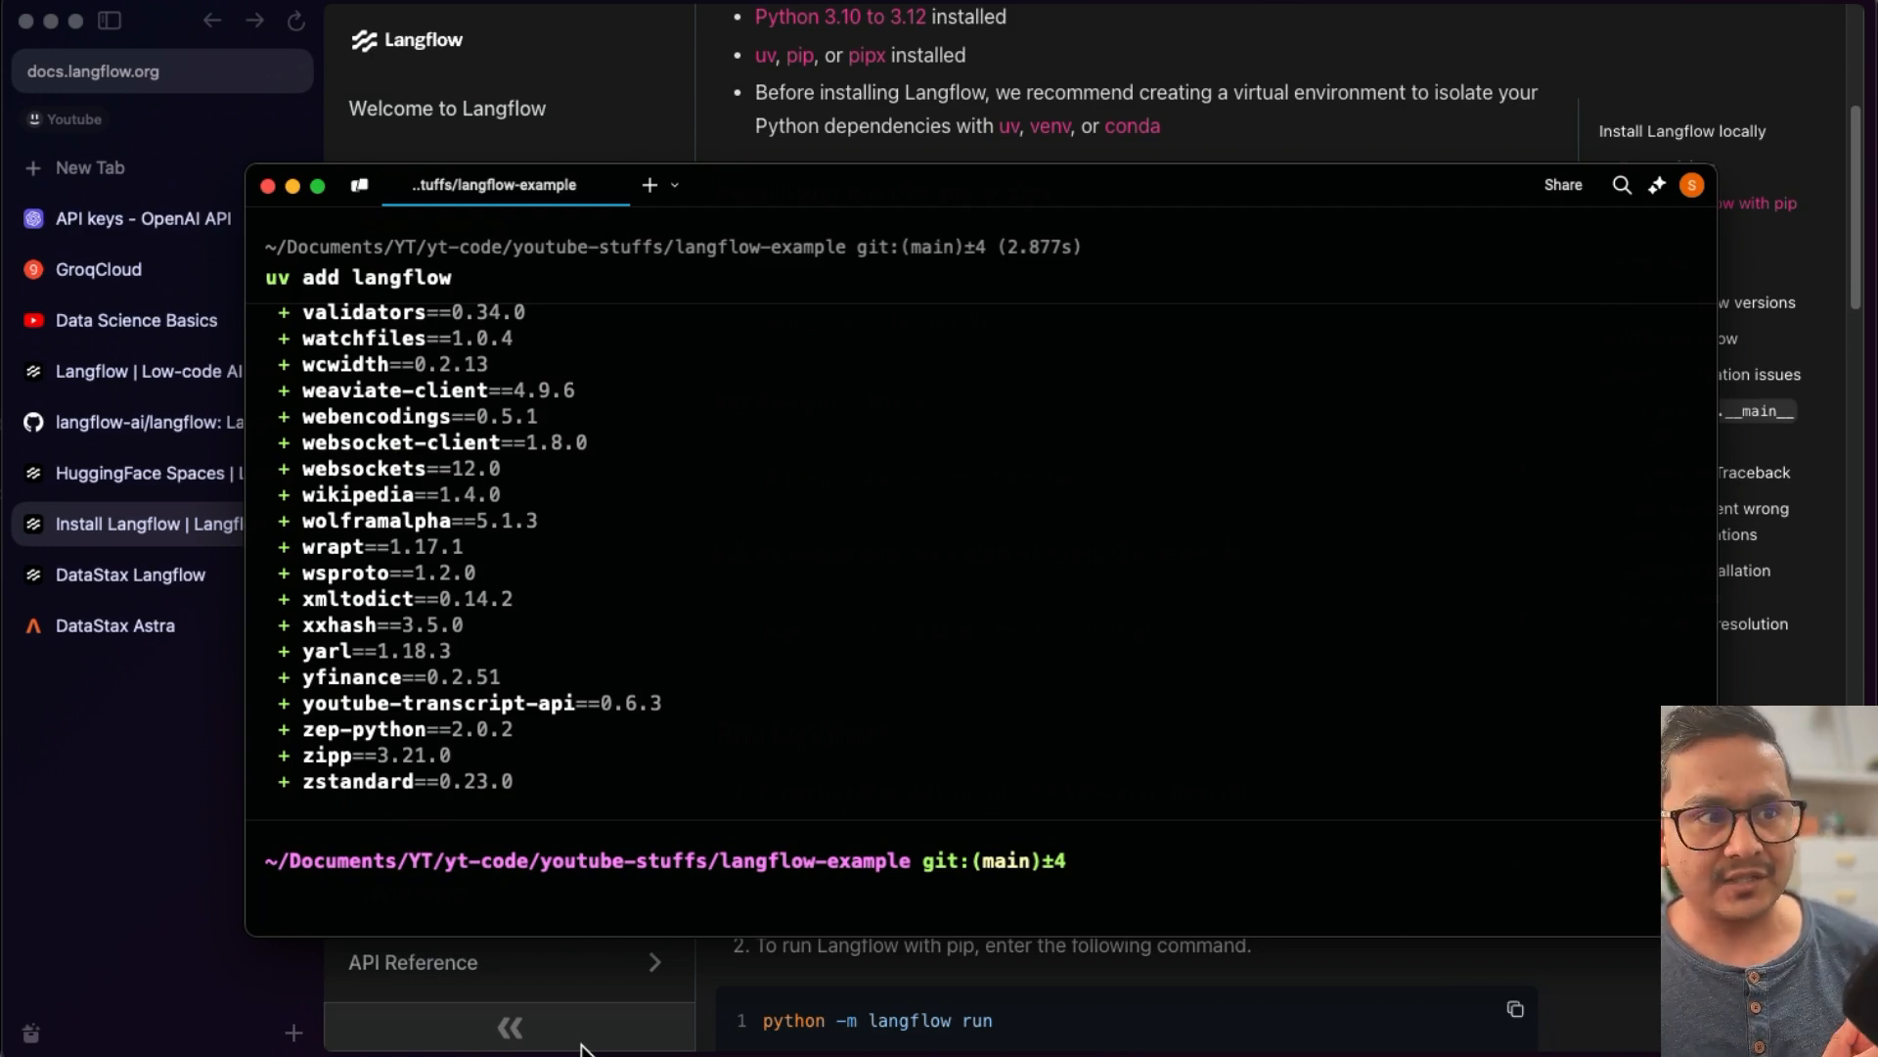
- List the project files again and print pyproject.toml
type("ls -lia")
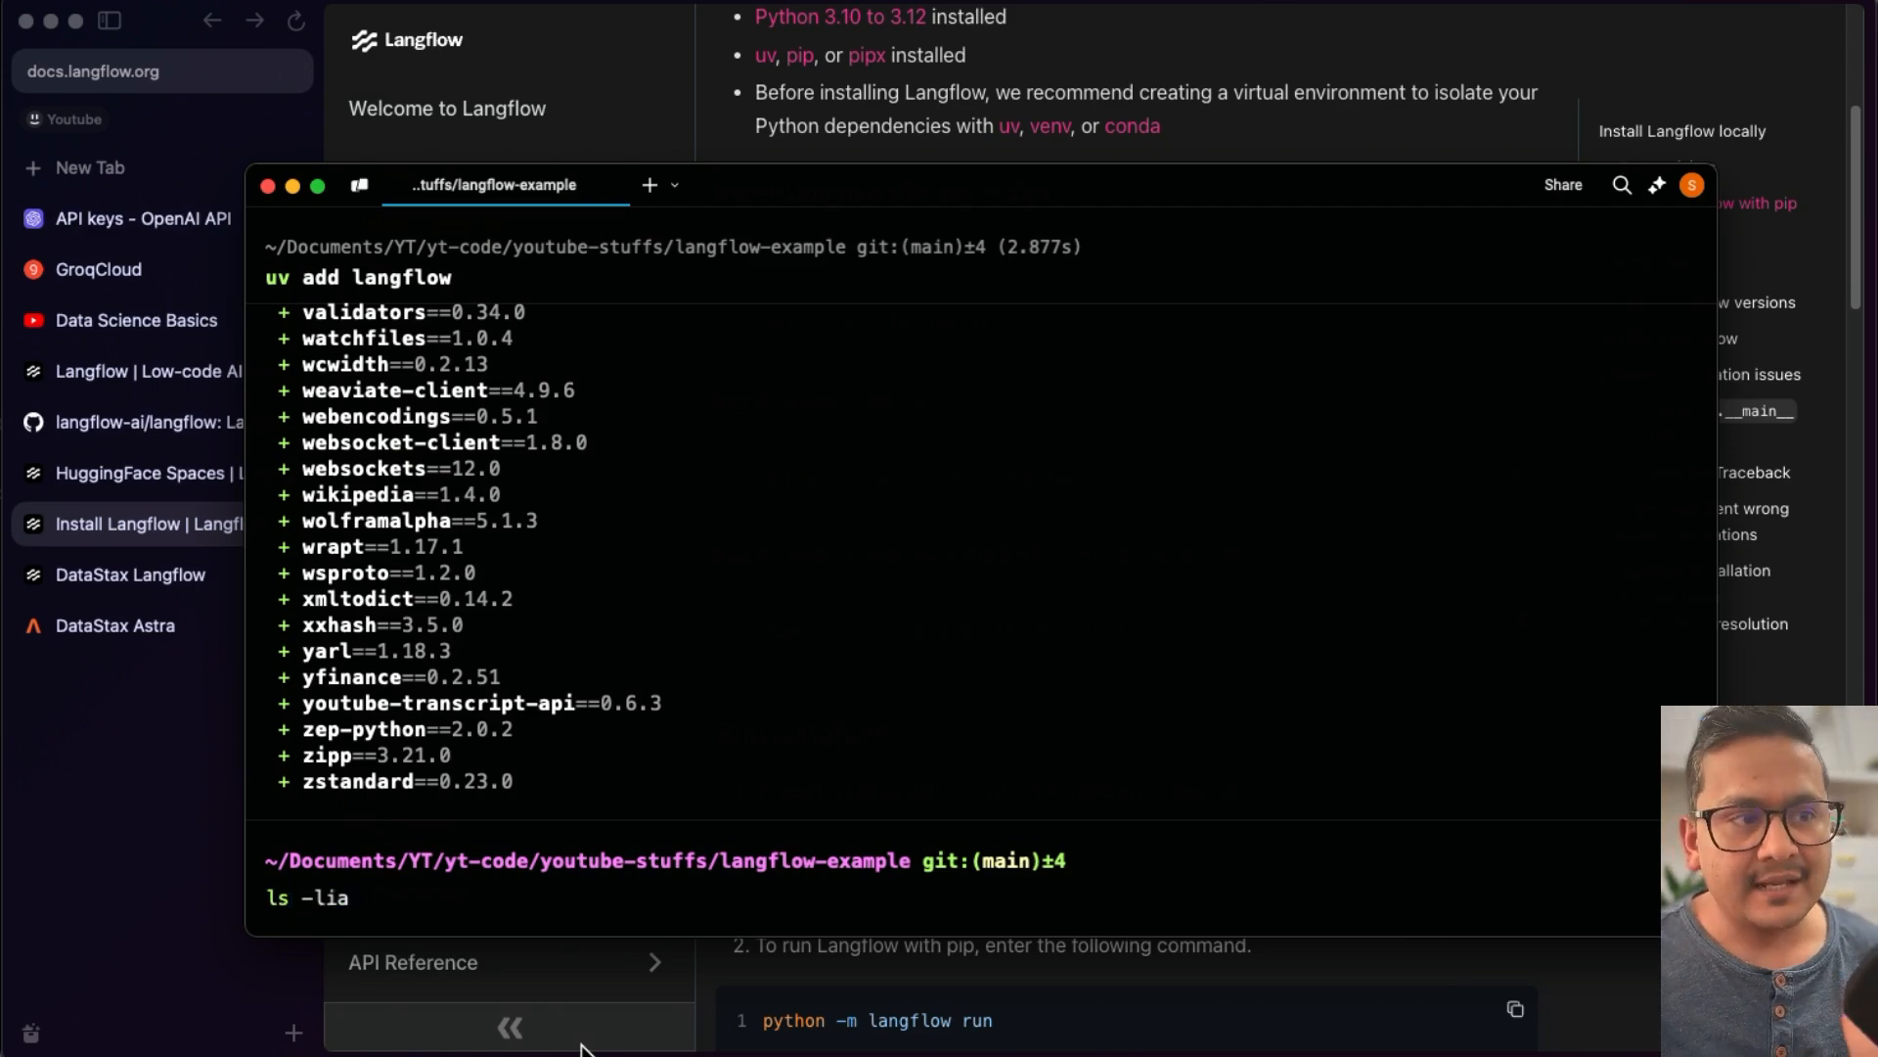
key("Return")
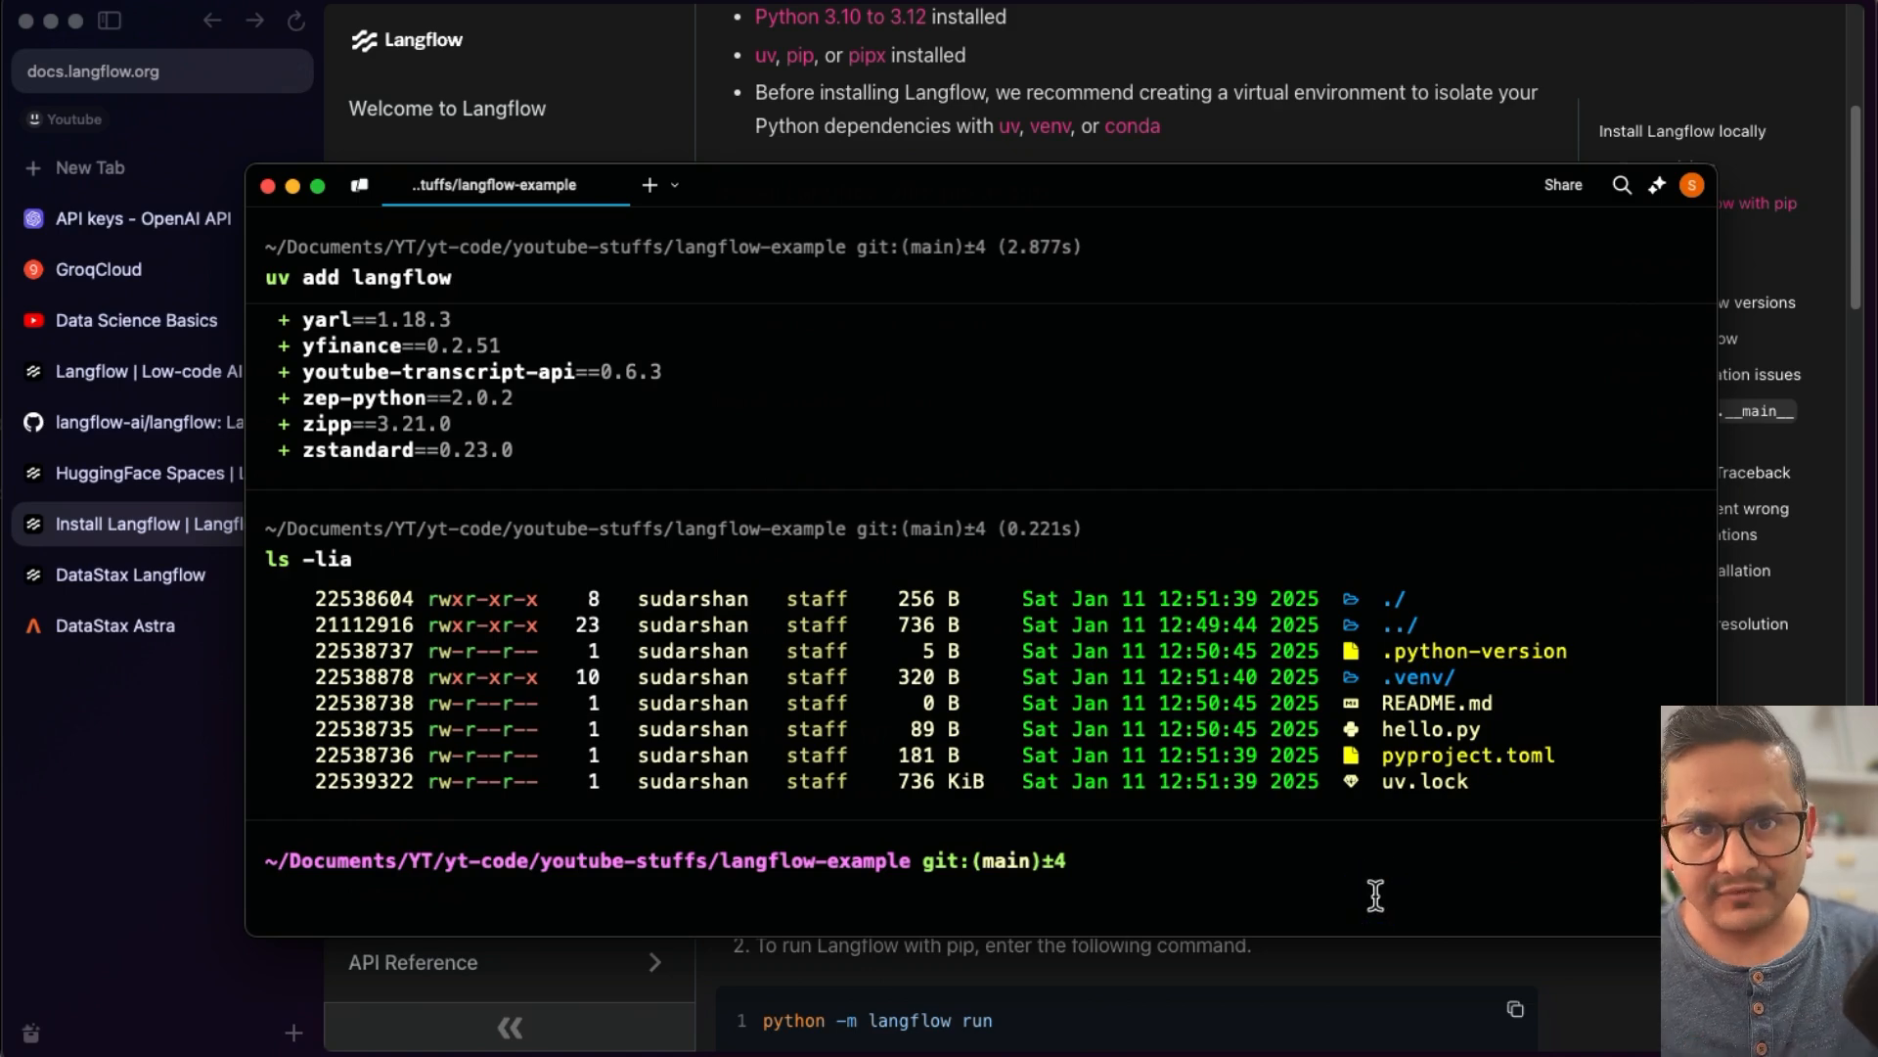
type("cat py")
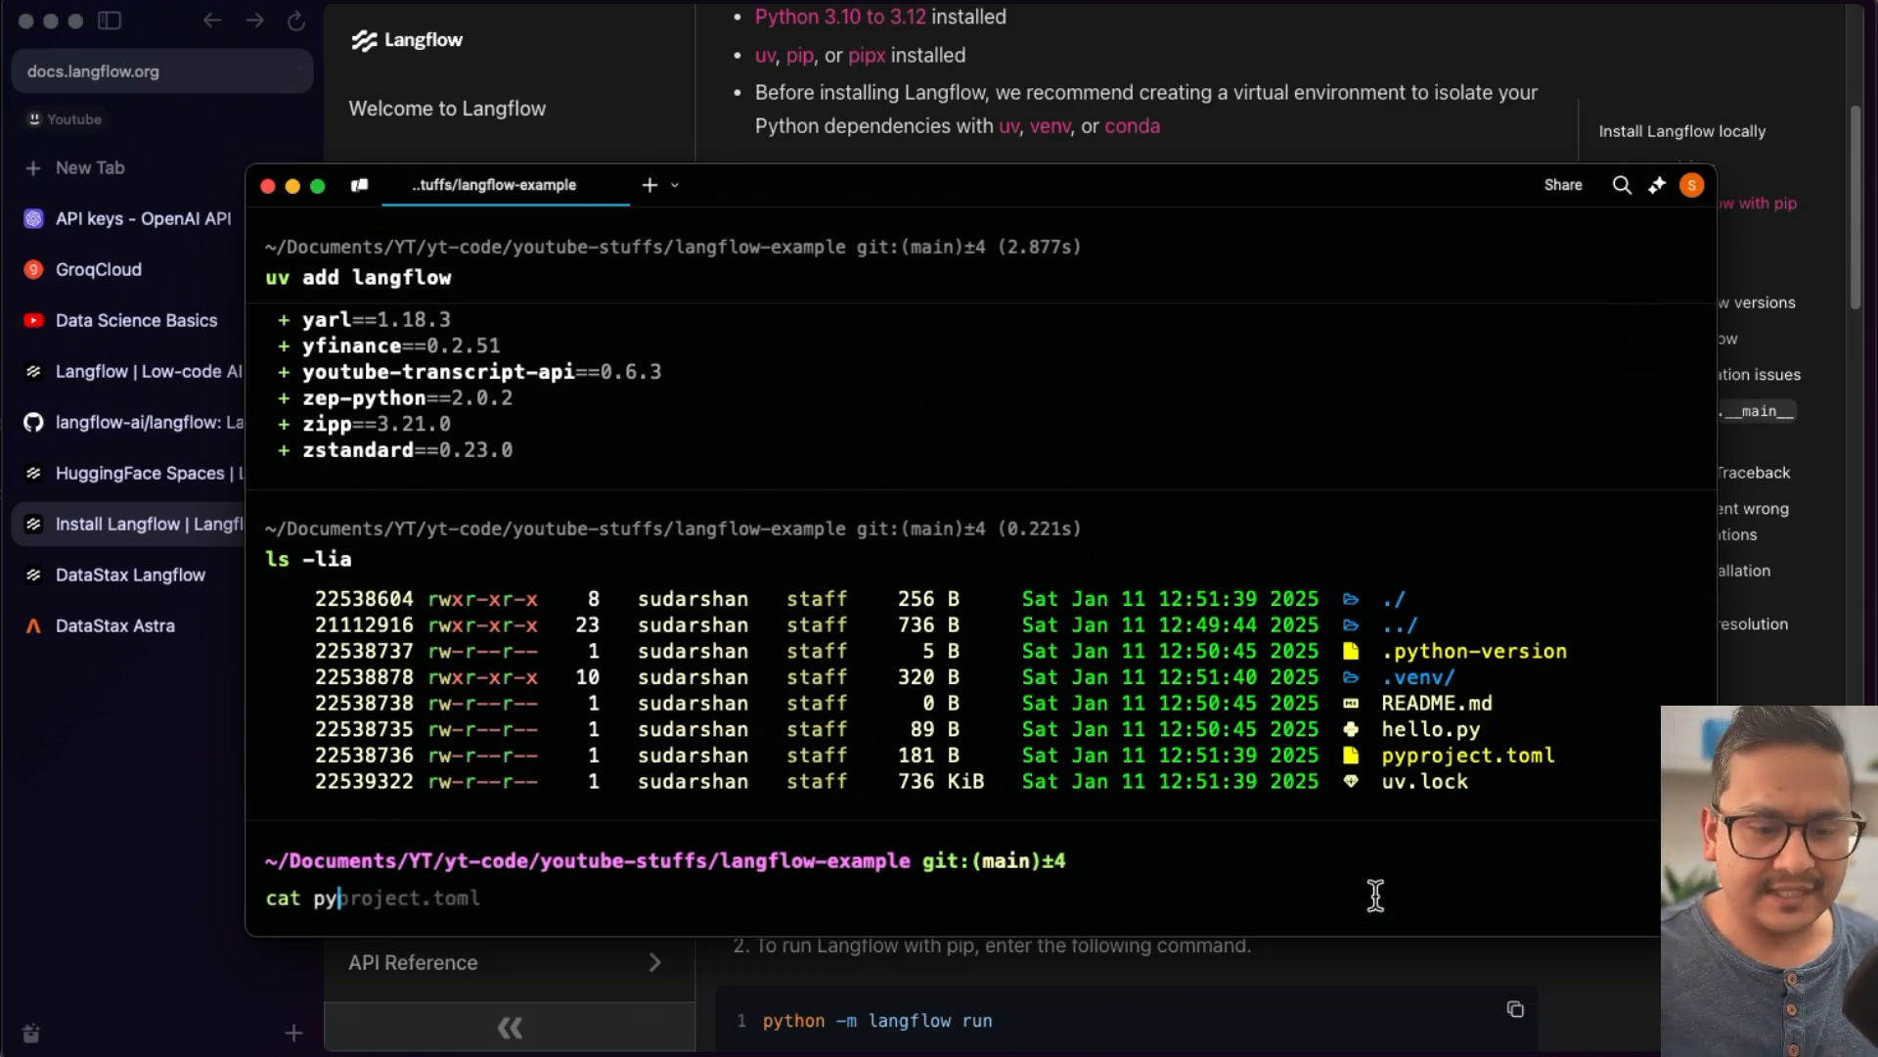
key("Right")
key("Return")
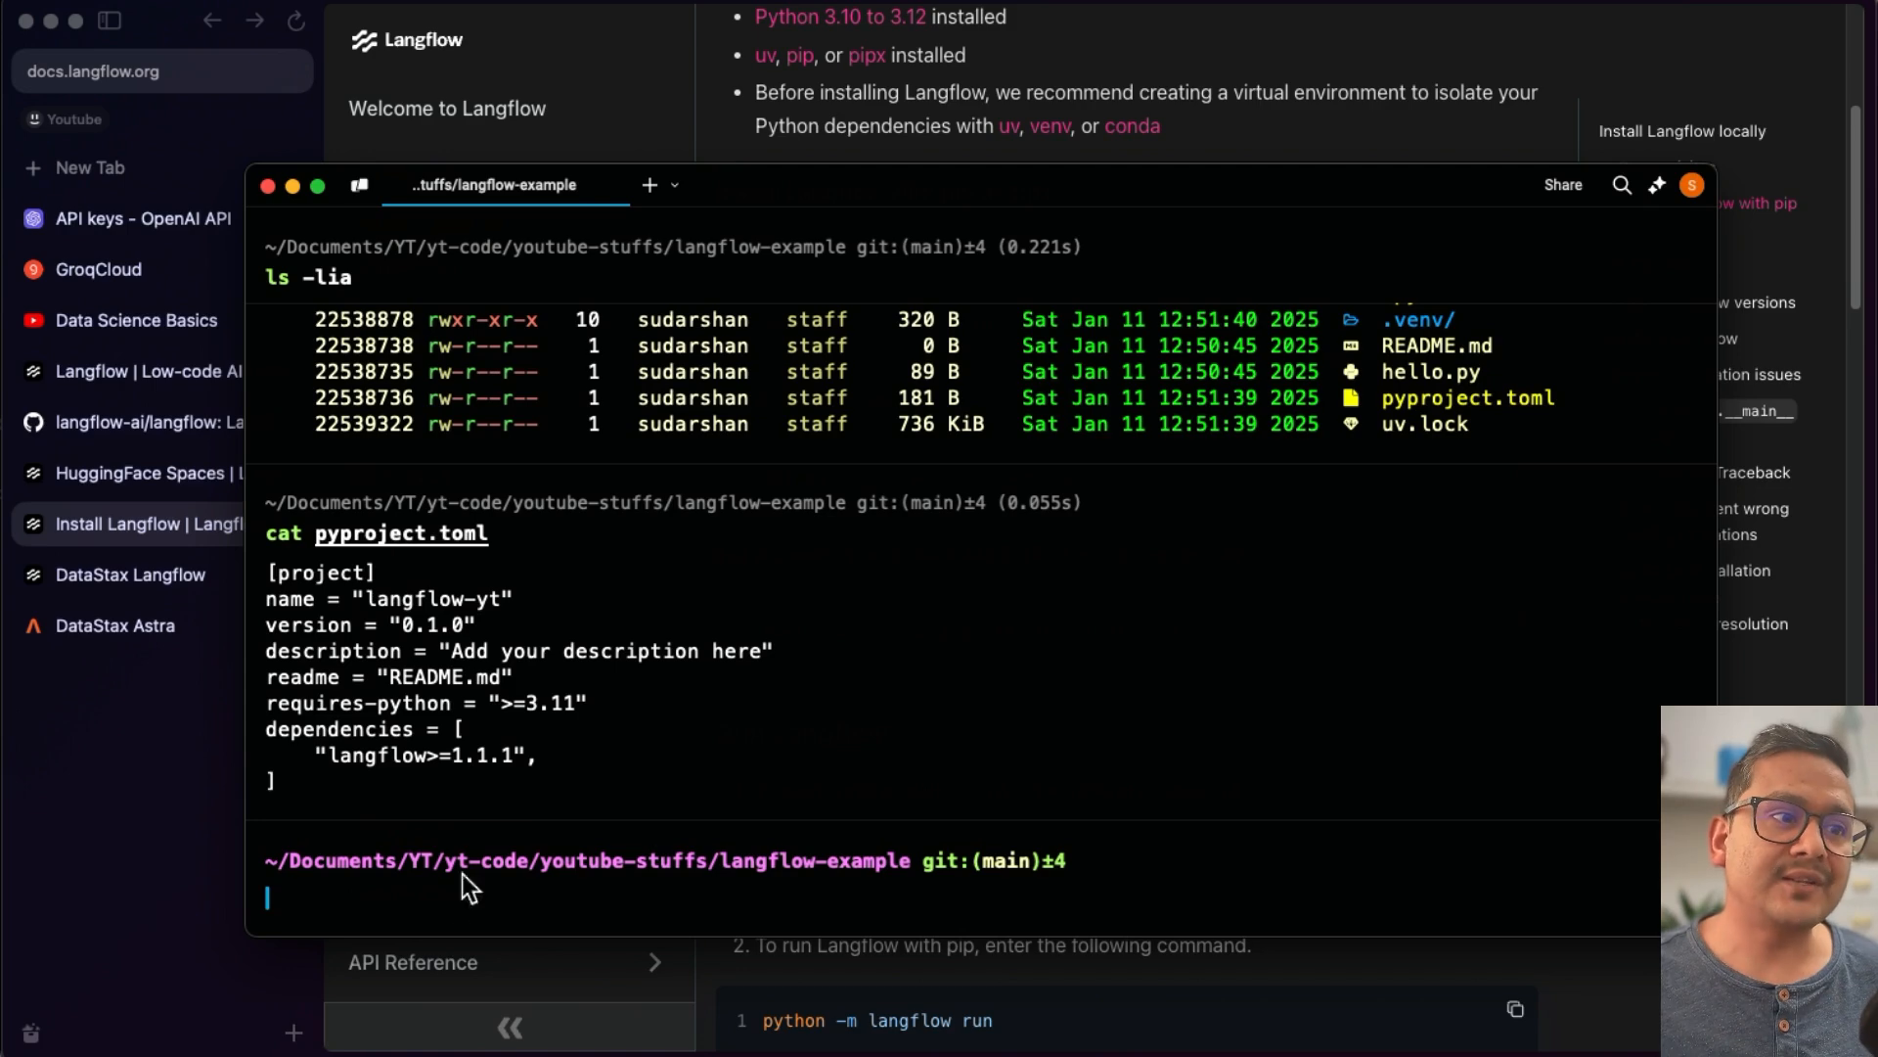
- Display the project's dependency tree with uv tree and scroll through it
left_click(477, 900)
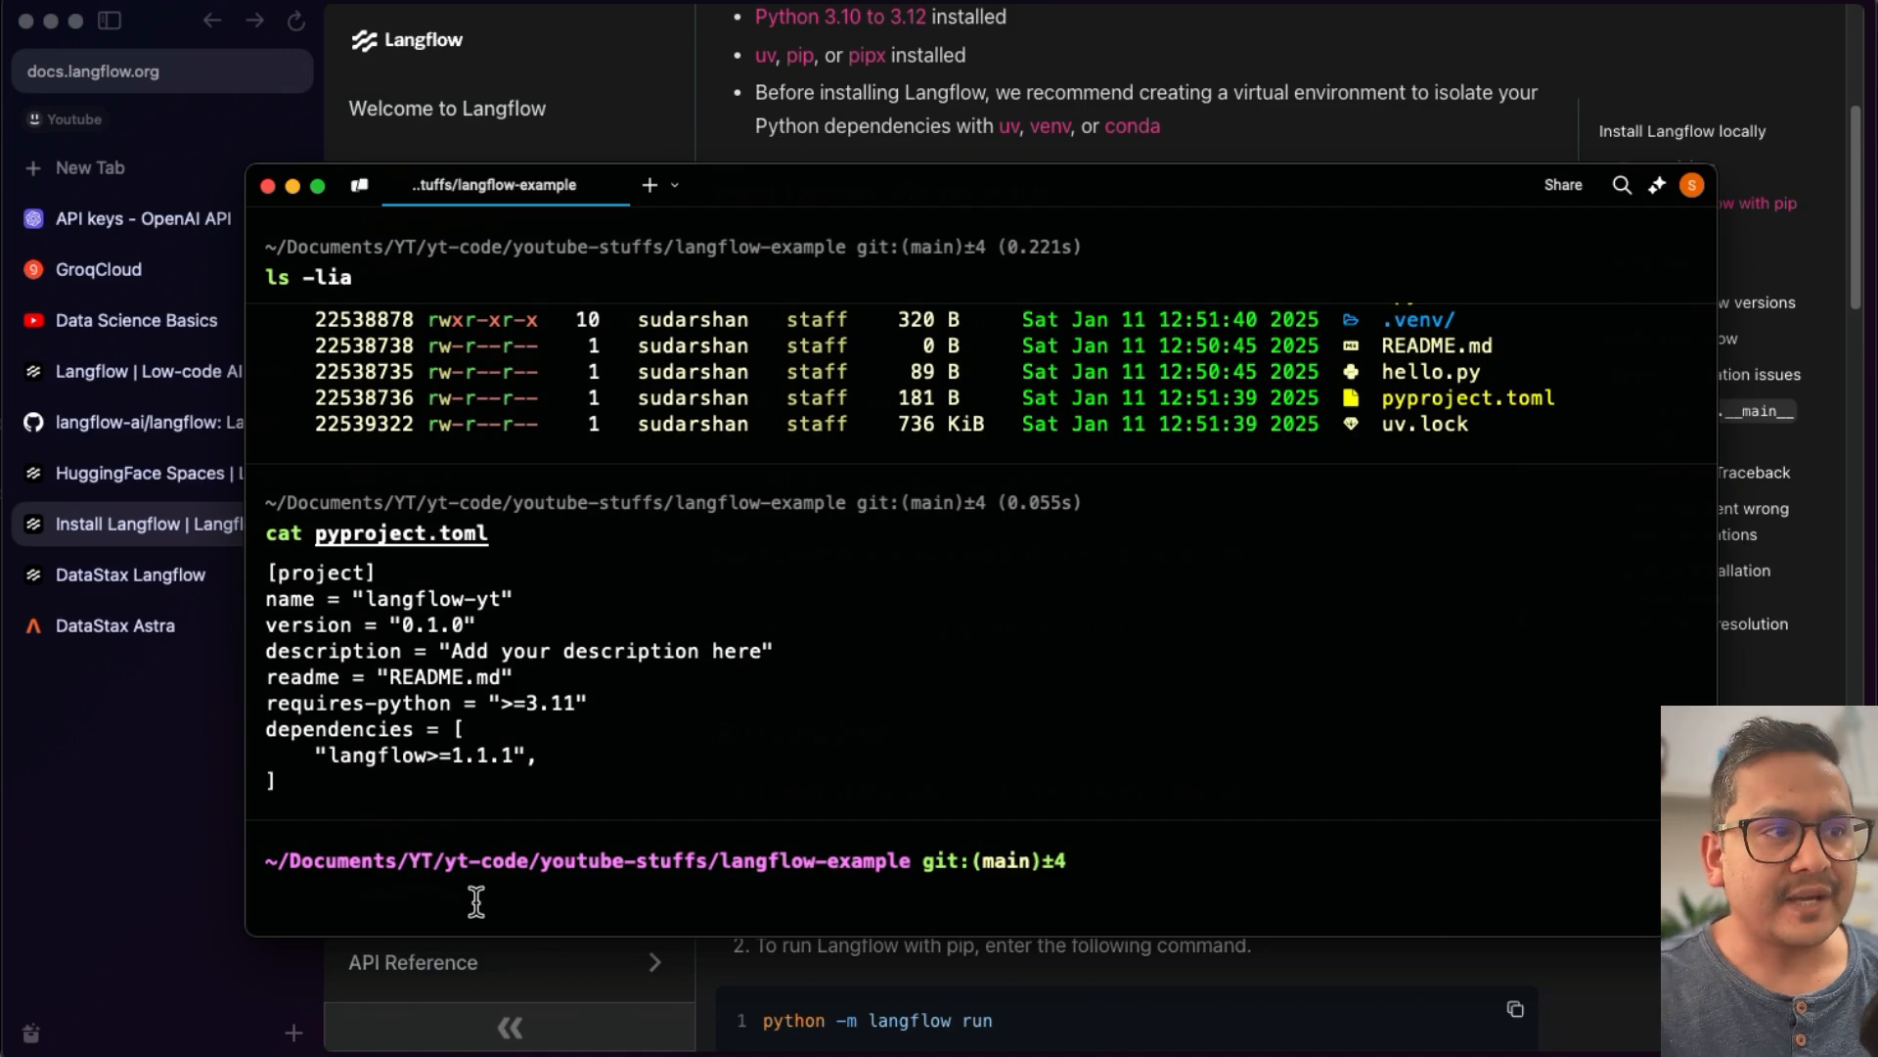
type("uv tree")
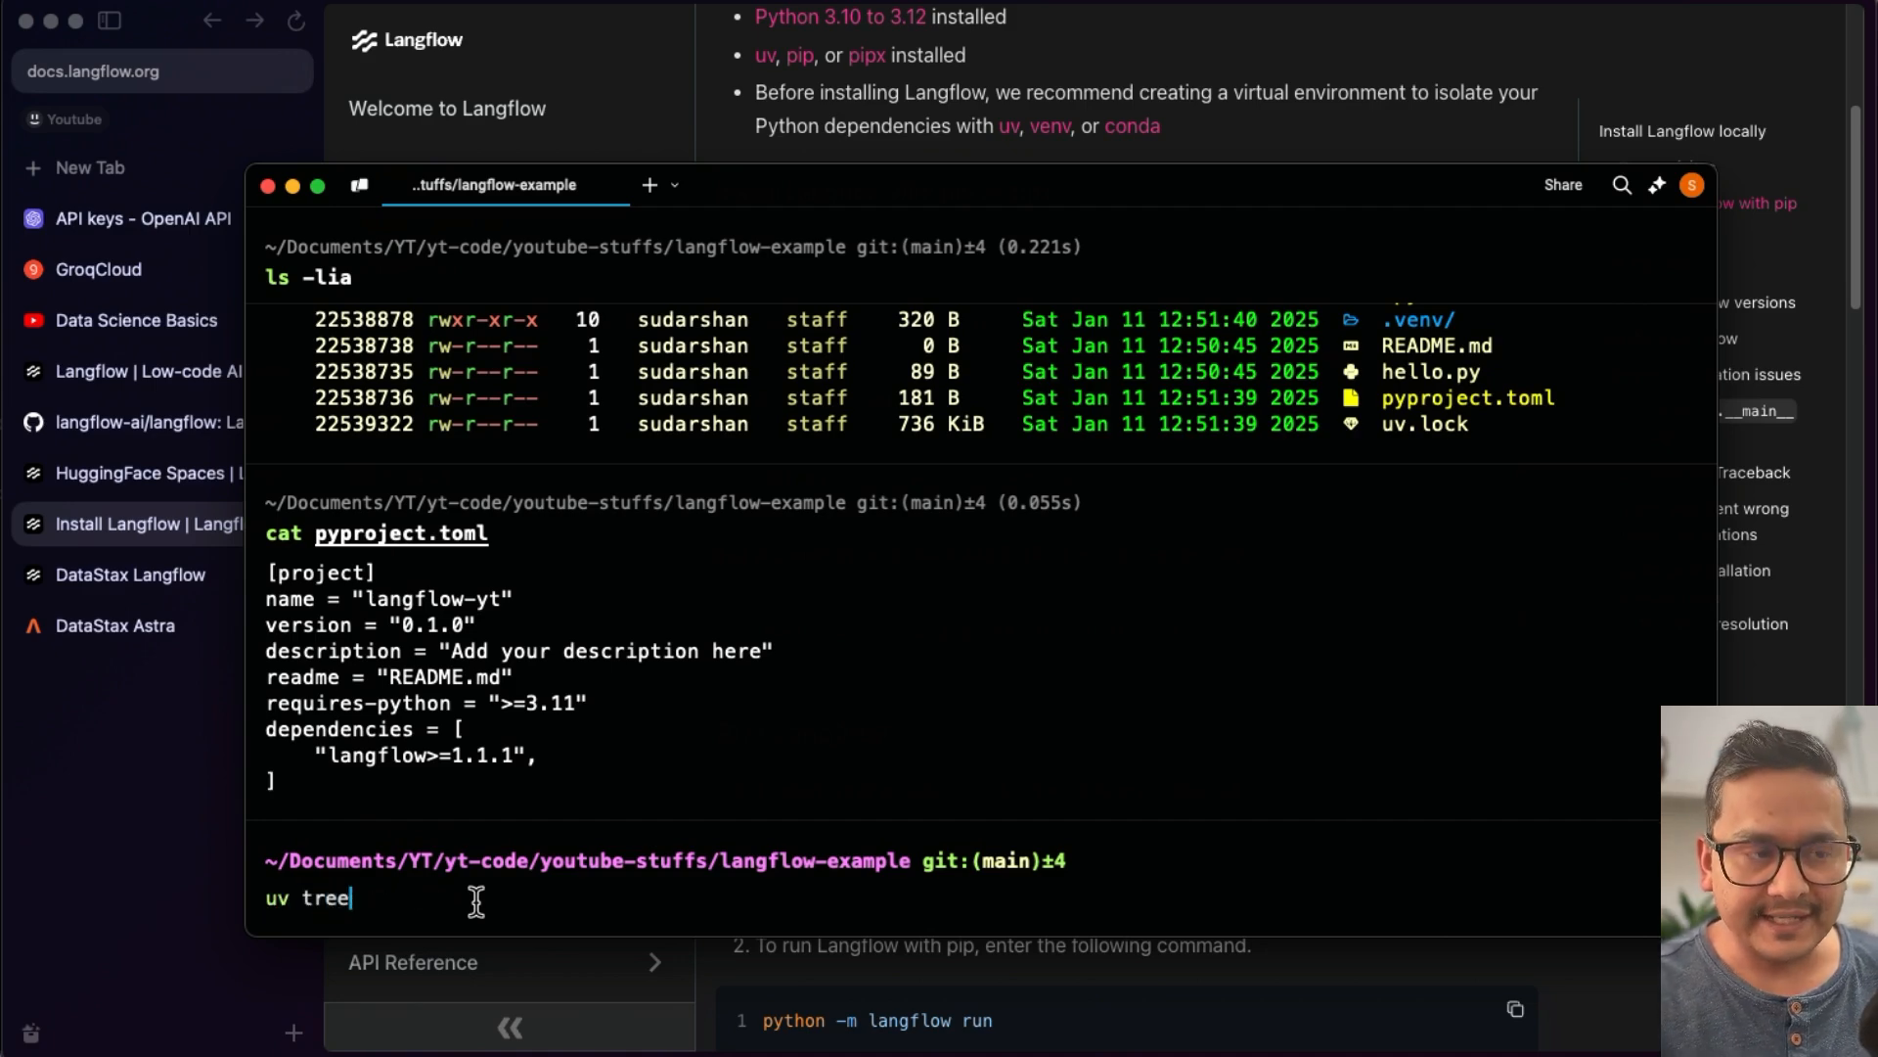
key("Return")
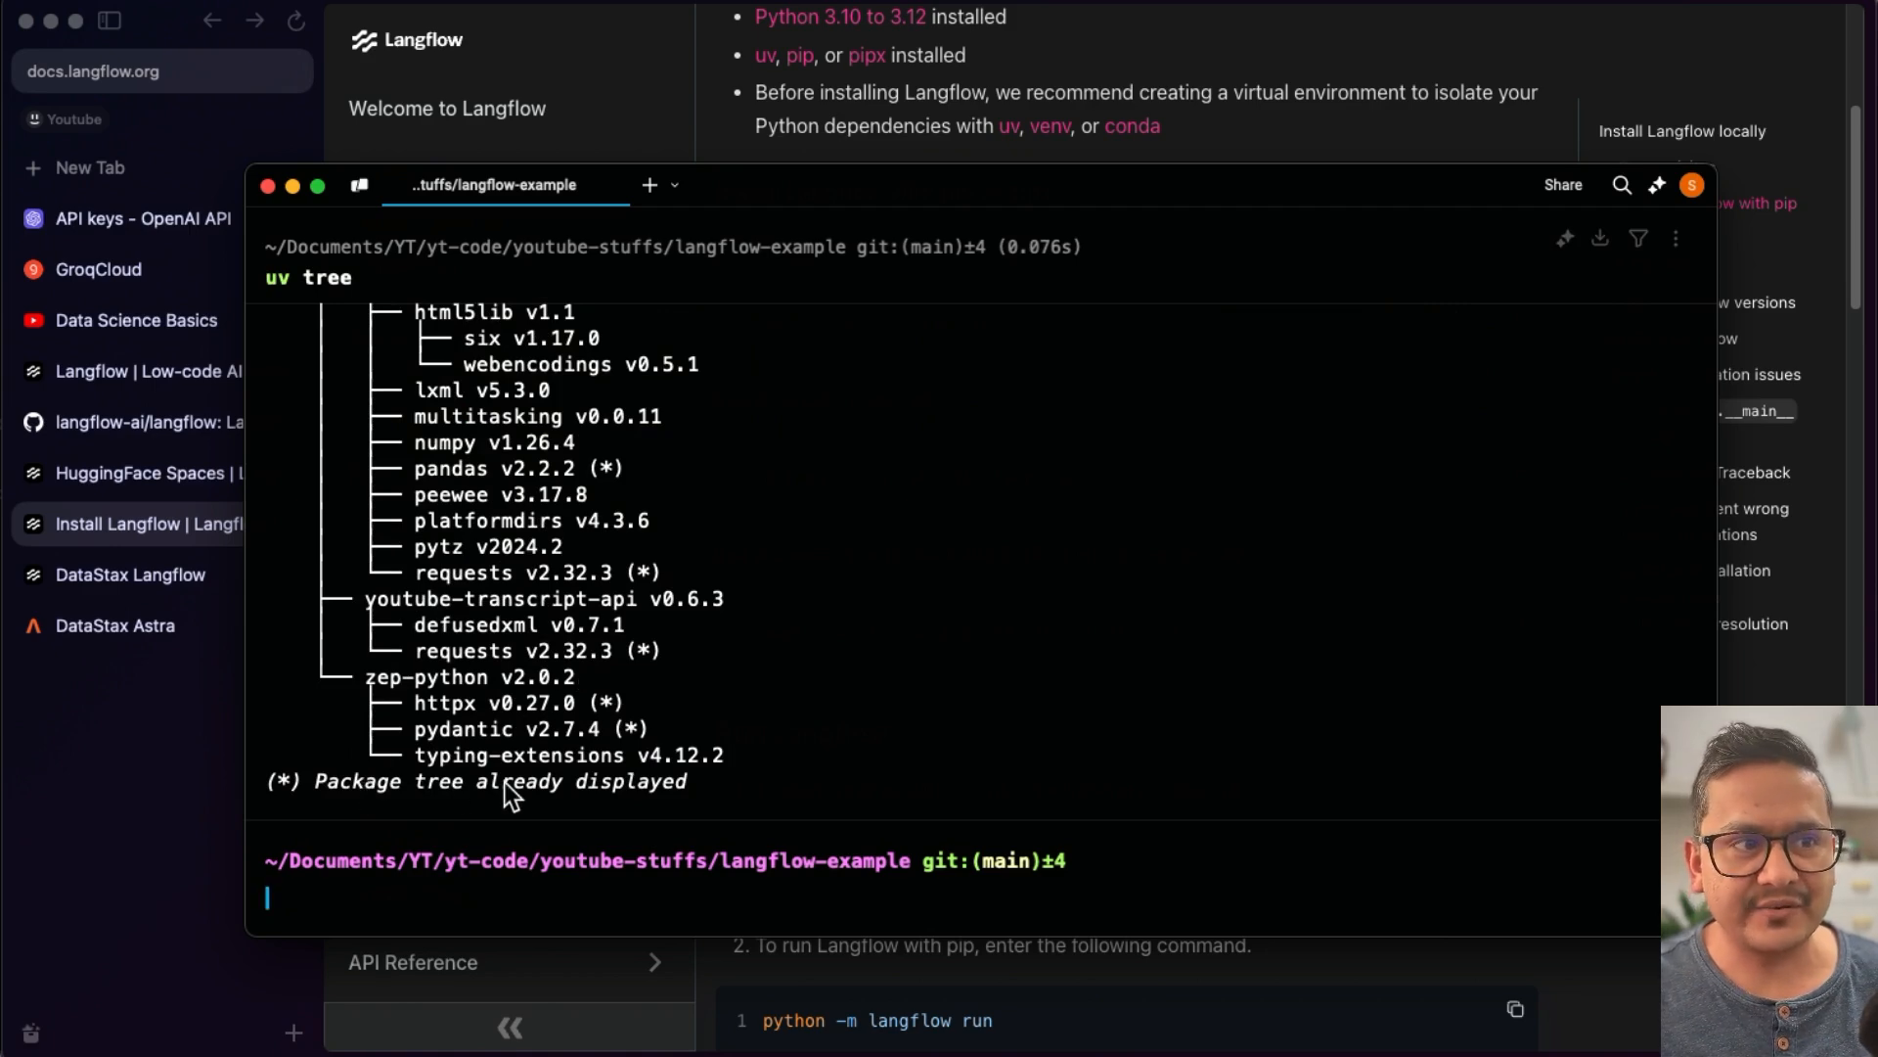
scroll(655, 688, "up", 20)
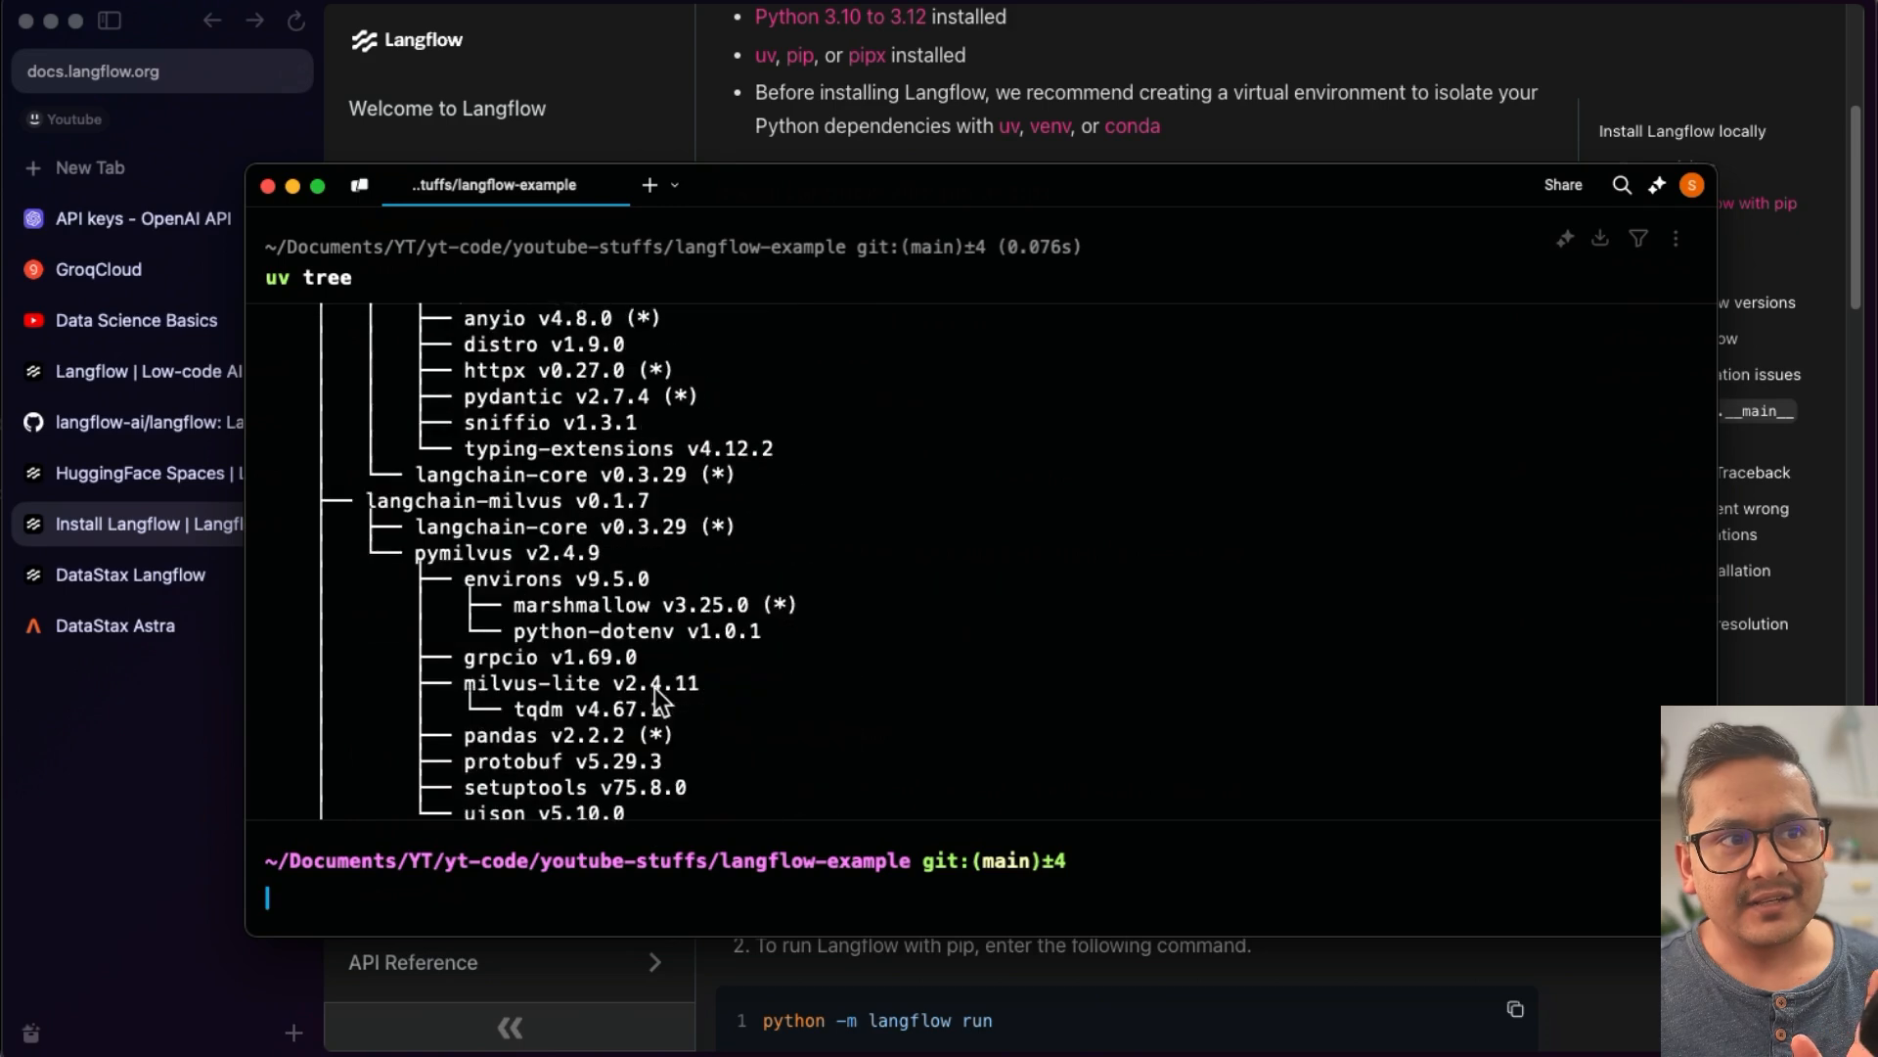
scroll(658, 697, "up", 15)
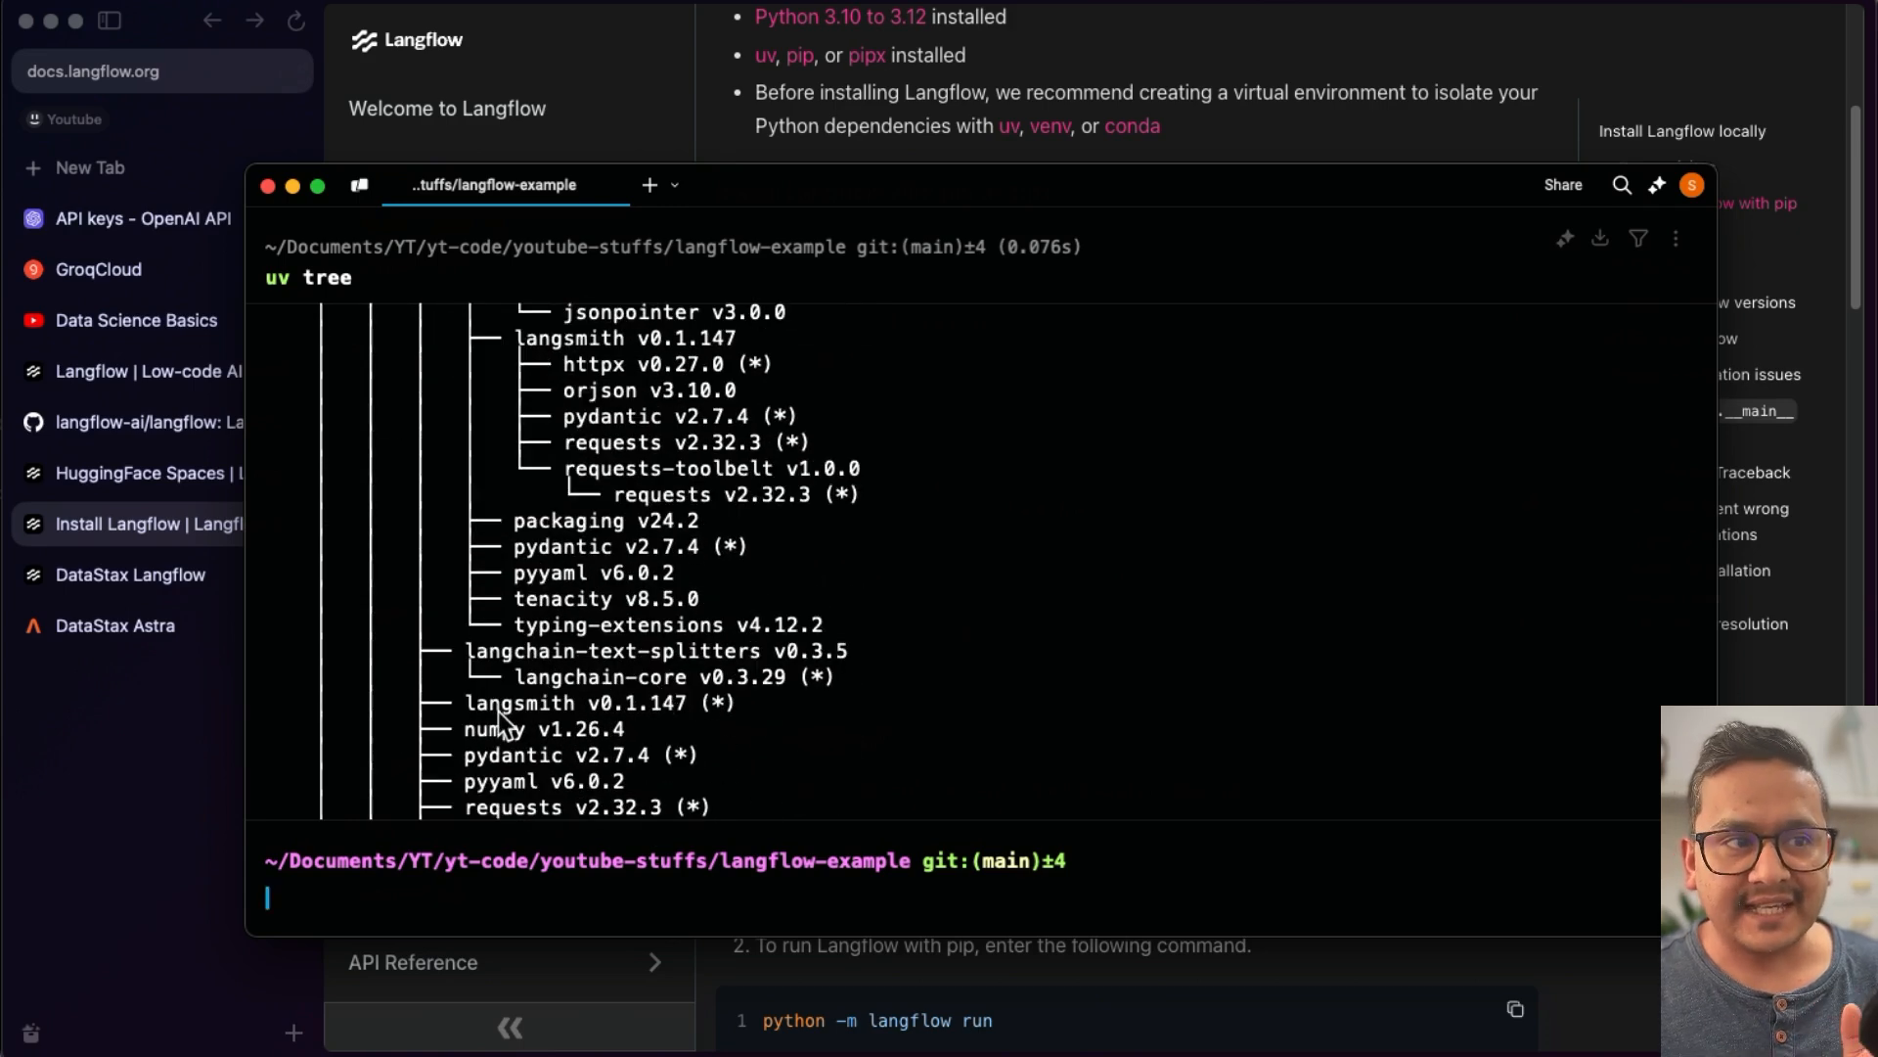
scroll(525, 726, "up", 5)
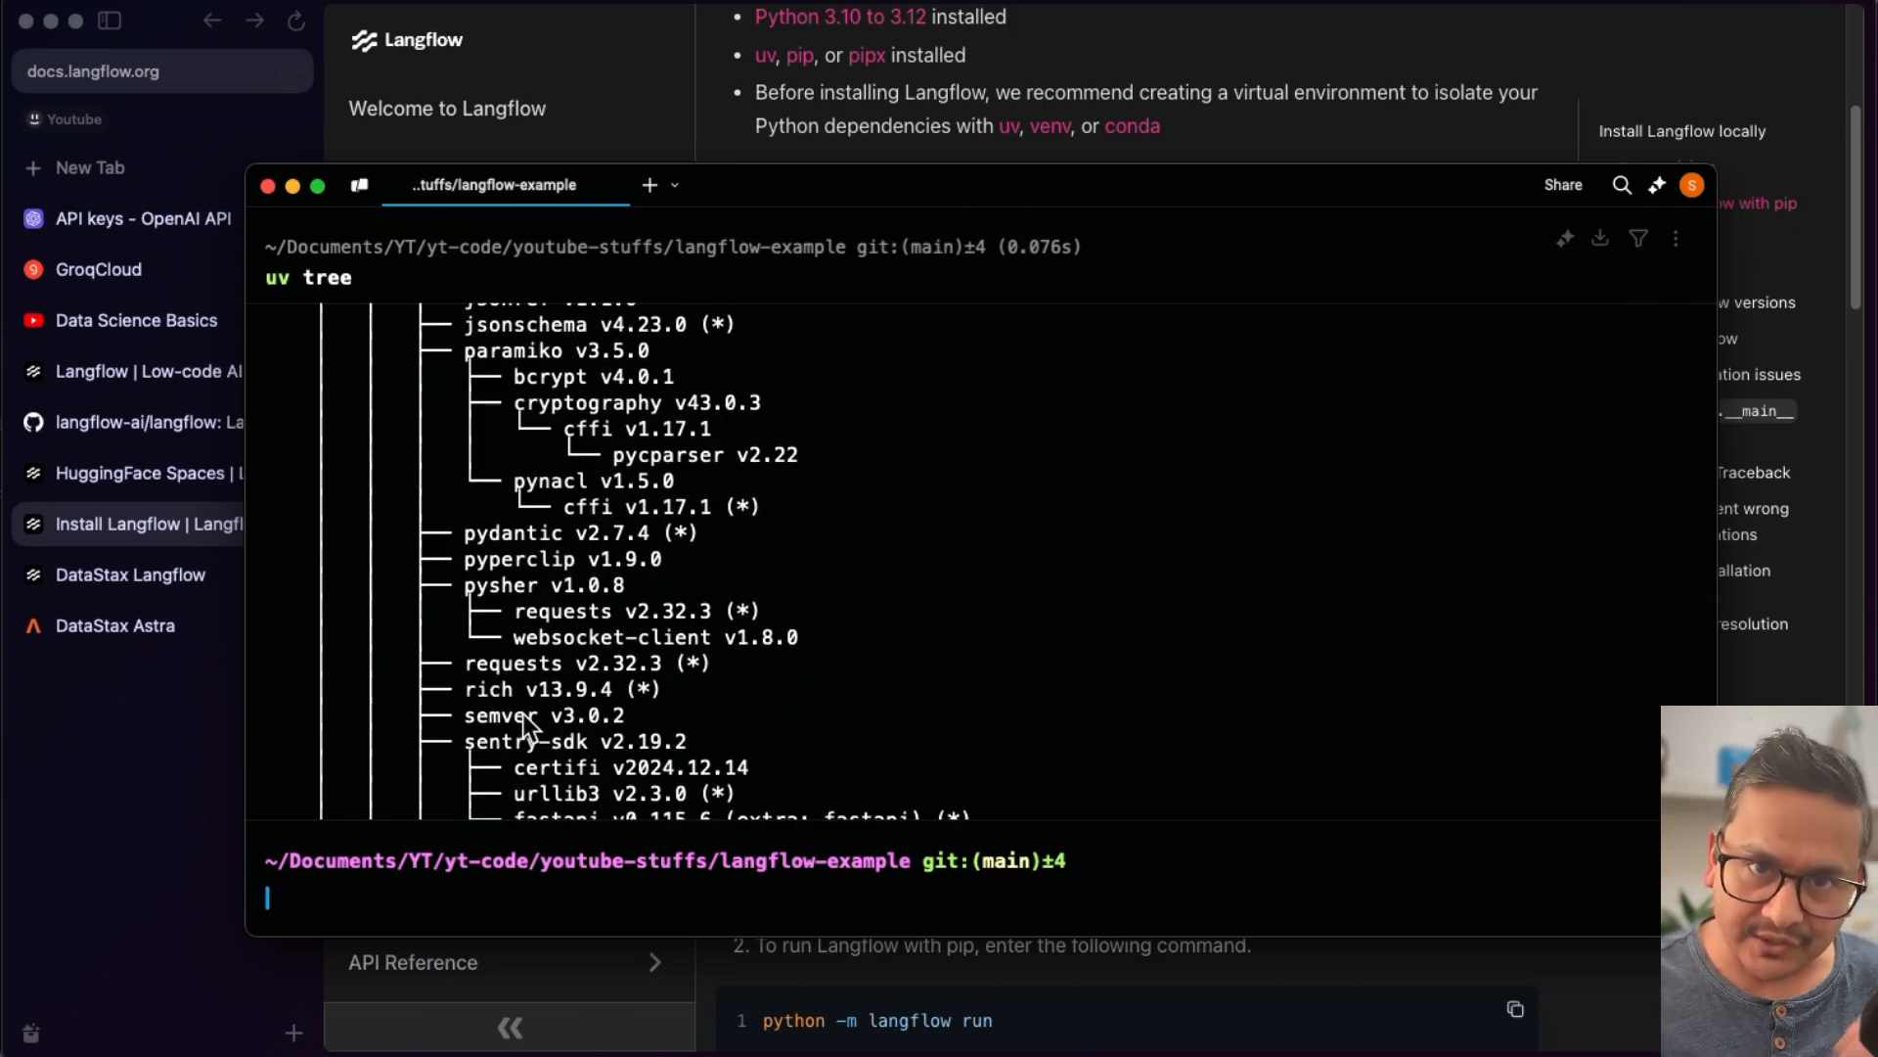
scroll(548, 714, "up", 15)
scroll(571, 686, "up", 20)
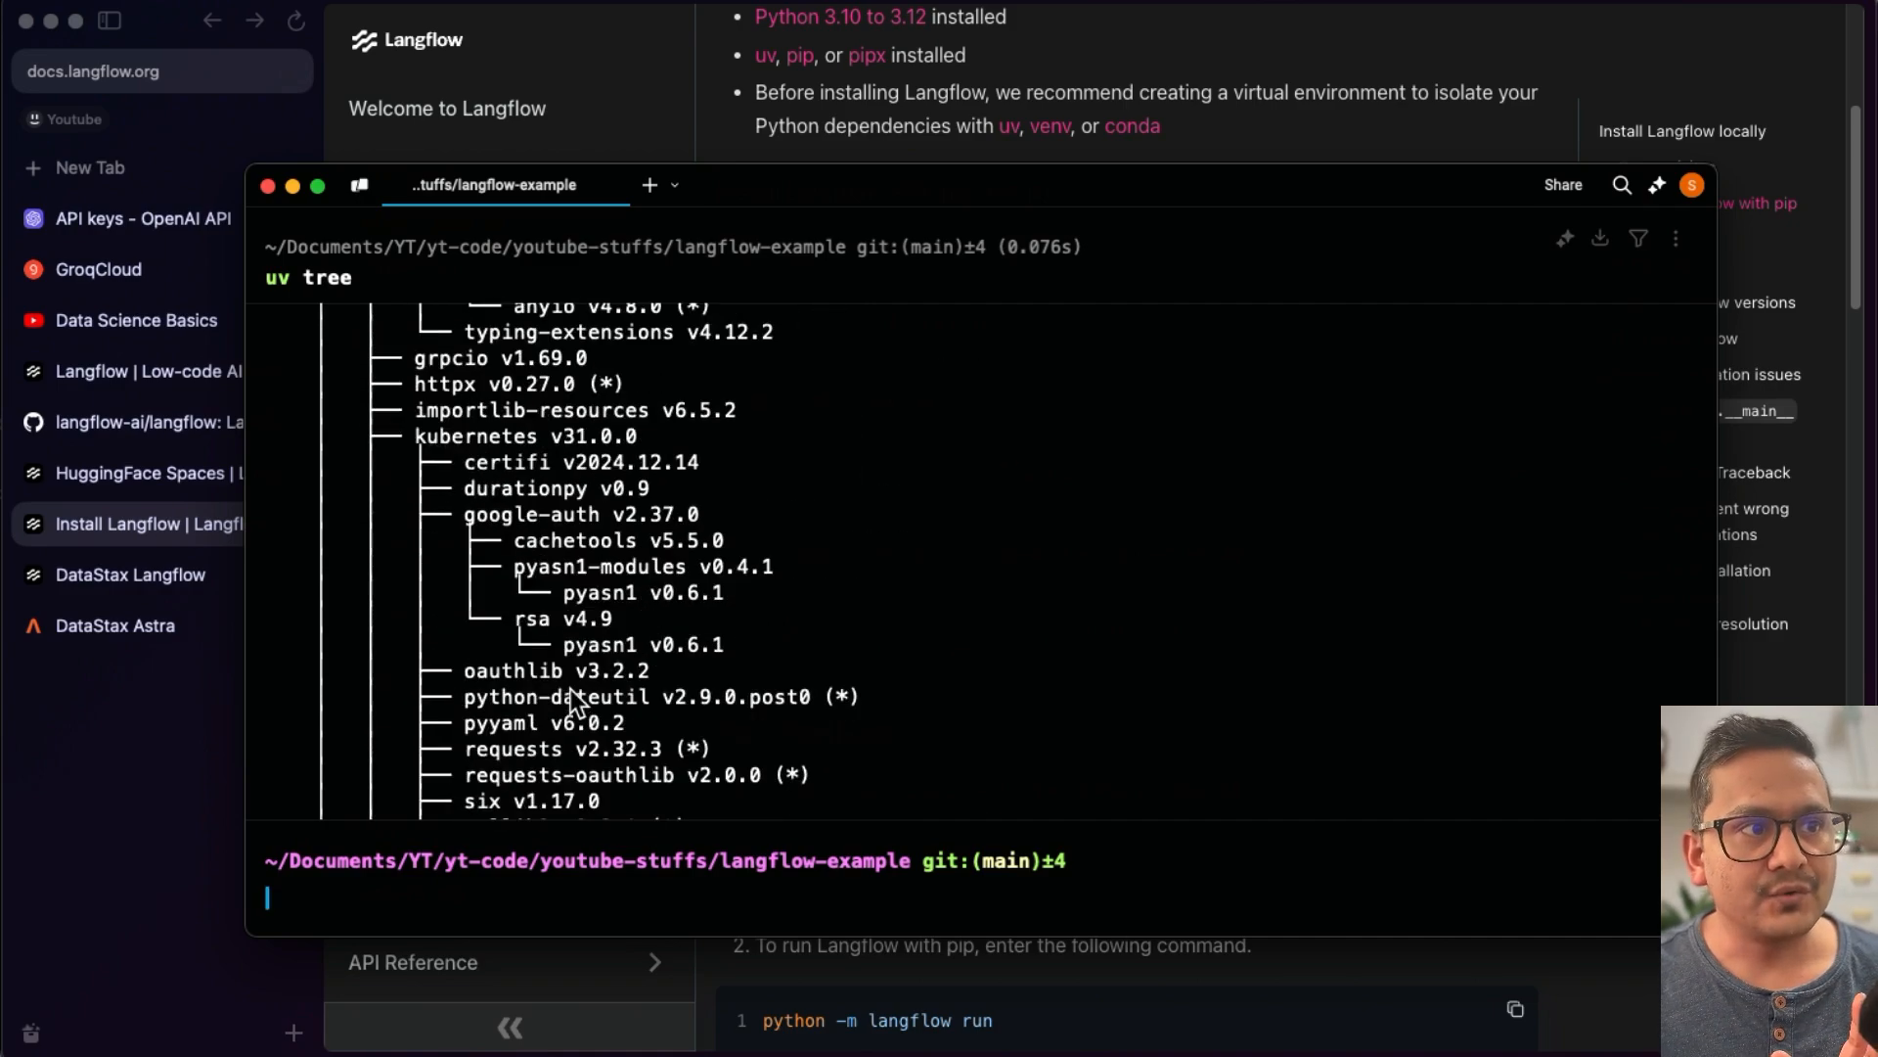
scroll(513, 713, "down", 10)
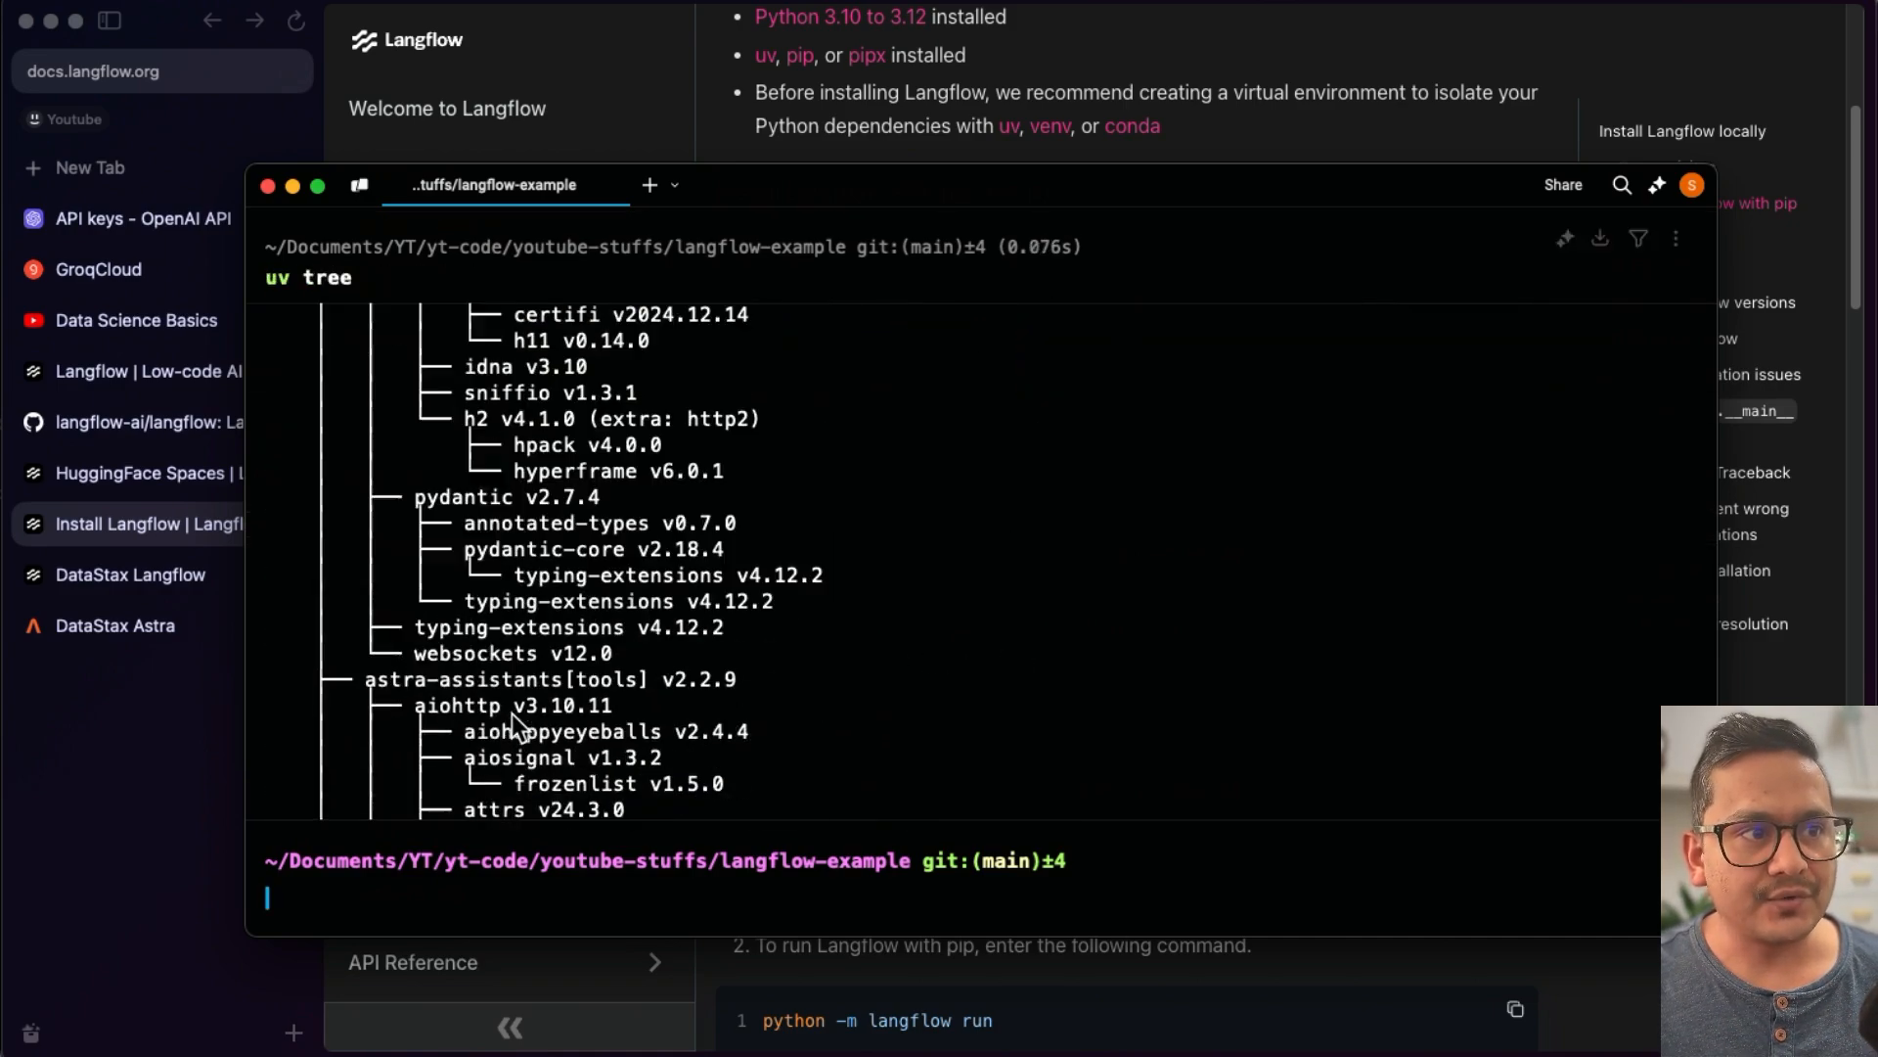
scroll(319, 460, "up", 4)
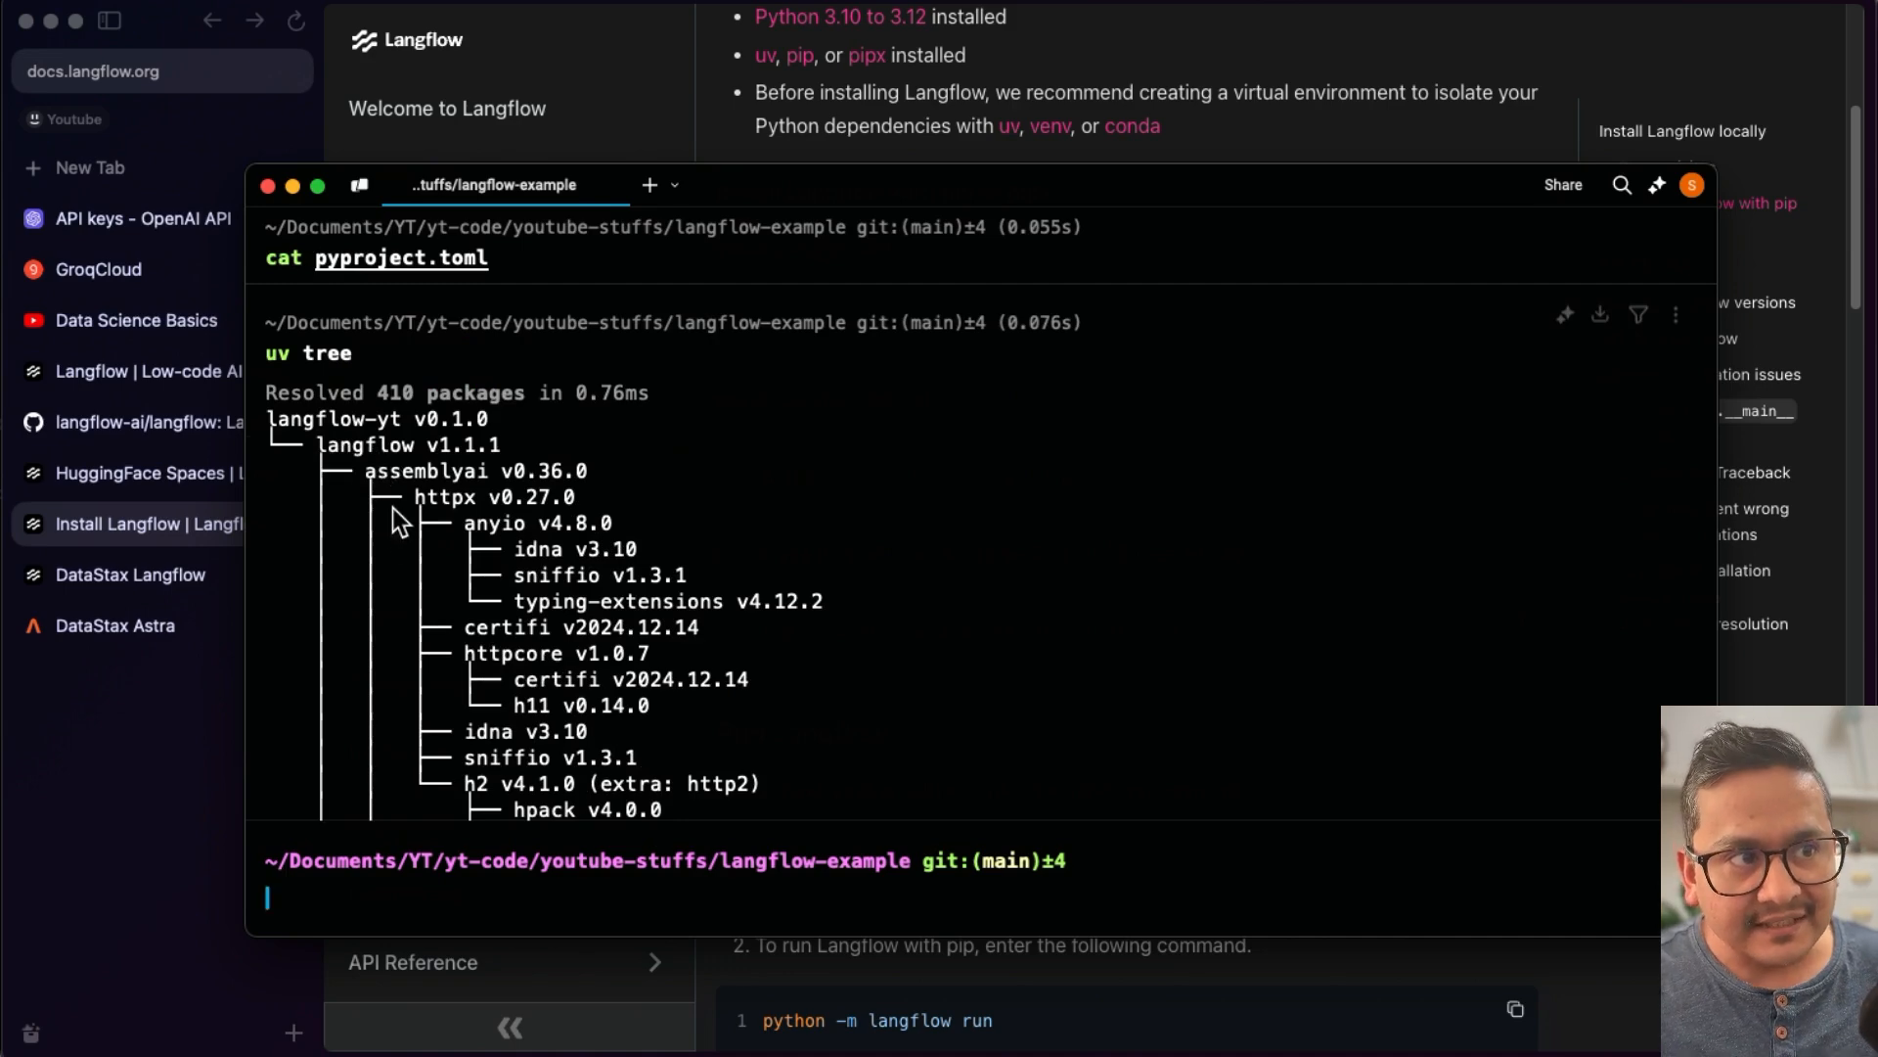
scroll(407, 631, "down", 20)
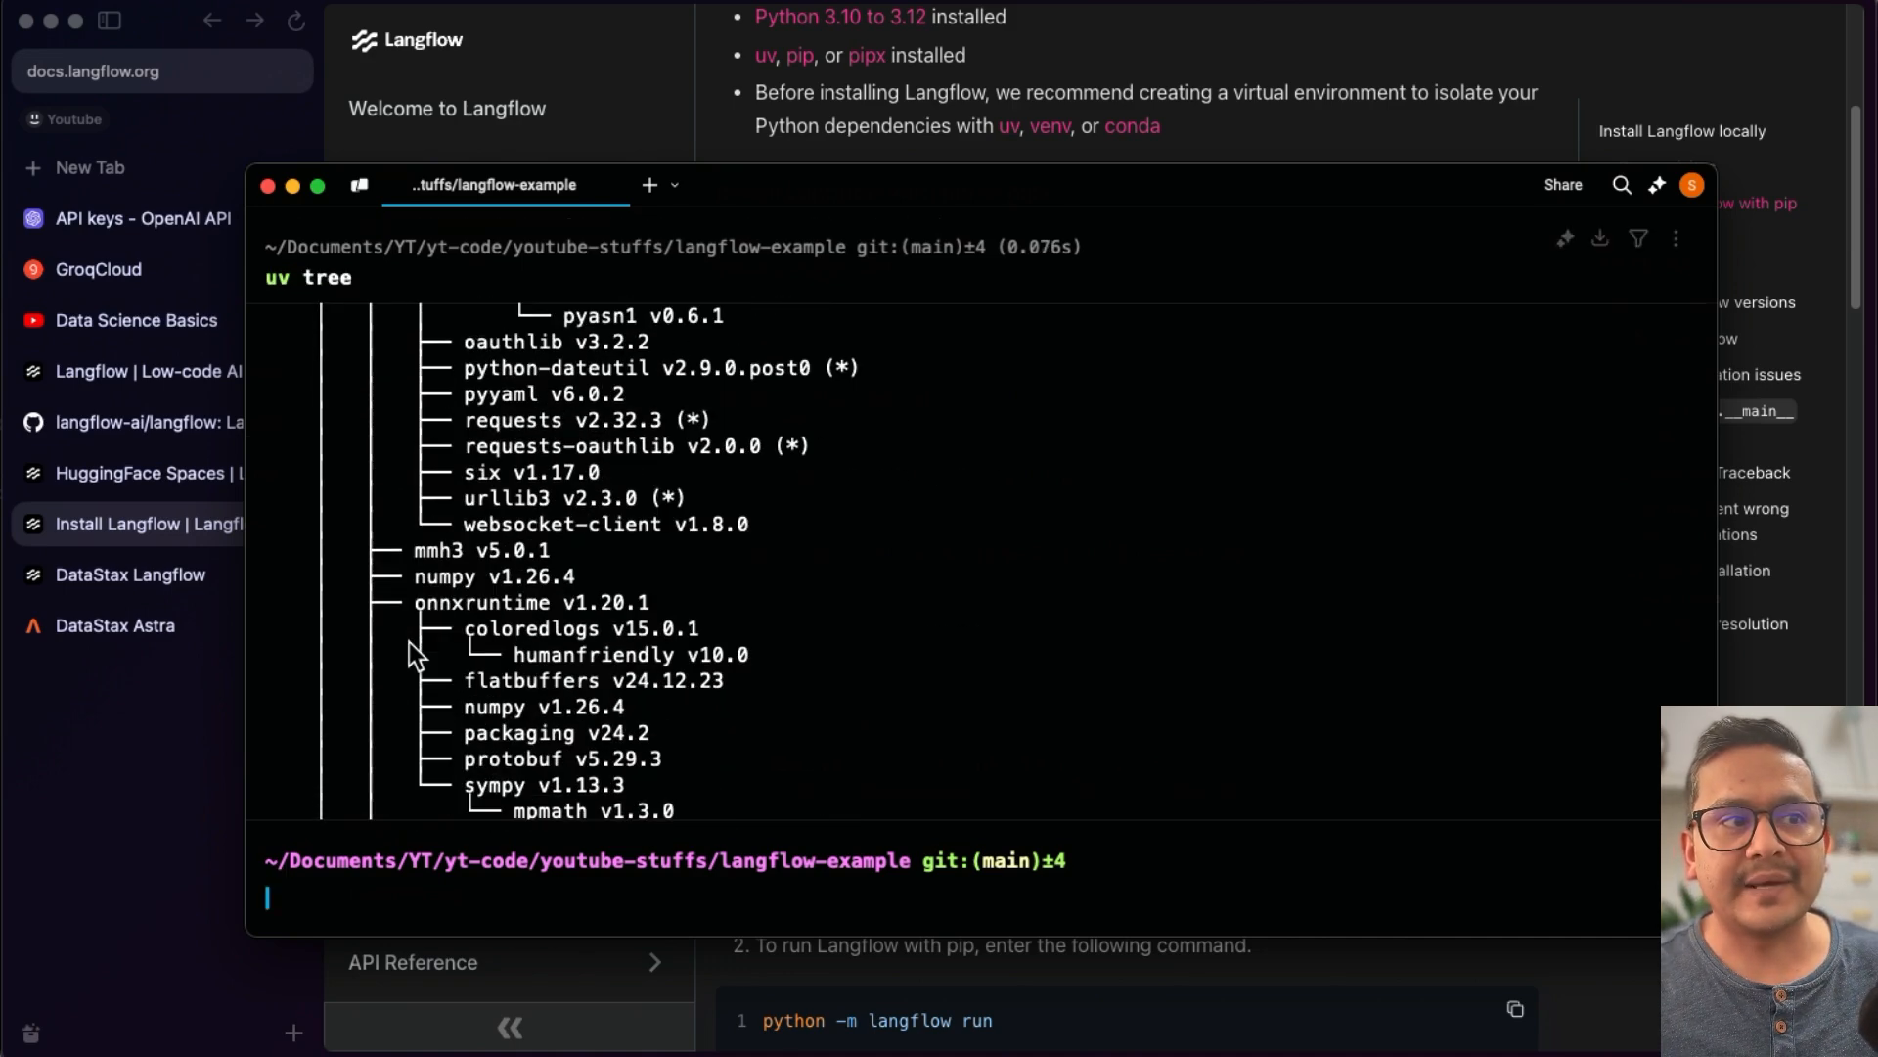
scroll(409, 644, "down", 20)
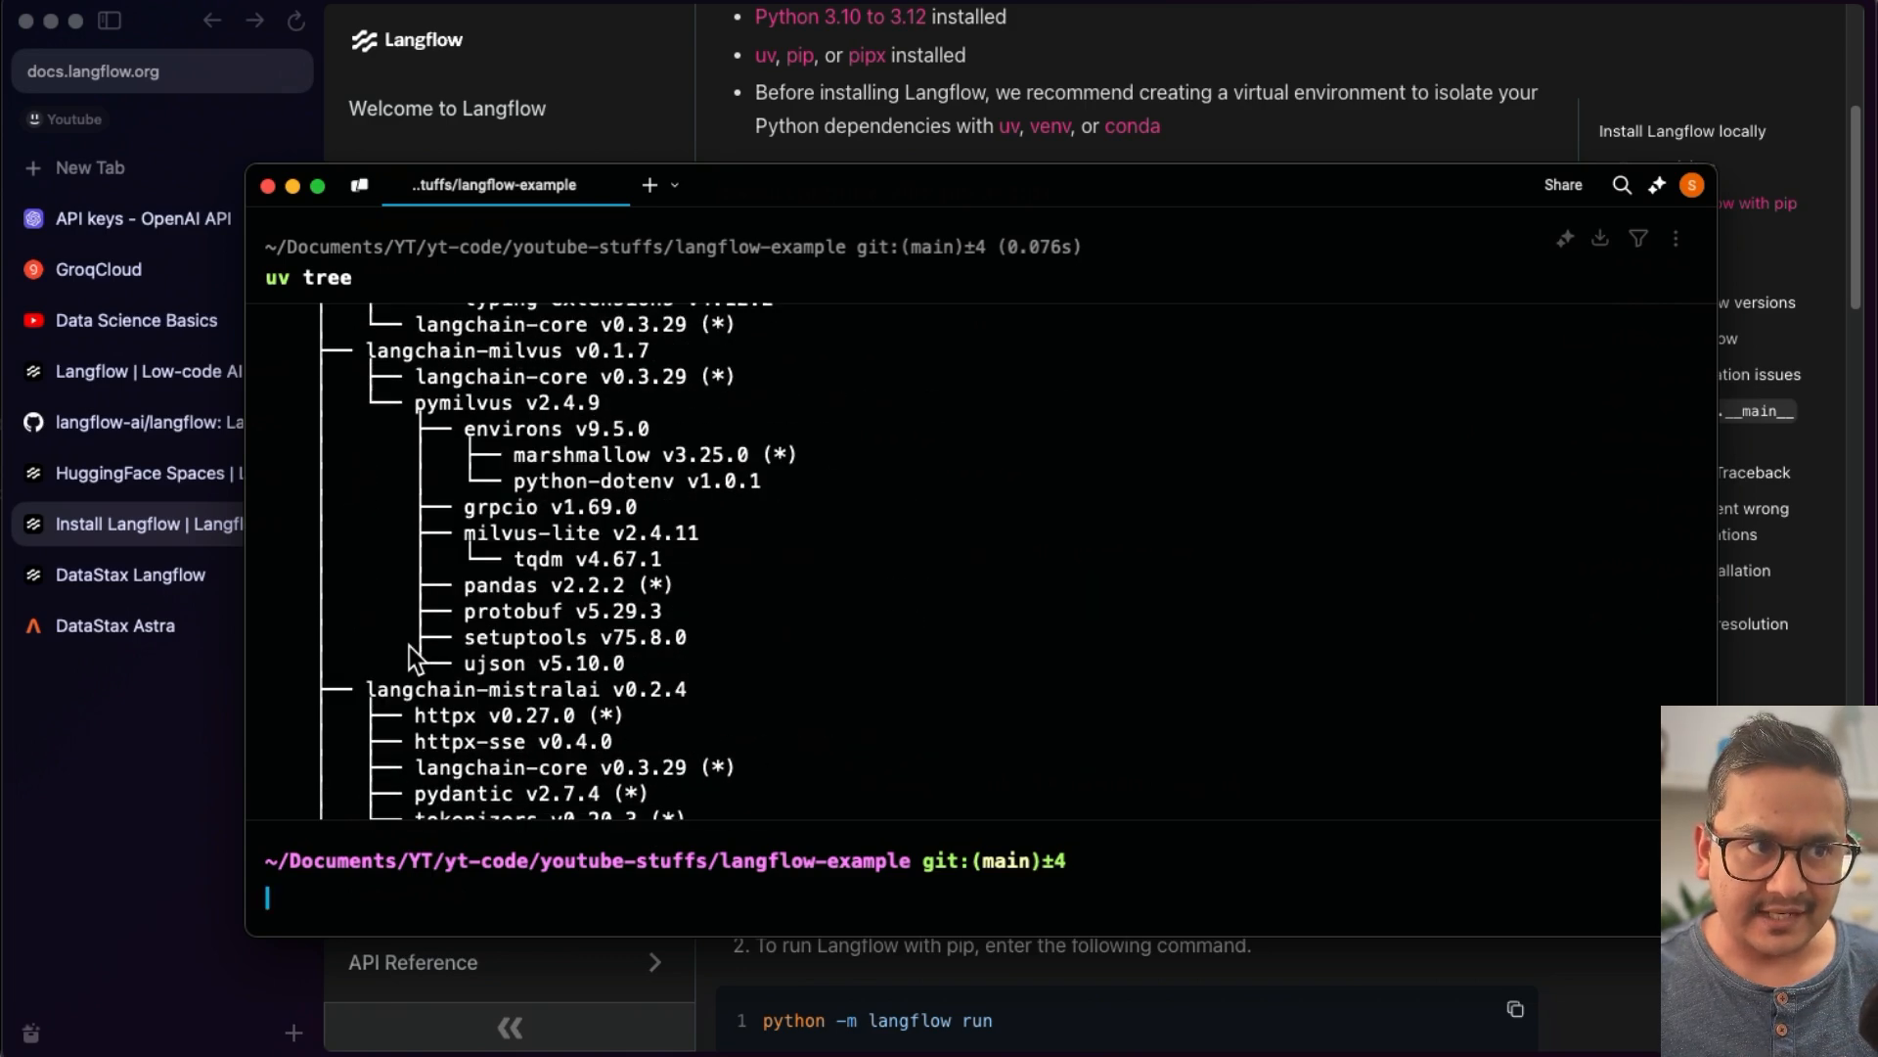
scroll(409, 636, "down", 10)
scroll(409, 636, "down", 20)
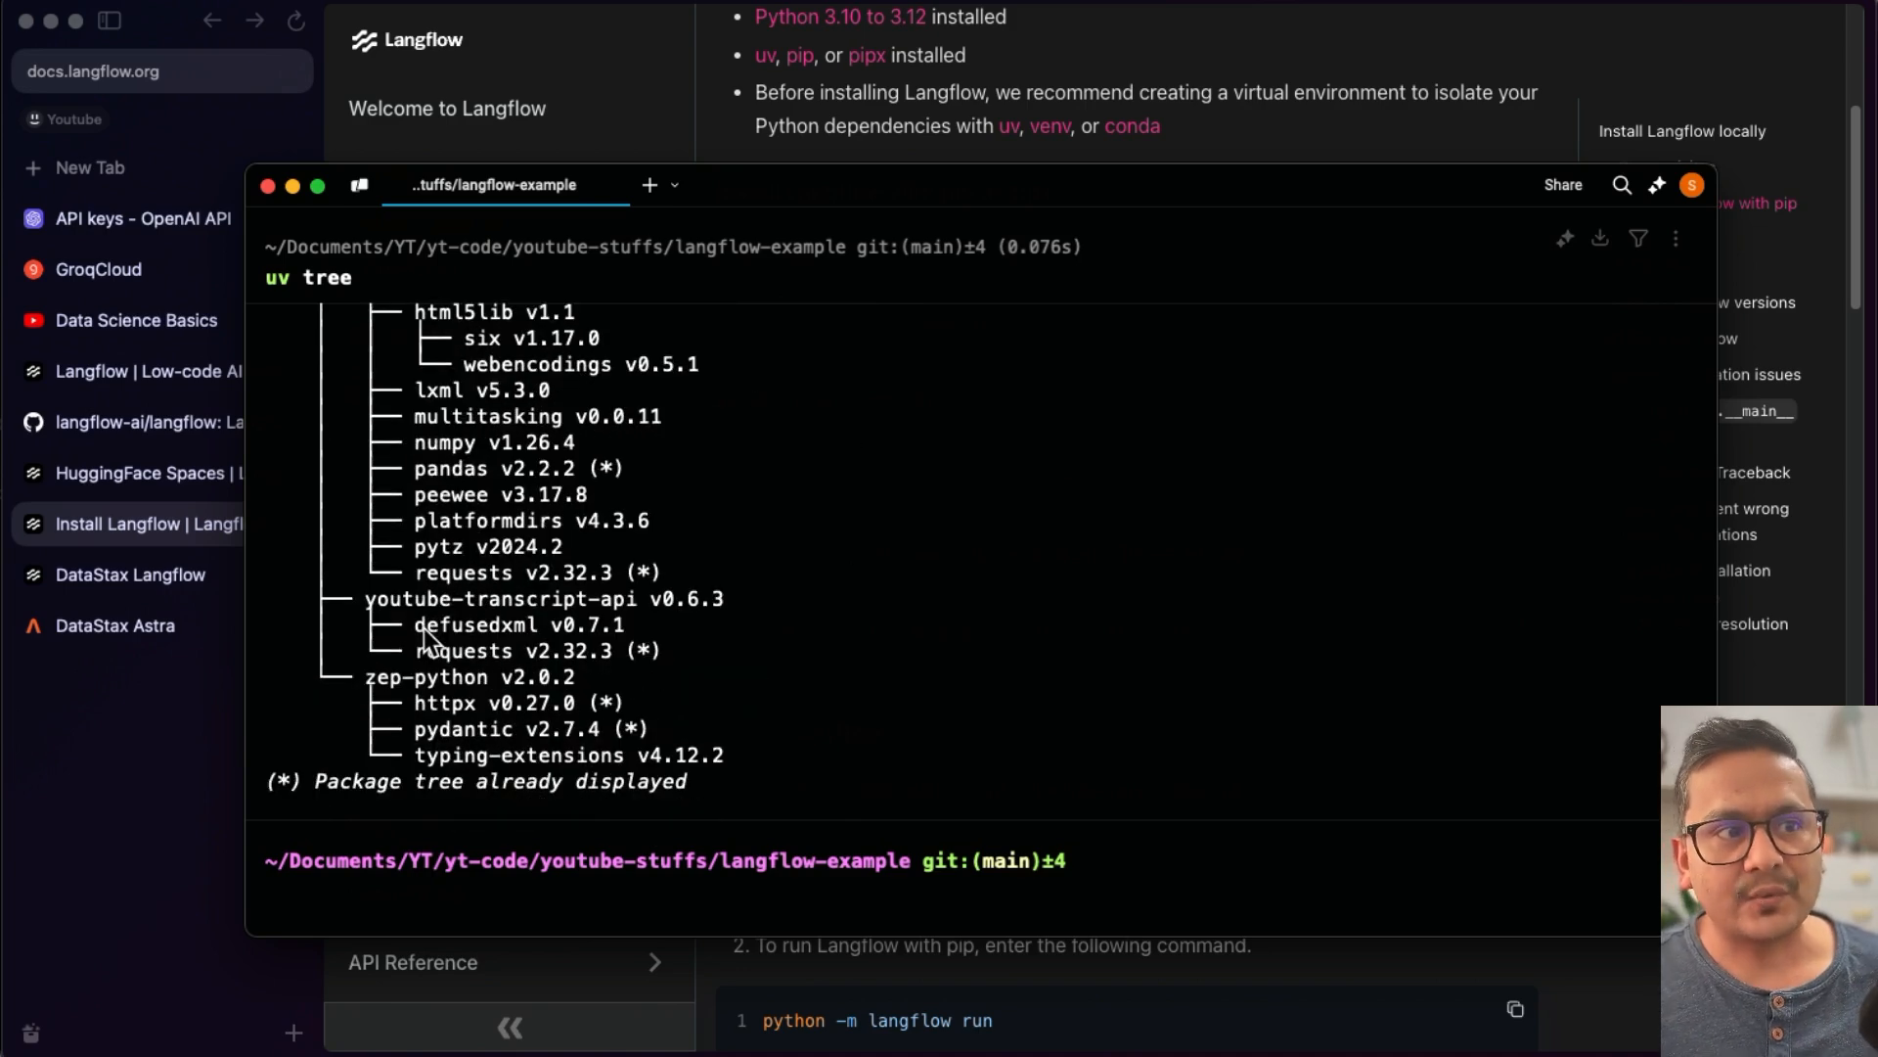
left_click(425, 904)
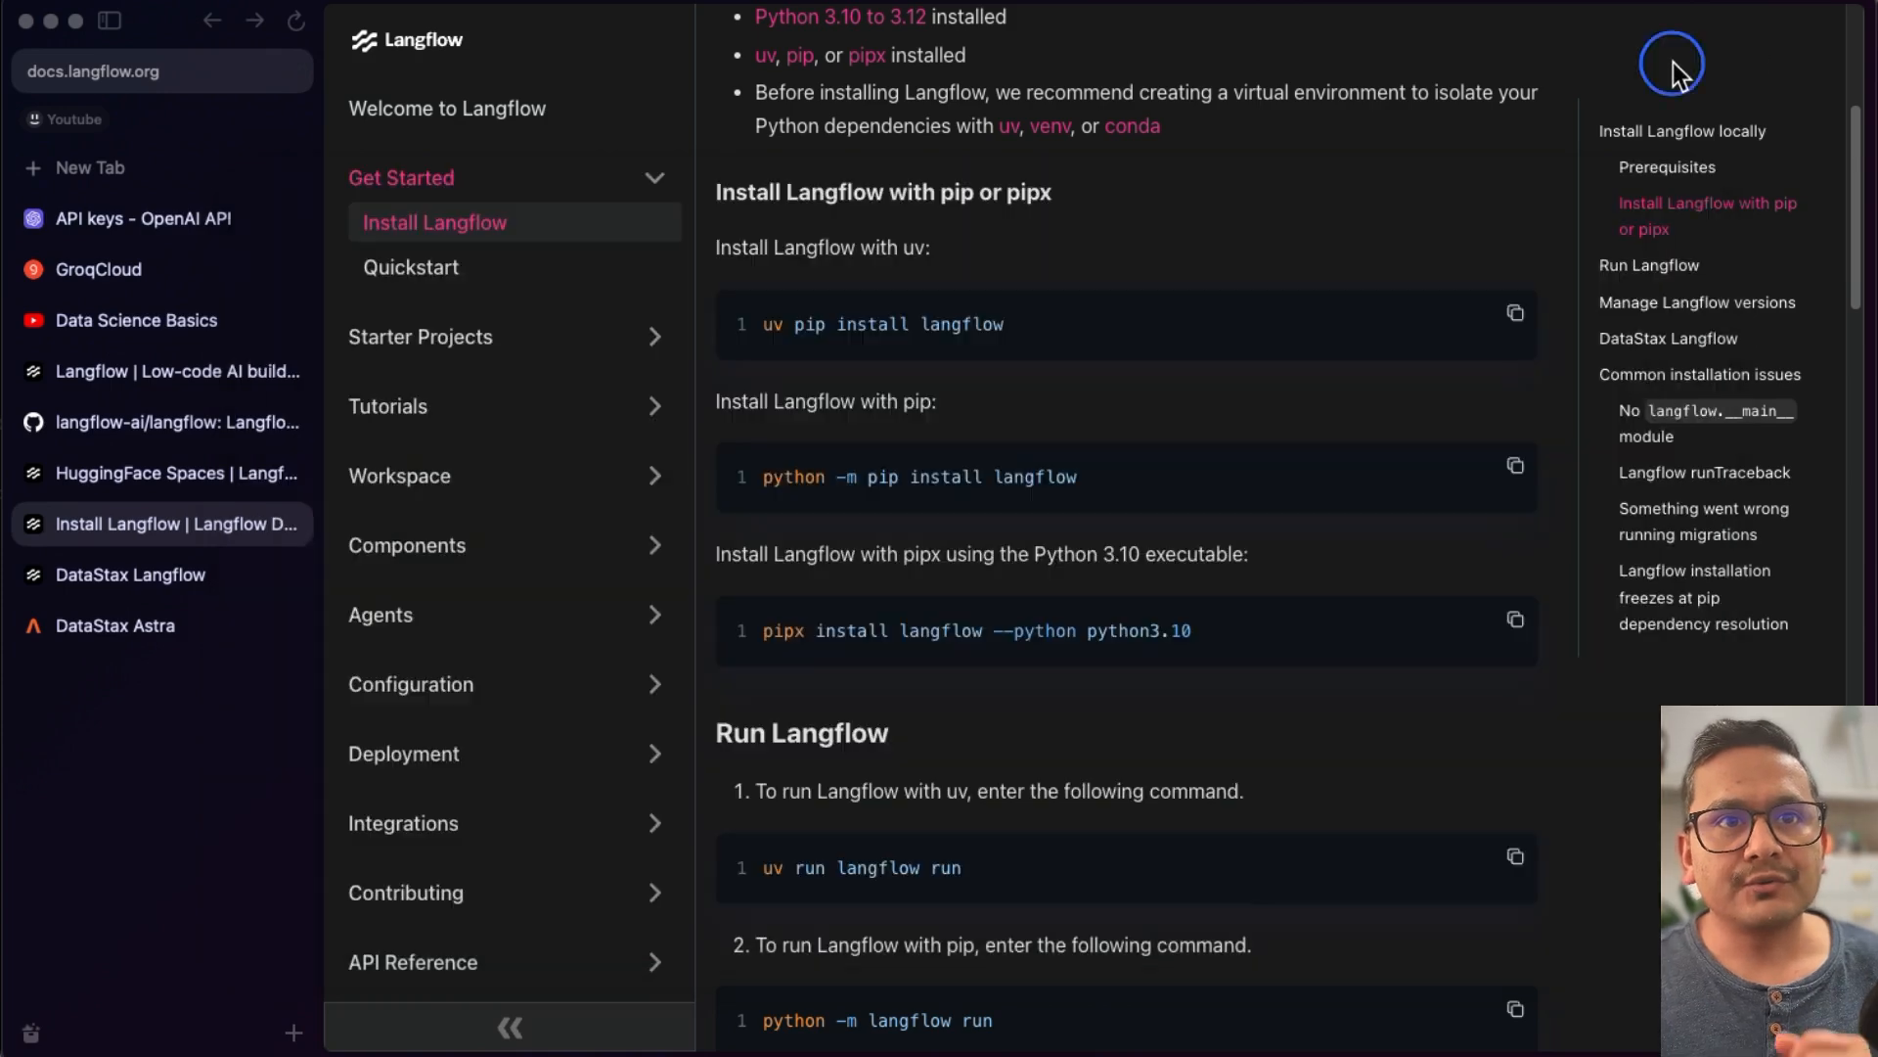
left_click(1671, 68)
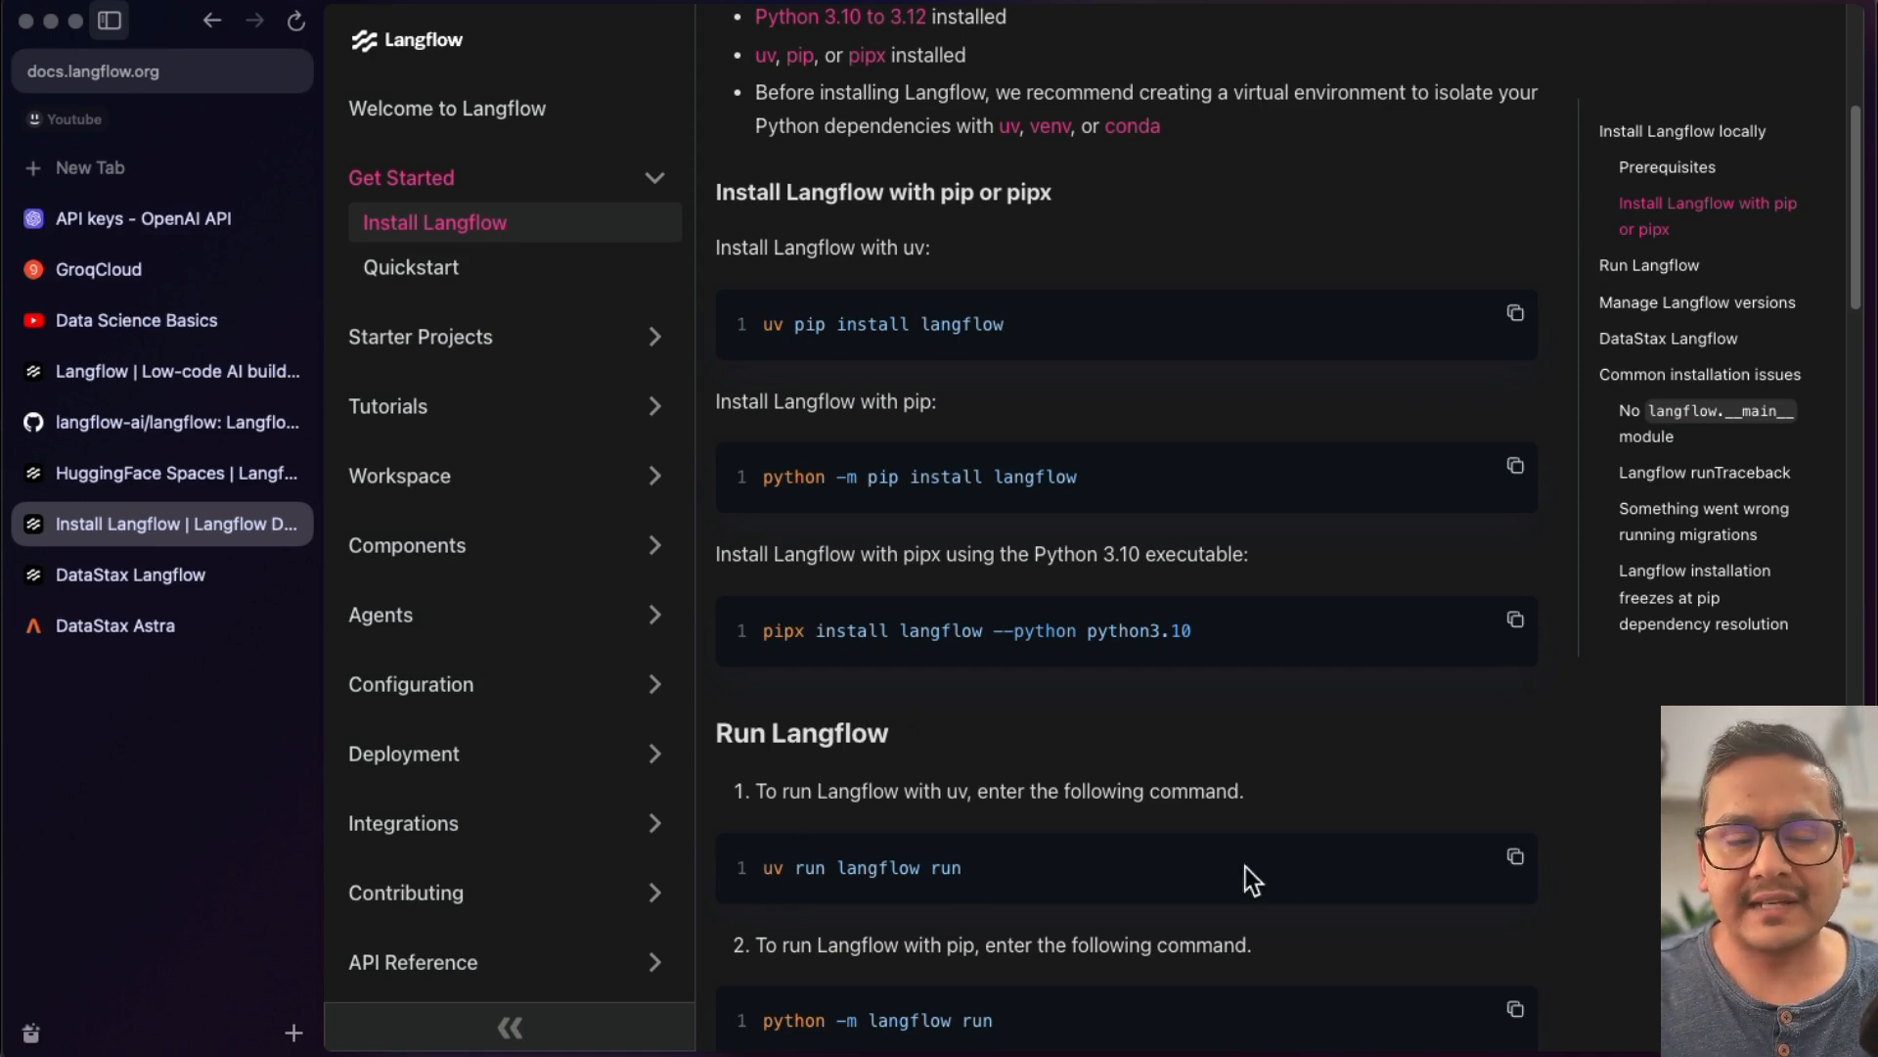
left_click(1515, 857)
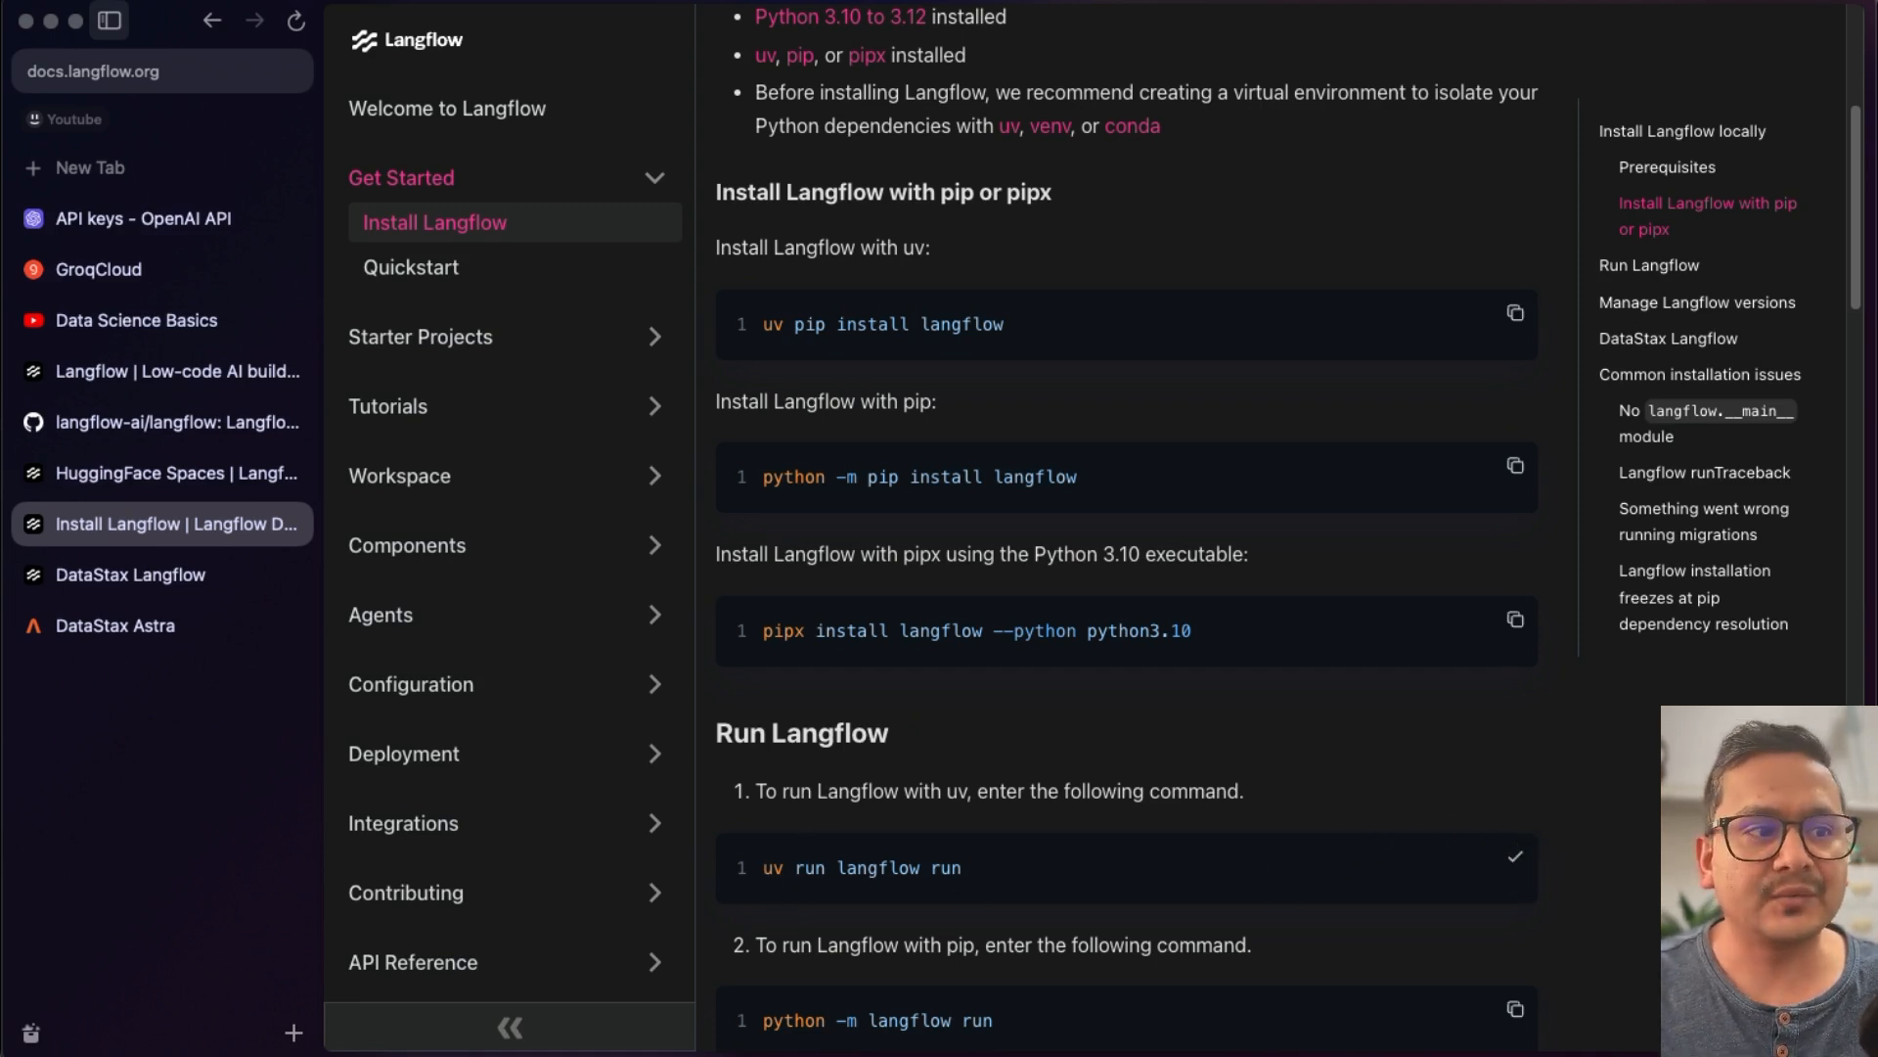
key("super+Tab")
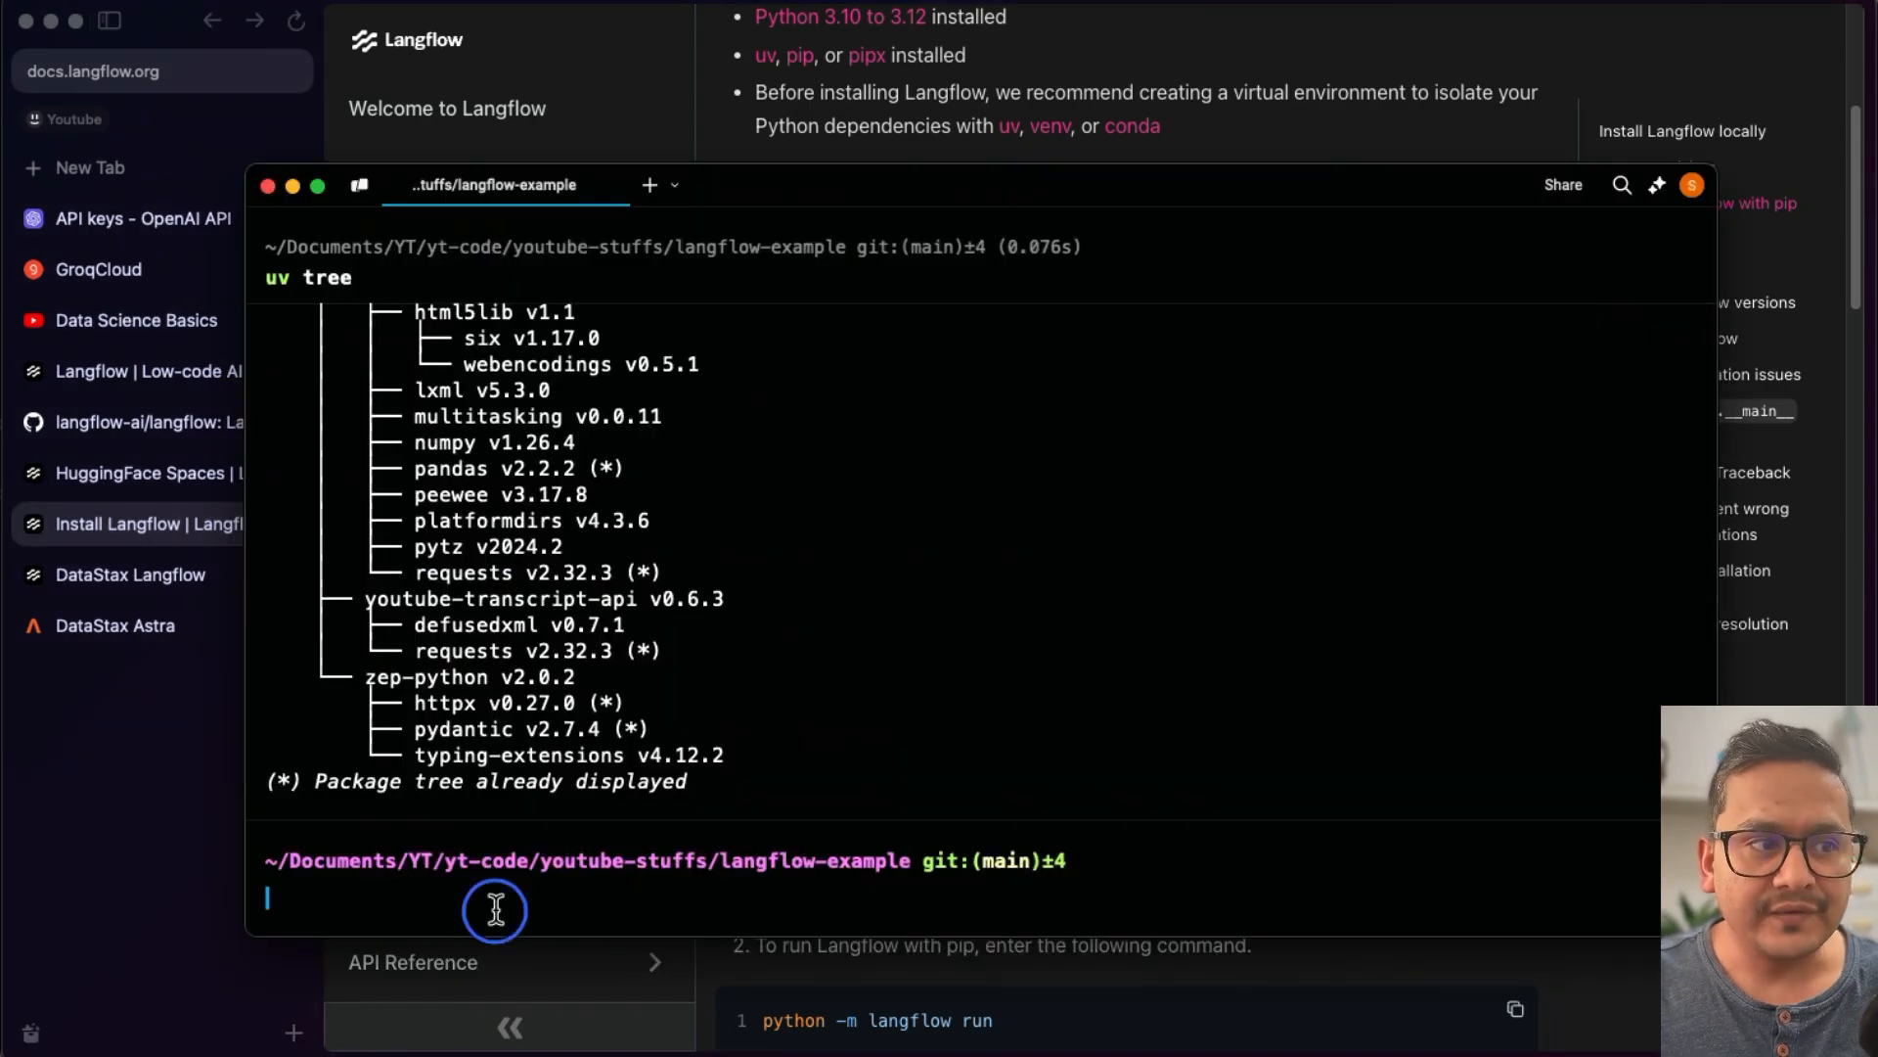
key("super+v")
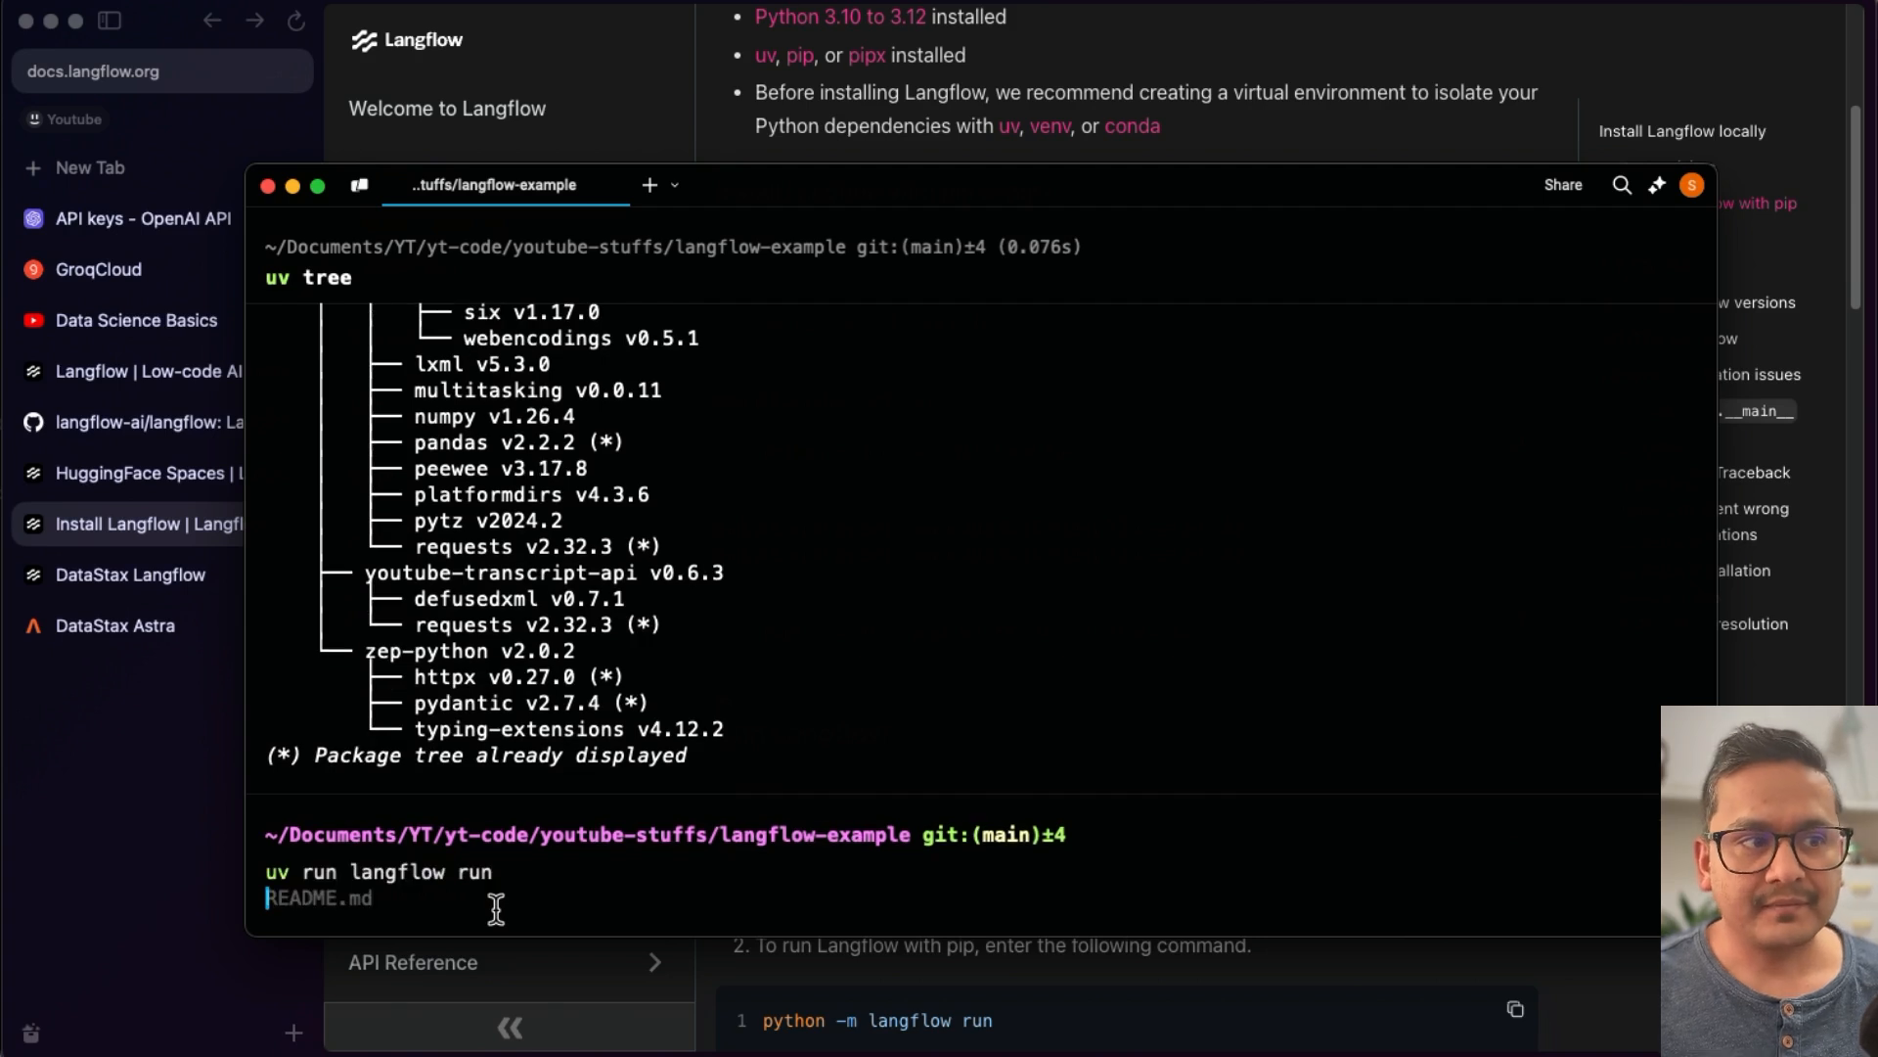
key("Return")
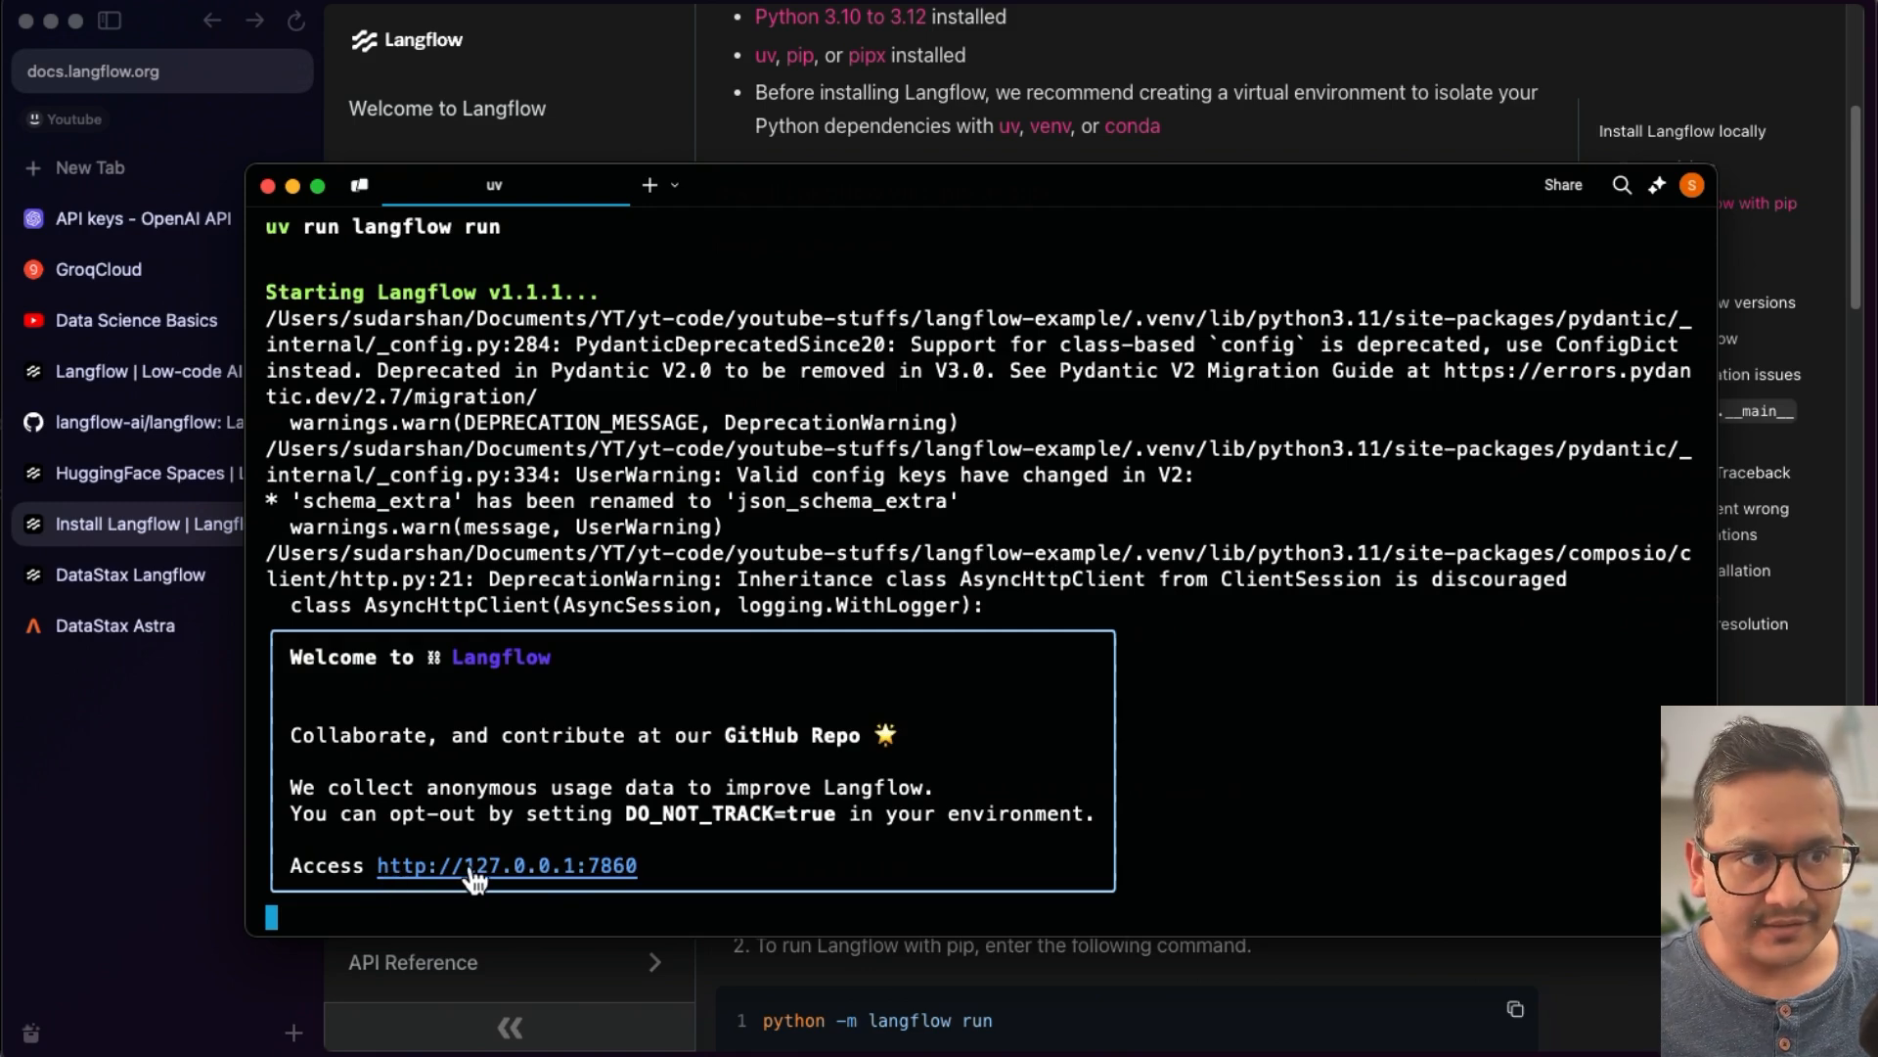
left_click(430, 866, "super")
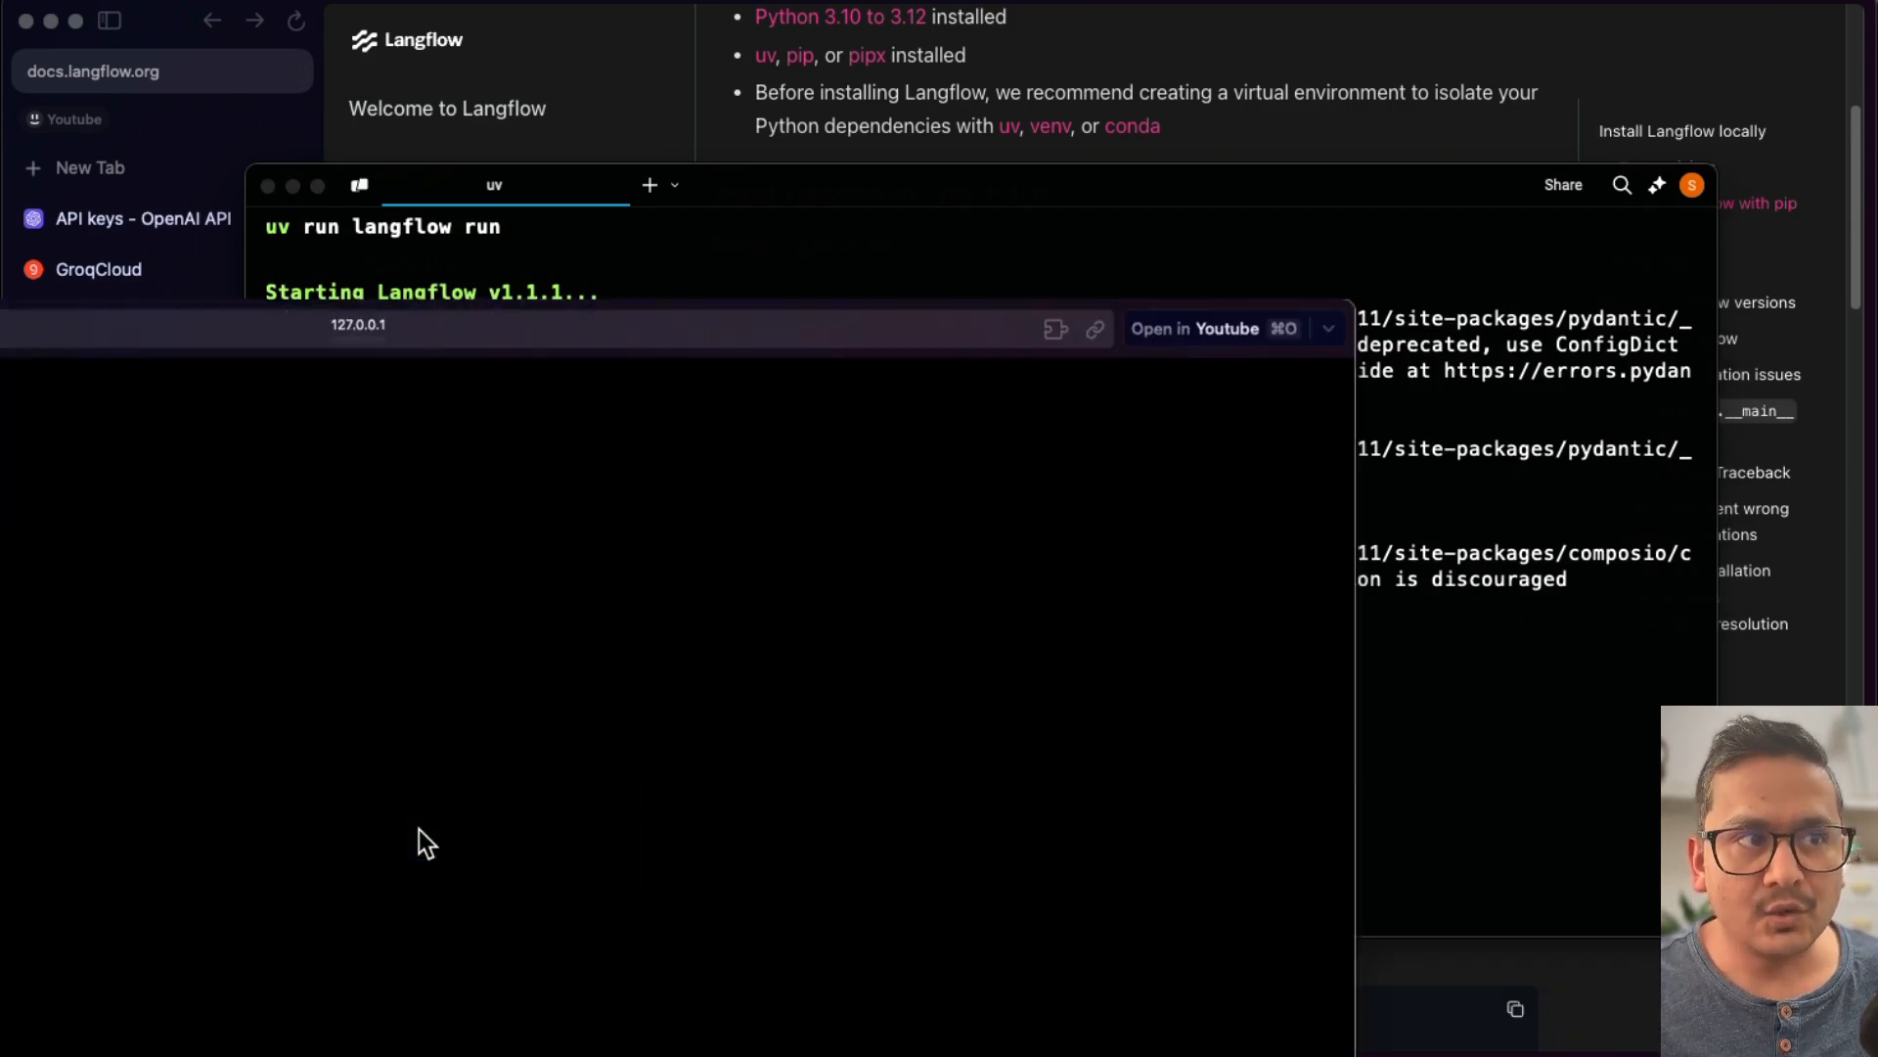
left_click_drag(839, 331, 1361, 29)
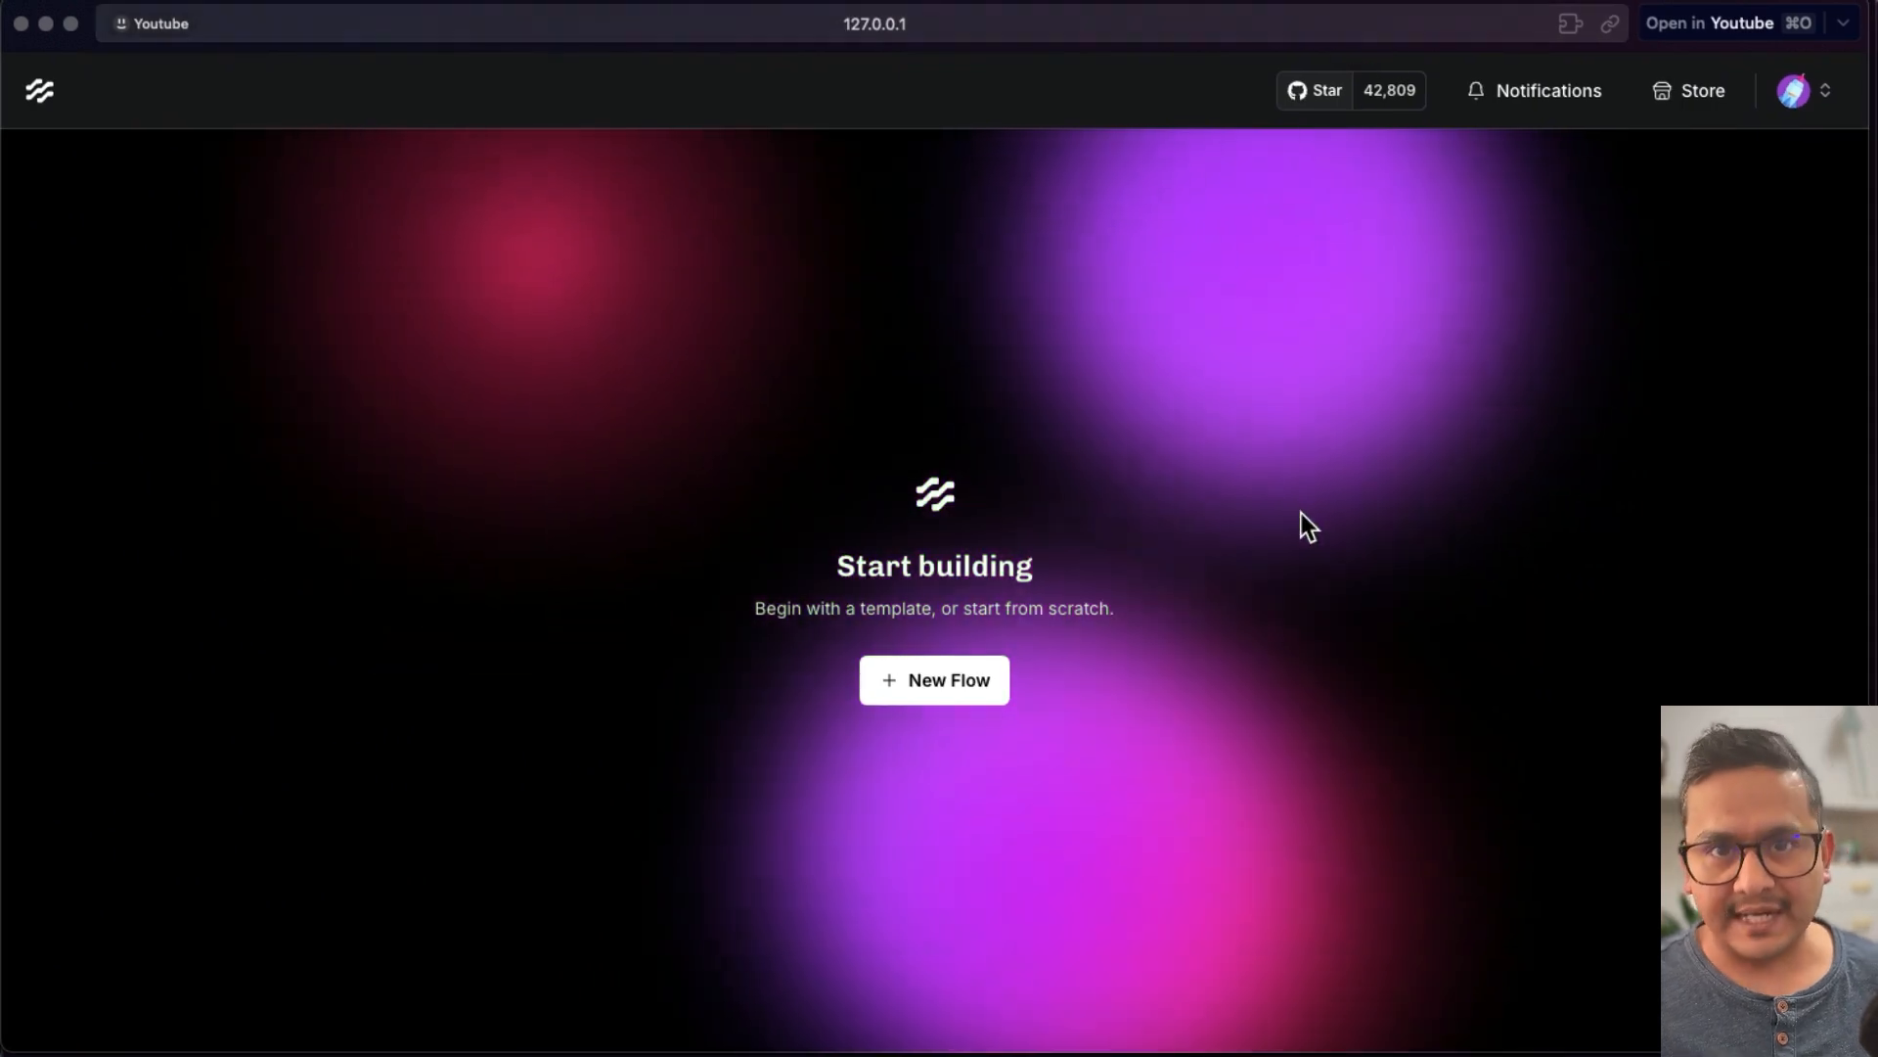
- Create a new flow from the Simple Agent template and review the Agent's model provider options
left_click(930, 685)
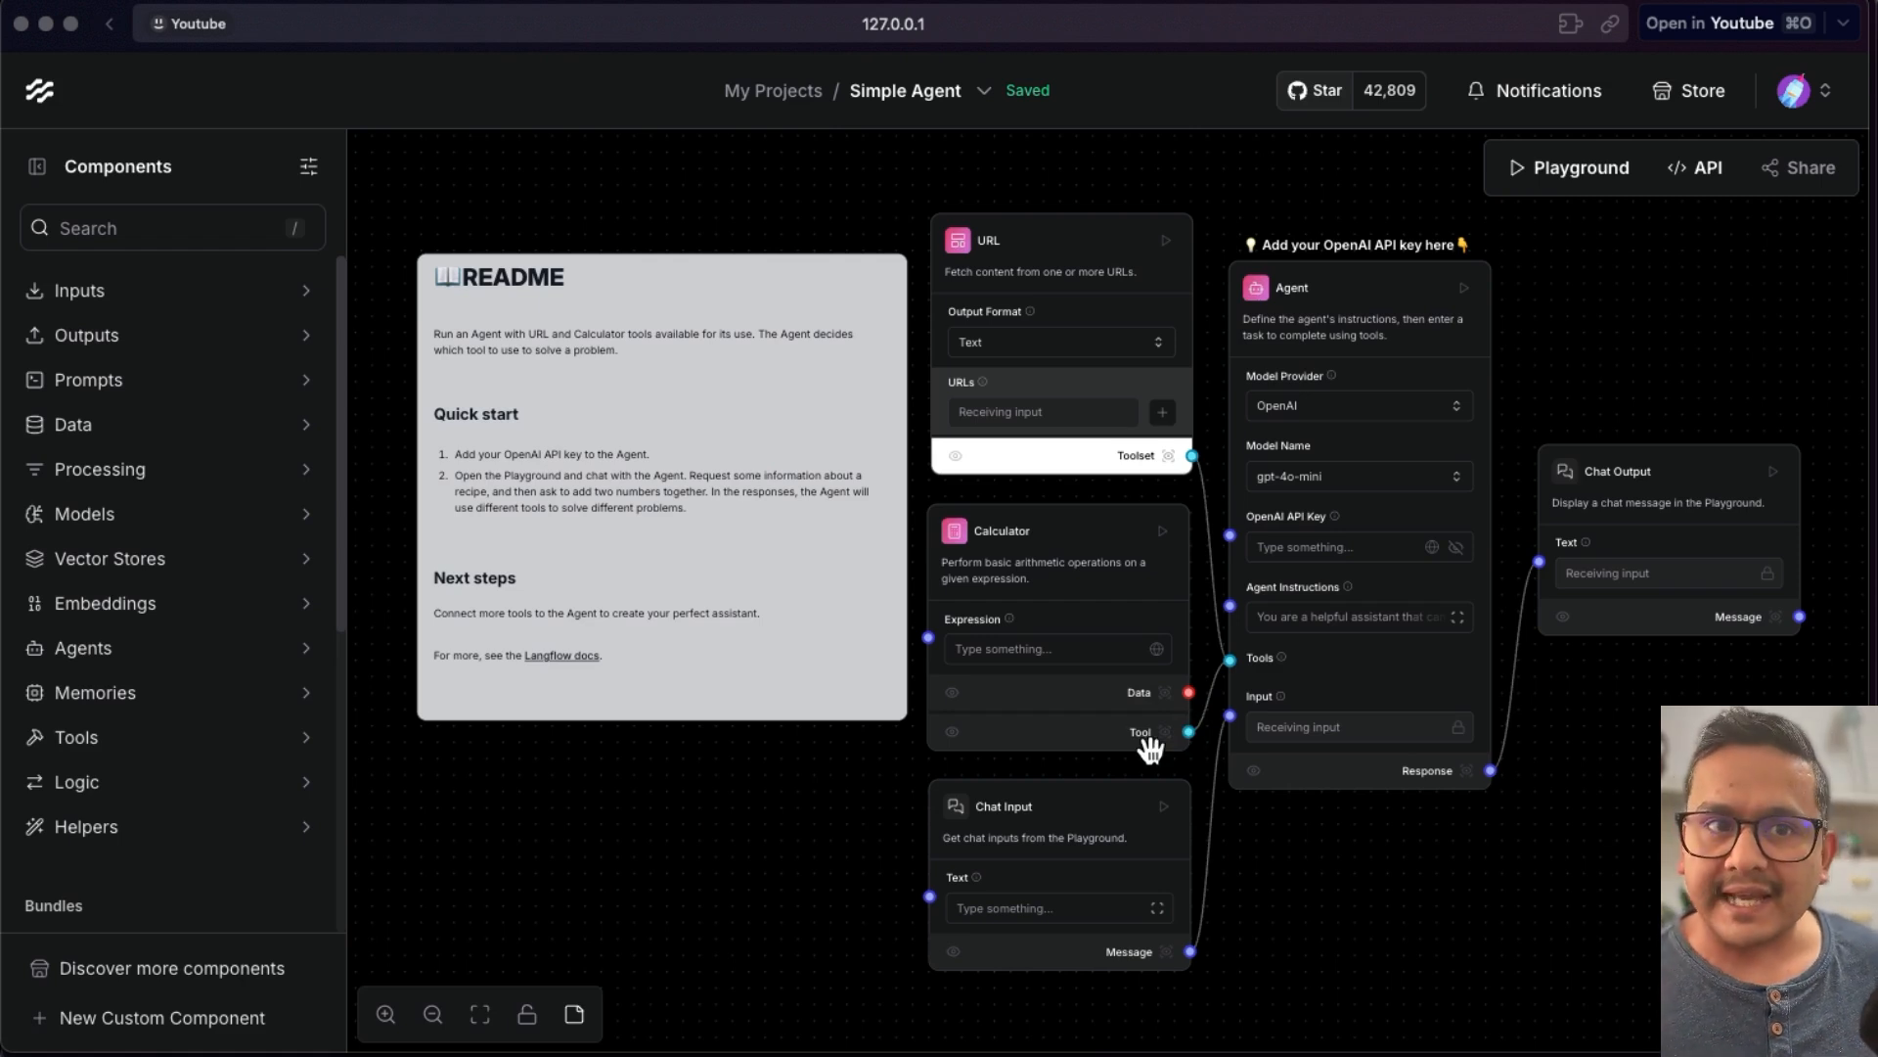
left_click(1304, 419)
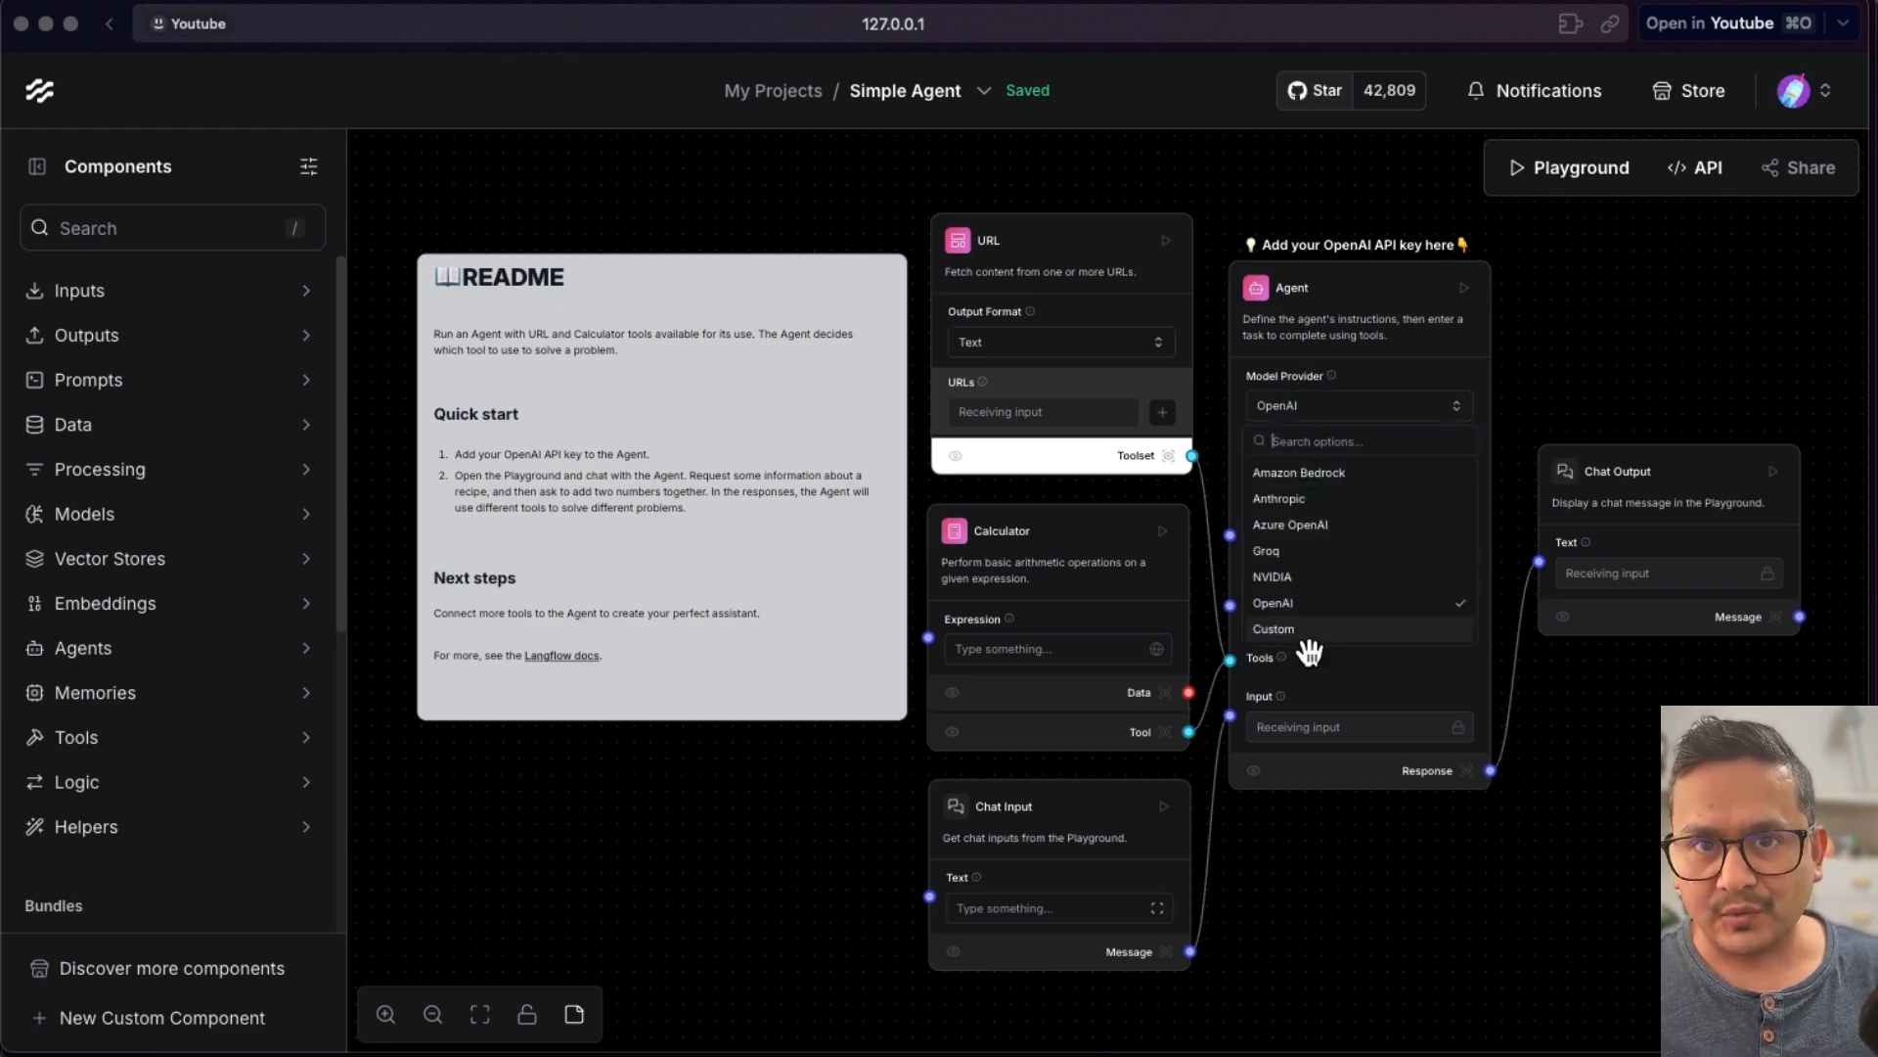
left_click(1301, 601)
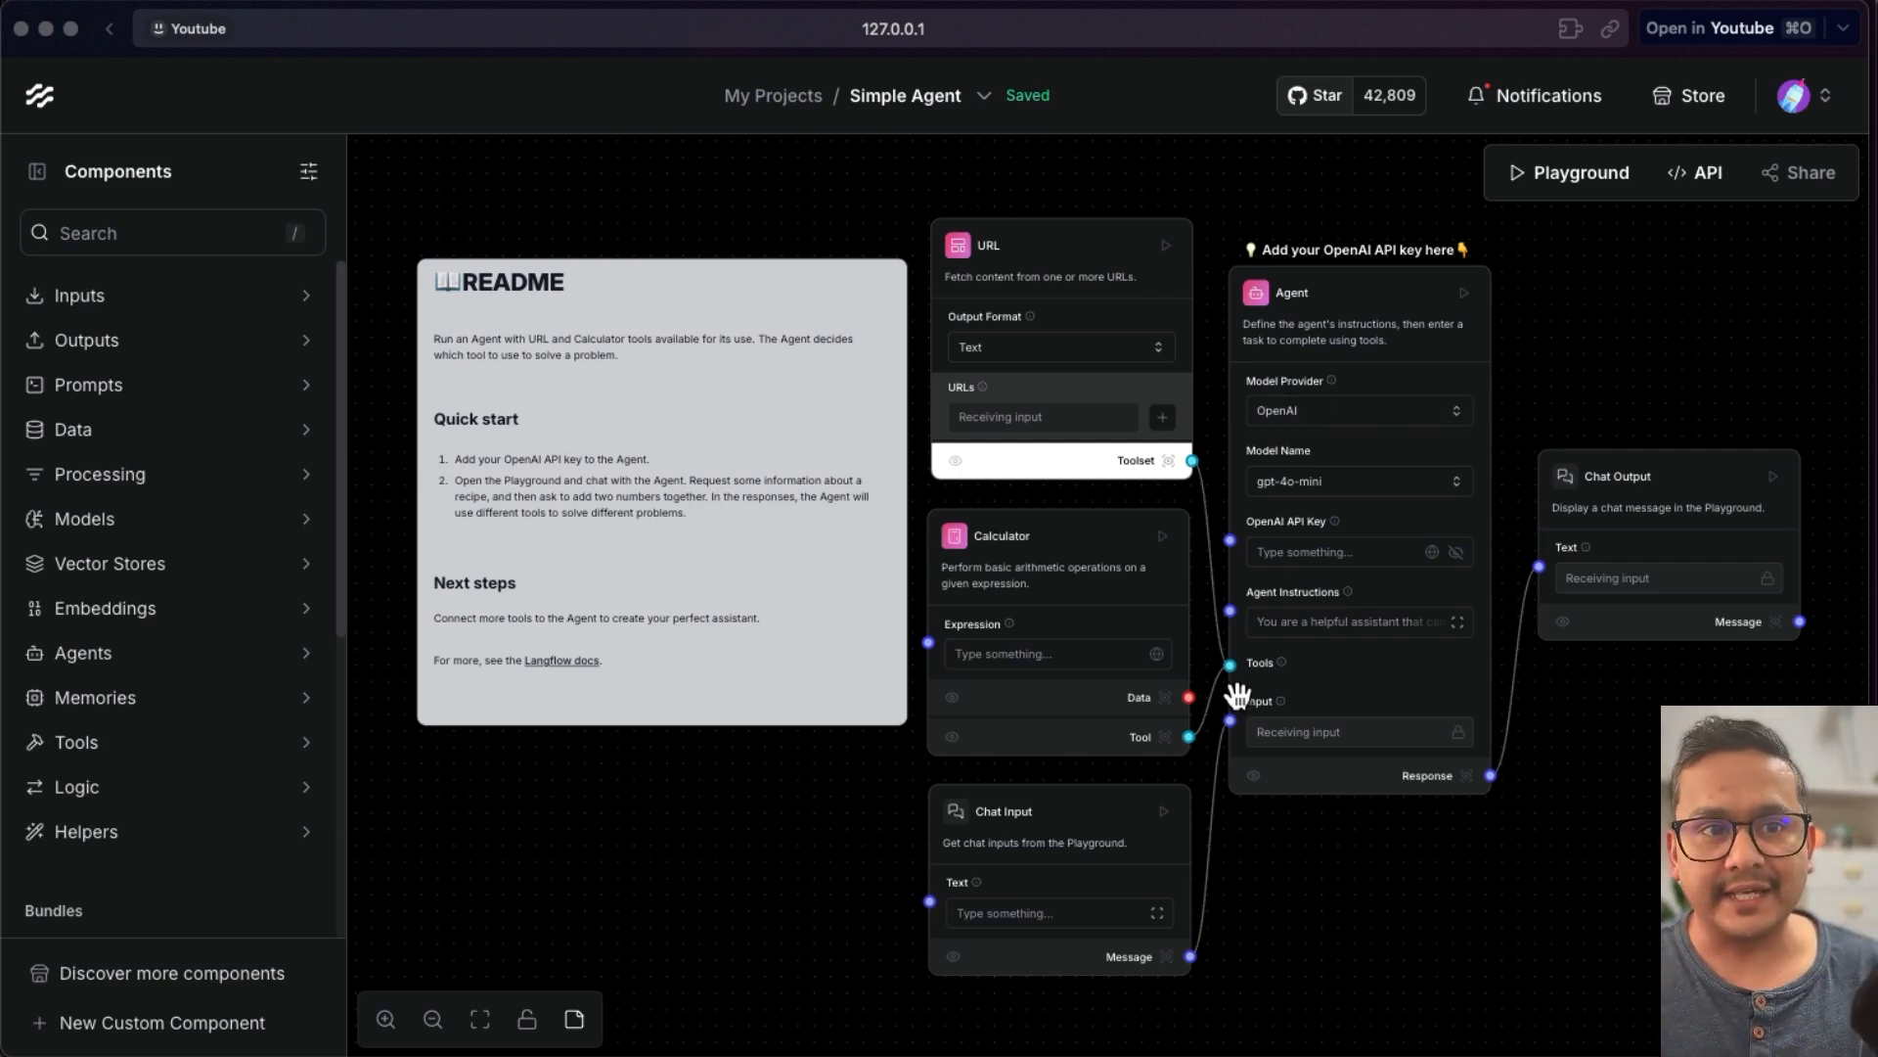
- Open the Agent's instructions in the expanded text editor to read them, then close it
left_click(1362, 618)
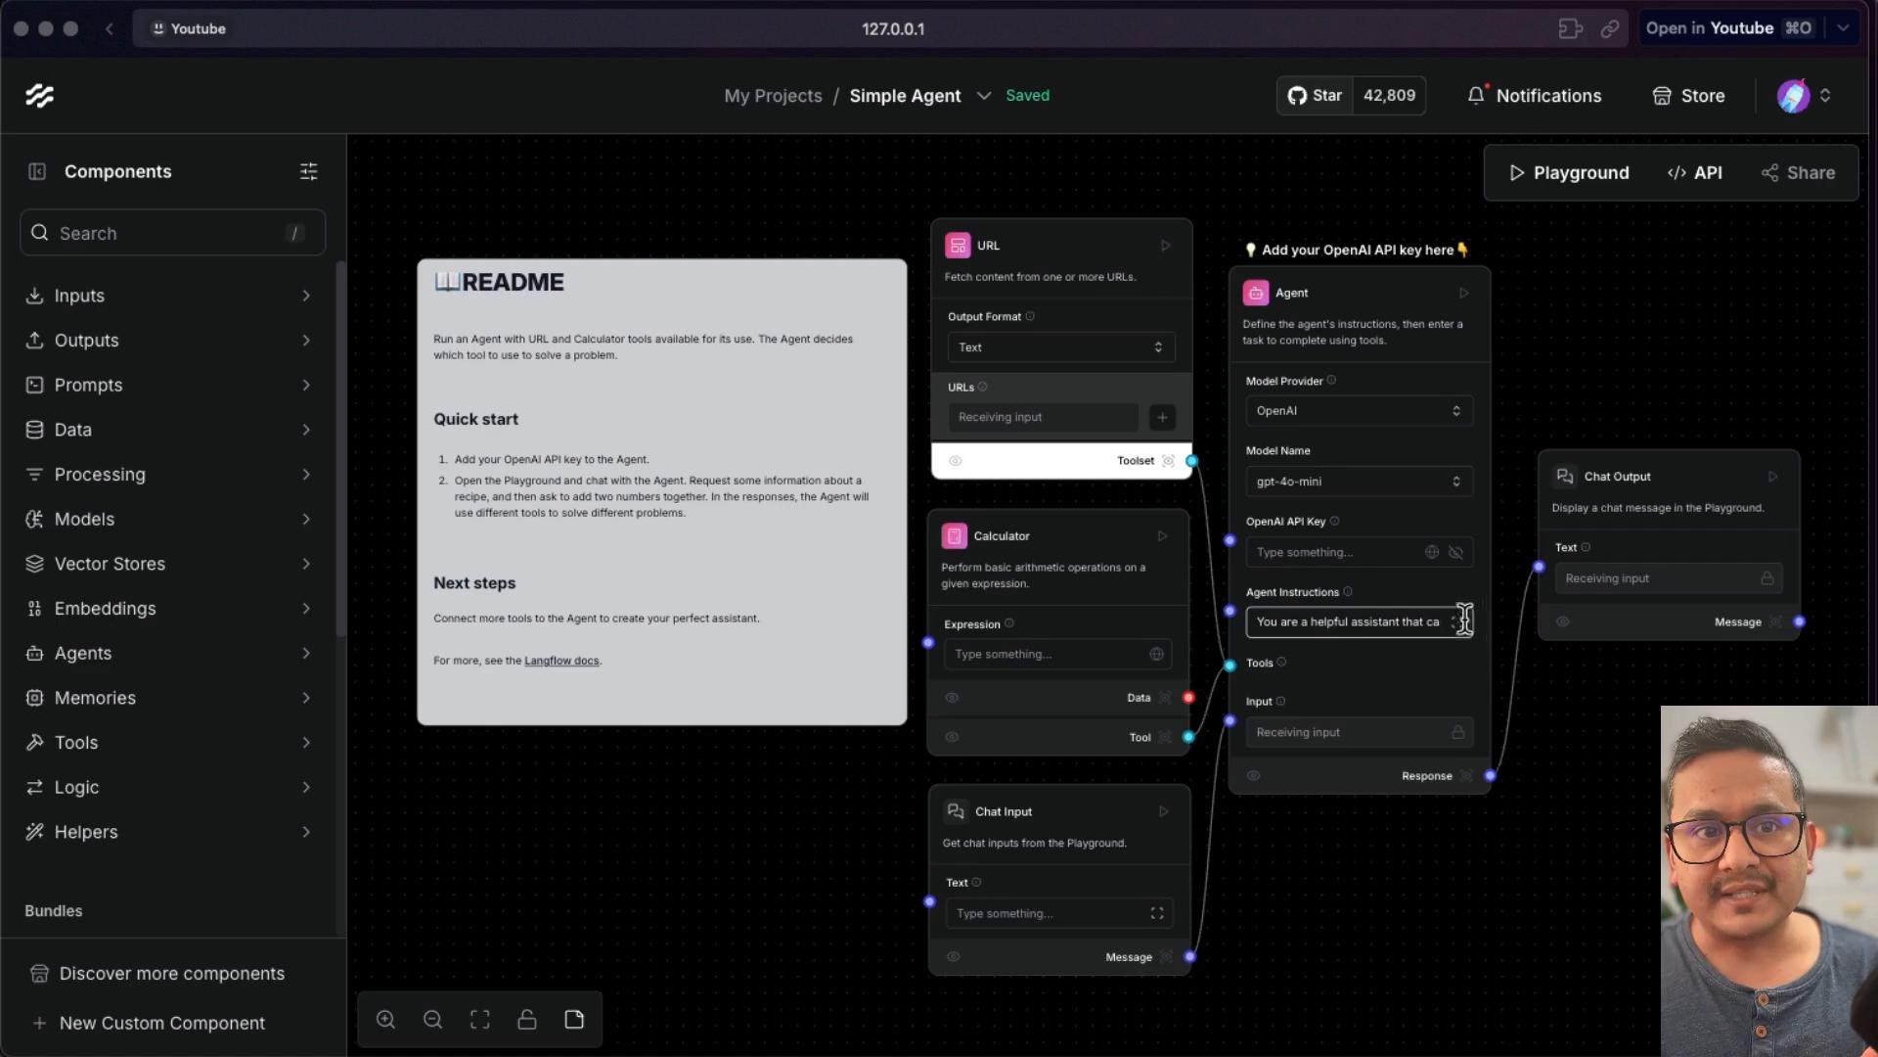
left_click(1457, 621)
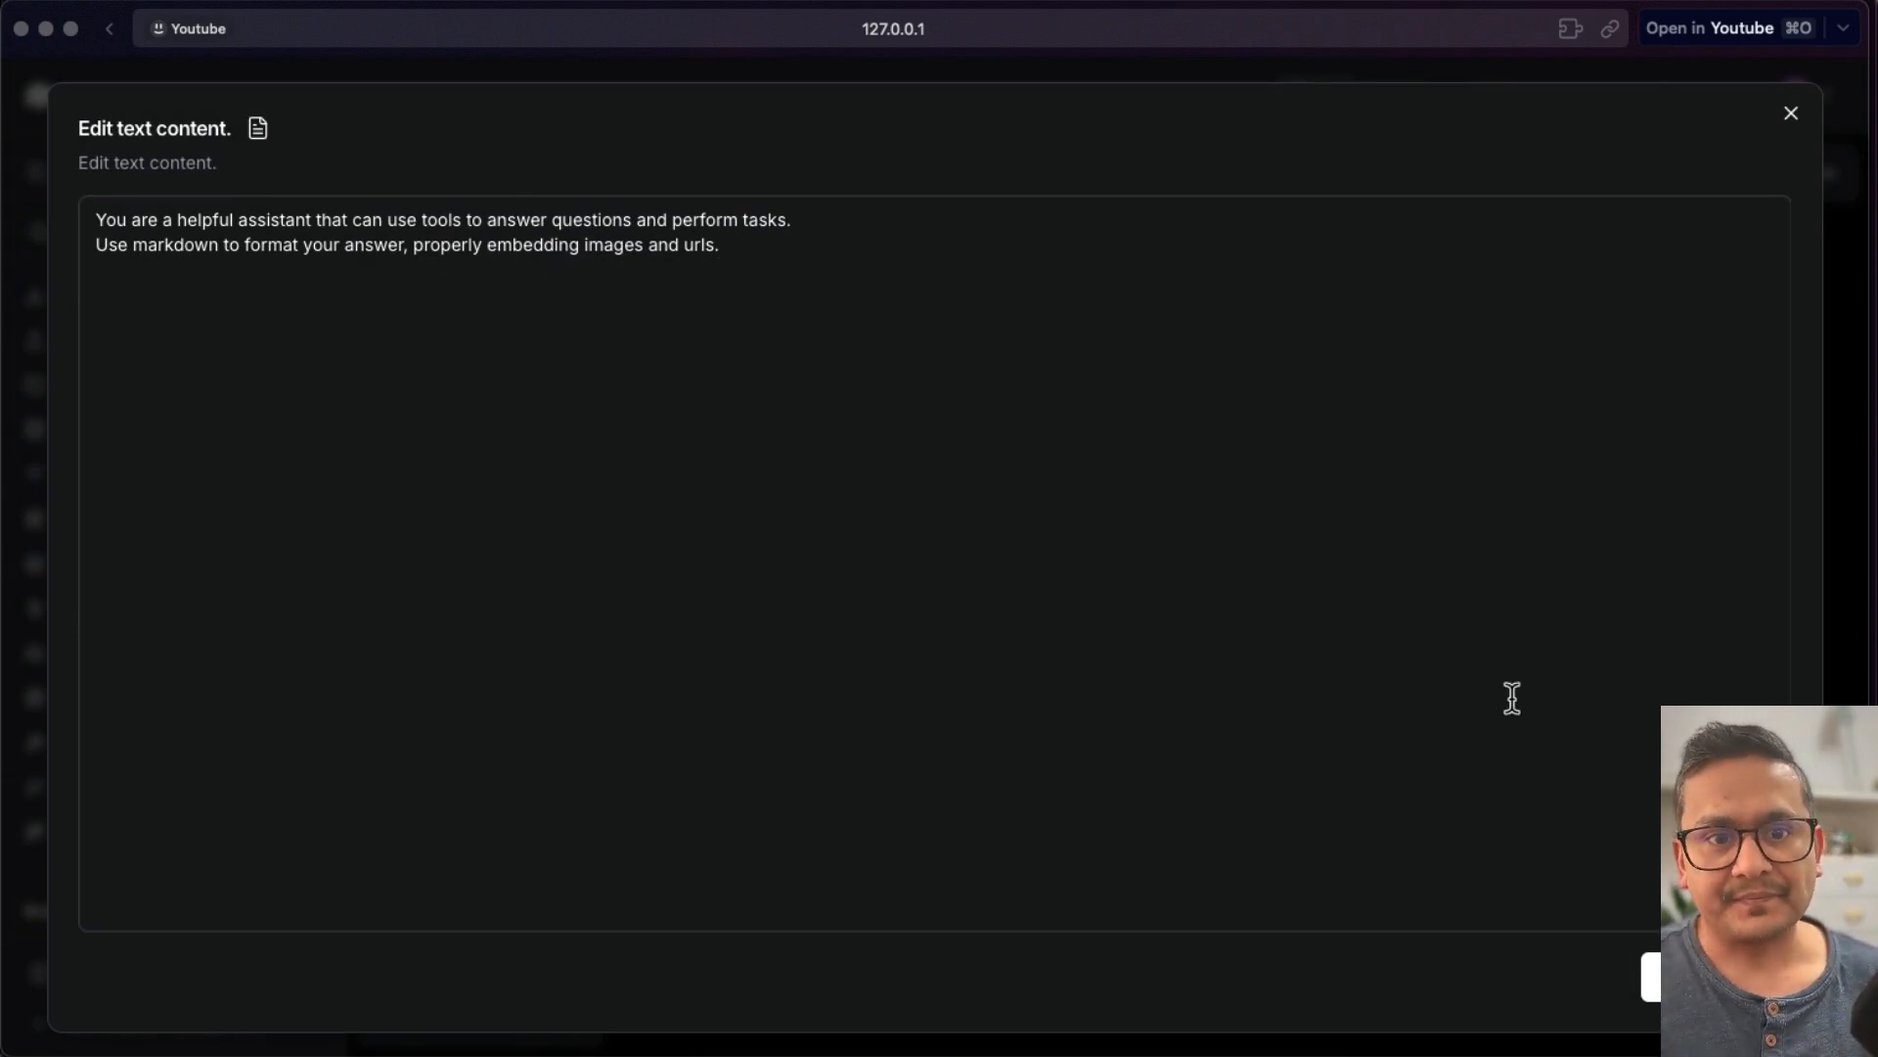
left_click(1714, 977)
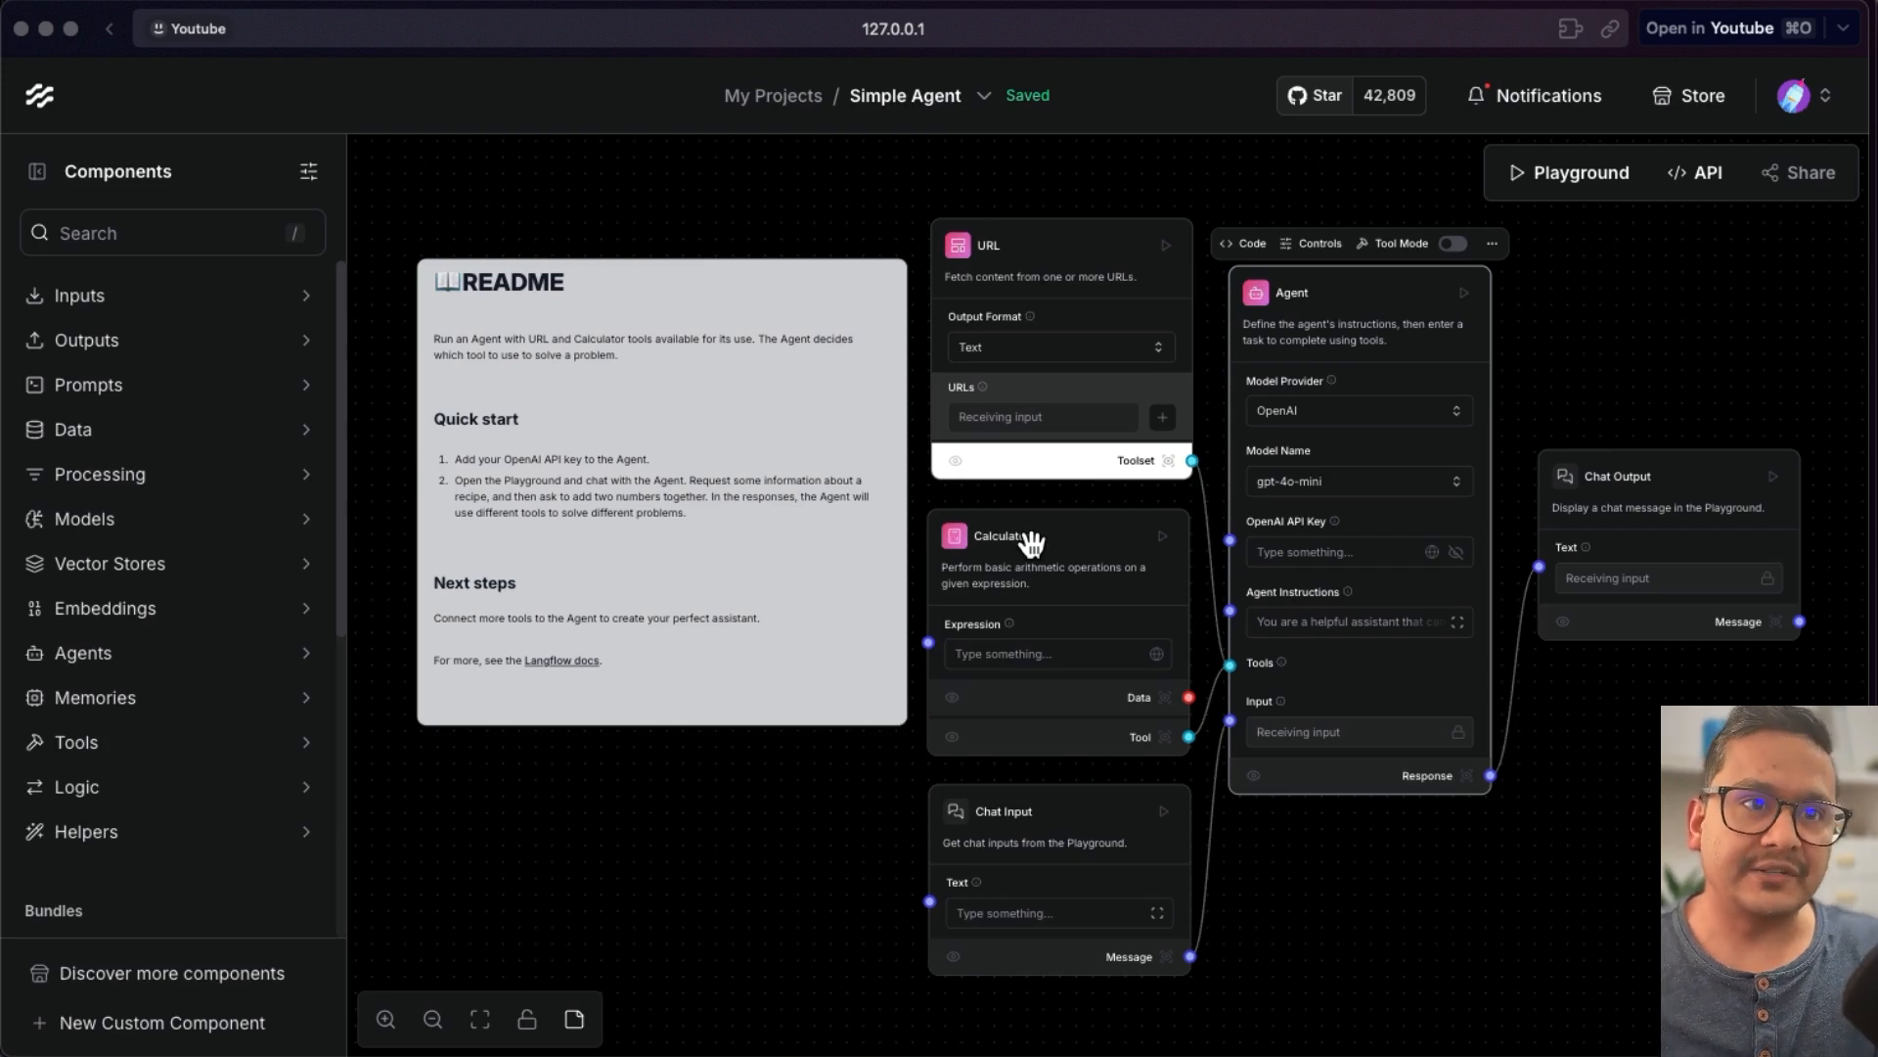
- Set the Agent's model provider to Groq and browse the available Groq models, keeping llama-3.1-8b-instant
left_click(1306, 415)
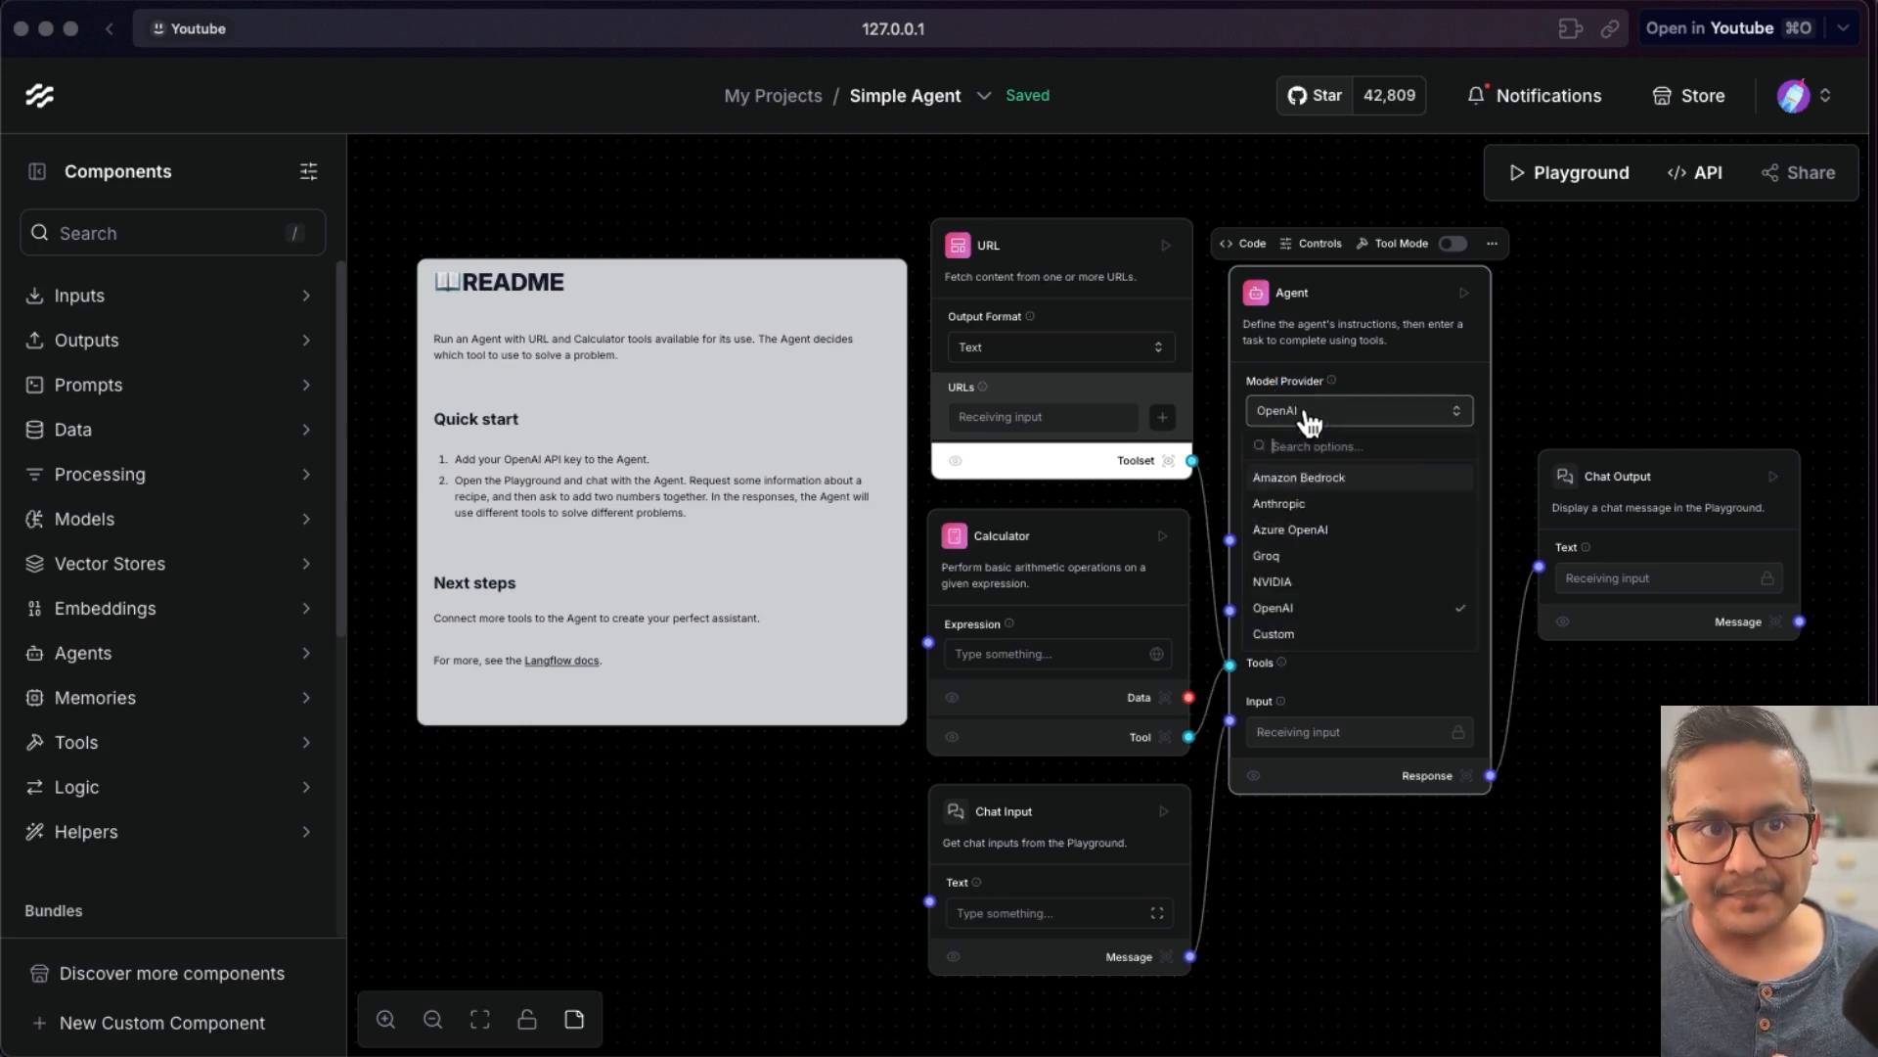
left_click(1293, 556)
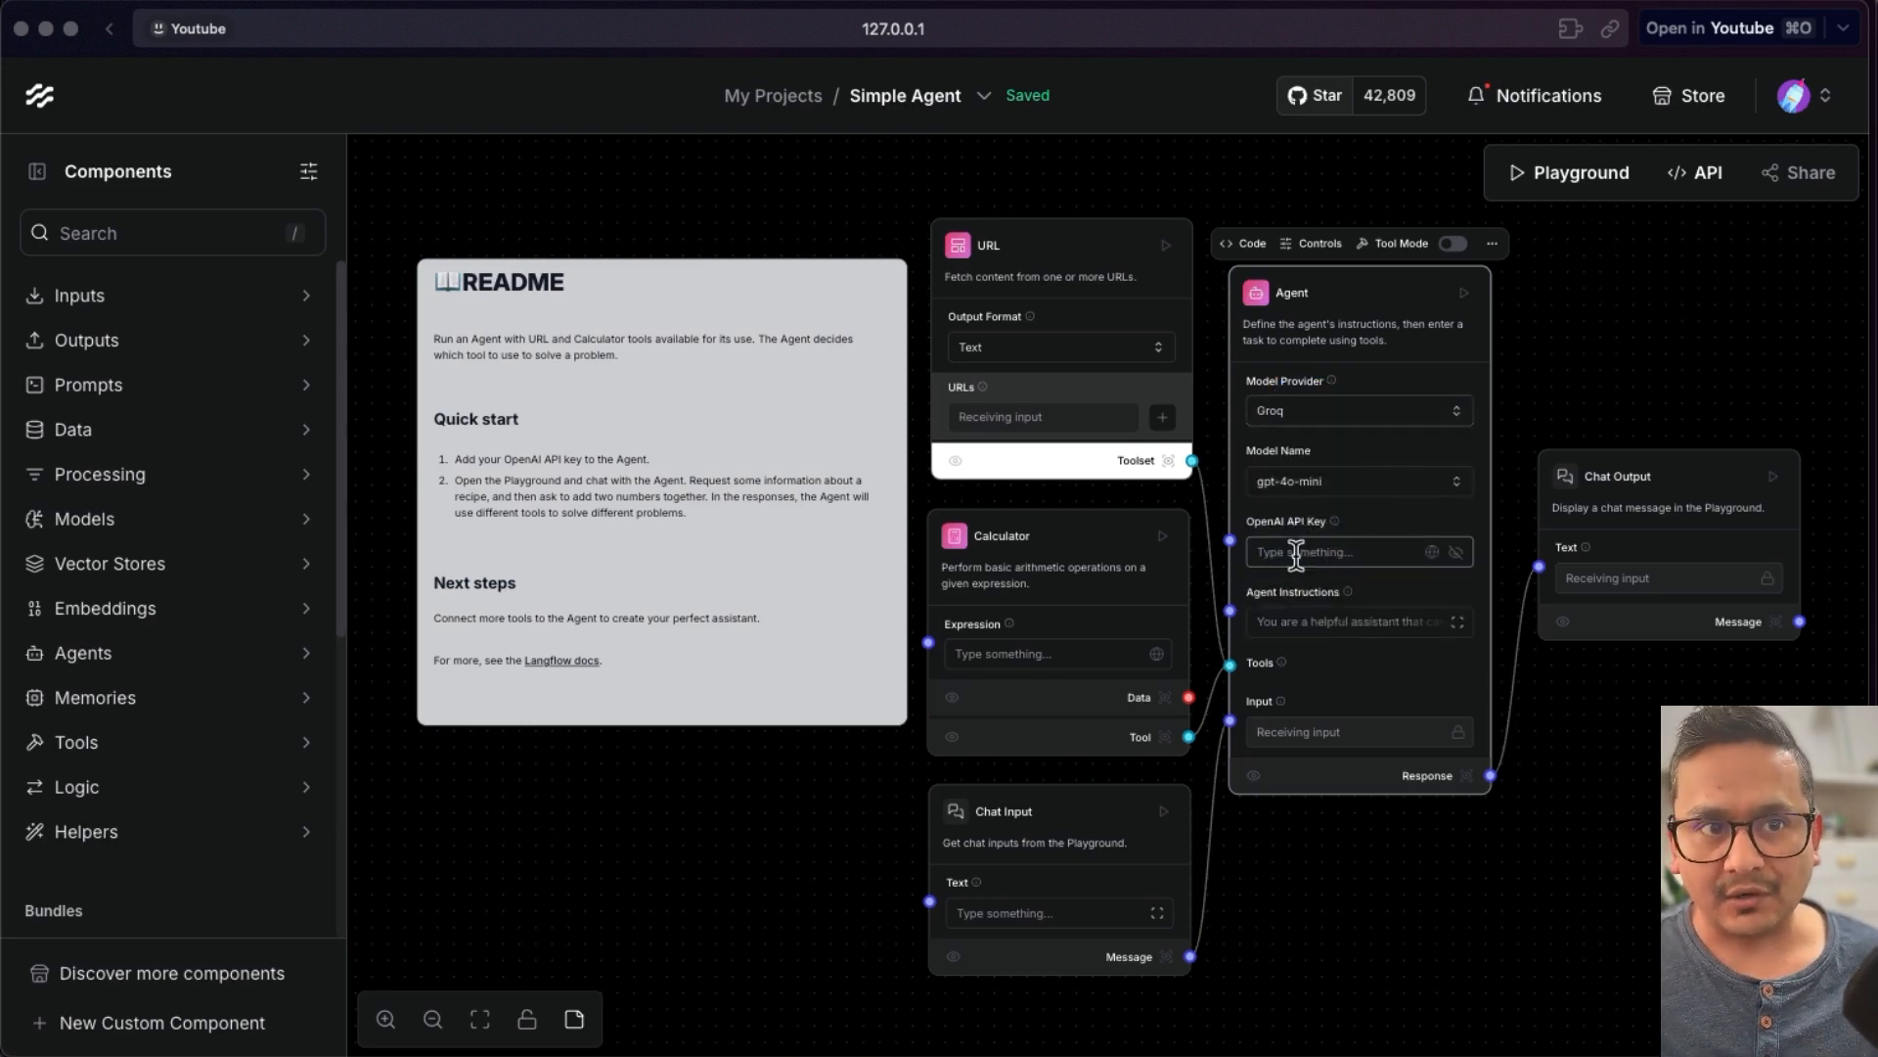
left_click(1342, 494)
scroll(1340, 642, "down", 2)
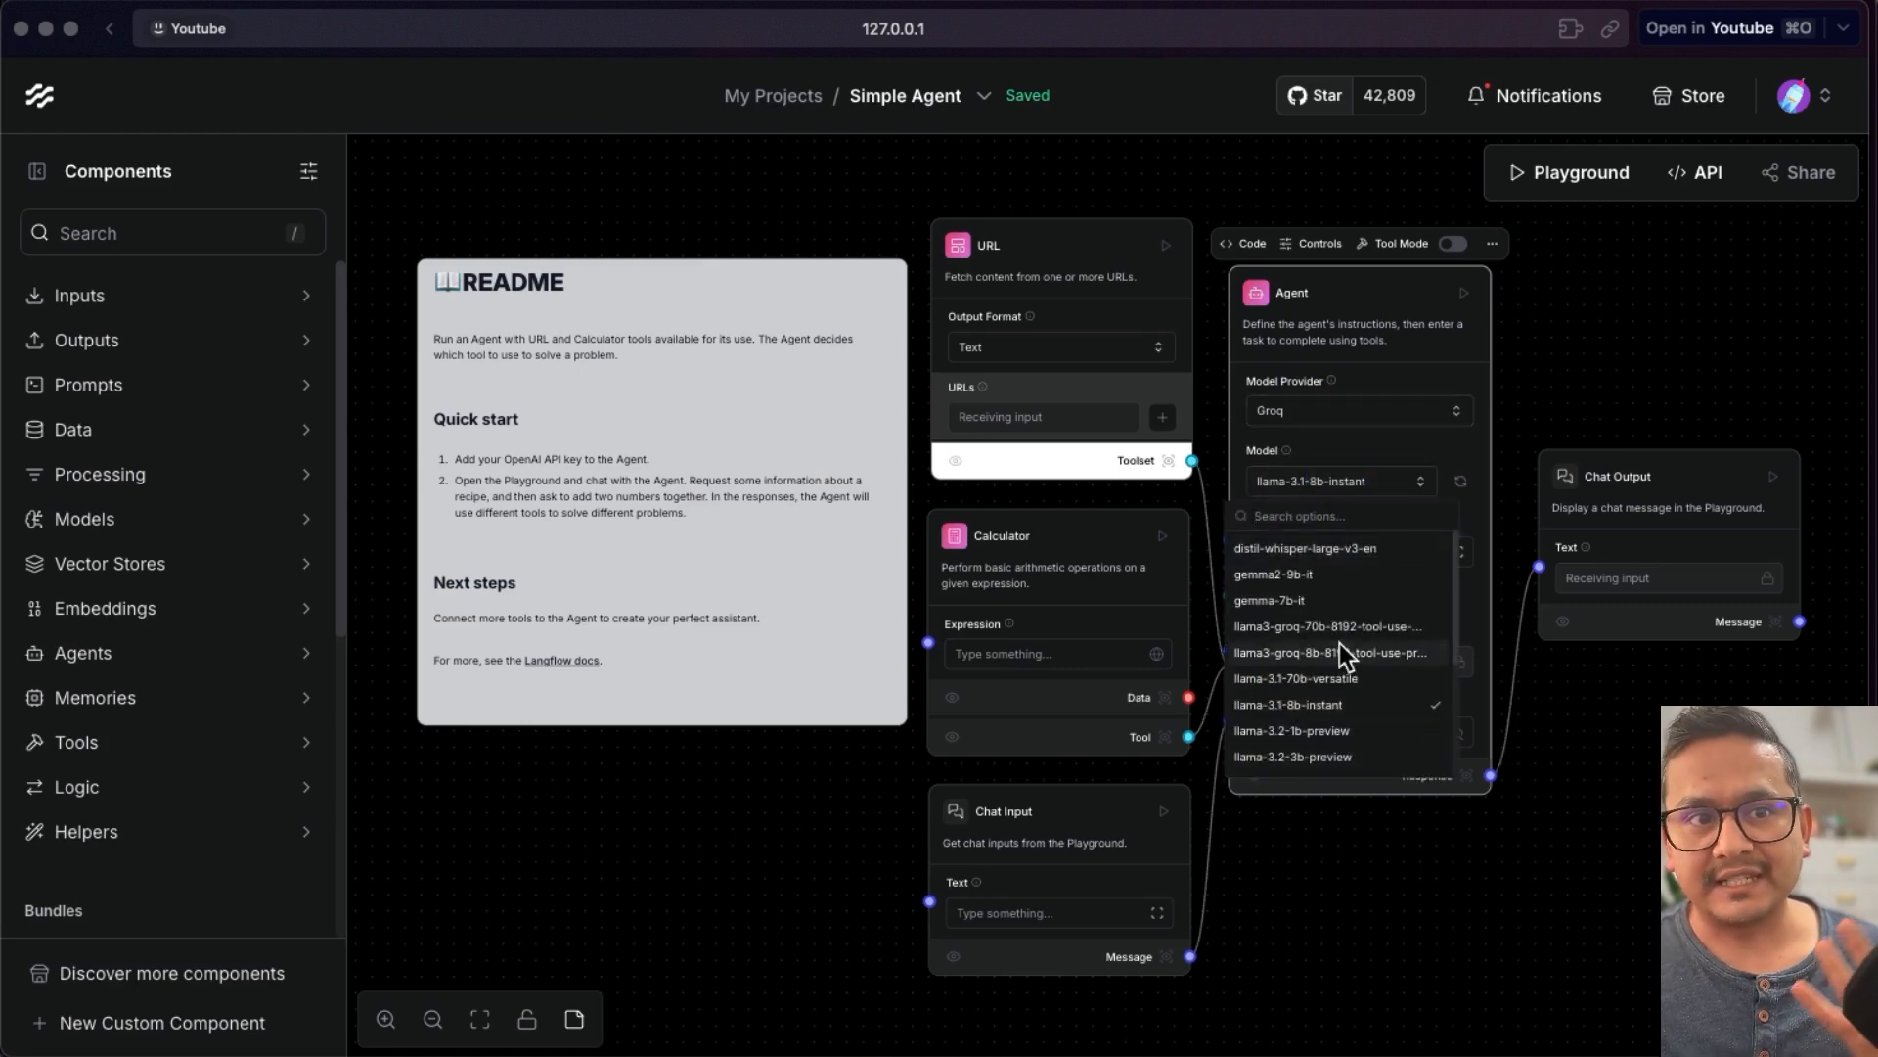
scroll(1354, 704, "down", 2)
scroll(1354, 704, "up", 3)
left_click(1561, 880)
- Copy the new API key from the GroqCloud console and paste it into the Agent's Groq API Key field
left_click(1301, 733)
left_click_drag(519, 4, 537, 14)
left_click(536, 5)
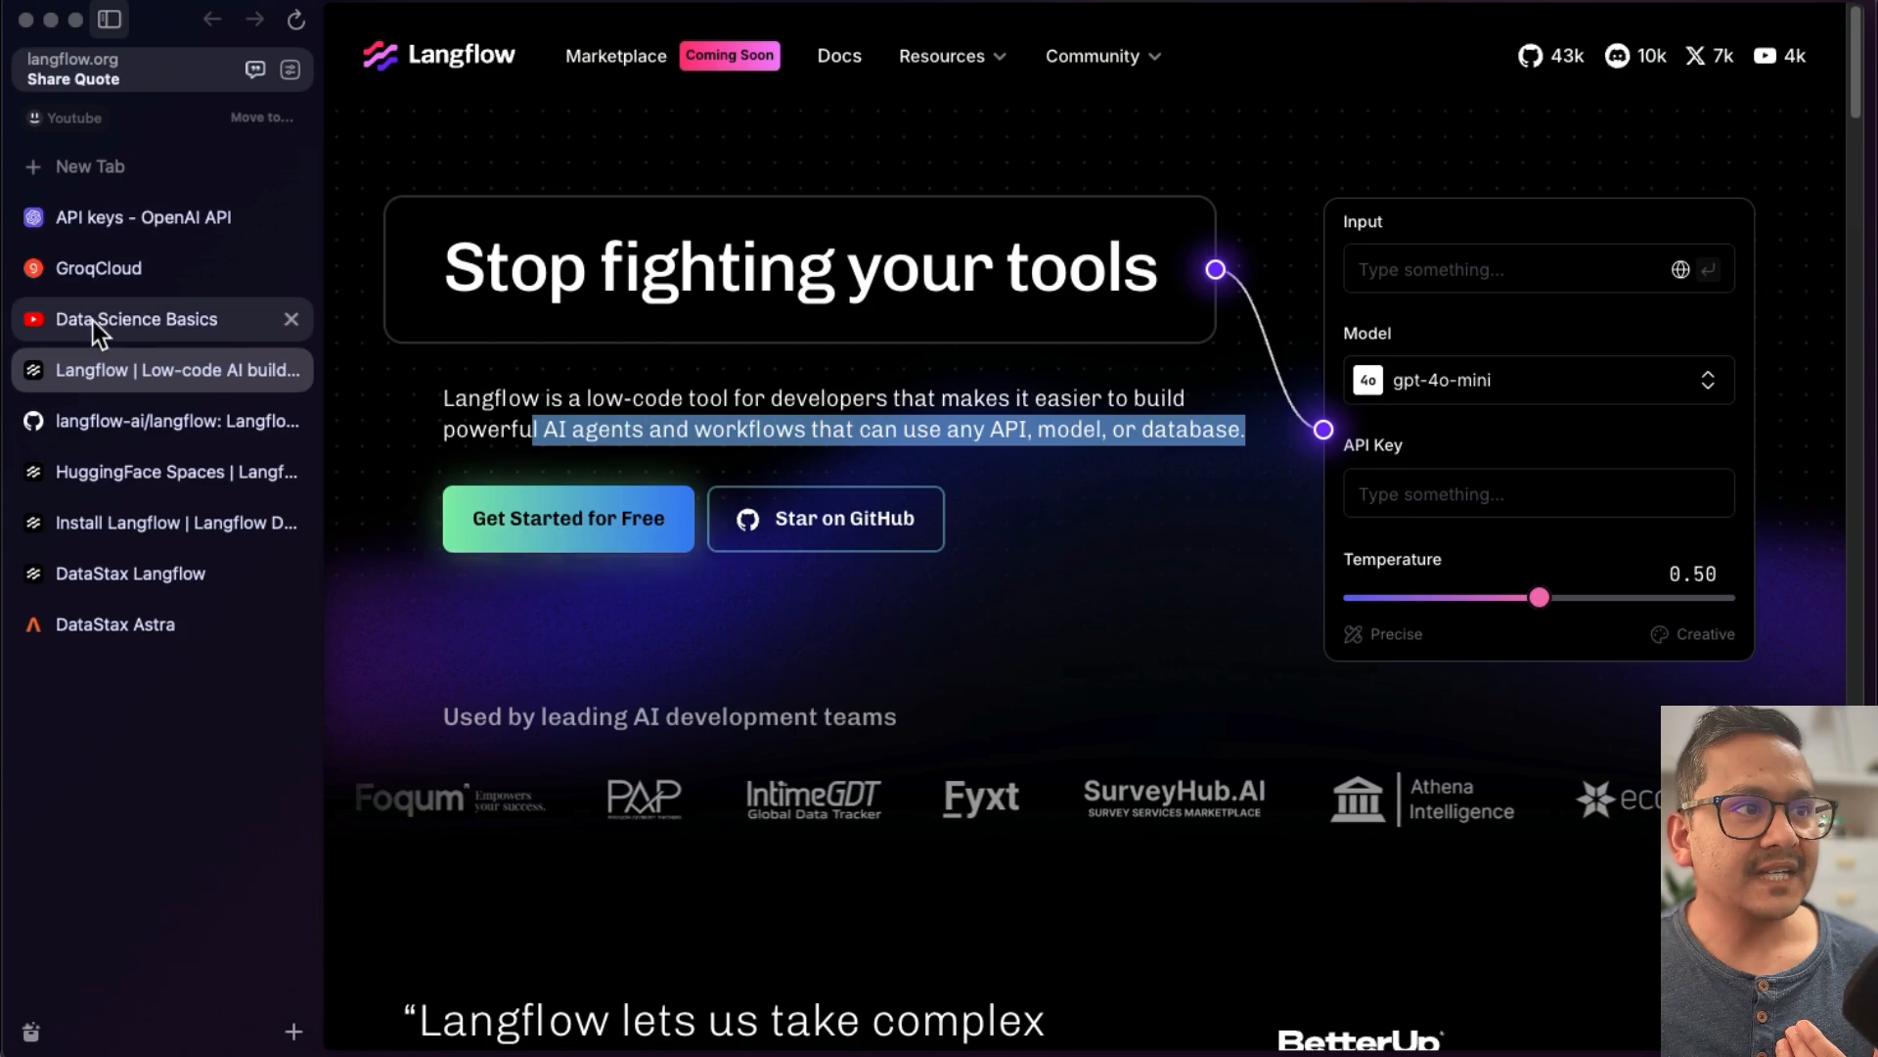
left_click(114, 277)
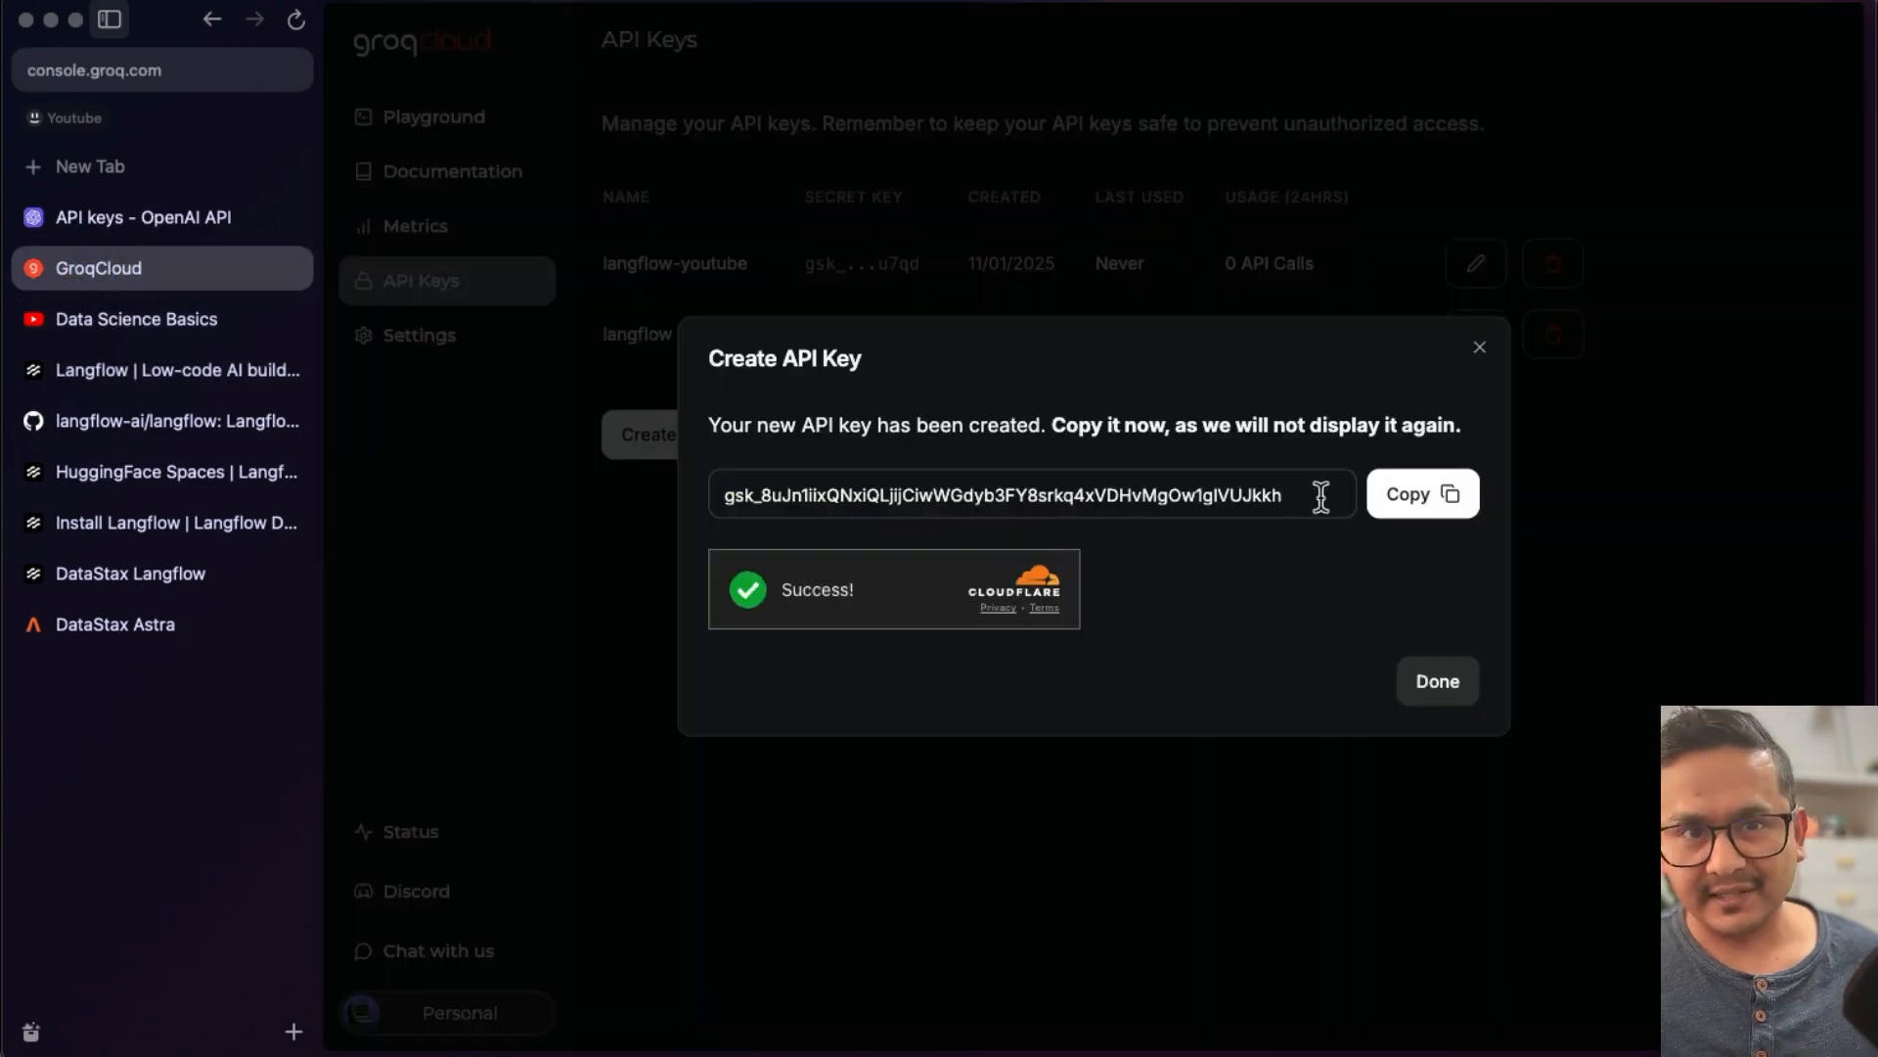
left_click(1426, 501)
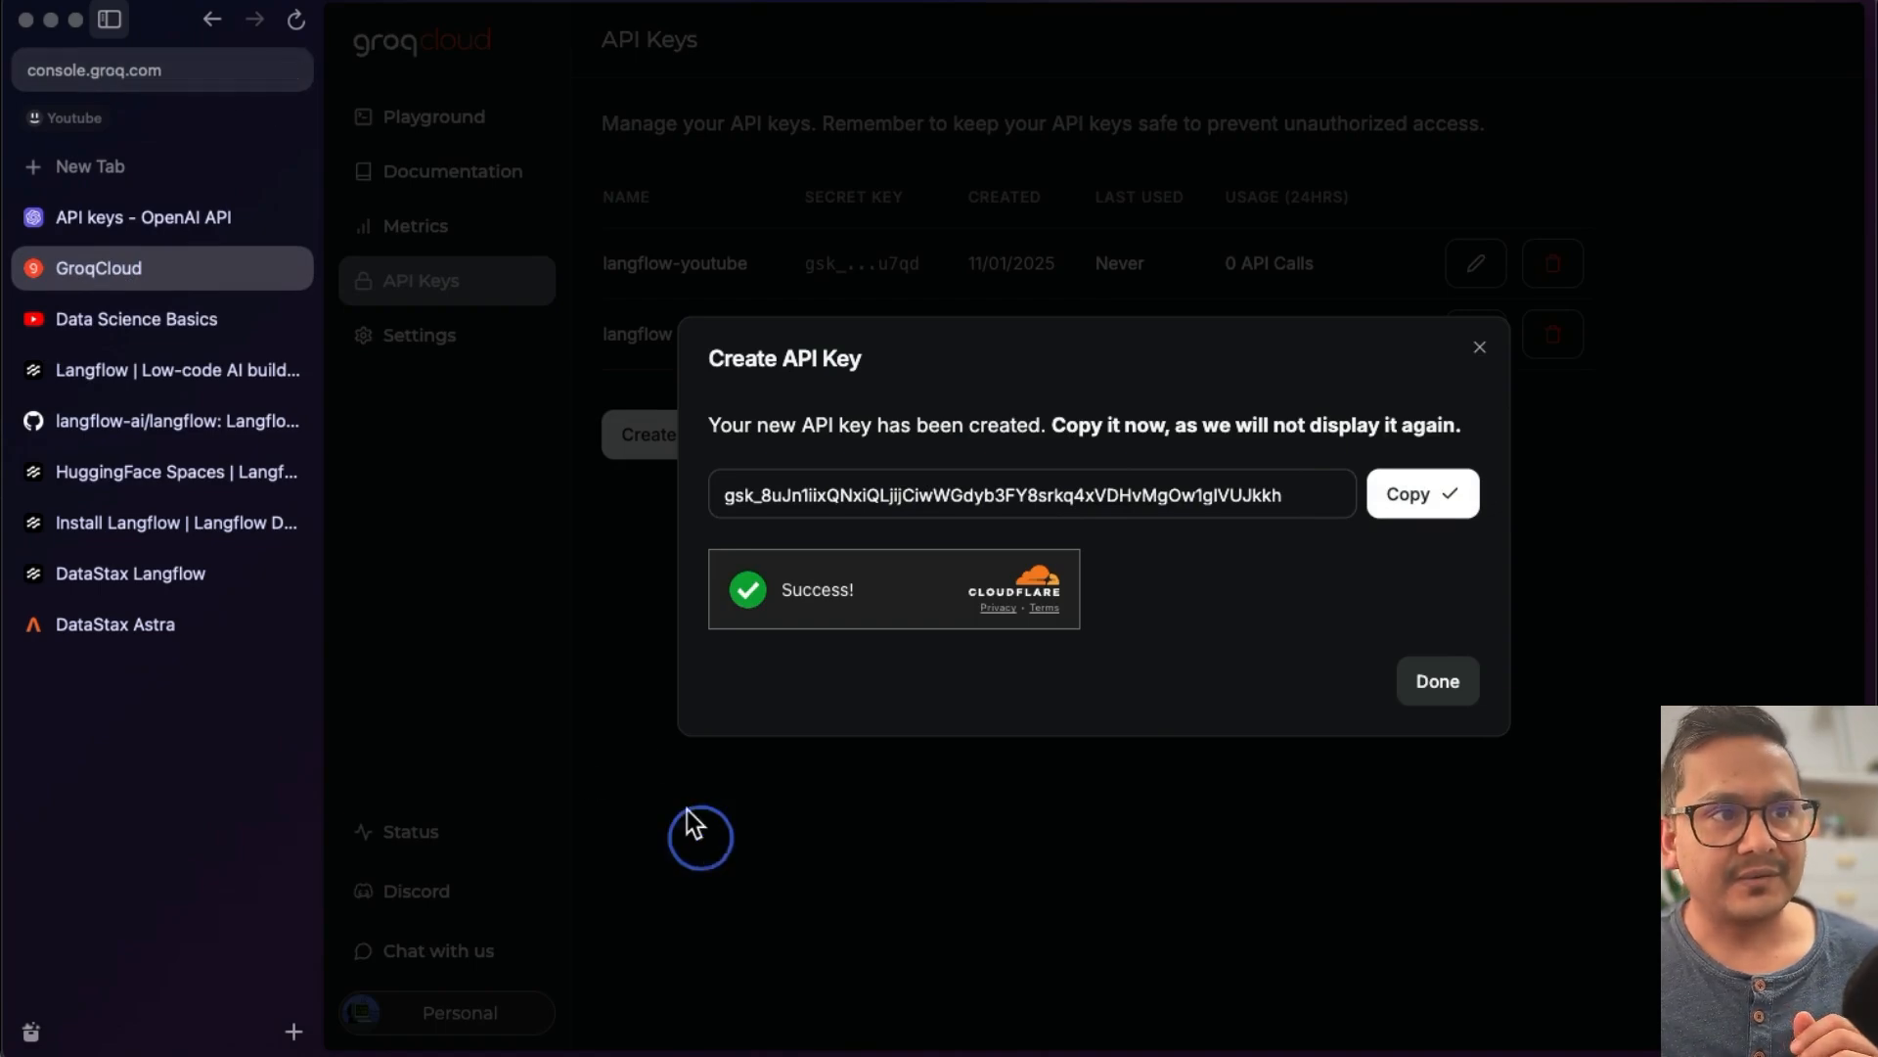
left_click(1438, 684)
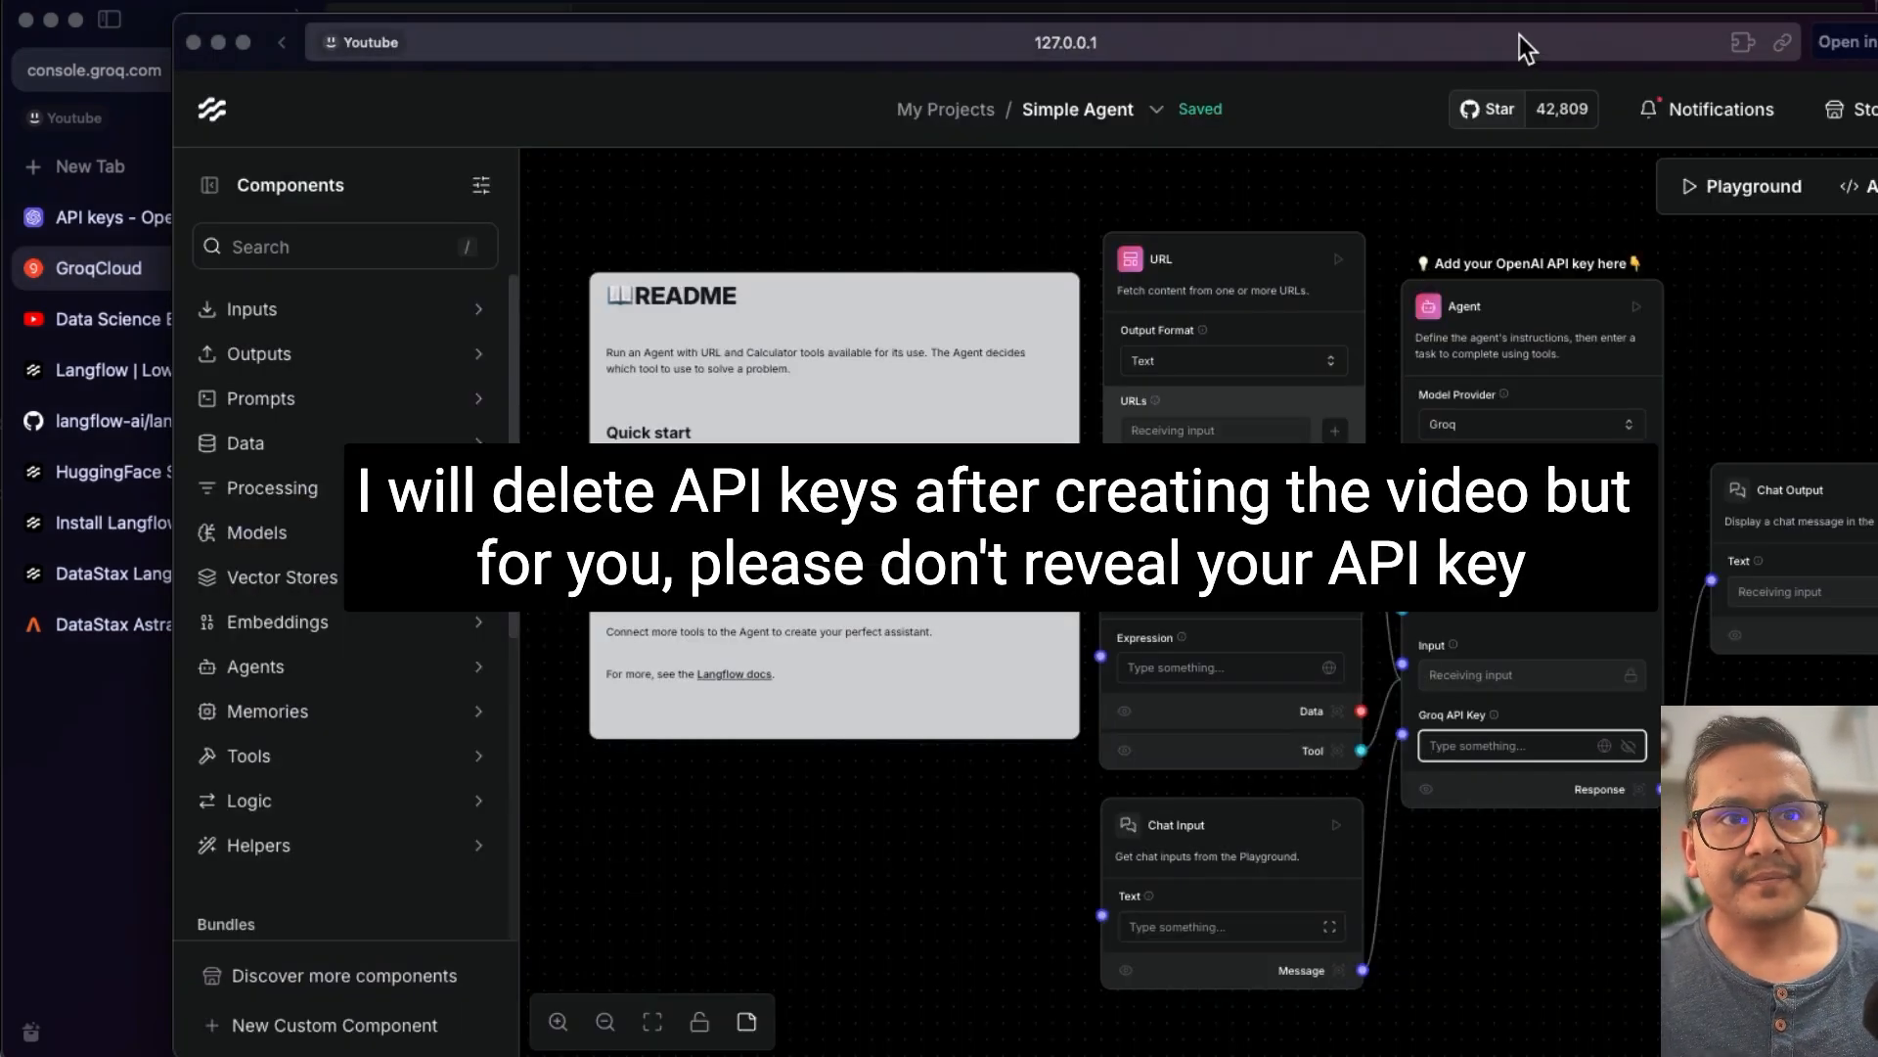
left_click_drag(1517, 50, 1399, 44)
key("super+v")
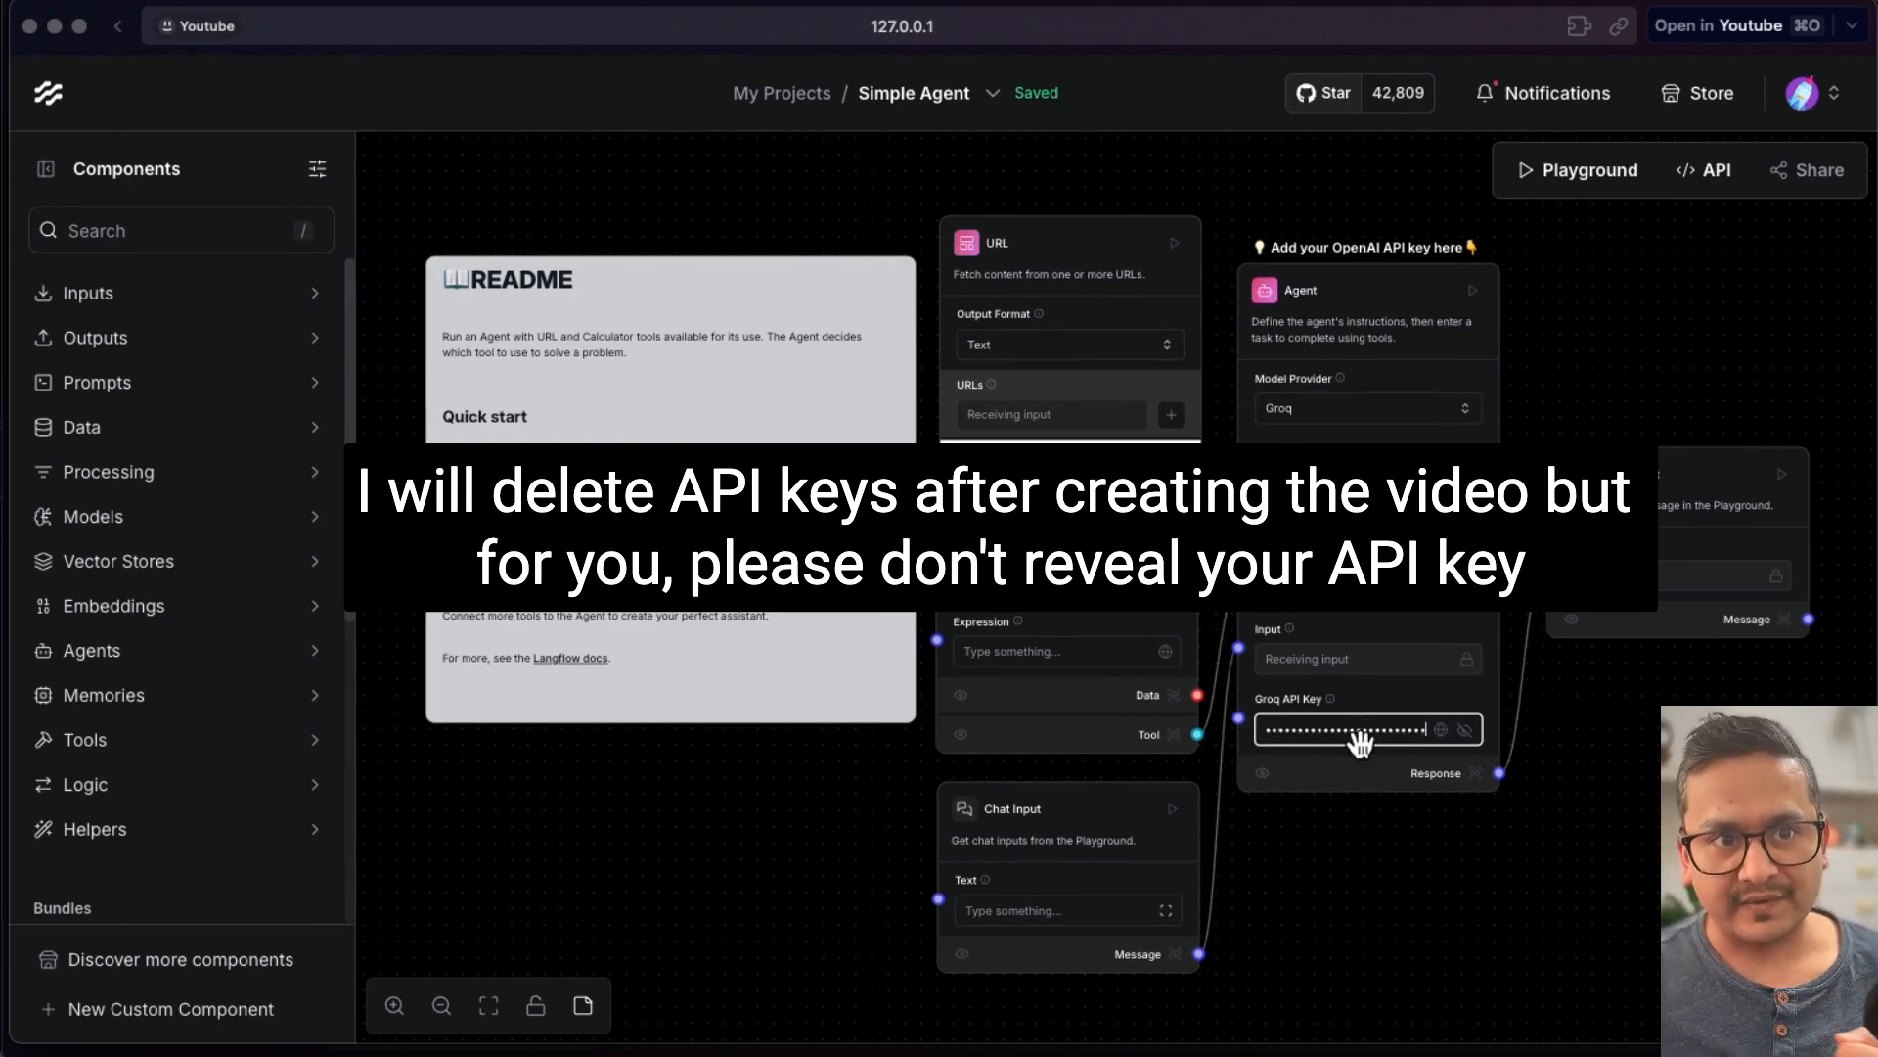
- Delete the URL component from the flow
left_click(1407, 875)
left_click(1089, 240)
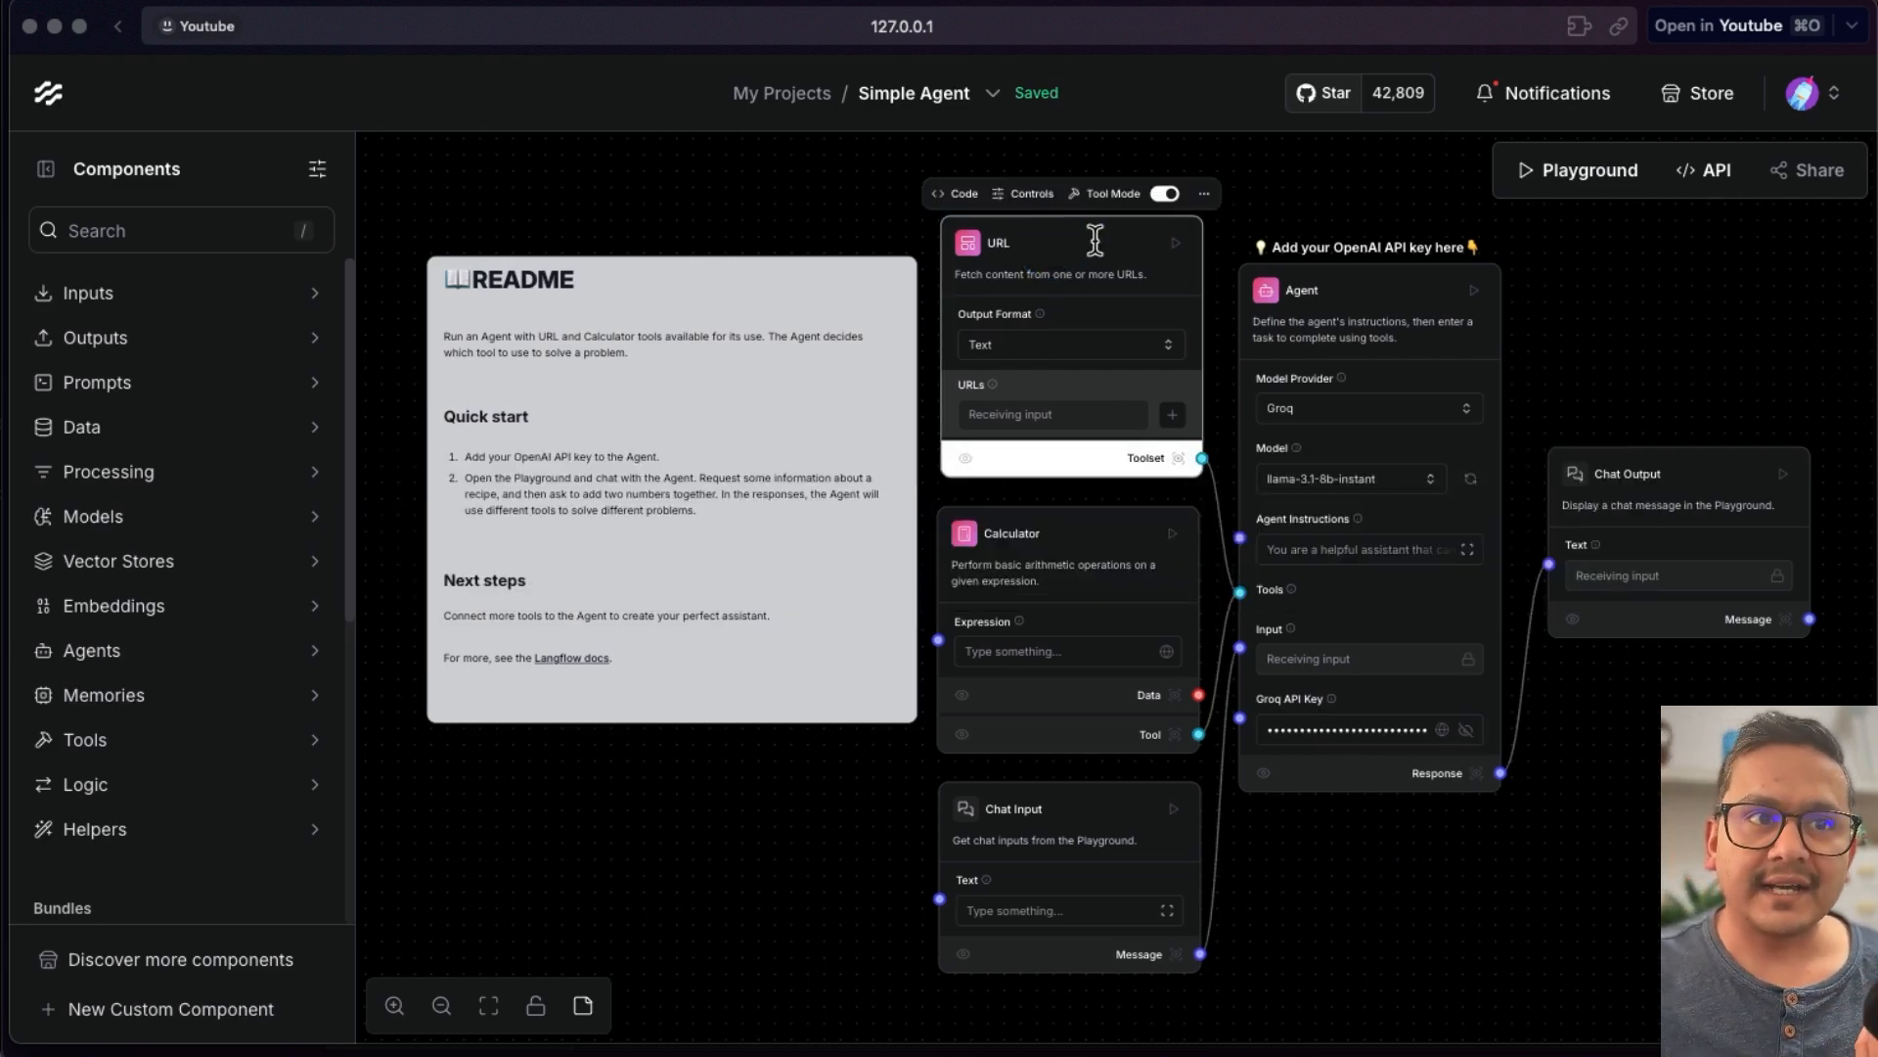
left_click(1205, 194)
left_click(1252, 521)
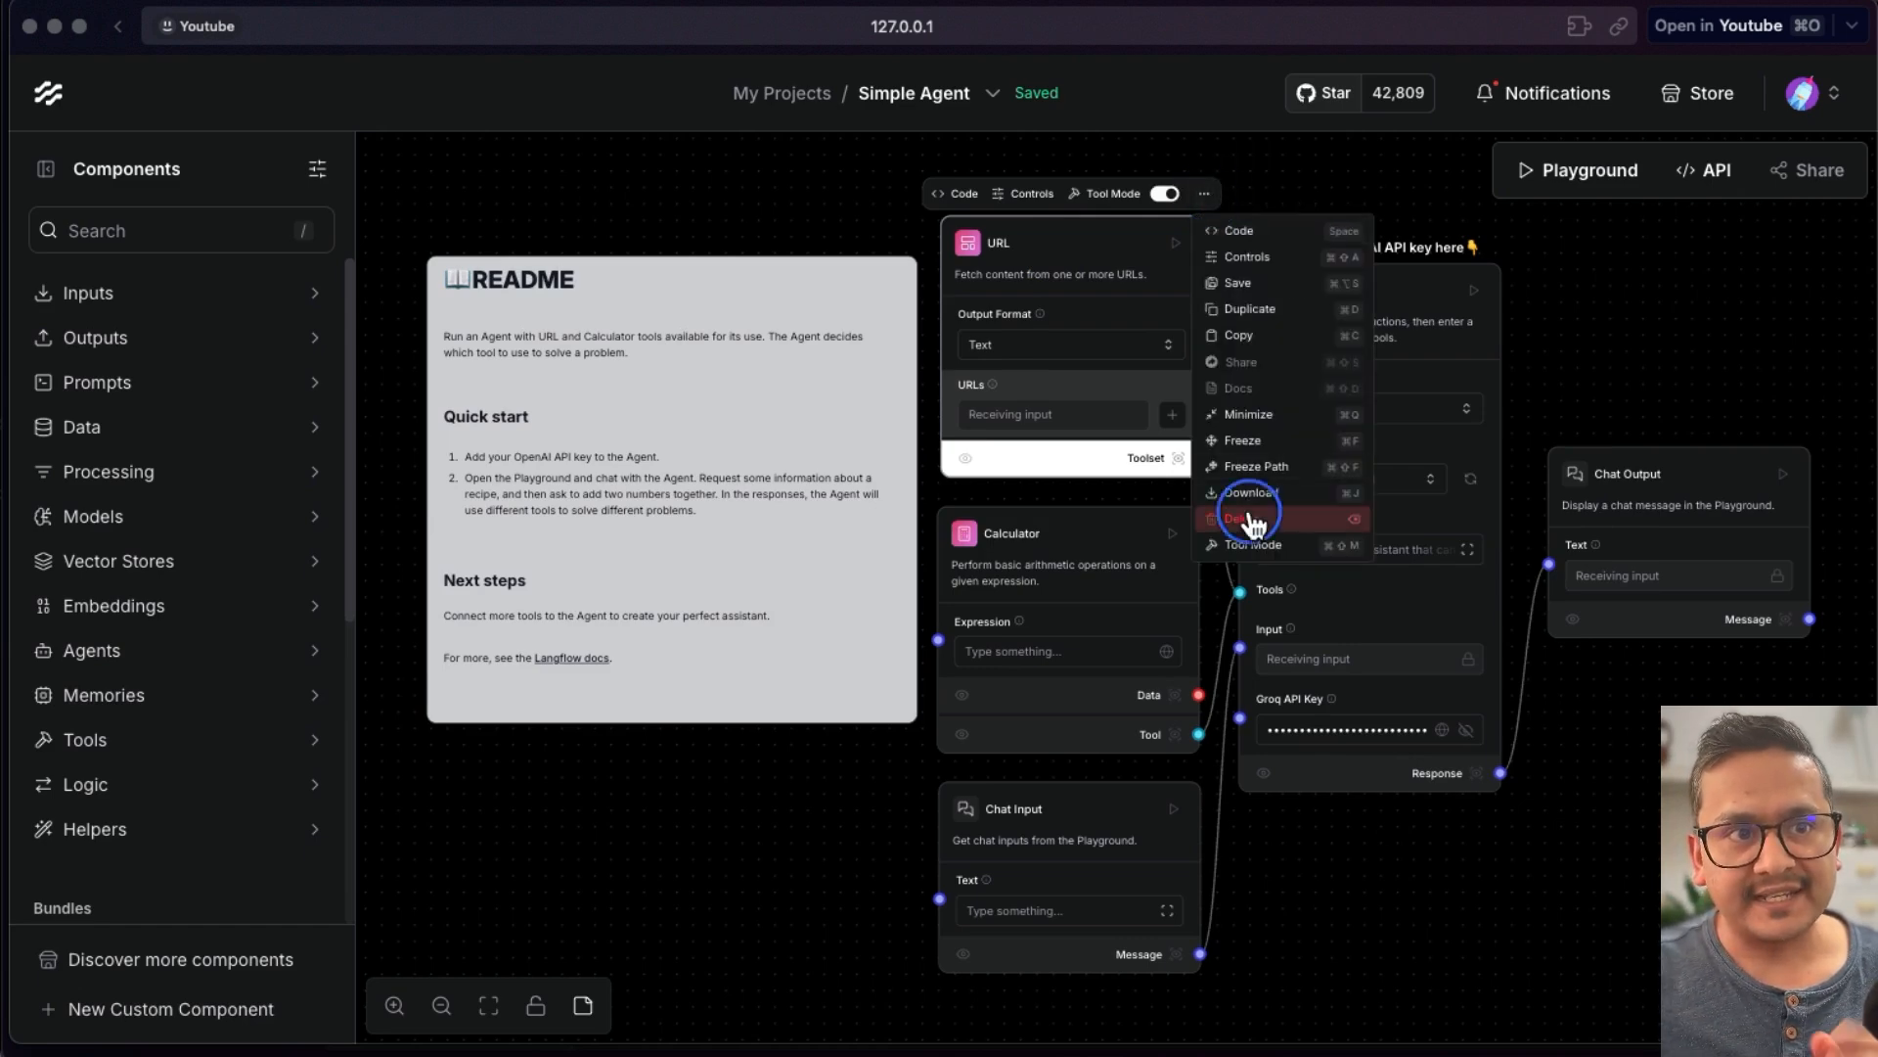
- Move the Calculator and Chat Input components upward to close the gap
left_click(1093, 528)
left_click_drag(1093, 528, 1092, 494)
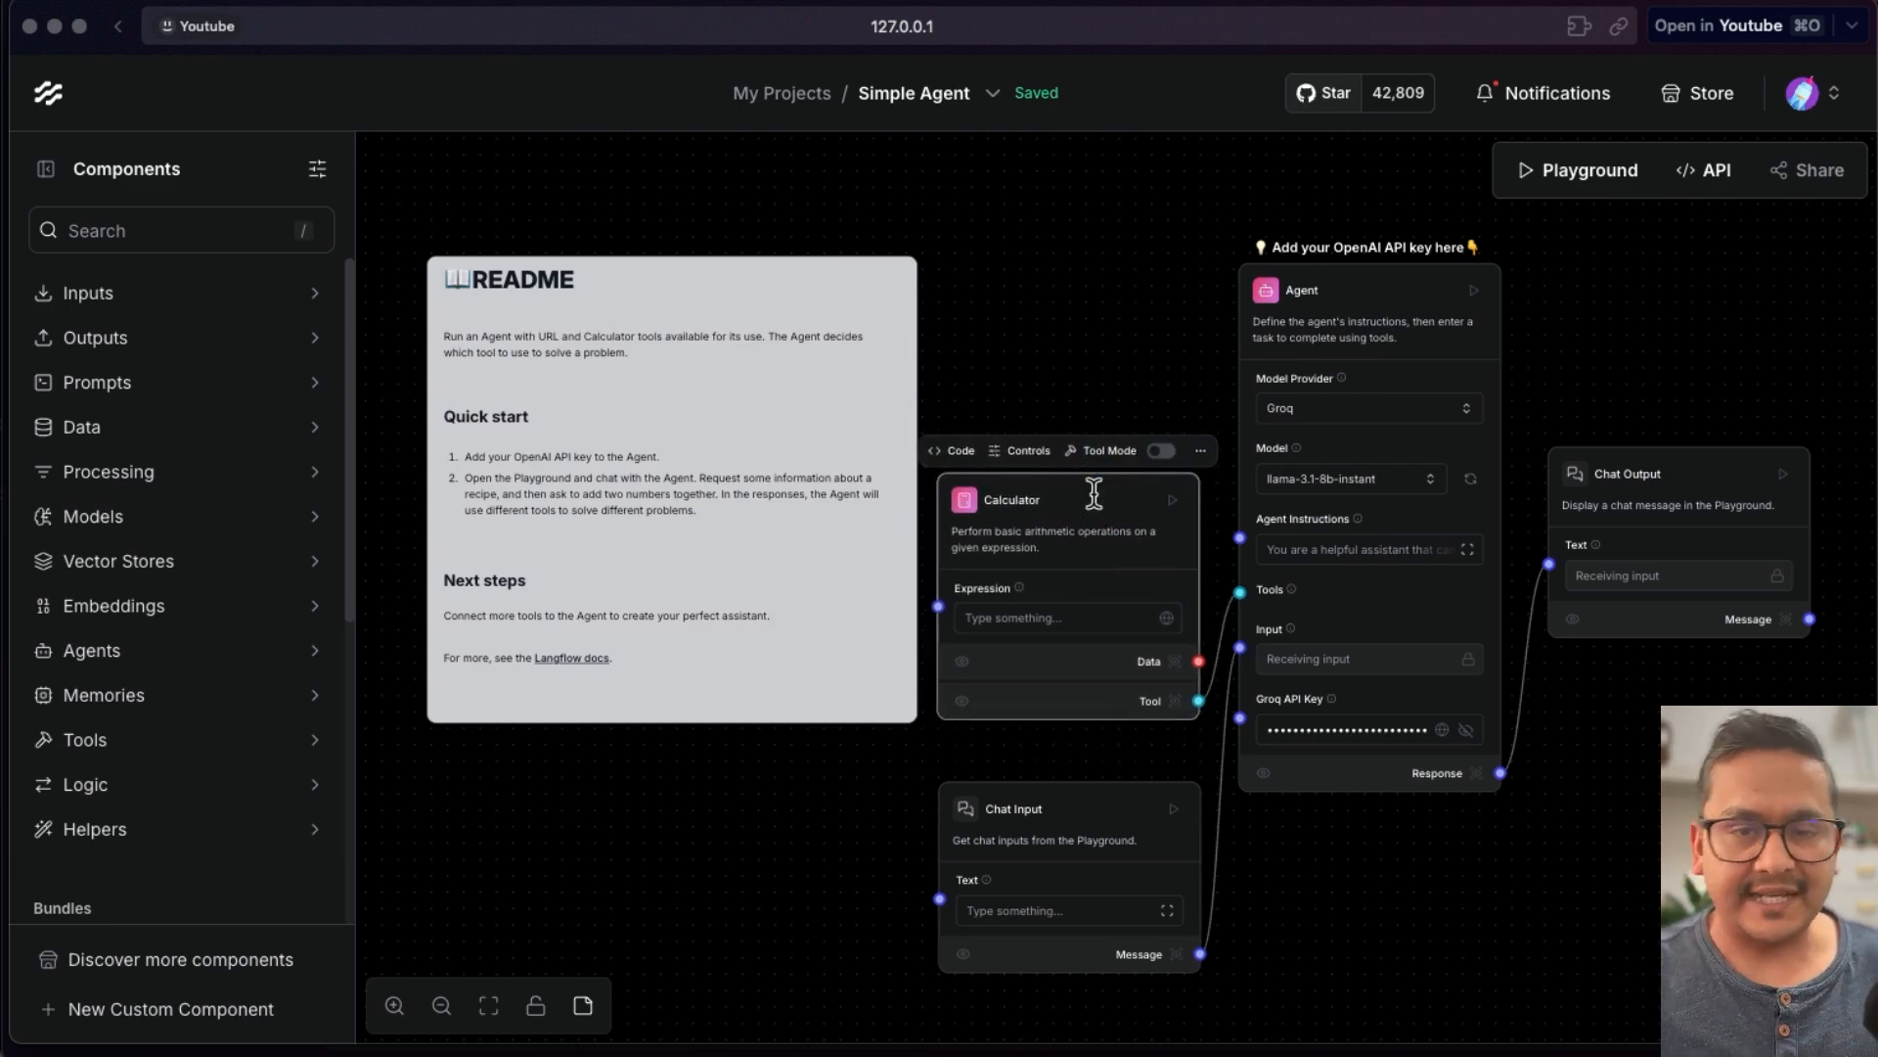
left_click_drag(1082, 793, 1082, 759)
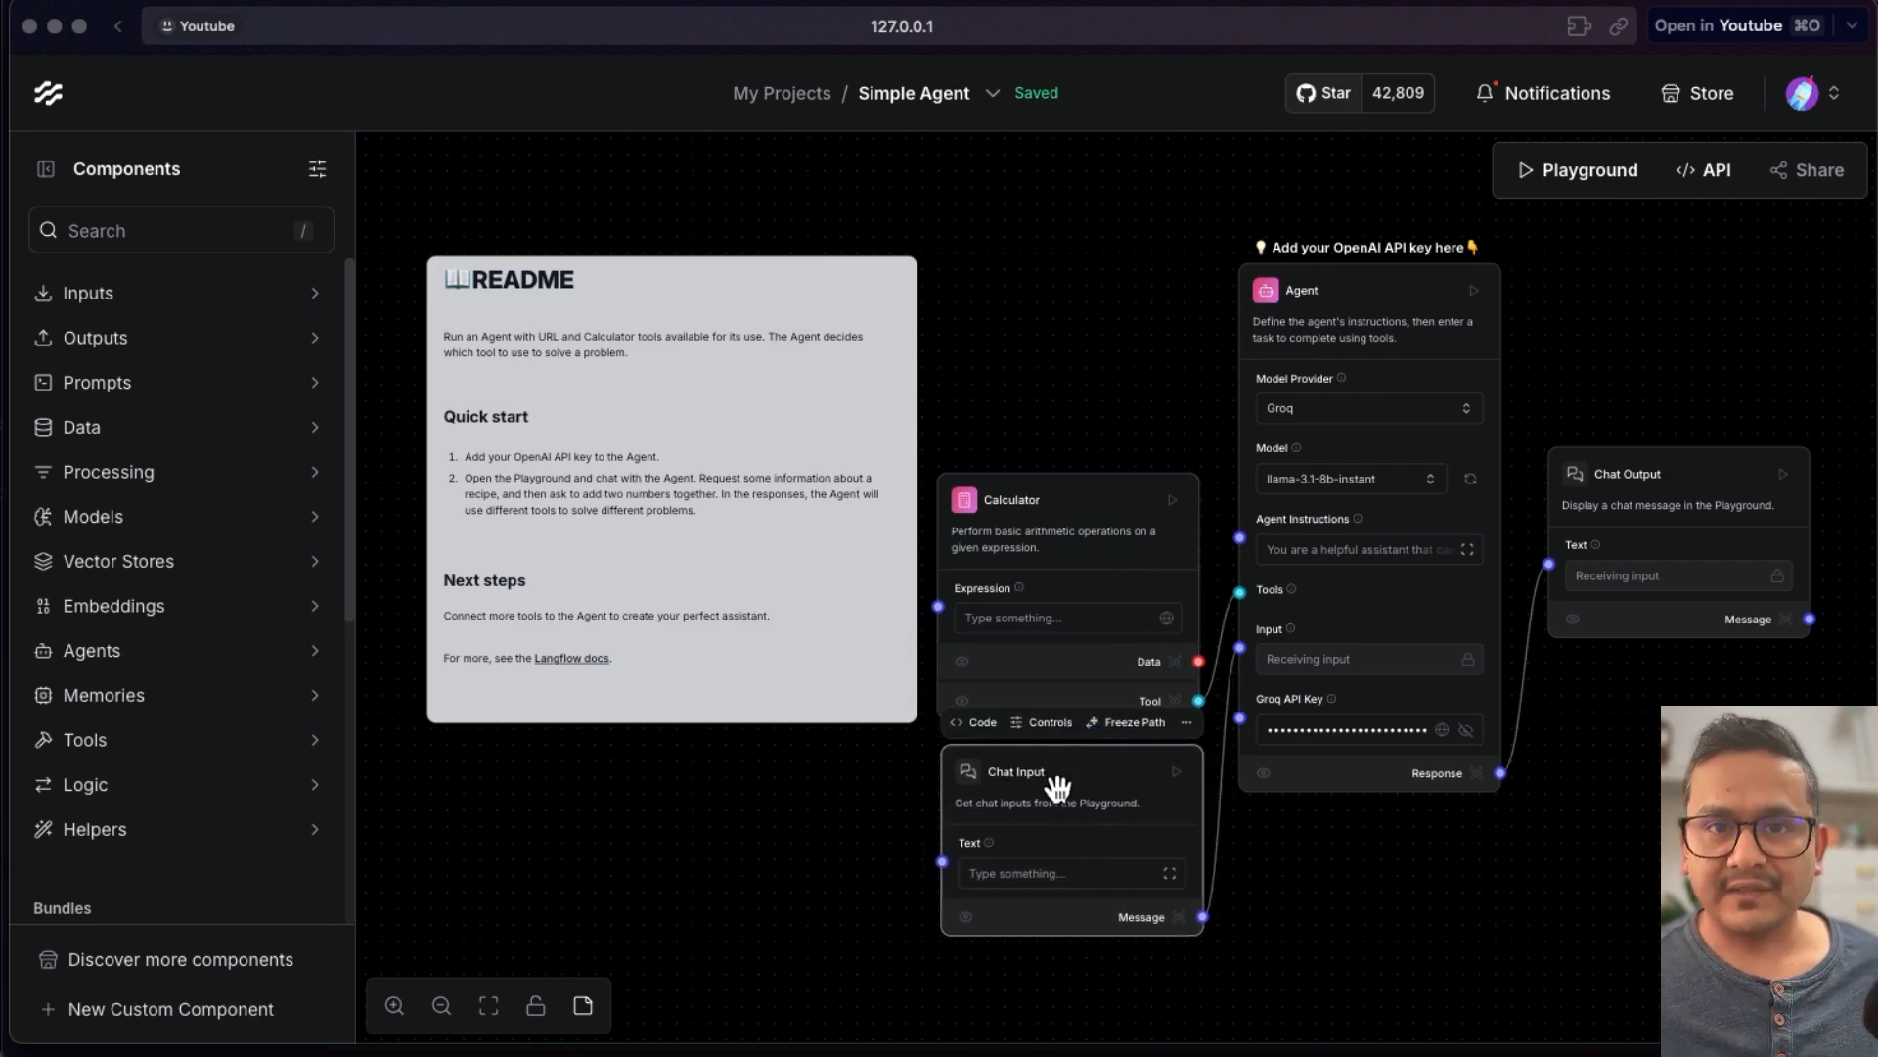
left_click(1093, 499)
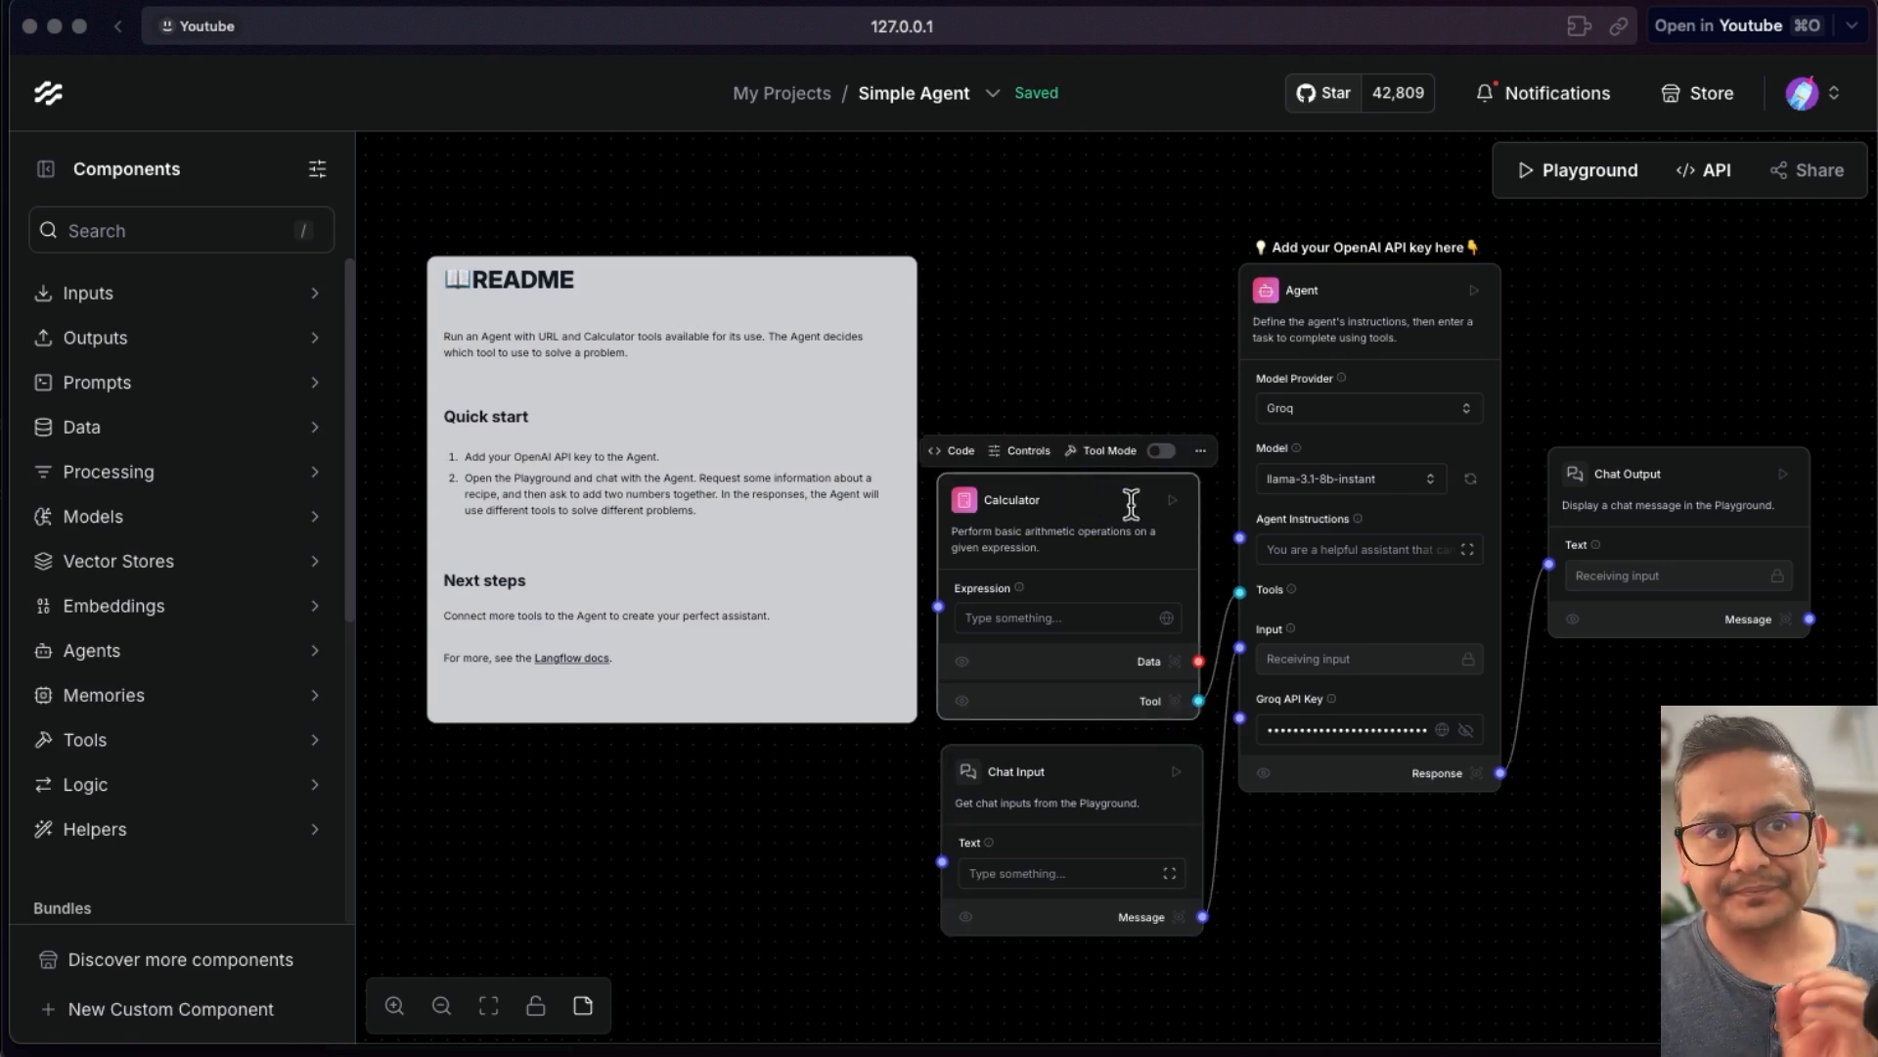
- Open the Agent component's Python code, scroll through it, close the editor and decline saving the password
left_click(1367, 279)
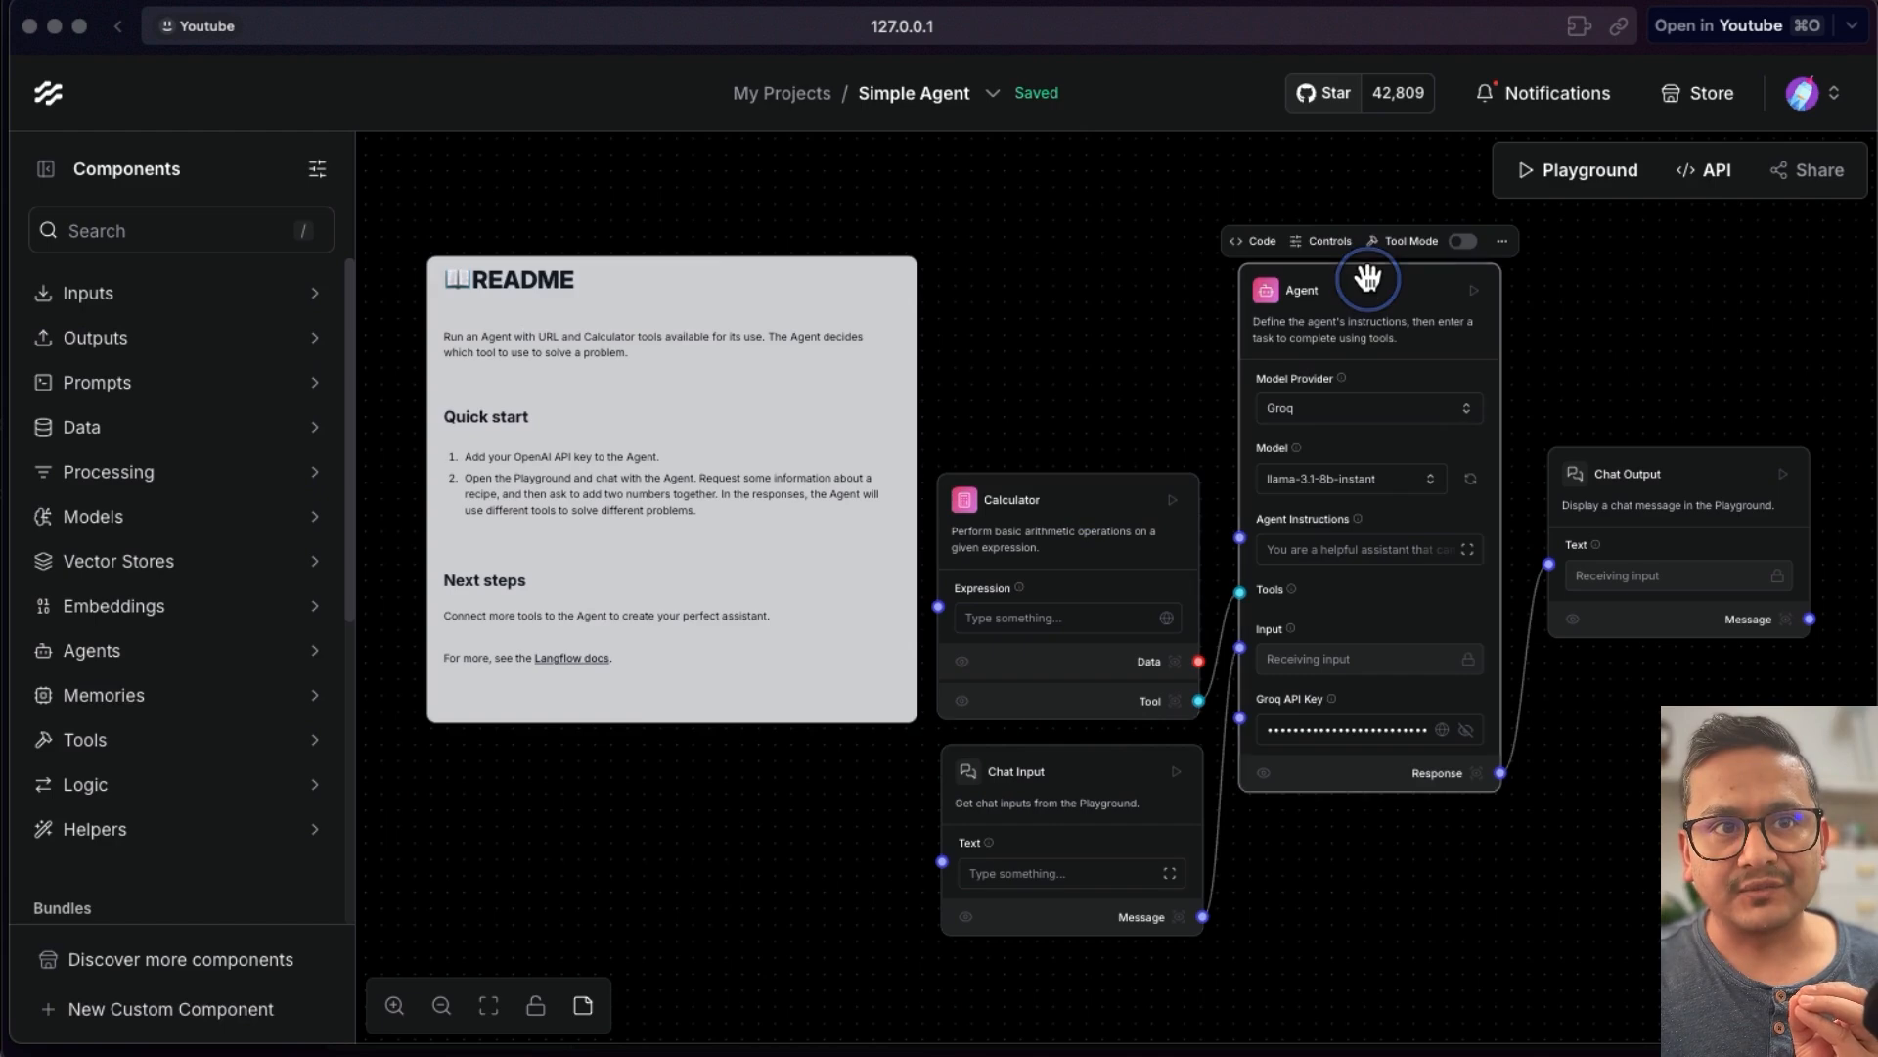
left_click(1254, 241)
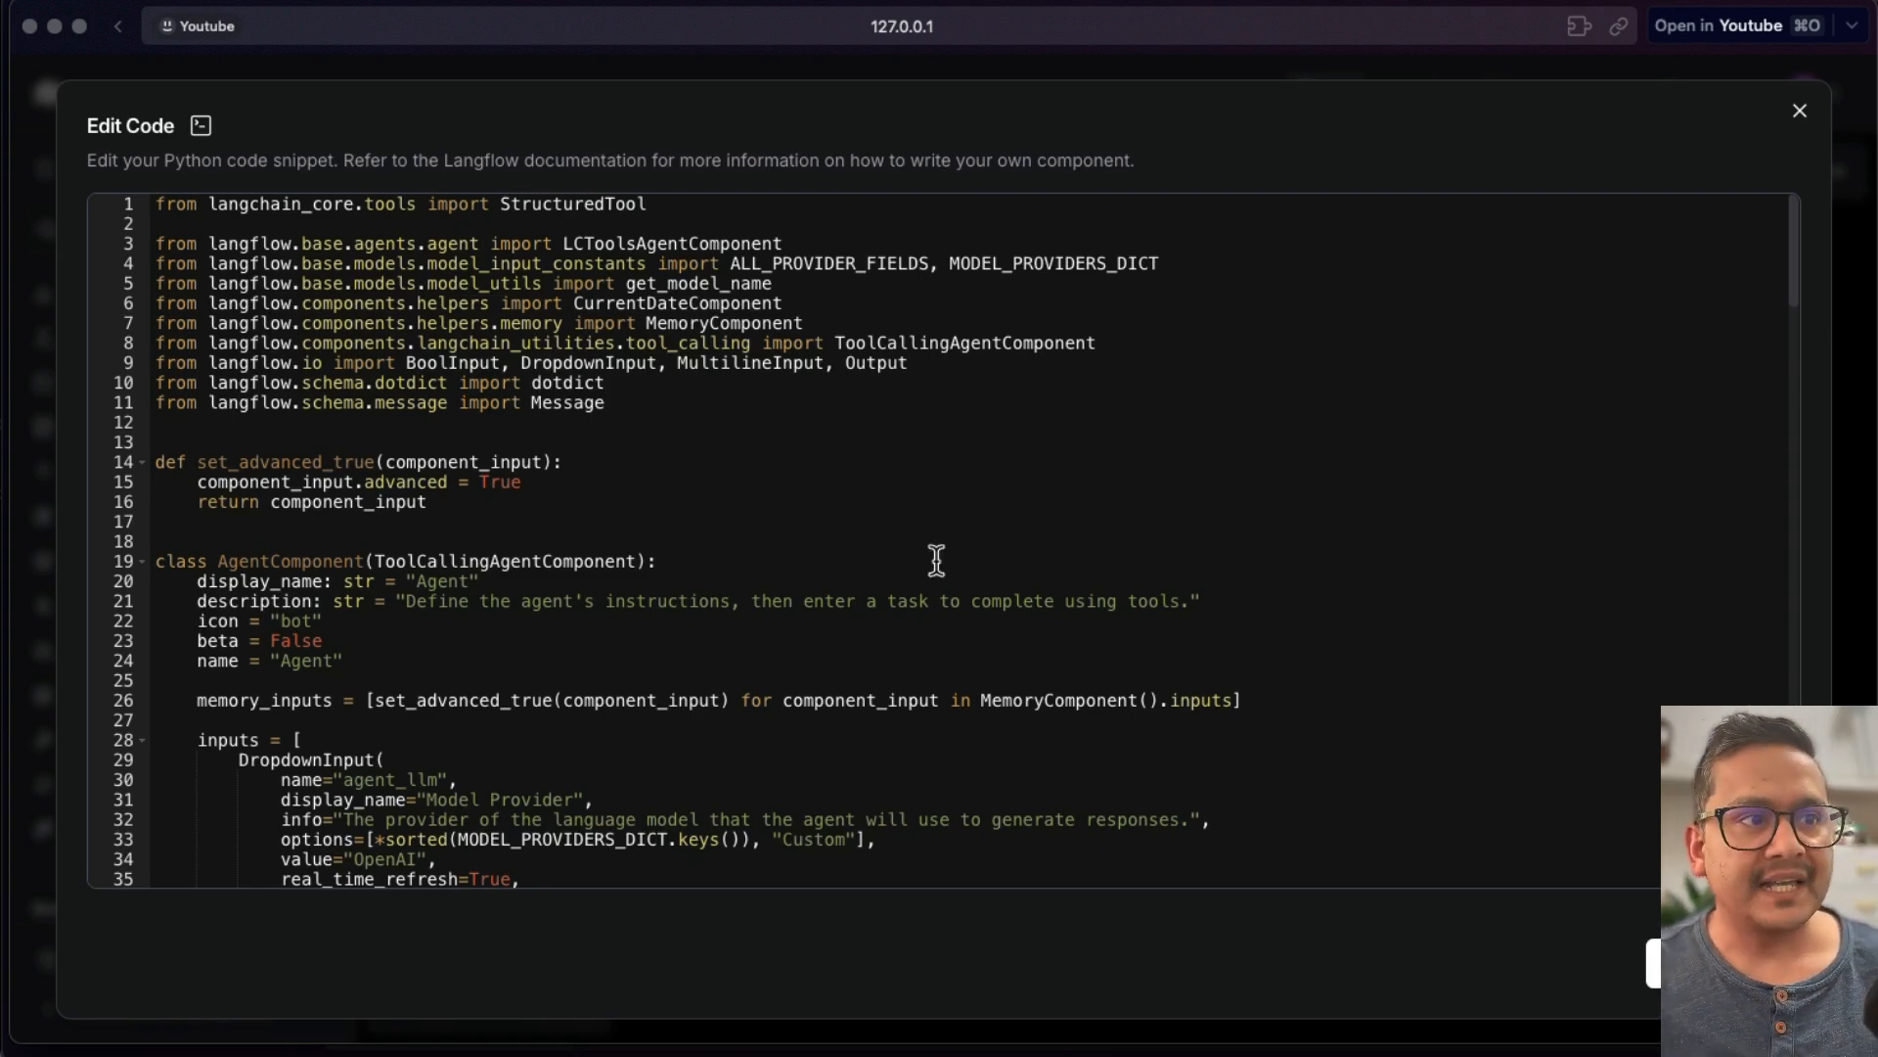
scroll(920, 552, "down", 10)
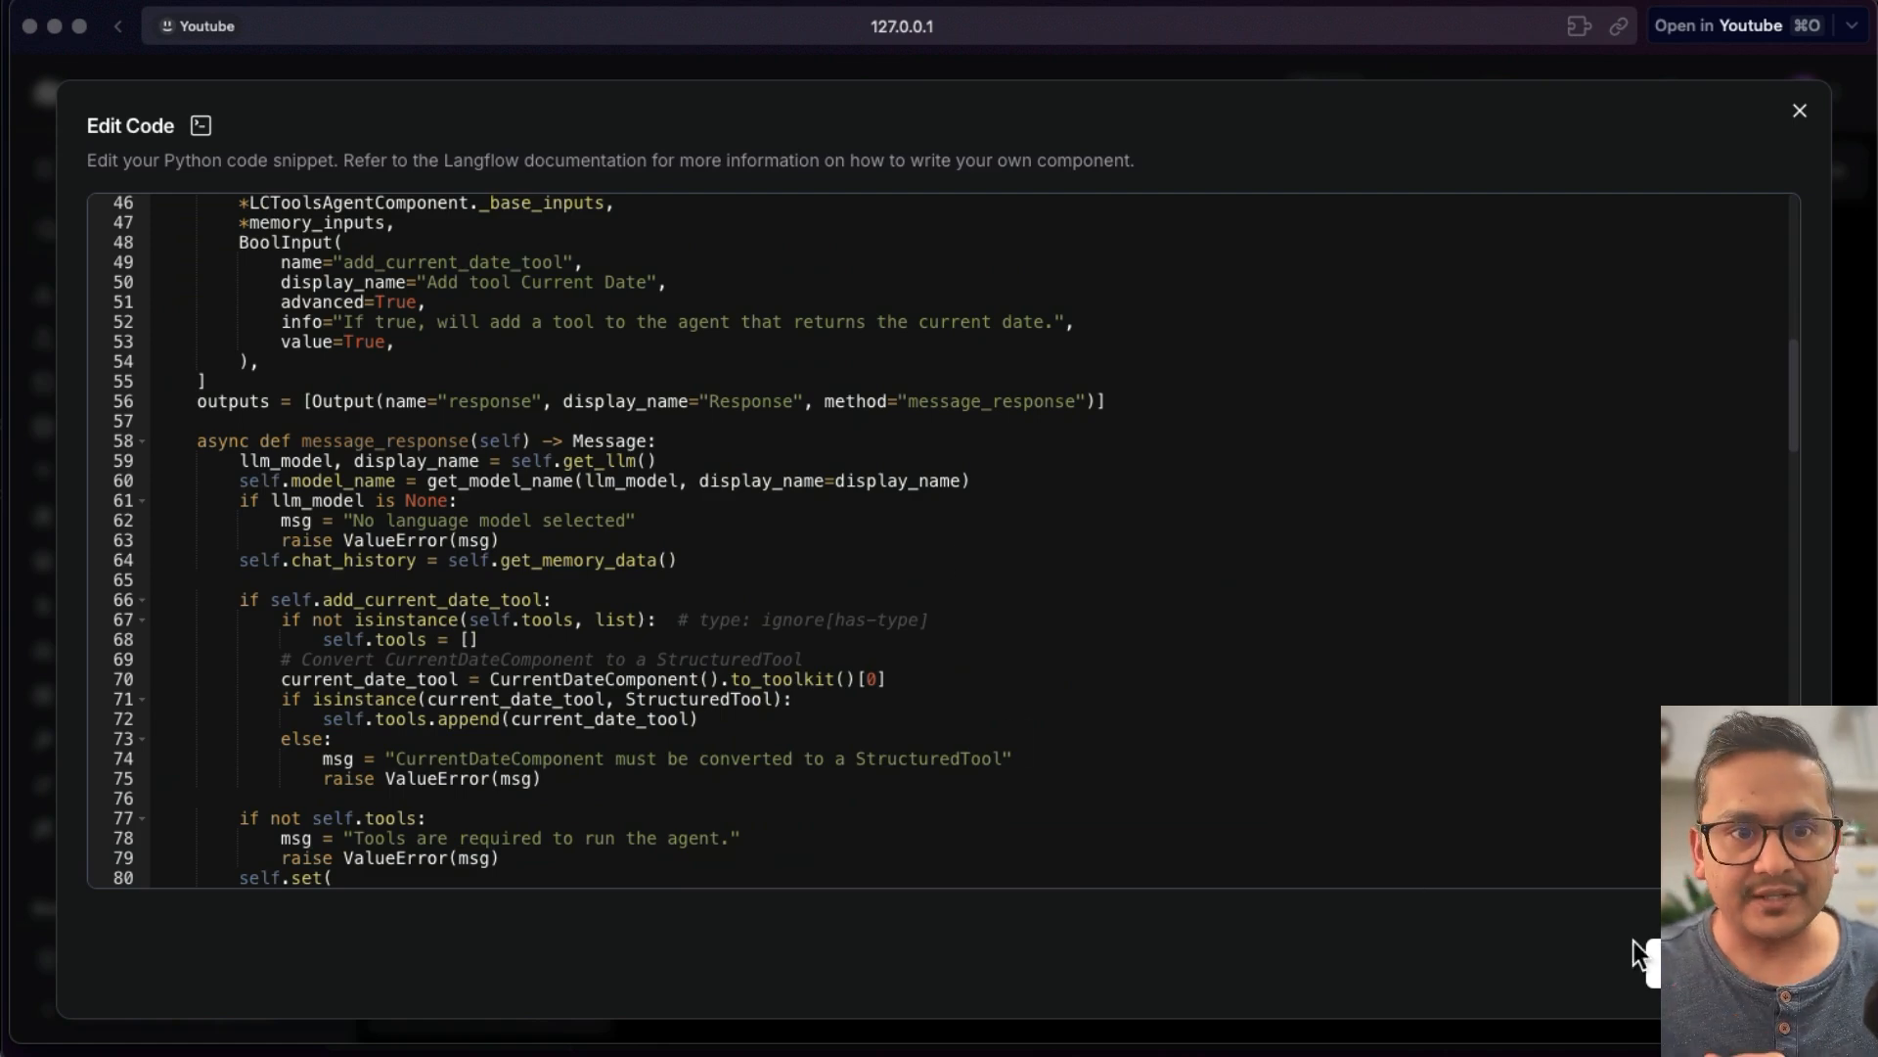
left_click(1654, 964)
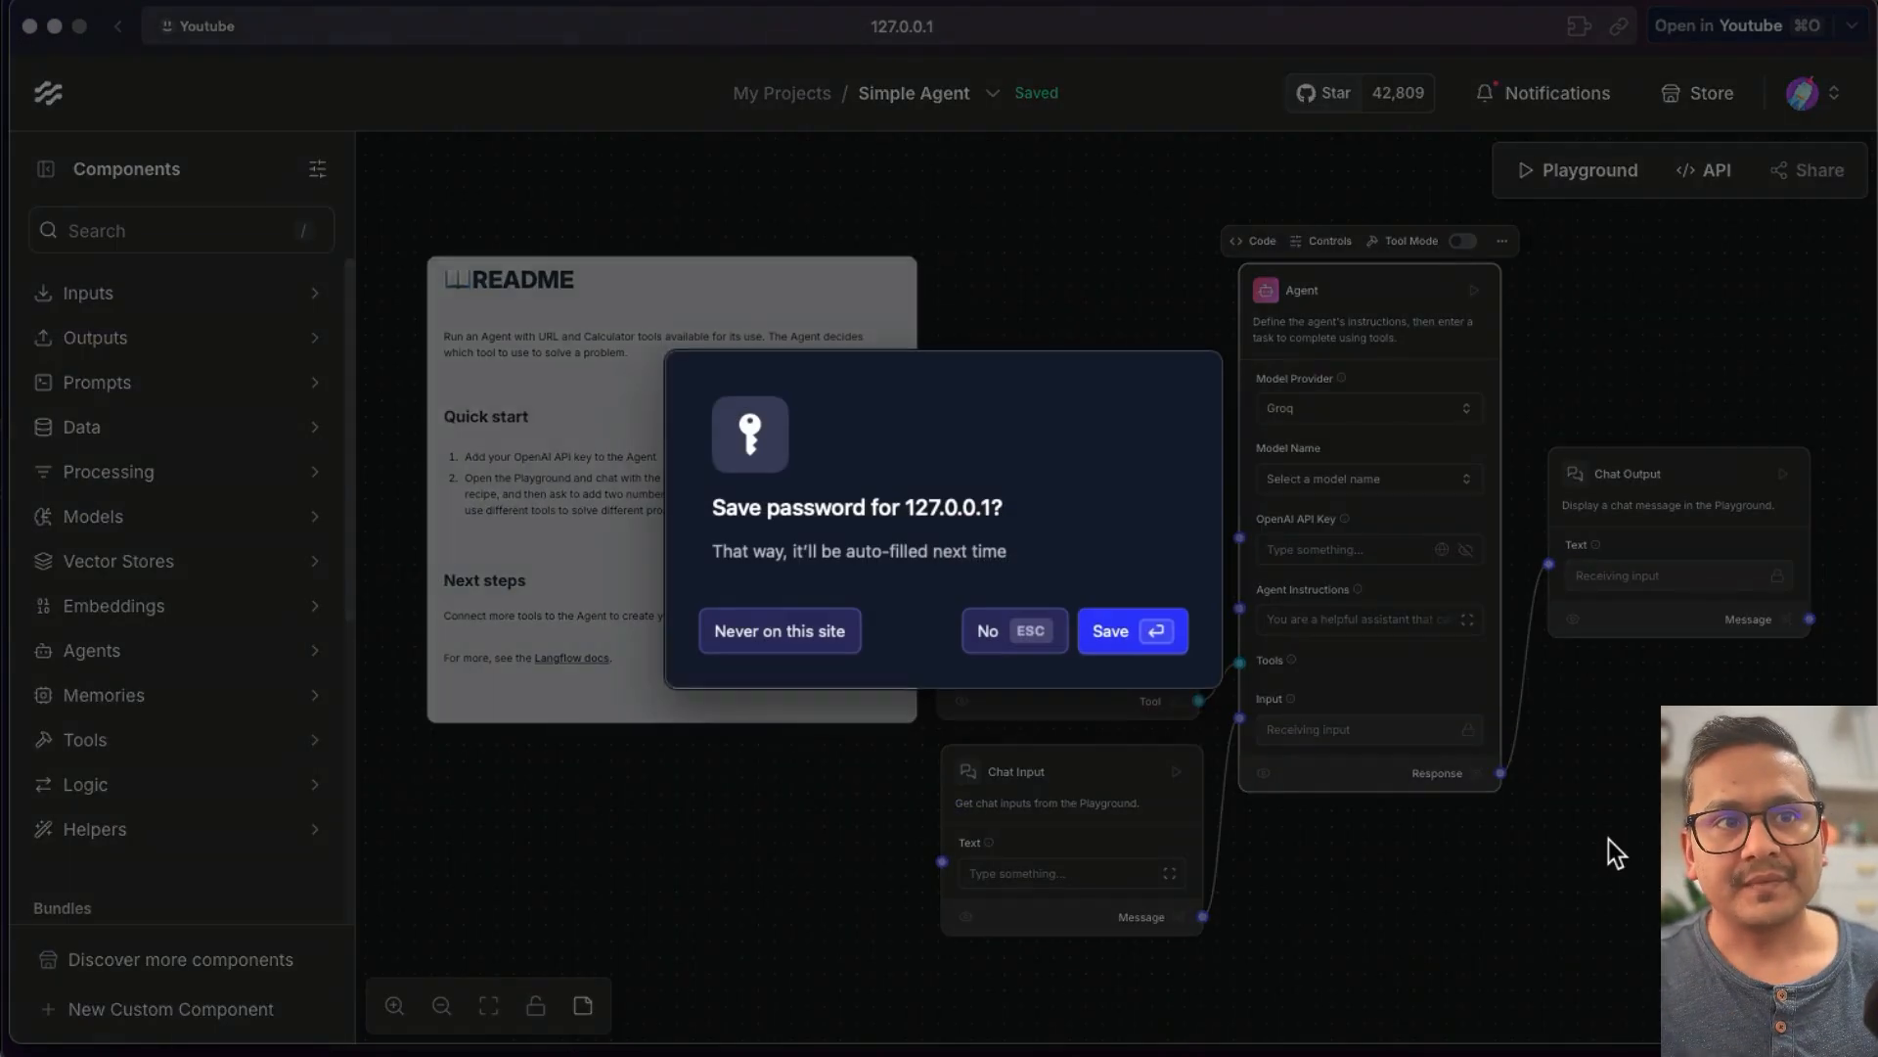
left_click(1005, 636)
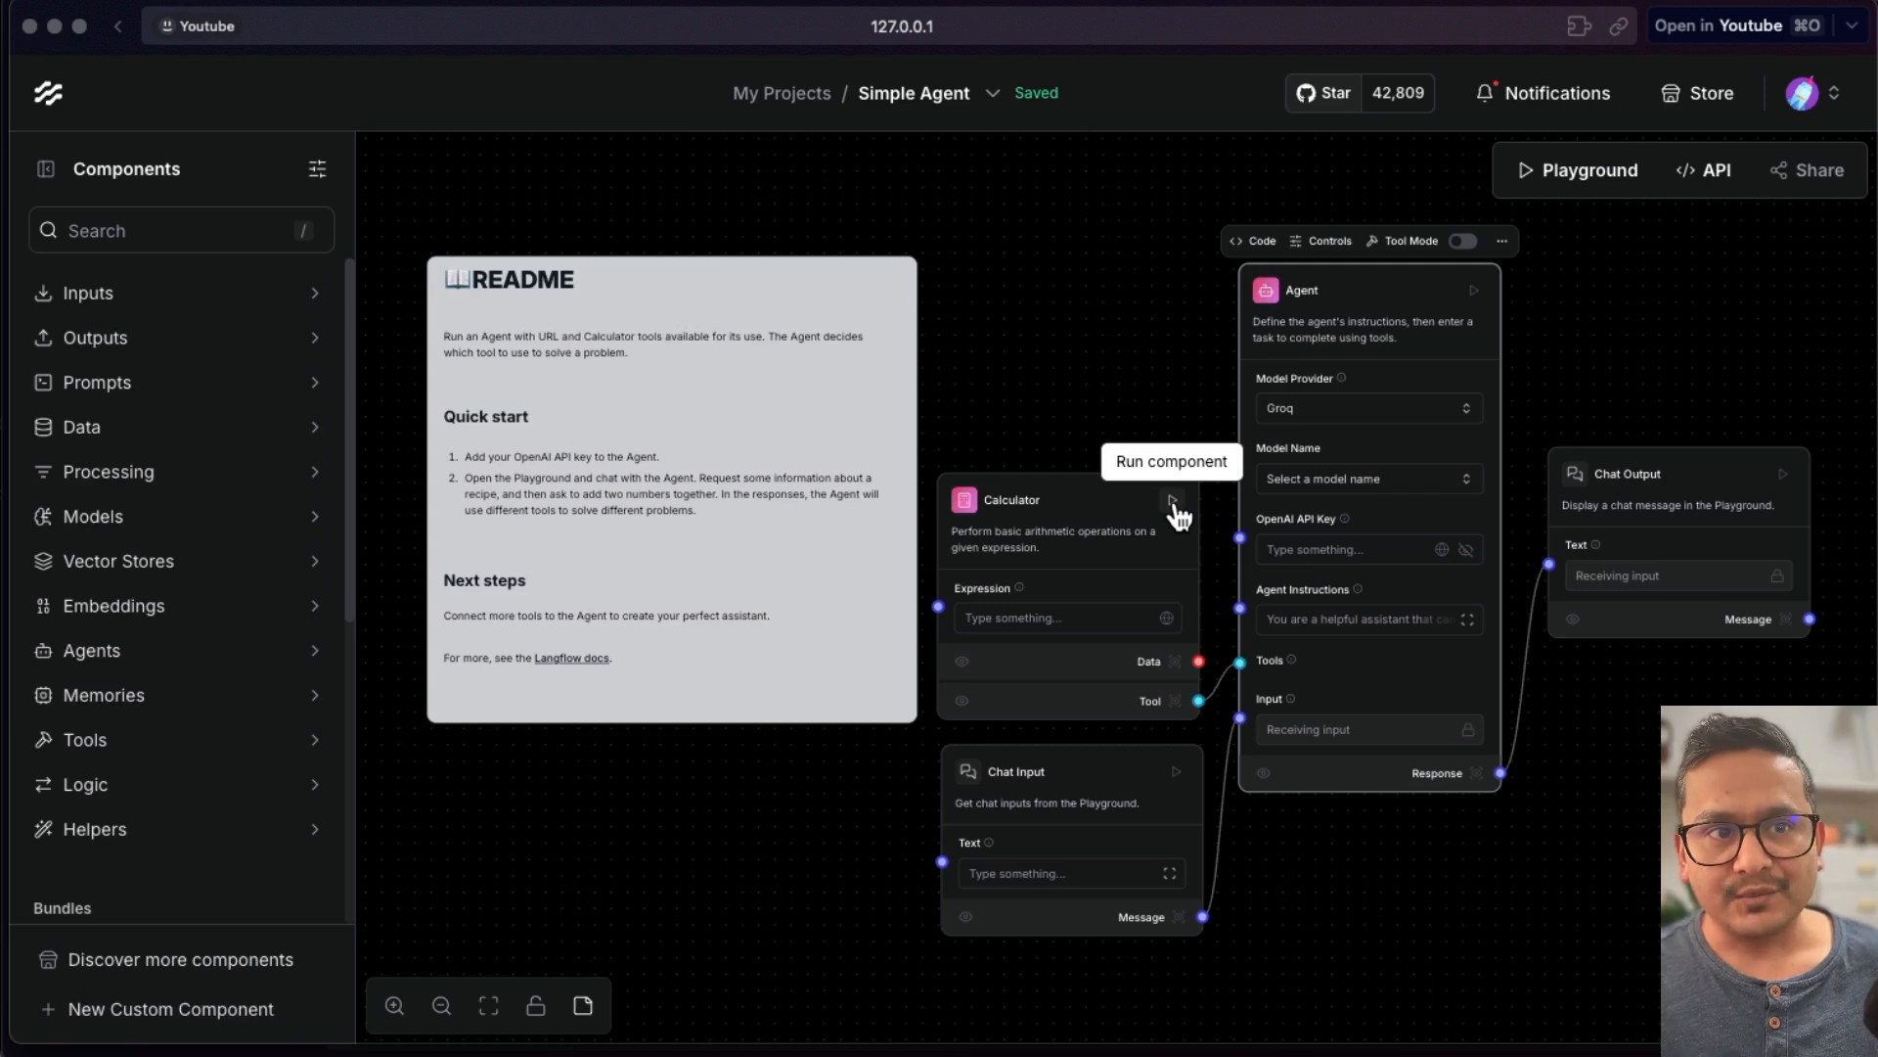
- Try to run the Chat Output component
left_click(1787, 477)
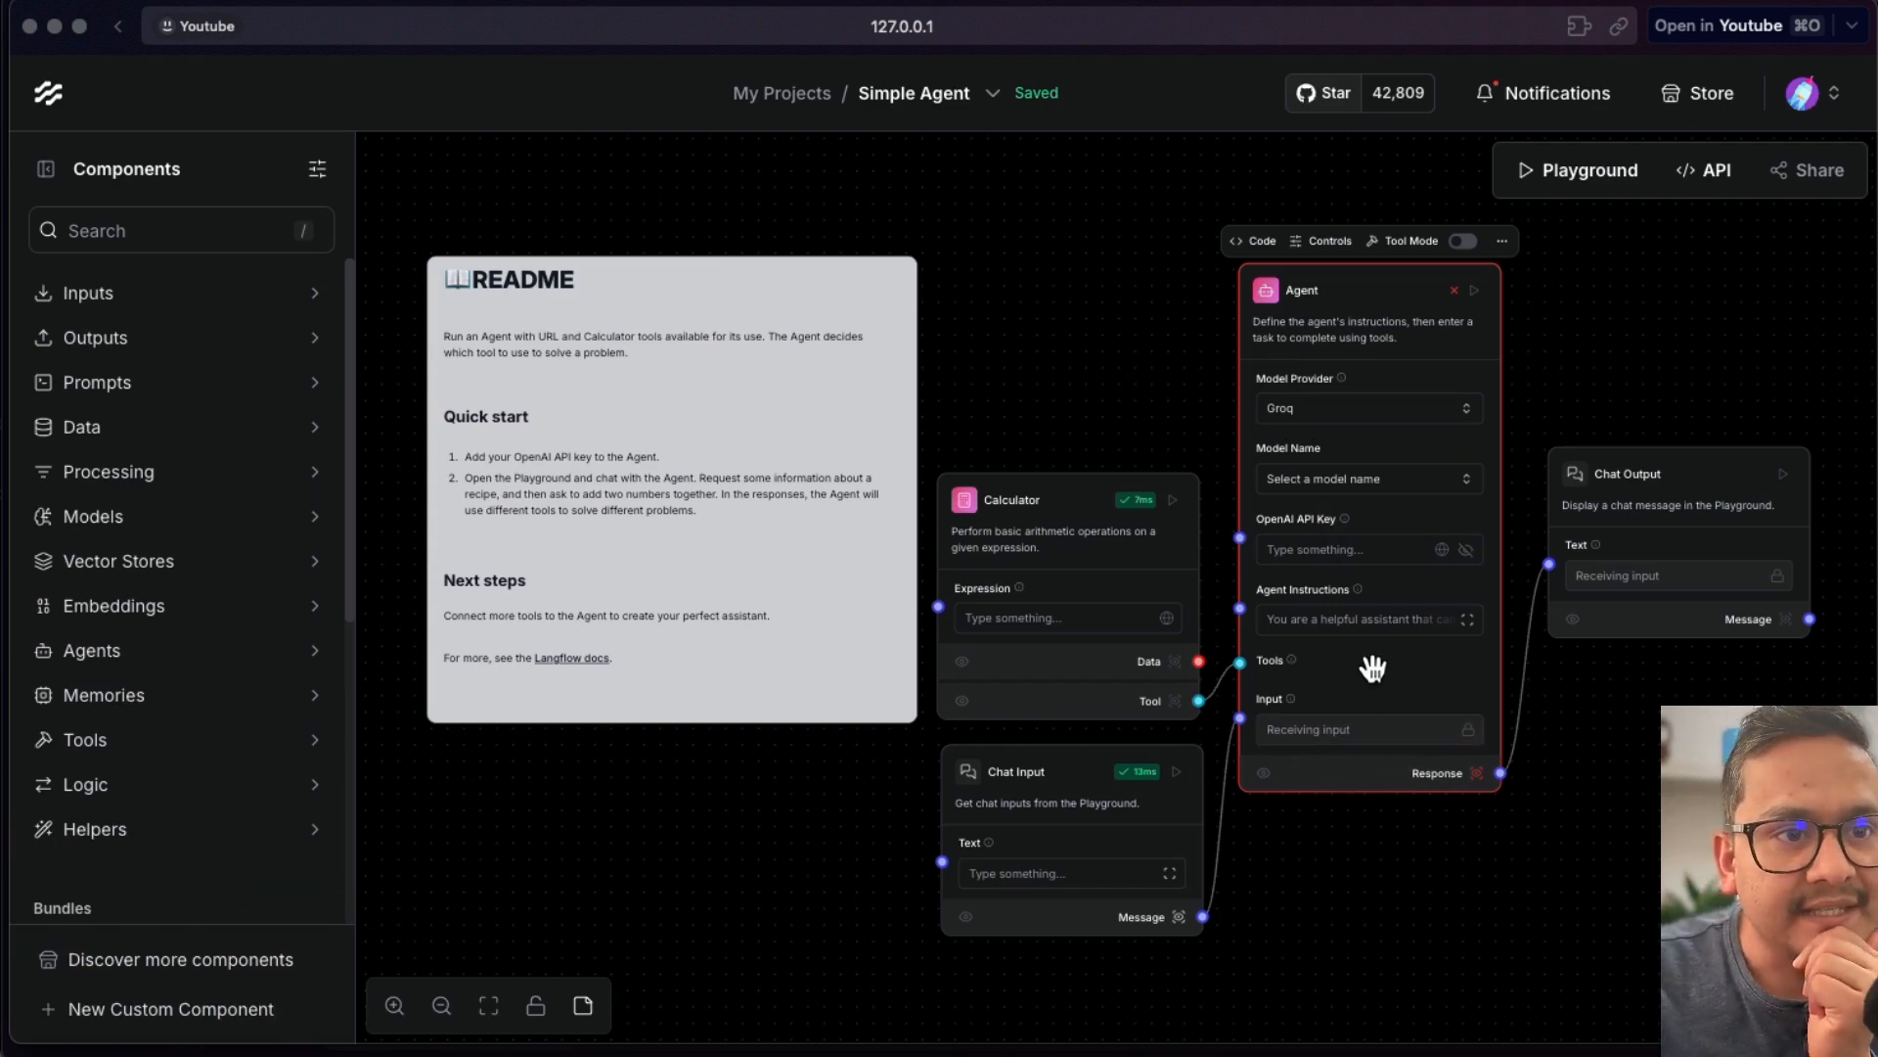
scroll(1370, 659, "up", 1)
scroll(1371, 659, "down", 1)
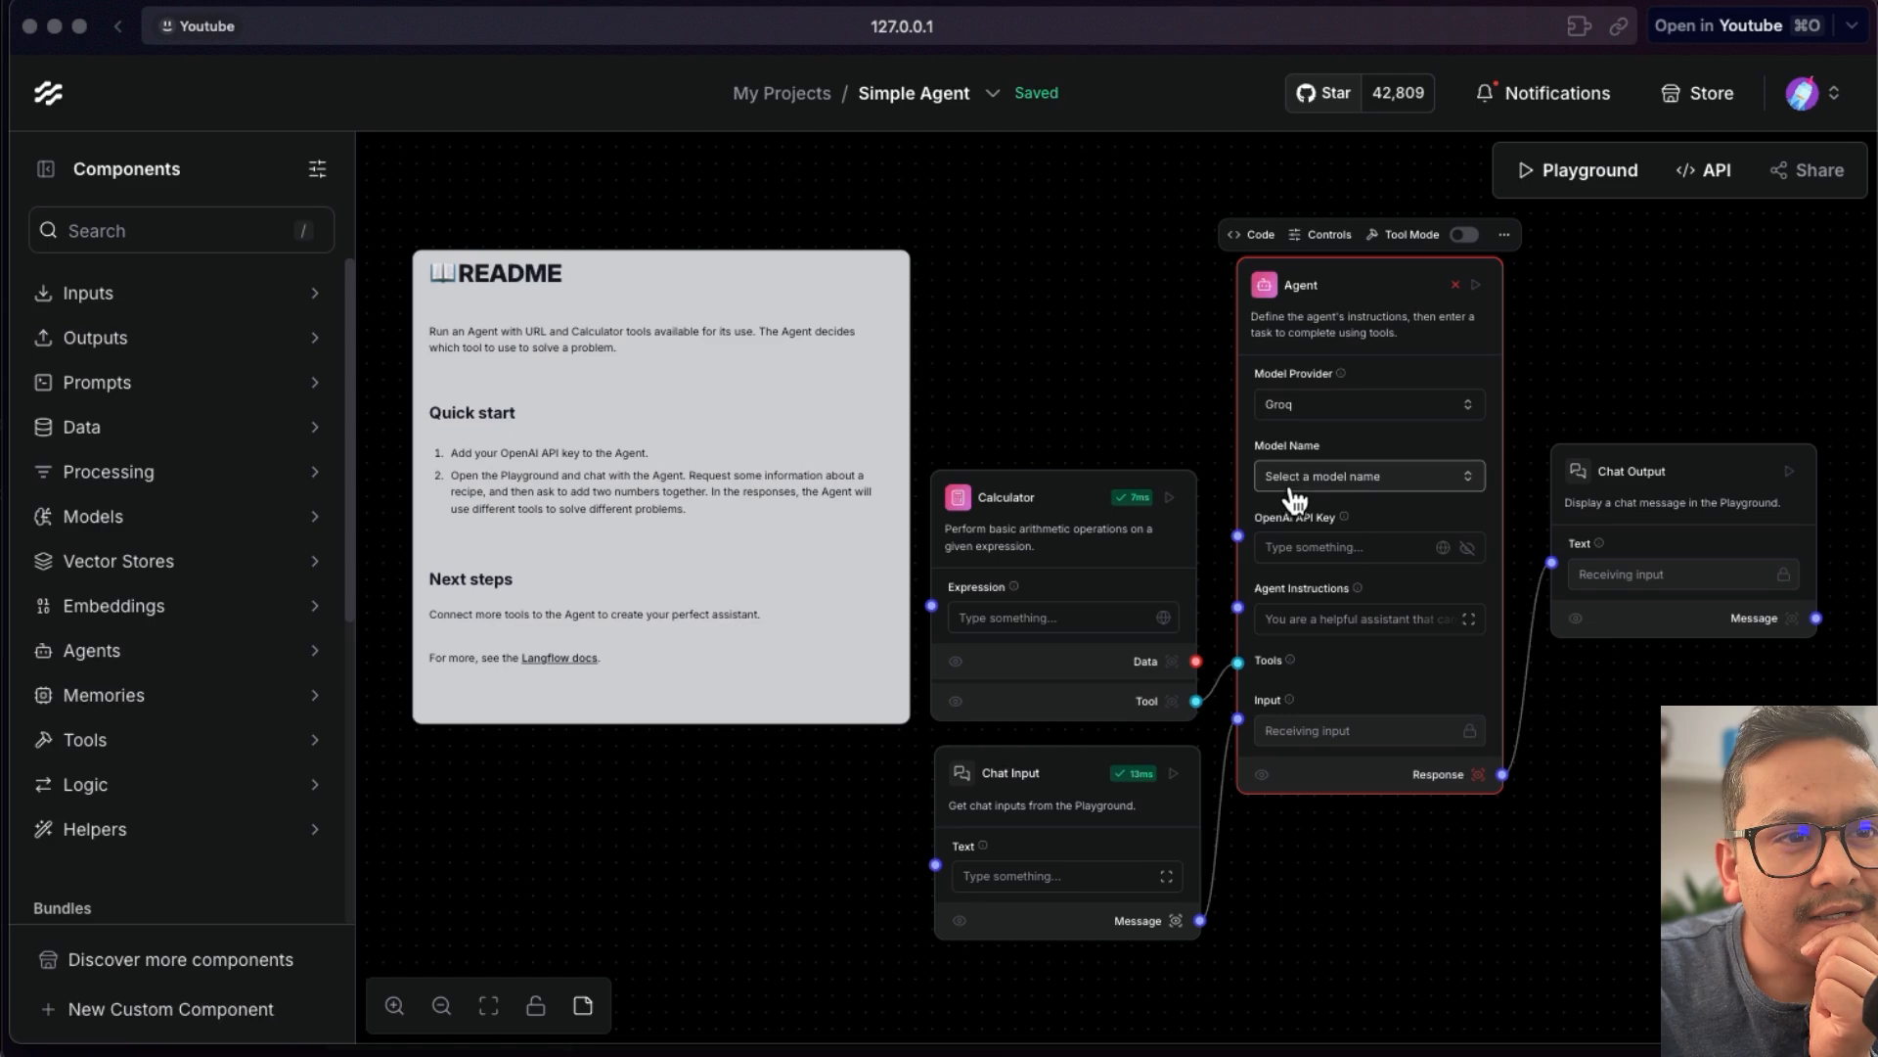
- Reselect Groq as the Agent's model provider and paste the Groq API key into its field again
left_click(1321, 416)
left_click(1309, 551)
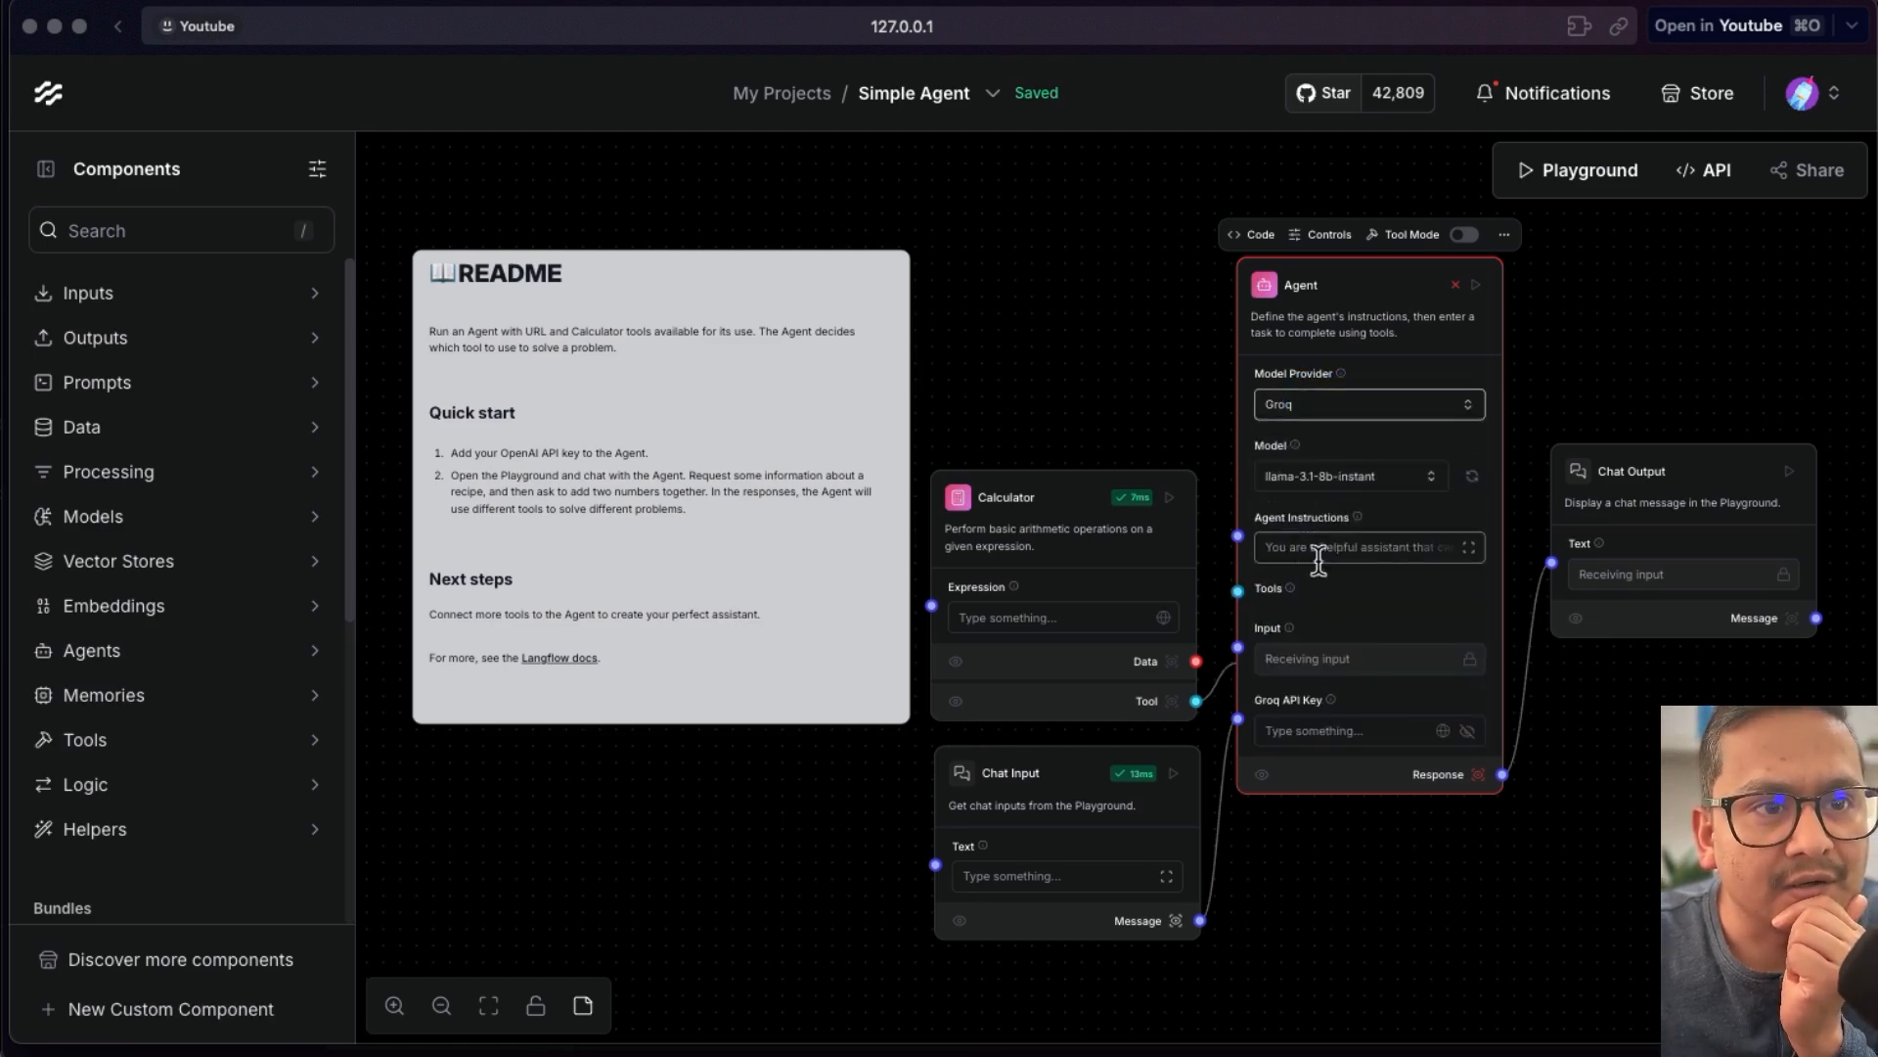
left_click(1306, 734)
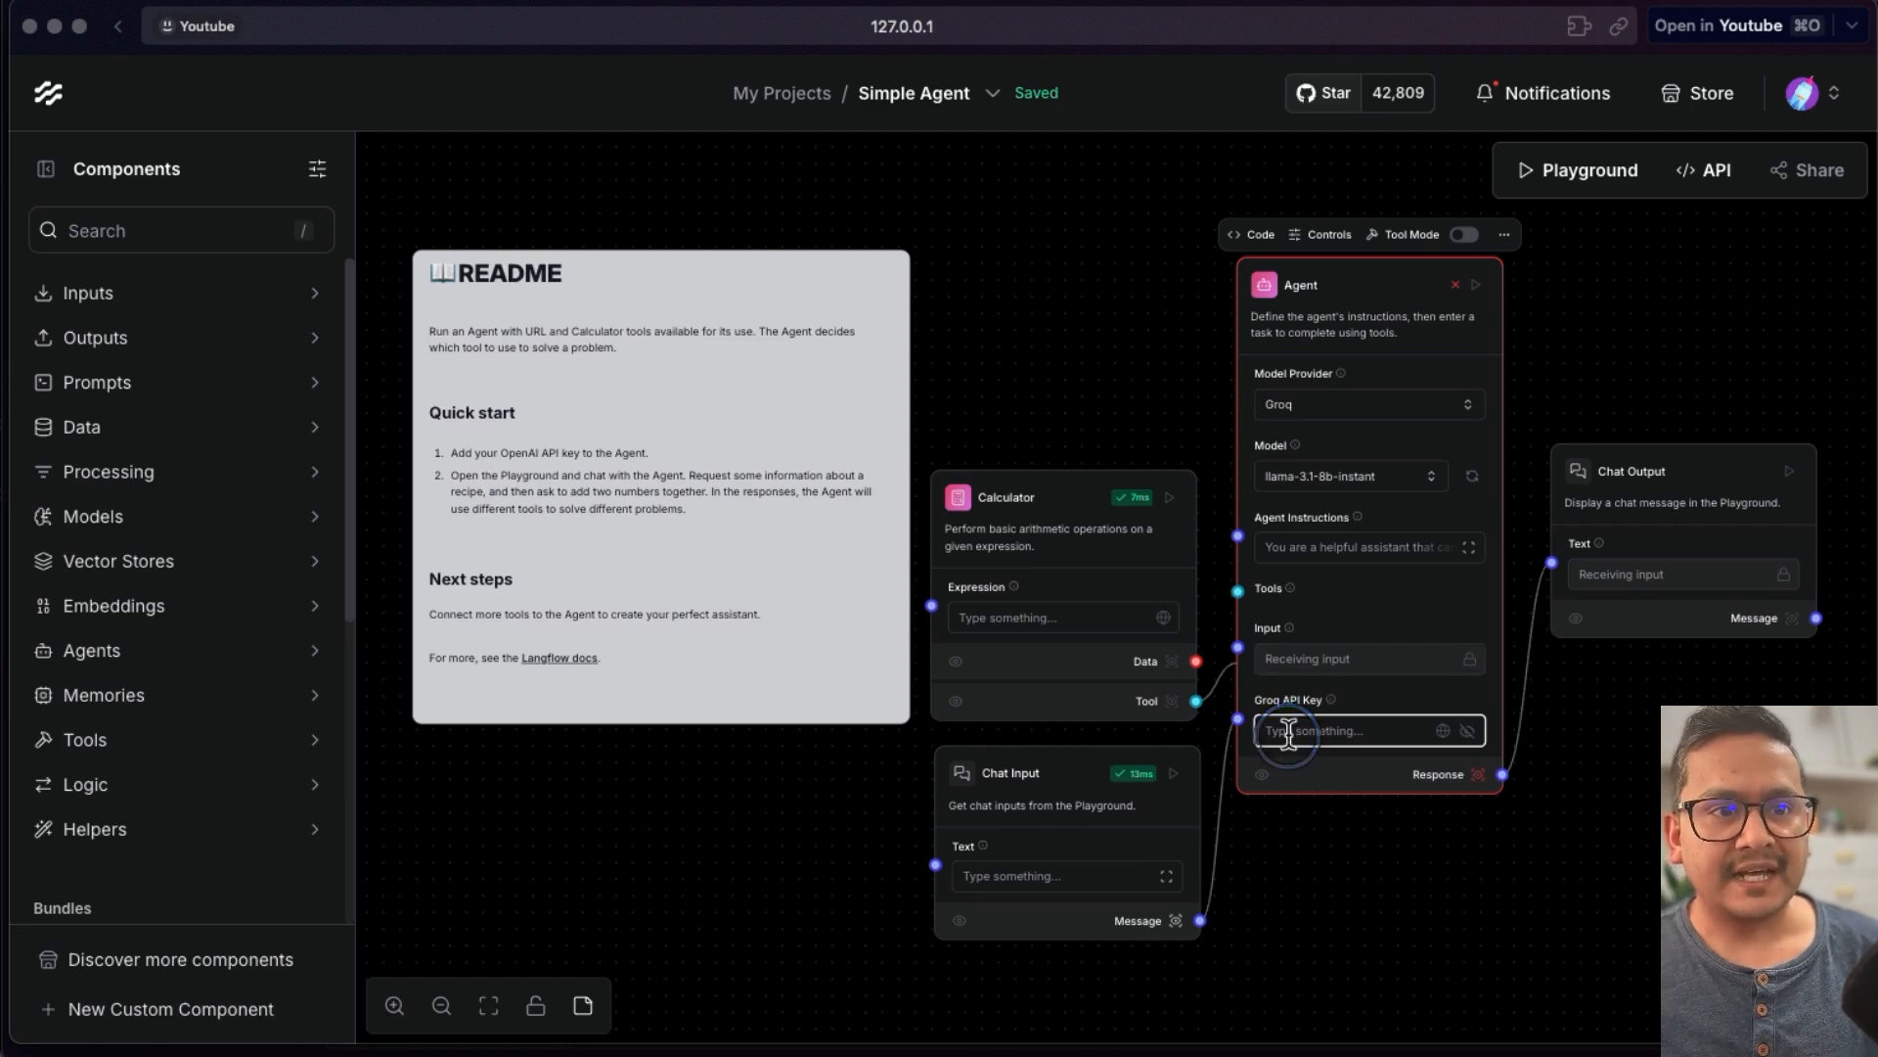
key("super+v")
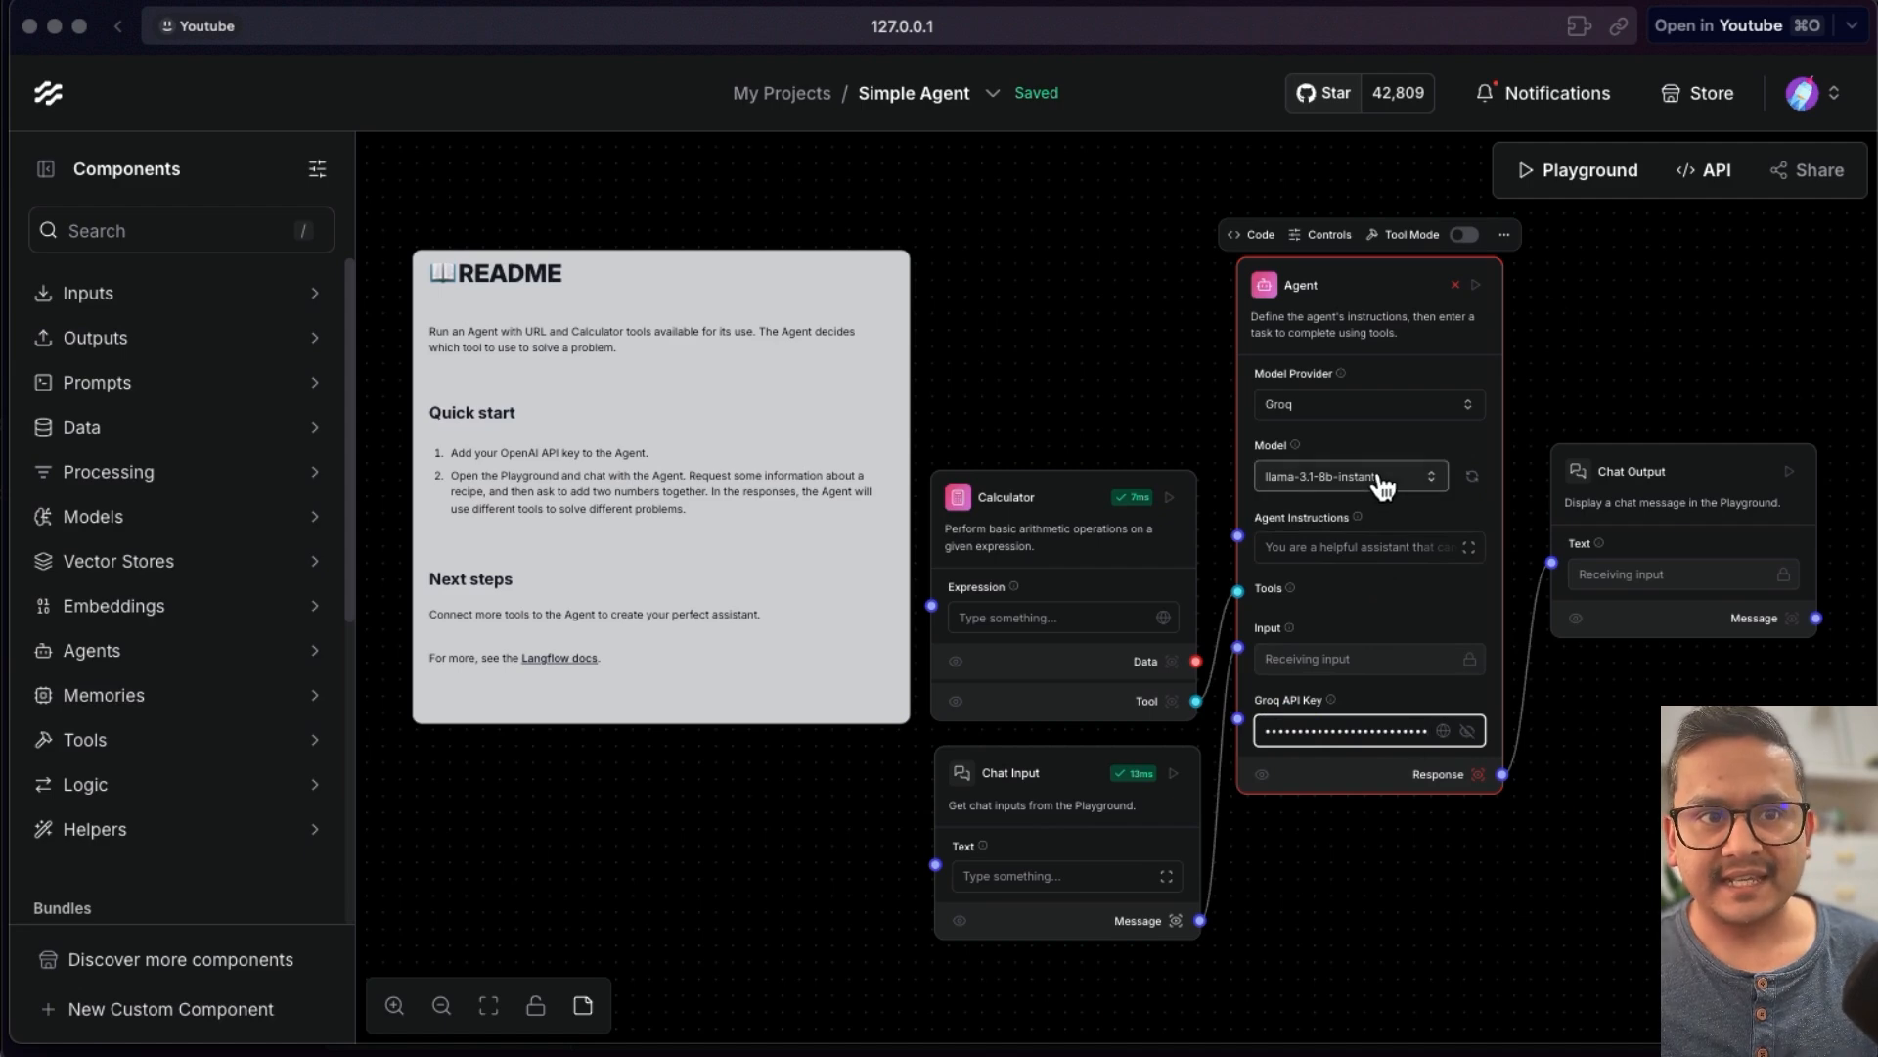
- Run the Chat Output component again
left_click(1391, 840)
left_click(1790, 473)
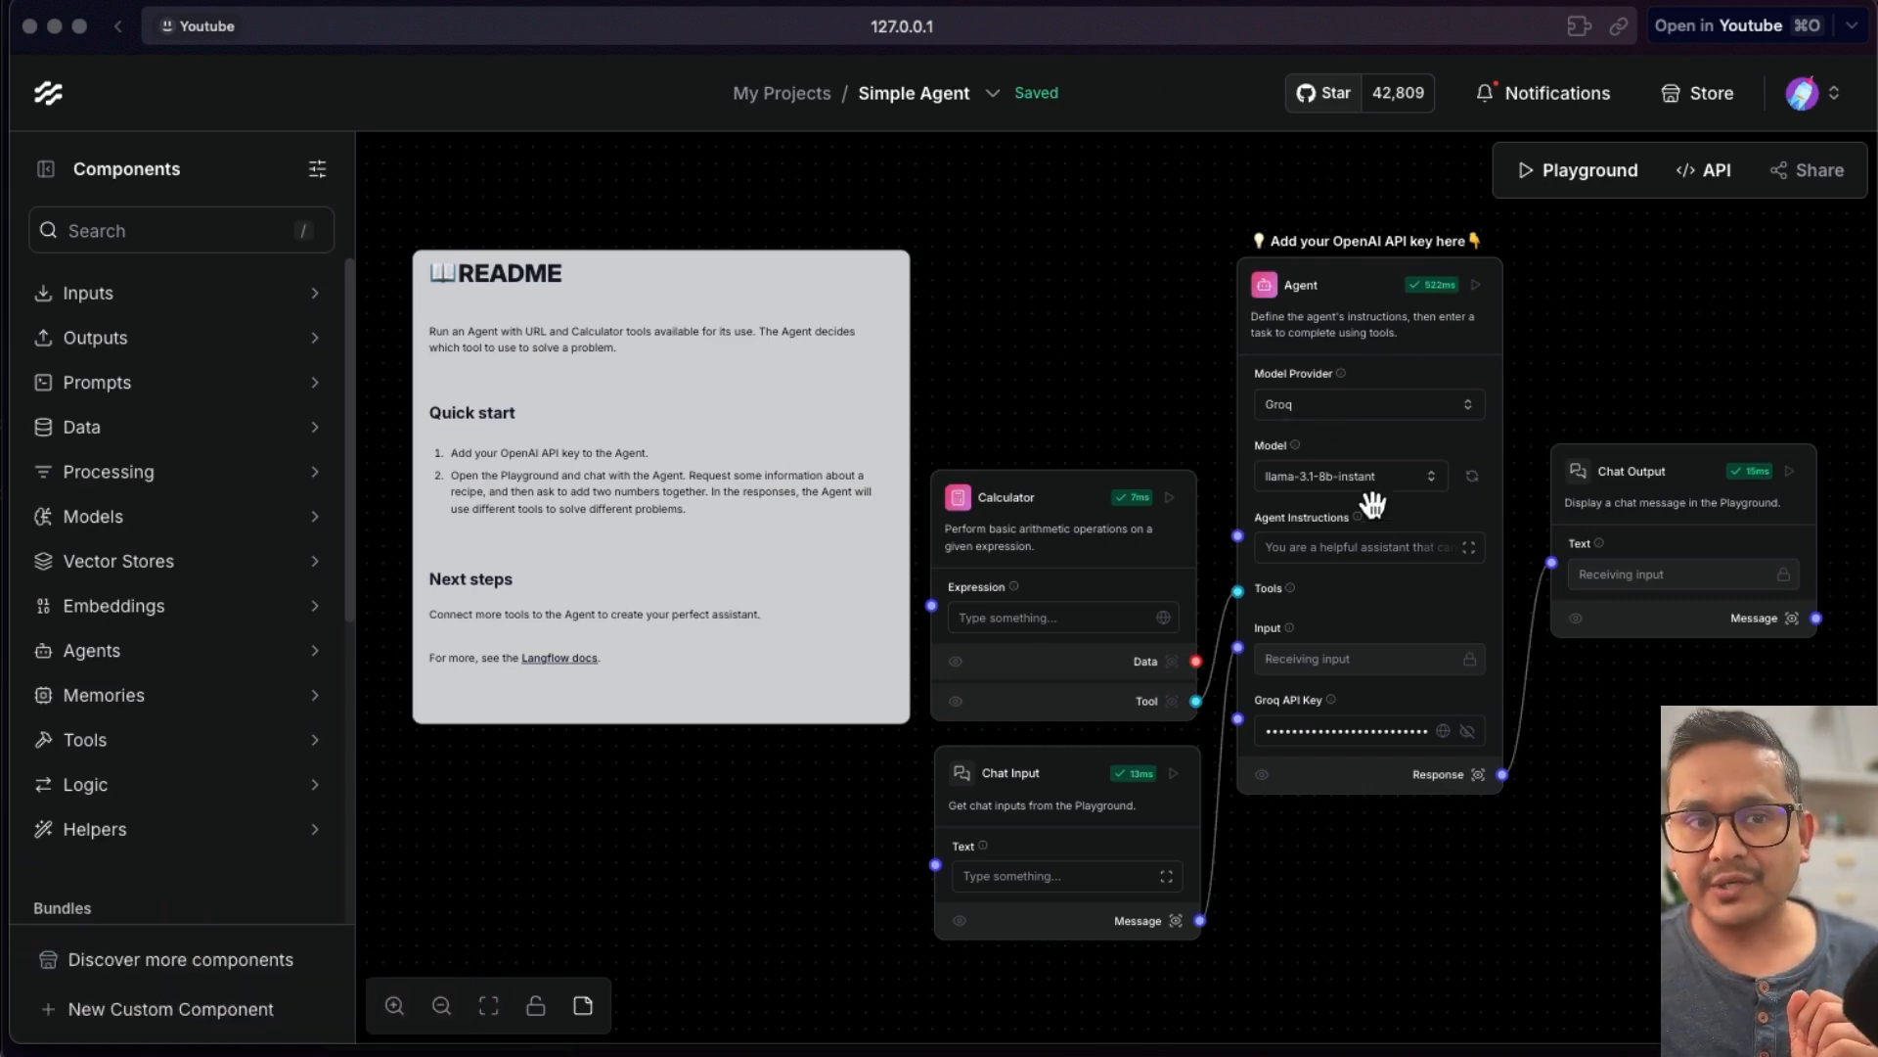
- Open the Agent's code editor again, close it, and decline saving the password
left_click(1342, 277)
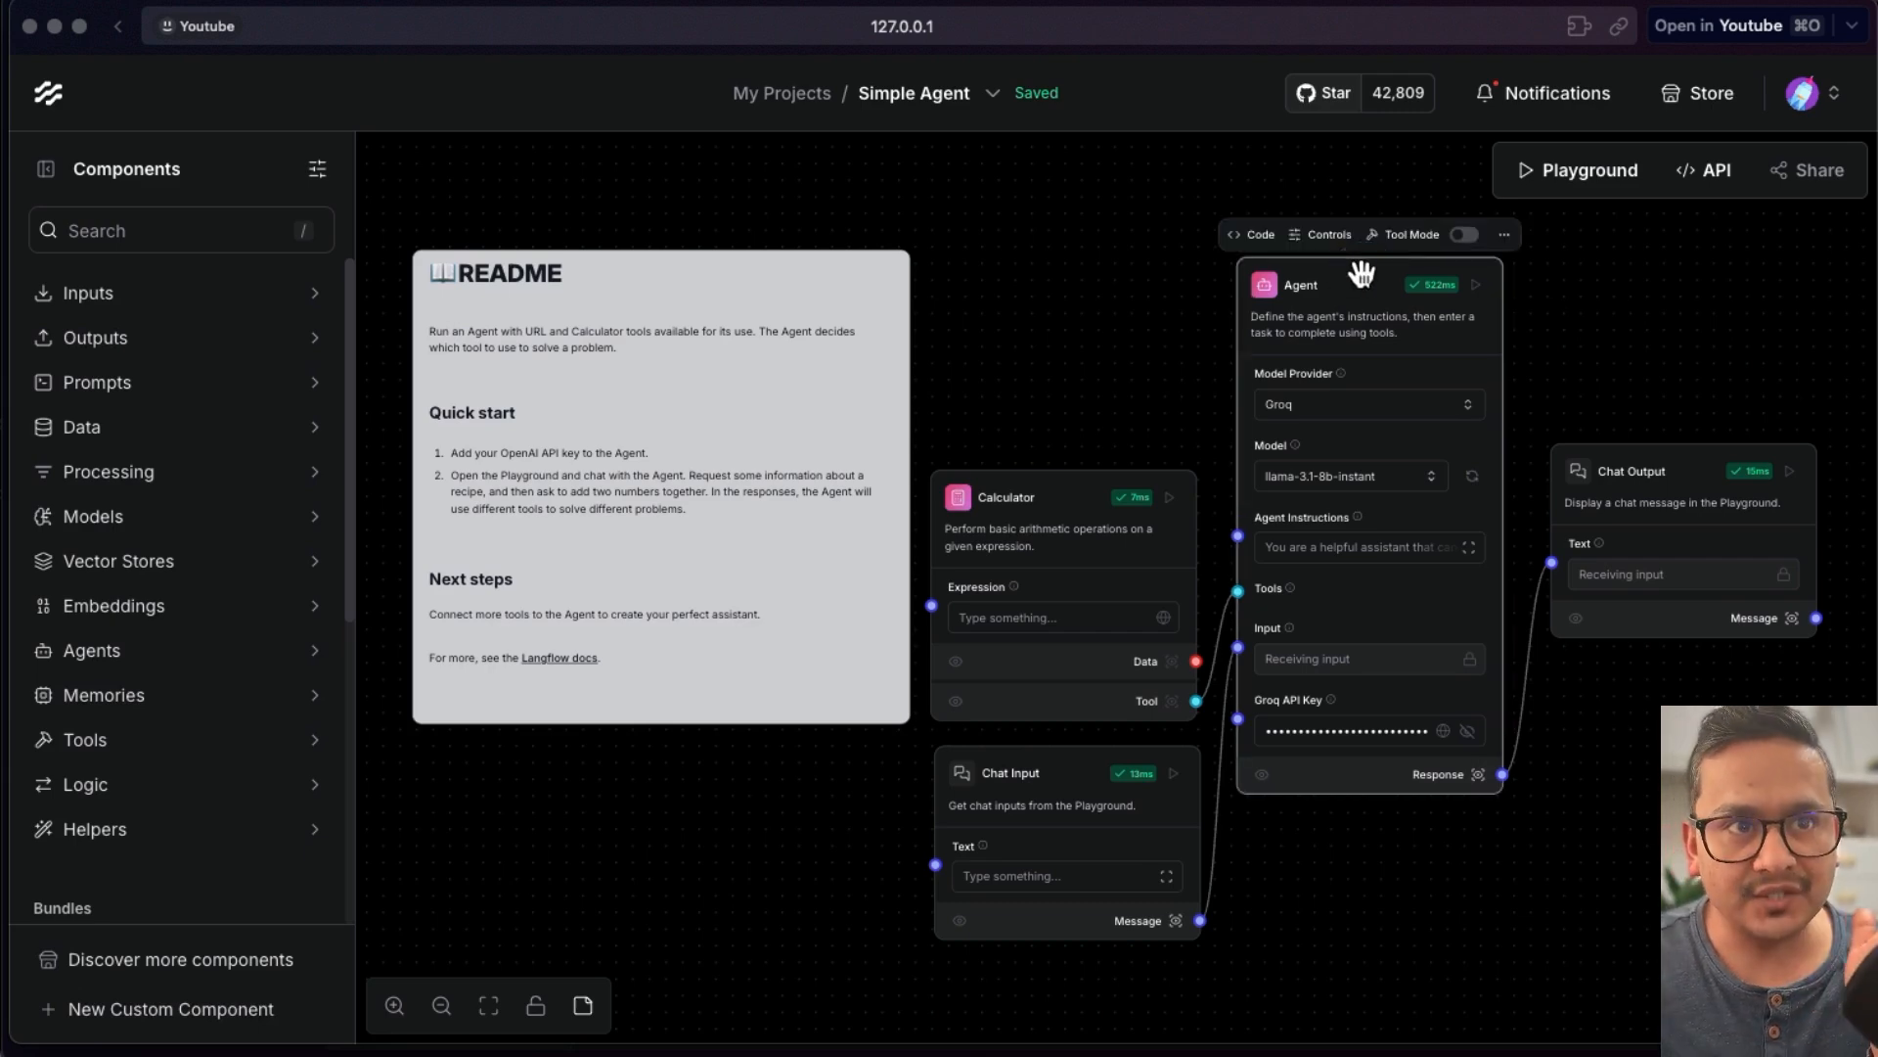
left_click(1257, 235)
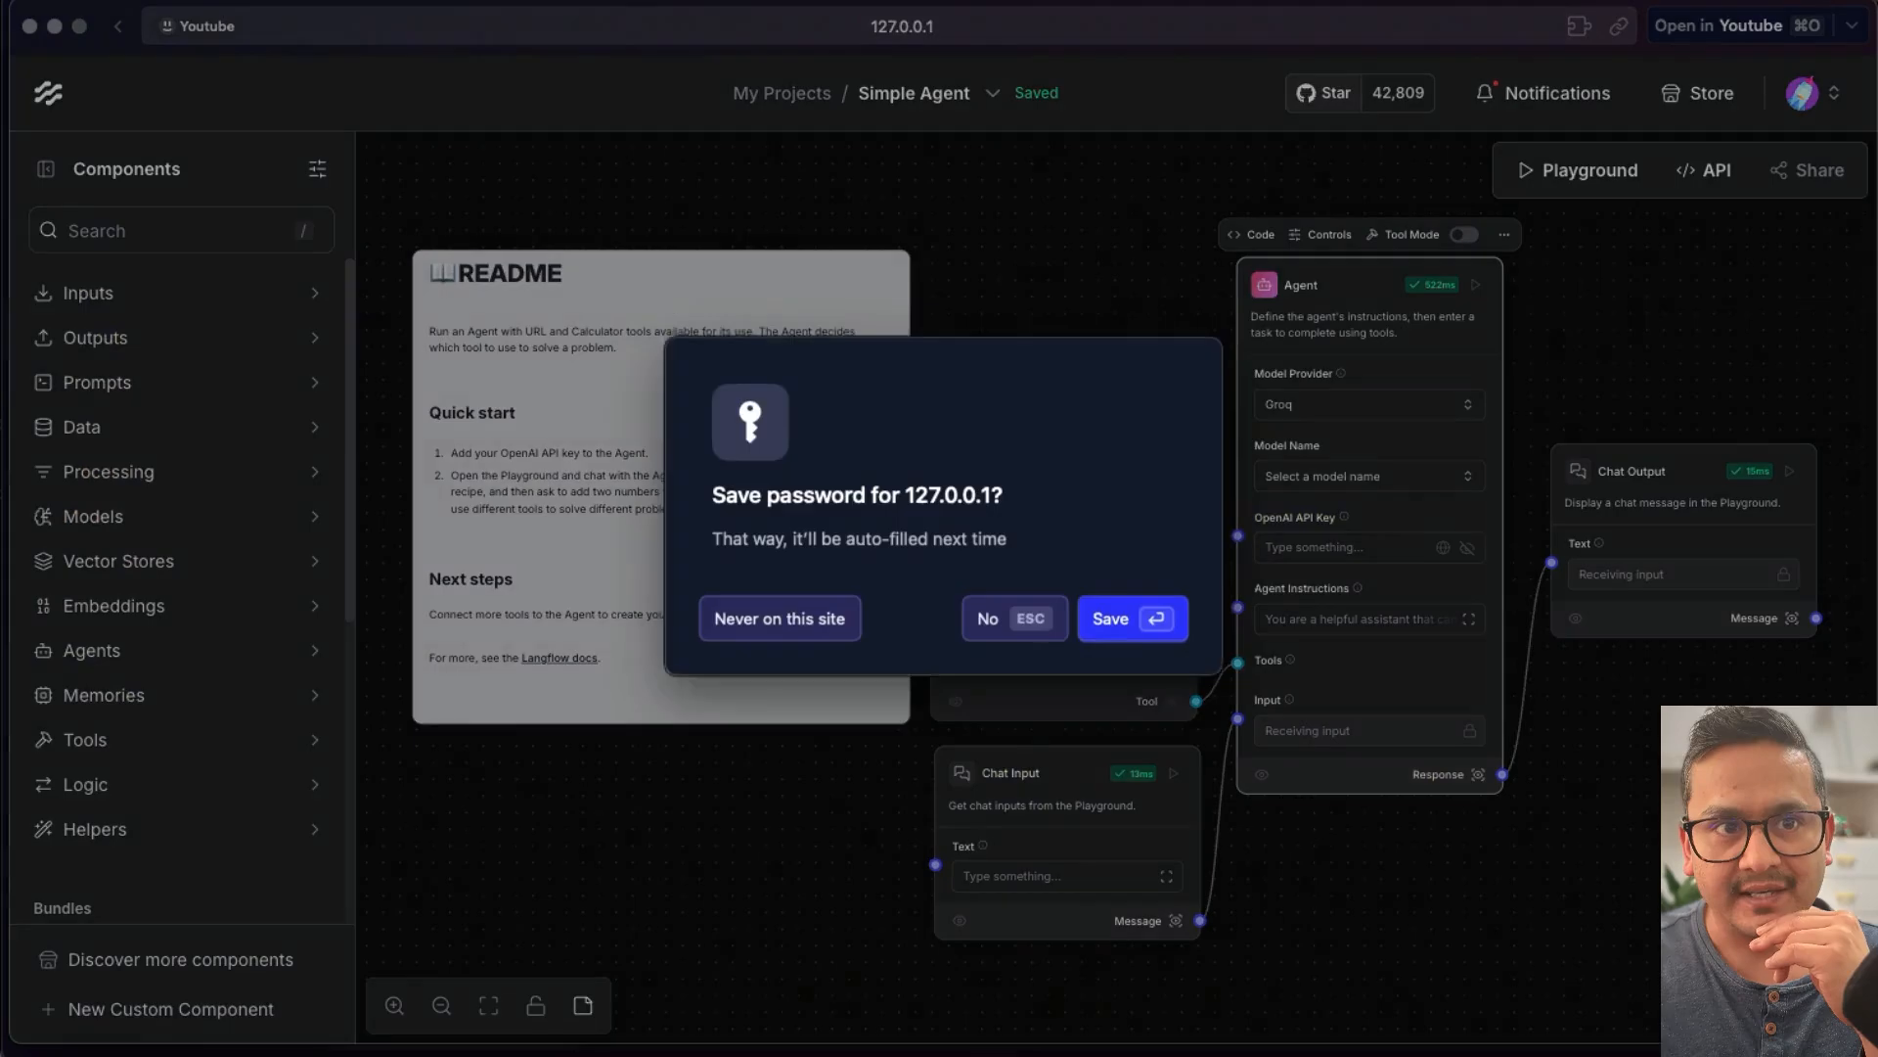
left_click(993, 632)
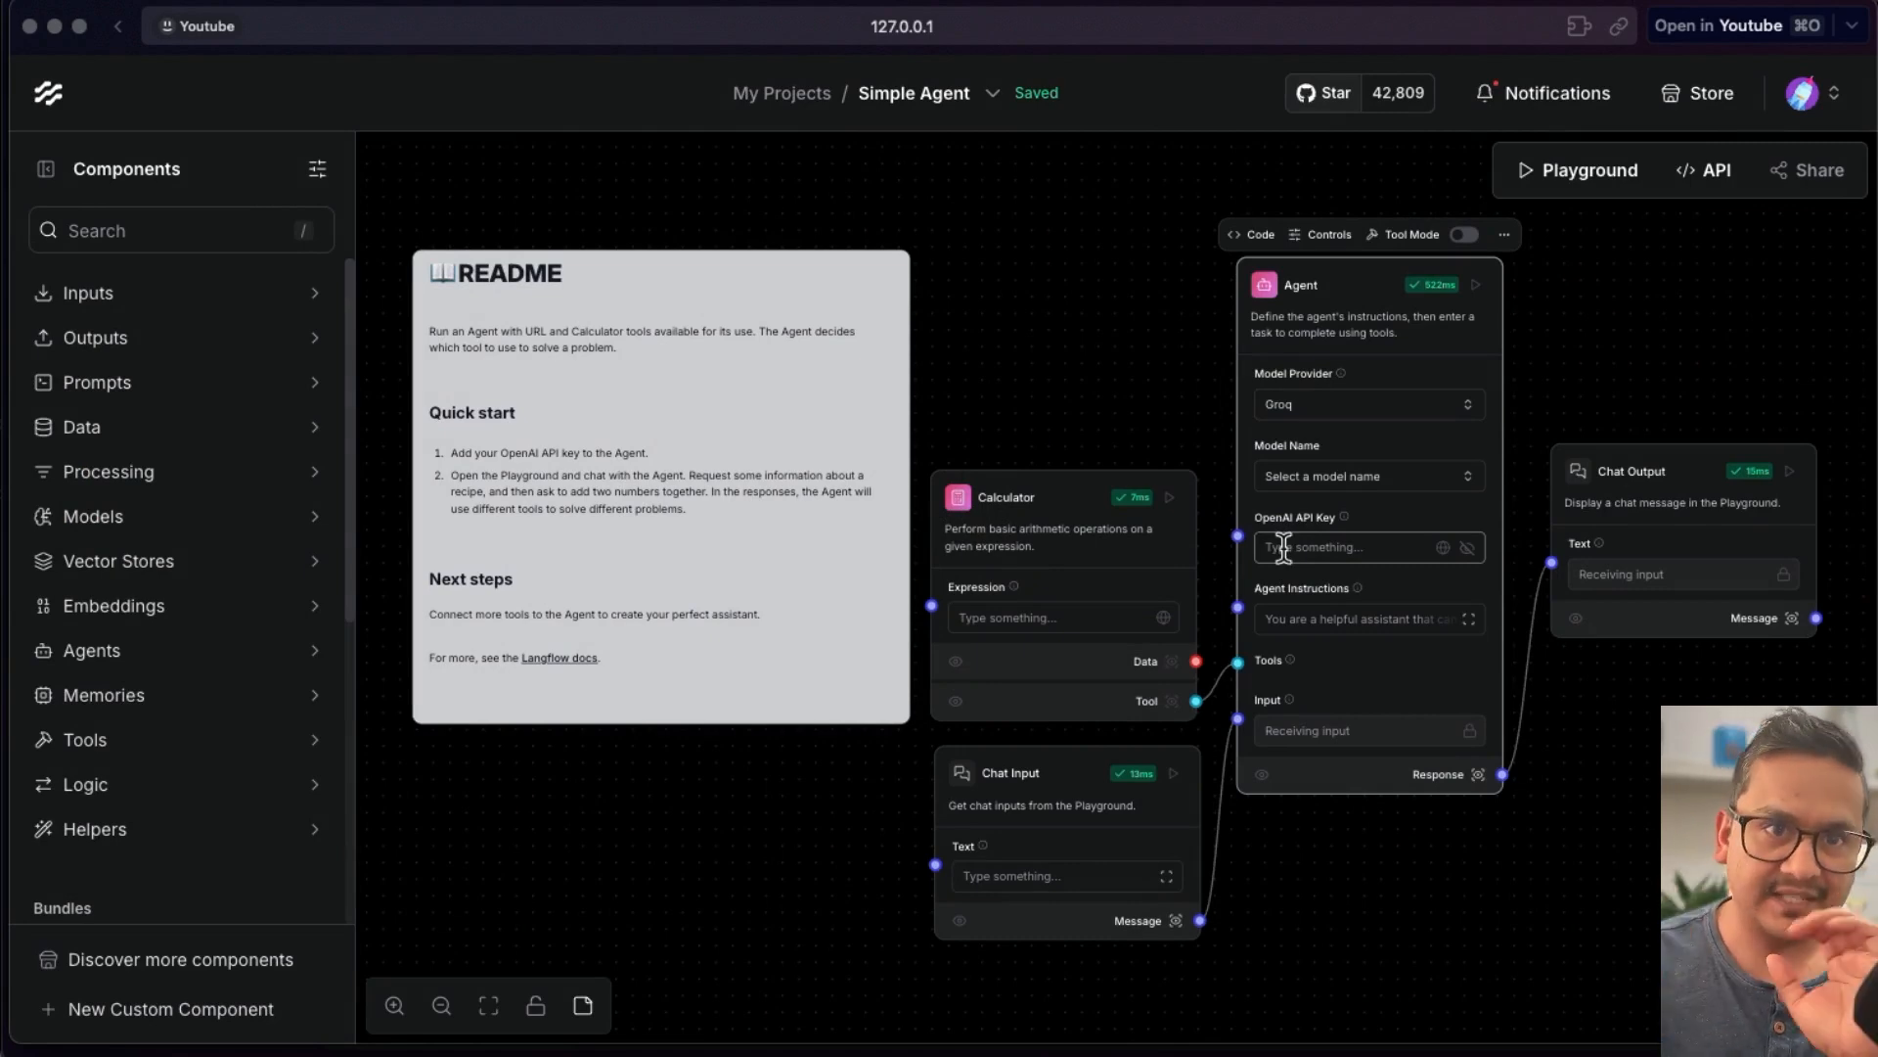
- Reselect Groq as the Agent's model provider
left_click(1320, 405)
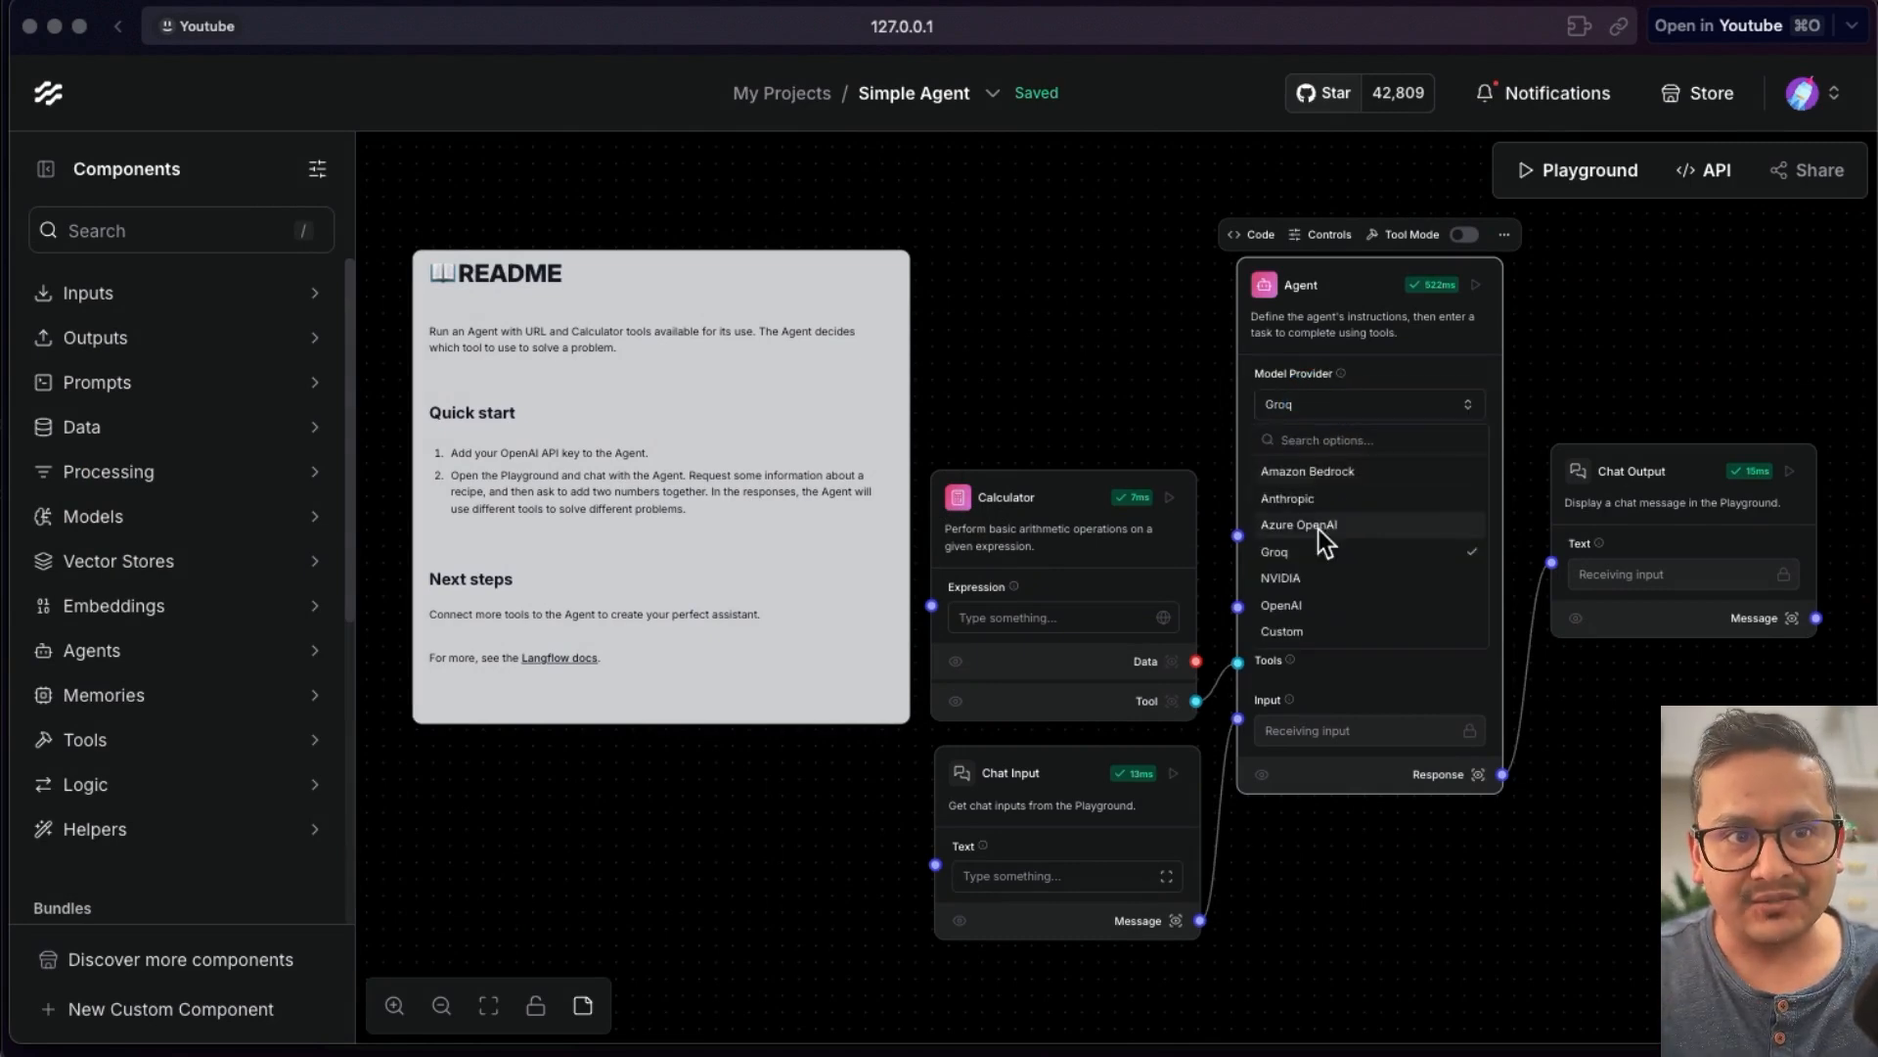
left_click(1315, 544)
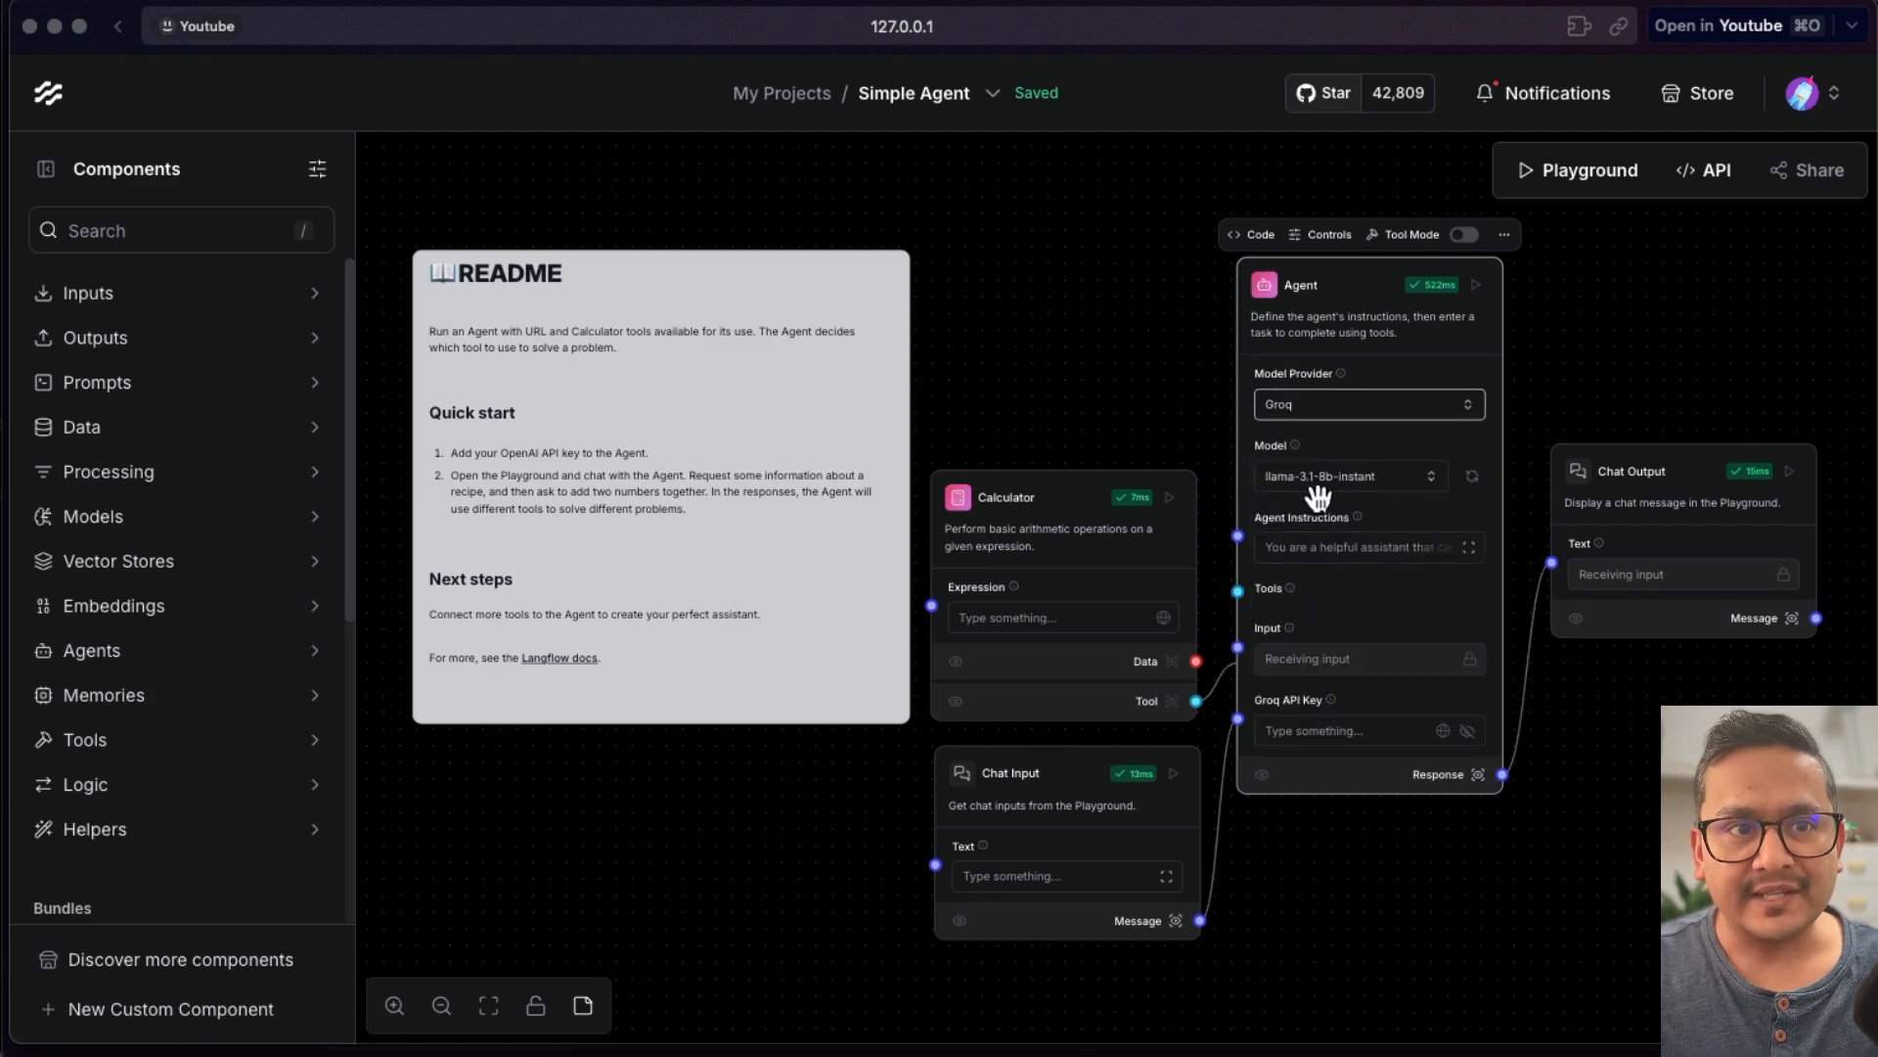
- Paste the Groq API key into the Agent's API key field and run the Agent component
left_click(1305, 736)
key("super+v")
left_click(1426, 883)
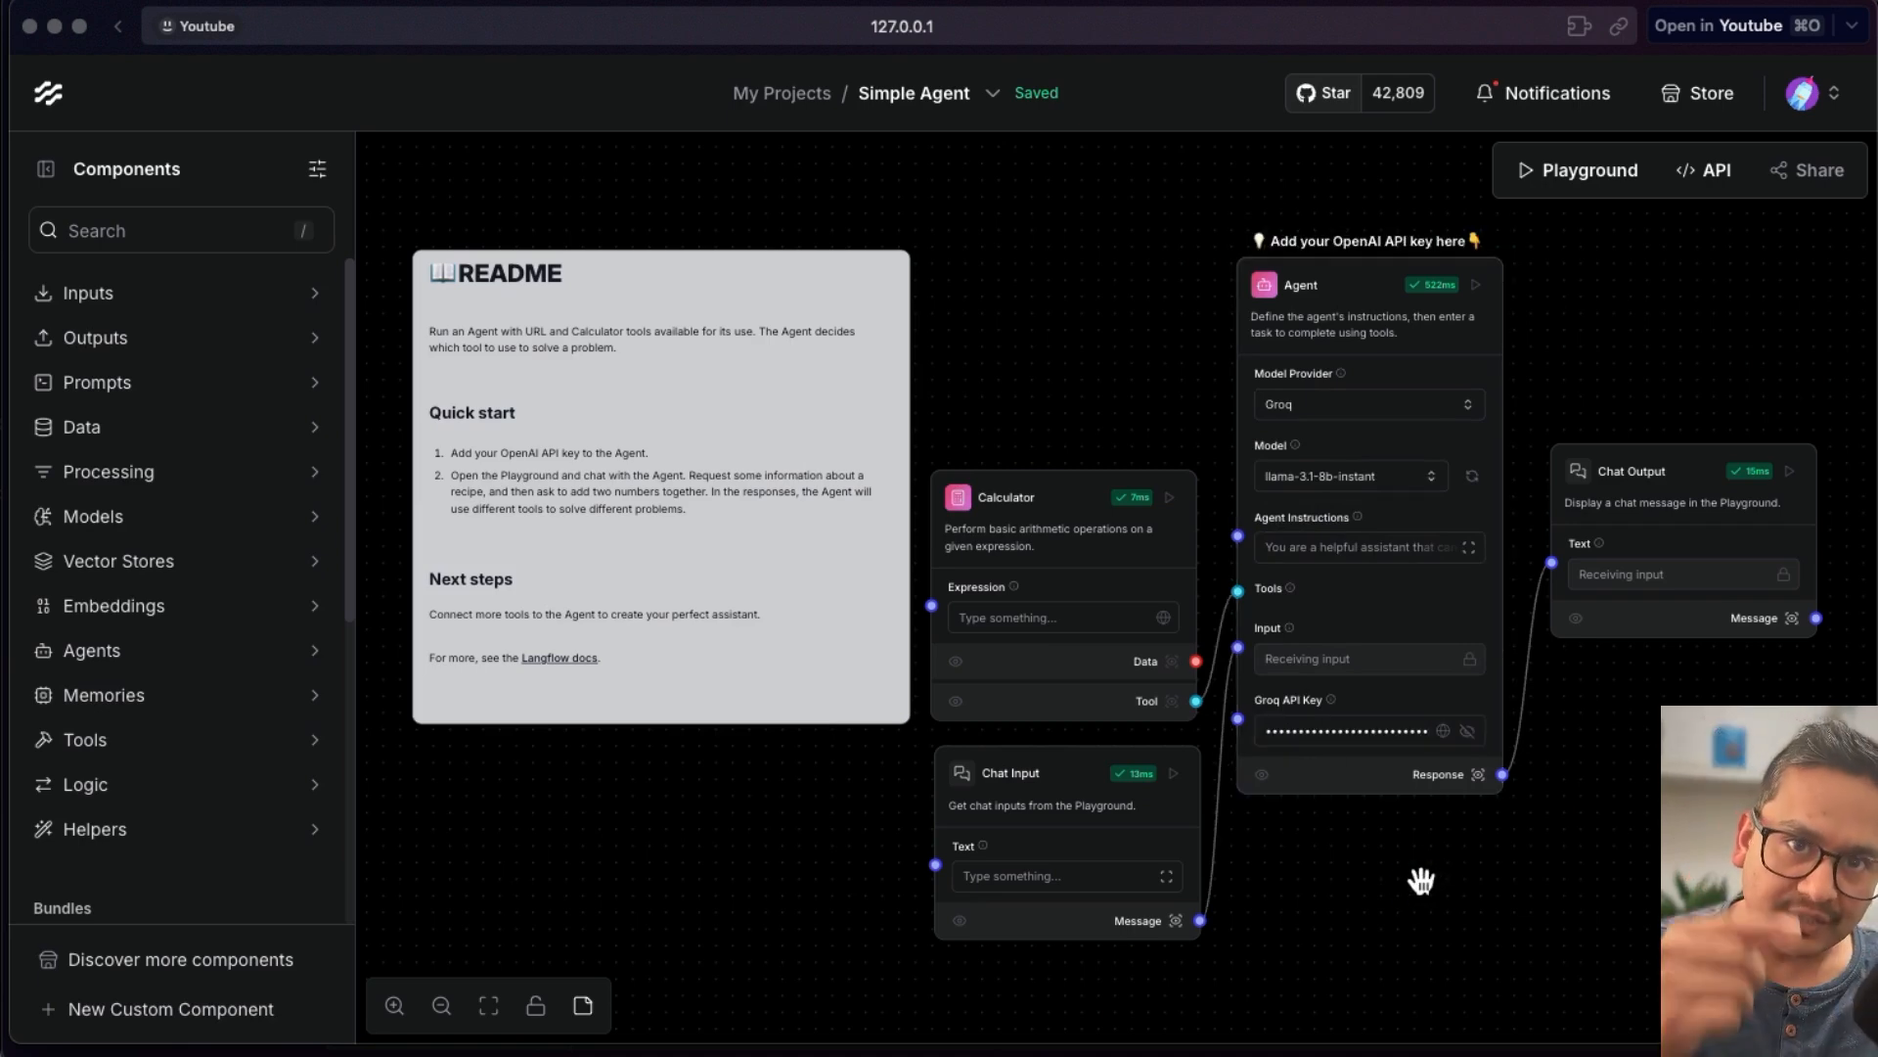
left_click(1476, 285)
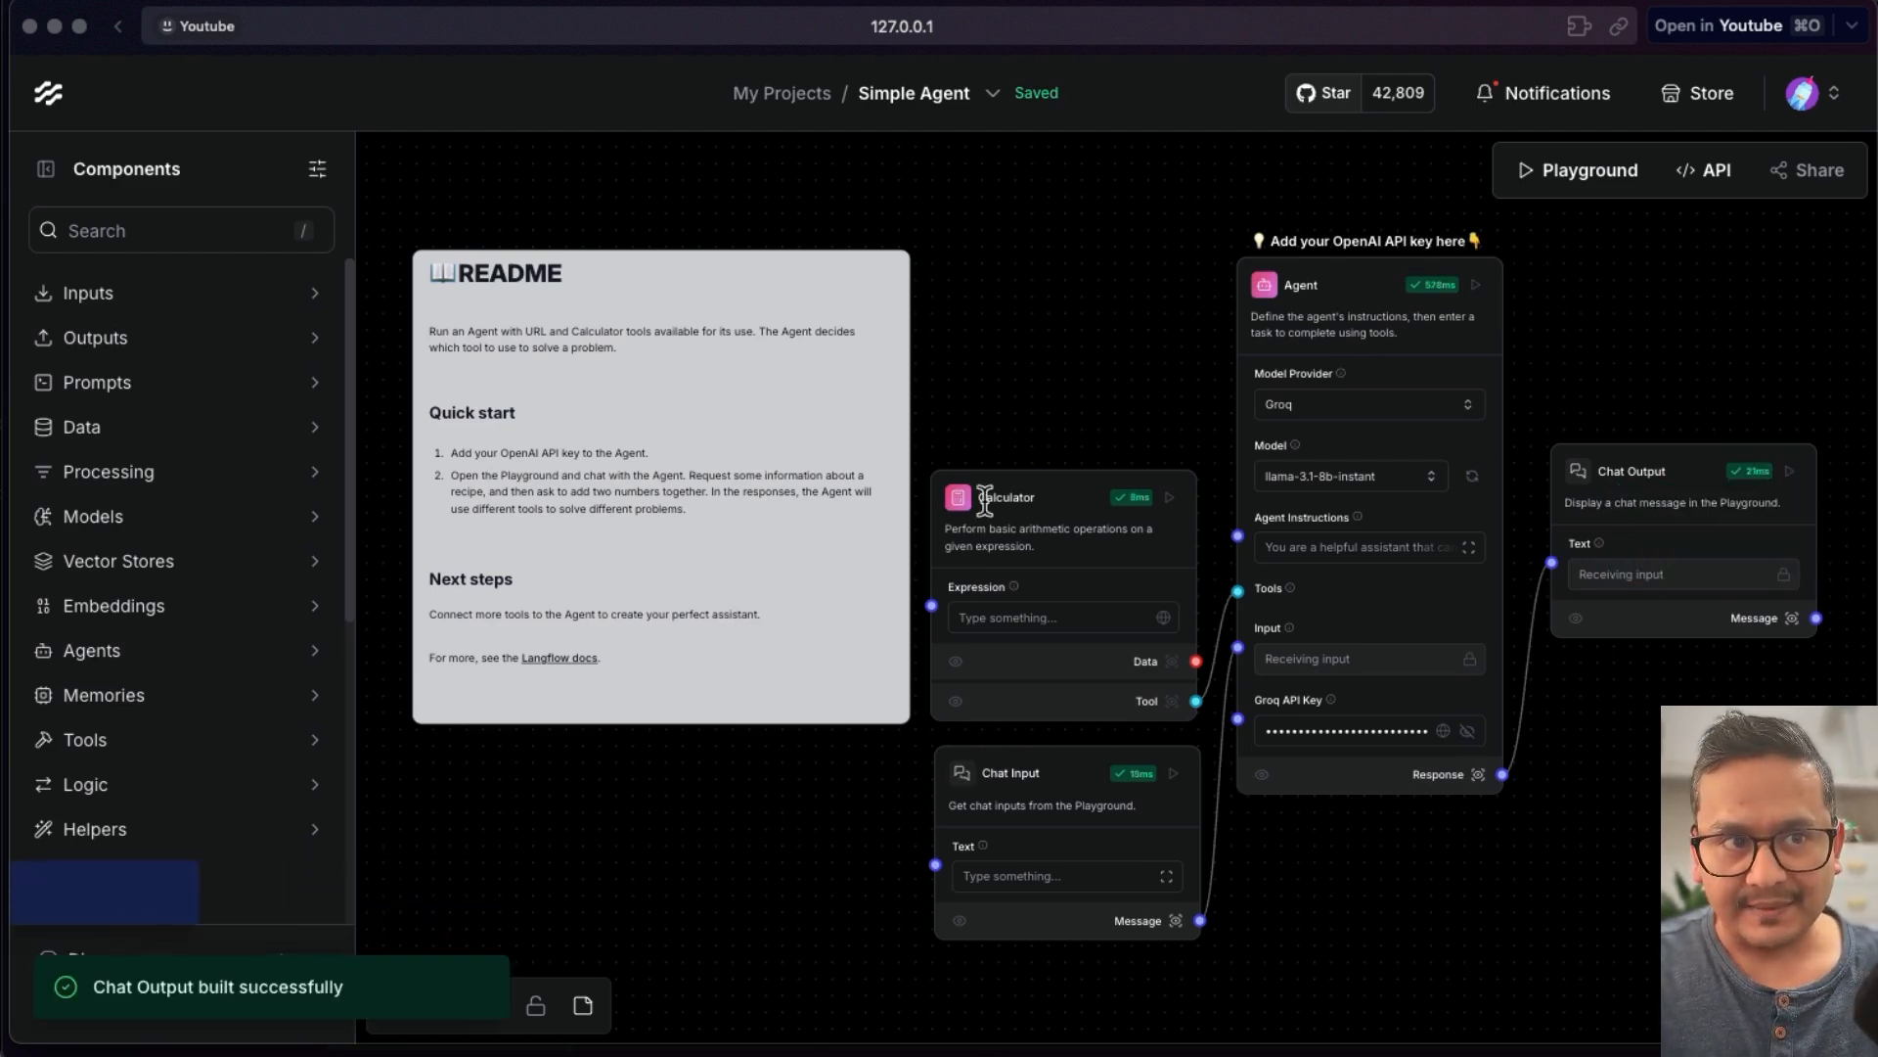
- Open the Playground, send the message "what is AI", and expand the answer's agent steps to inspect them
left_click(1590, 169)
left_click(1012, 894)
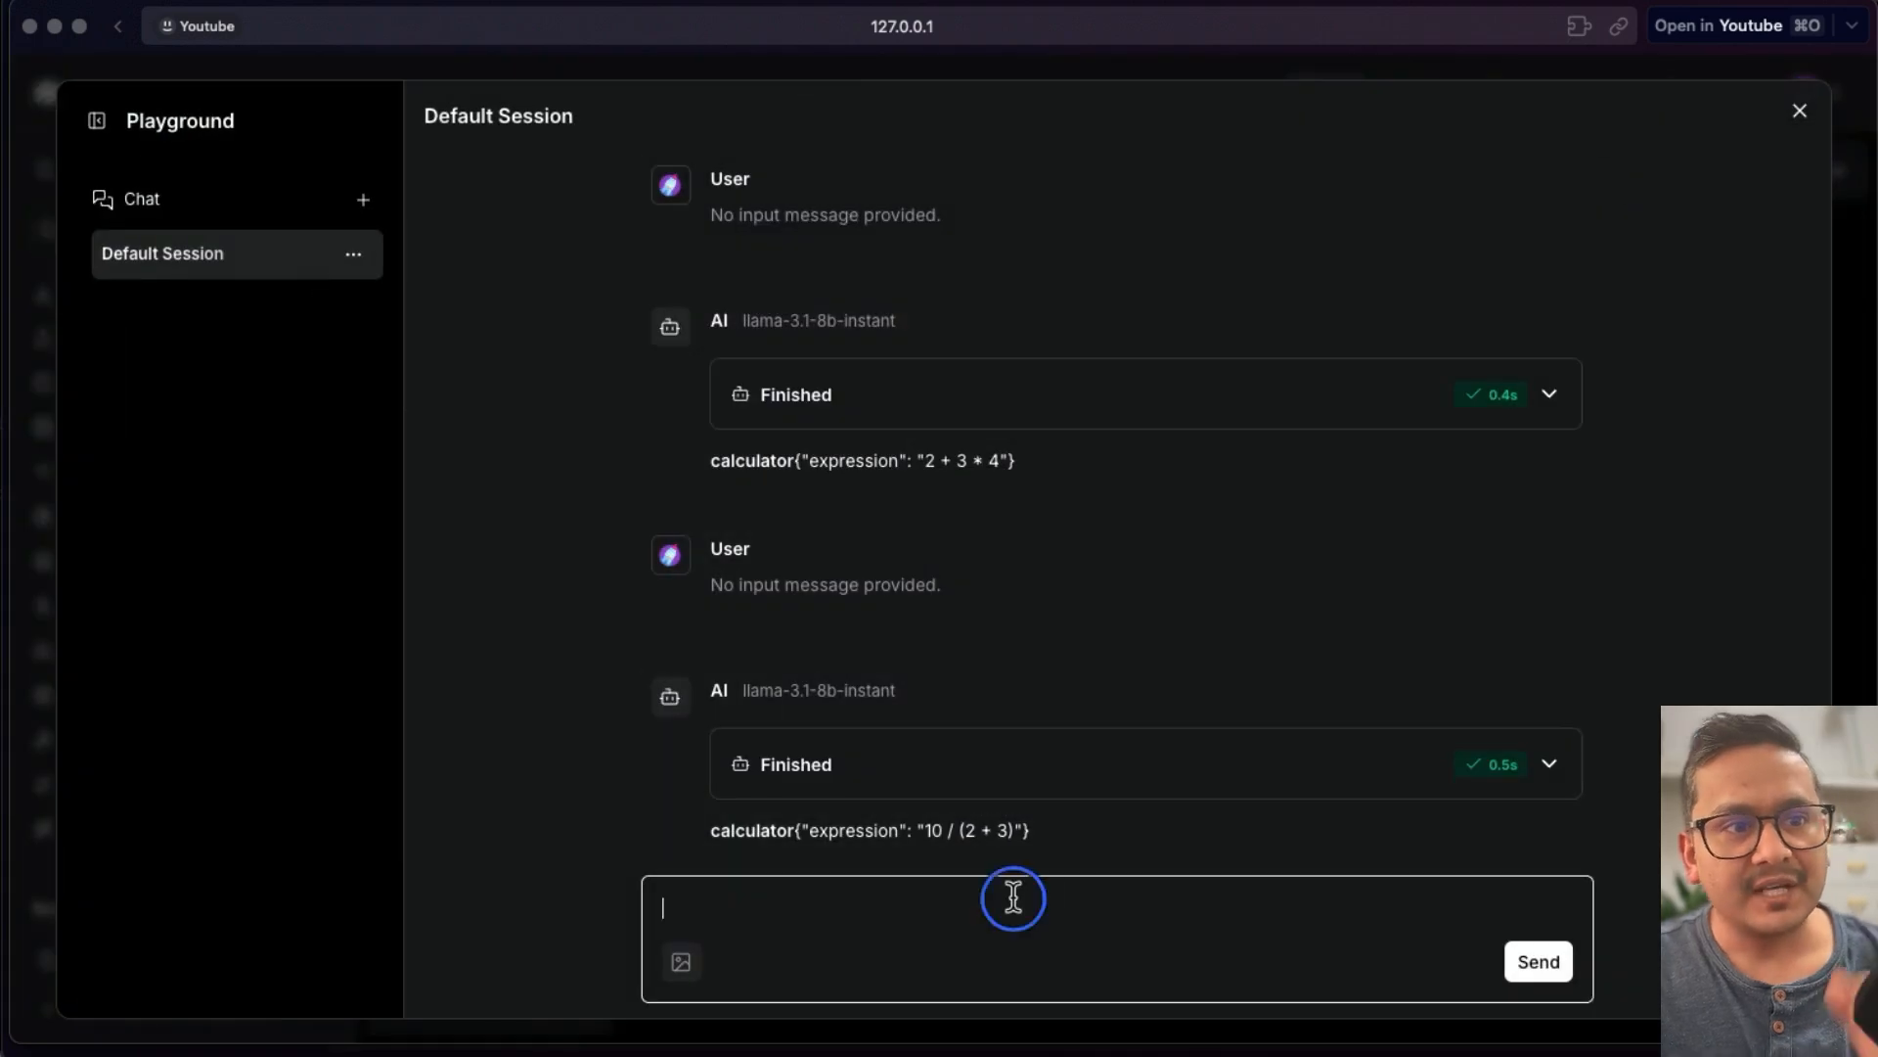
type("what is AI")
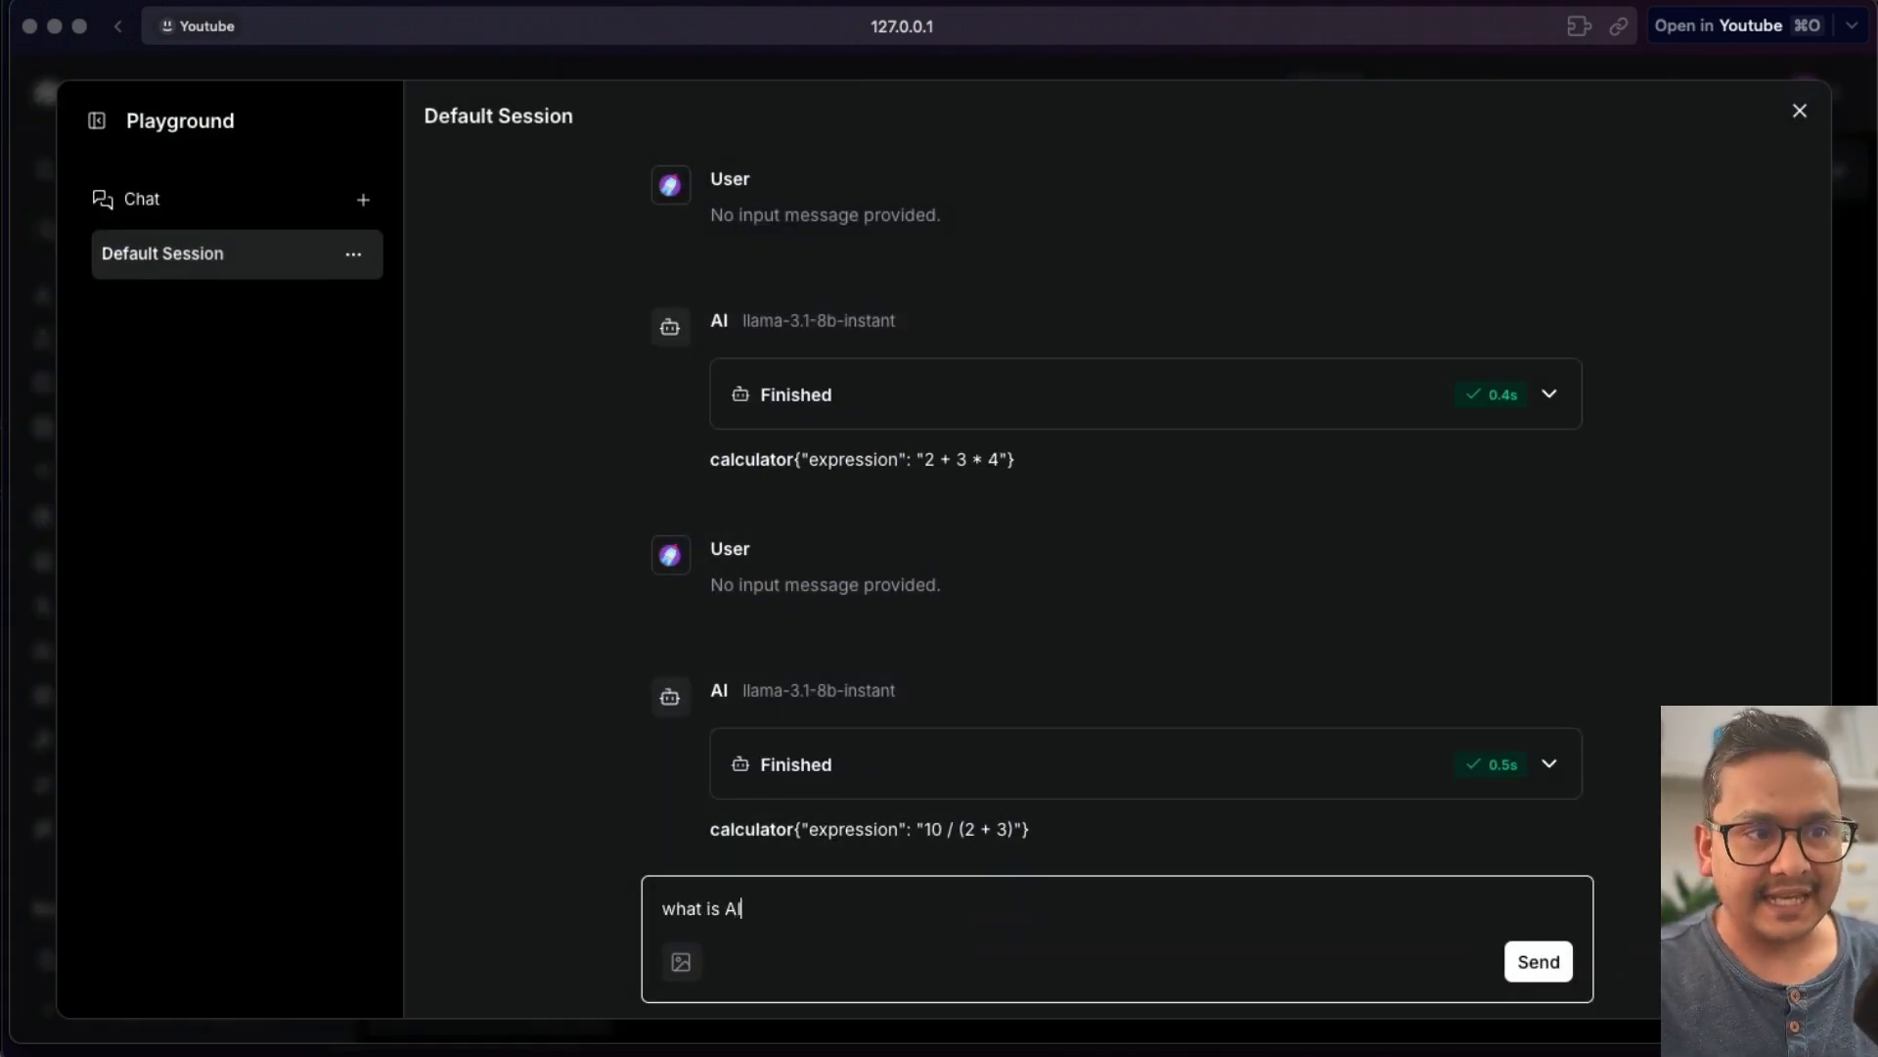
key("Return")
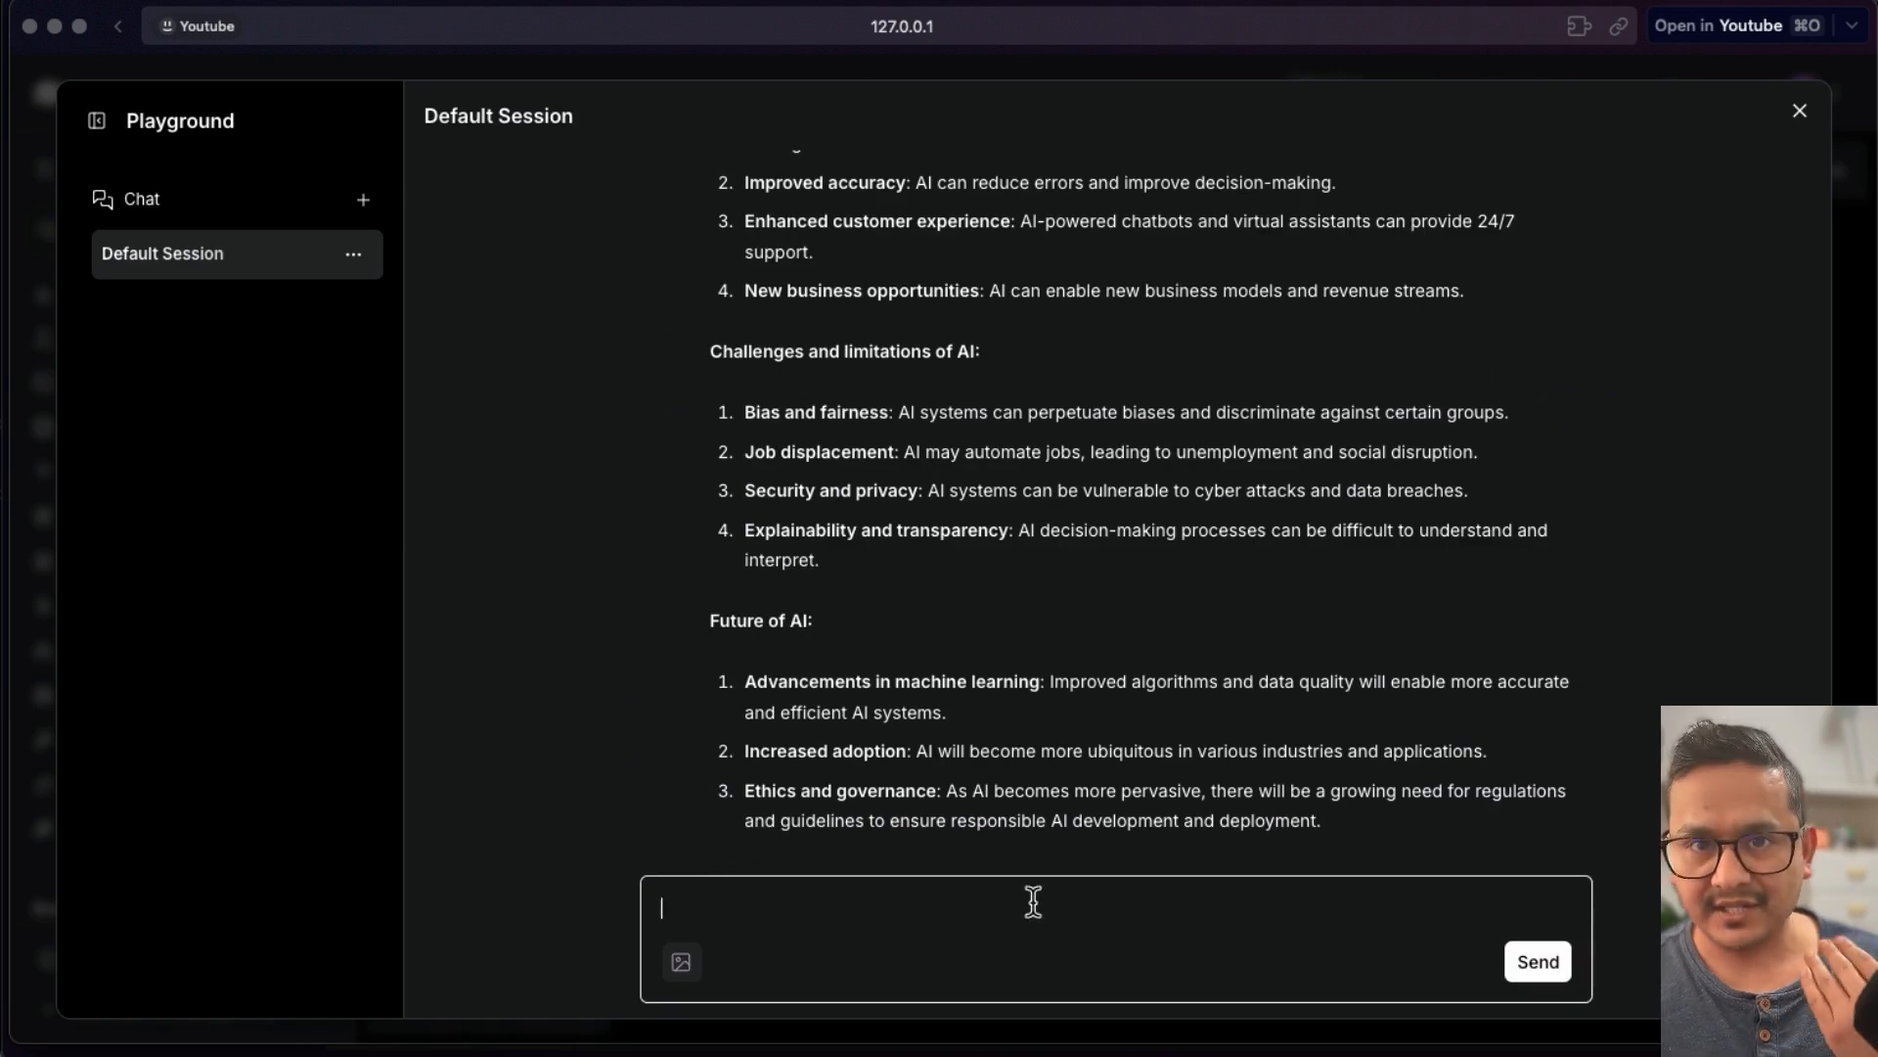
scroll(940, 679, "up", 10)
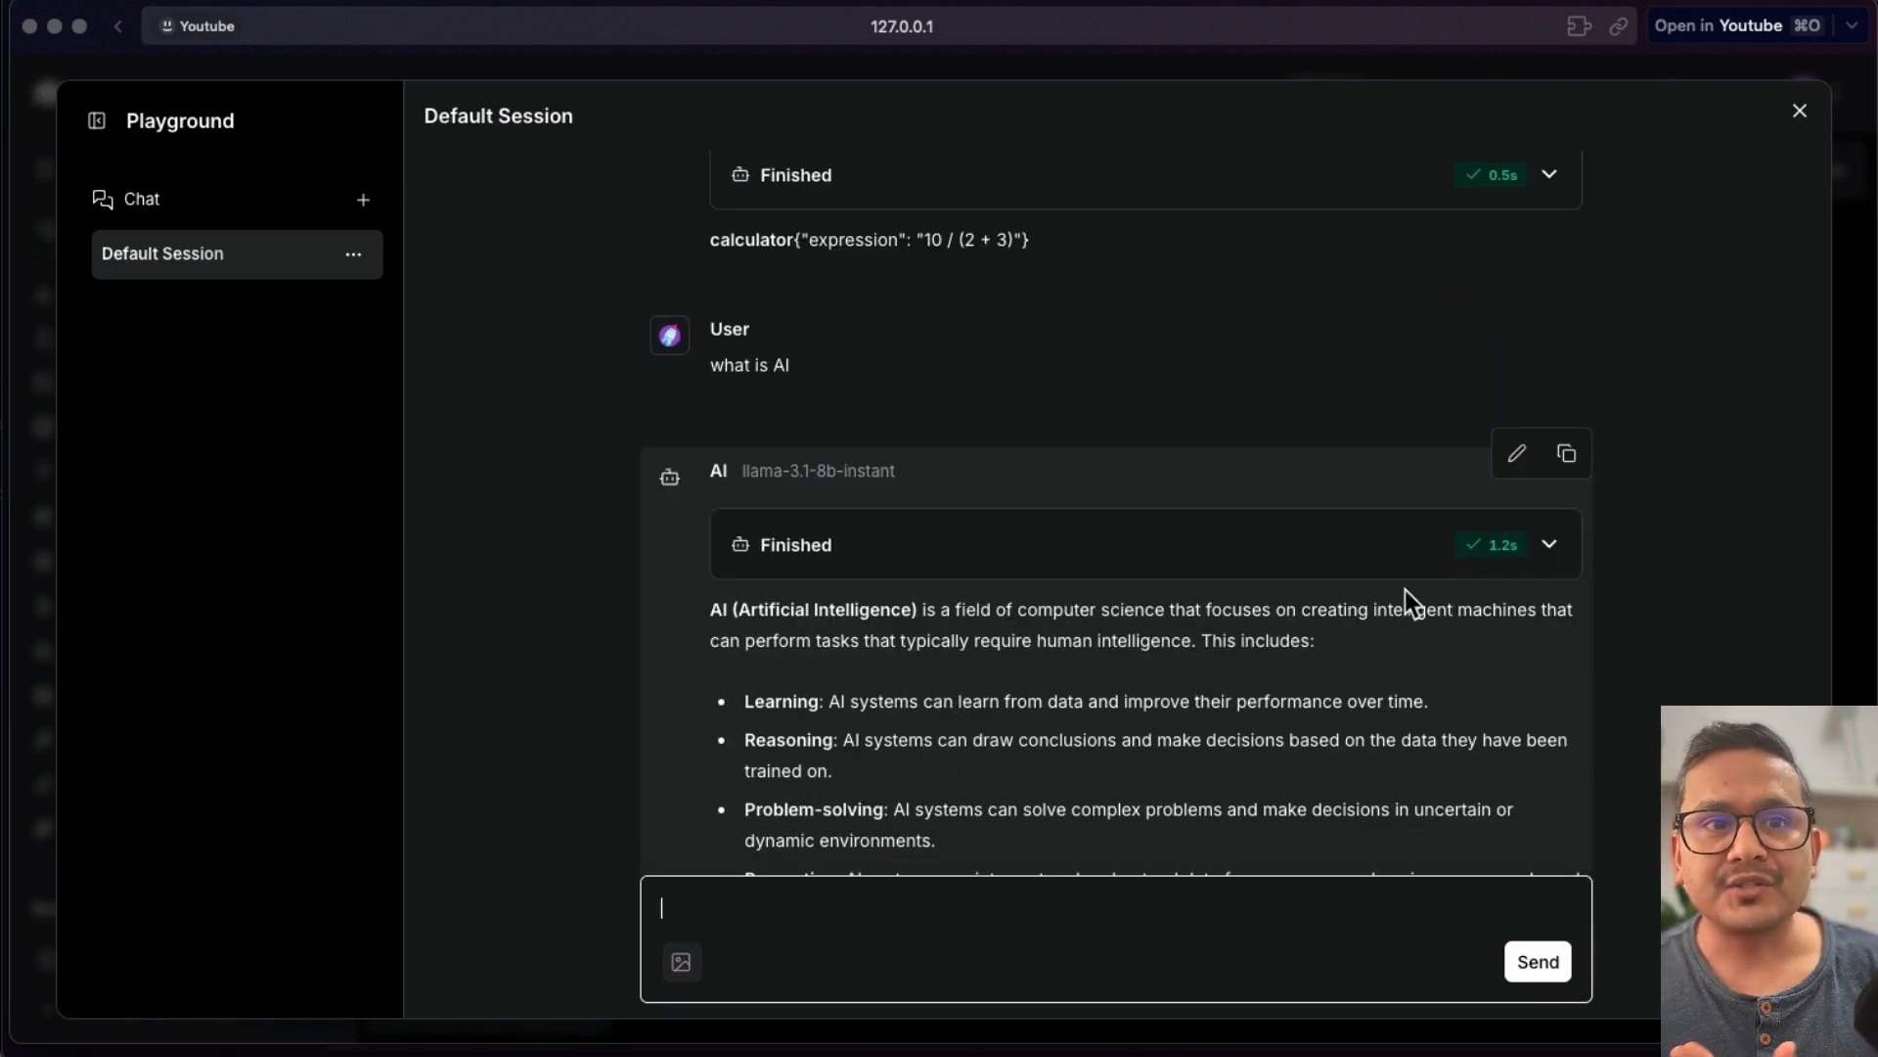
left_click(1552, 548)
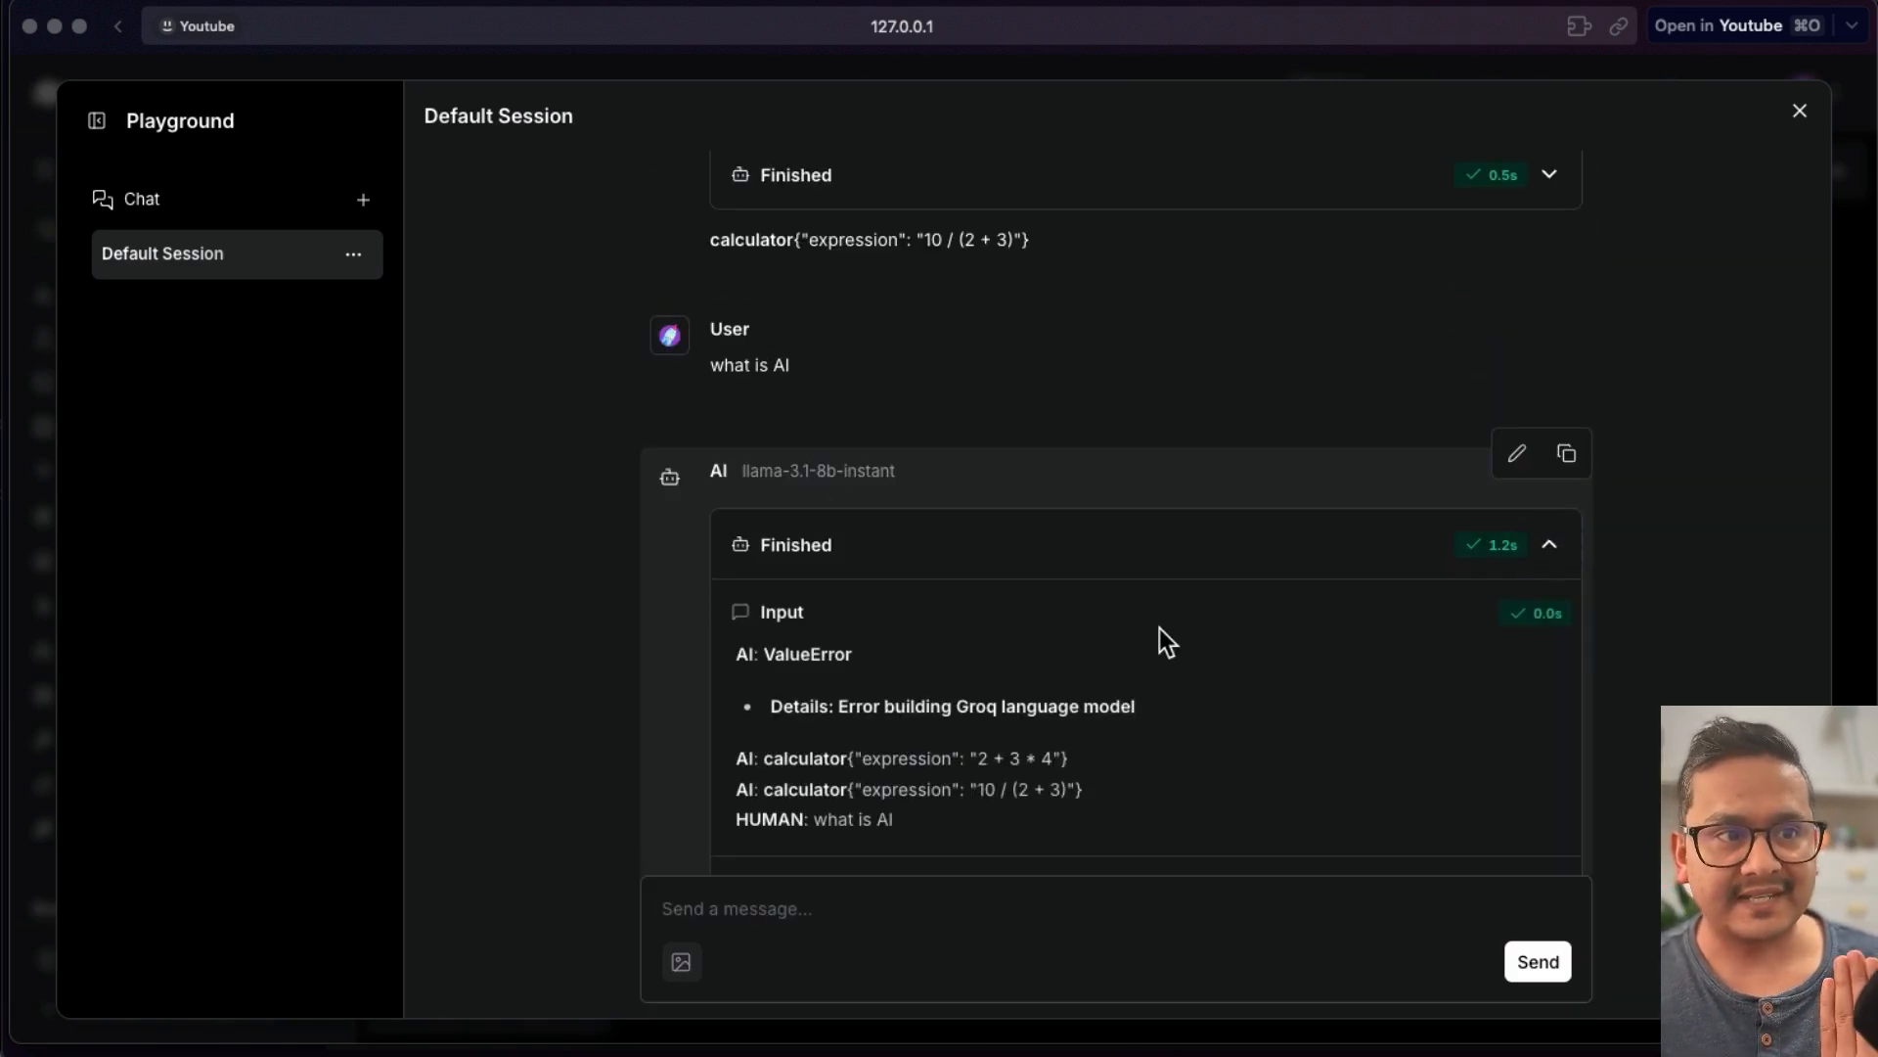
scroll(1160, 628, "down", 5)
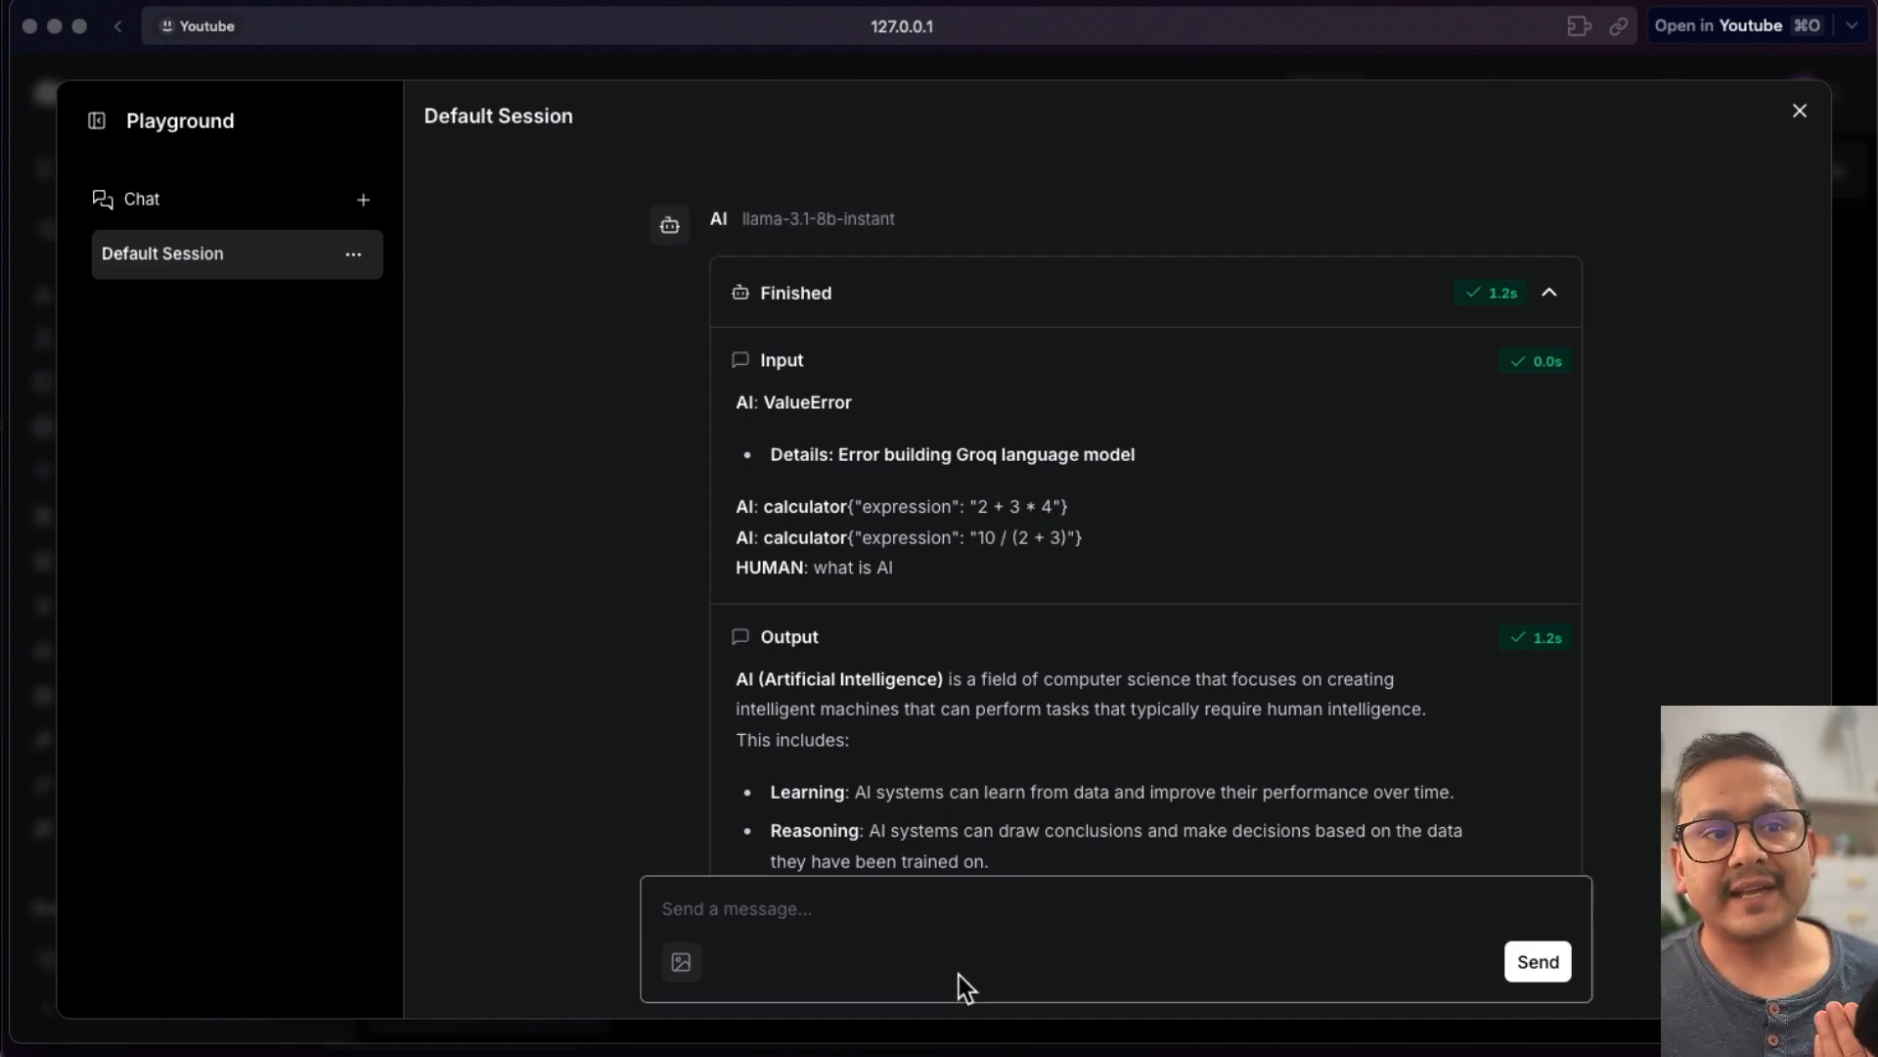
- Send the message "what is 3+4" and expand the answer's agent steps to review its input and output
left_click(977, 904)
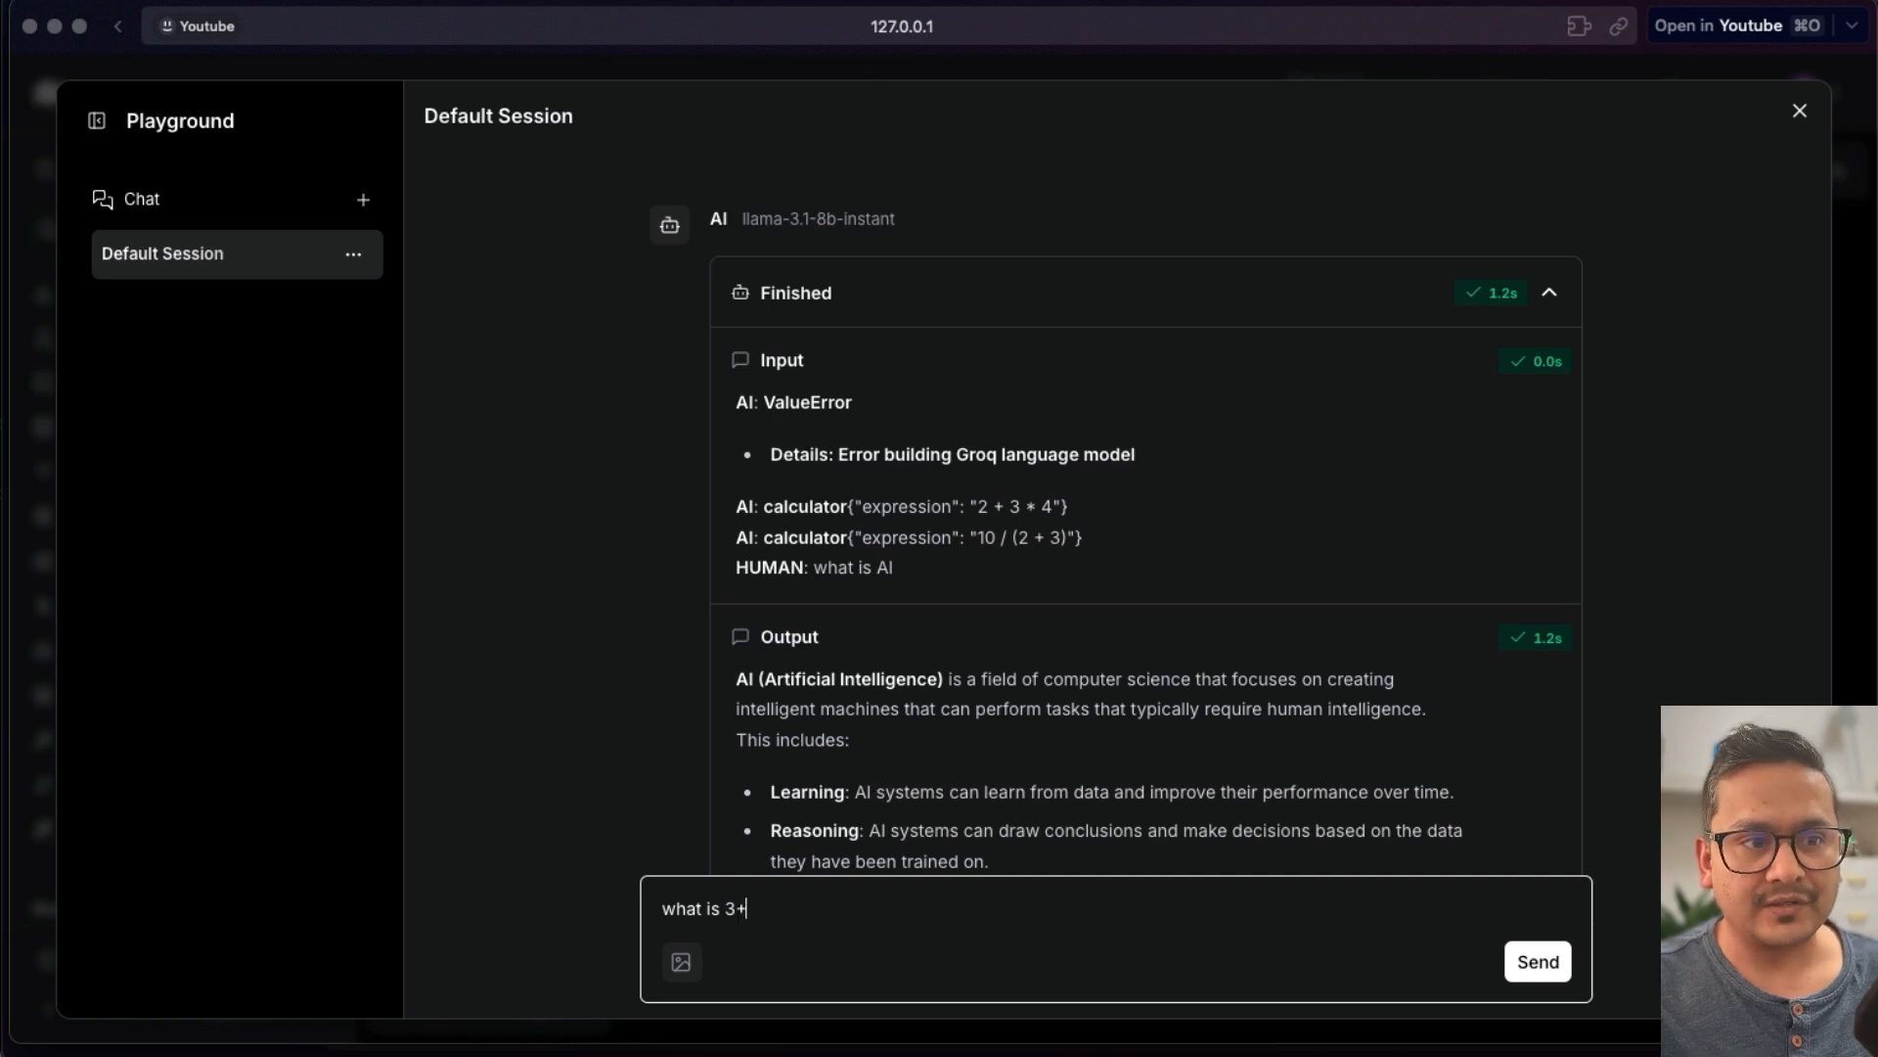
key("Return")
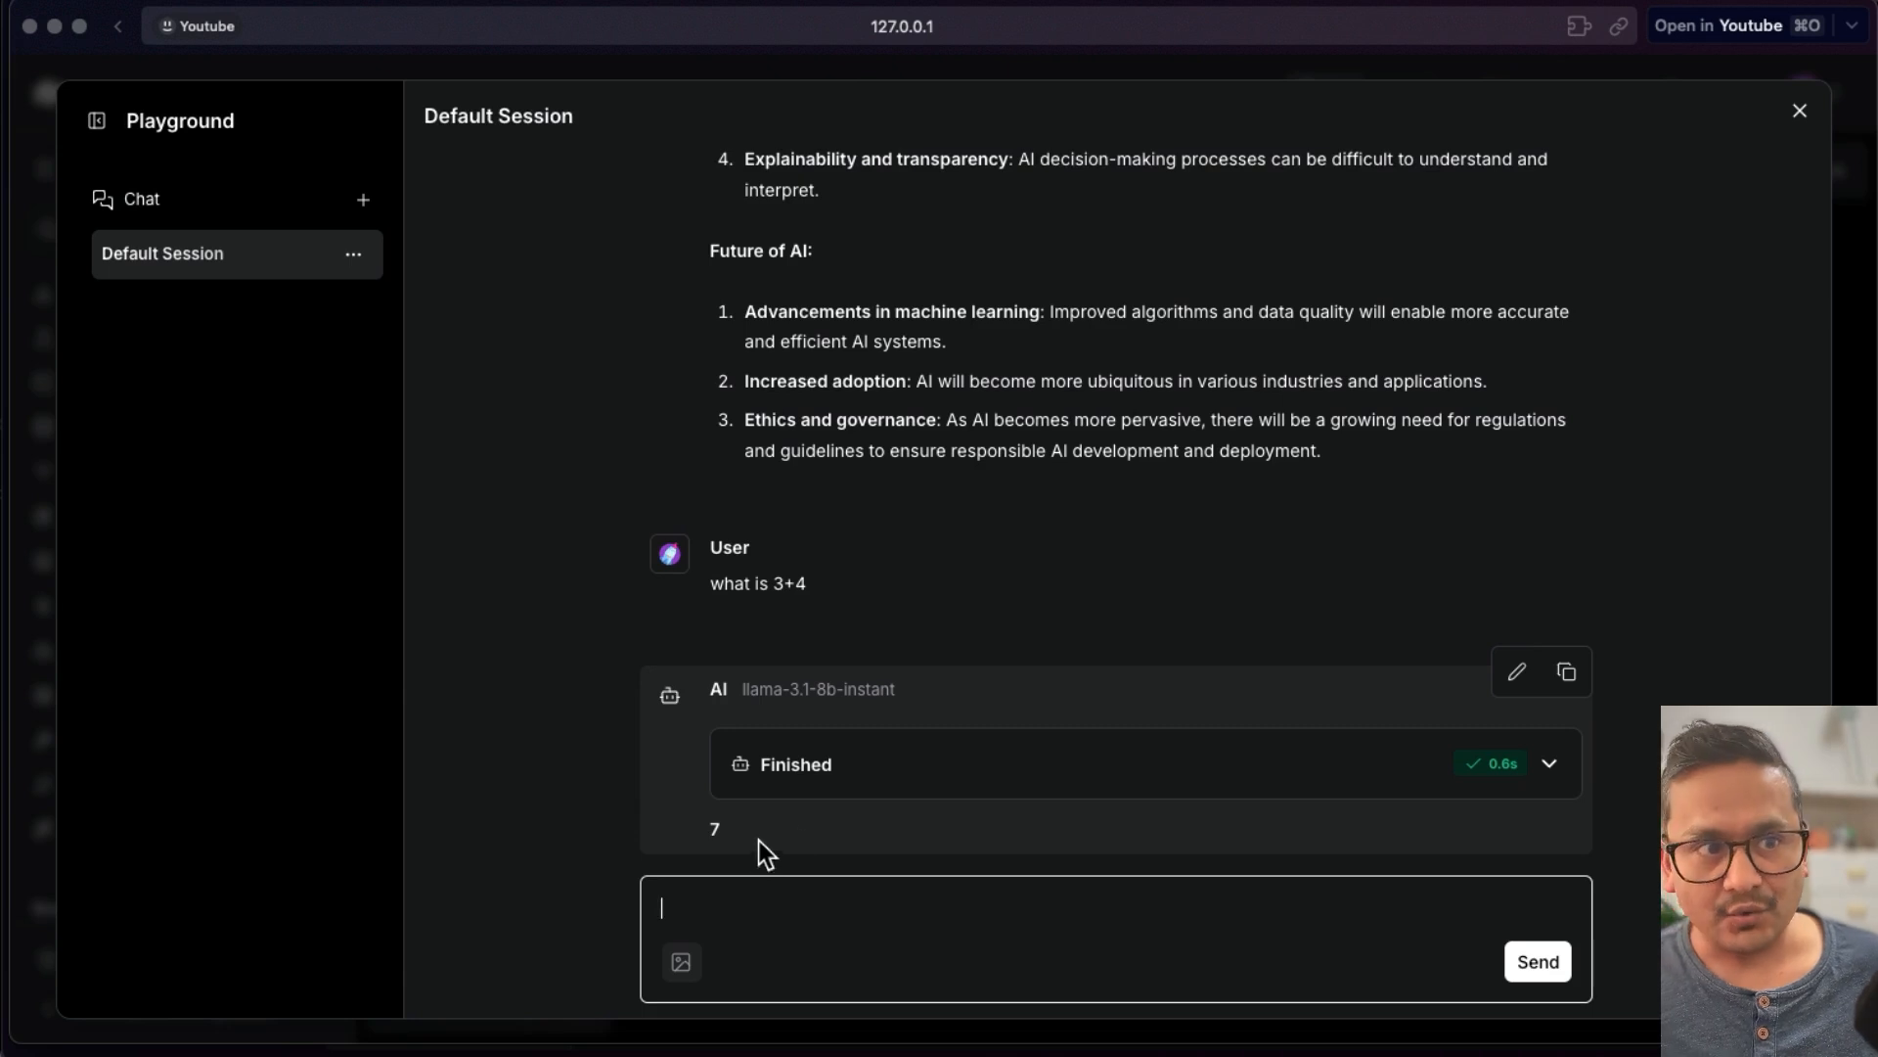
left_click(1549, 765)
scroll(1117, 724, "down", 2)
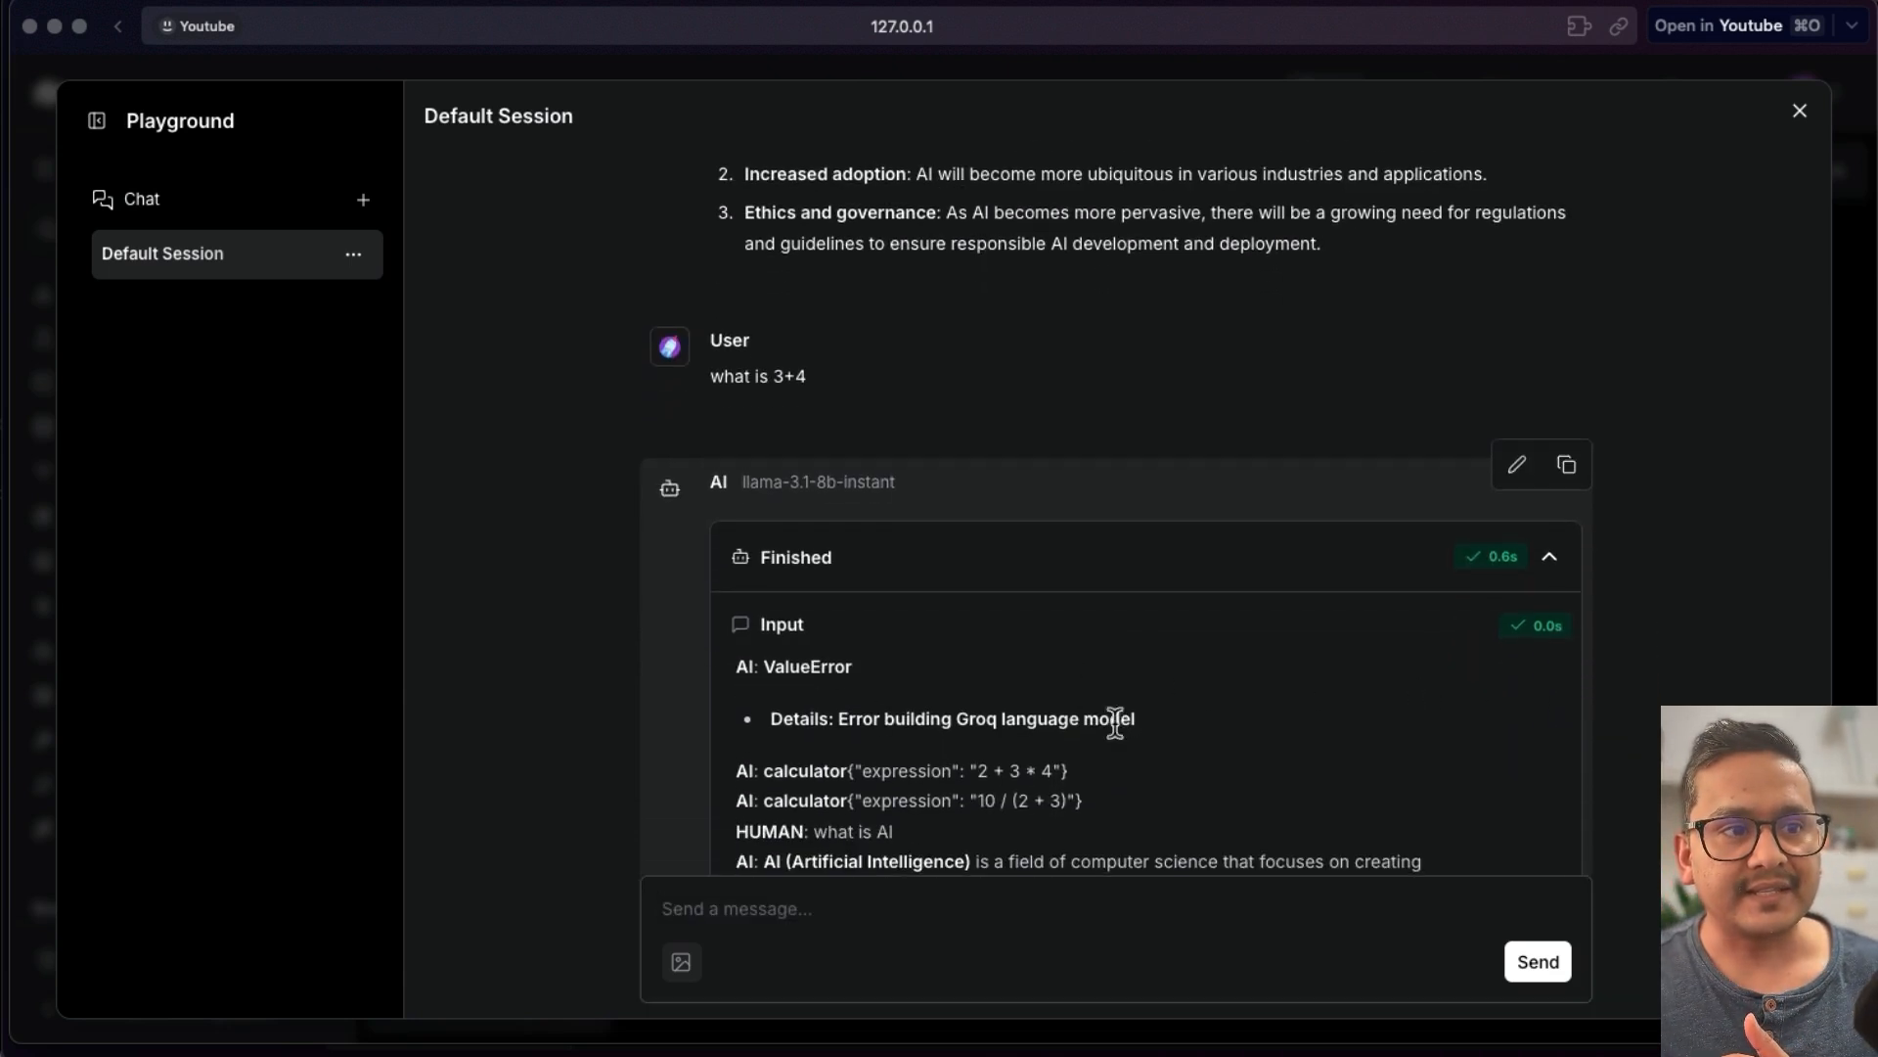
scroll(853, 742, "down", 3)
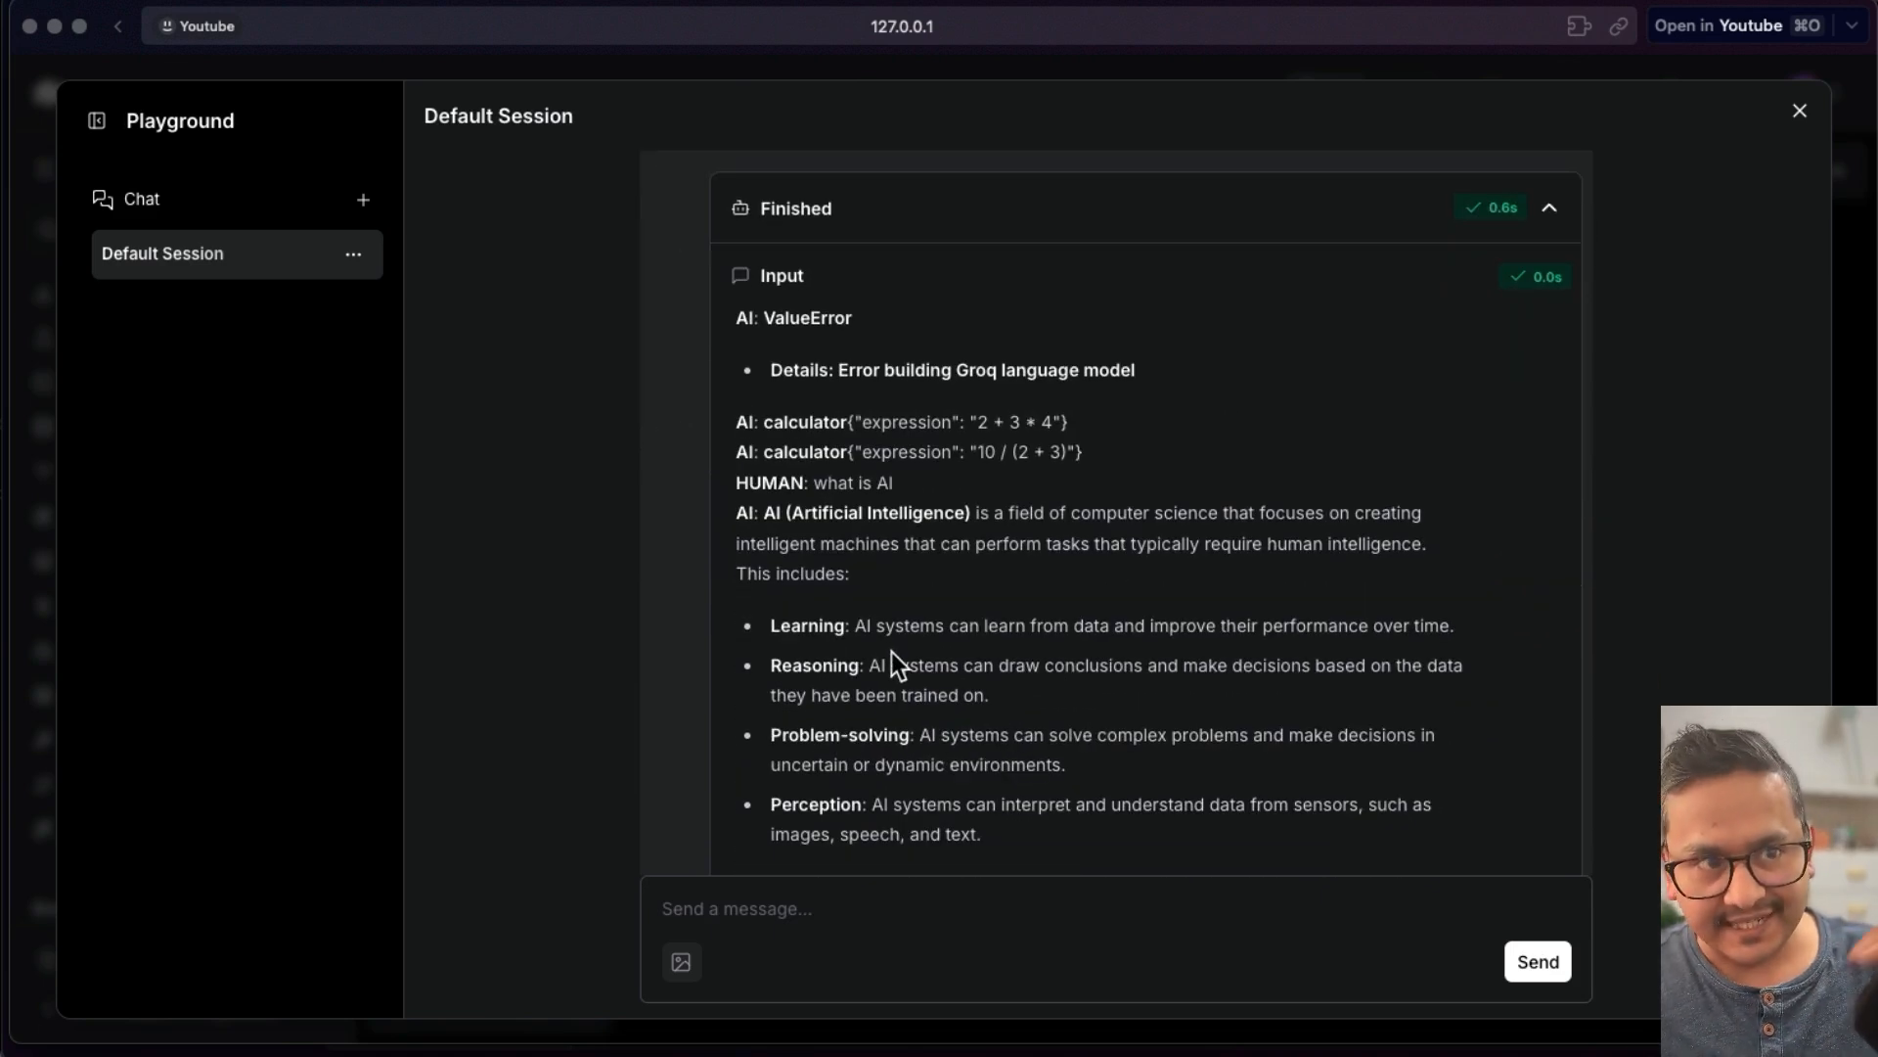
scroll(890, 652, "down", 8)
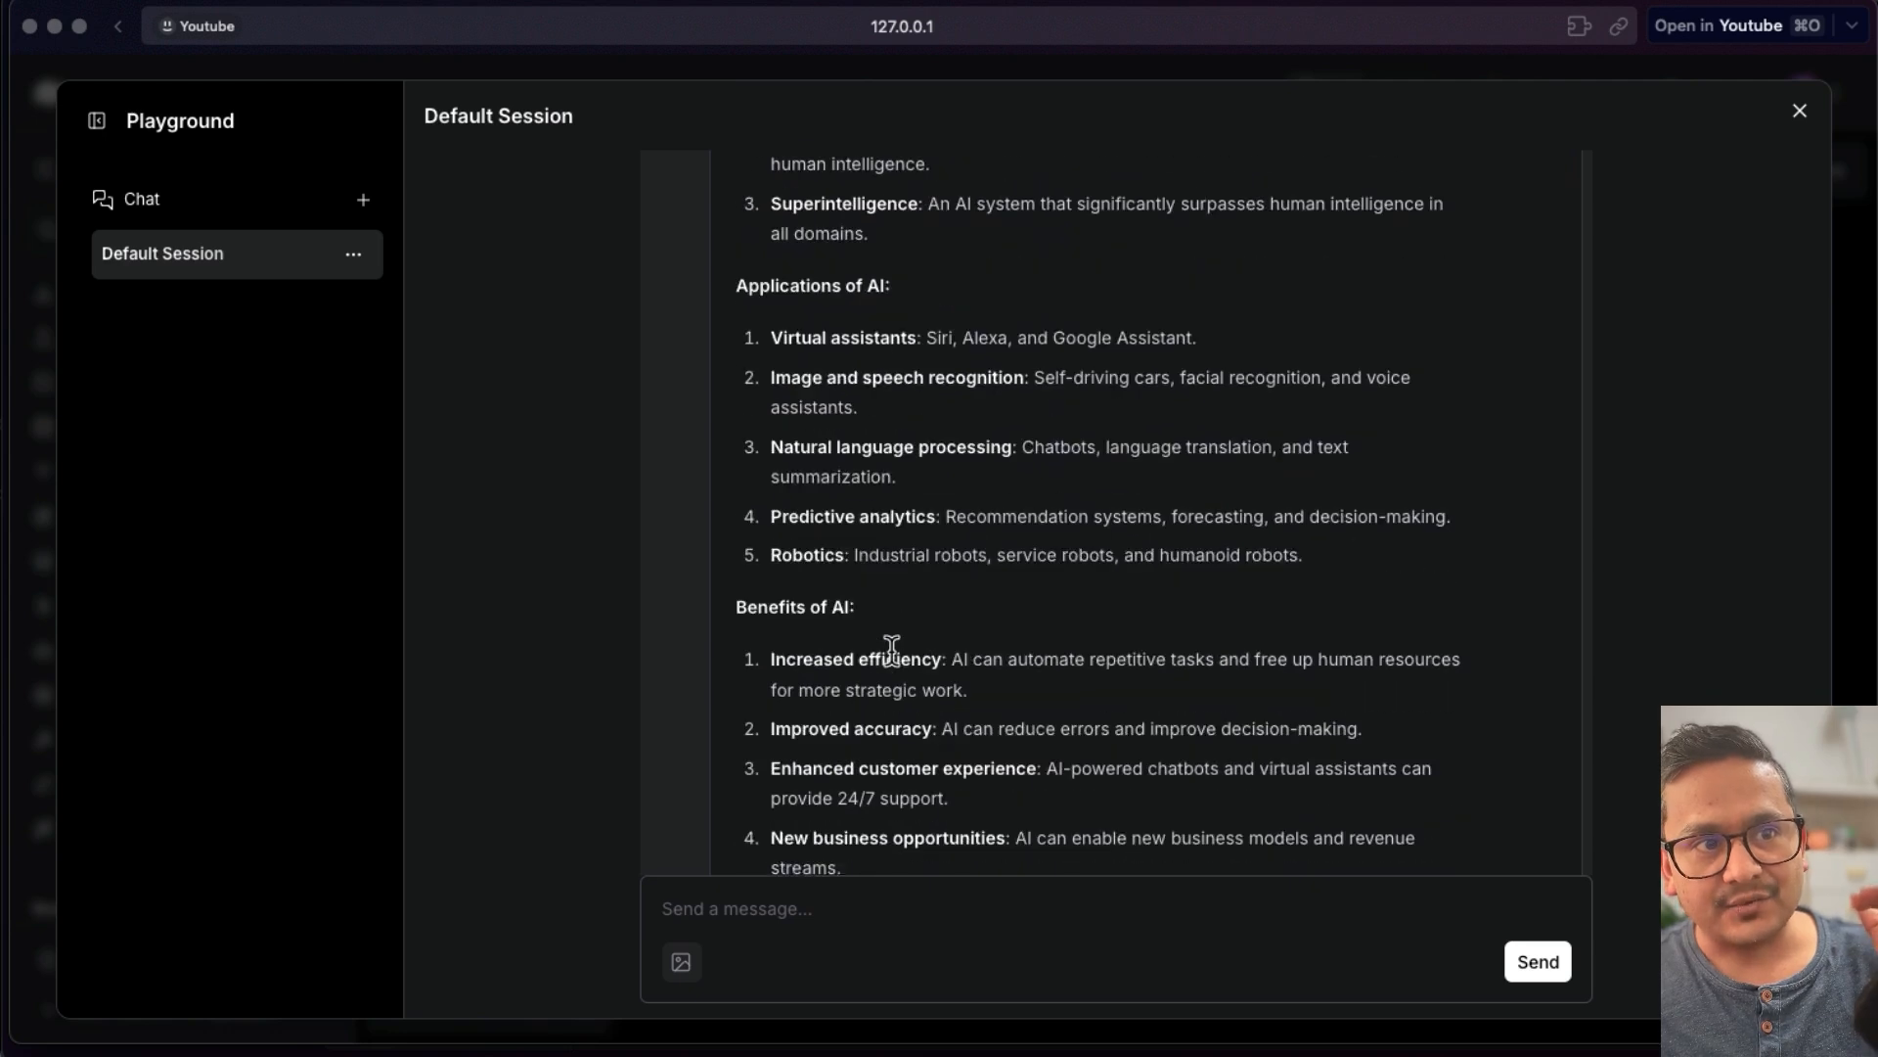
scroll(891, 649, "down", 8)
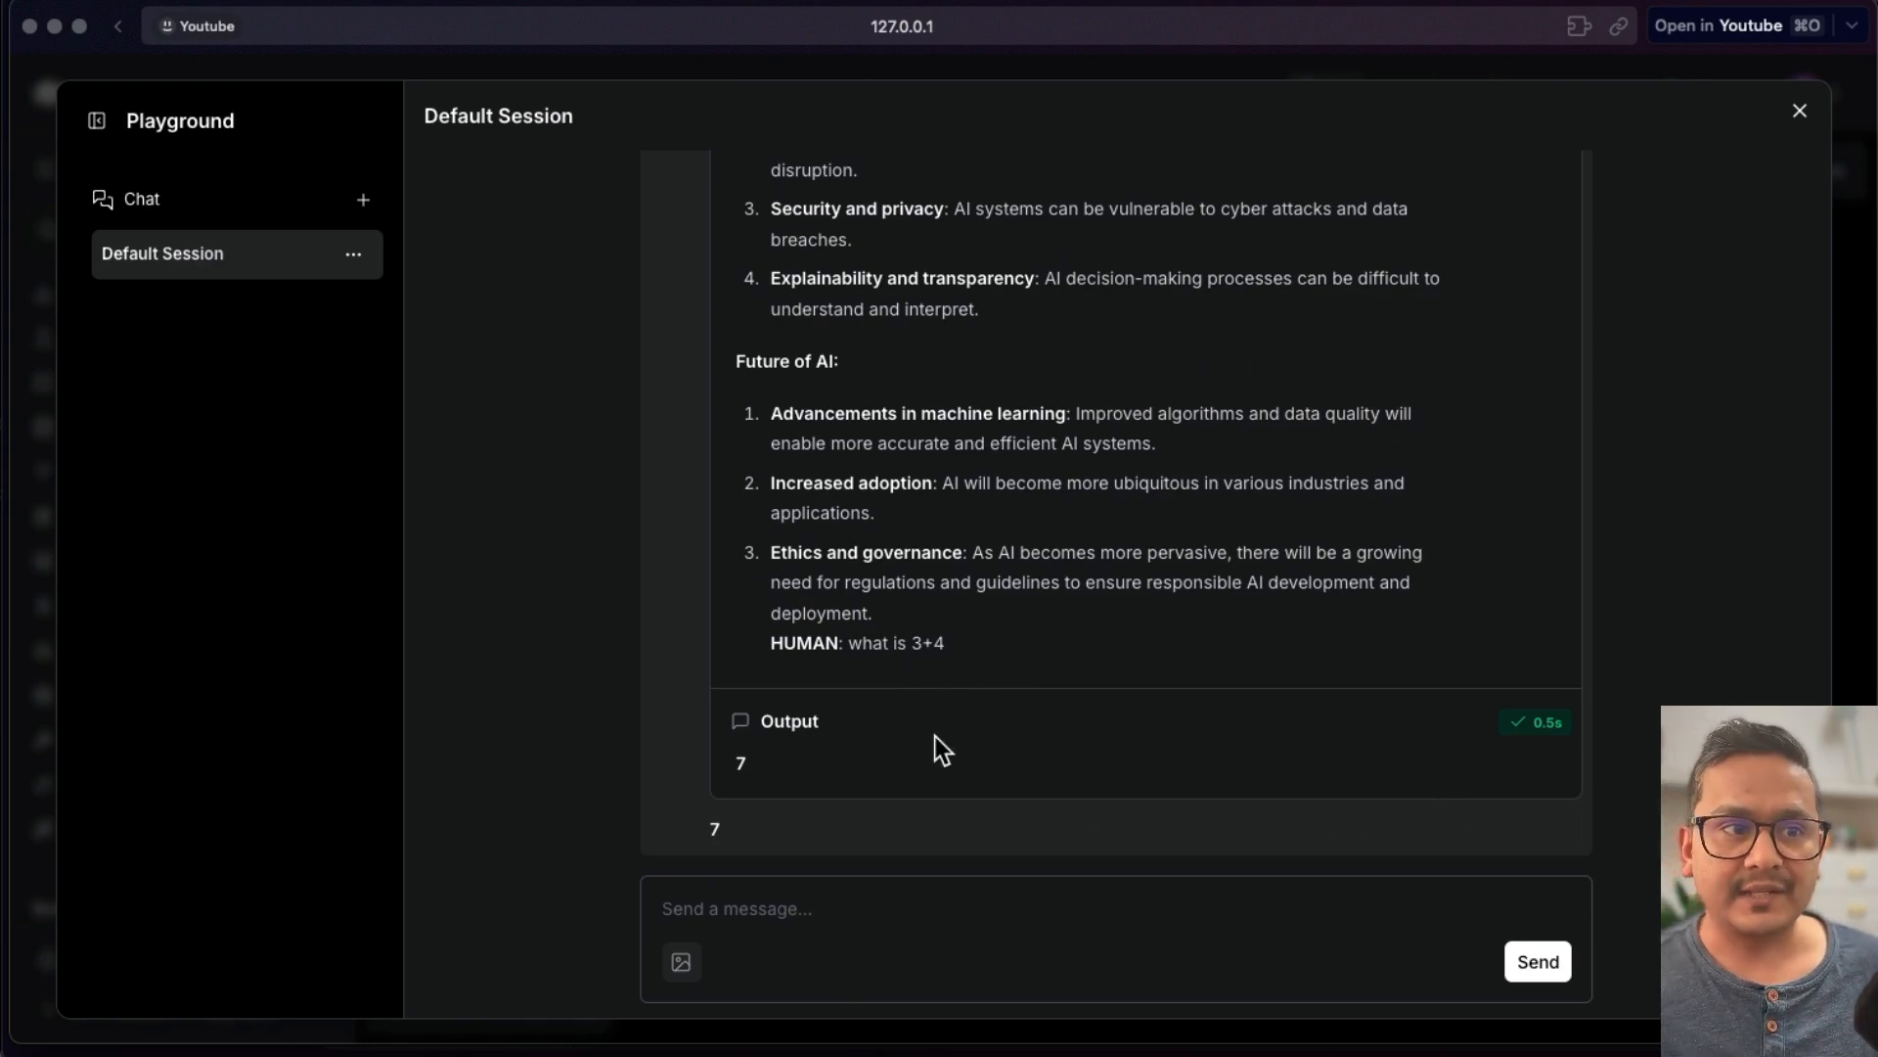
- Send the message "what is 4+5-3+234" in the Playground chat
left_click(821, 912)
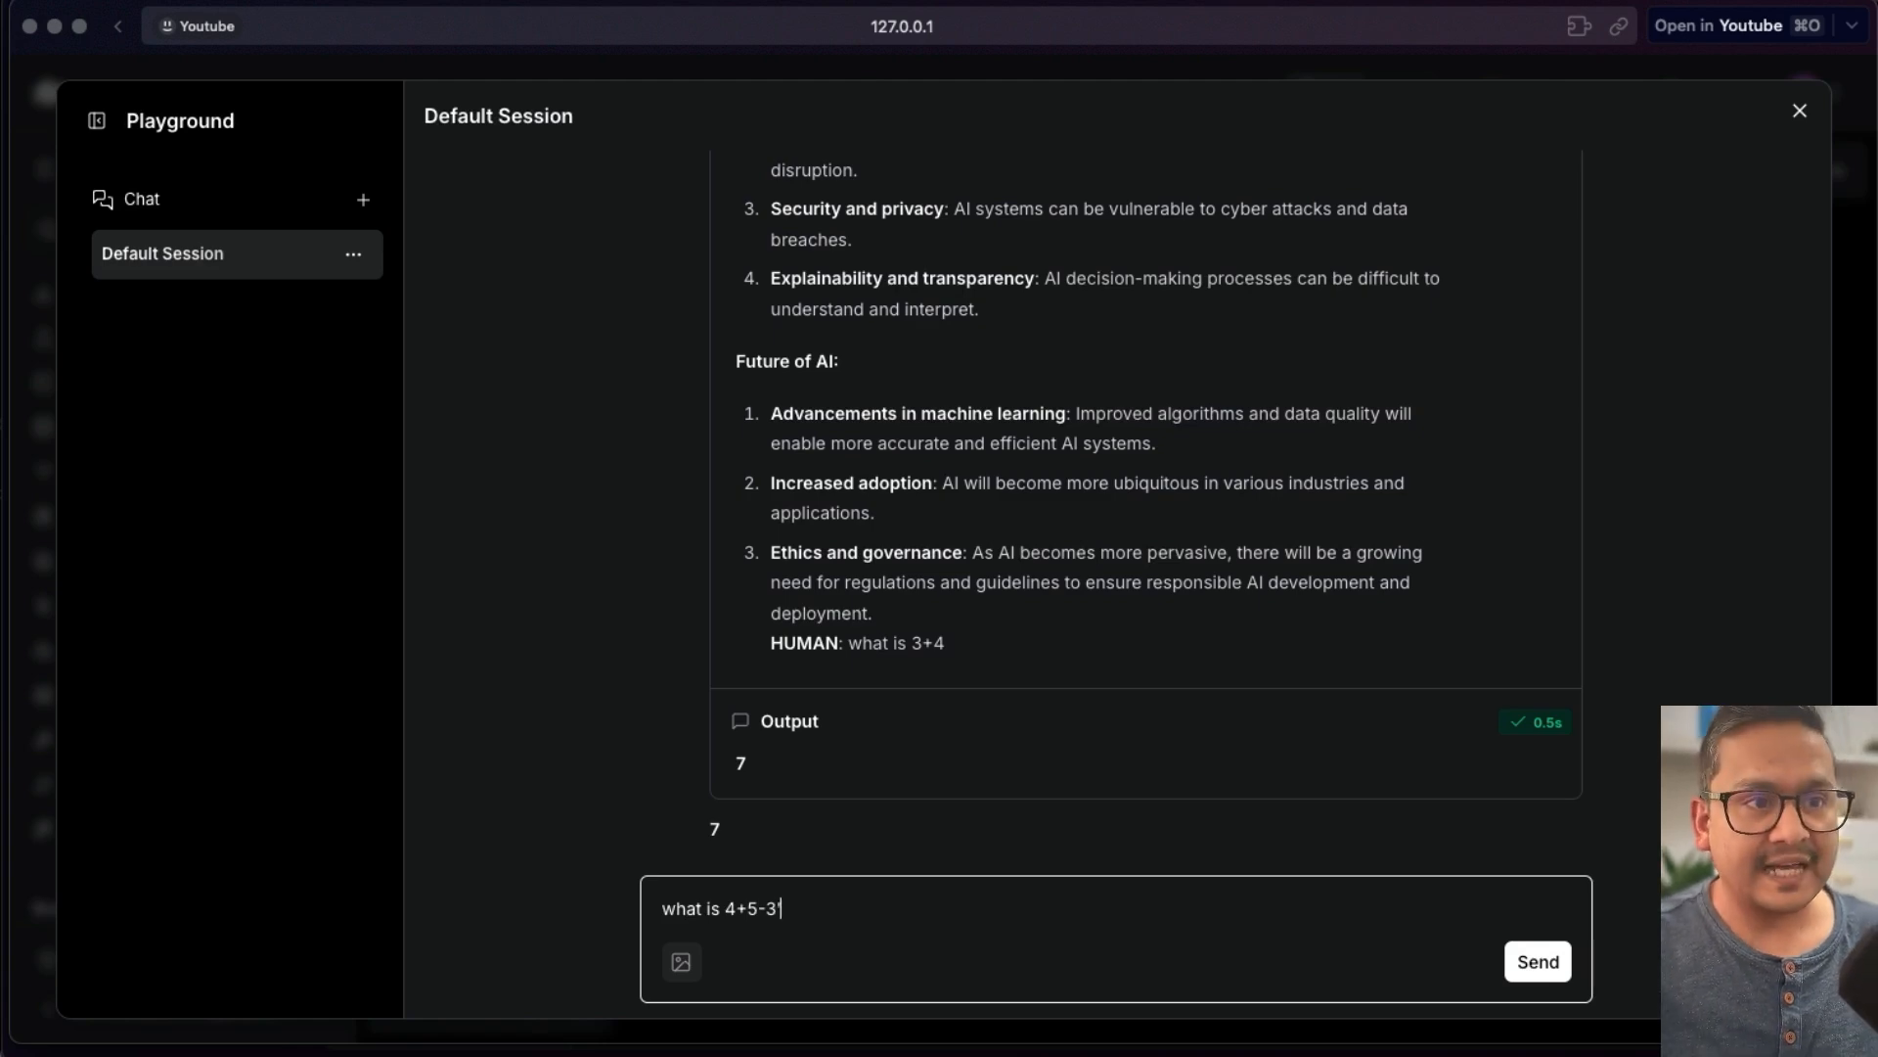
key("BackSpace")
key("BackSpace")
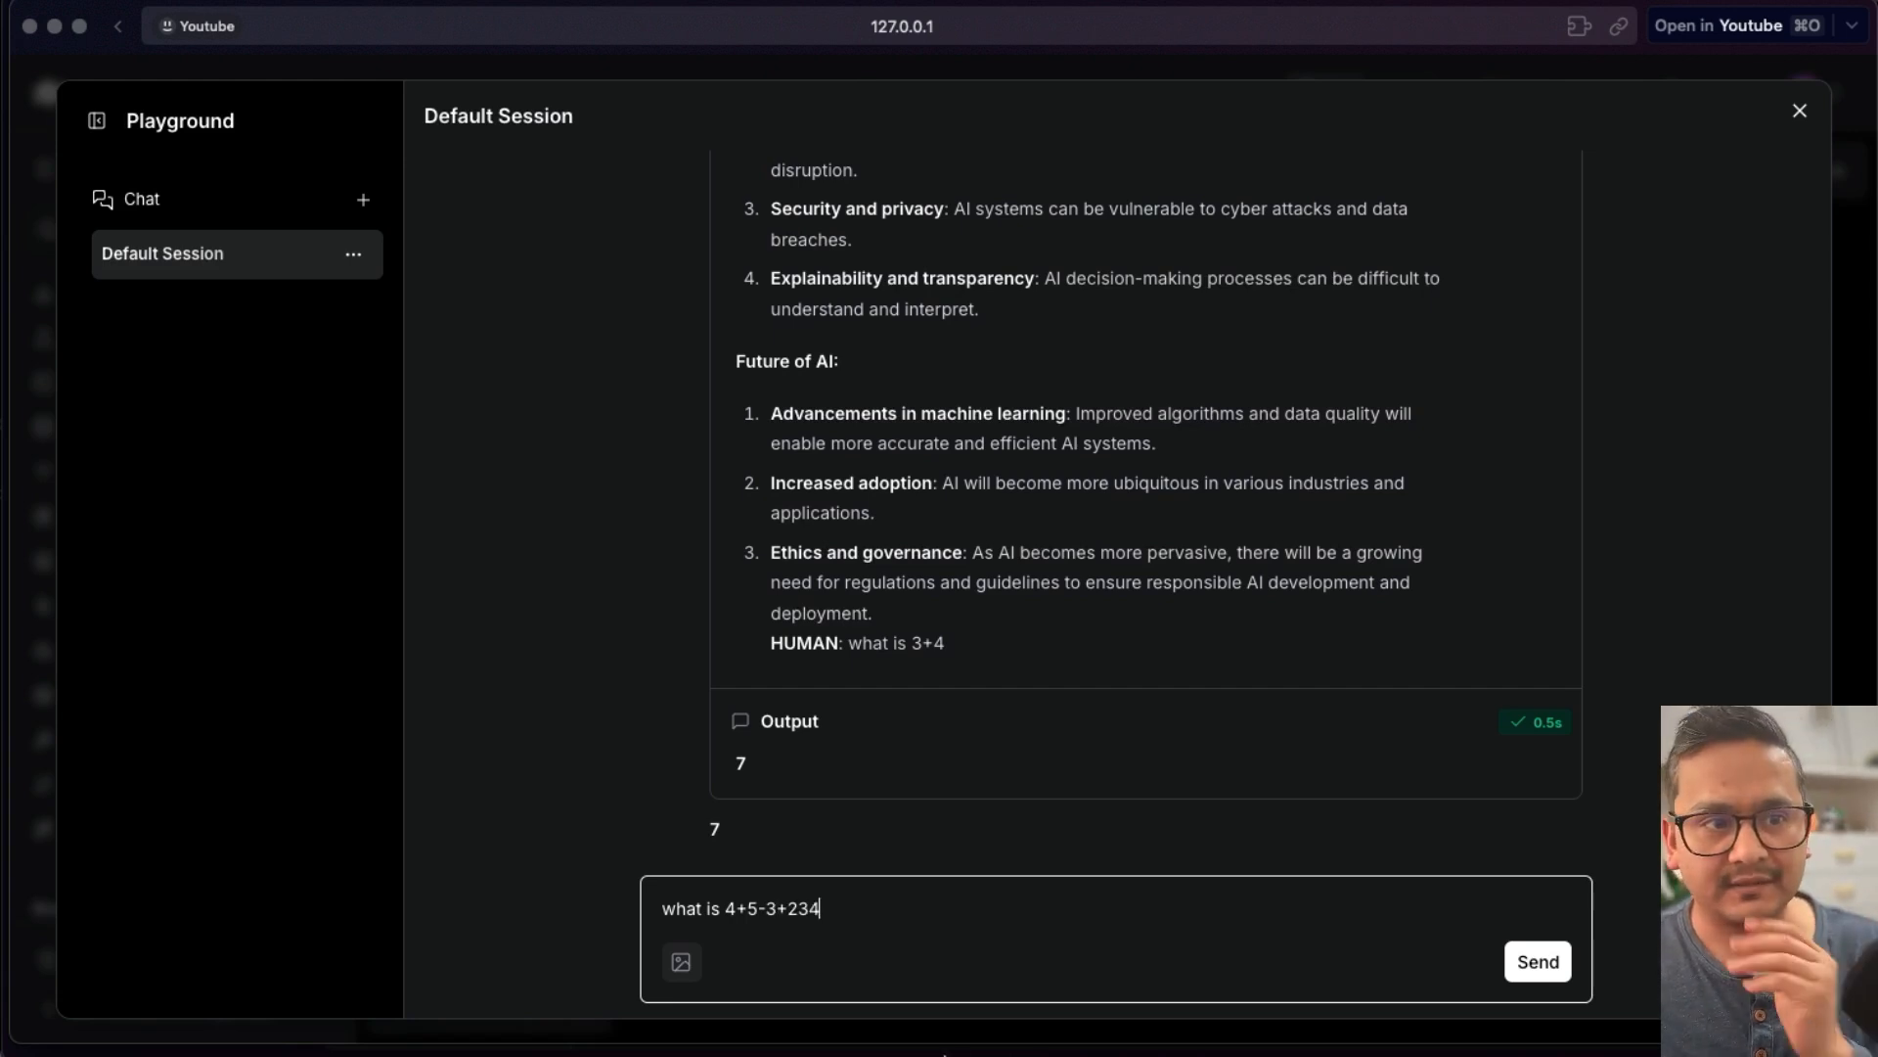
left_click(1539, 964)
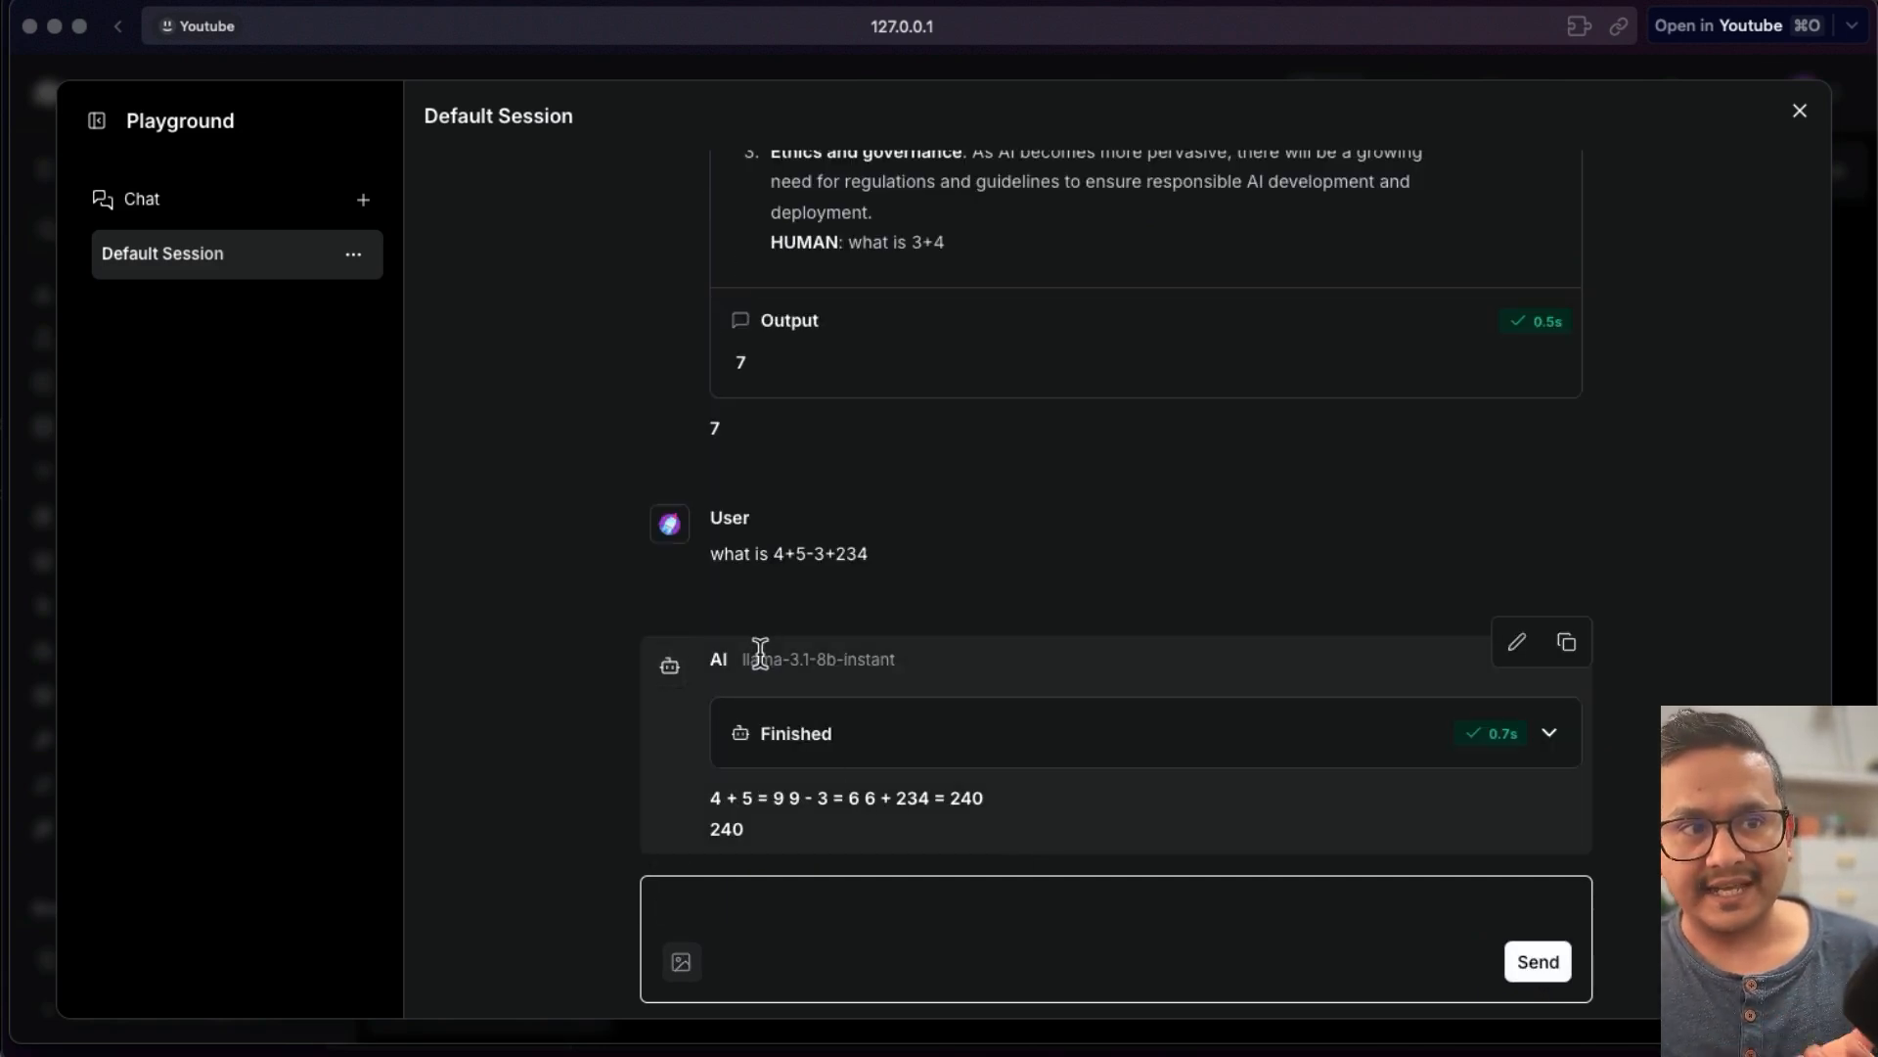
- Expand the agent steps for that answer, highlight the final answer text, and close the Playground
left_click(1559, 736)
scroll(948, 679, "down", 2)
scroll(948, 680, "down", 10)
scroll(949, 683, "down", 10)
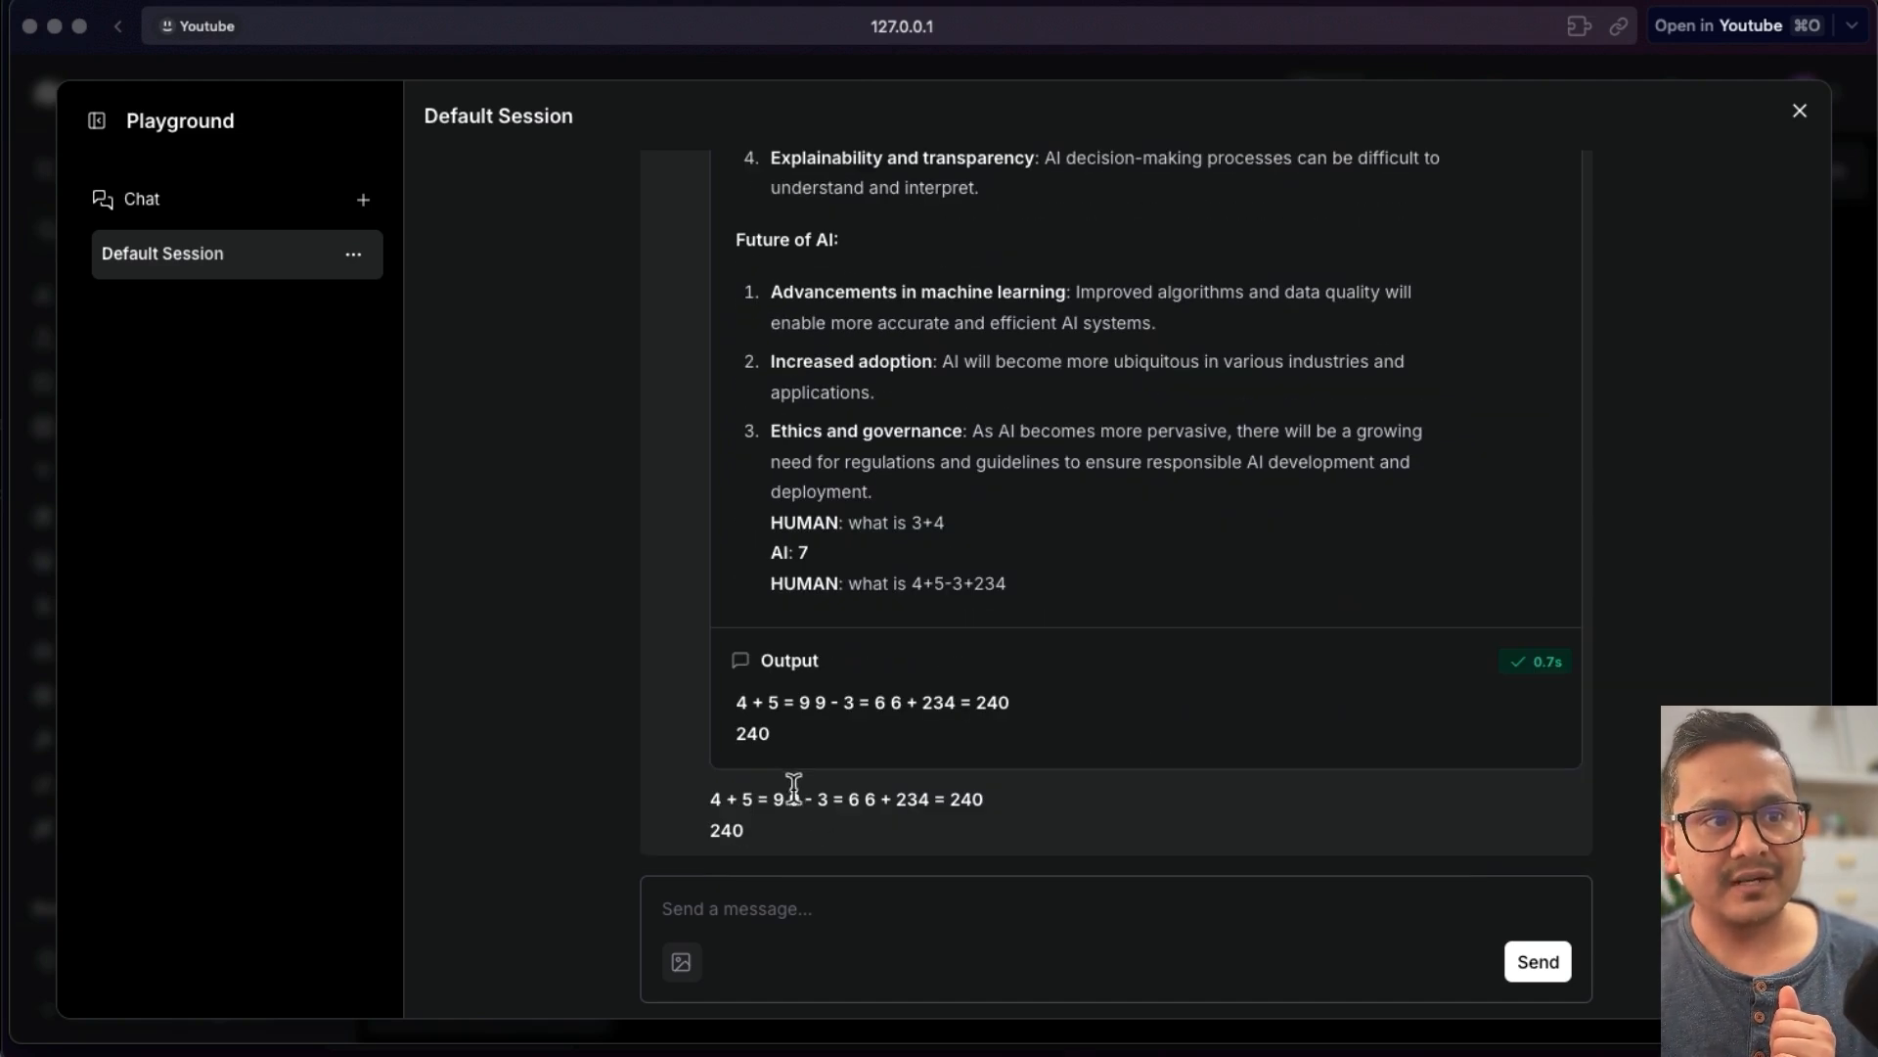
left_click(750, 835)
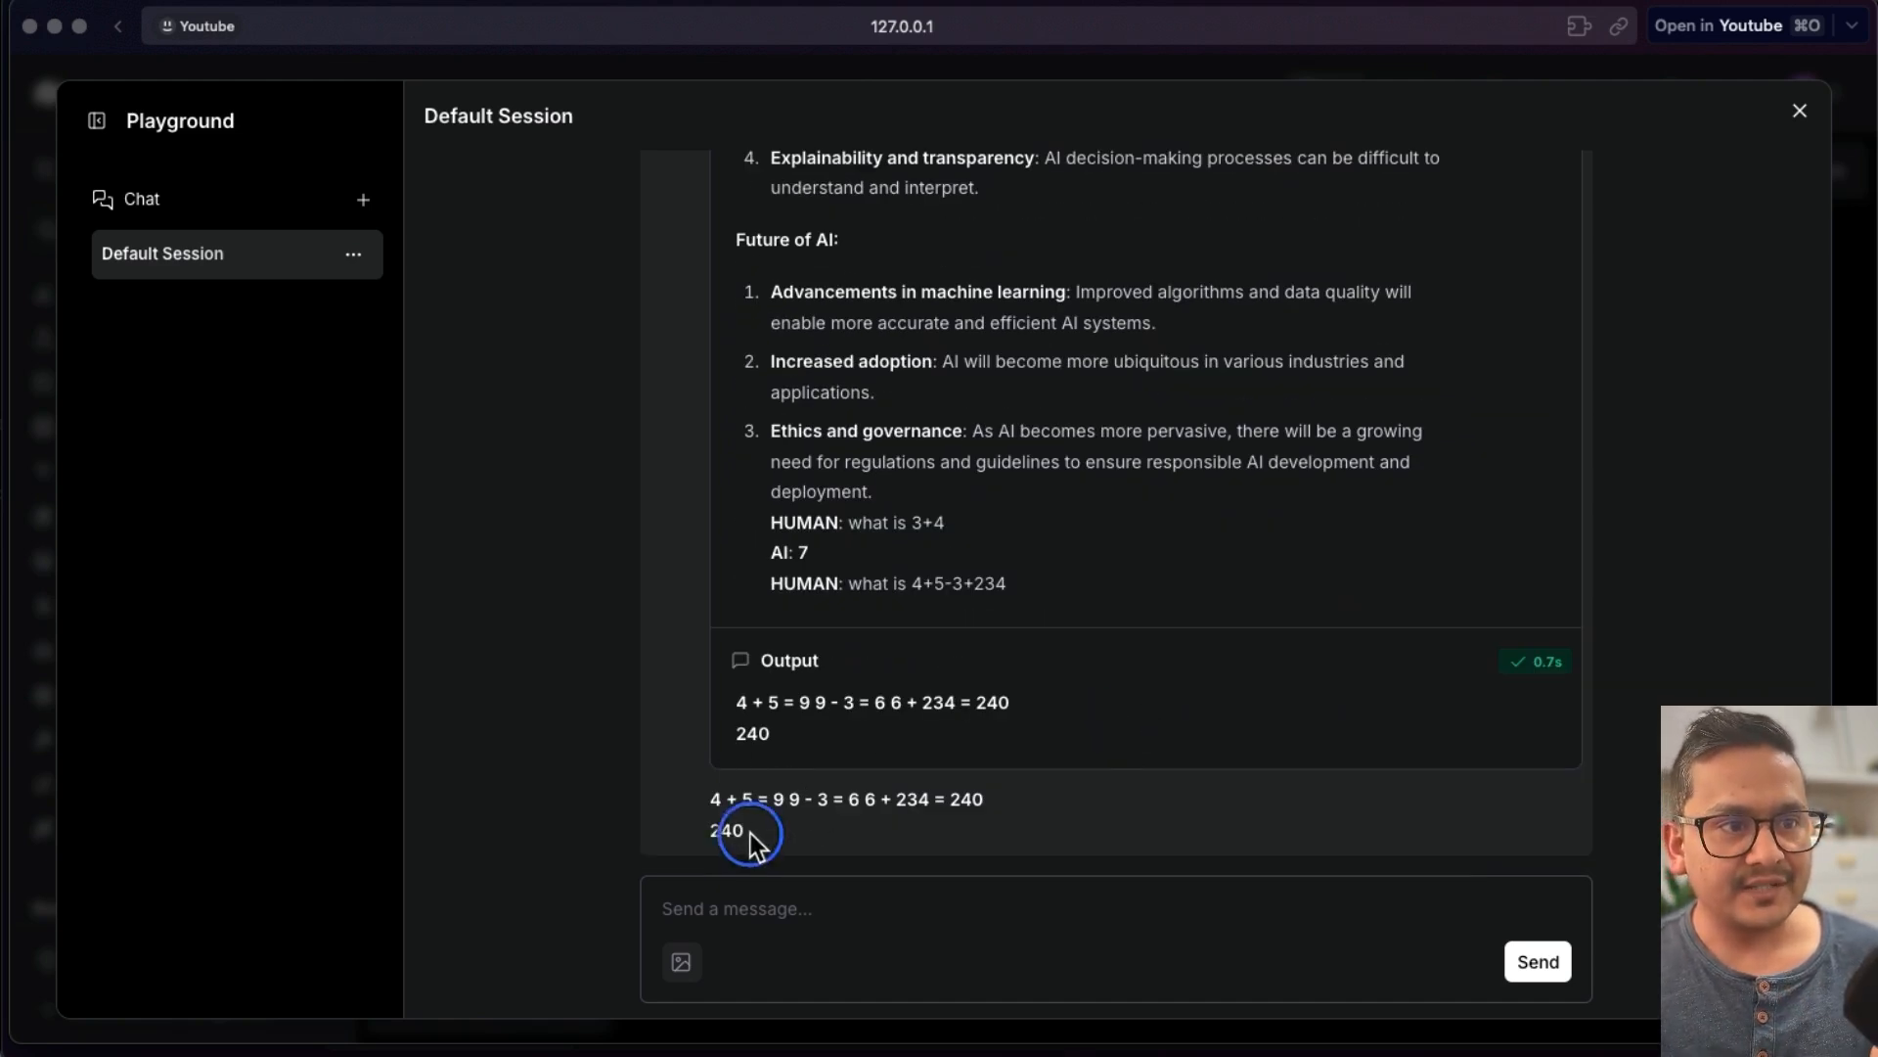
left_click_drag(750, 834, 673, 781)
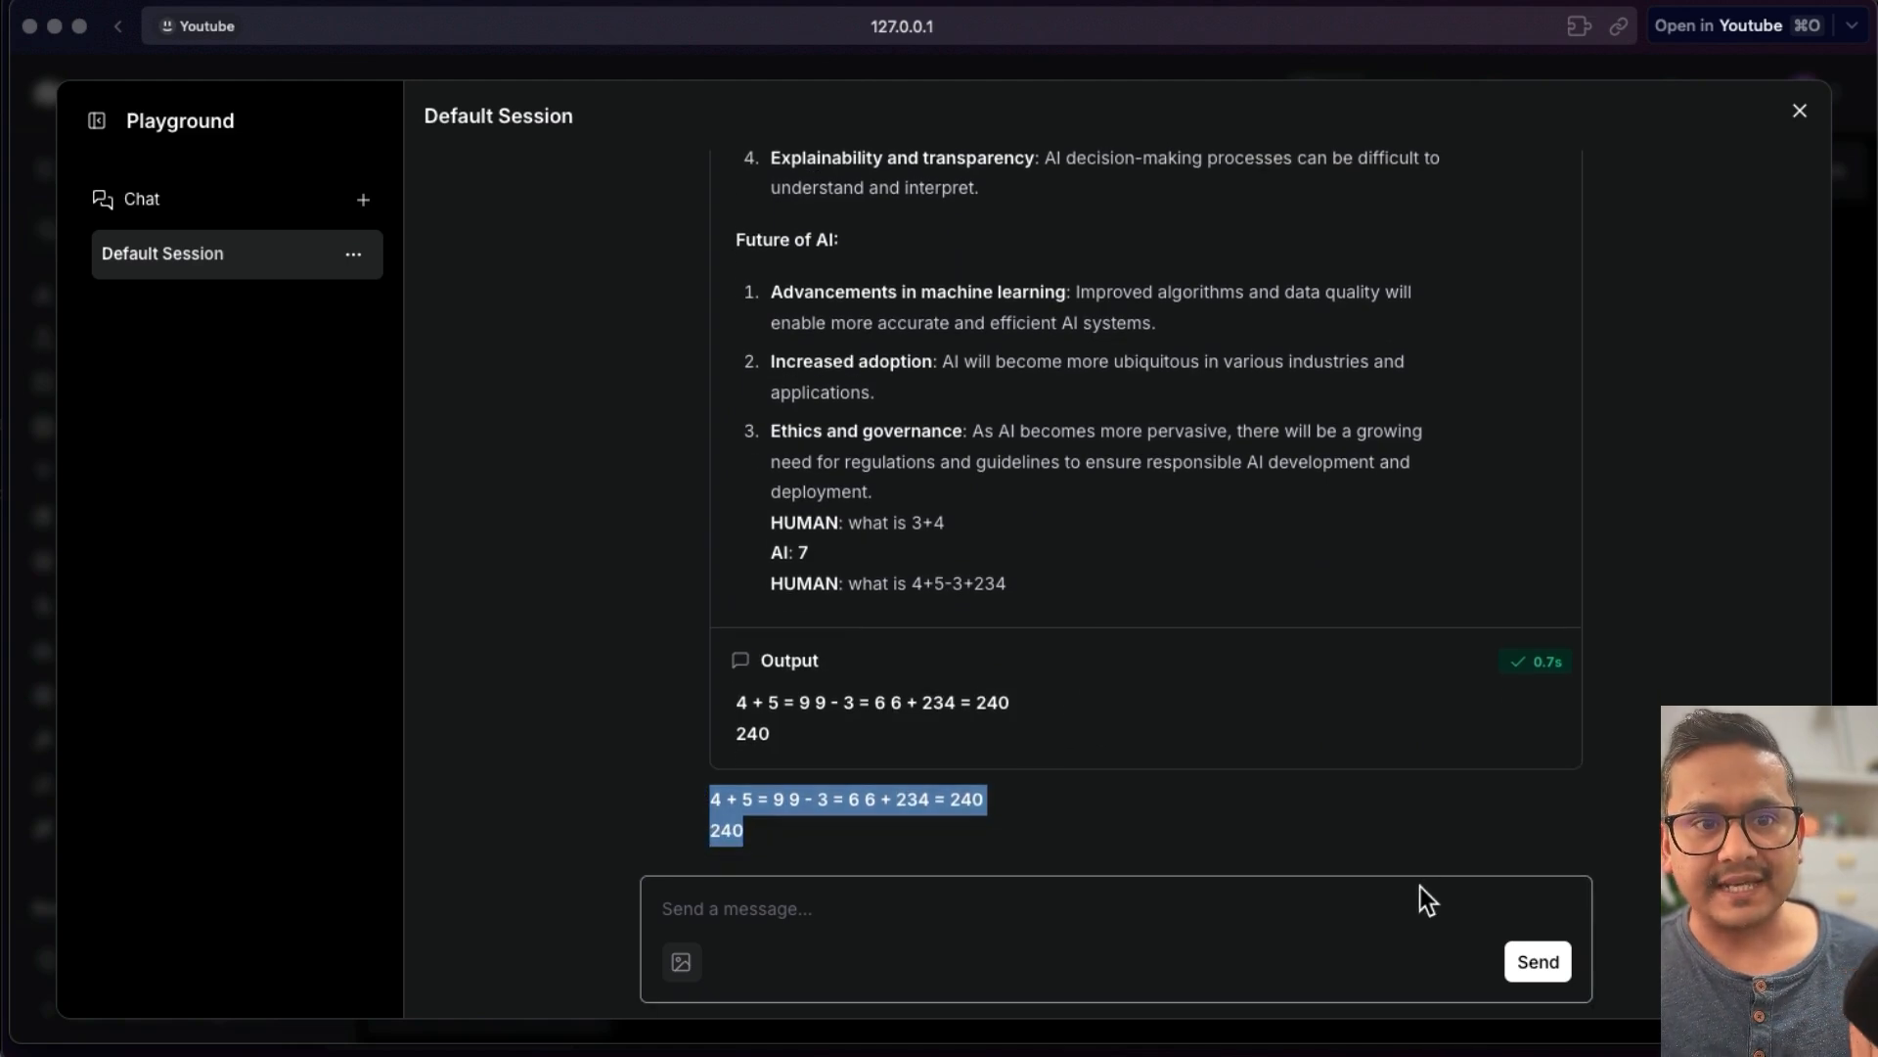
left_click(1799, 111)
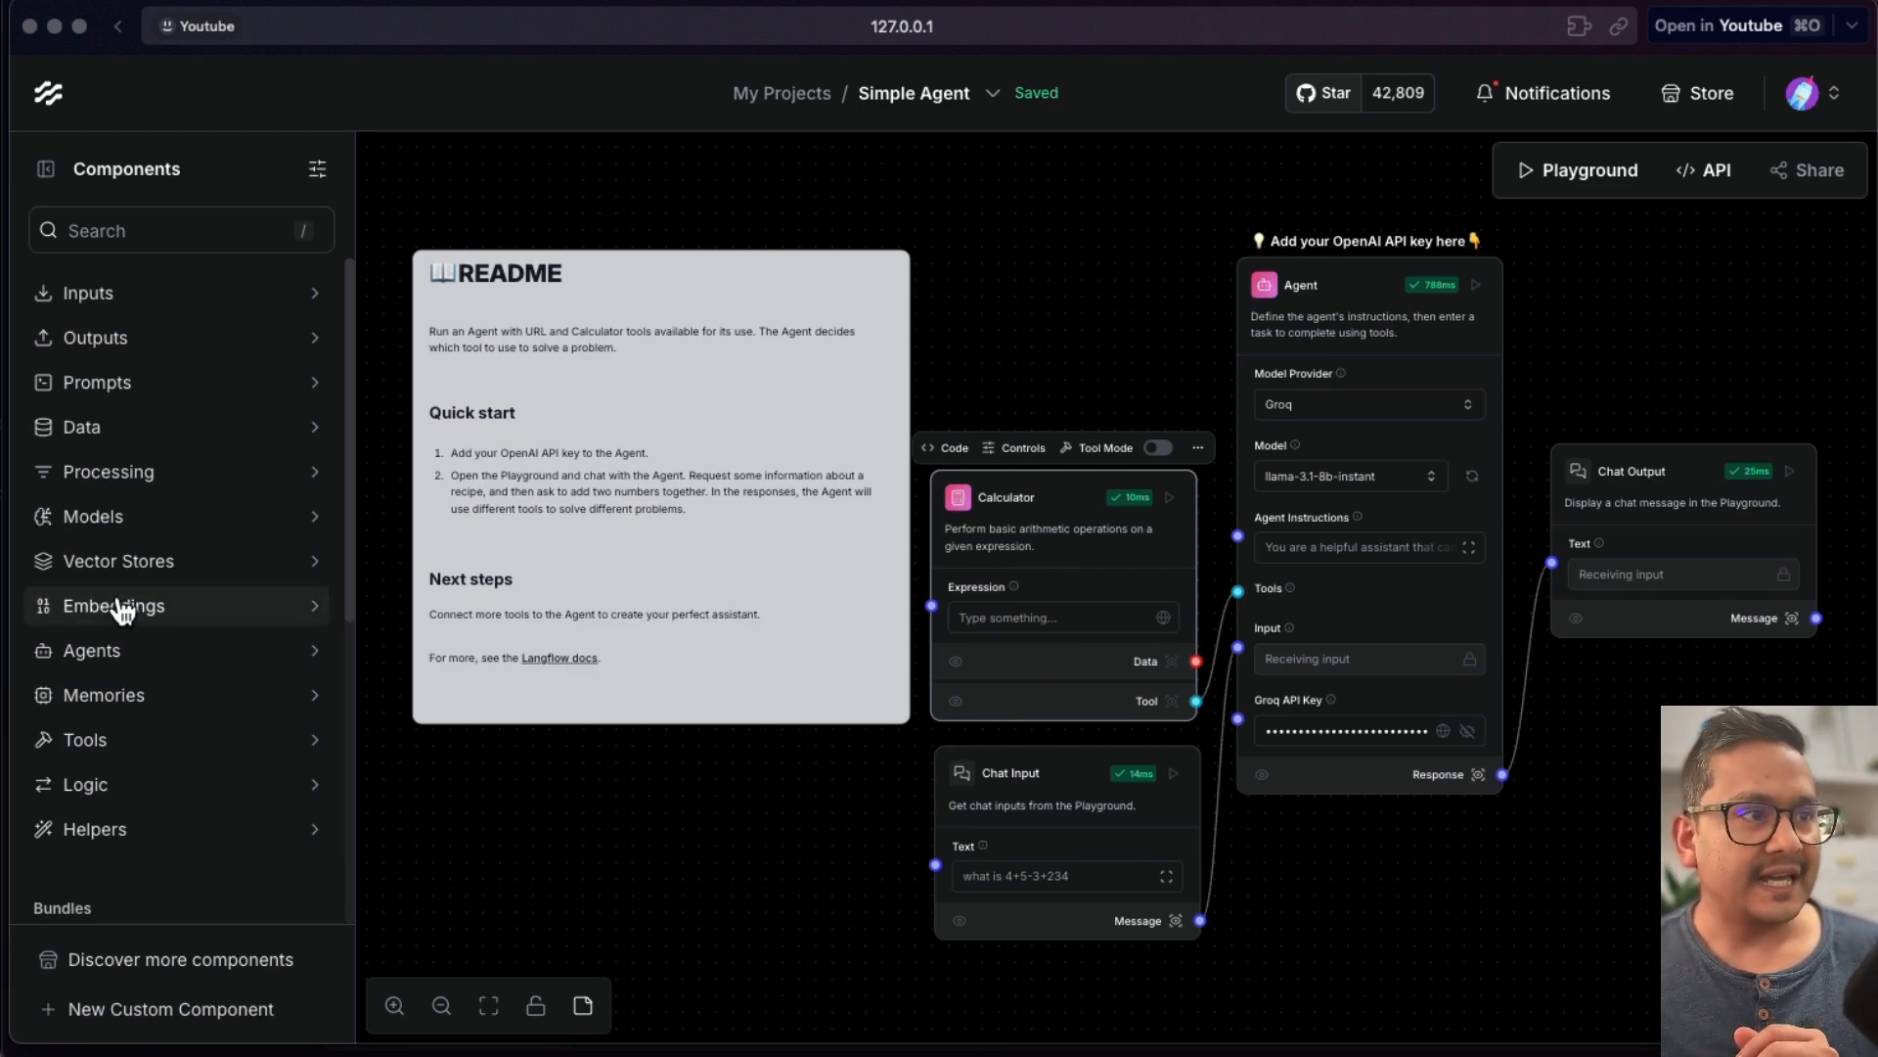
- Expand the Tools component category to browse it, then reopen the Playground
left_click(113, 745)
scroll(137, 793, "down", 4)
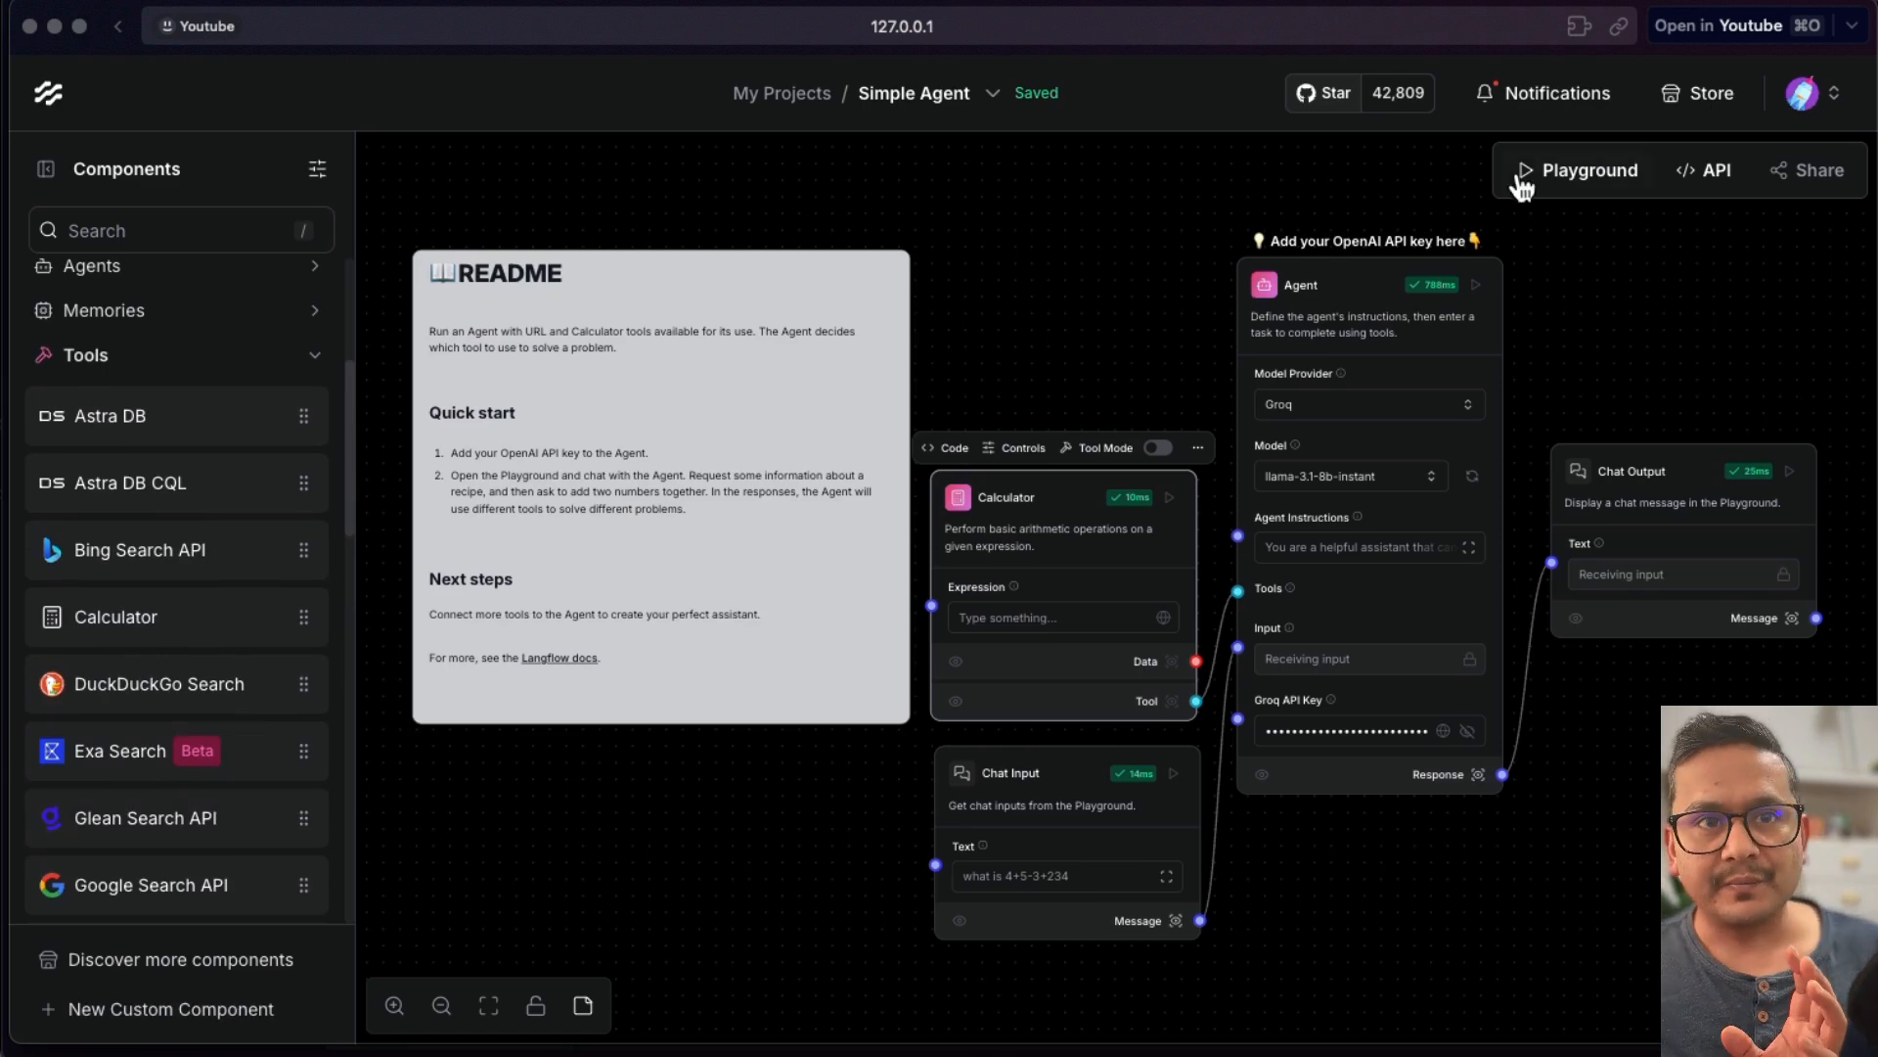
left_click(1551, 173)
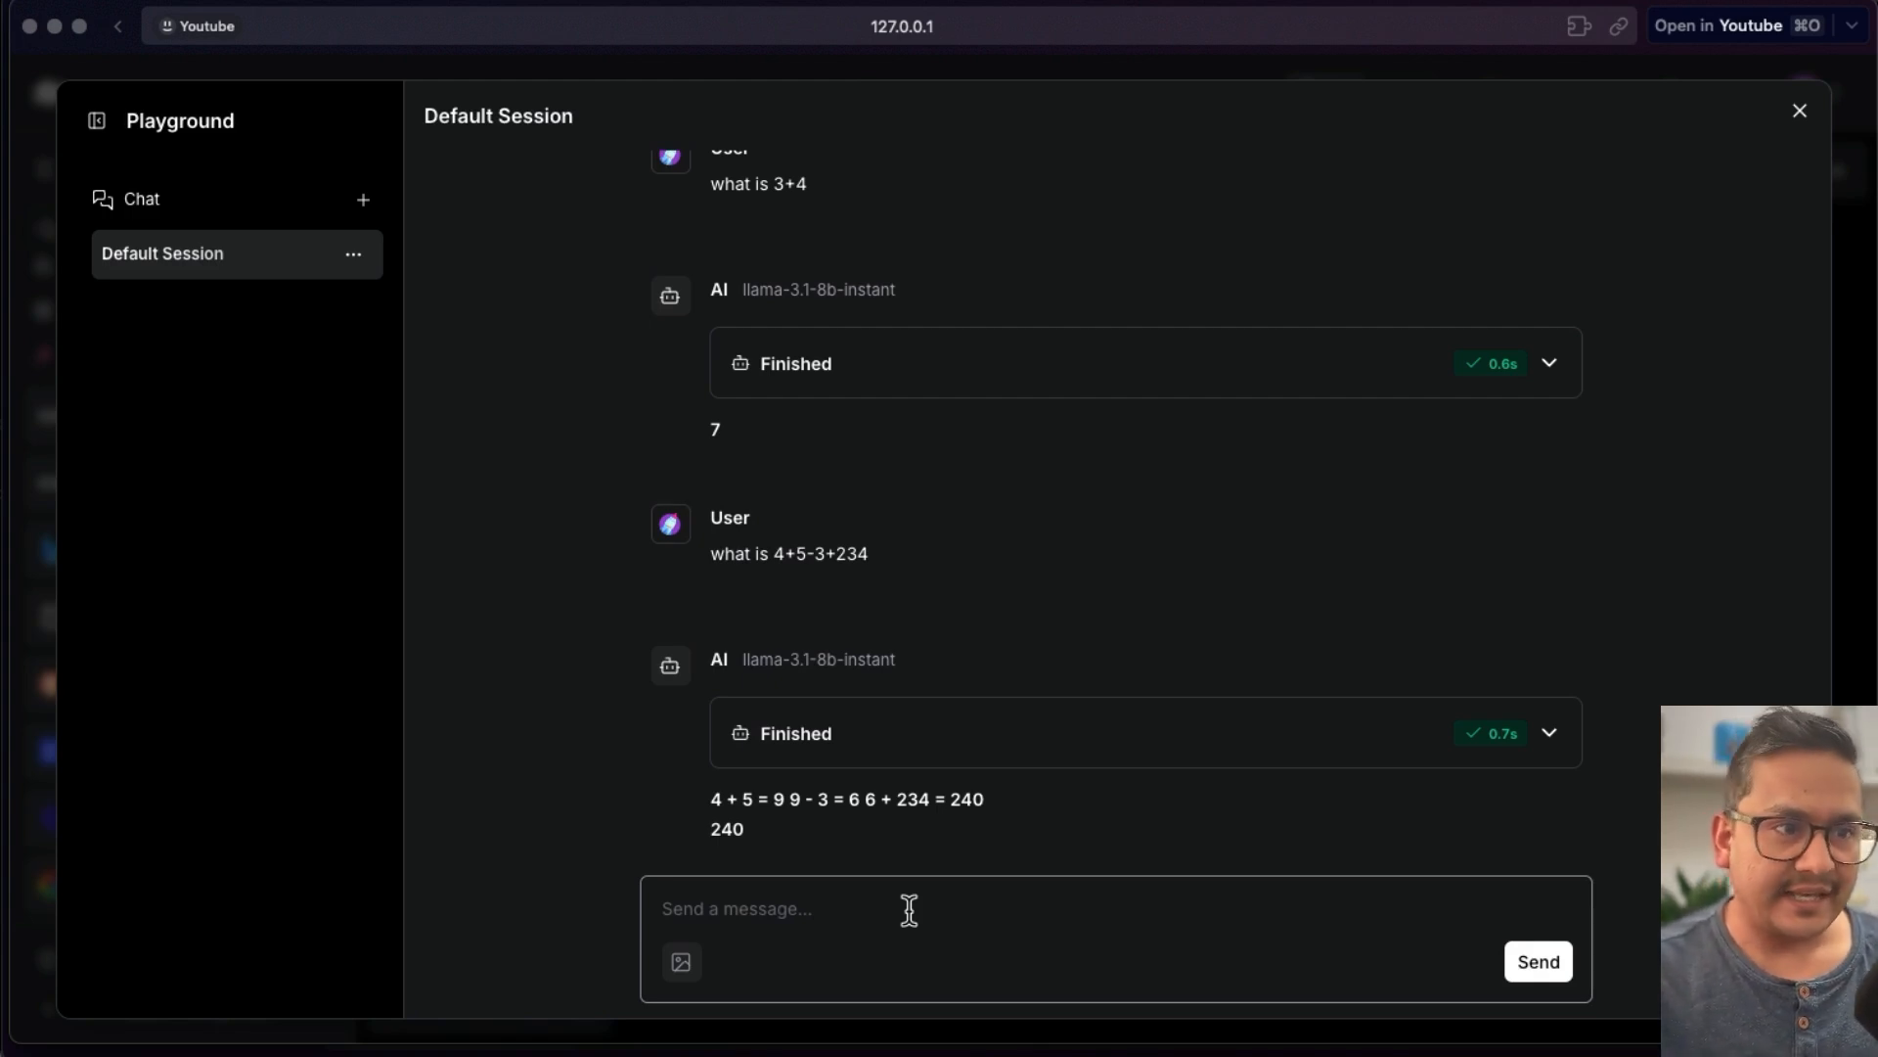
- Send the message "who is the president of Finland currently ?" in the Playground chat
left_click(807, 896)
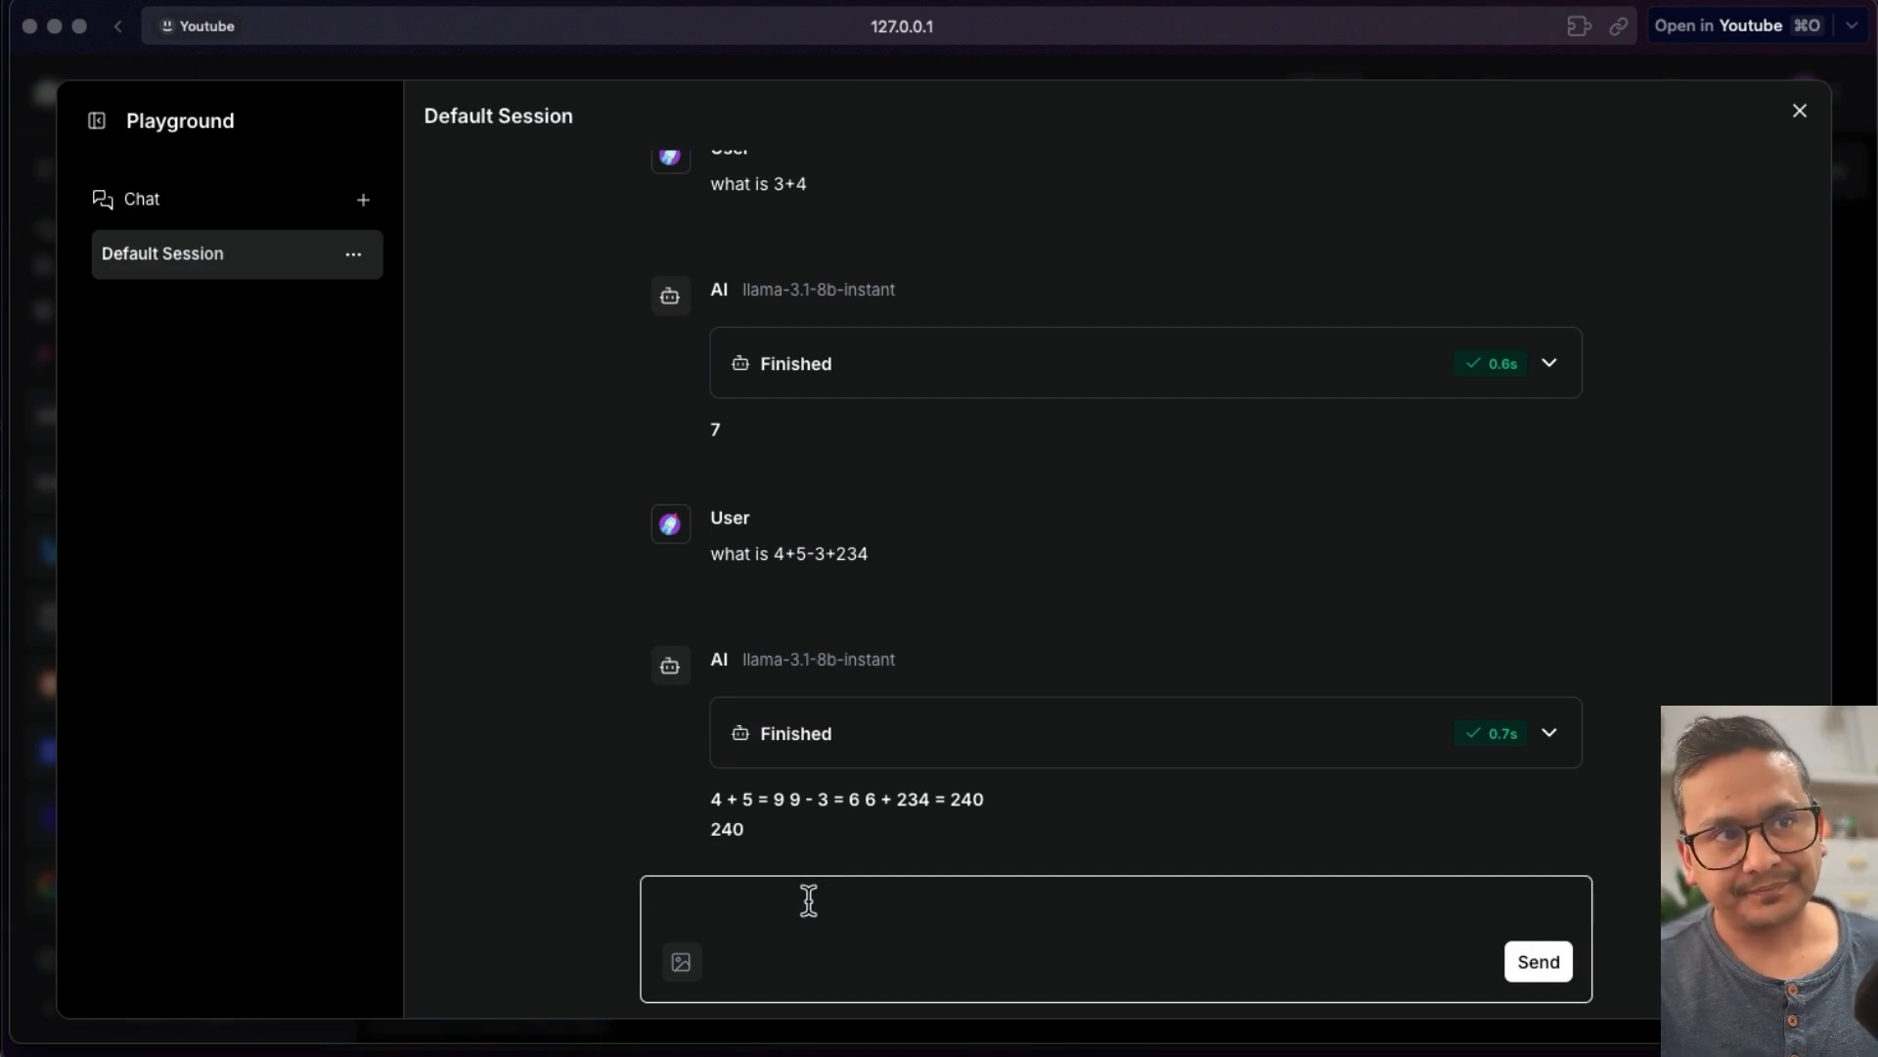
type("who is the president of Finland curren")
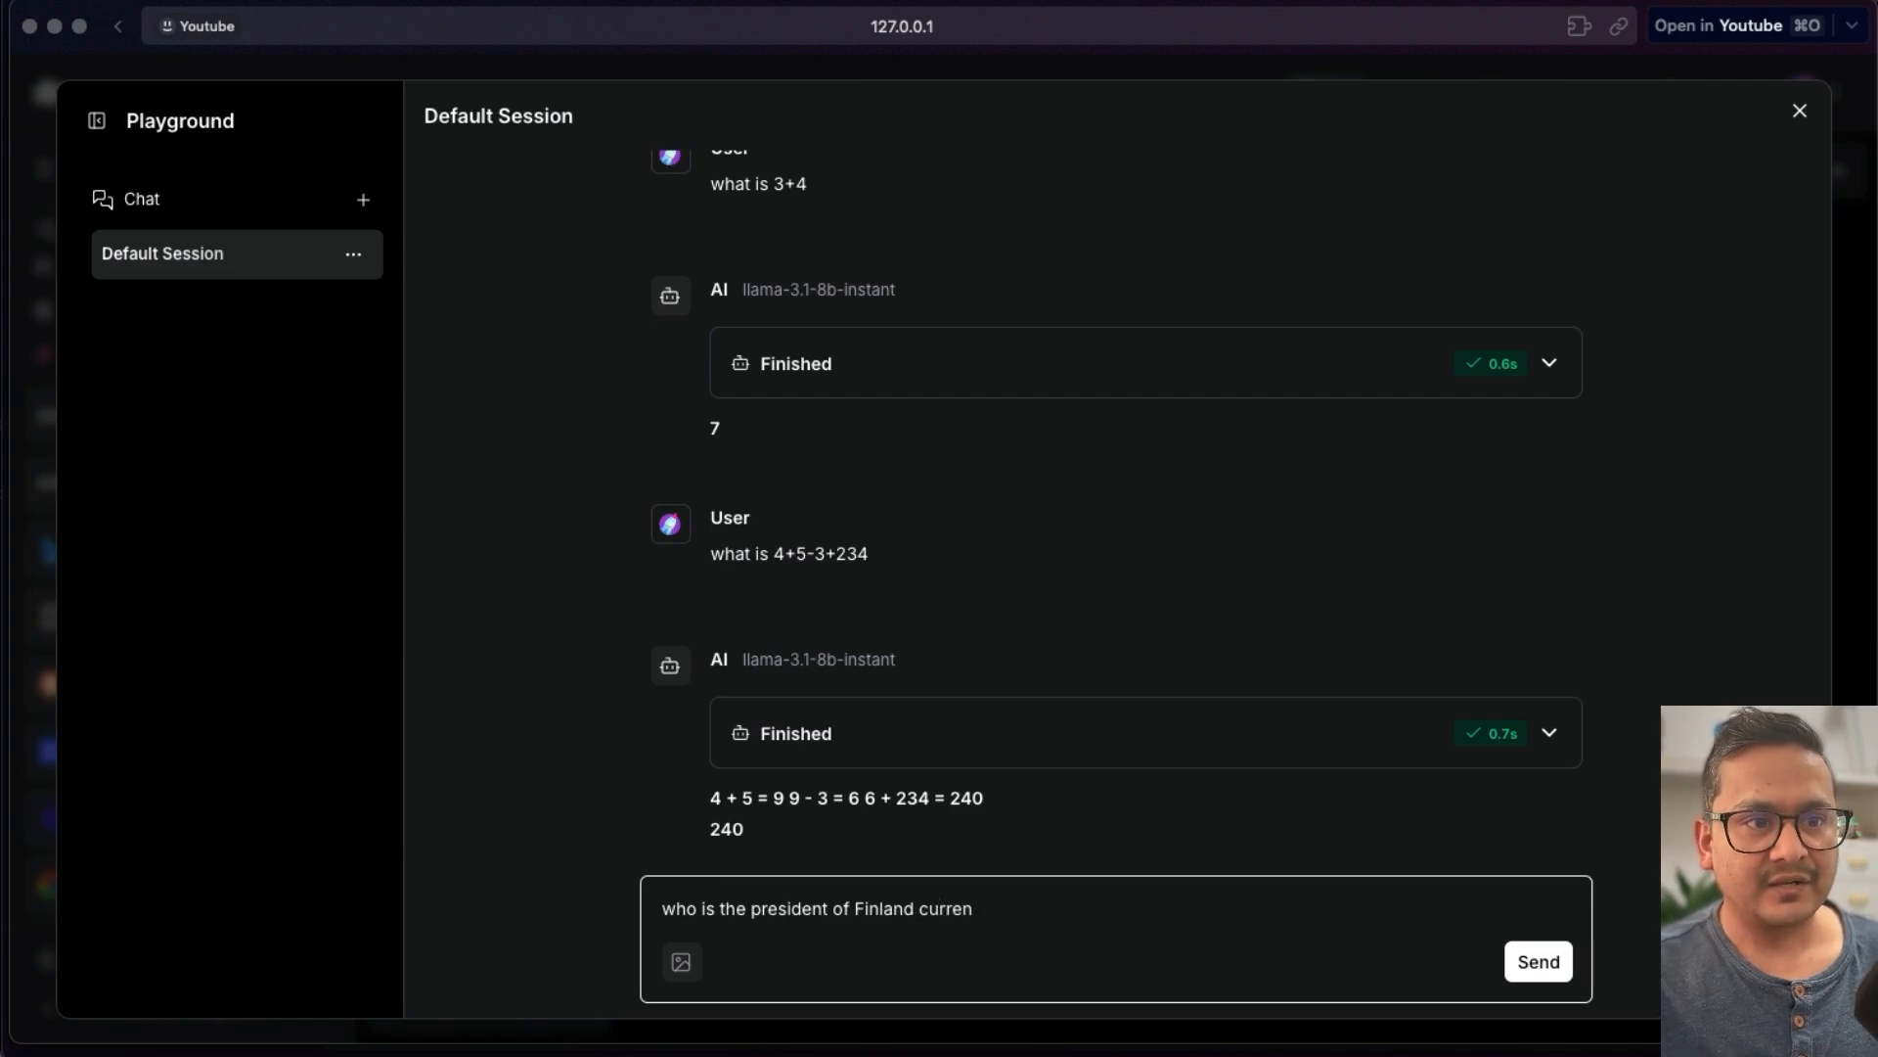
type("?")
key("Return")
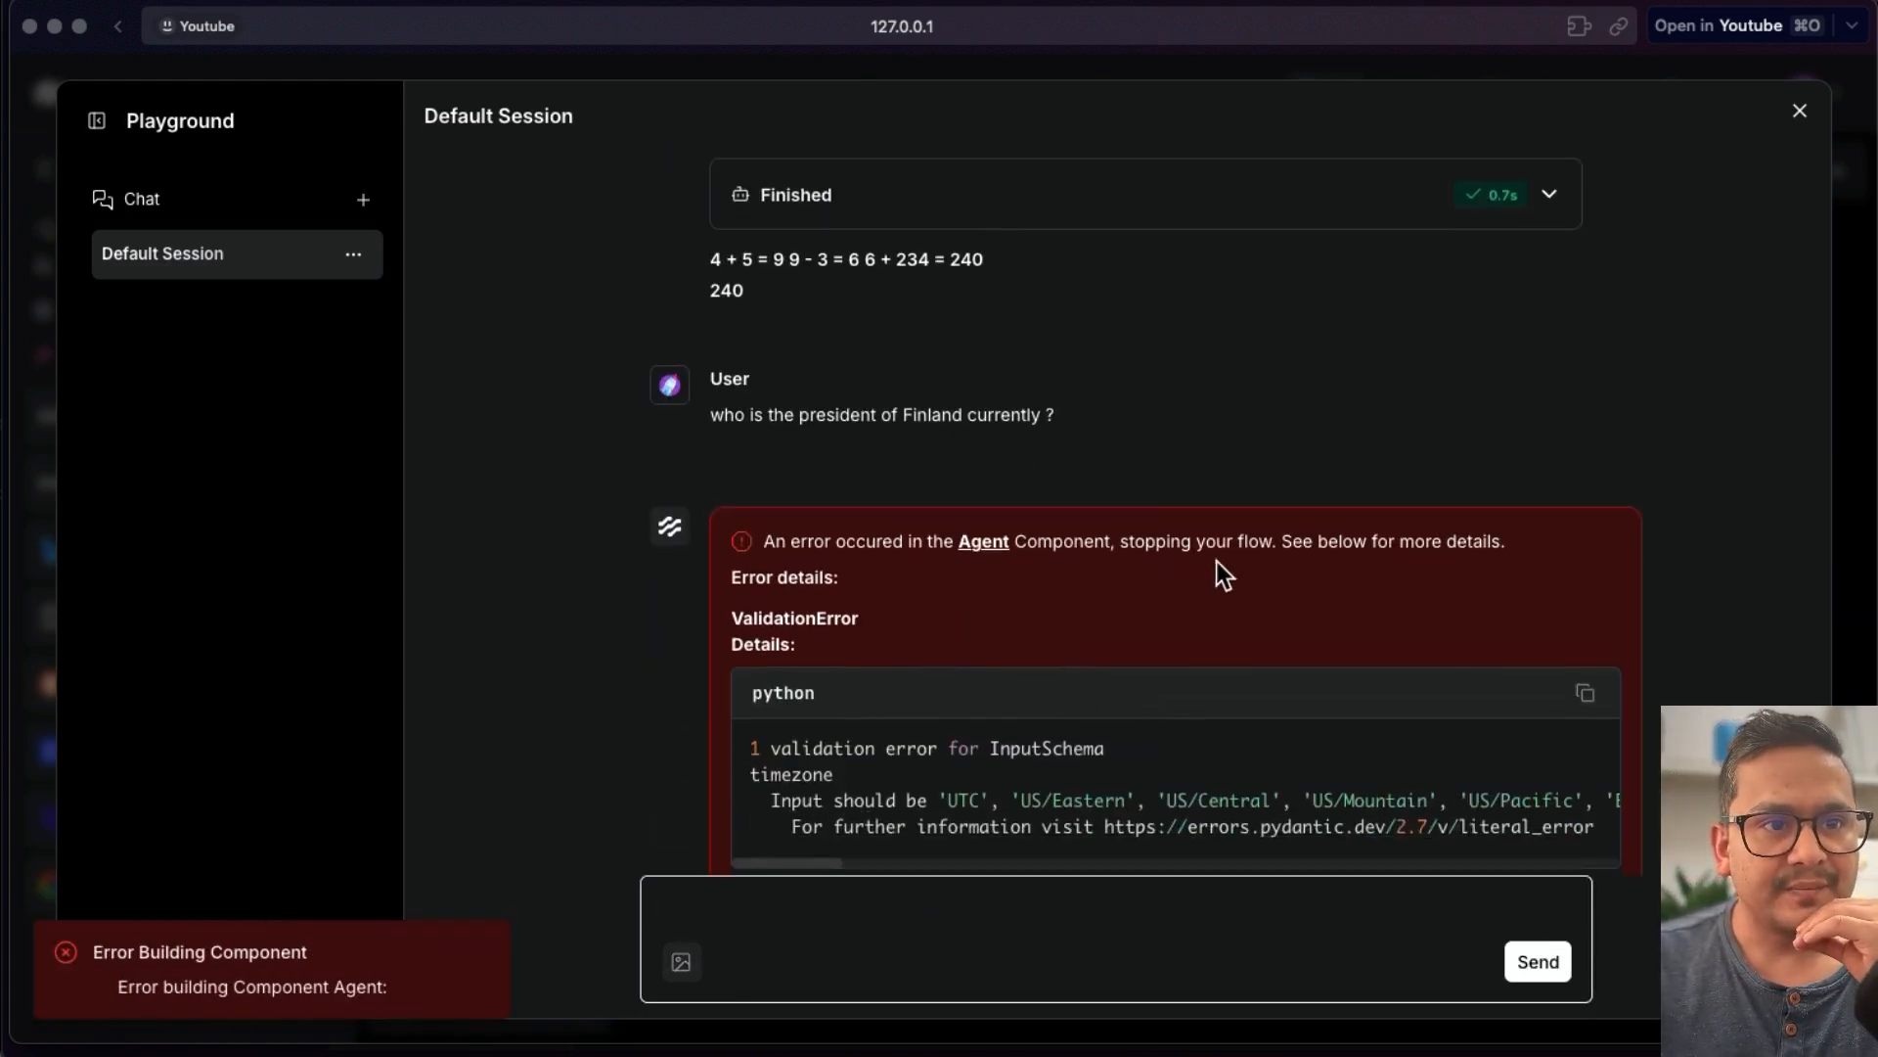
- Inspect the Agent error shown for the Finland question and close the Playground
left_click_drag(834, 808, 793, 808)
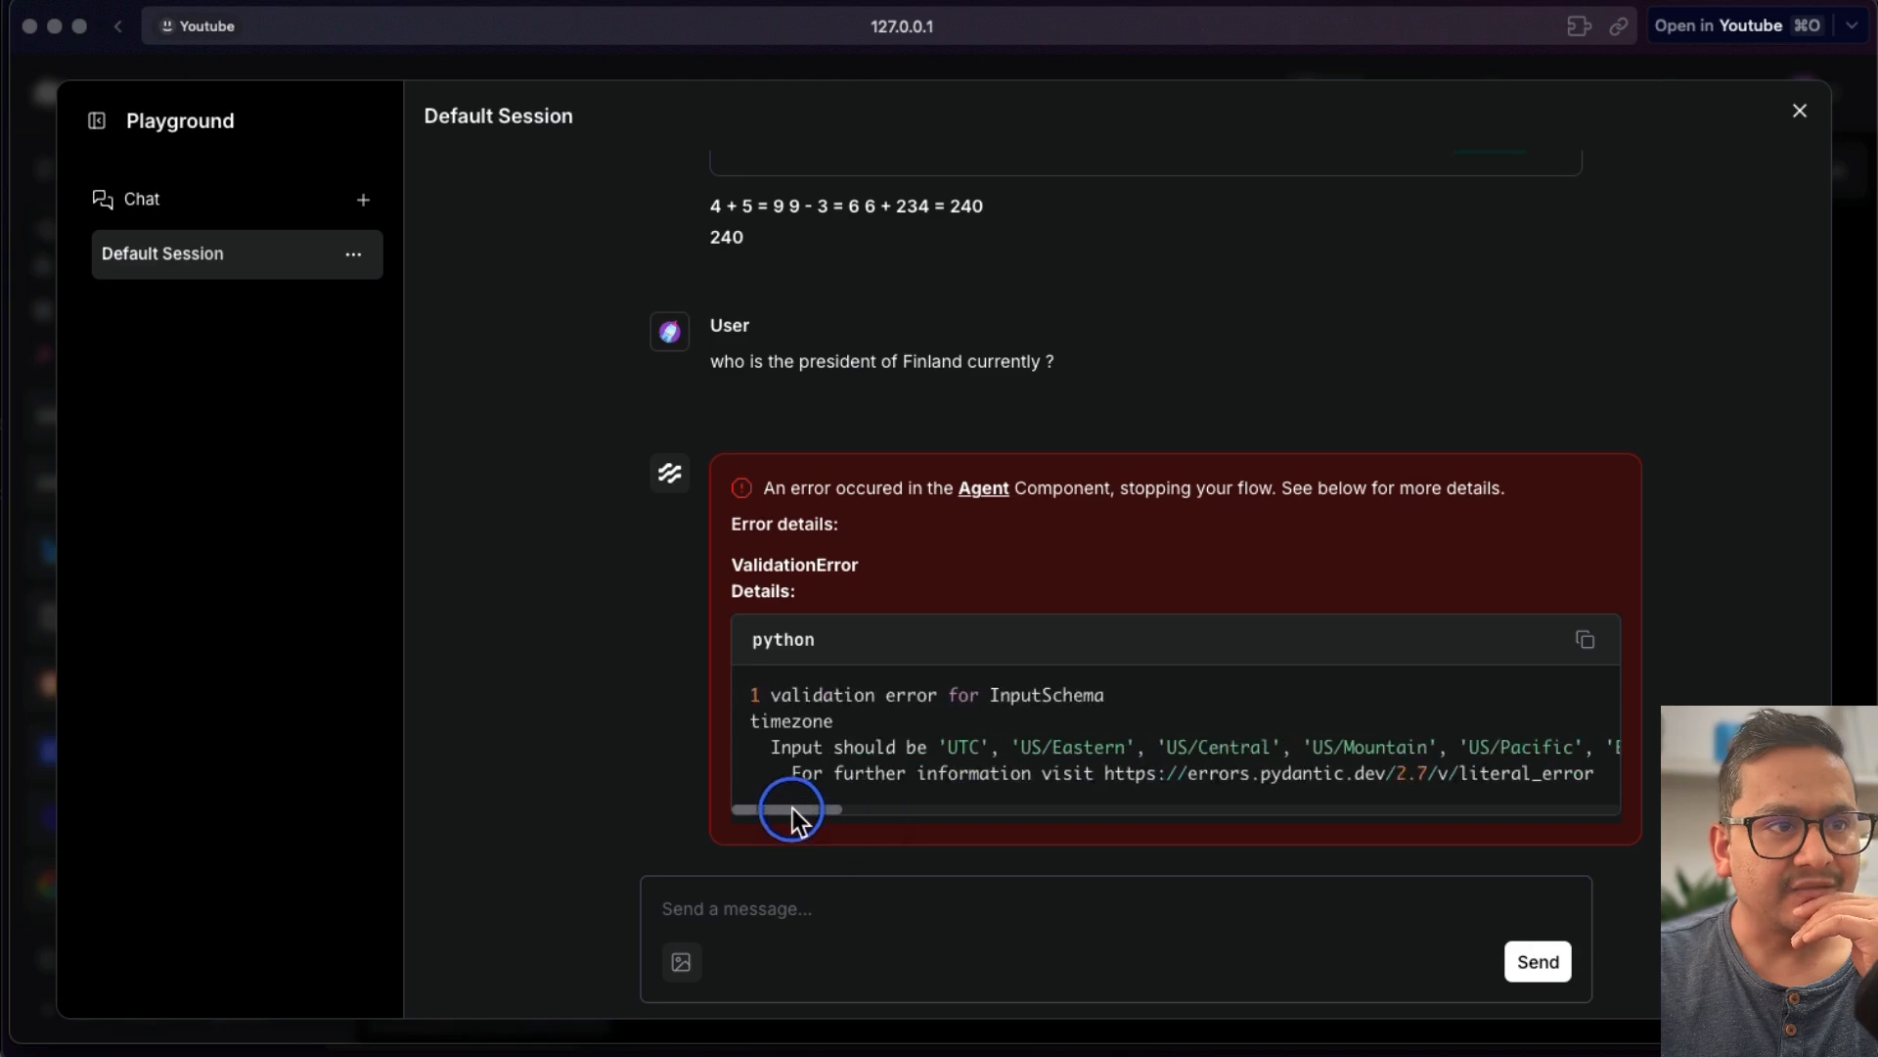
triple_click(840, 364)
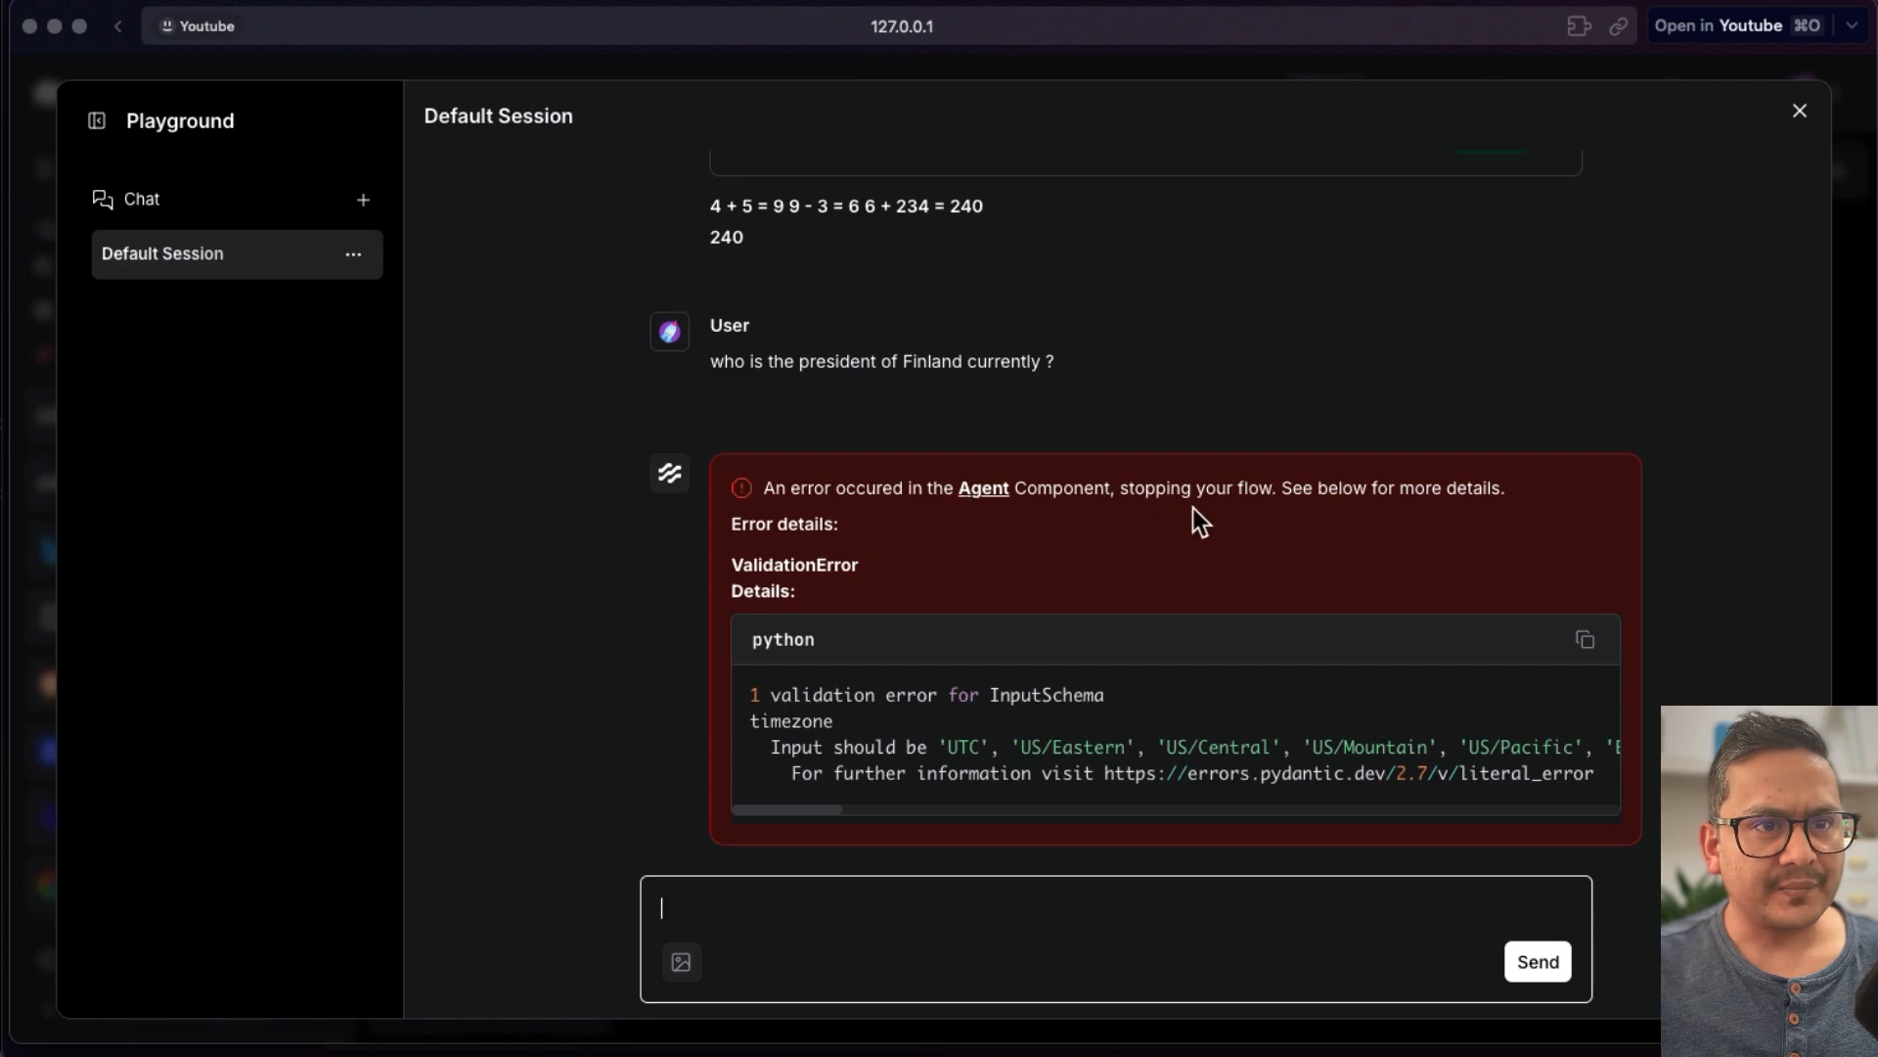
left_click(1800, 111)
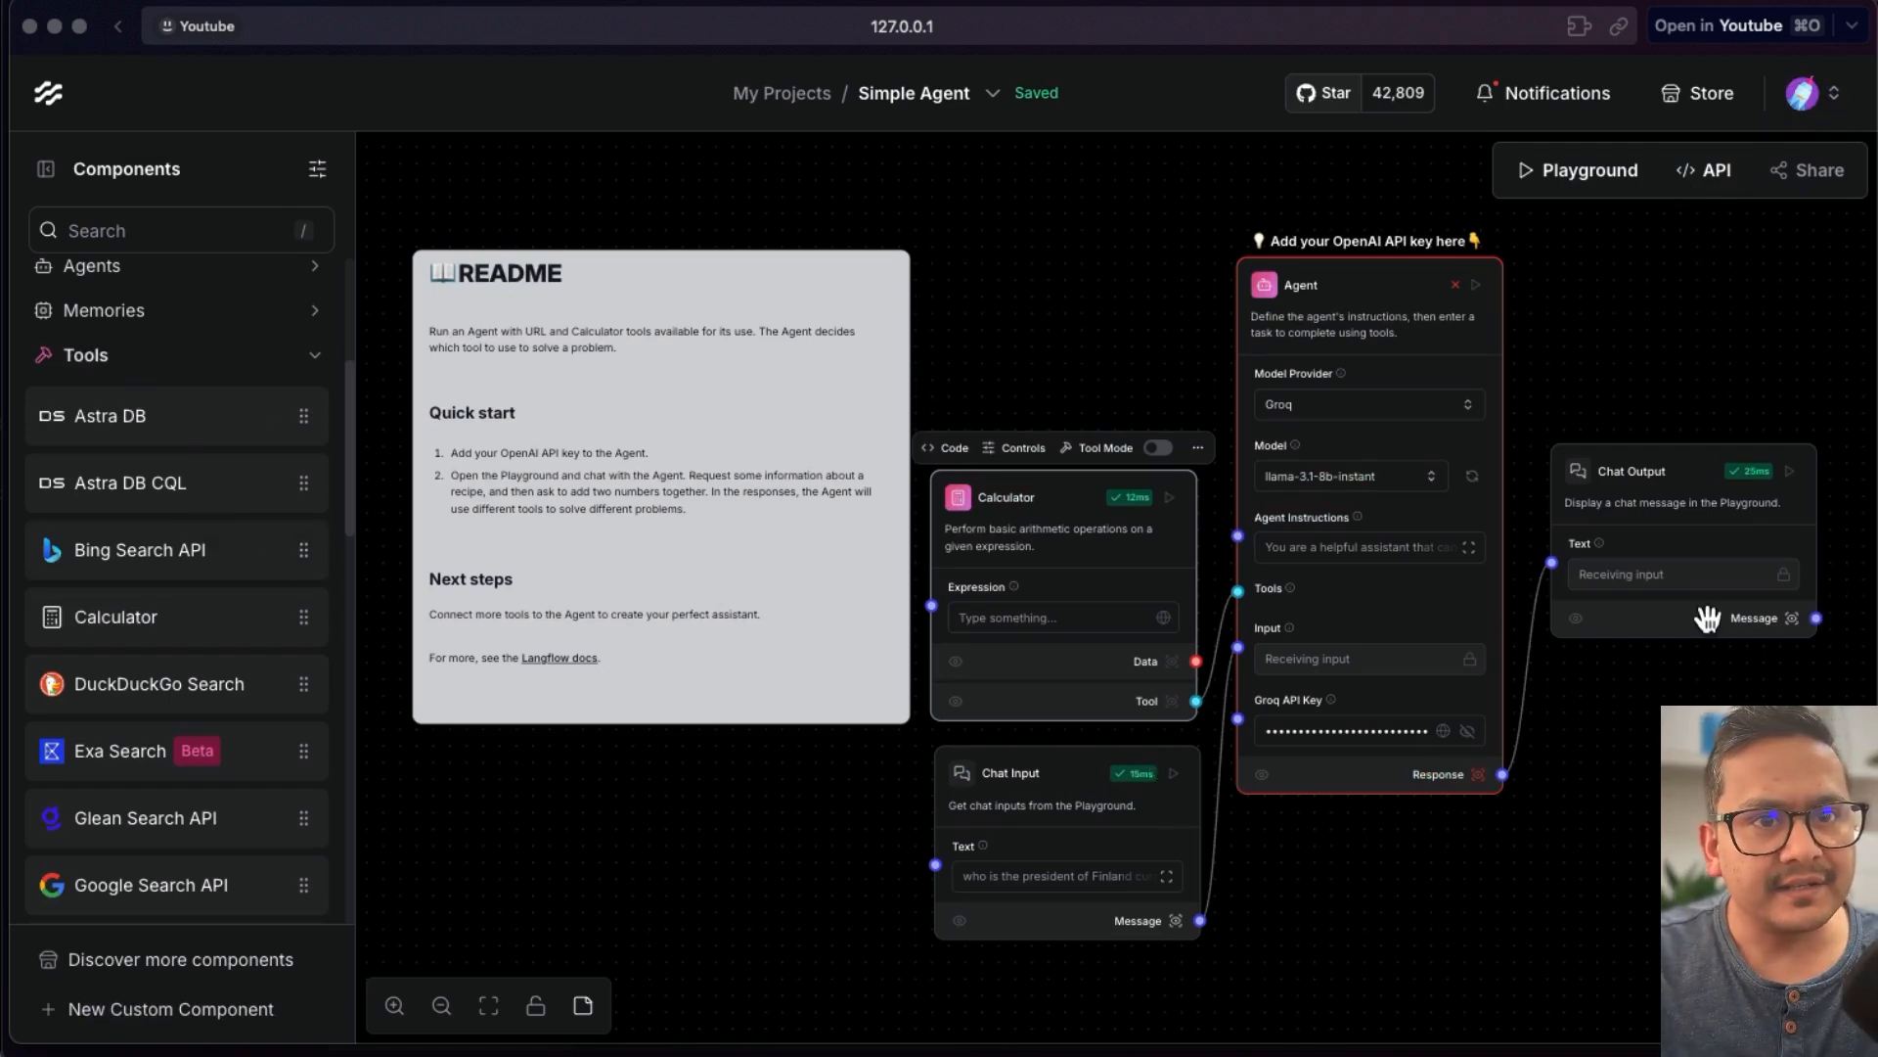
- Run the Chat Output component
left_click(1796, 477)
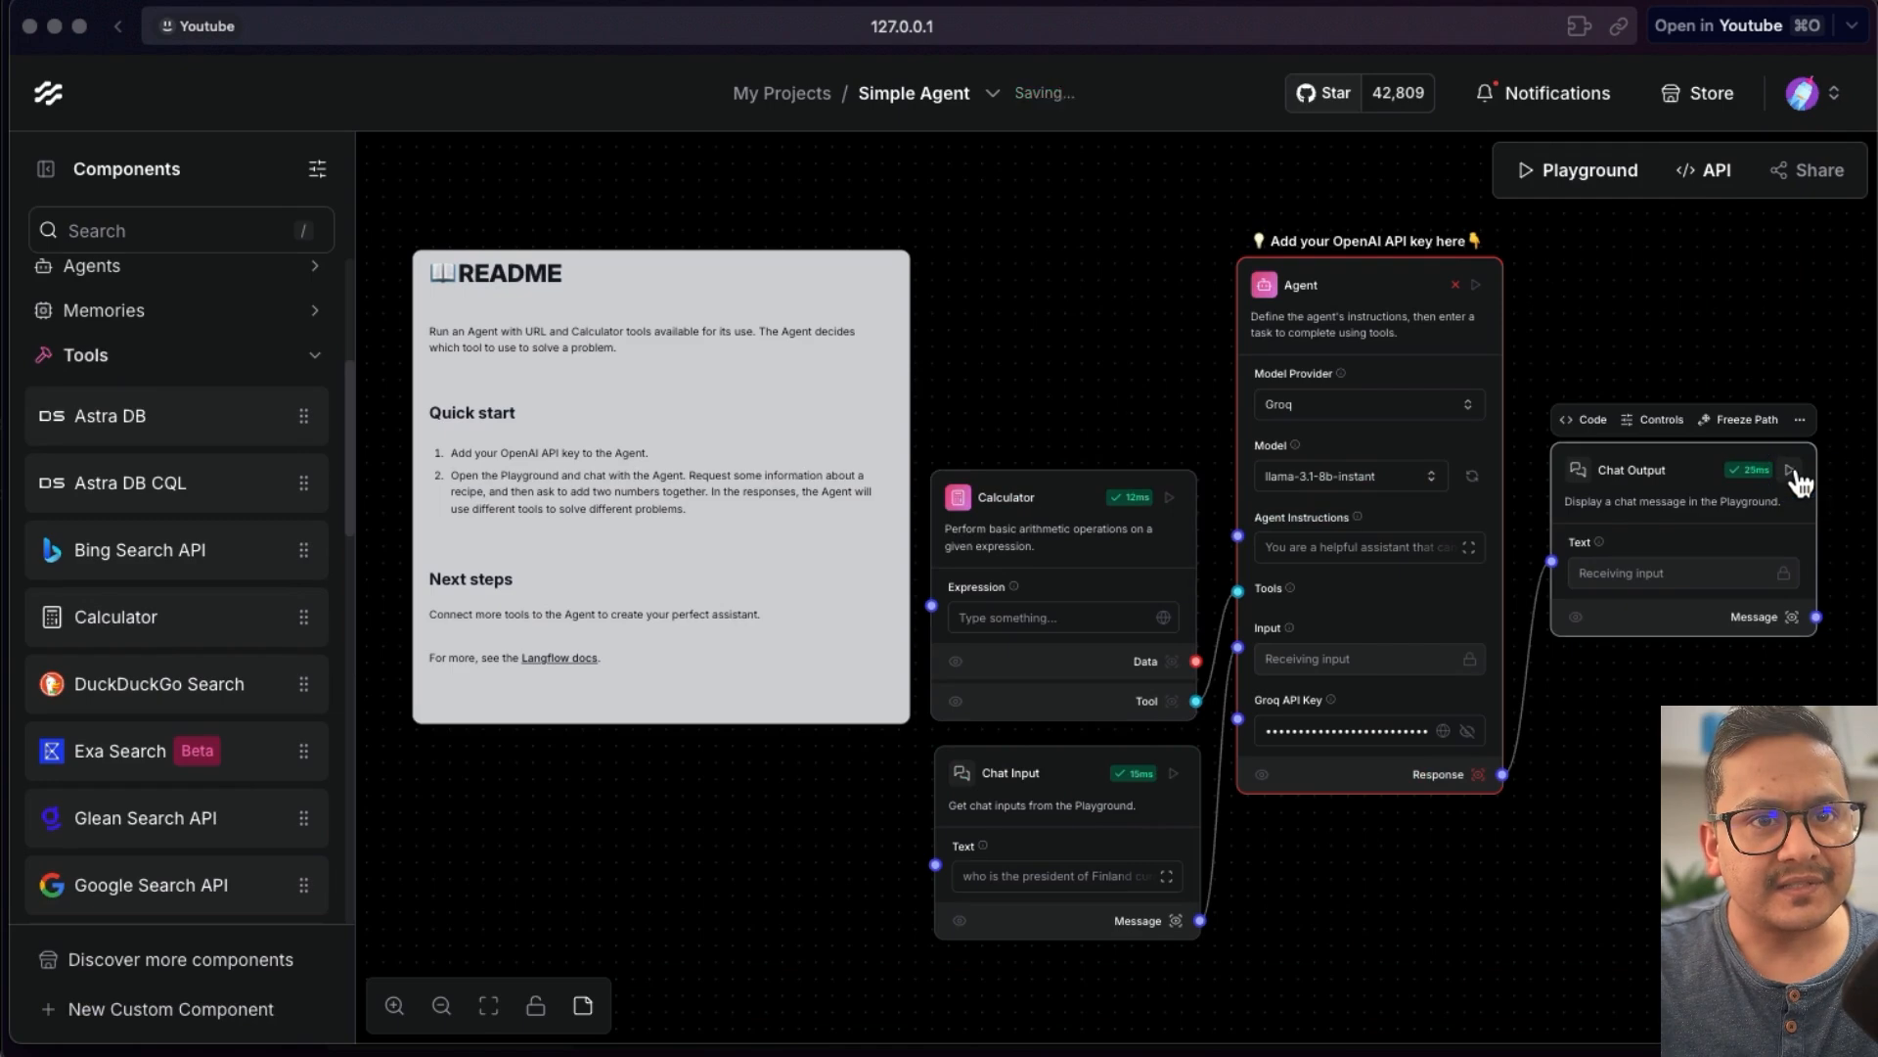
left_click(1796, 476)
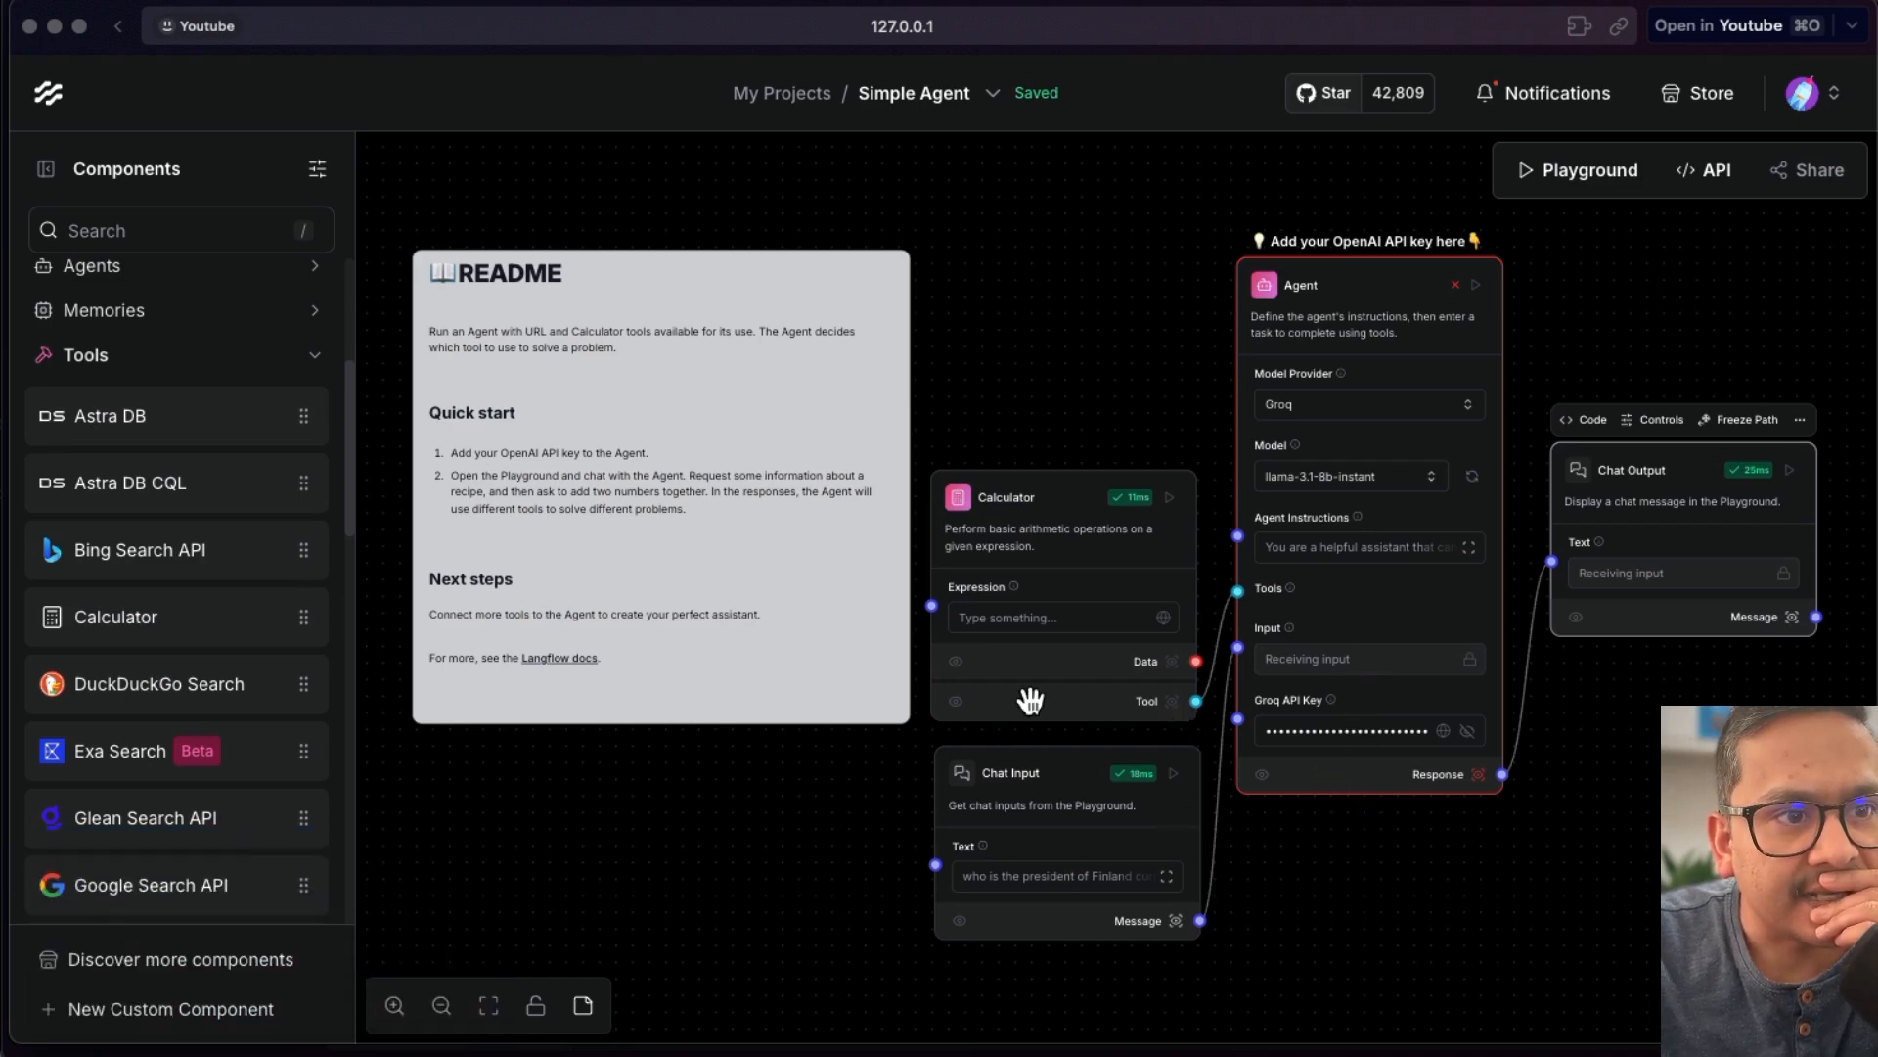
- Switch the Agent's model to llama-3.1-70b-versatile
left_click(1340, 475)
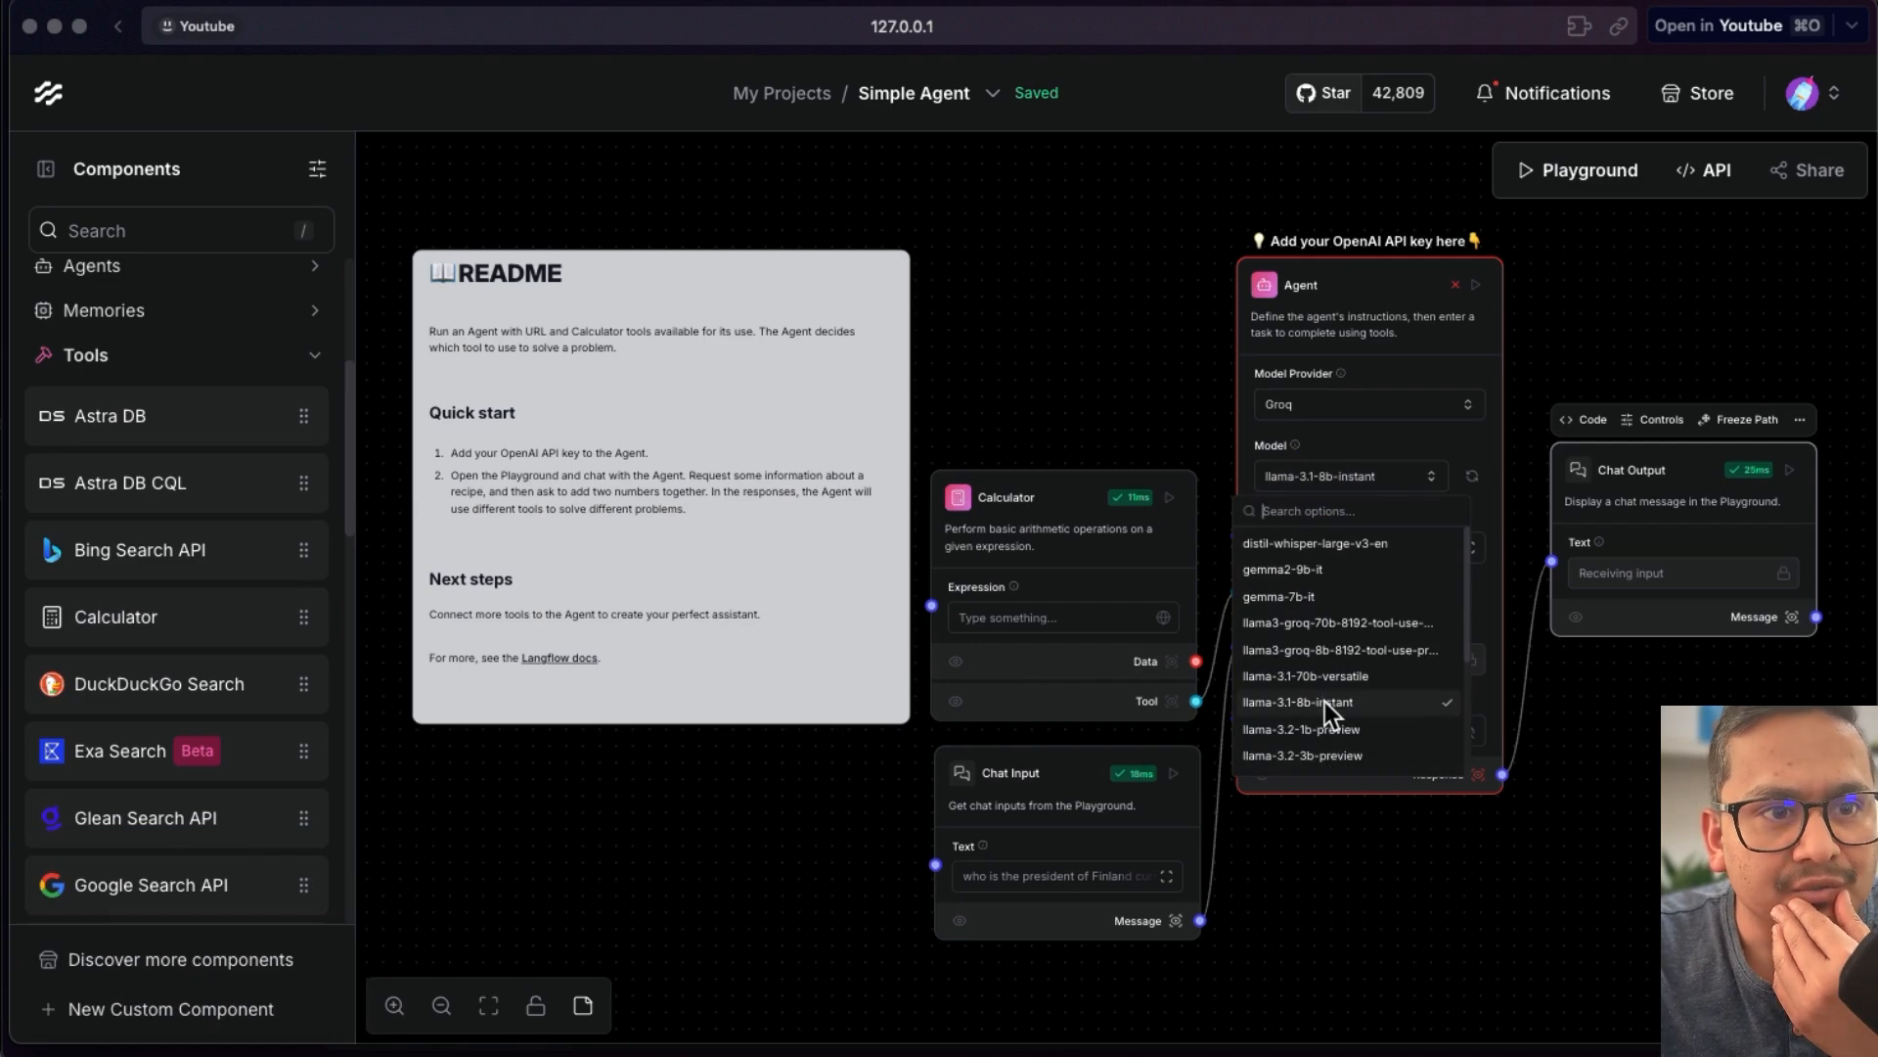
left_click(1254, 675)
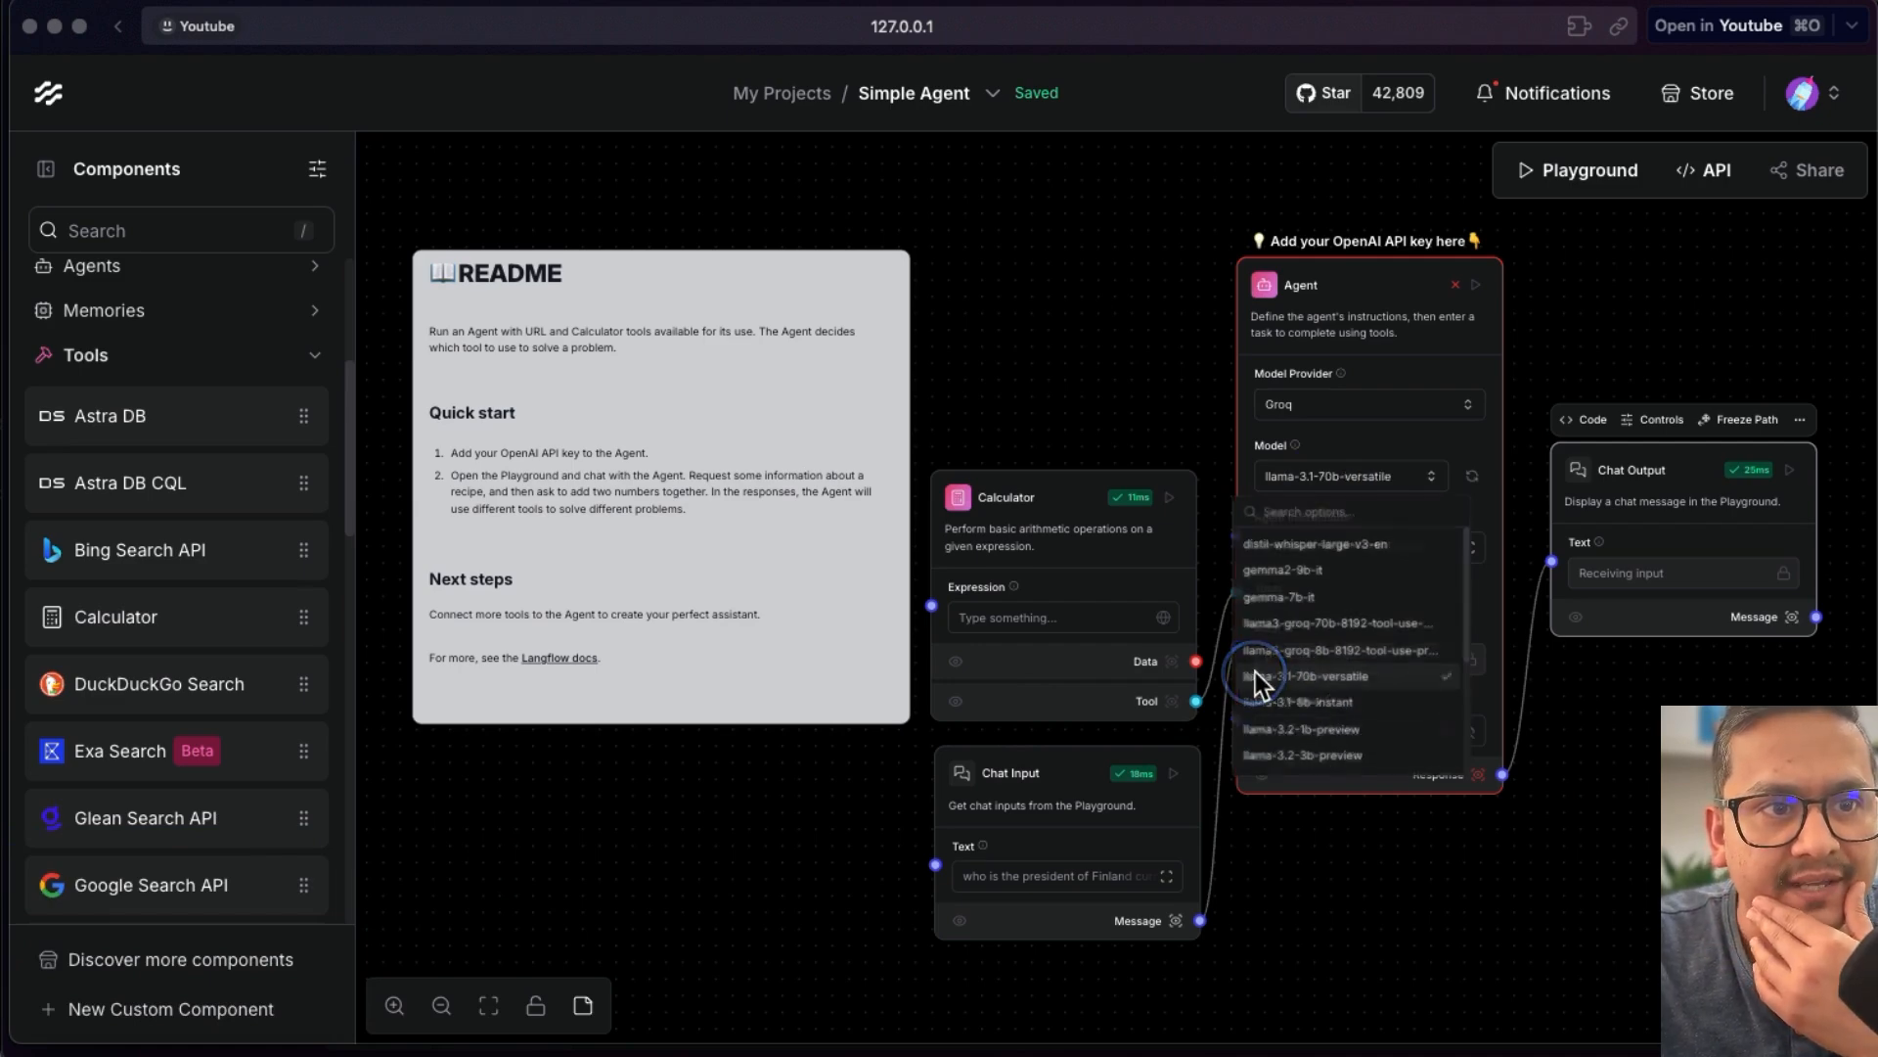
- Clear the Agent's Groq API Key field and paste the Groq API key into it
left_click(1311, 732)
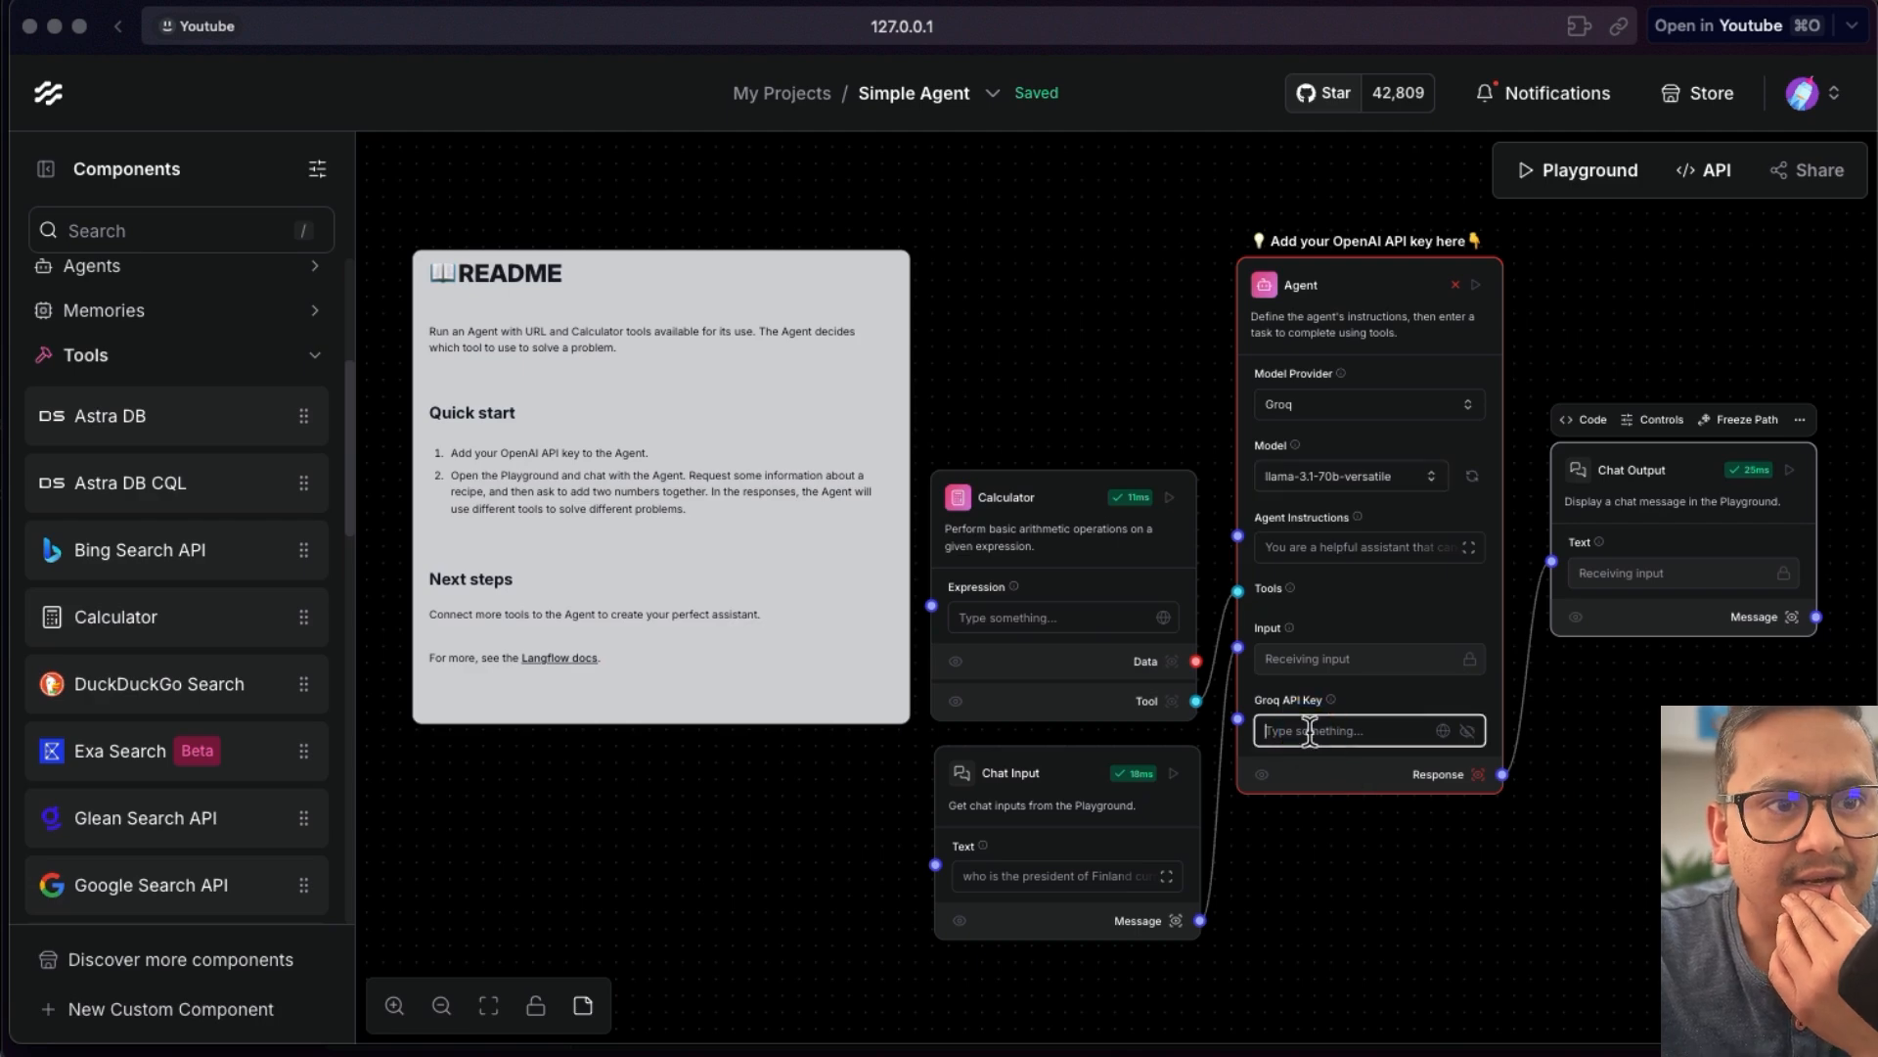
left_click(4, 616)
left_click(290, 509)
left_click(832, 826)
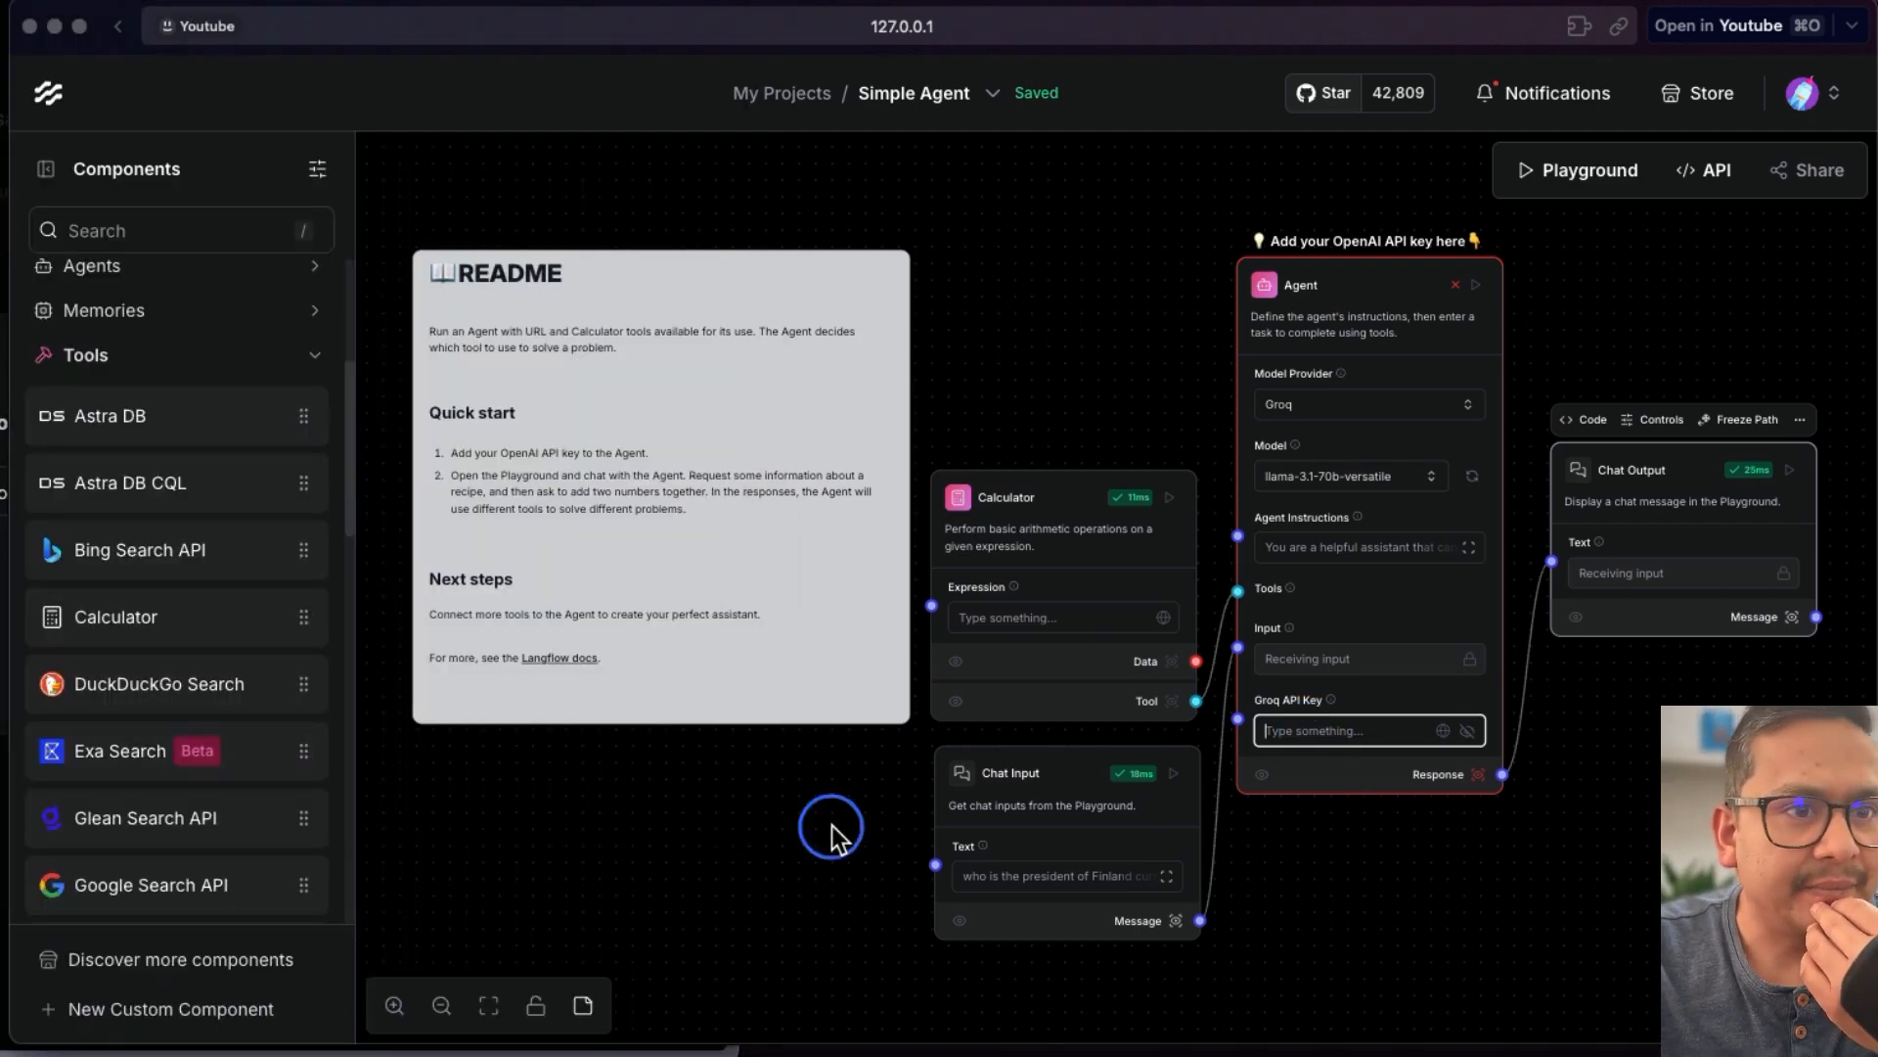
left_click(1291, 730)
key("super+v")
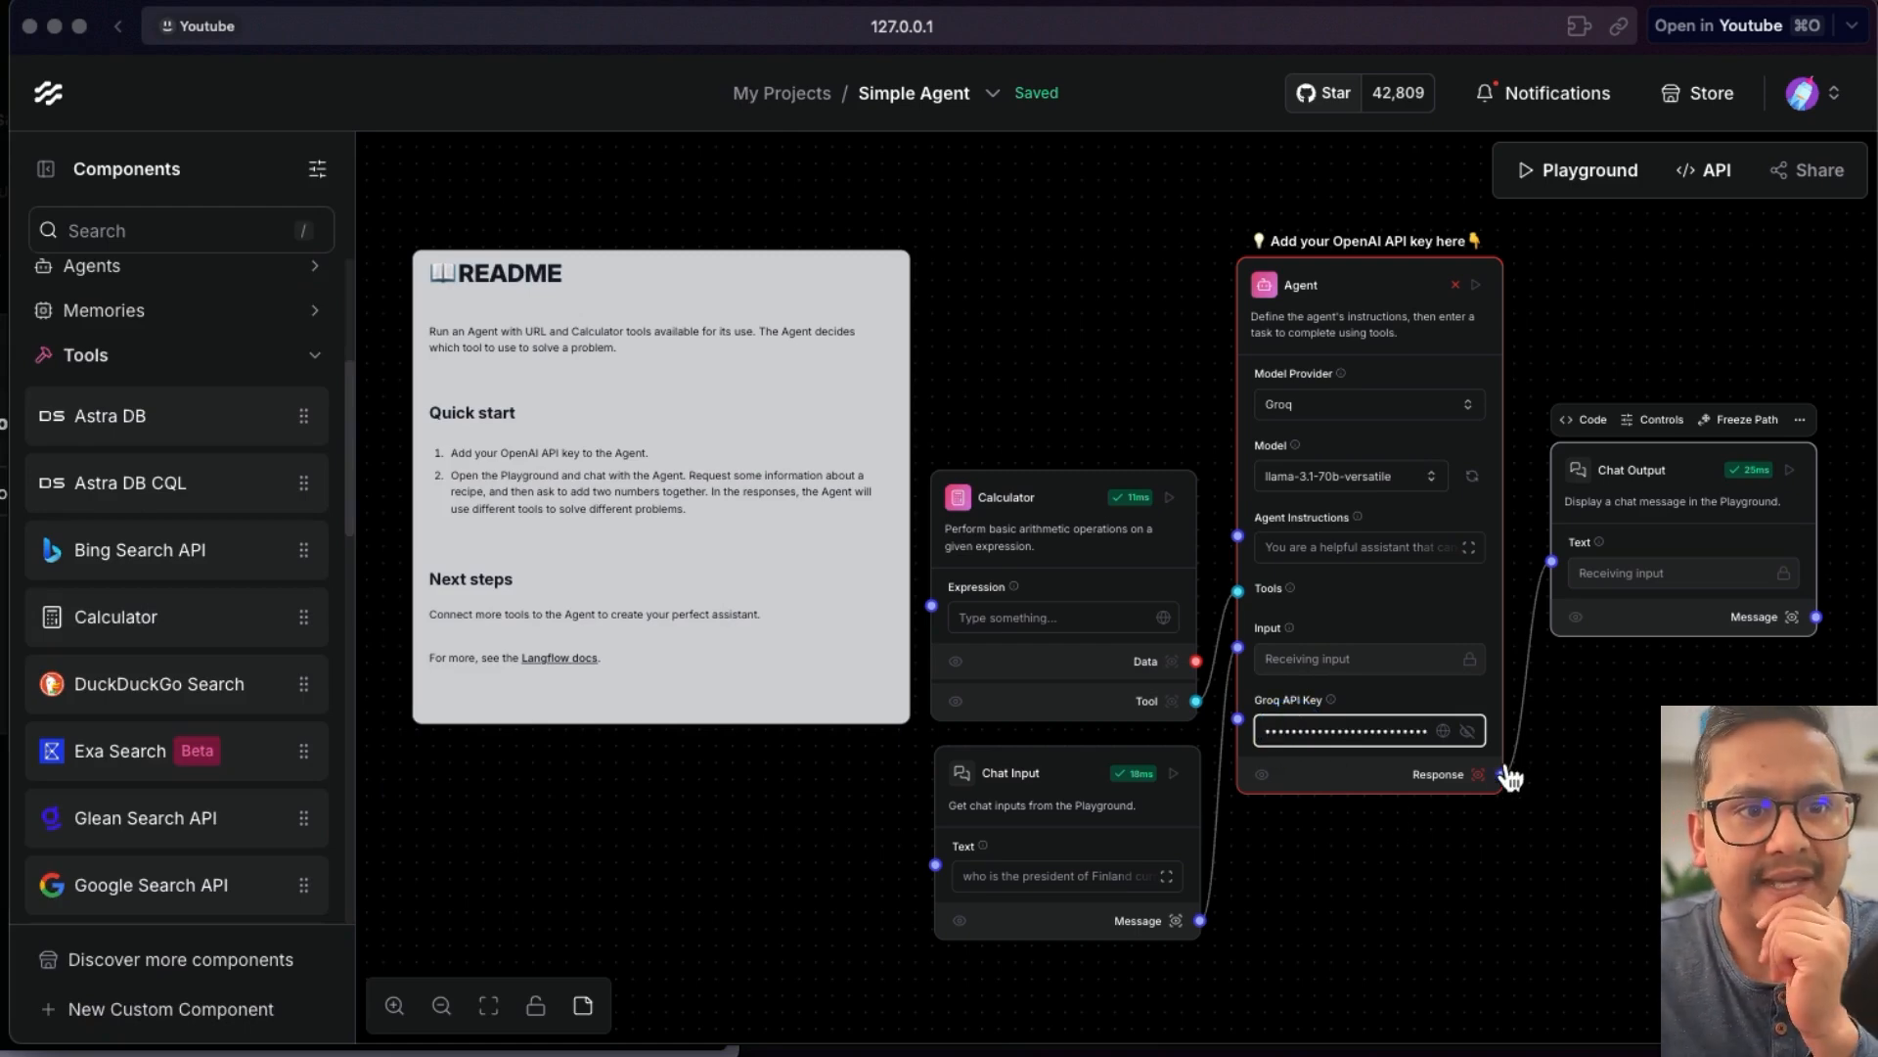
- Create a new flow from the Simple Agent template via My Projects
left_click(1475, 285)
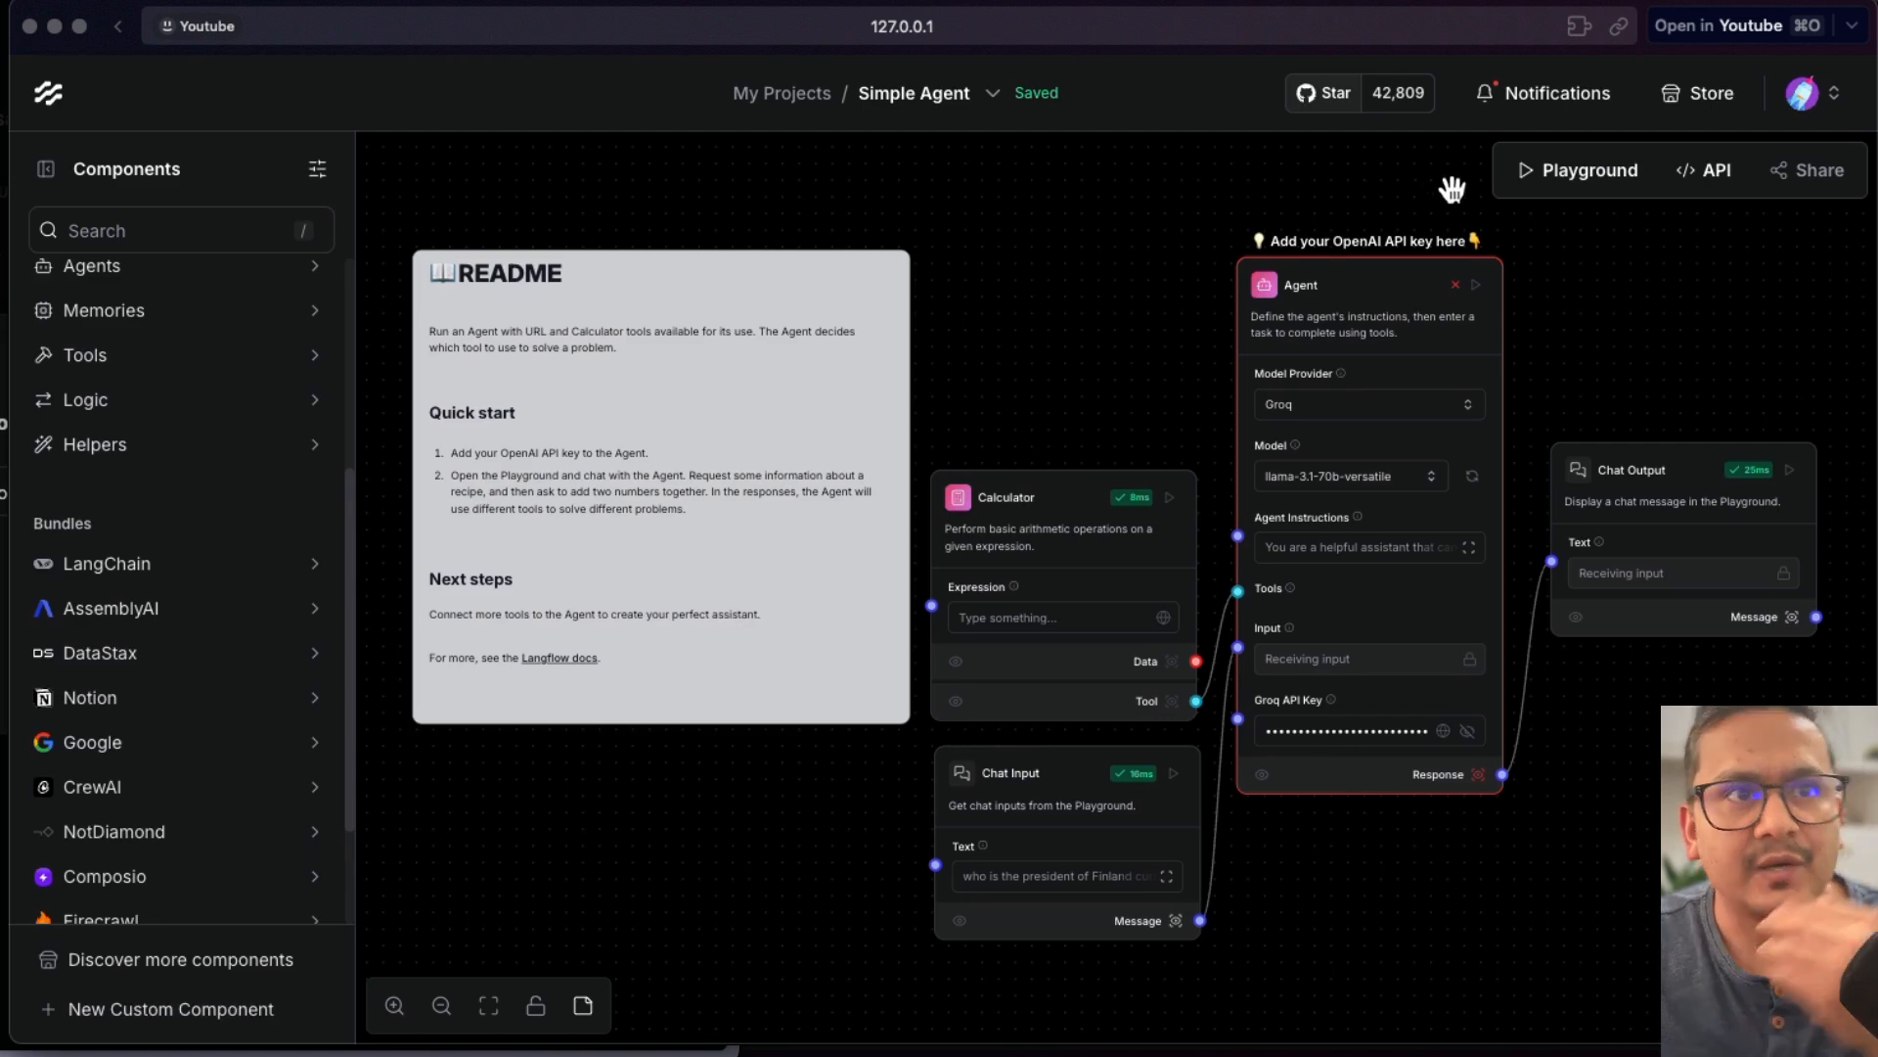
left_click(811, 102)
left_click(1780, 358)
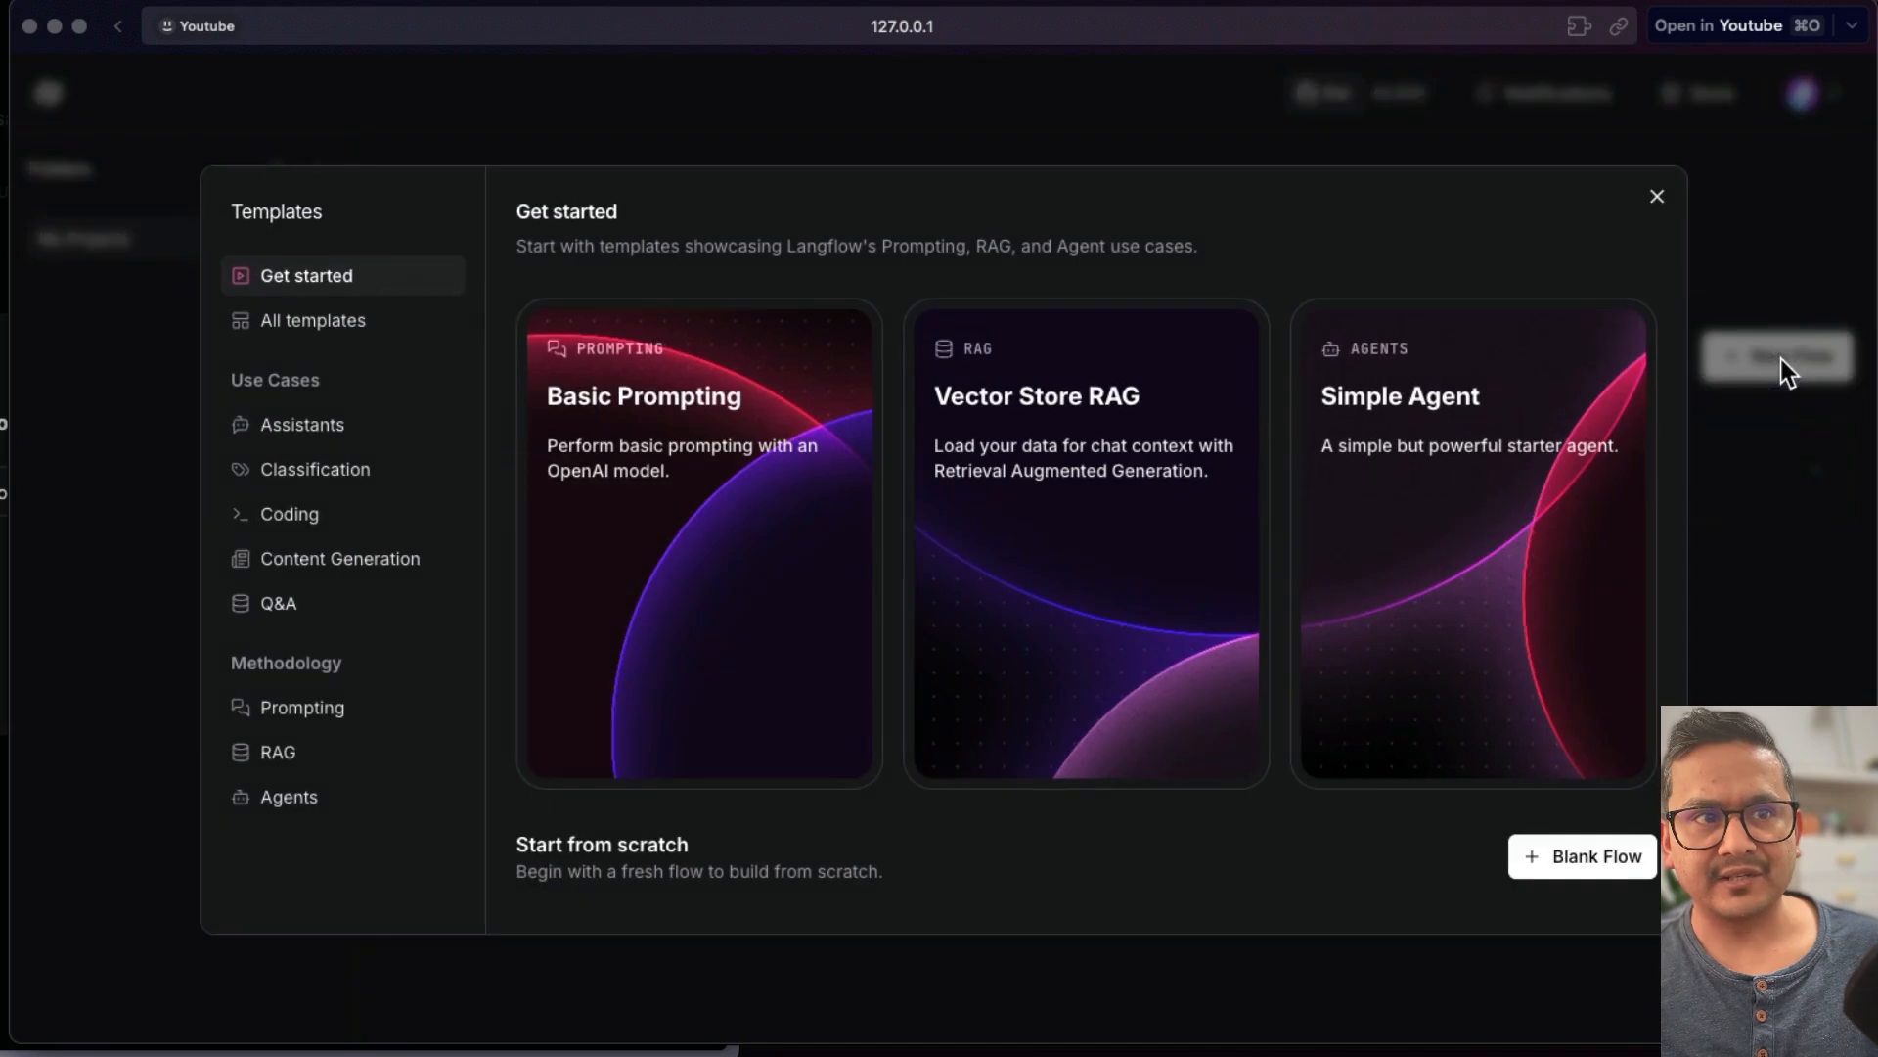
left_click(1401, 526)
- Delete the URL component and set the Agent's model provider to Groq
left_click(1105, 294)
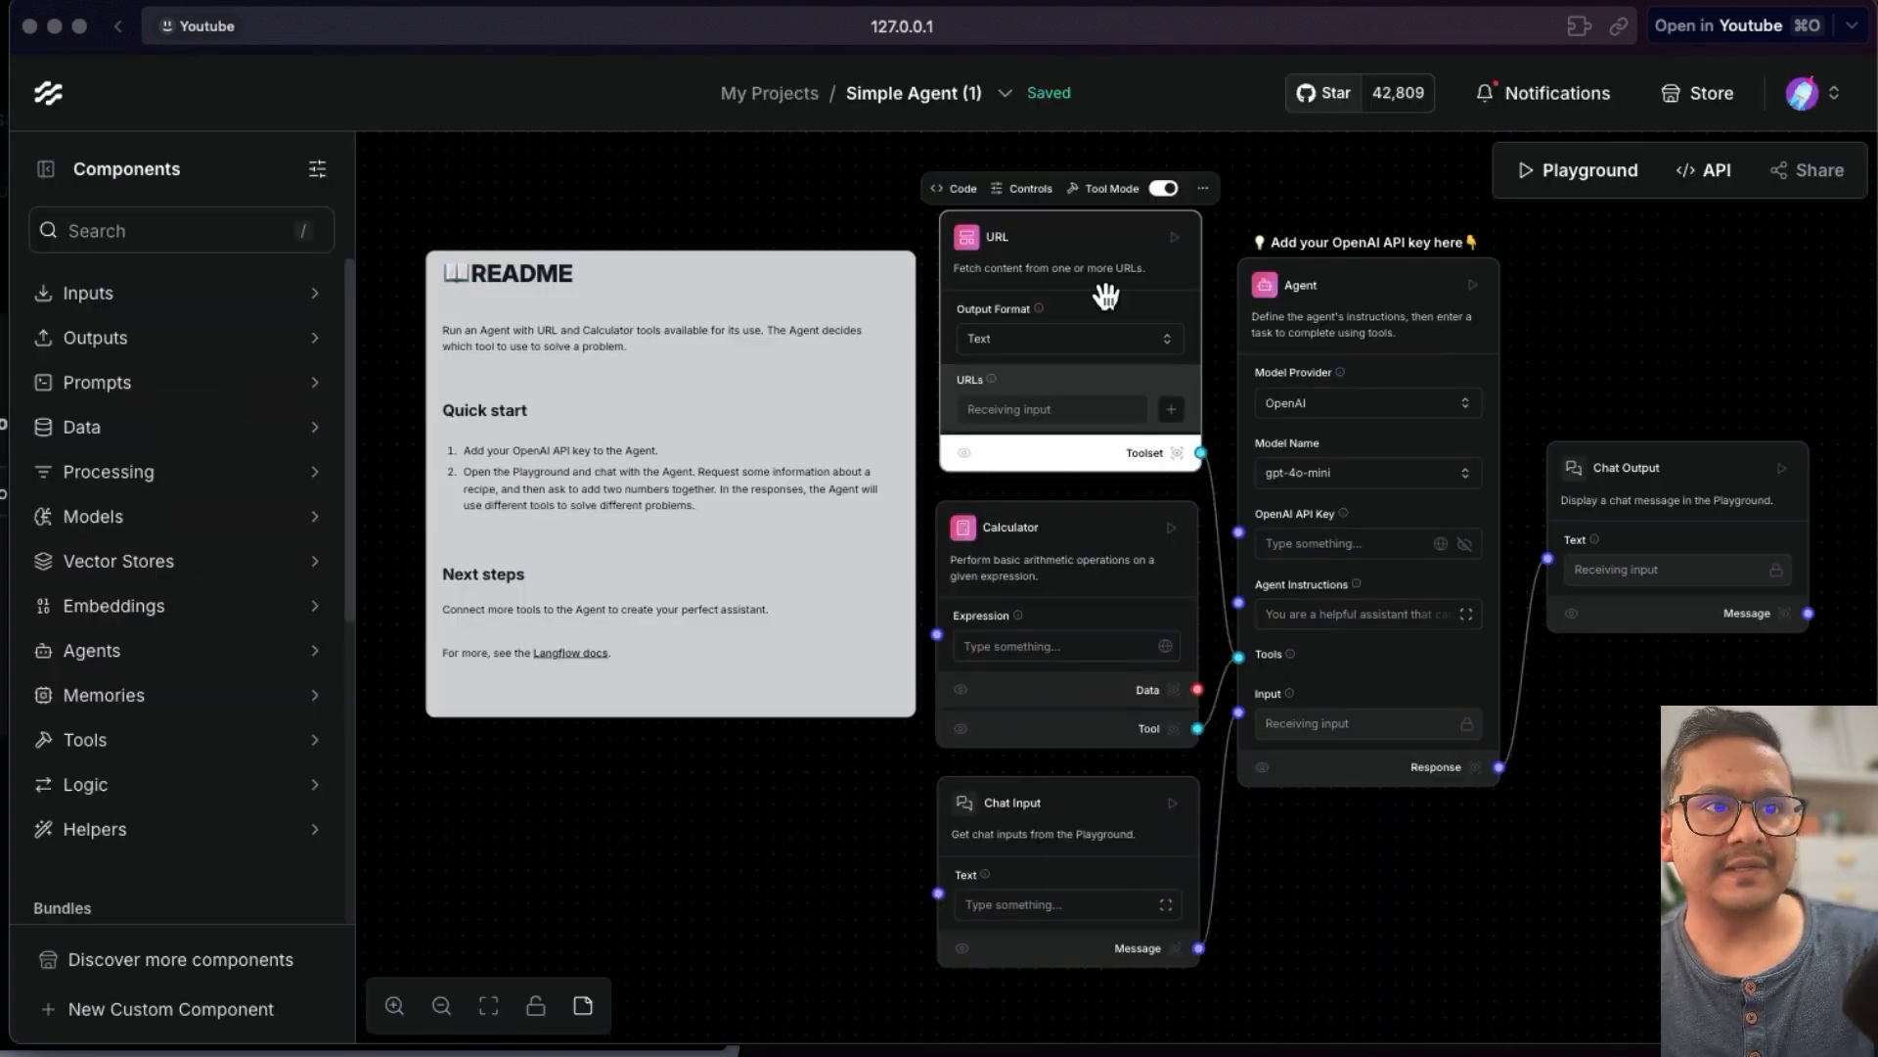
key("BackSpace")
left_click(1338, 406)
left_click(1307, 552)
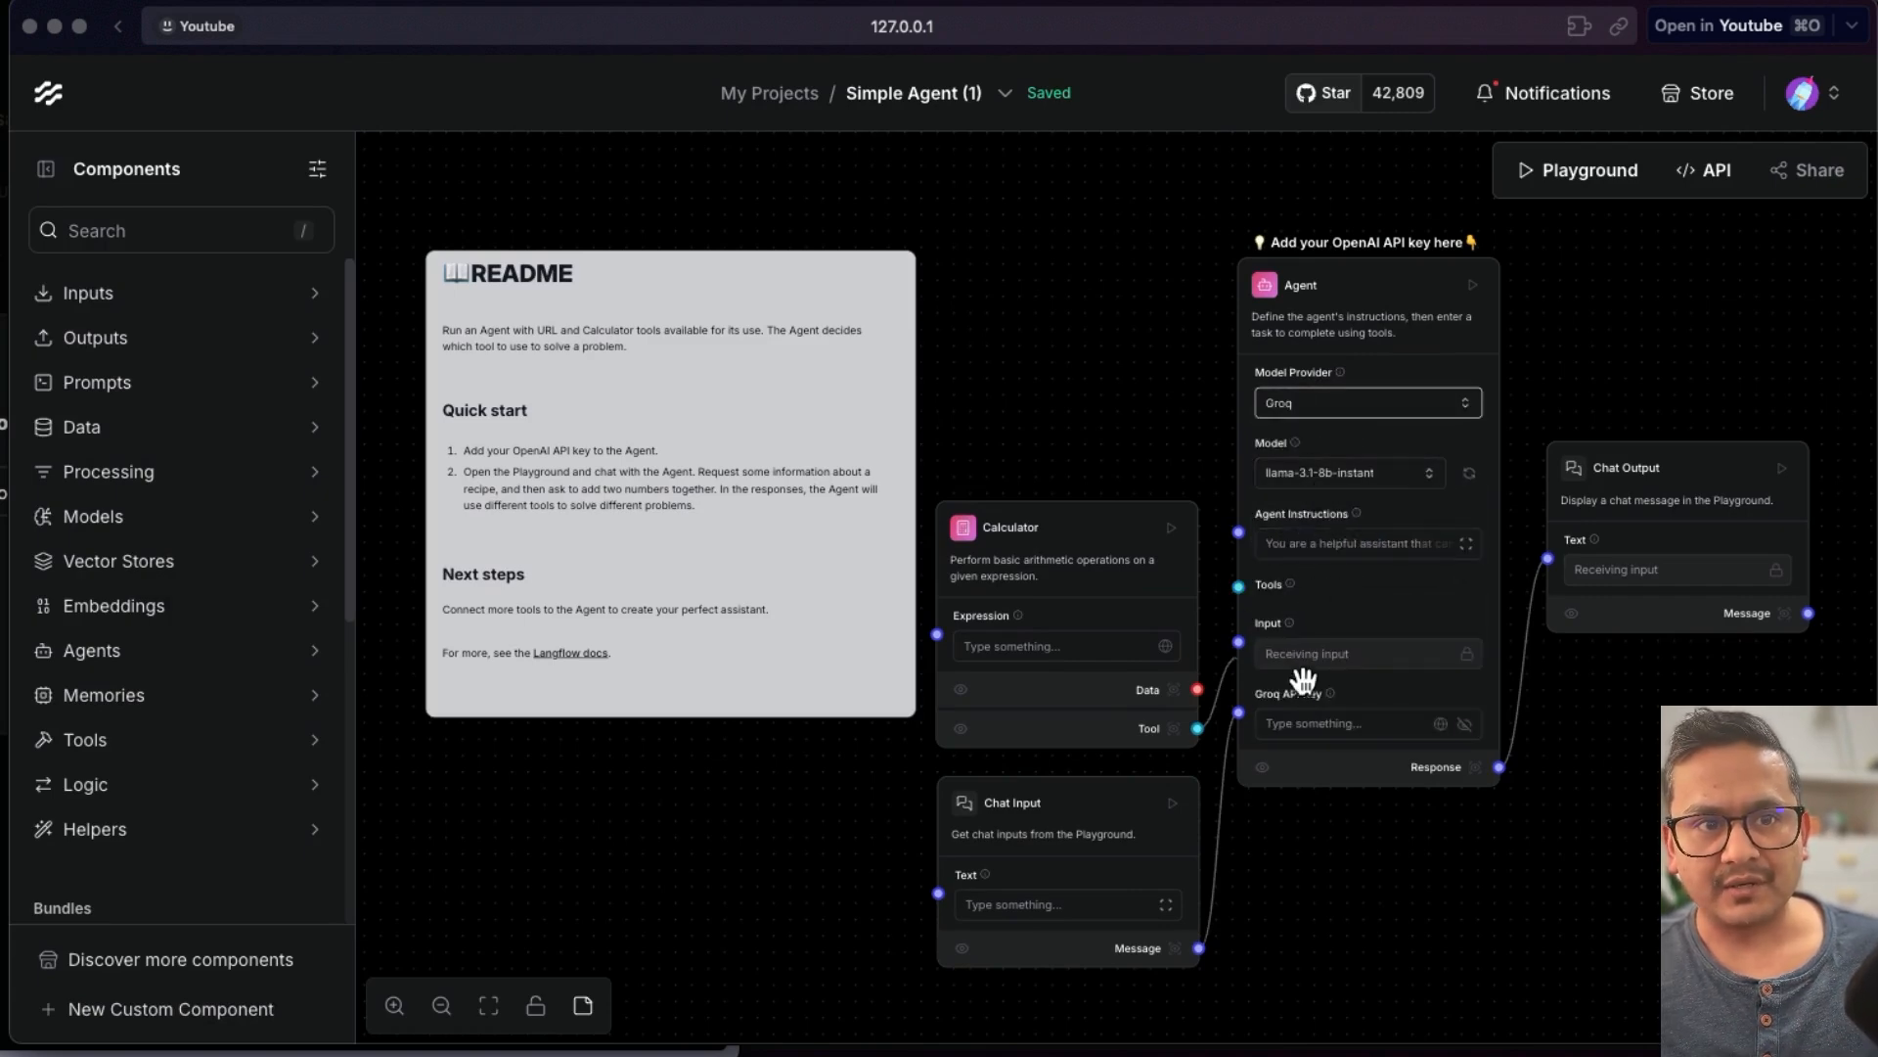
- Paste the Groq API key into the Agent's Groq API Key field and run the Chat Output component
left_click(1299, 724)
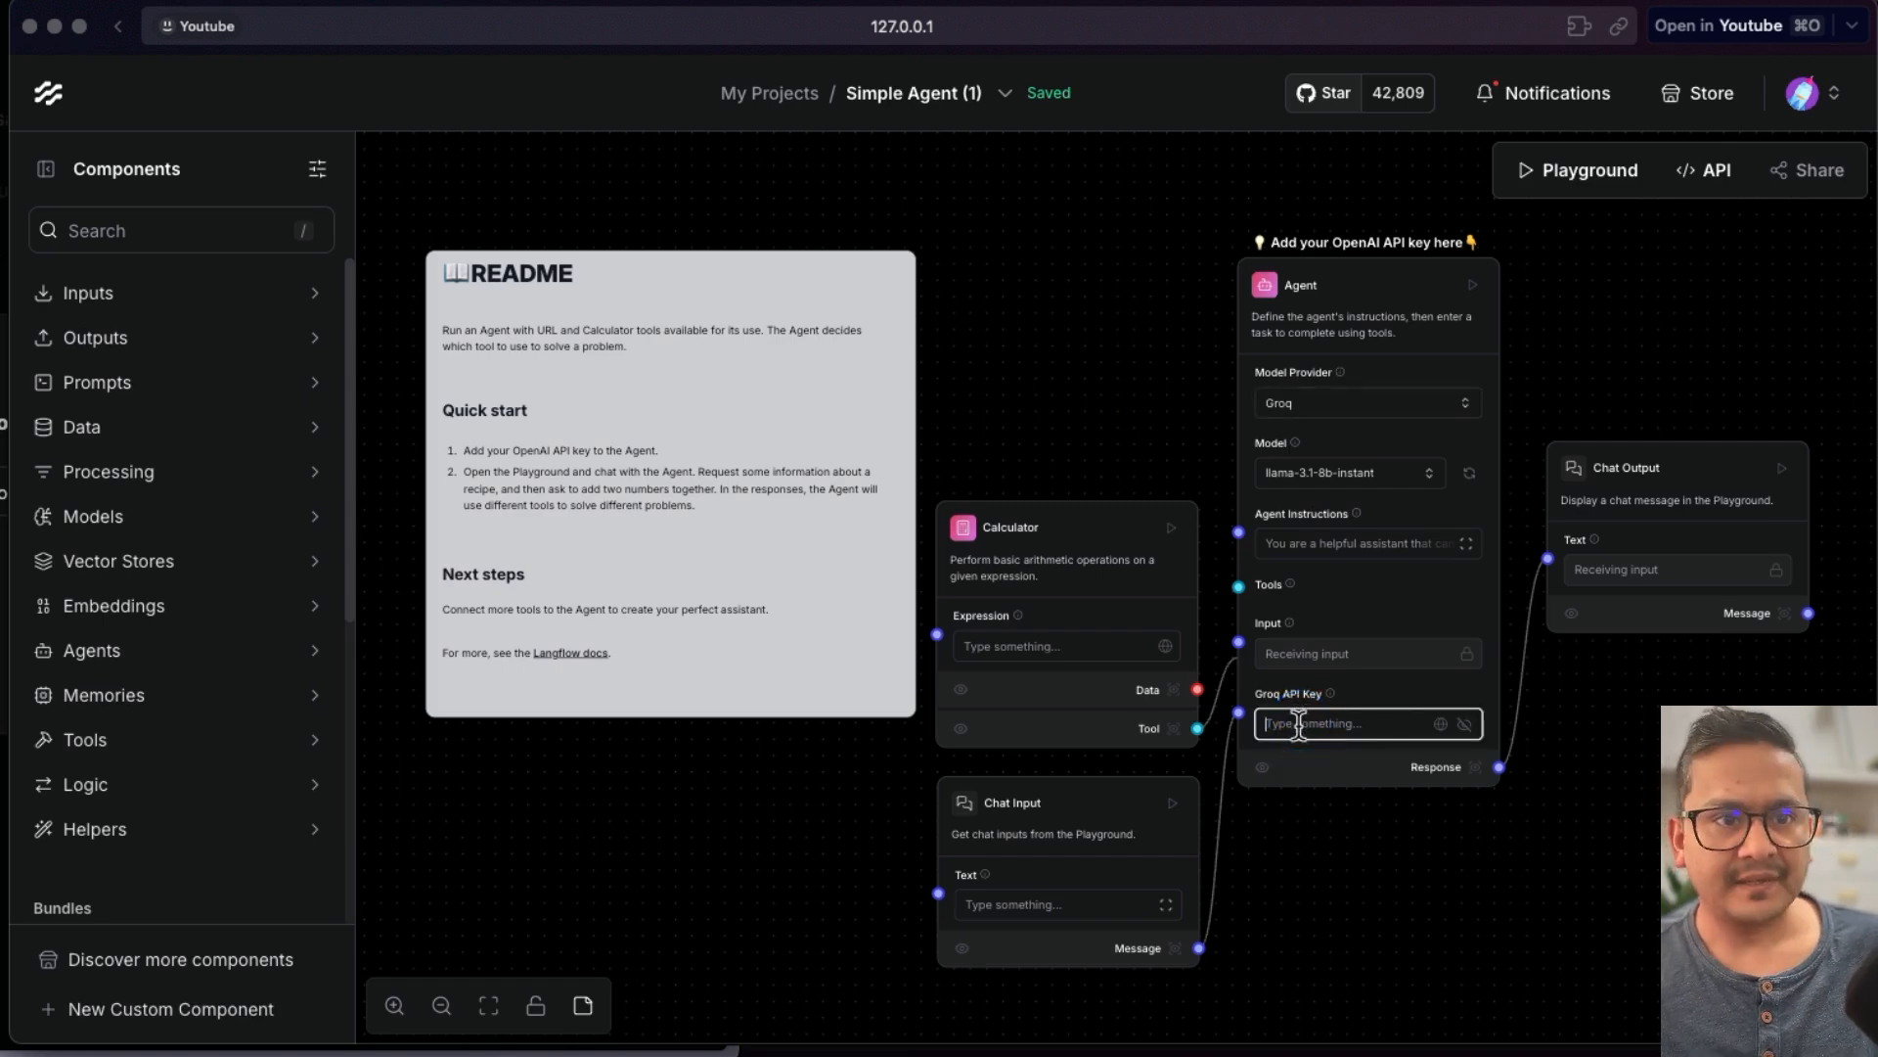
key("super+v")
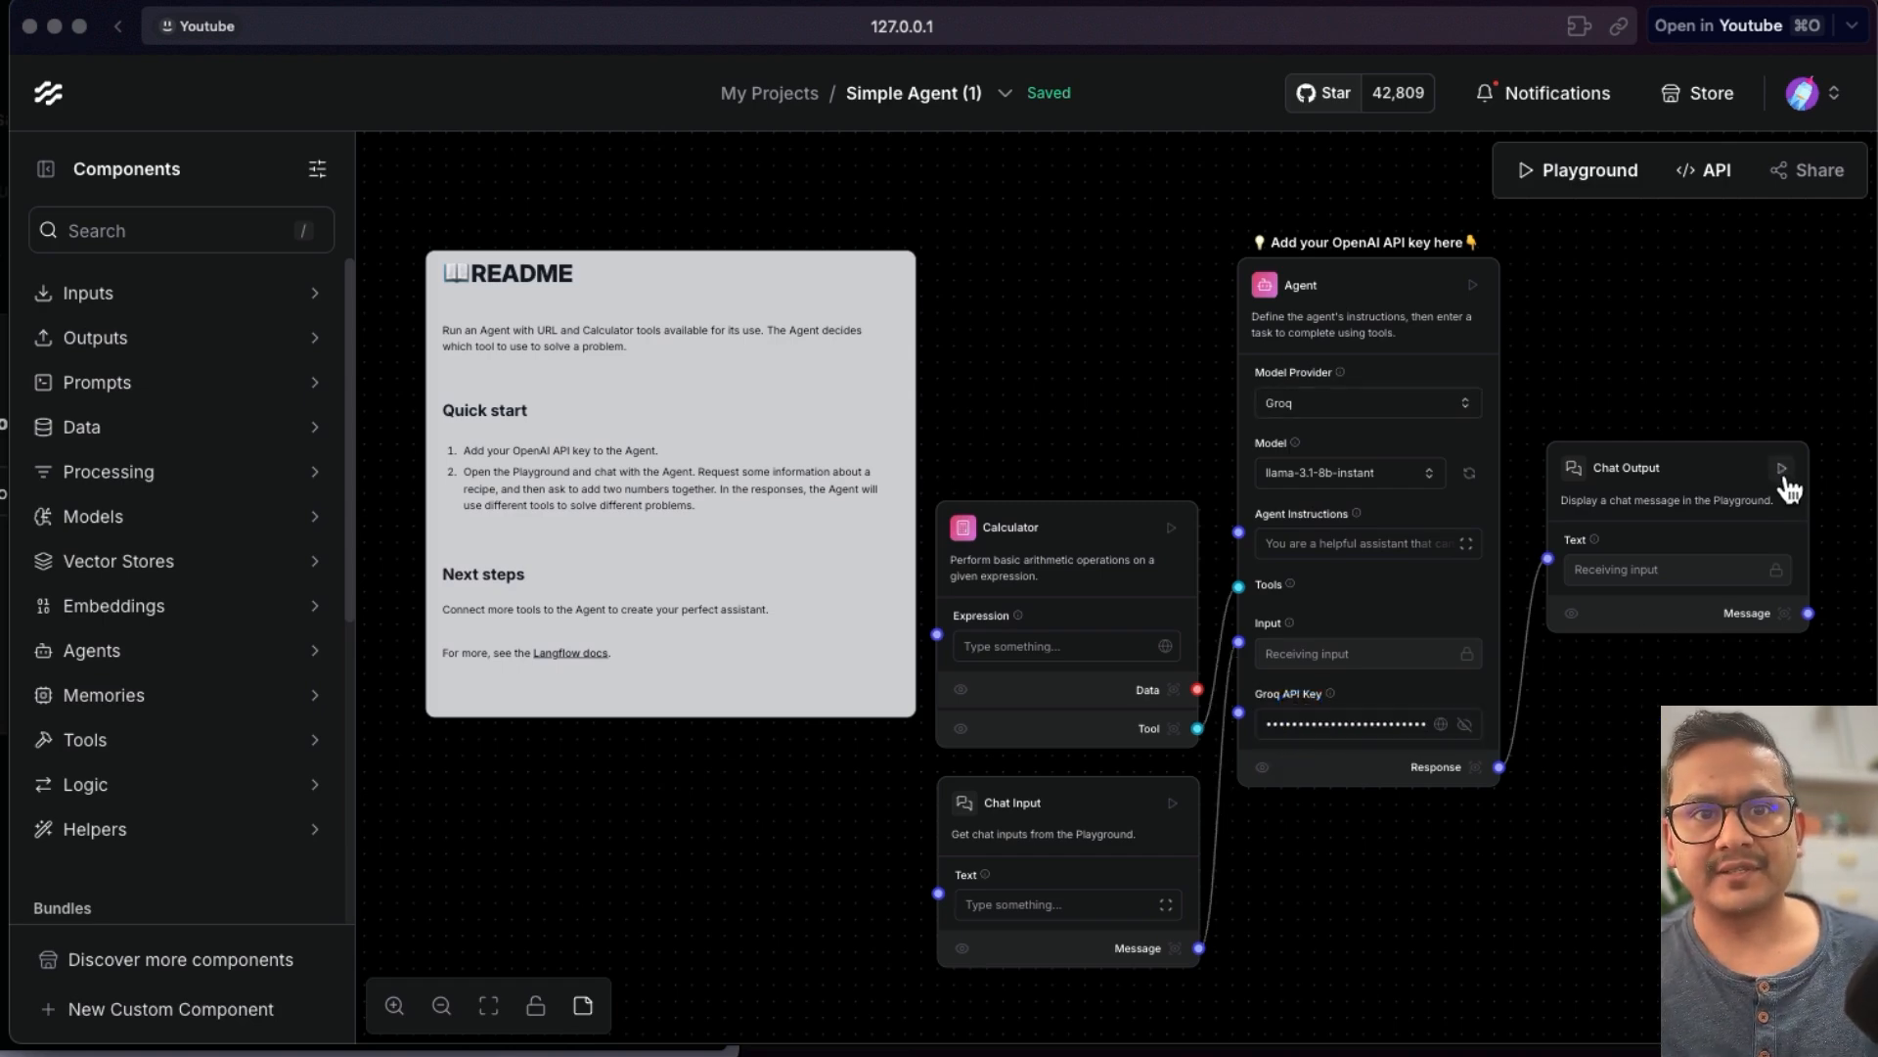
left_click(1781, 470)
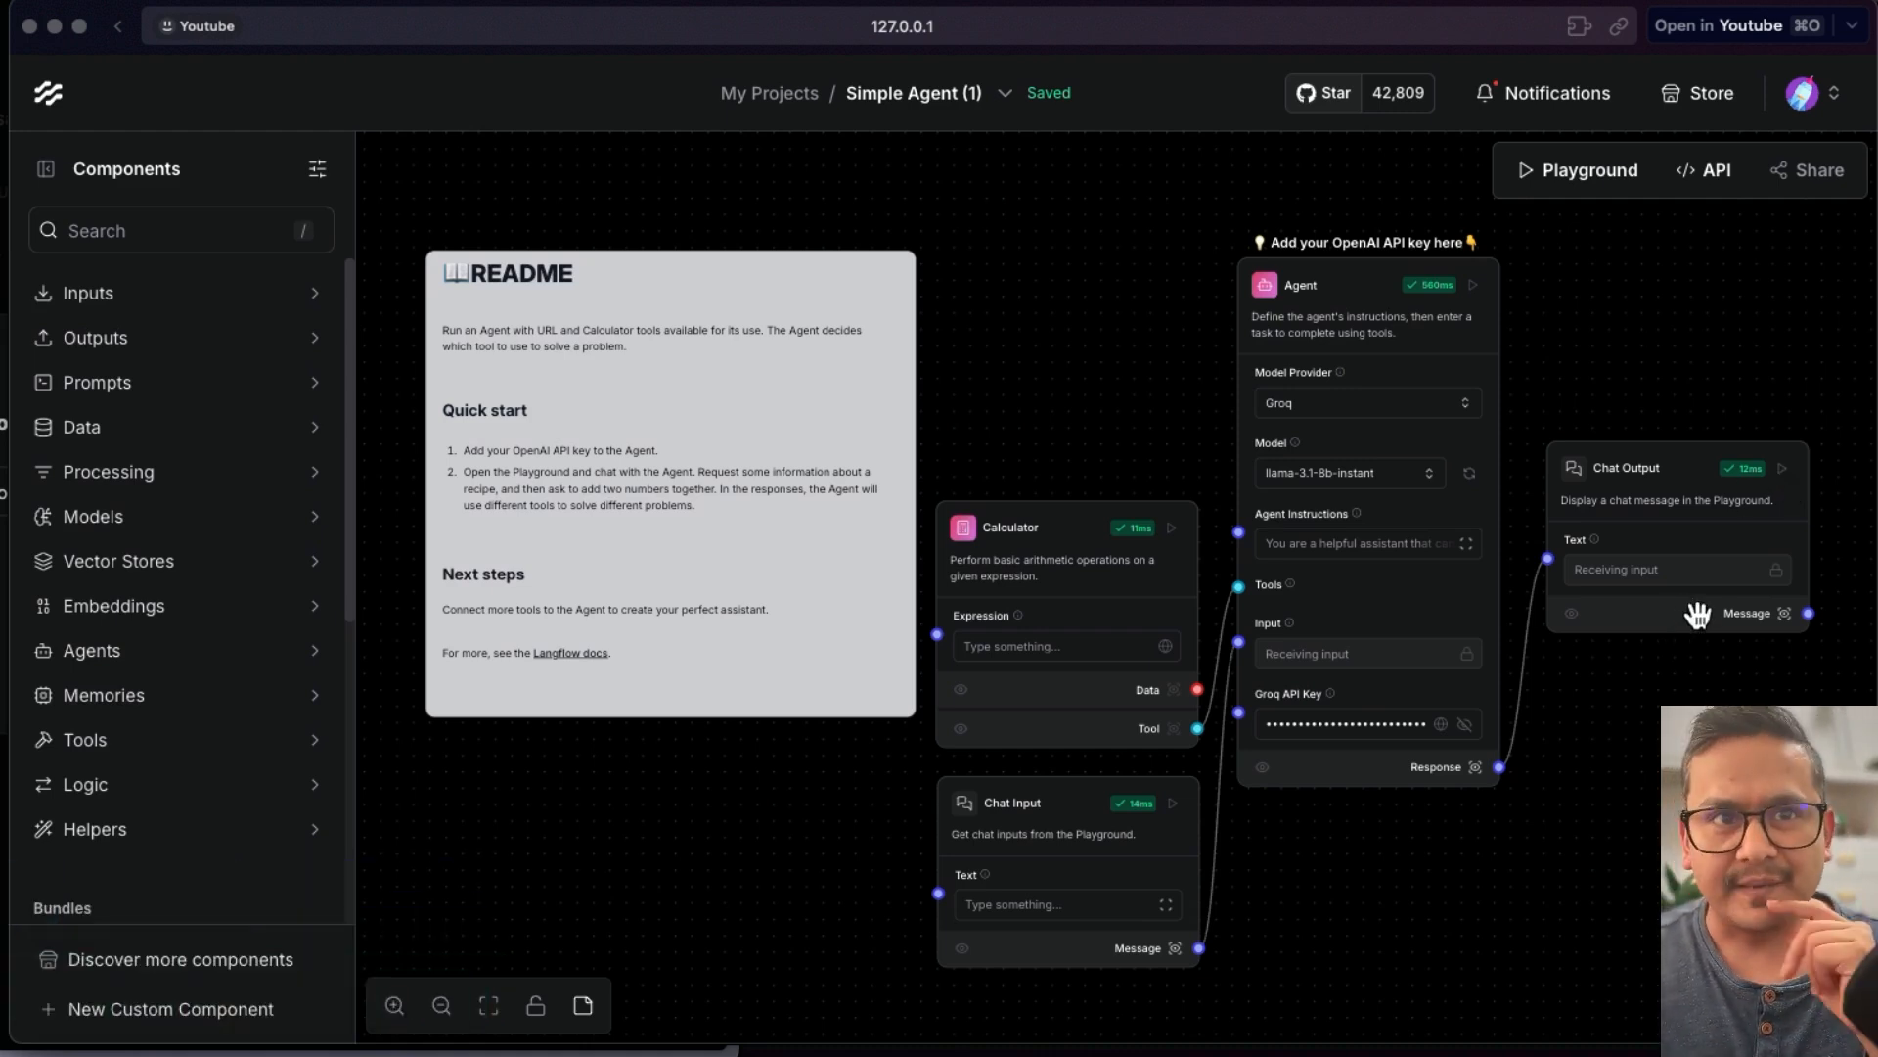
- Open the Playground and send the message "who is the president of Finland ?"
left_click(1584, 172)
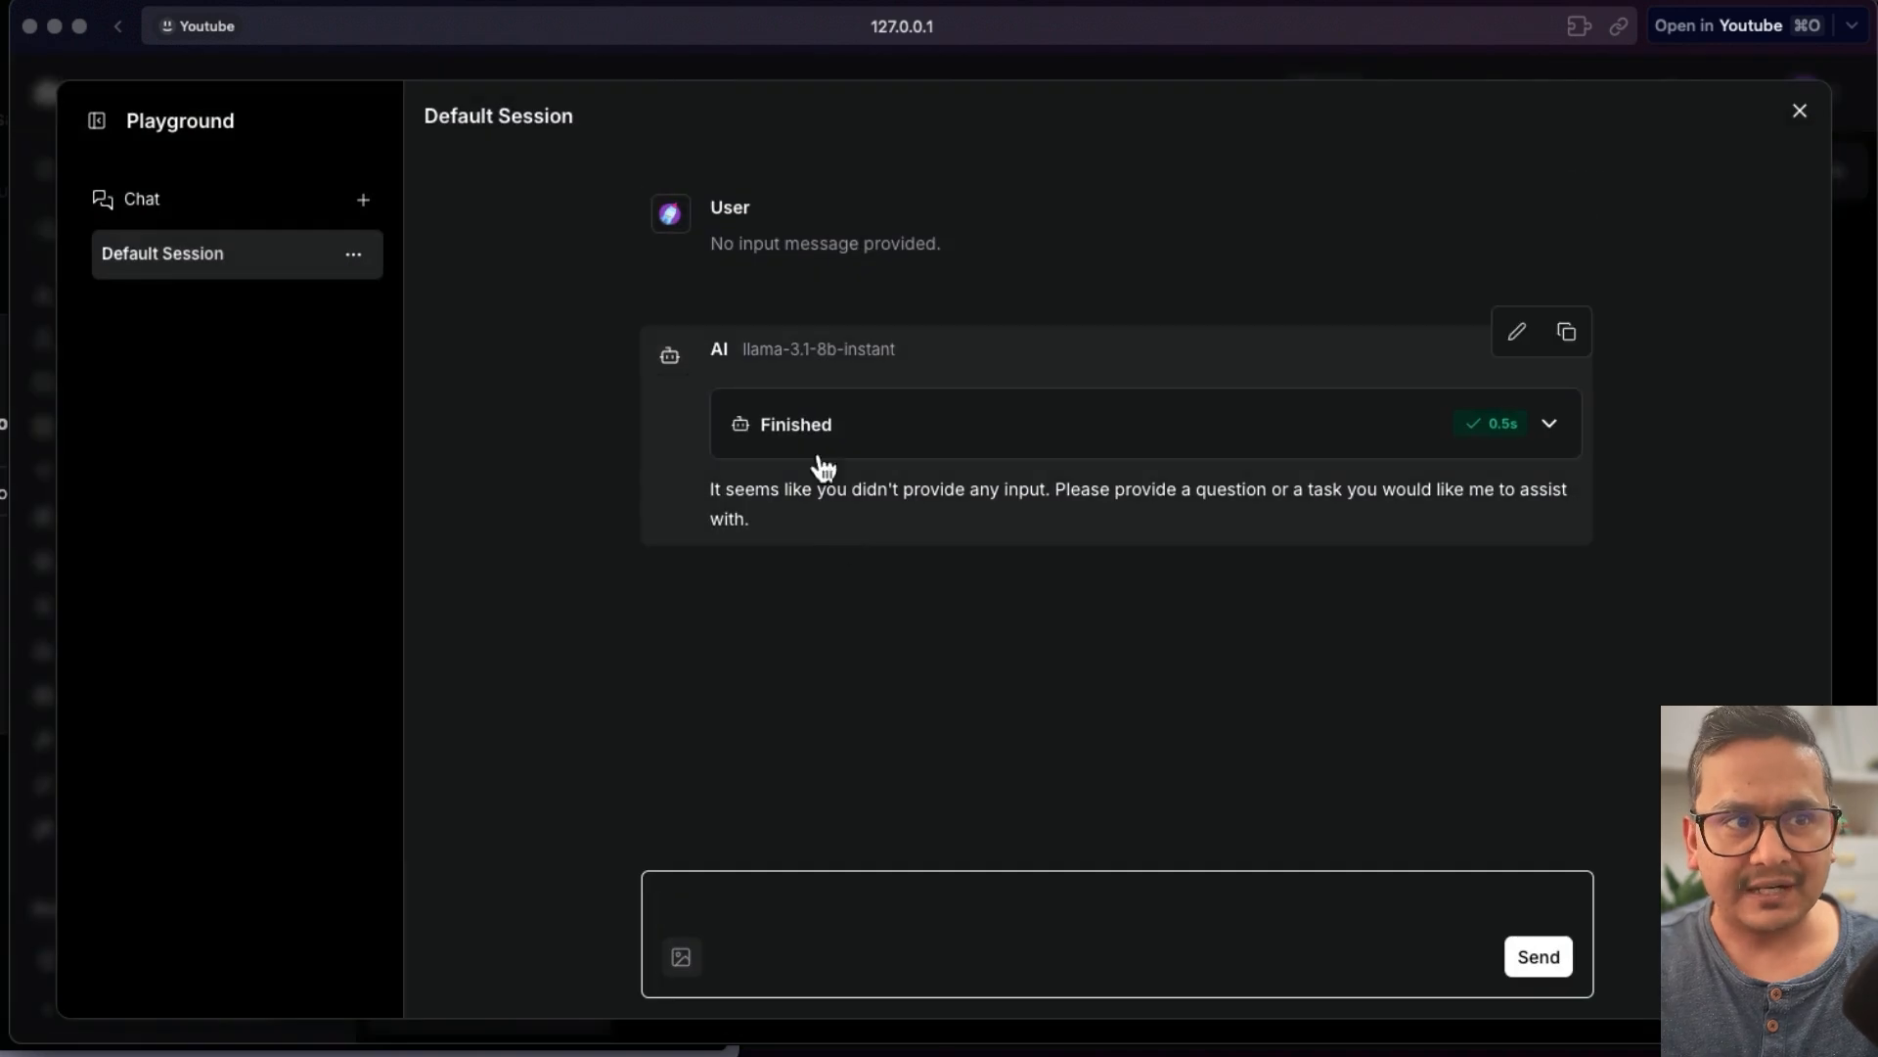
type("who is the president of Finland ?")
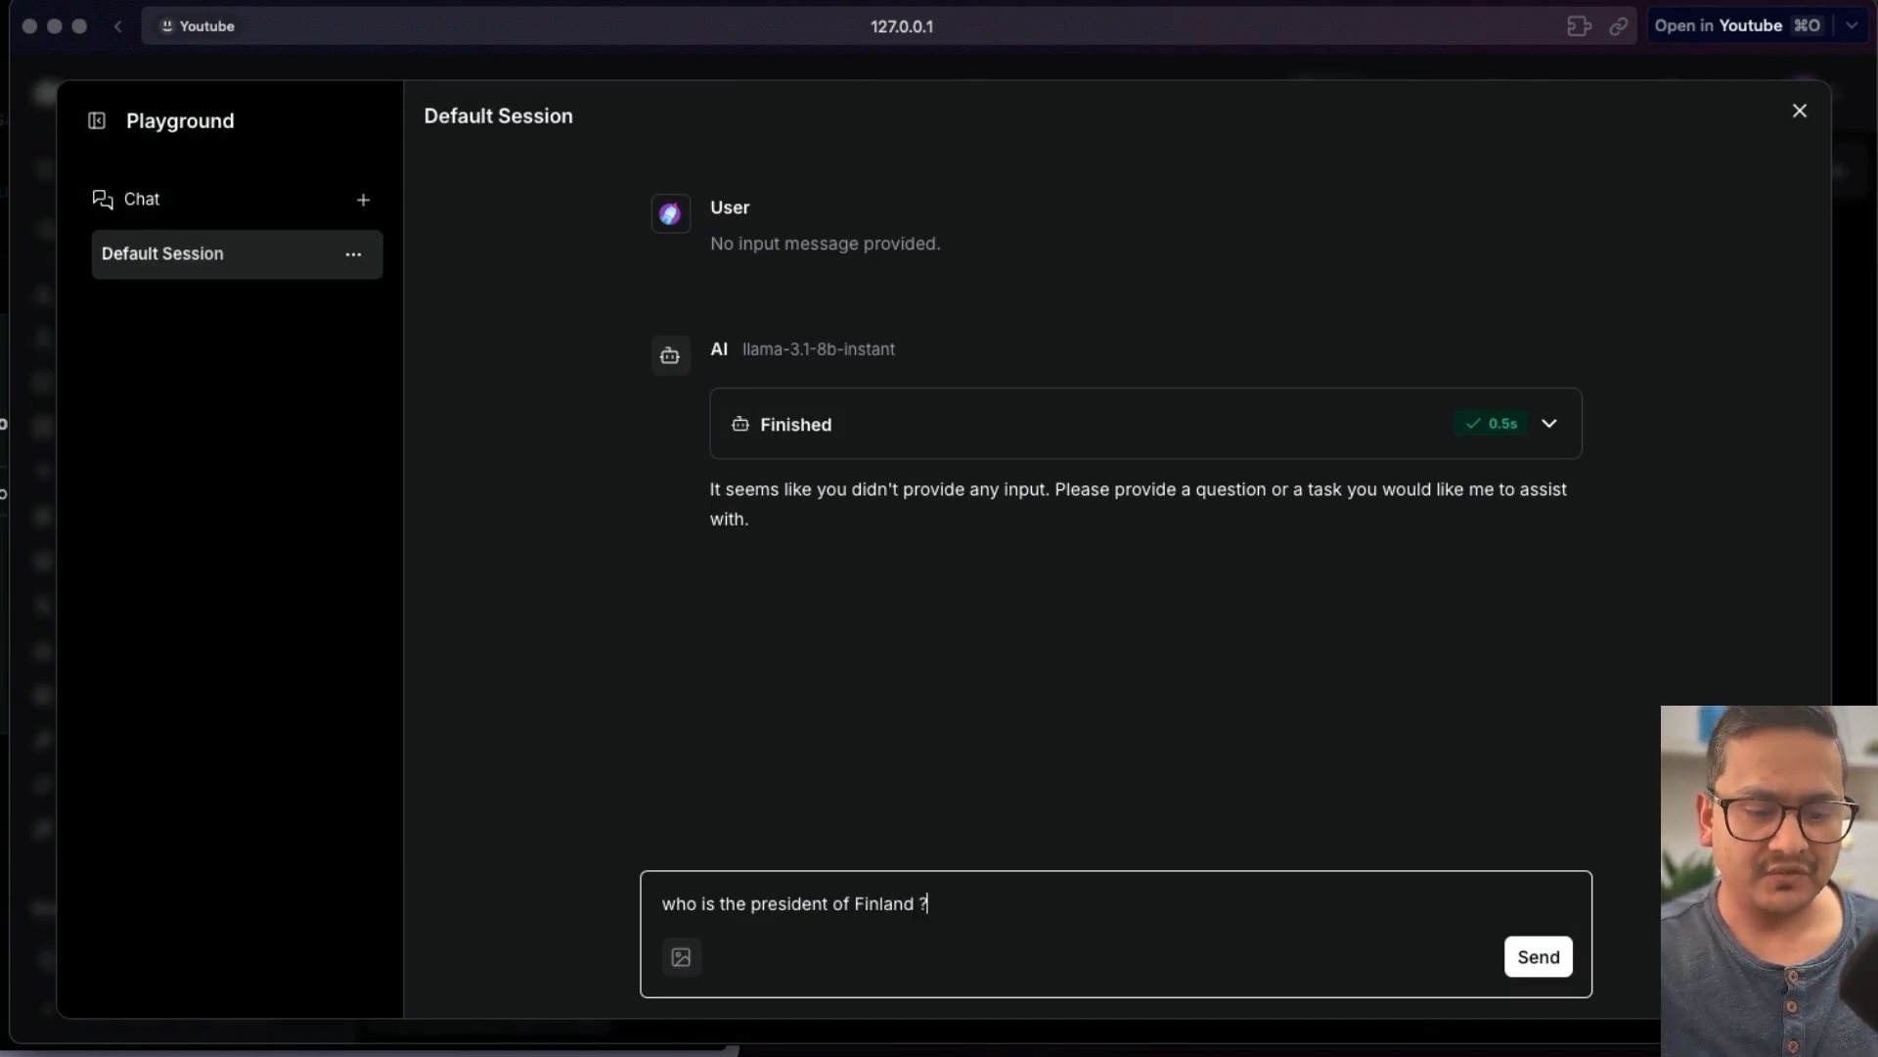
key("Return")
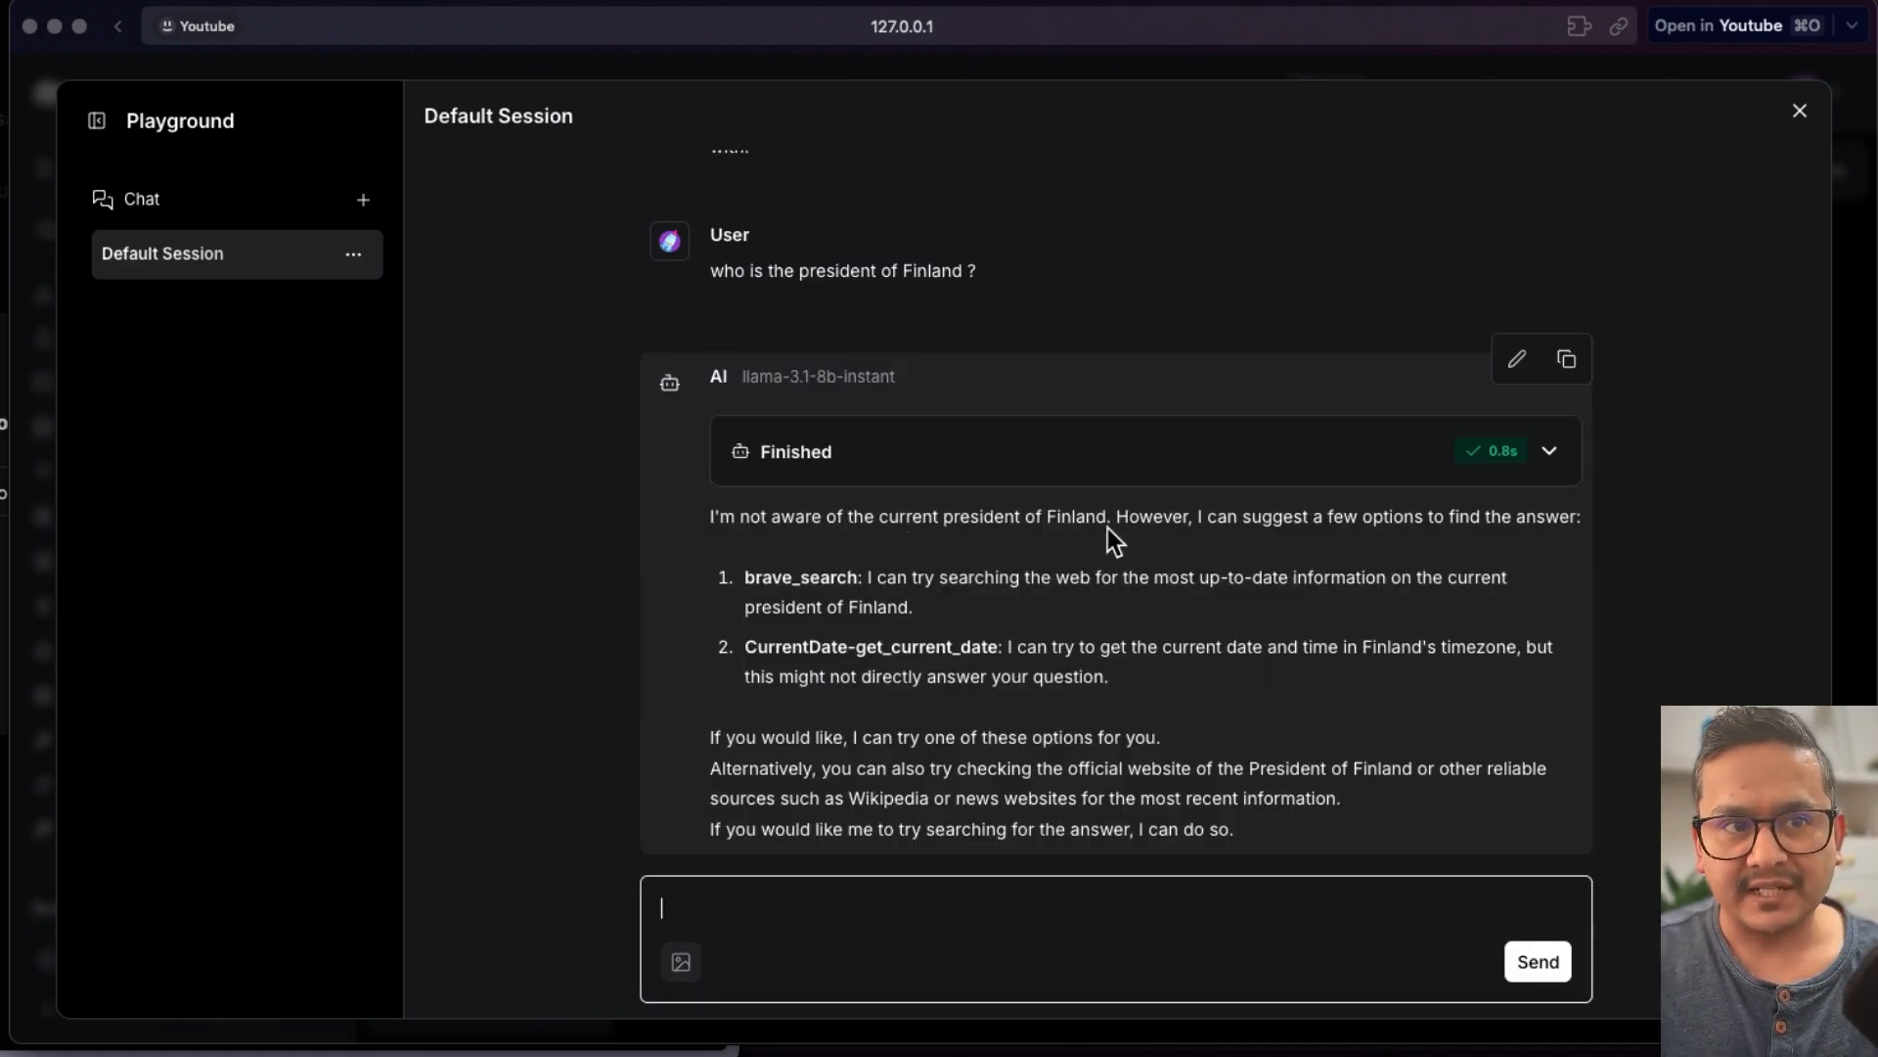
- Expand the agent's Finished details for the Finland answer and scroll through its input and output
left_click(1549, 451)
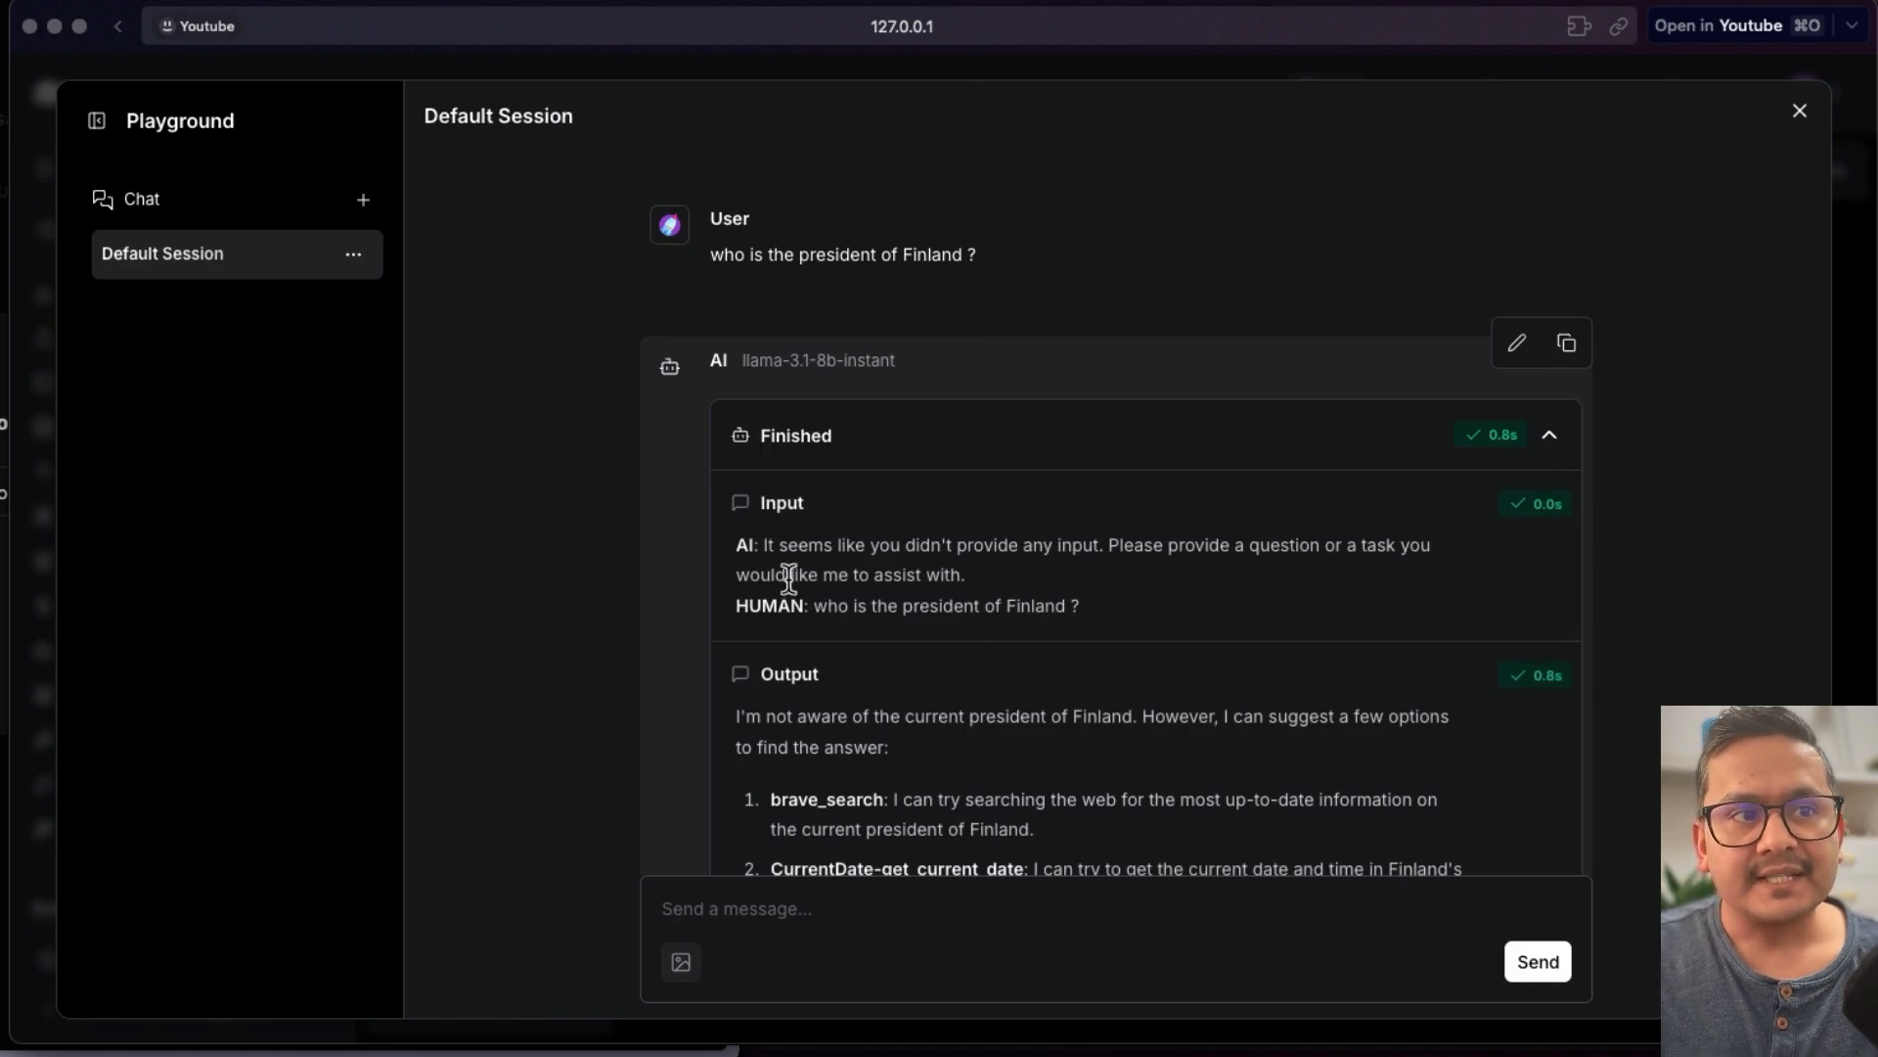
scroll(789, 650, "down", 5)
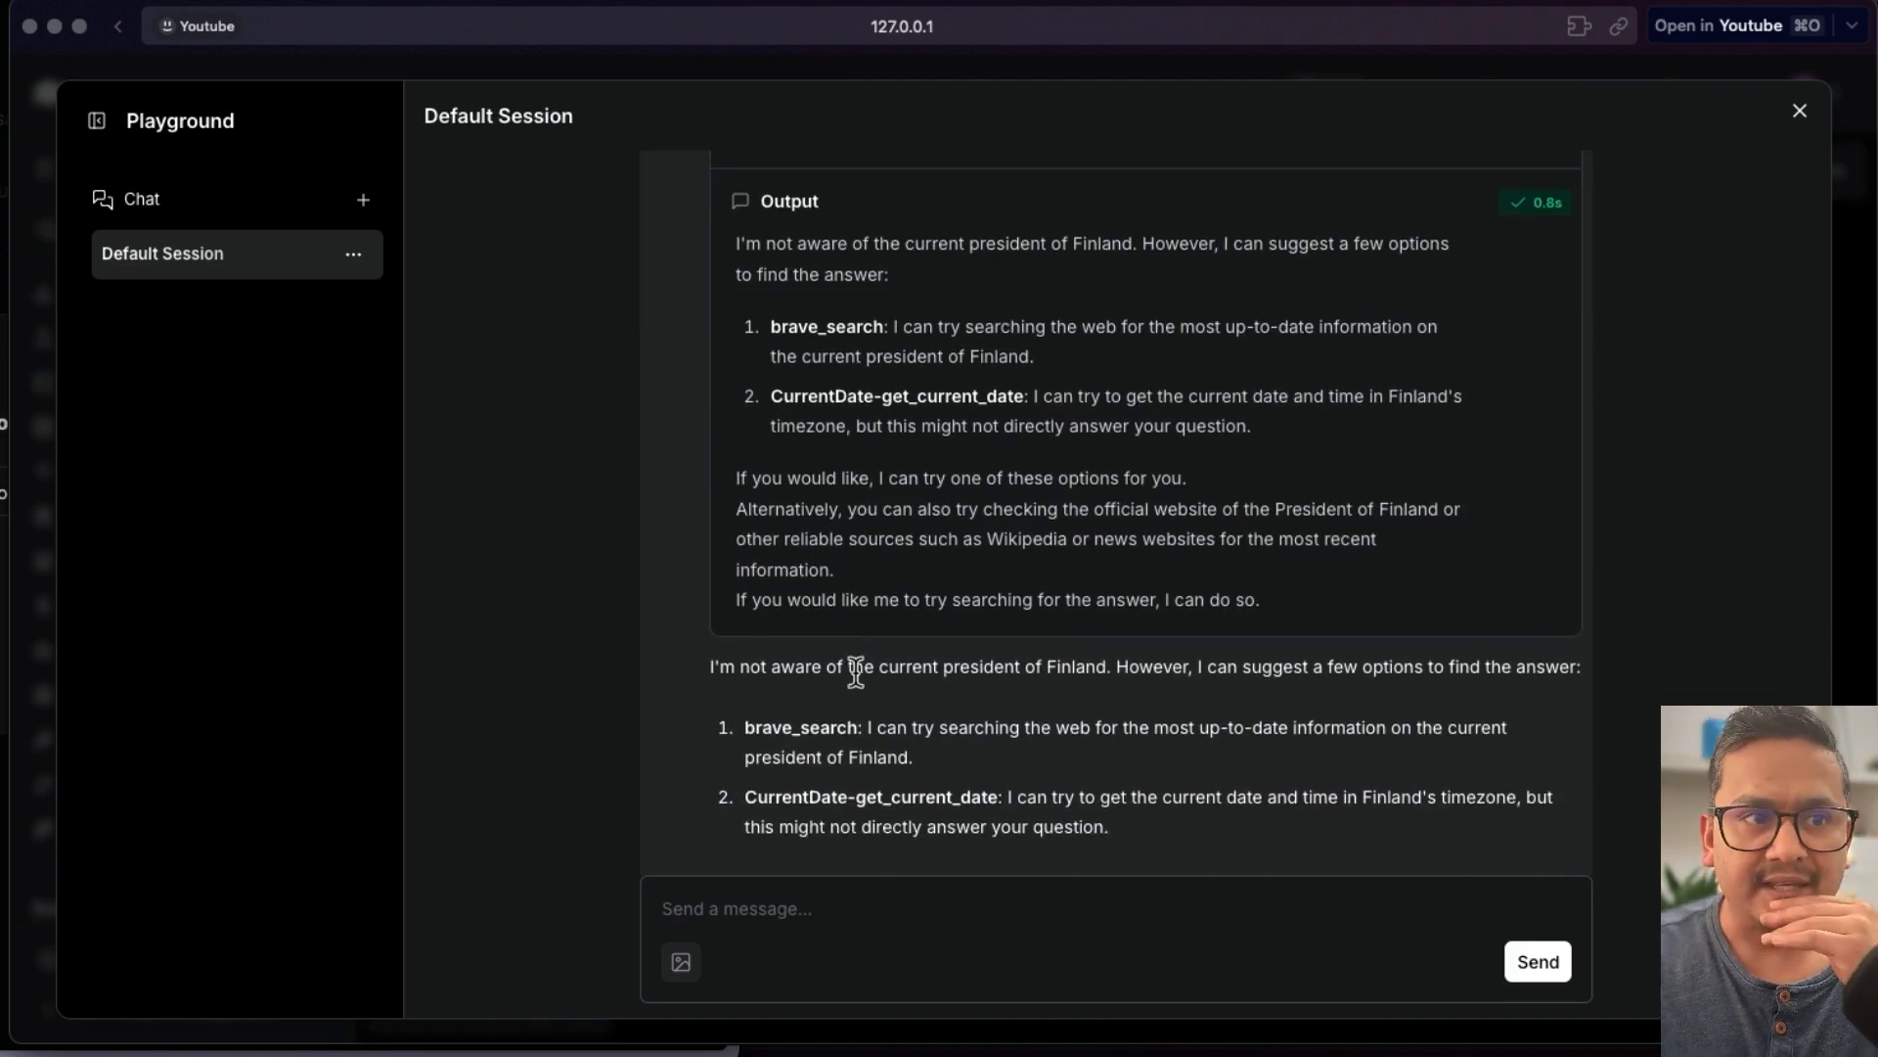
scroll(849, 675, "down", 2)
- Send the message "what is 56 times 5" in the Playground chat
left_click(804, 924)
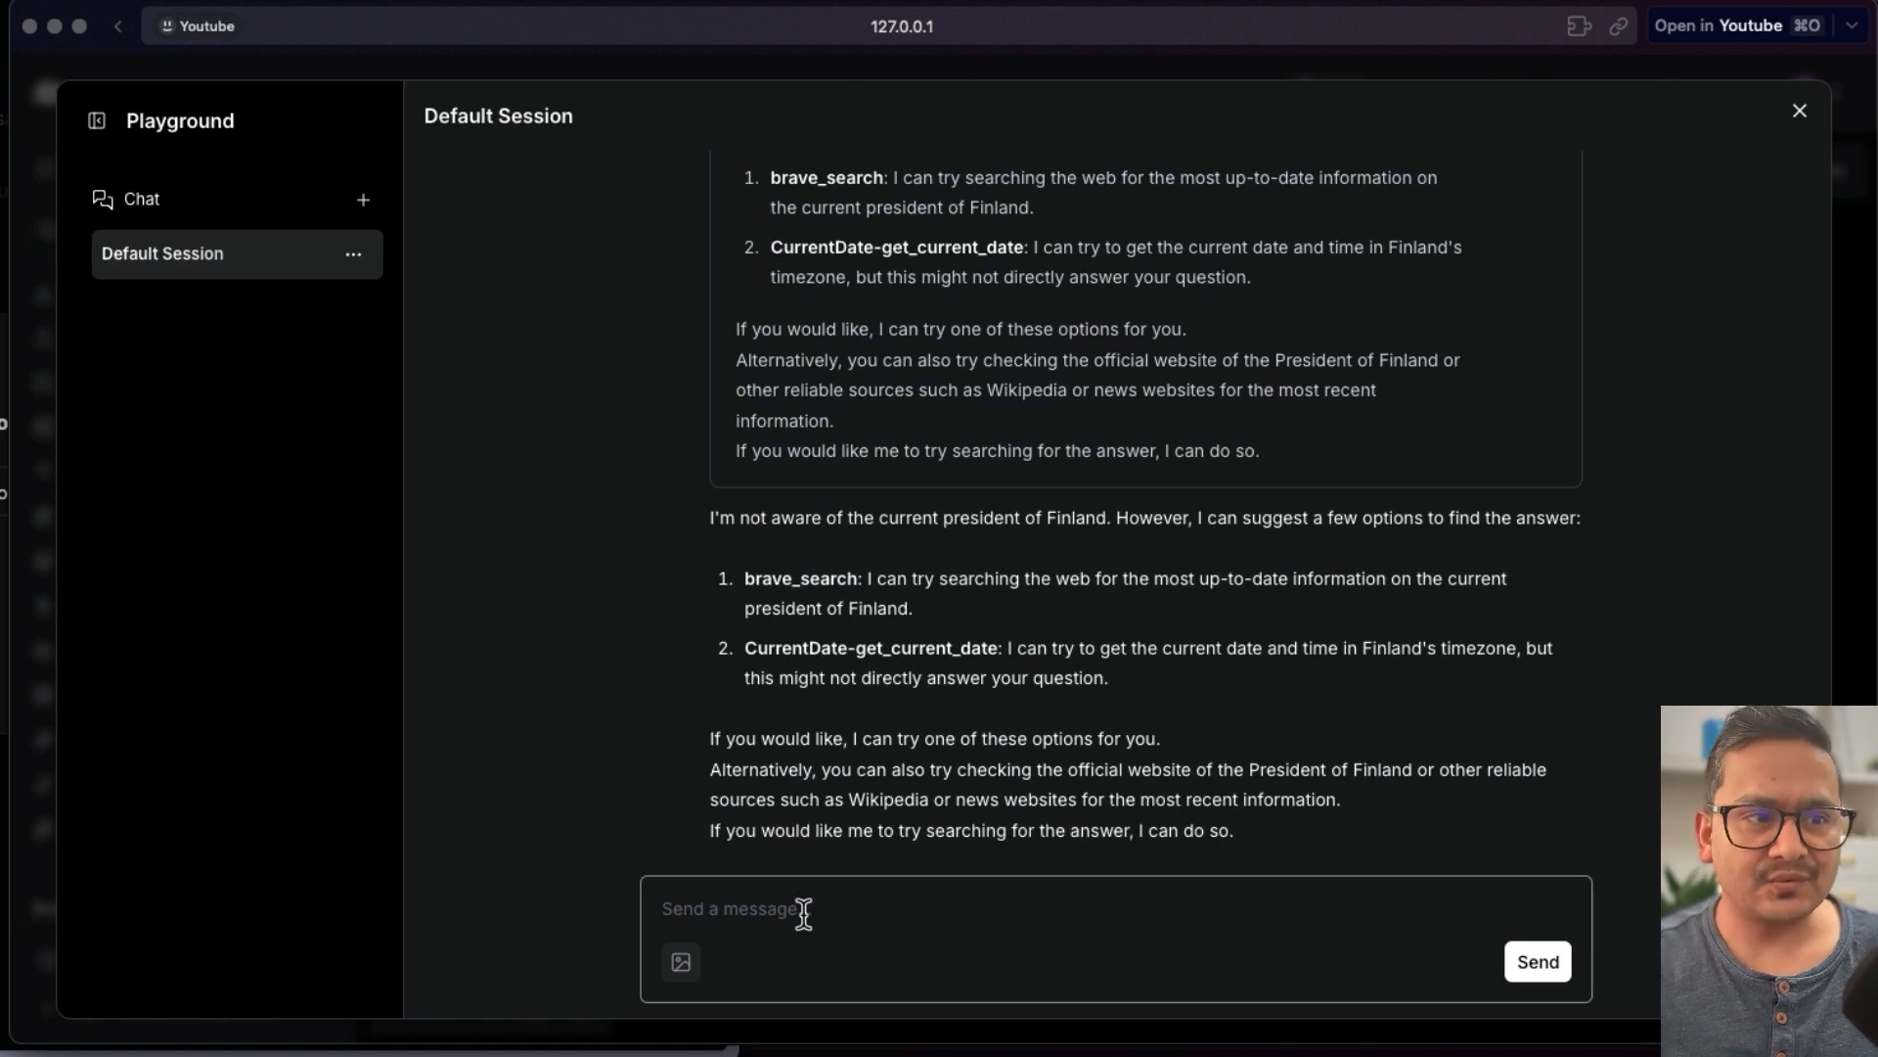
left_click(830, 916)
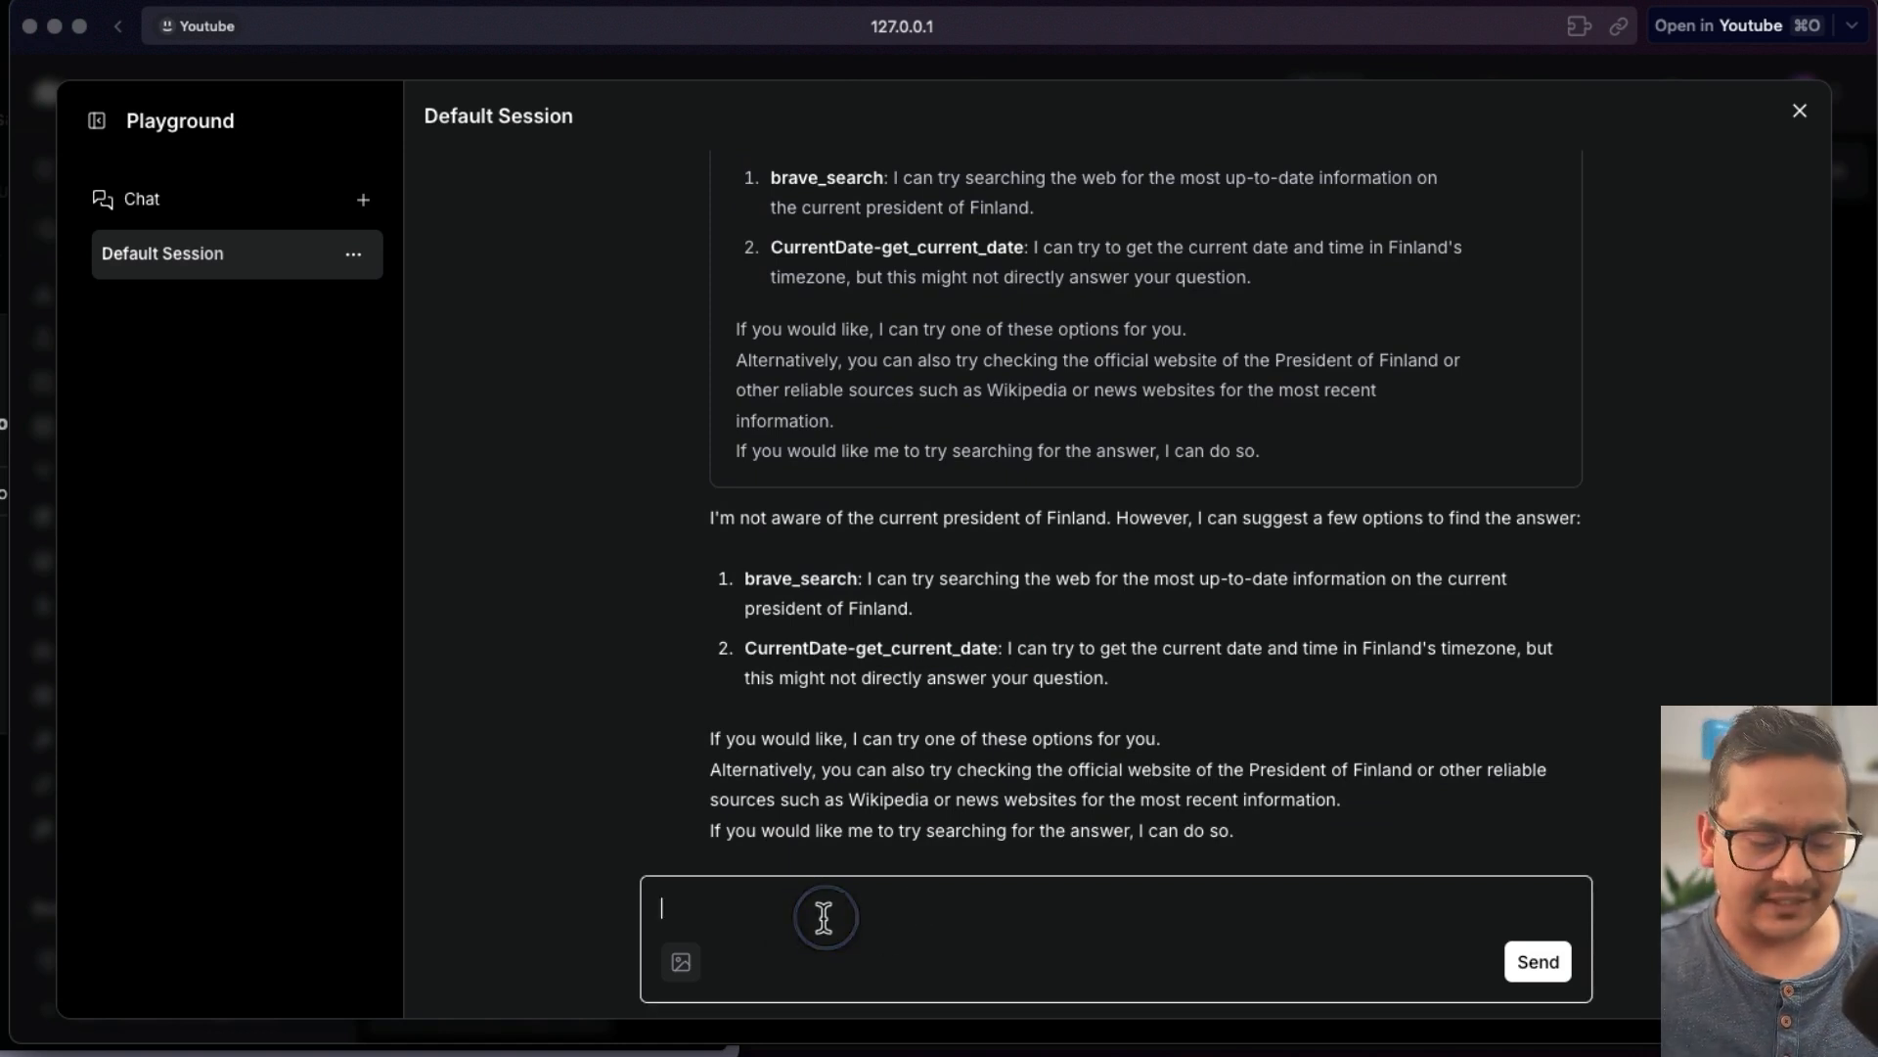
type("what is 56 times 5")
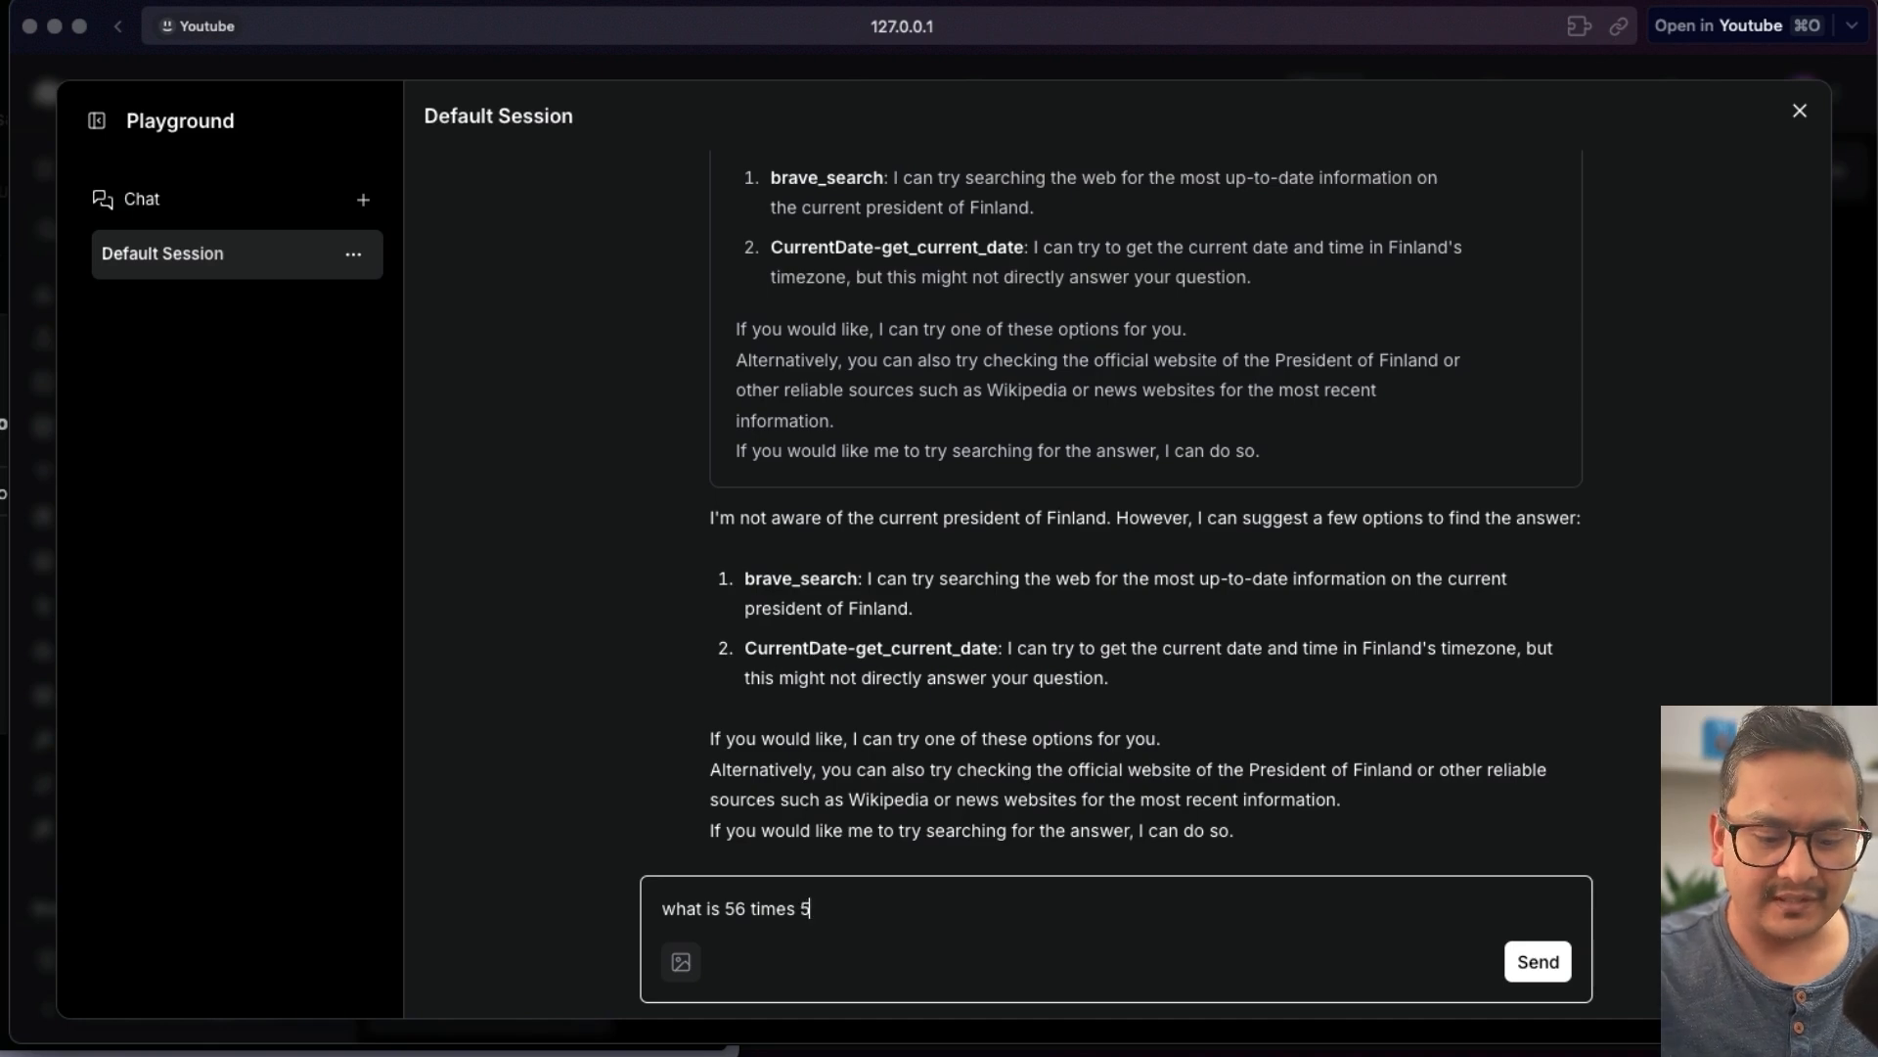
key("Return")
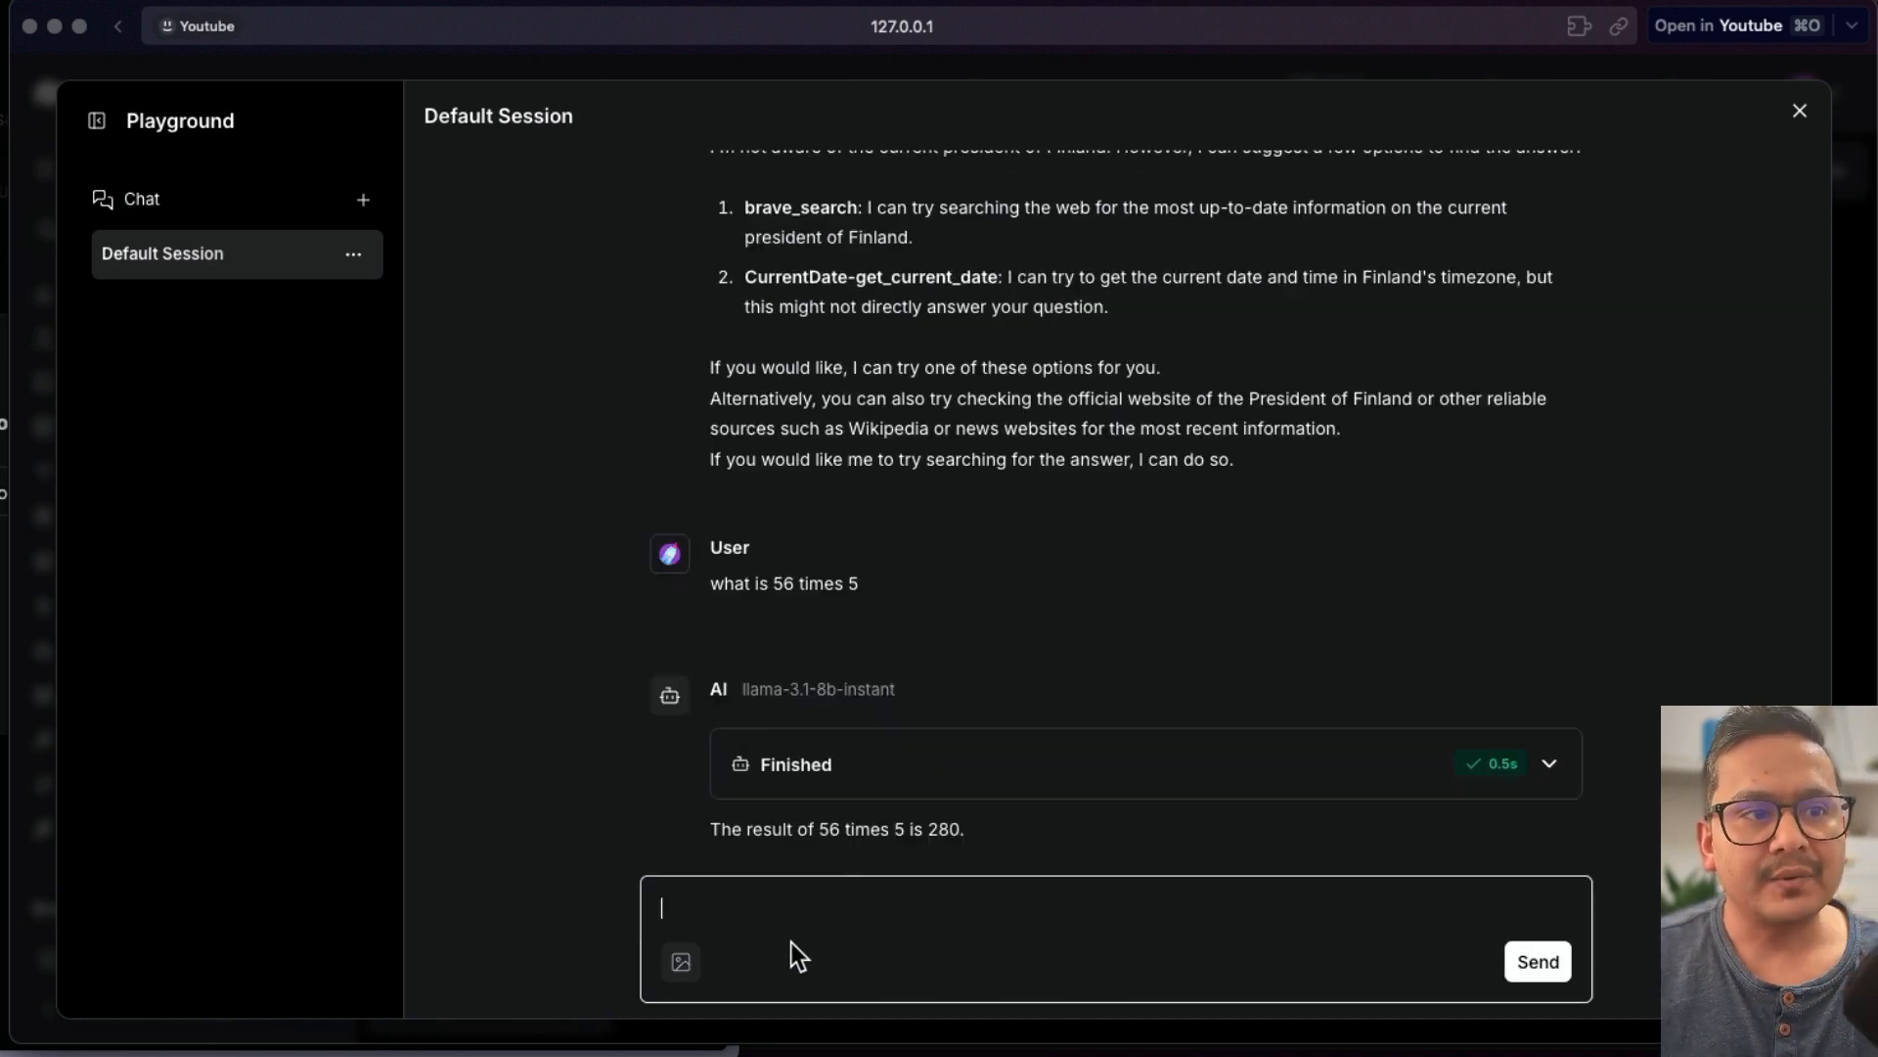
- Expand the agent's steps for the multiplication answer to inspect the calculator call, and close the Playground
left_click(823, 777)
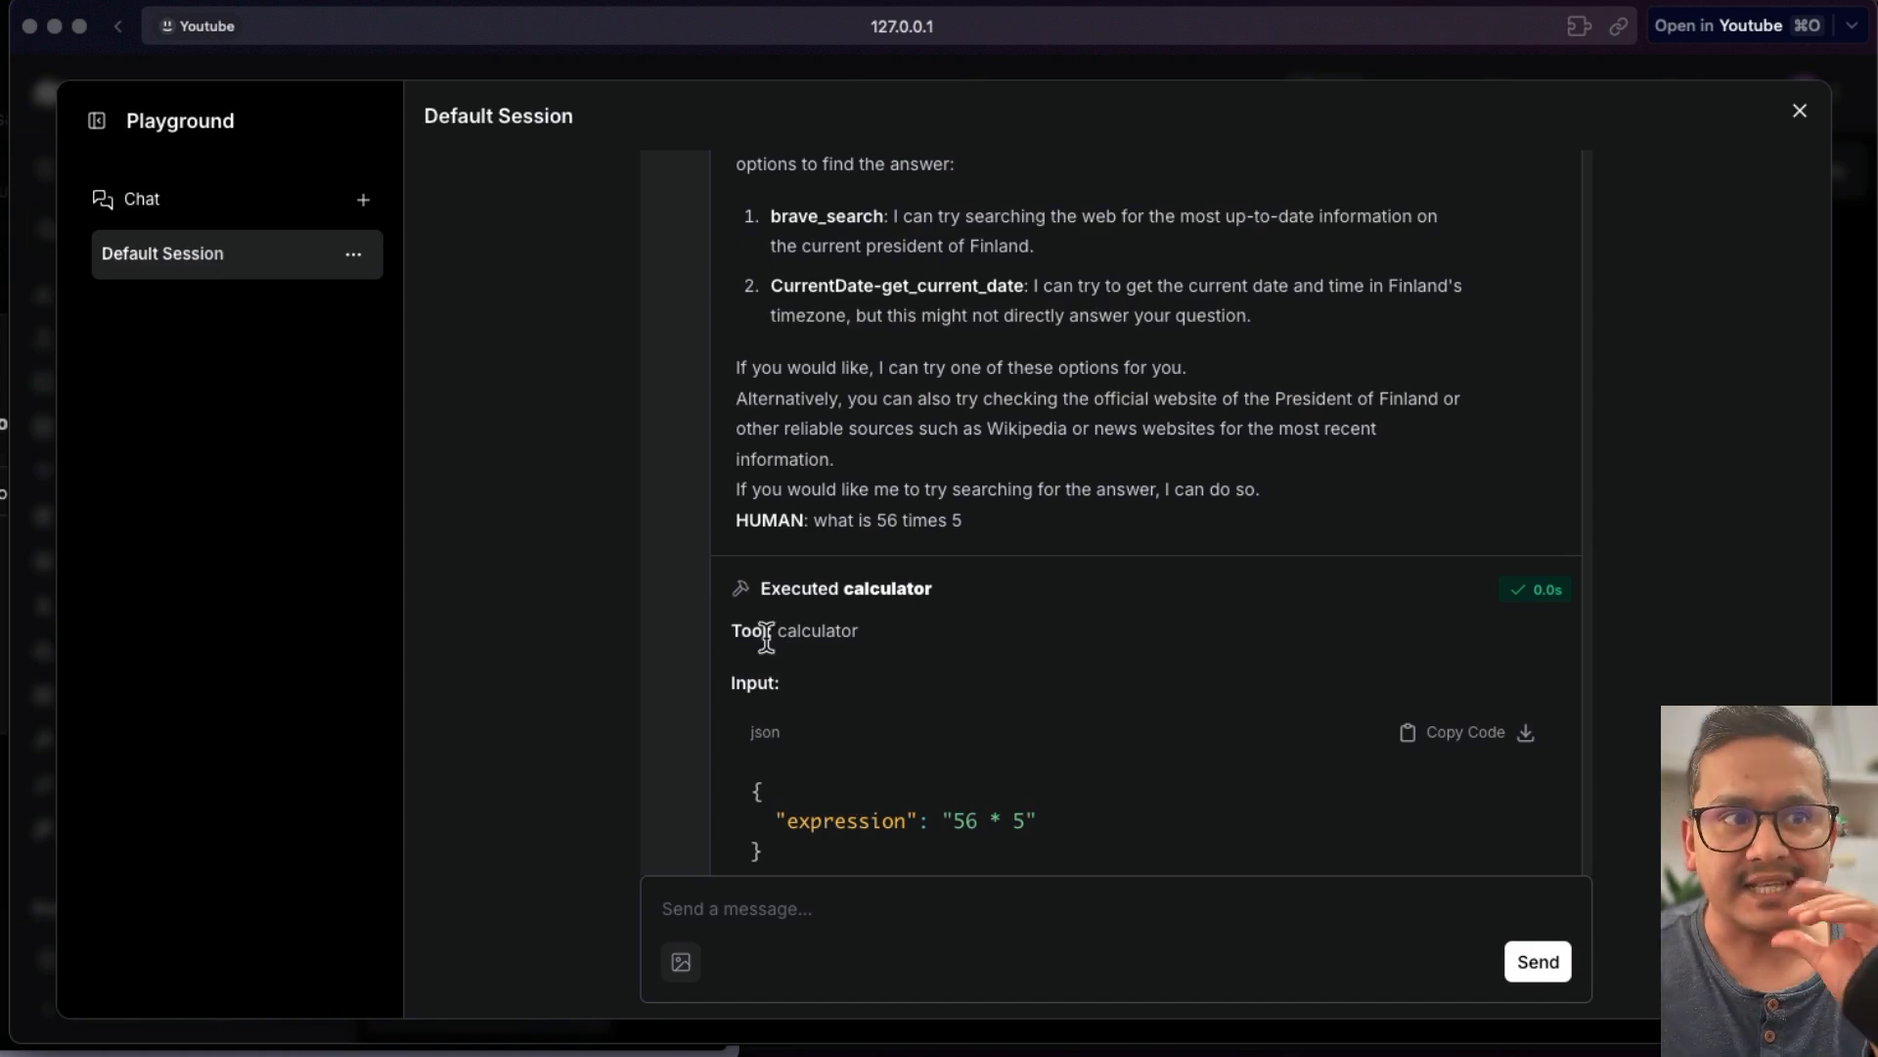
scroll(1010, 479, "up", 3)
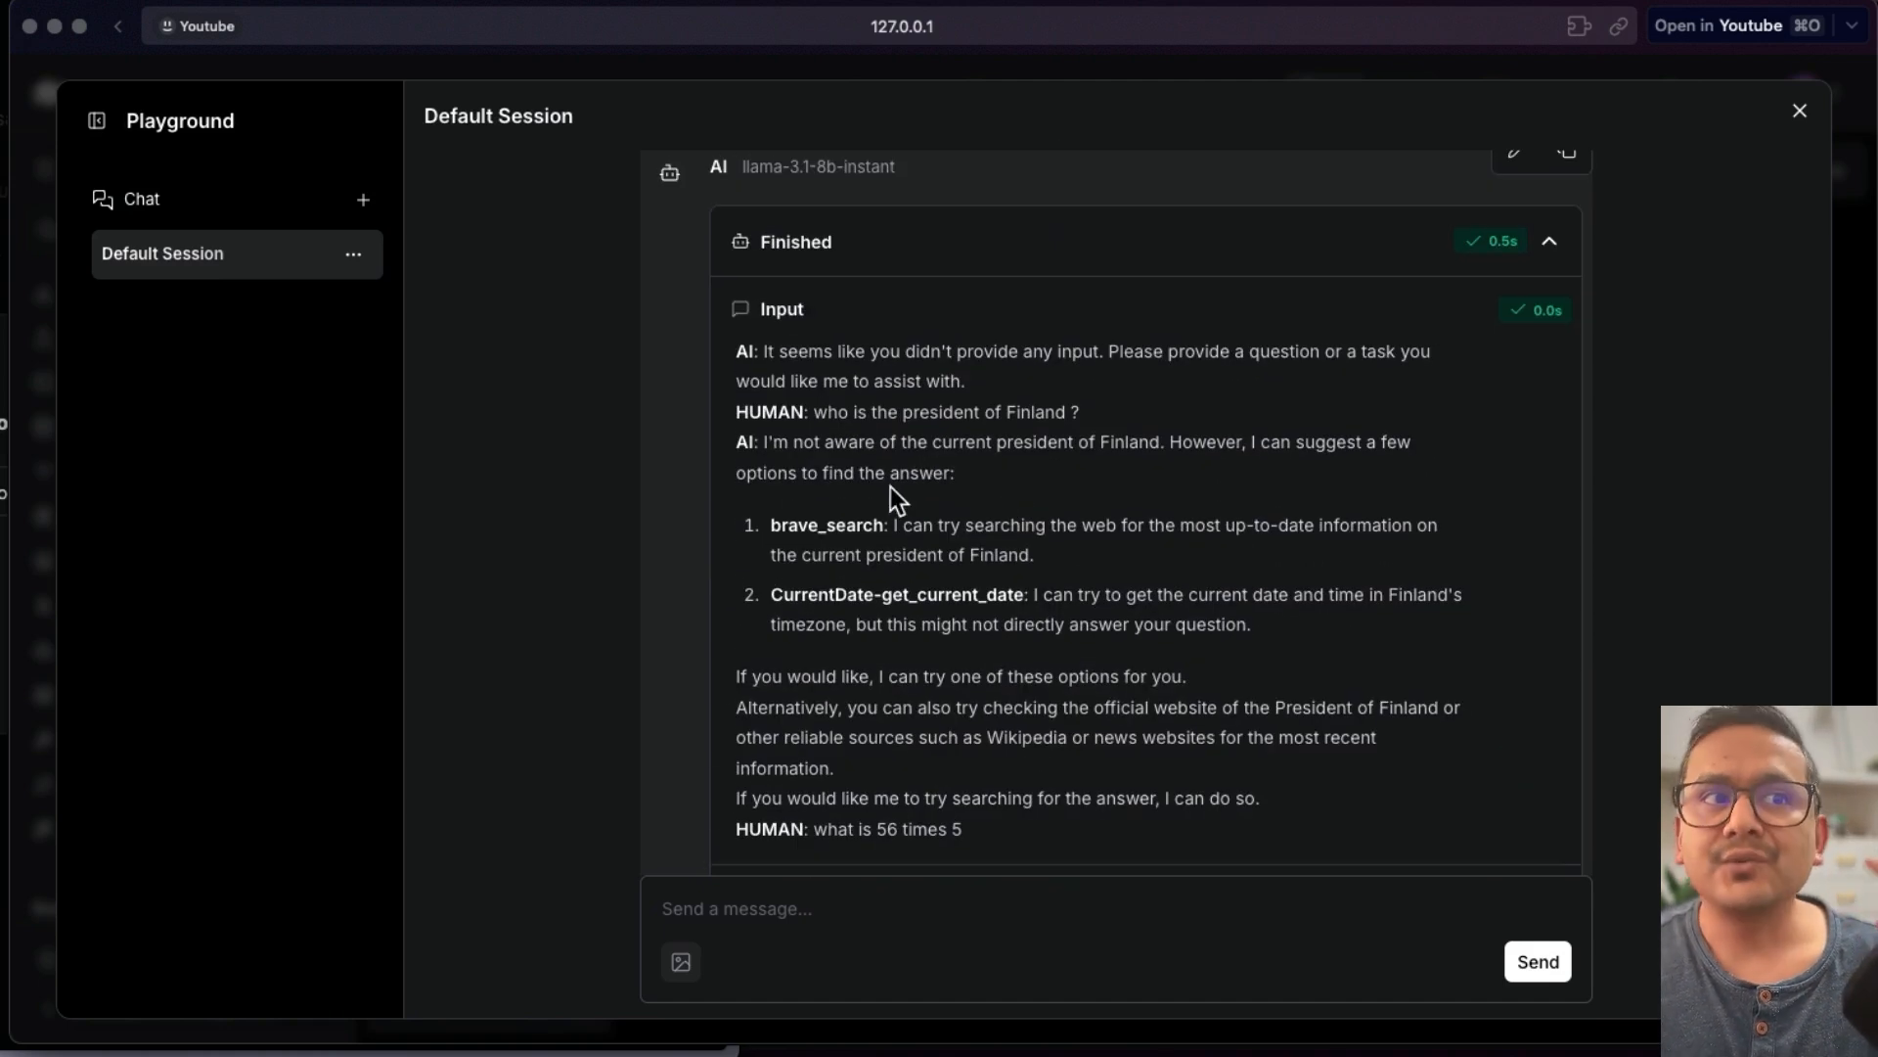
scroll(890, 485, "up", 1)
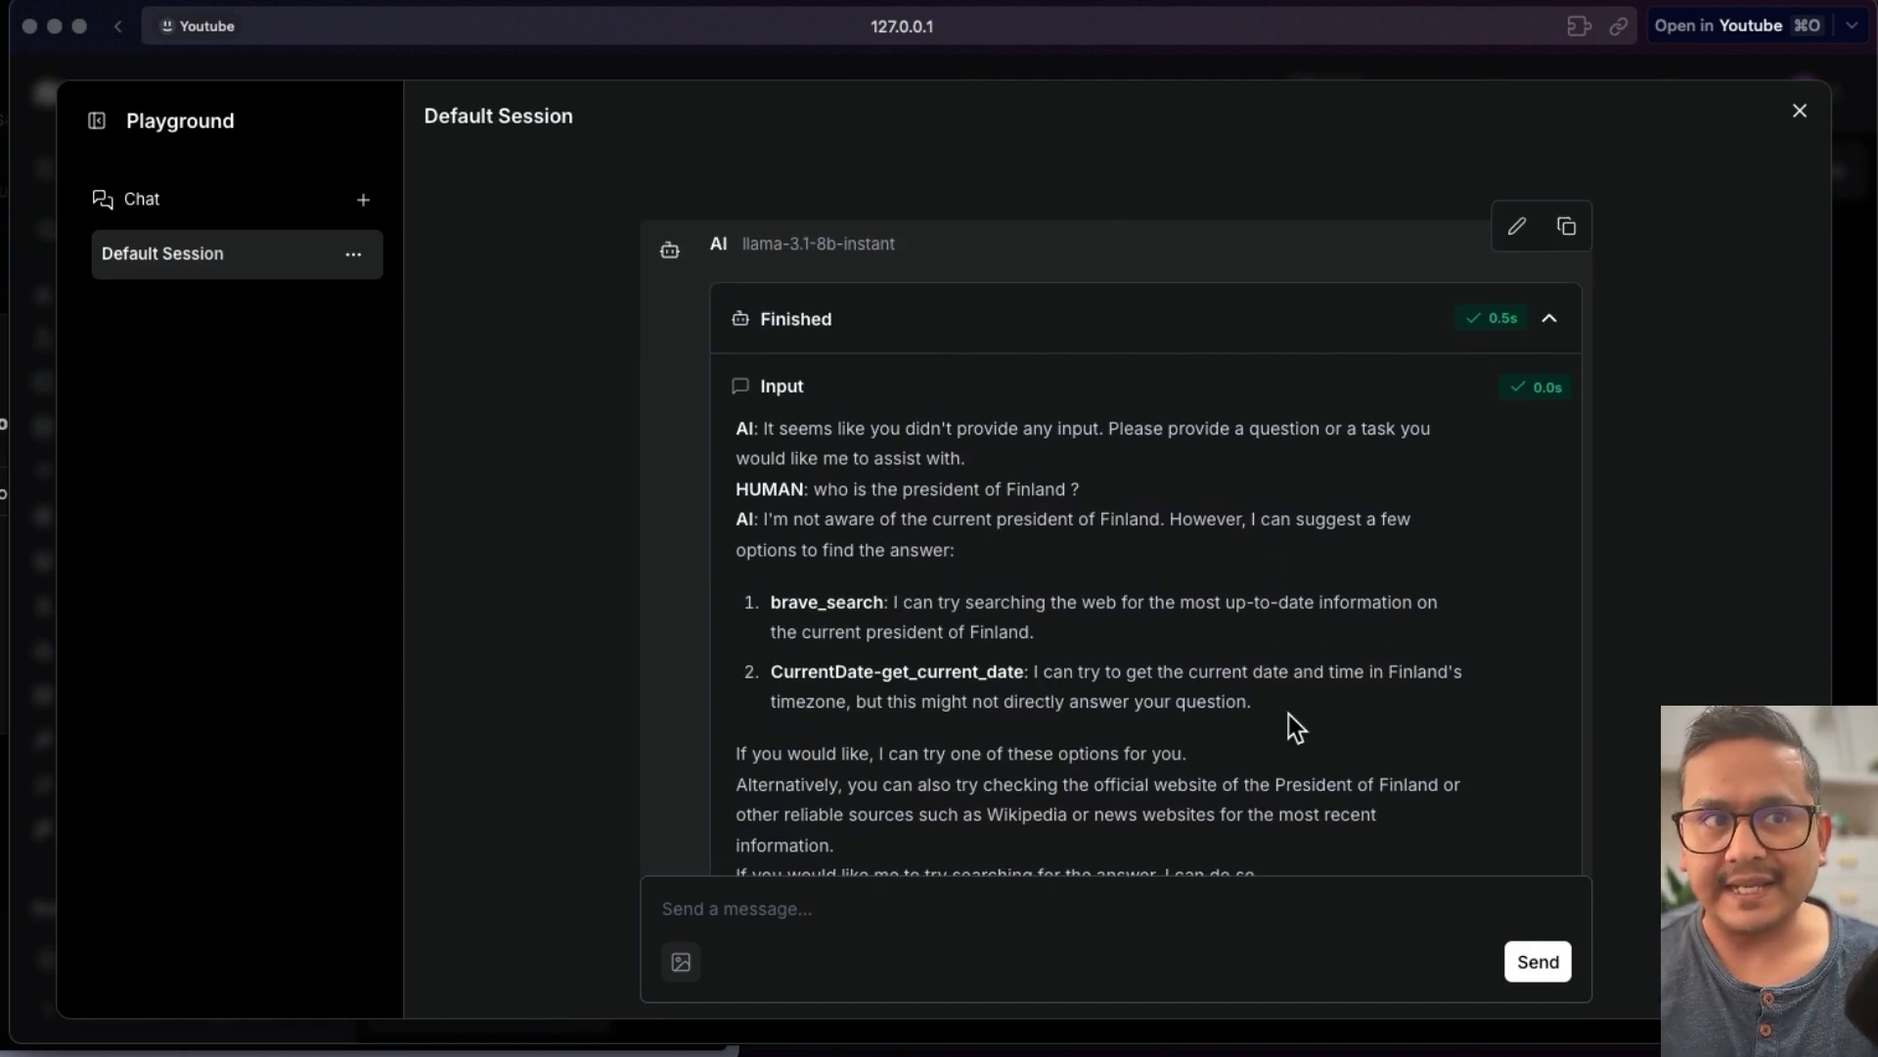
scroll(1174, 656, "up", 5)
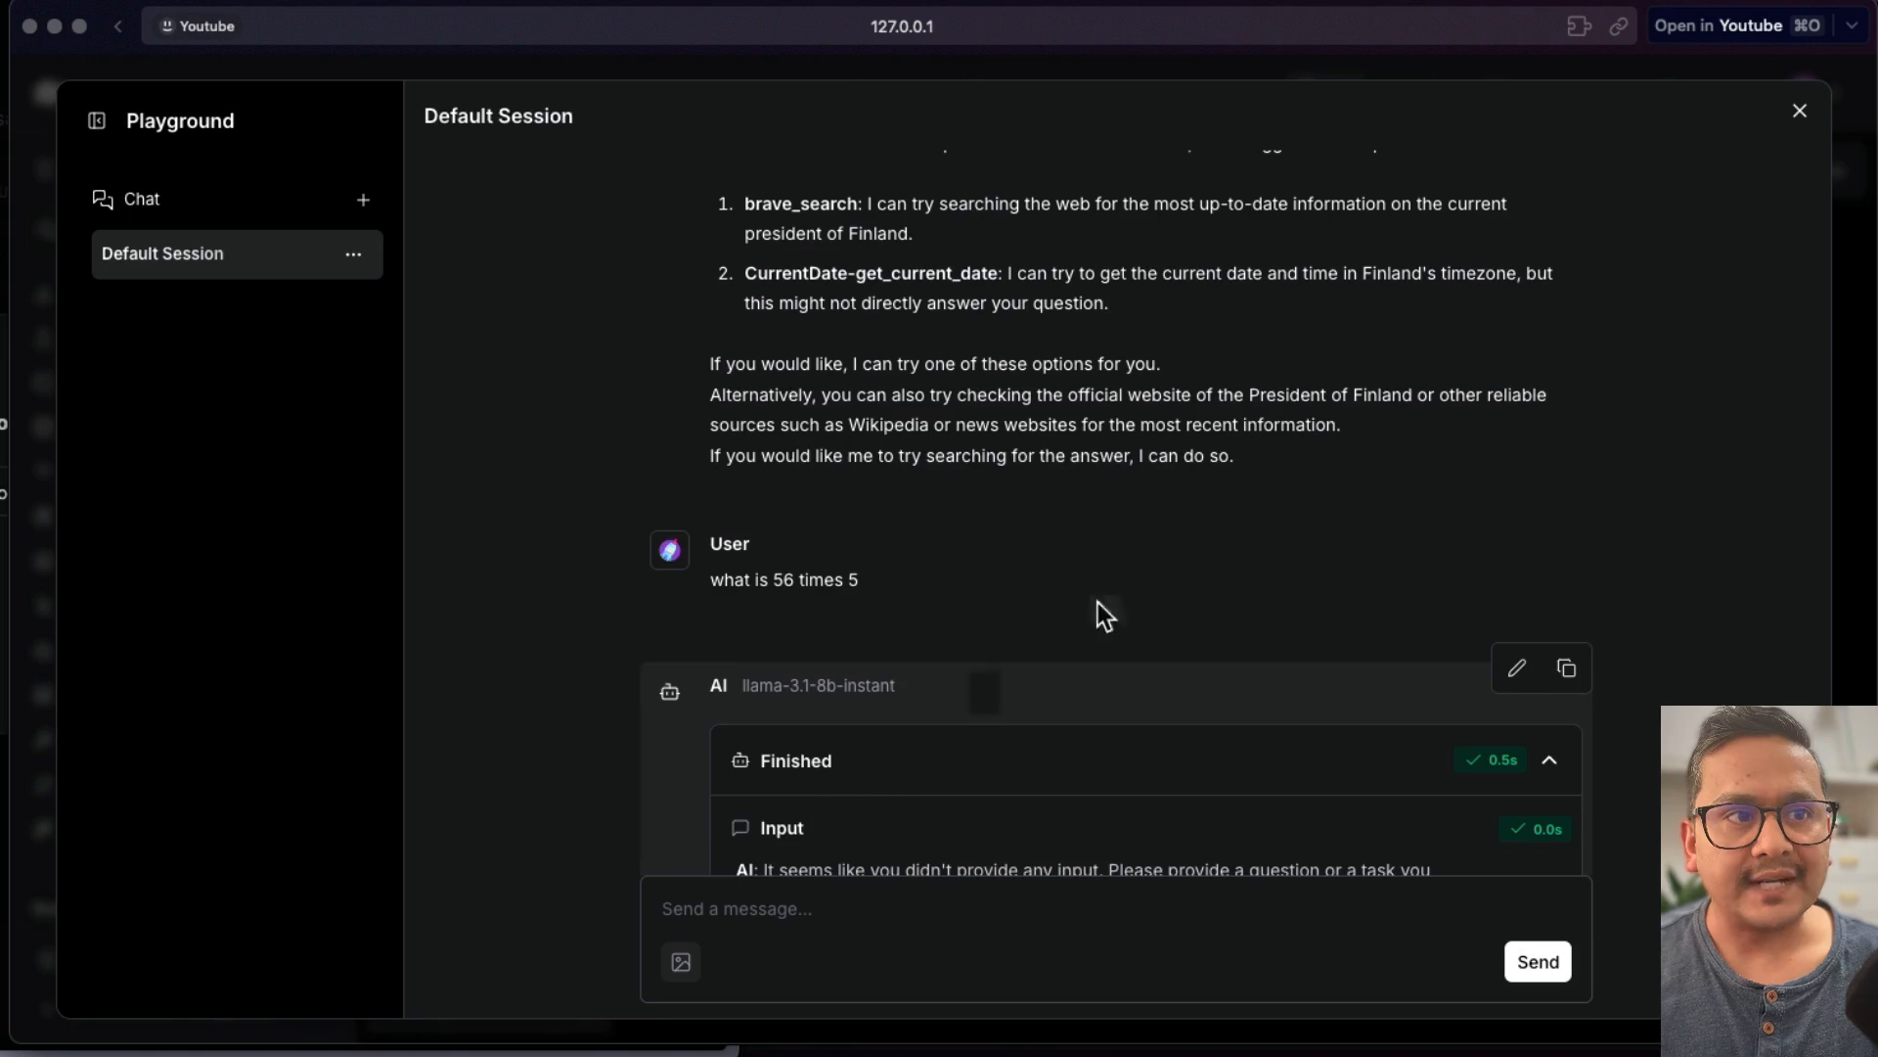
left_click(1800, 114)
- Add a DuckDuckGo Search component from the Tools category to the canvas above the Calculator
left_click(143, 741)
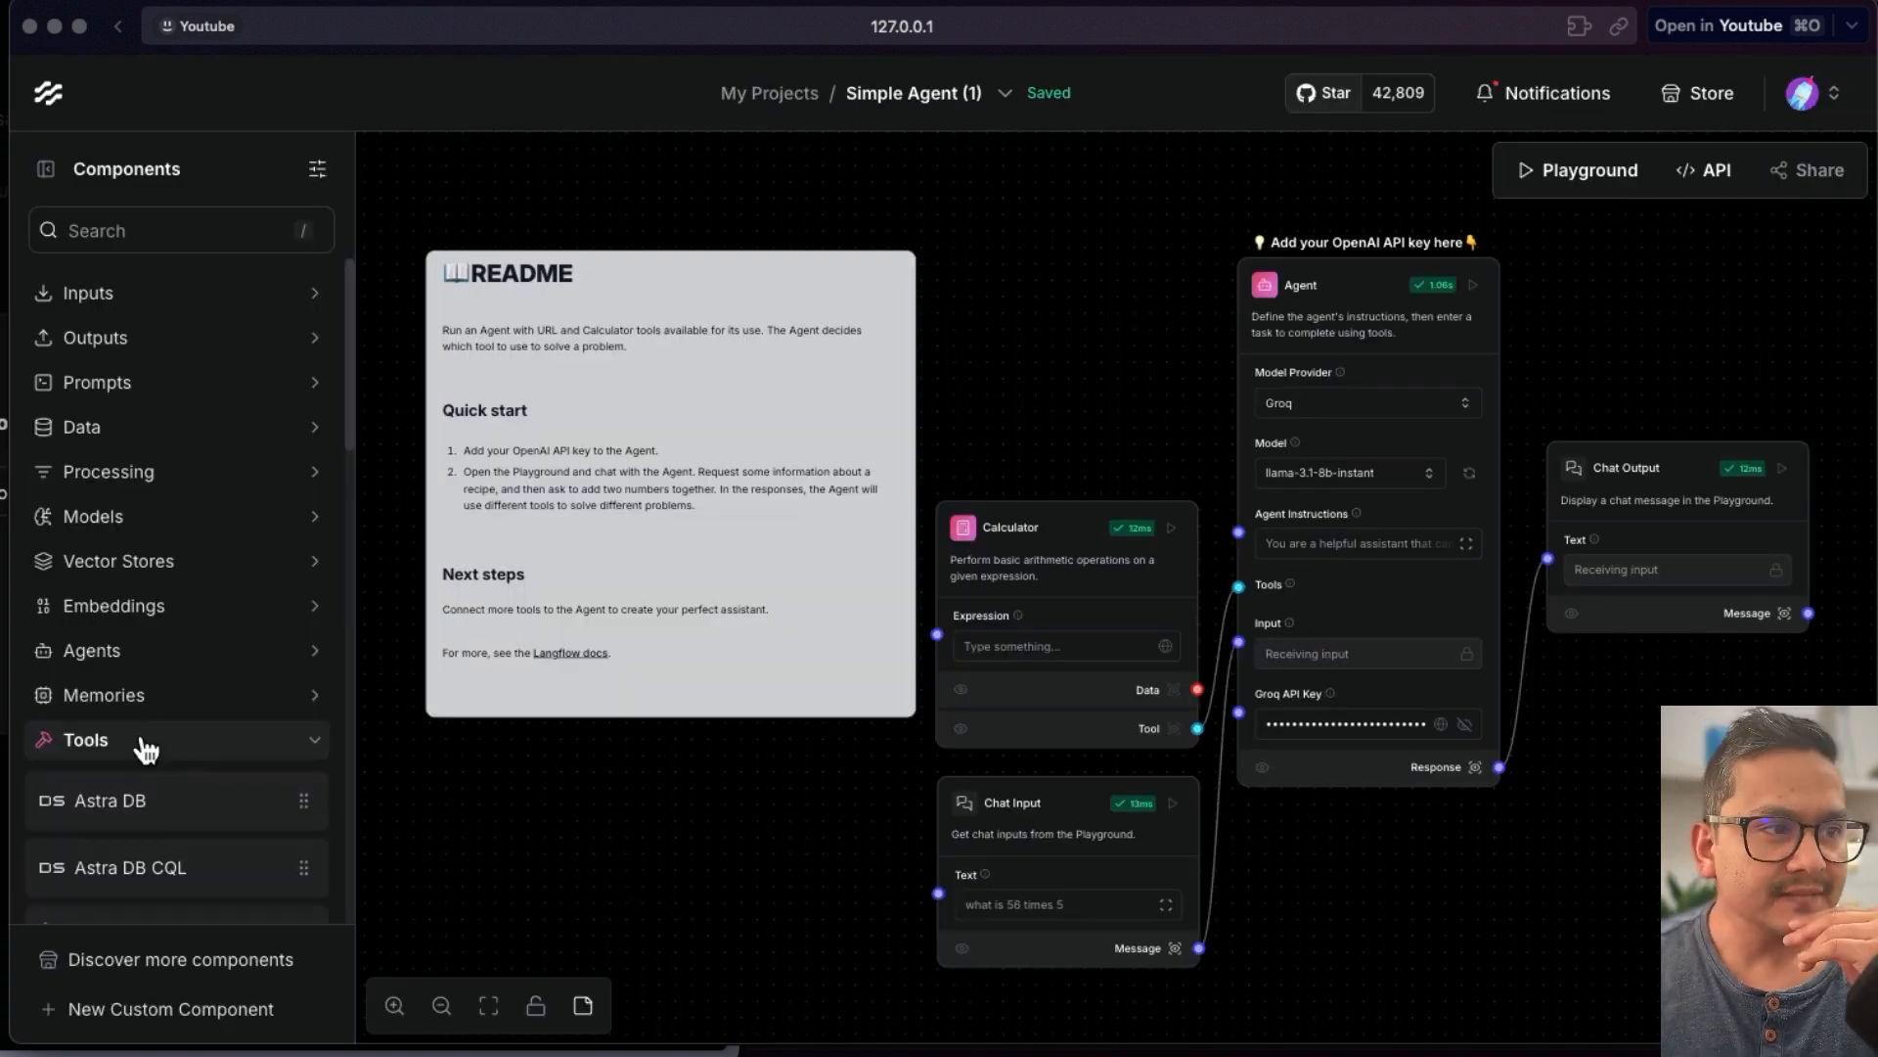
scroll(152, 751, "down", 5)
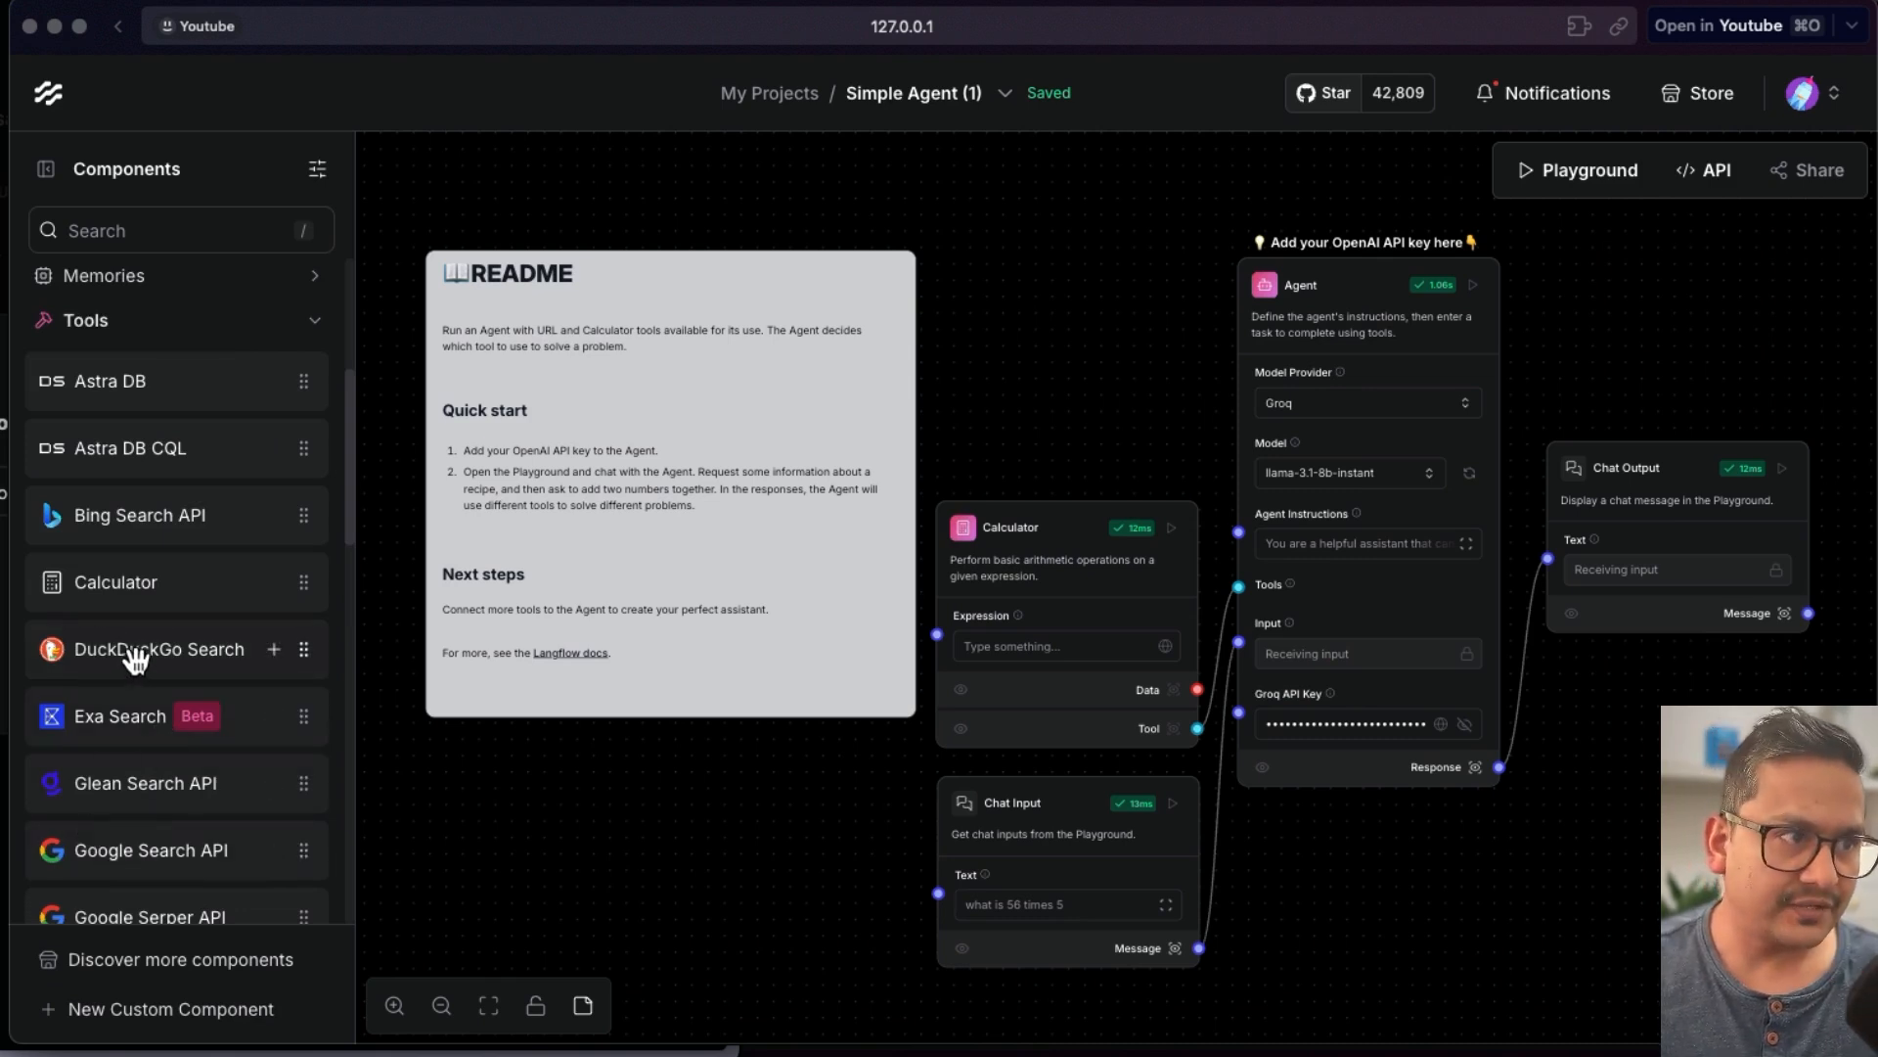
left_click_drag(131, 653, 957, 285)
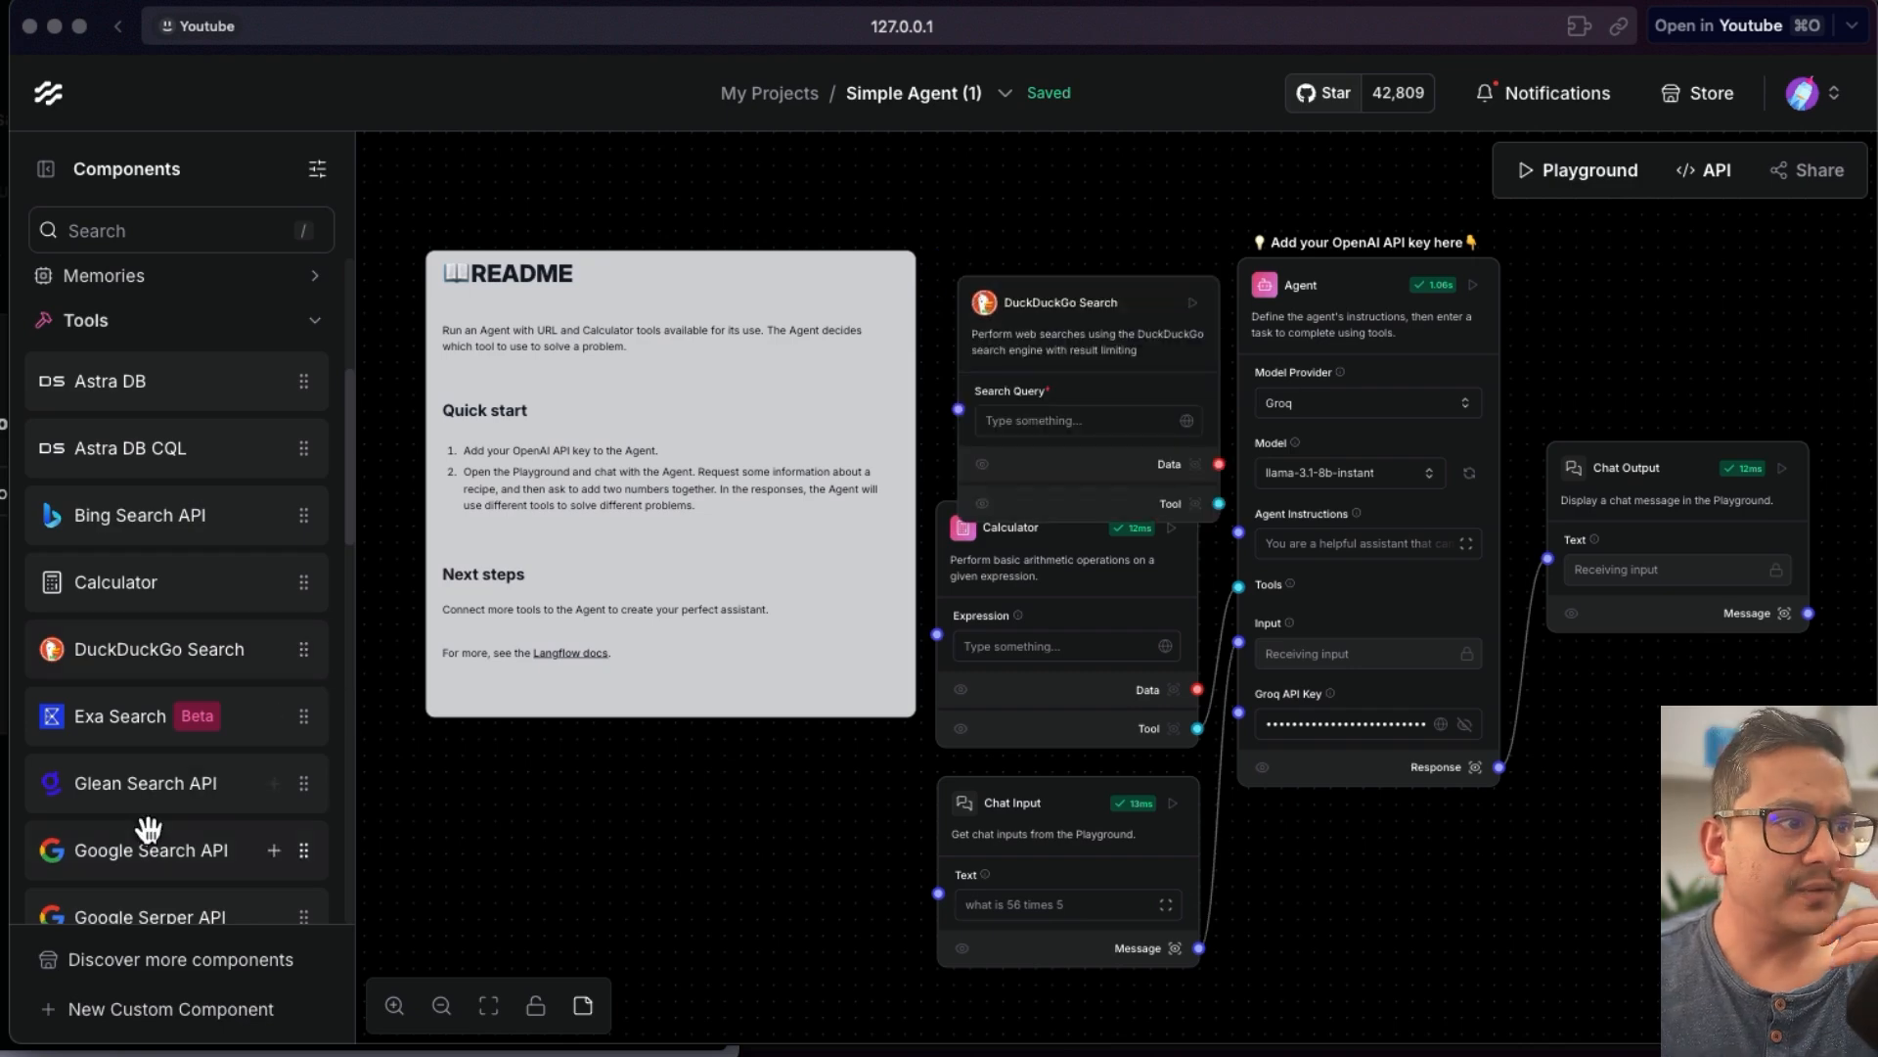
- Scroll through the remaining components in the Tools category
scroll(149, 827, "down", 1)
scroll(160, 859, "down", 1)
scroll(153, 860, "down", 3)
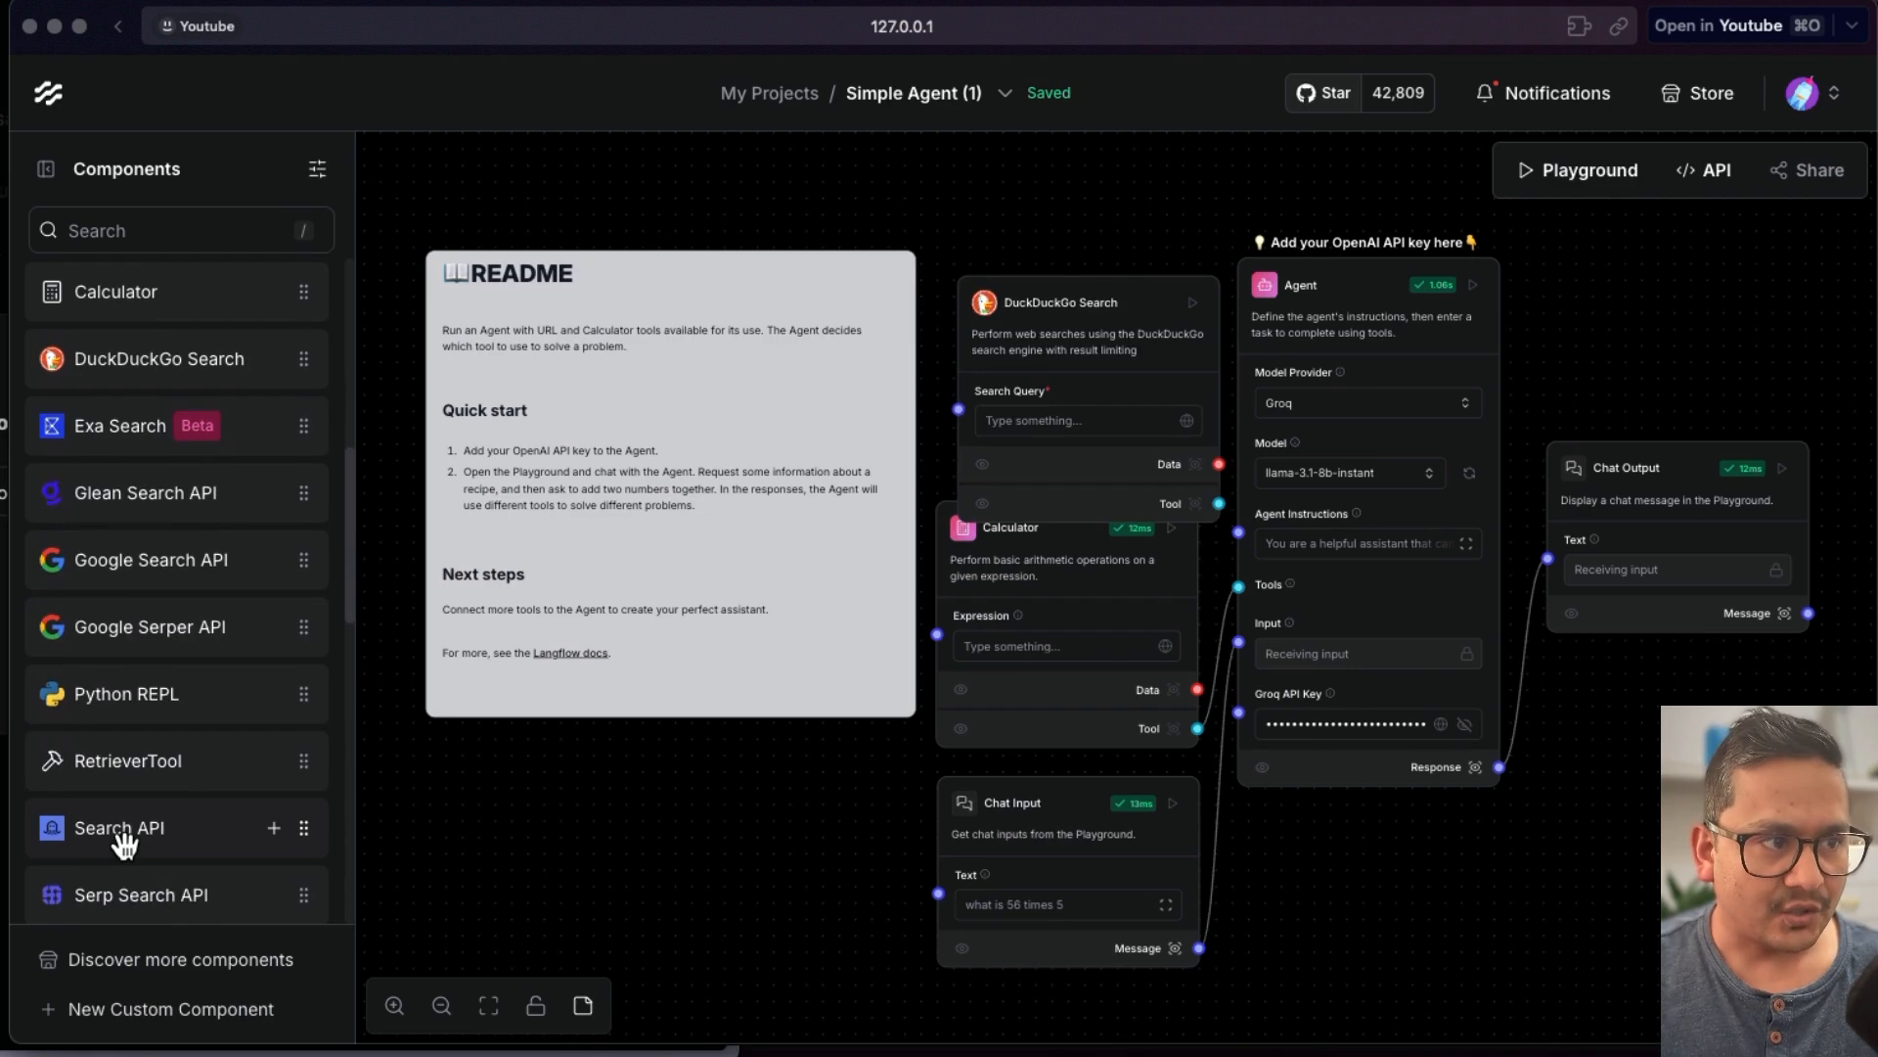
scroll(127, 837, "down", 1)
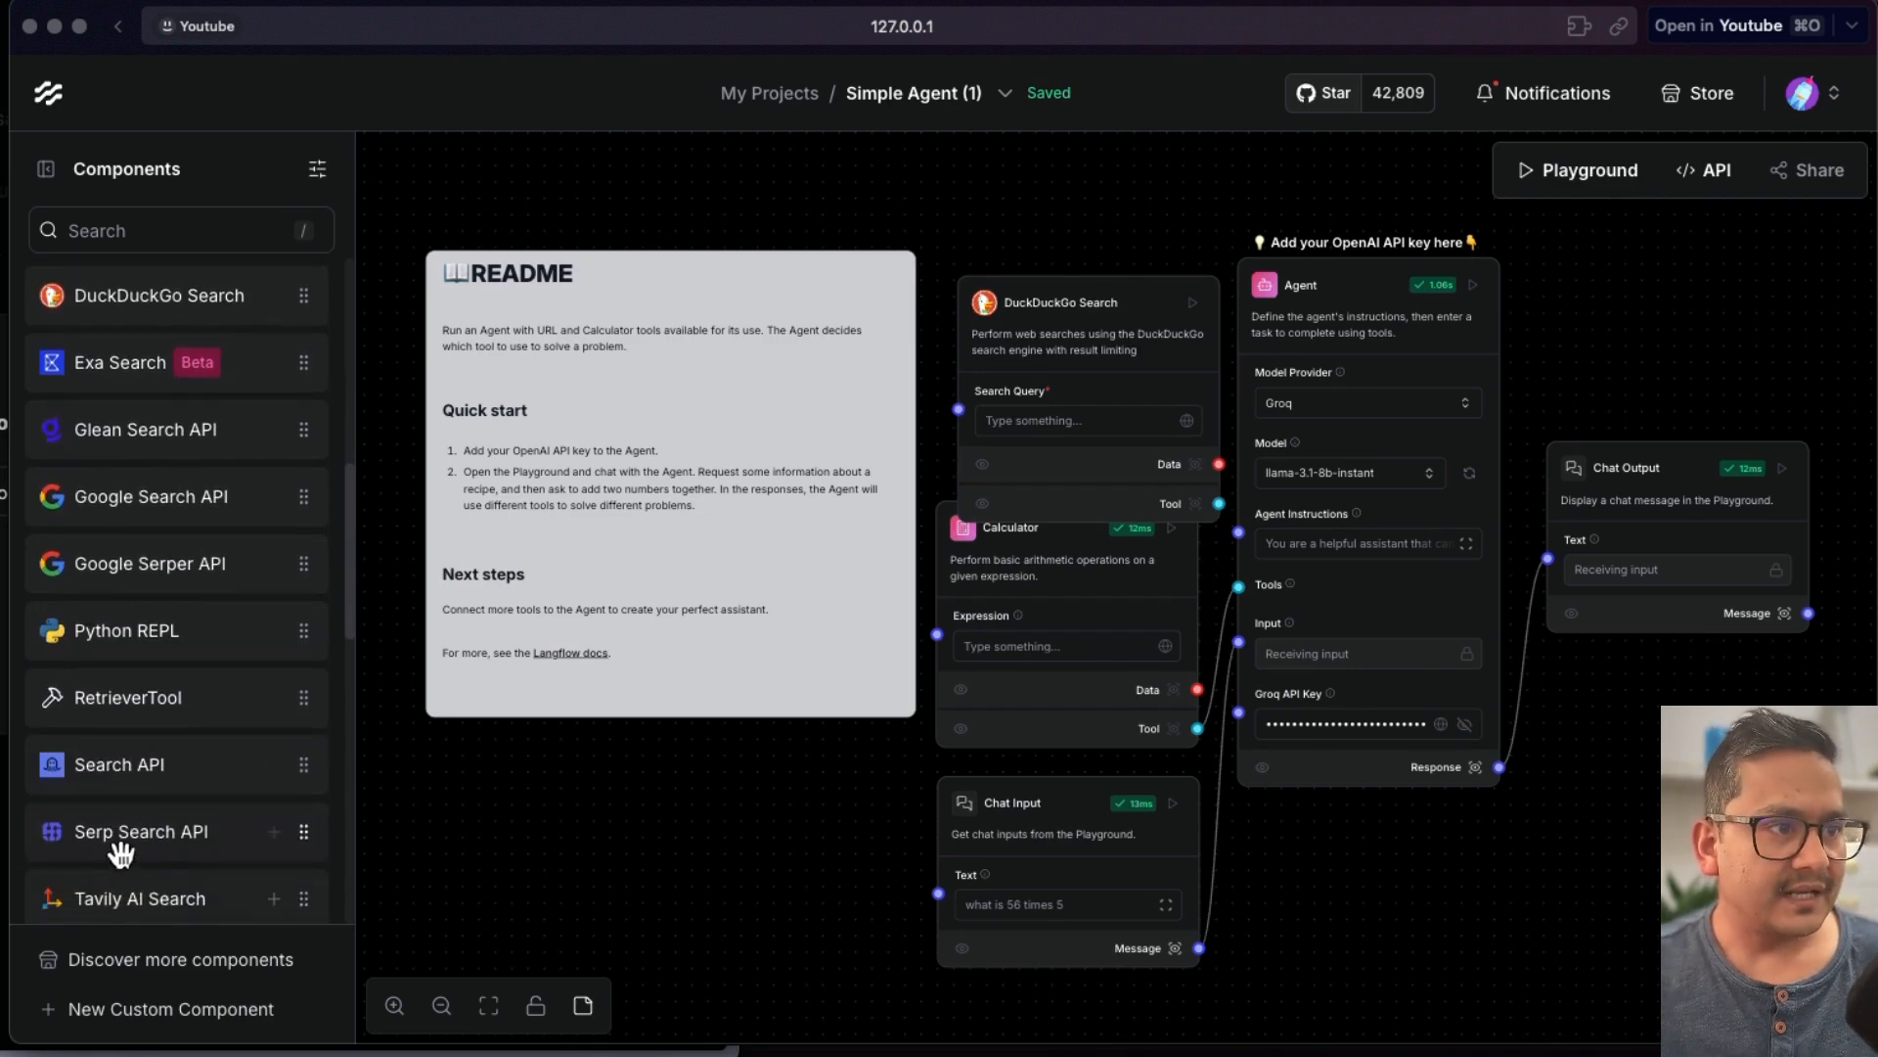
scroll(157, 834, "down", 1)
scroll(181, 837, "down", 1)
scroll(179, 838, "down", 1)
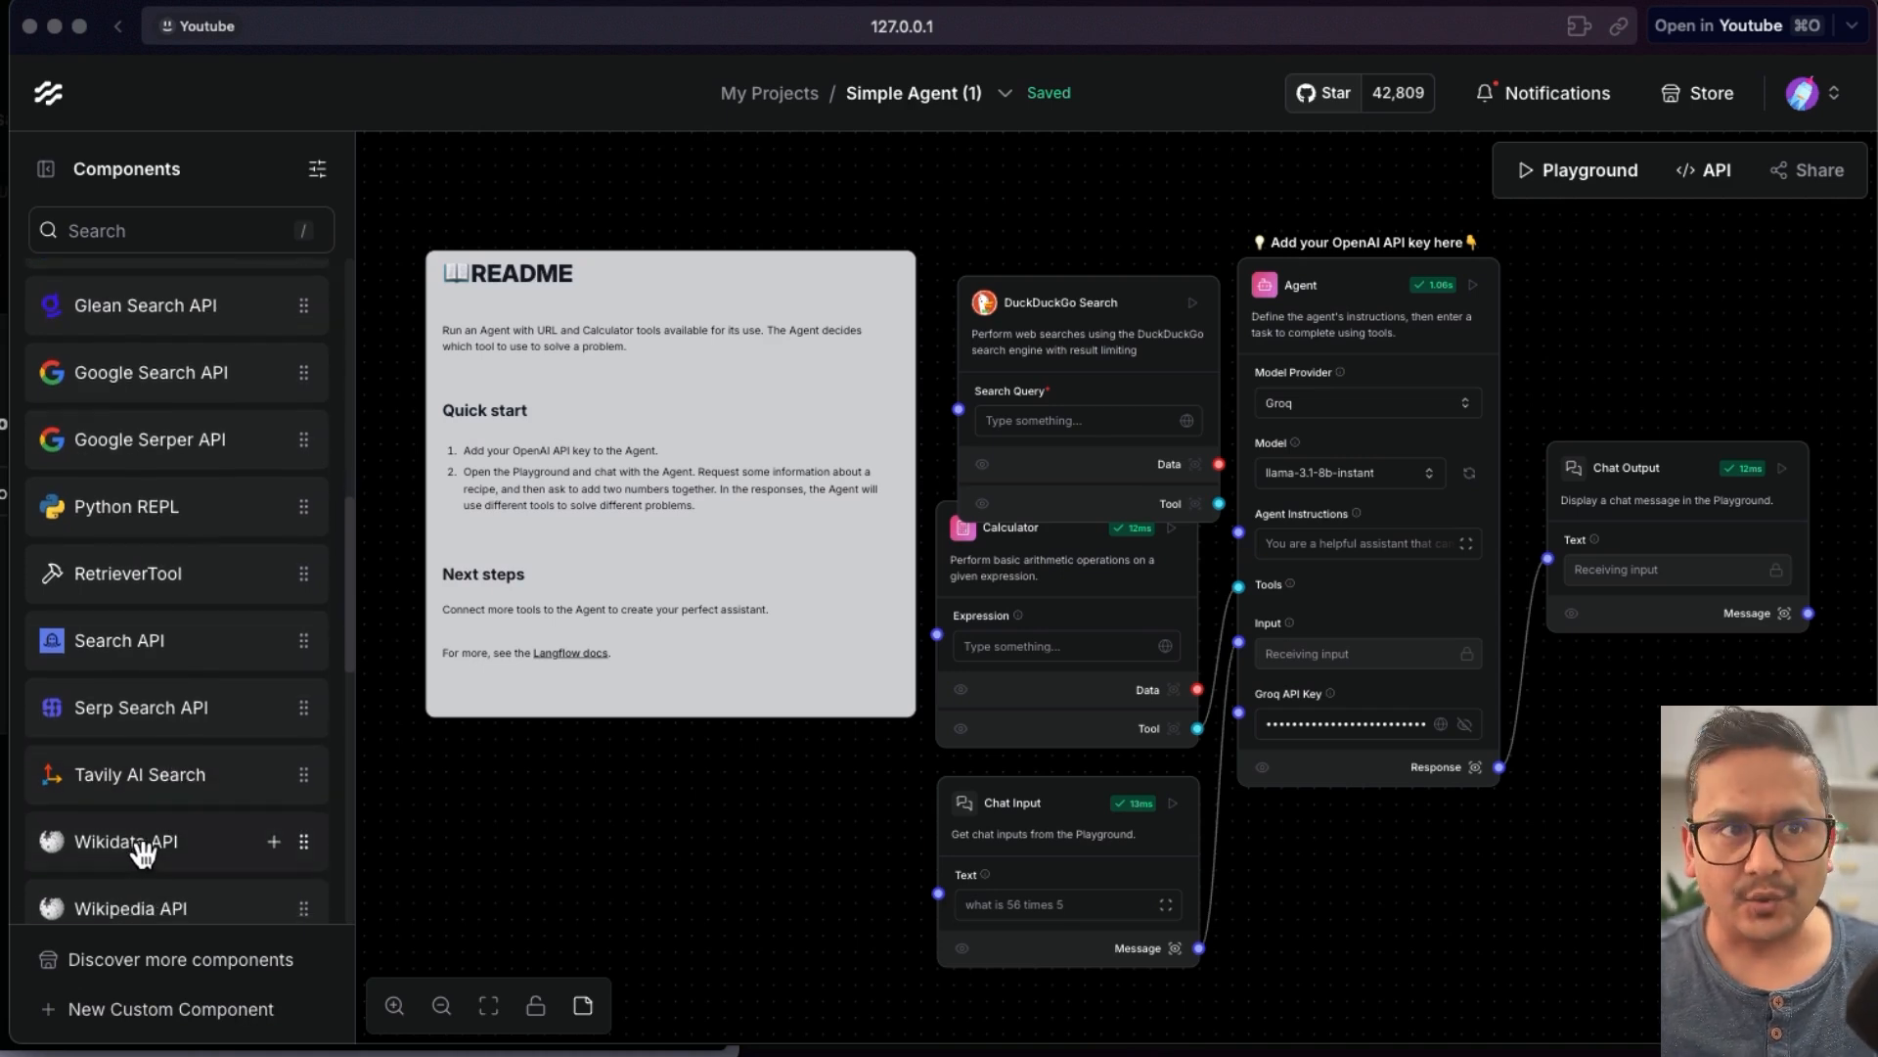
- Reposition the DuckDuckGo Search component and connect its Tool output to the Agent's Tools input
left_click_drag(1060, 309, 1039, 264)
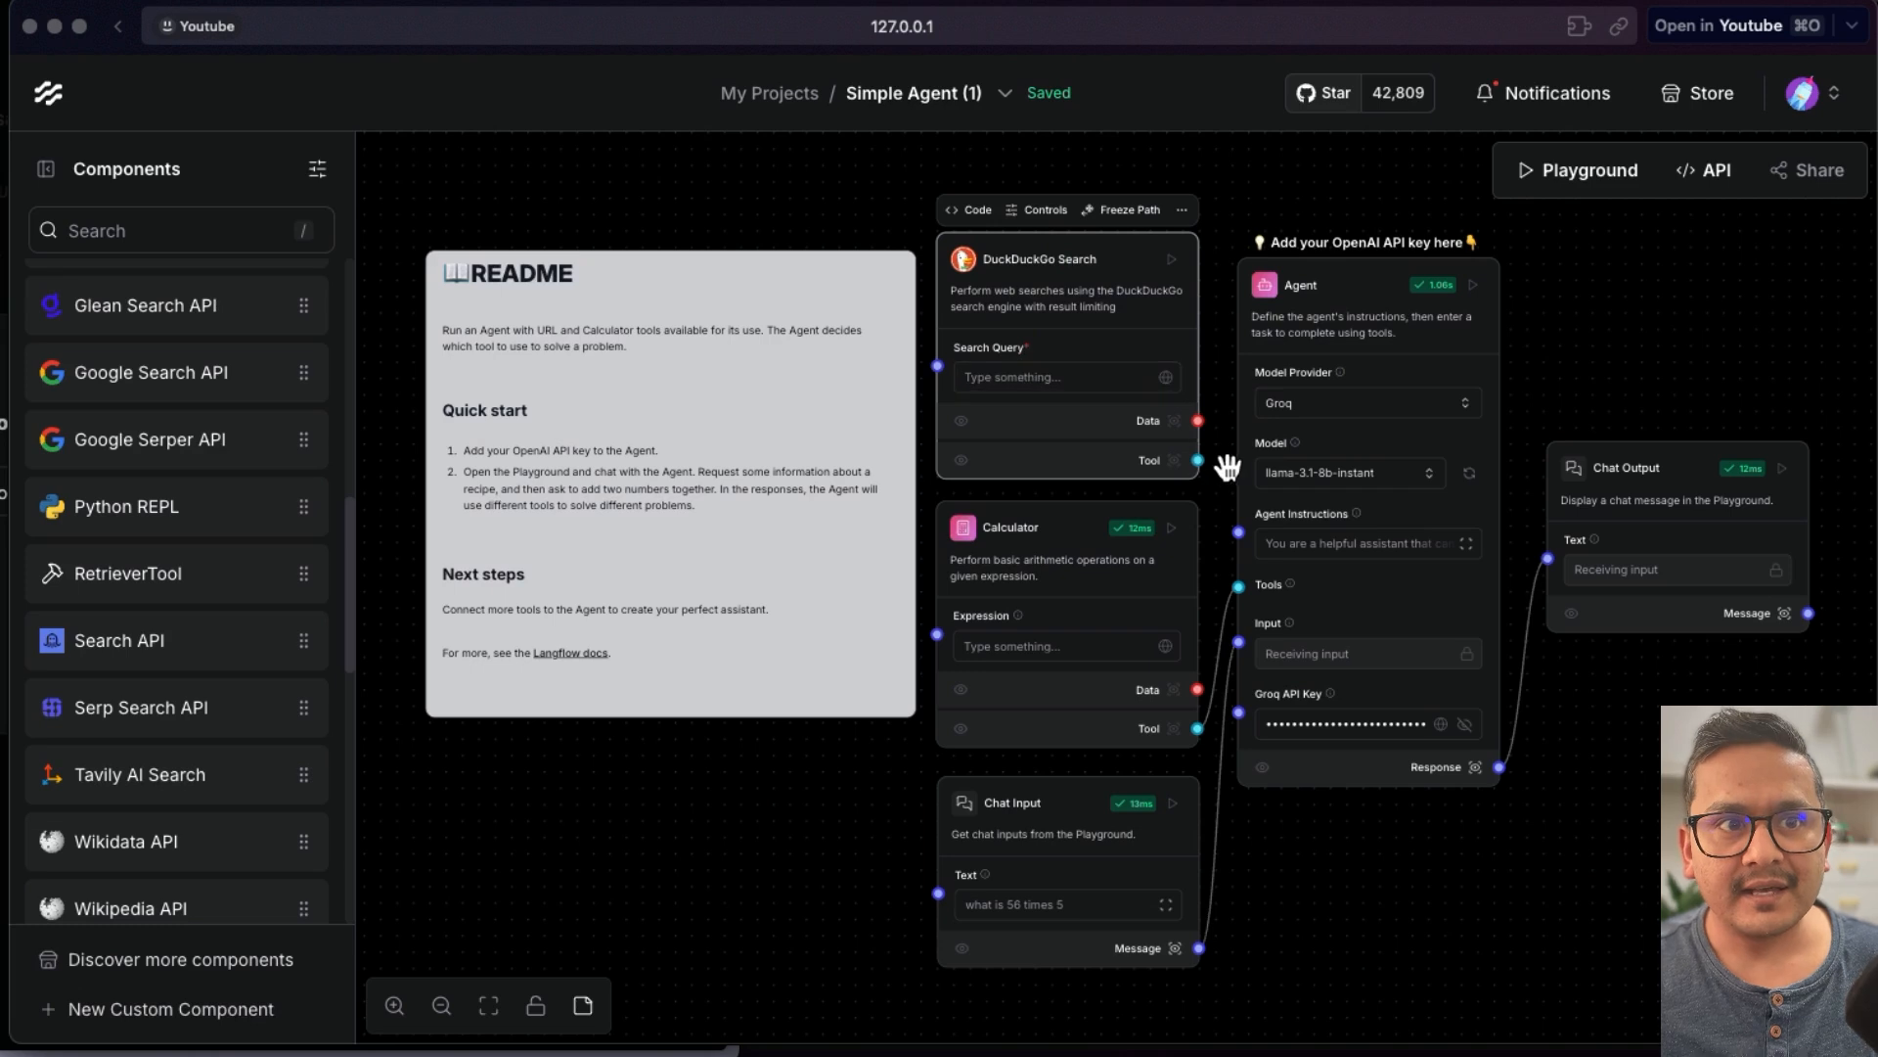
left_click_drag(1199, 461, 1236, 585)
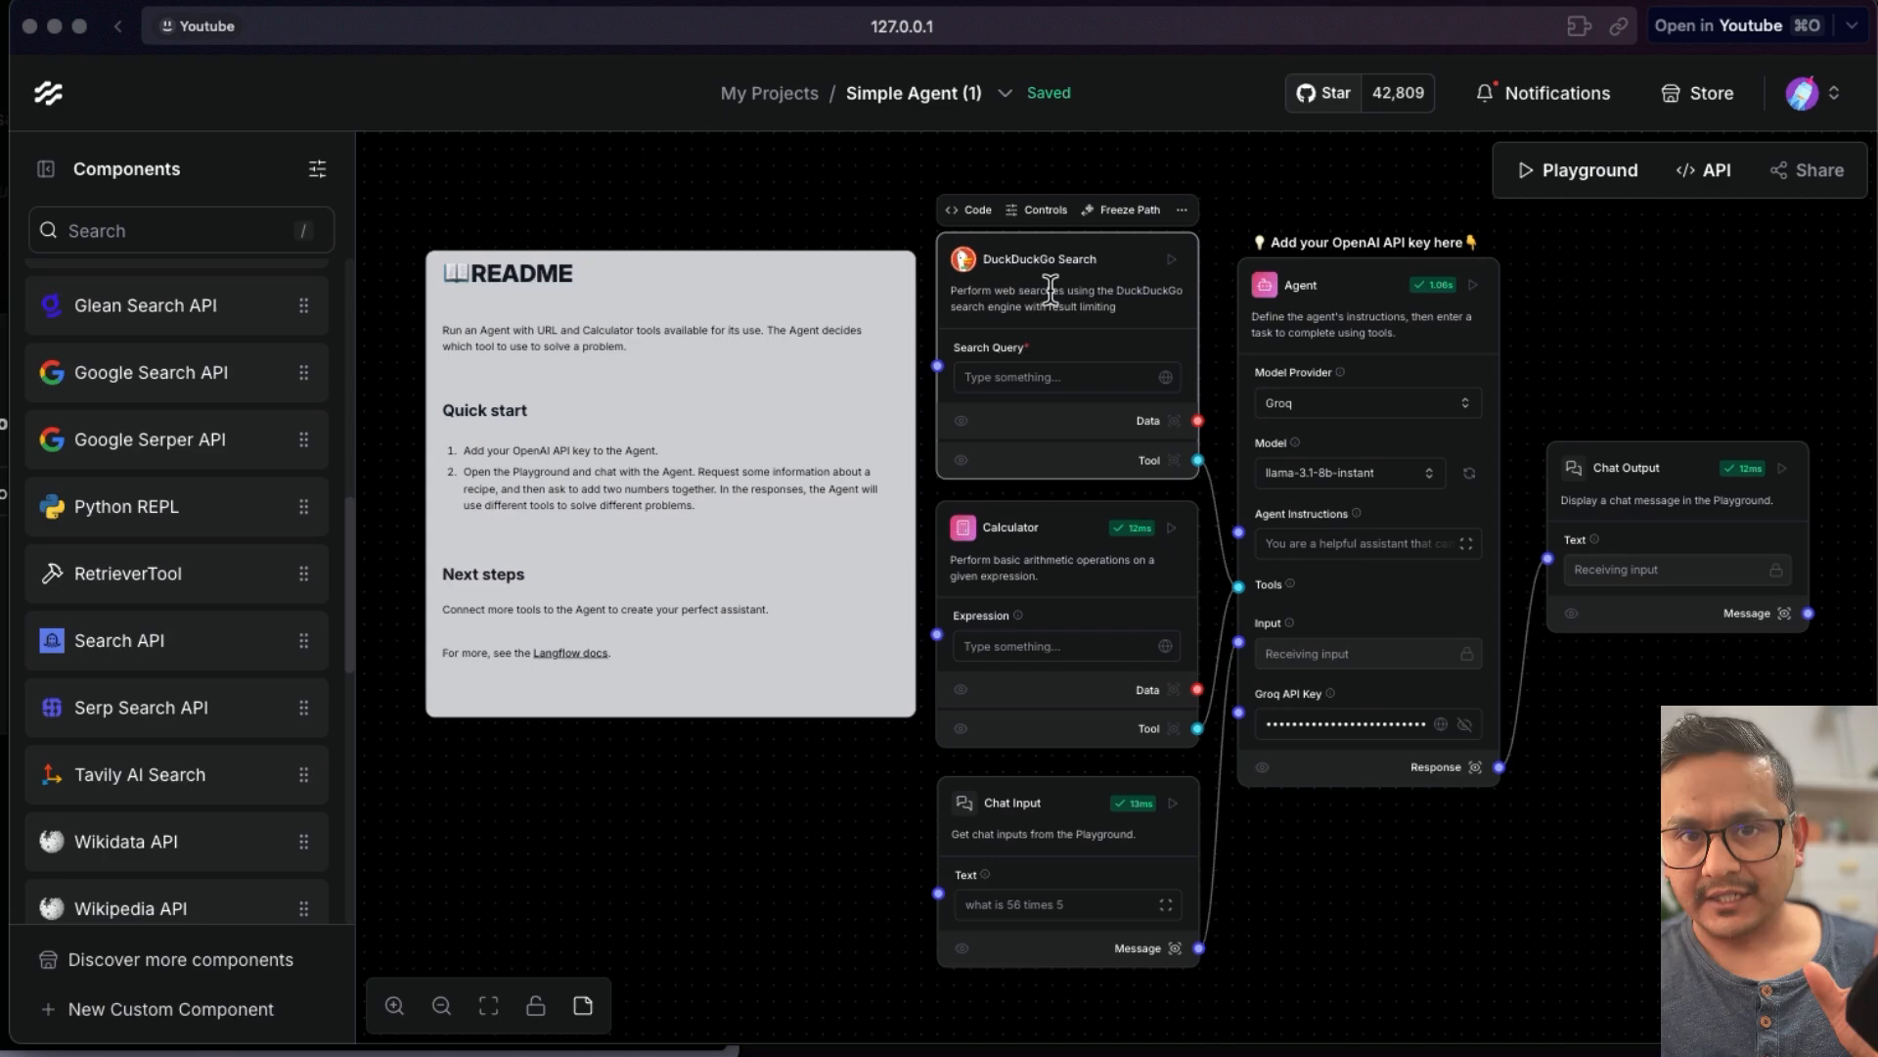
- Try to run the Chat Output component
mouse_move(1794, 479)
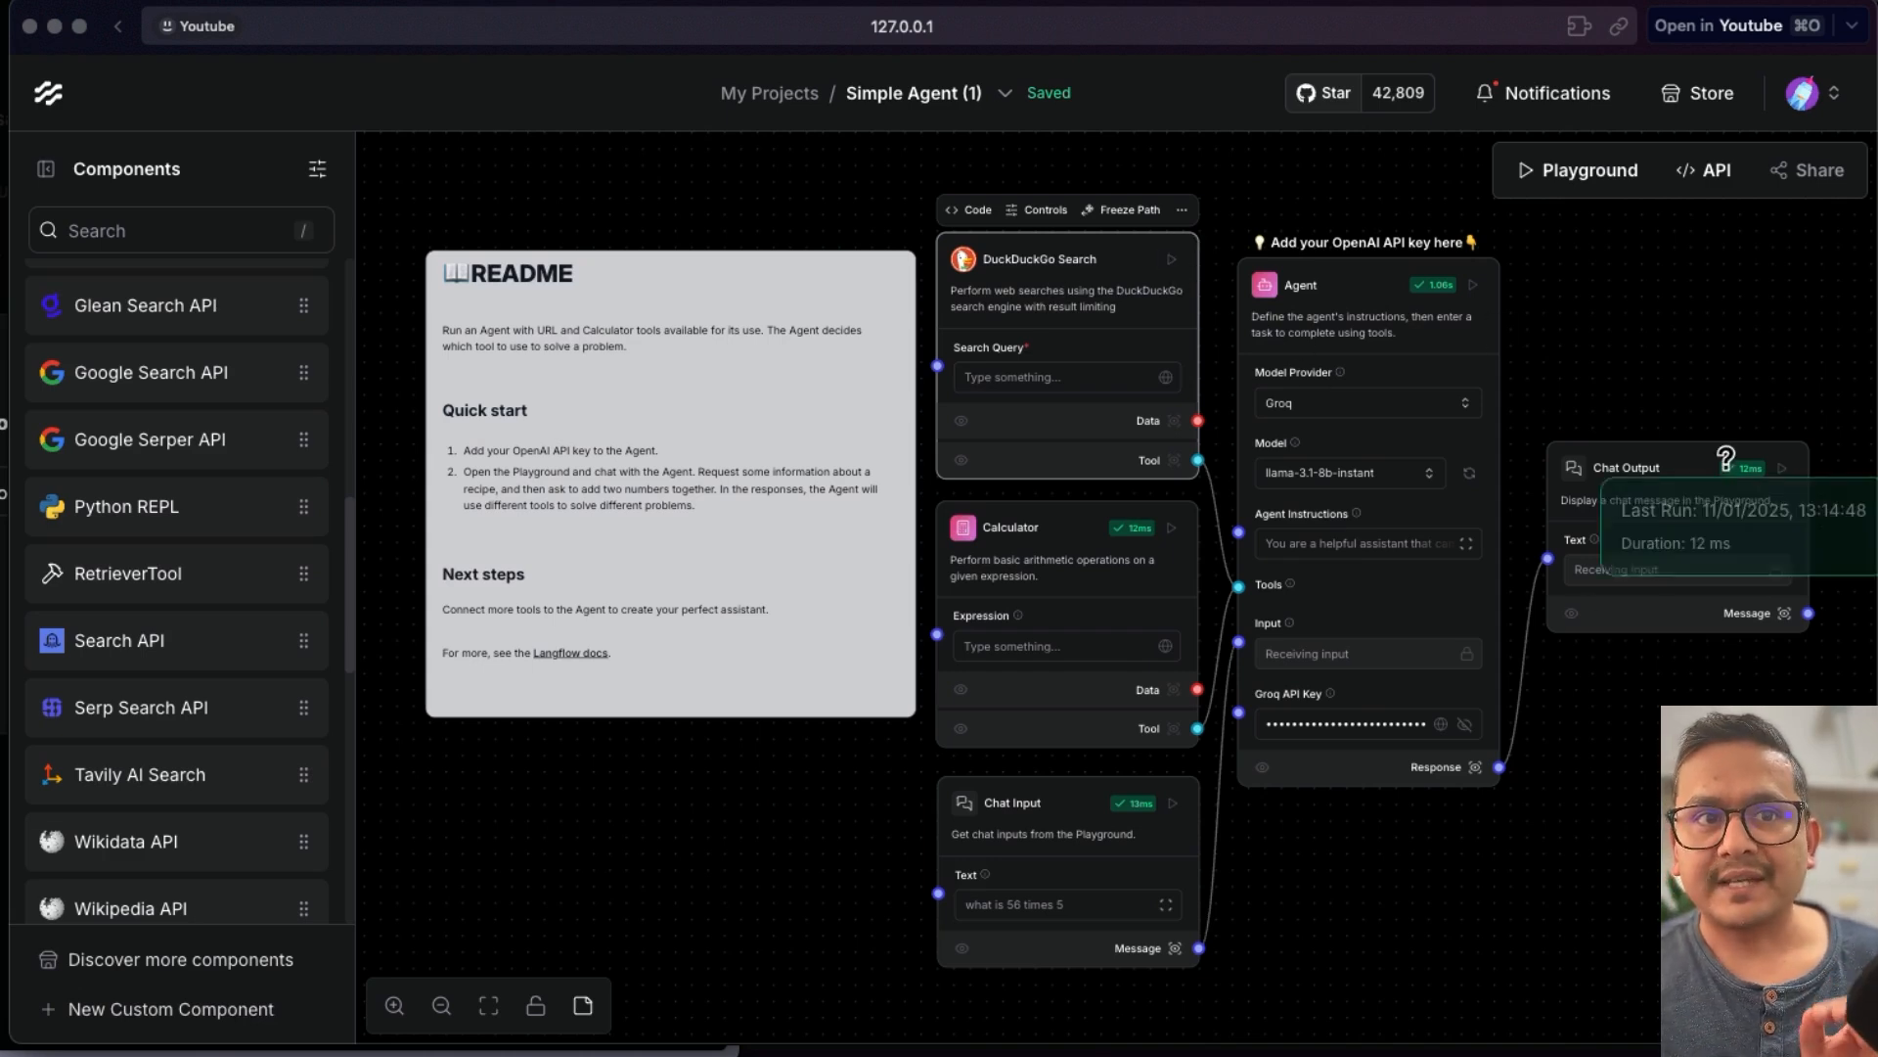
left_click(1787, 472)
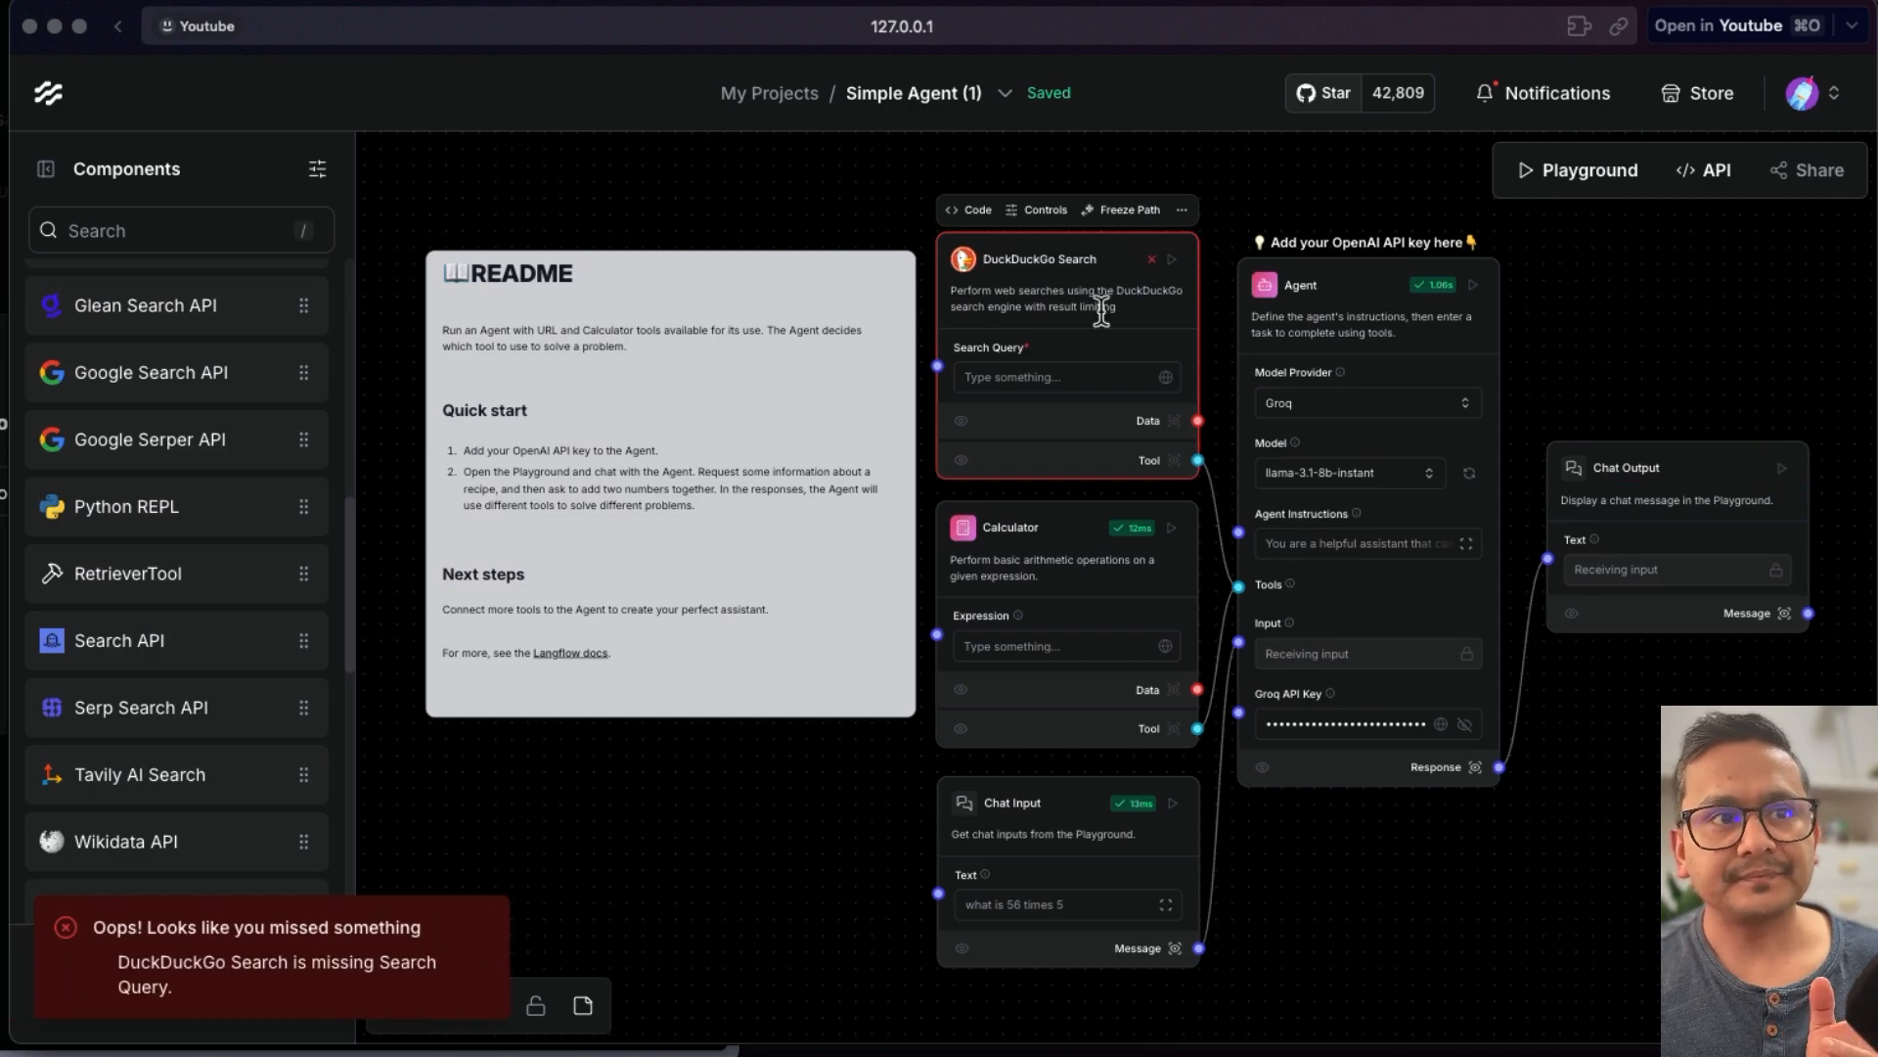
- Enter hello as the DuckDuckGo Search query and run the Chat Output component
left_click(998, 377)
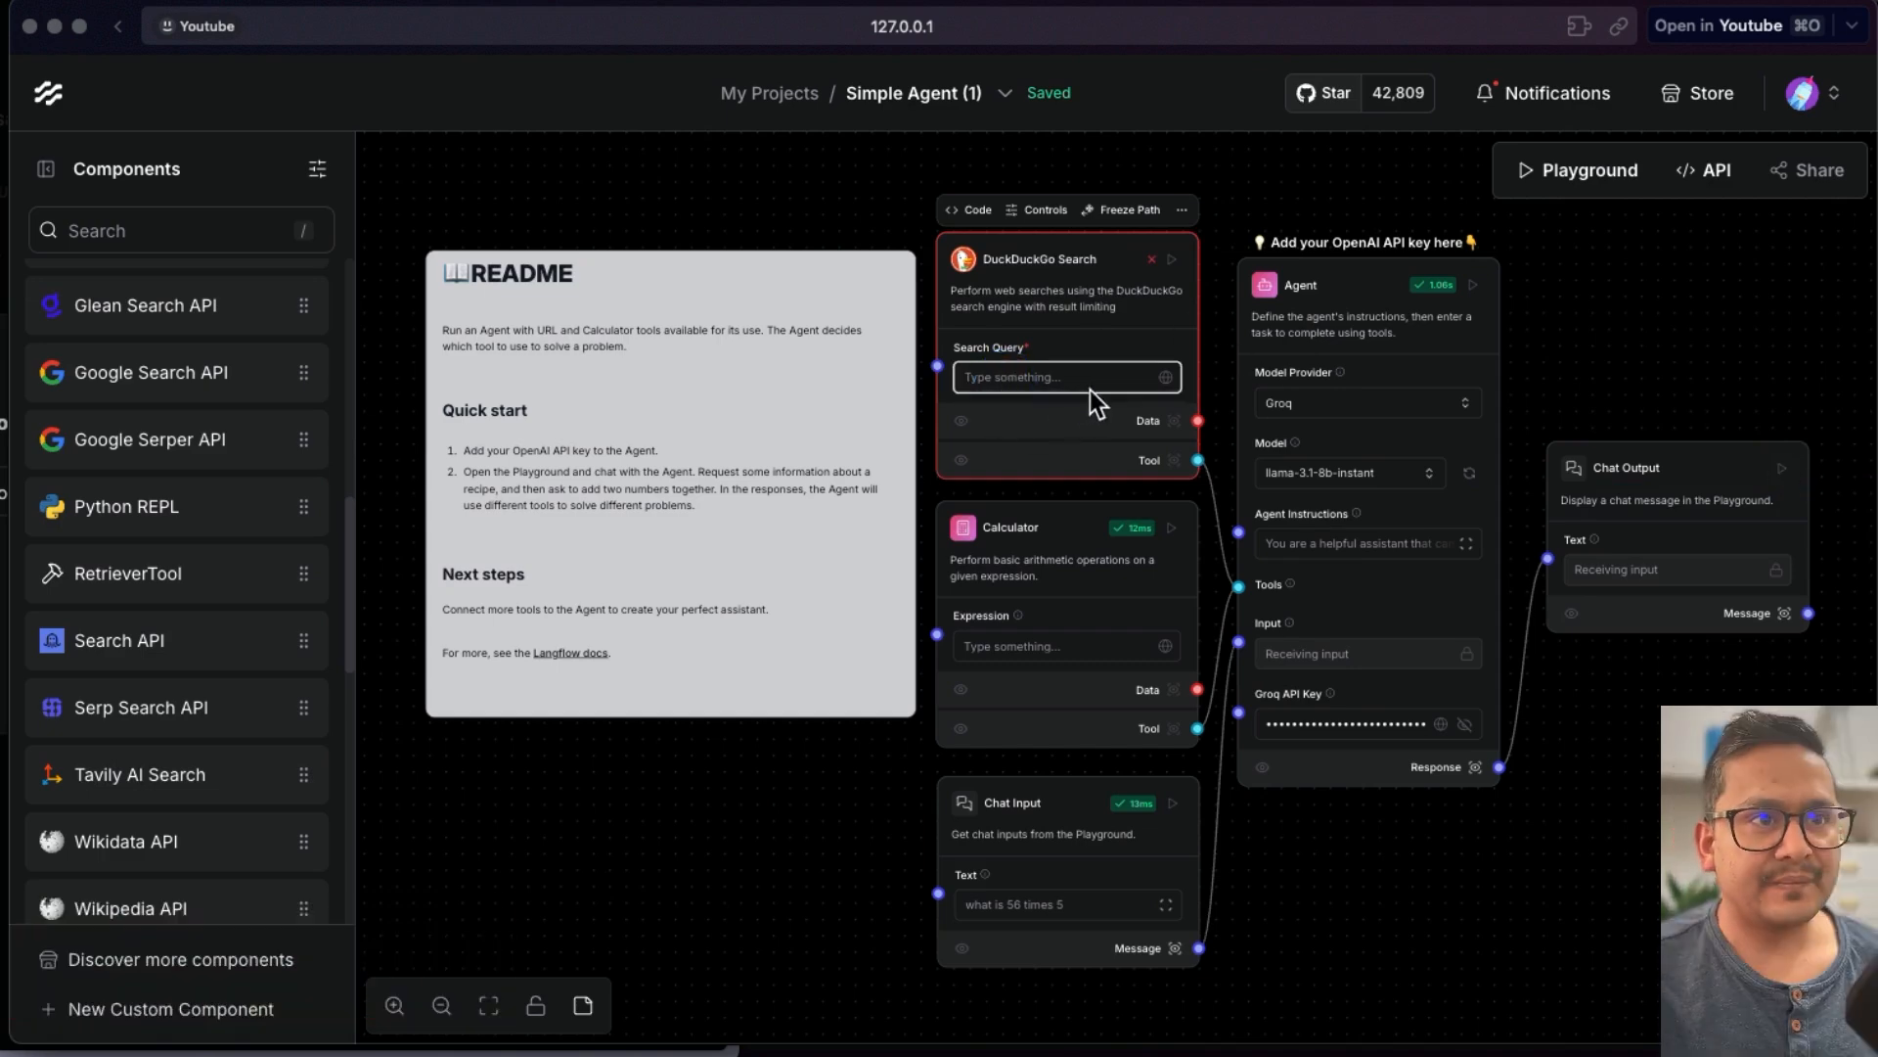
type("hello")
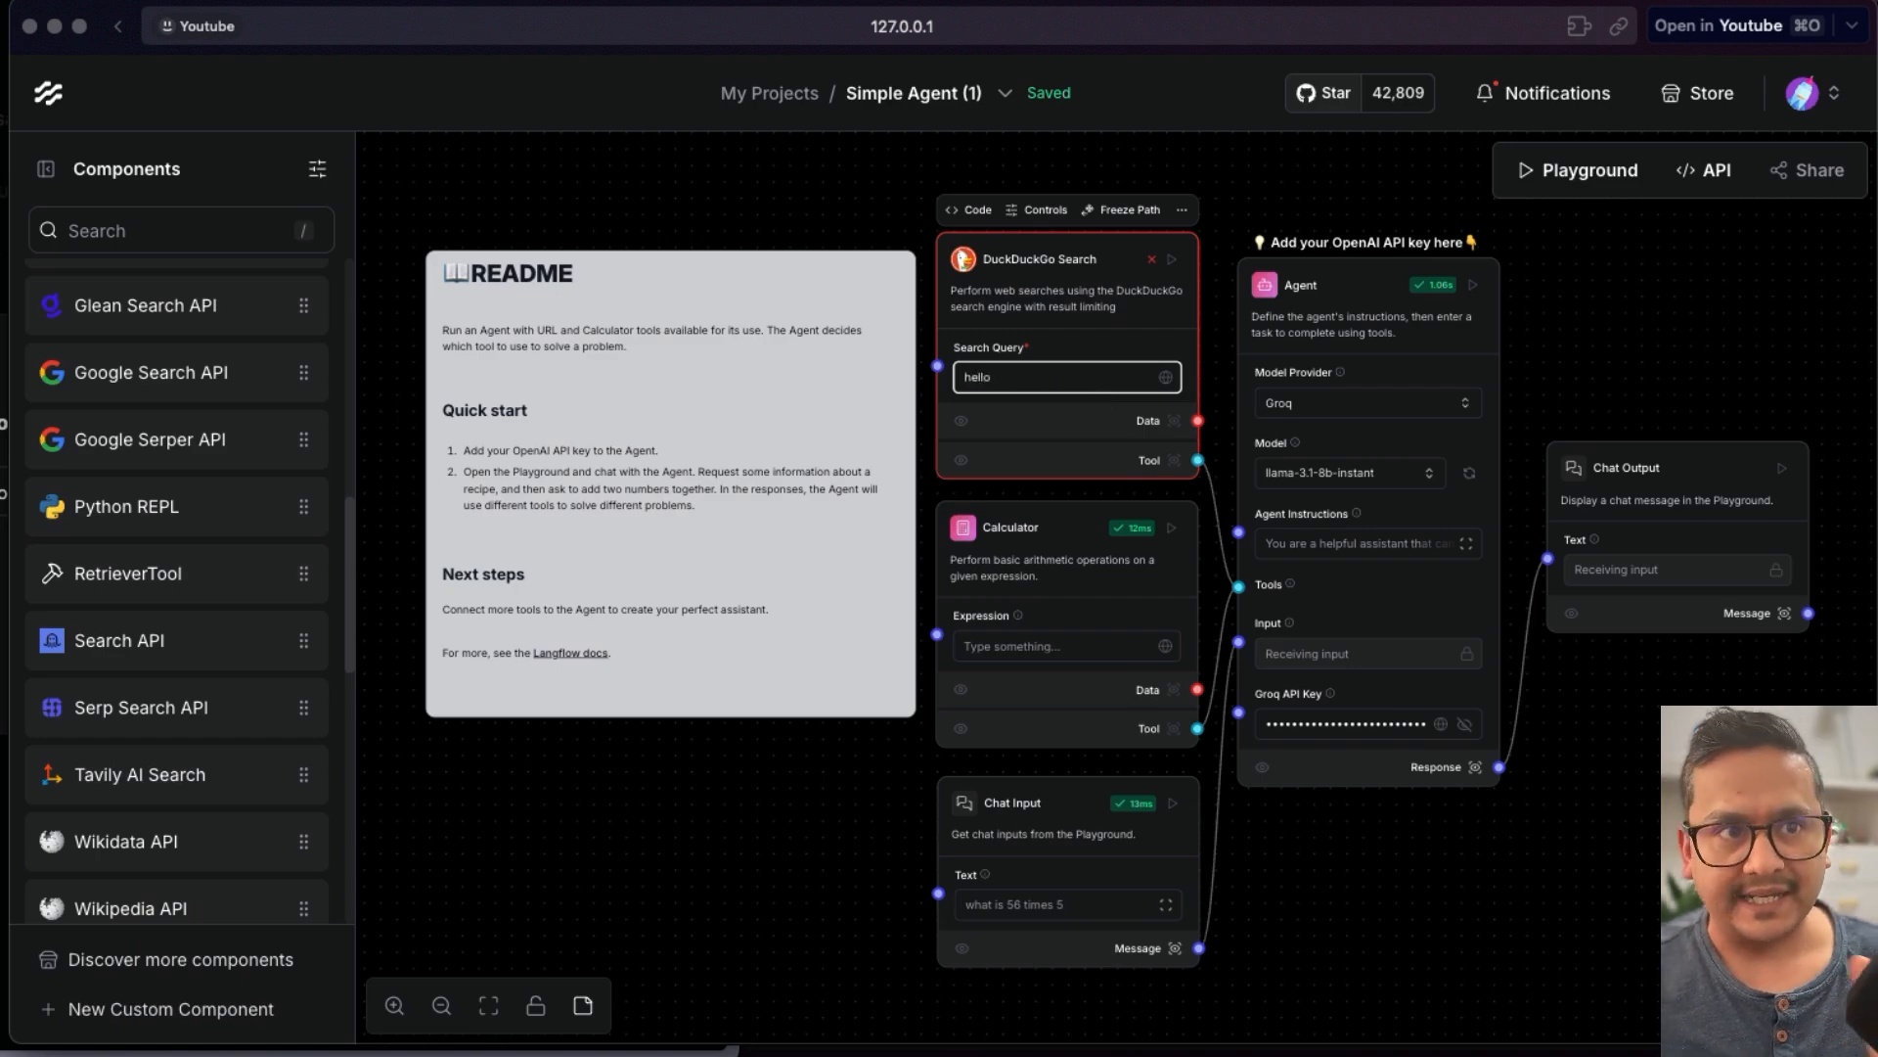
left_click(1653, 780)
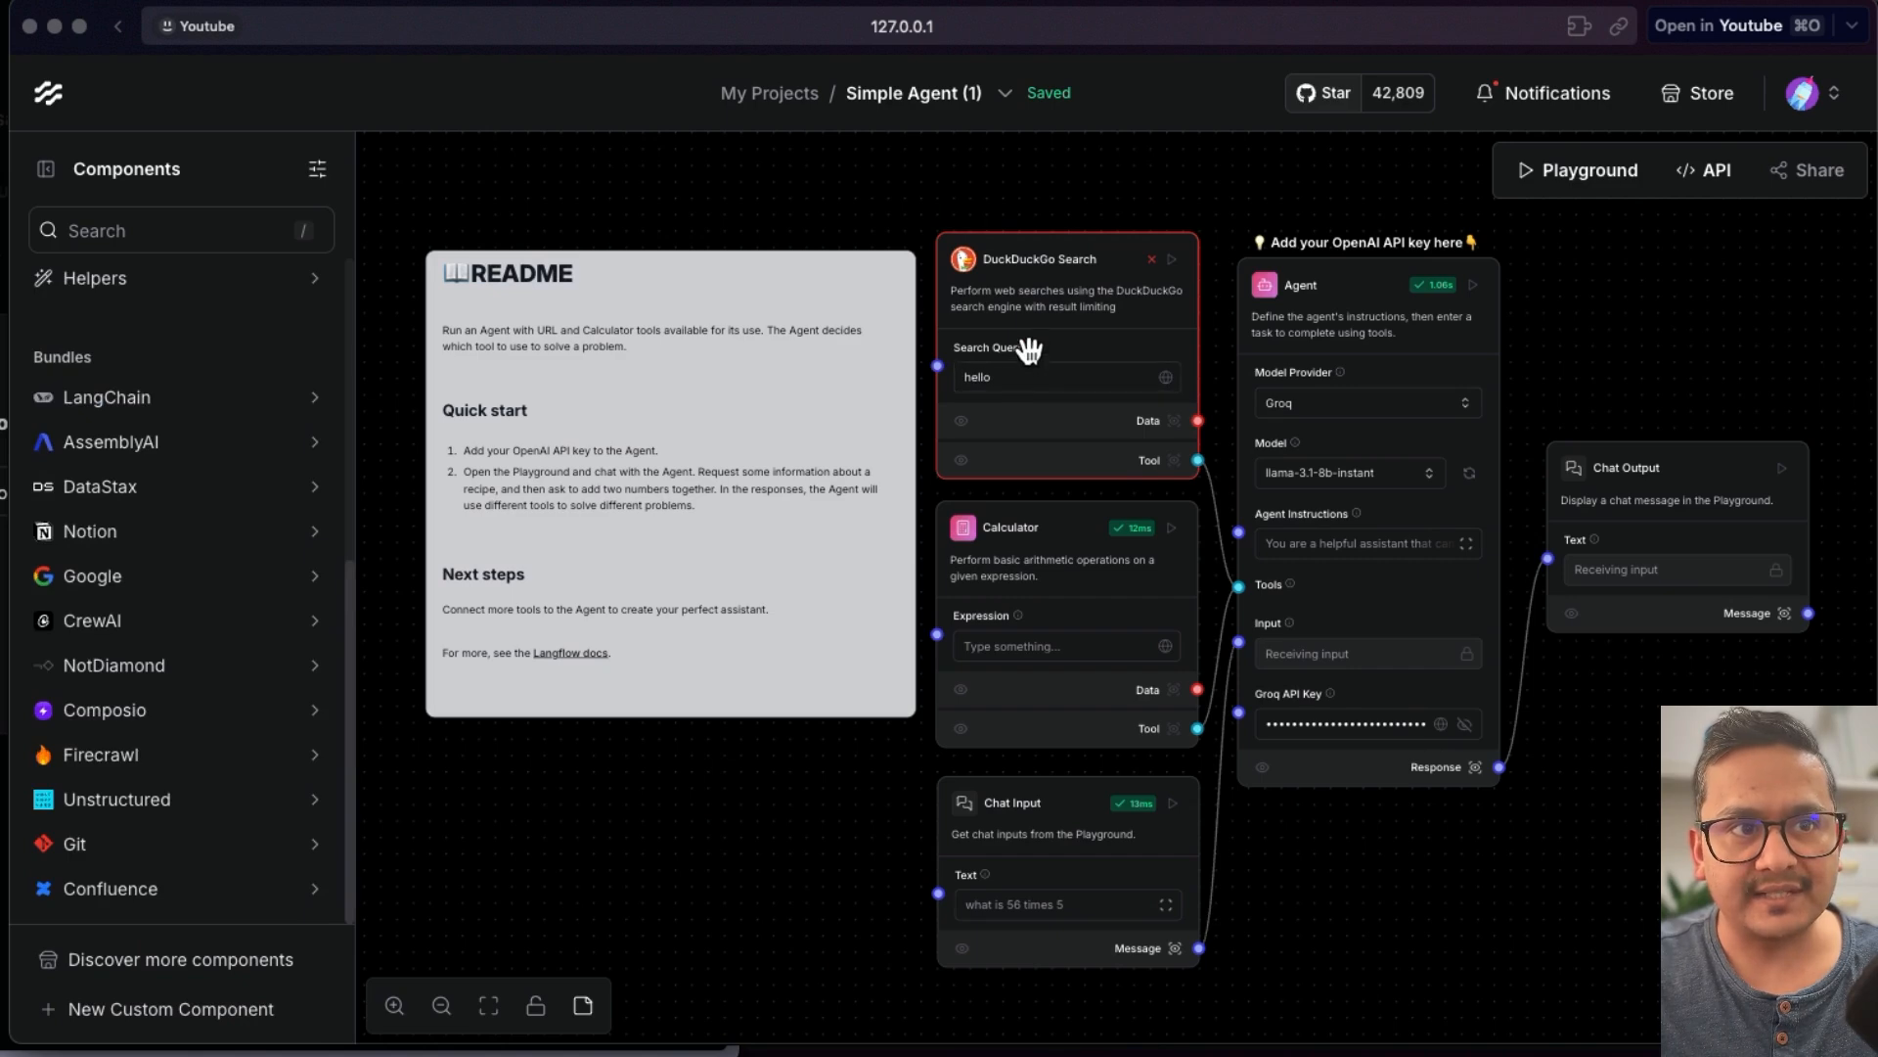
left_click(1782, 470)
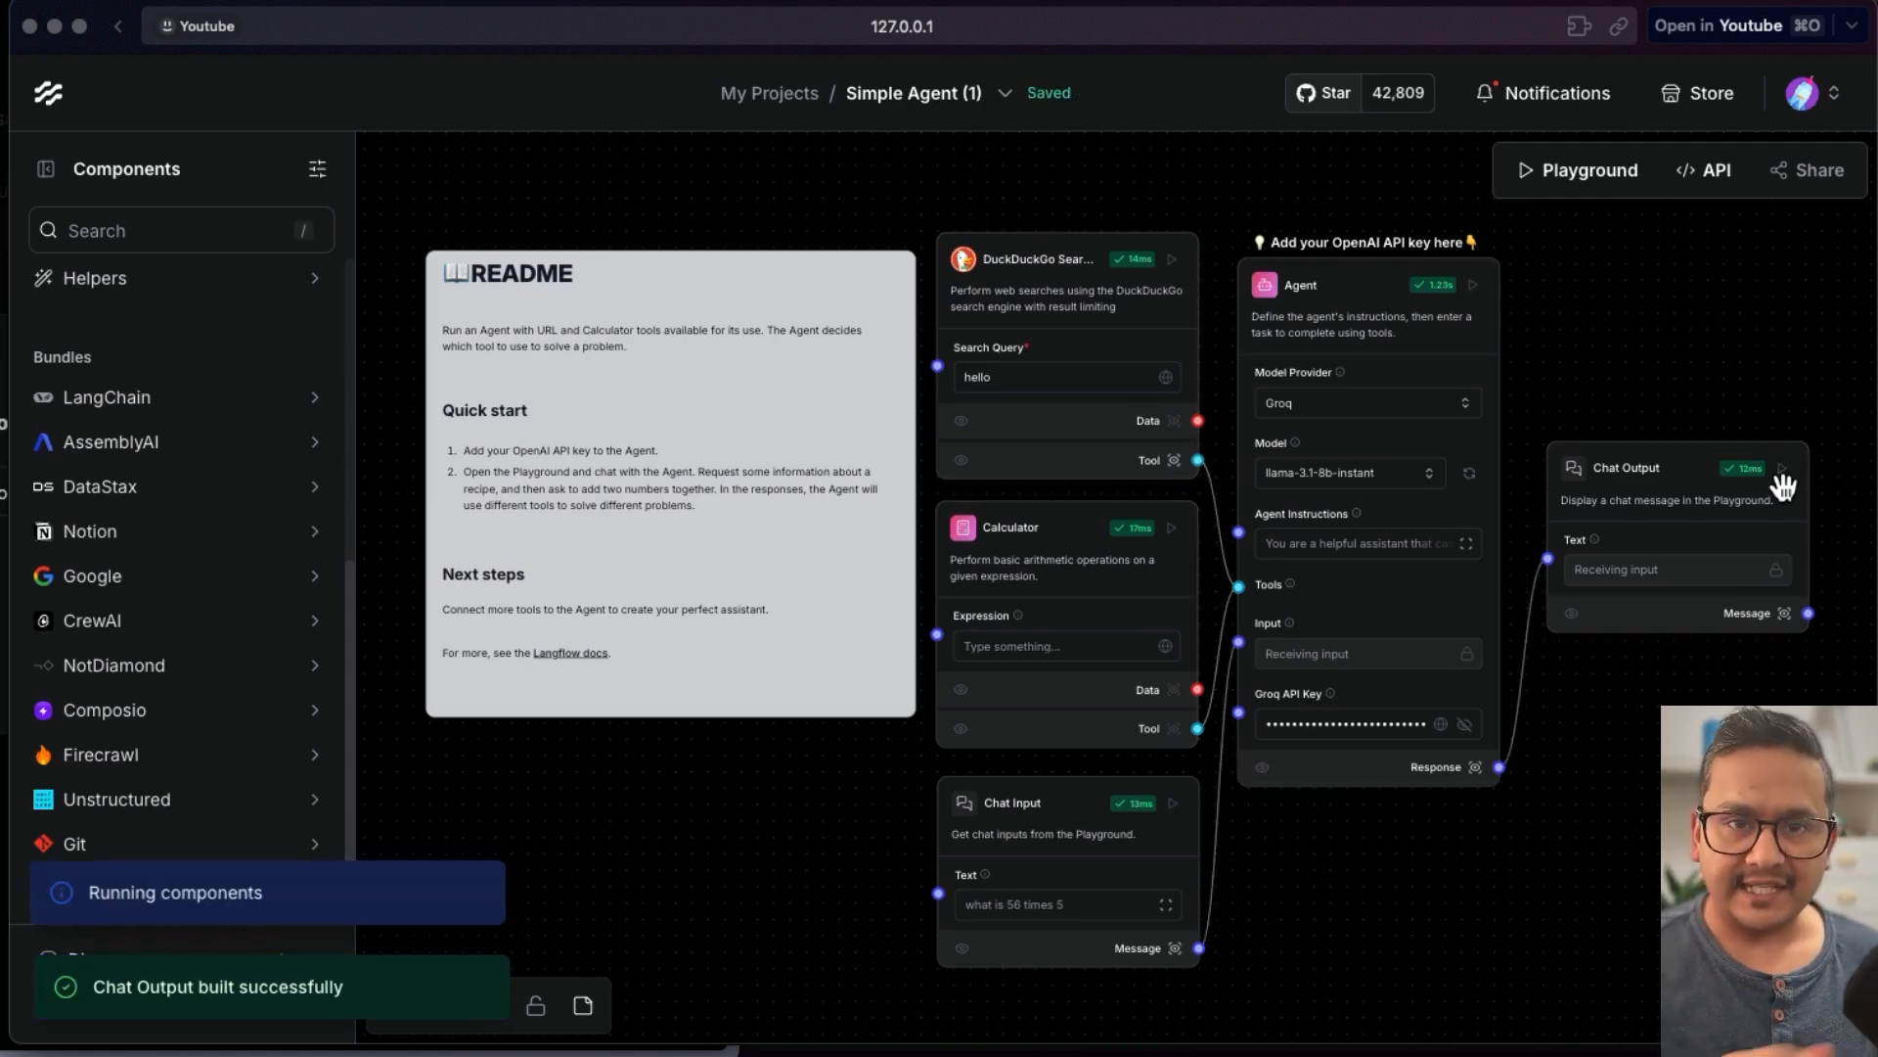
- Ask "who is the president of finland" in the Playground chat, then close the Playground
left_click(1593, 175)
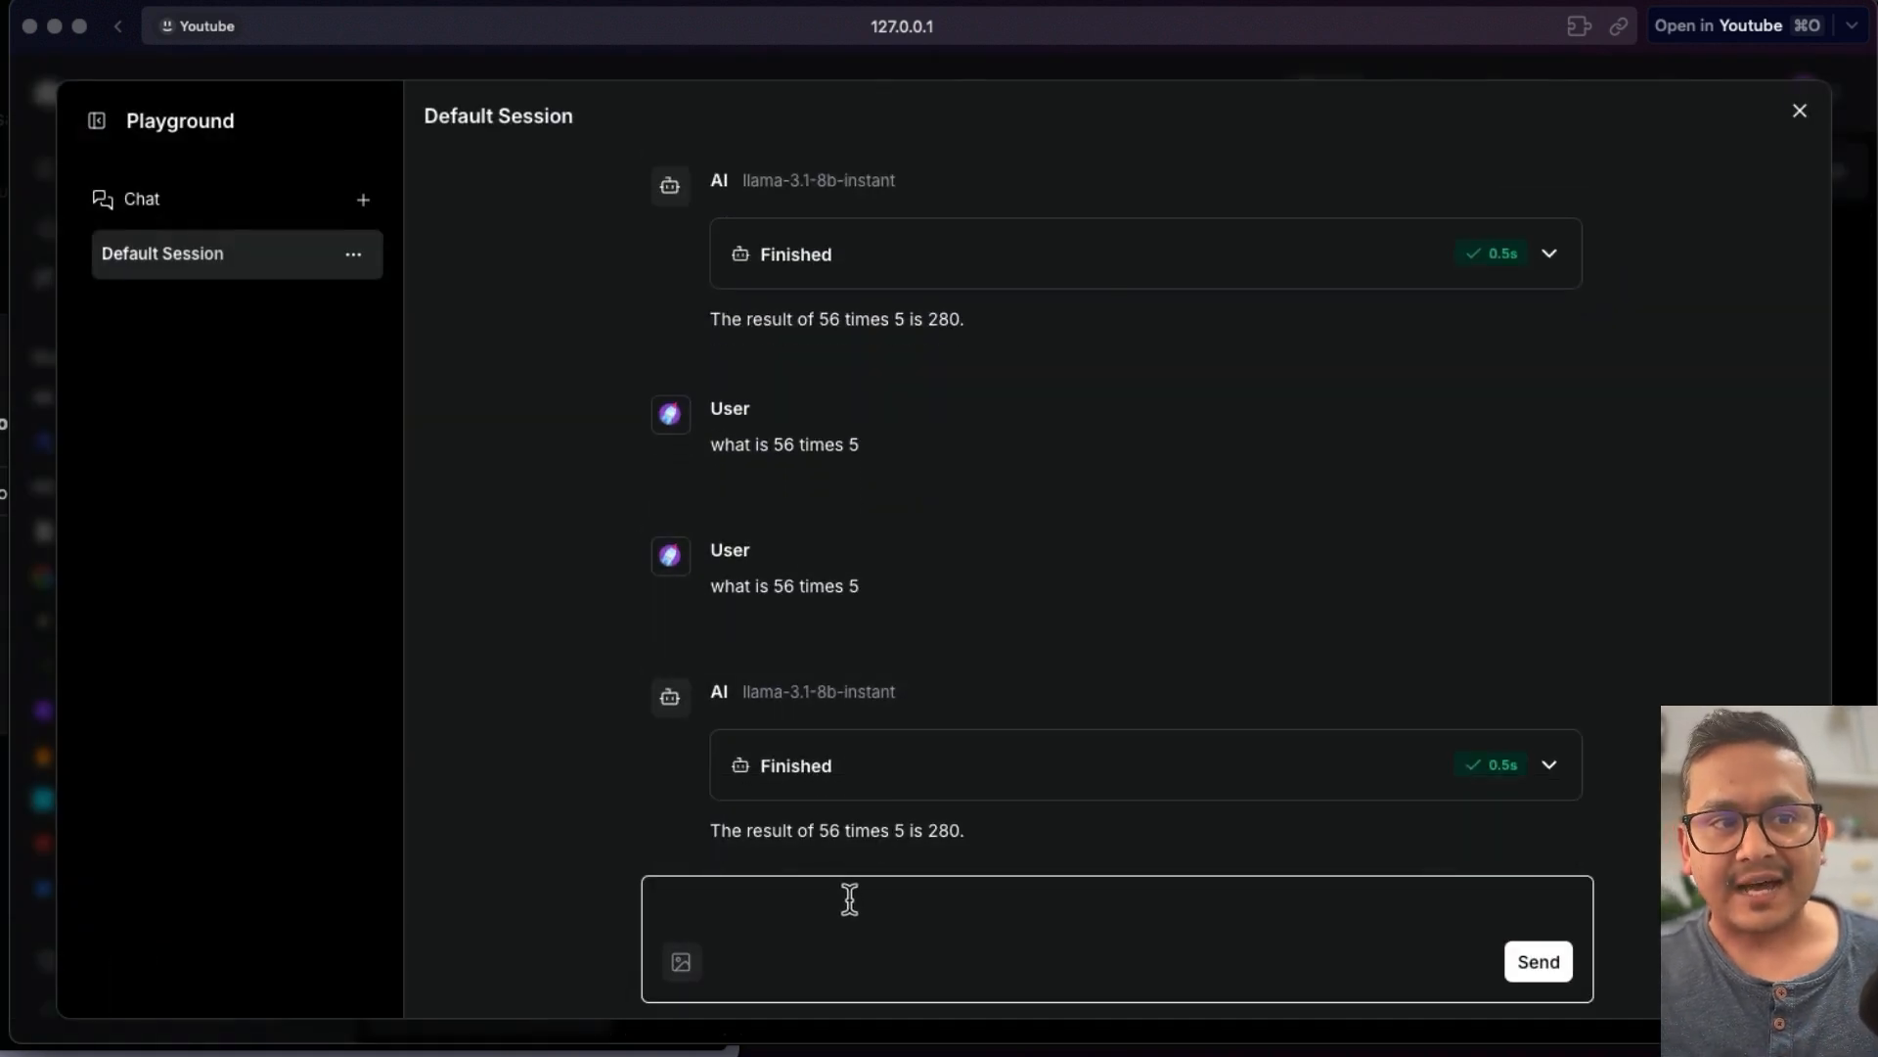
left_click(821, 917)
type("who is the president of finland")
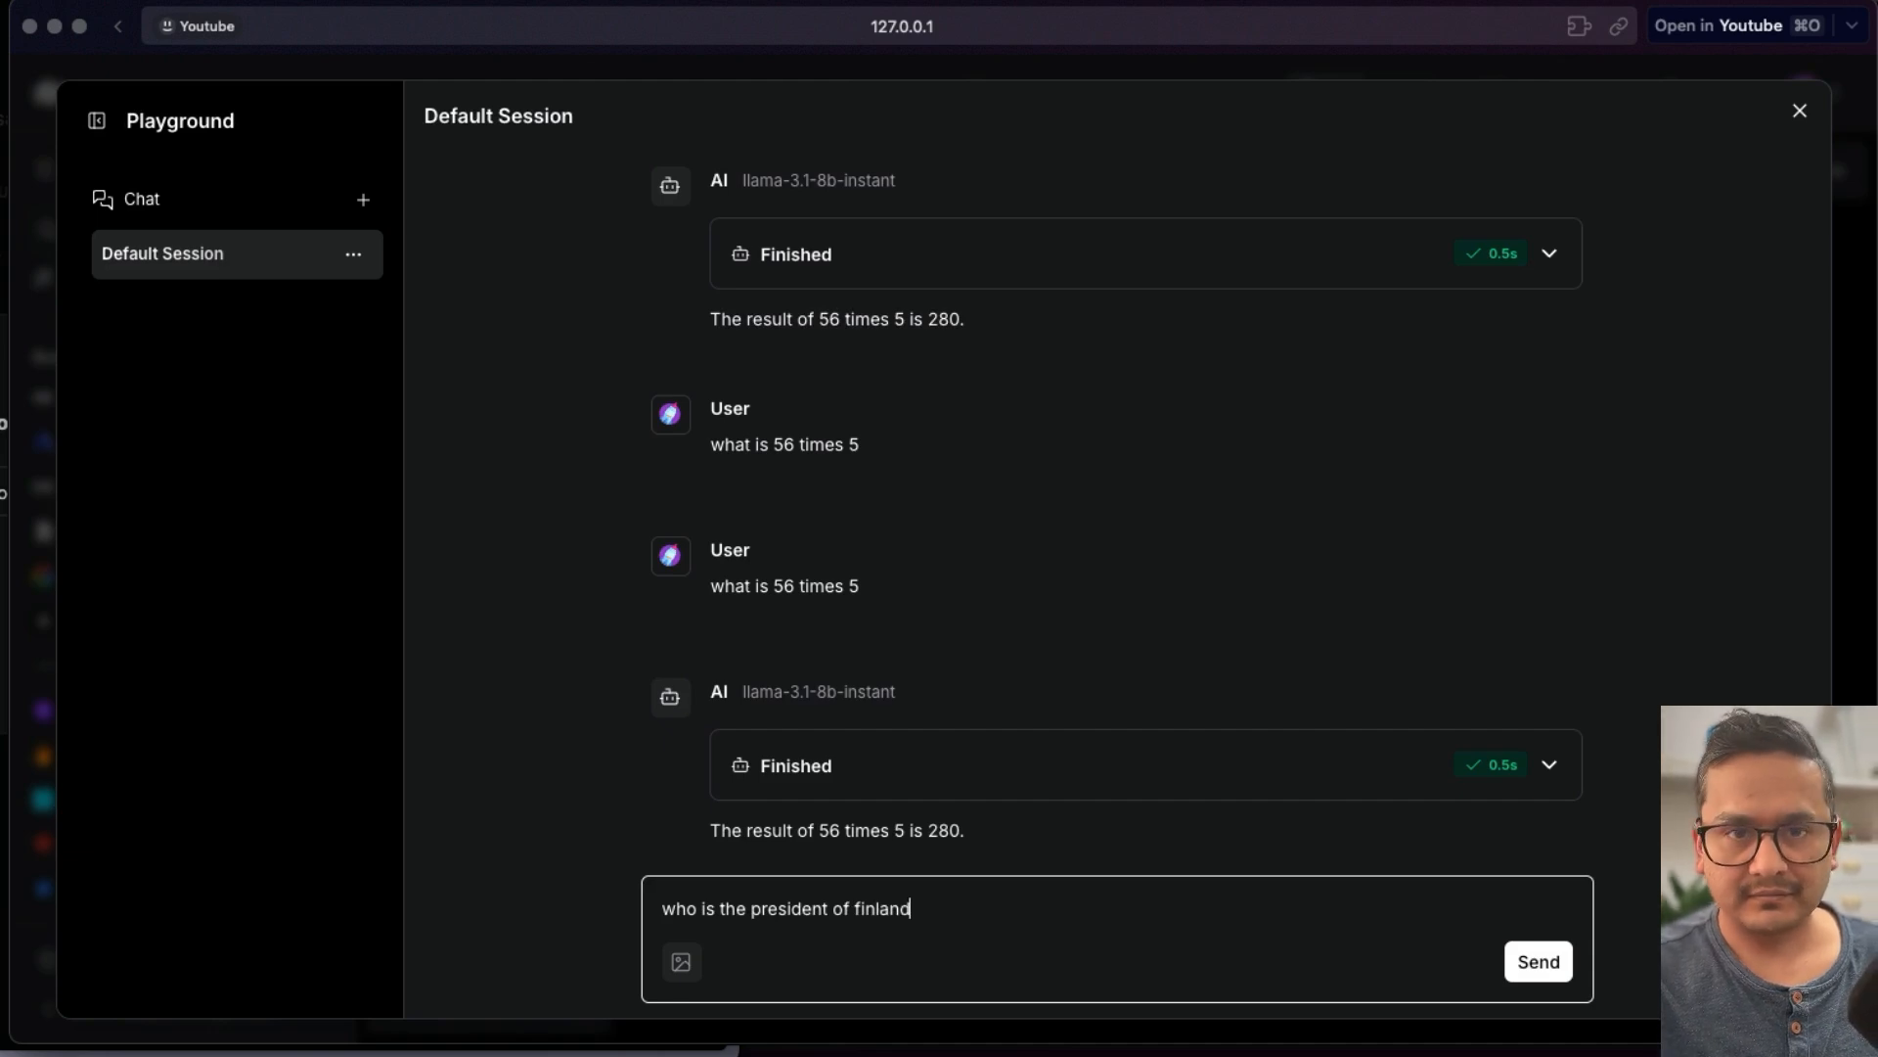
key("Return")
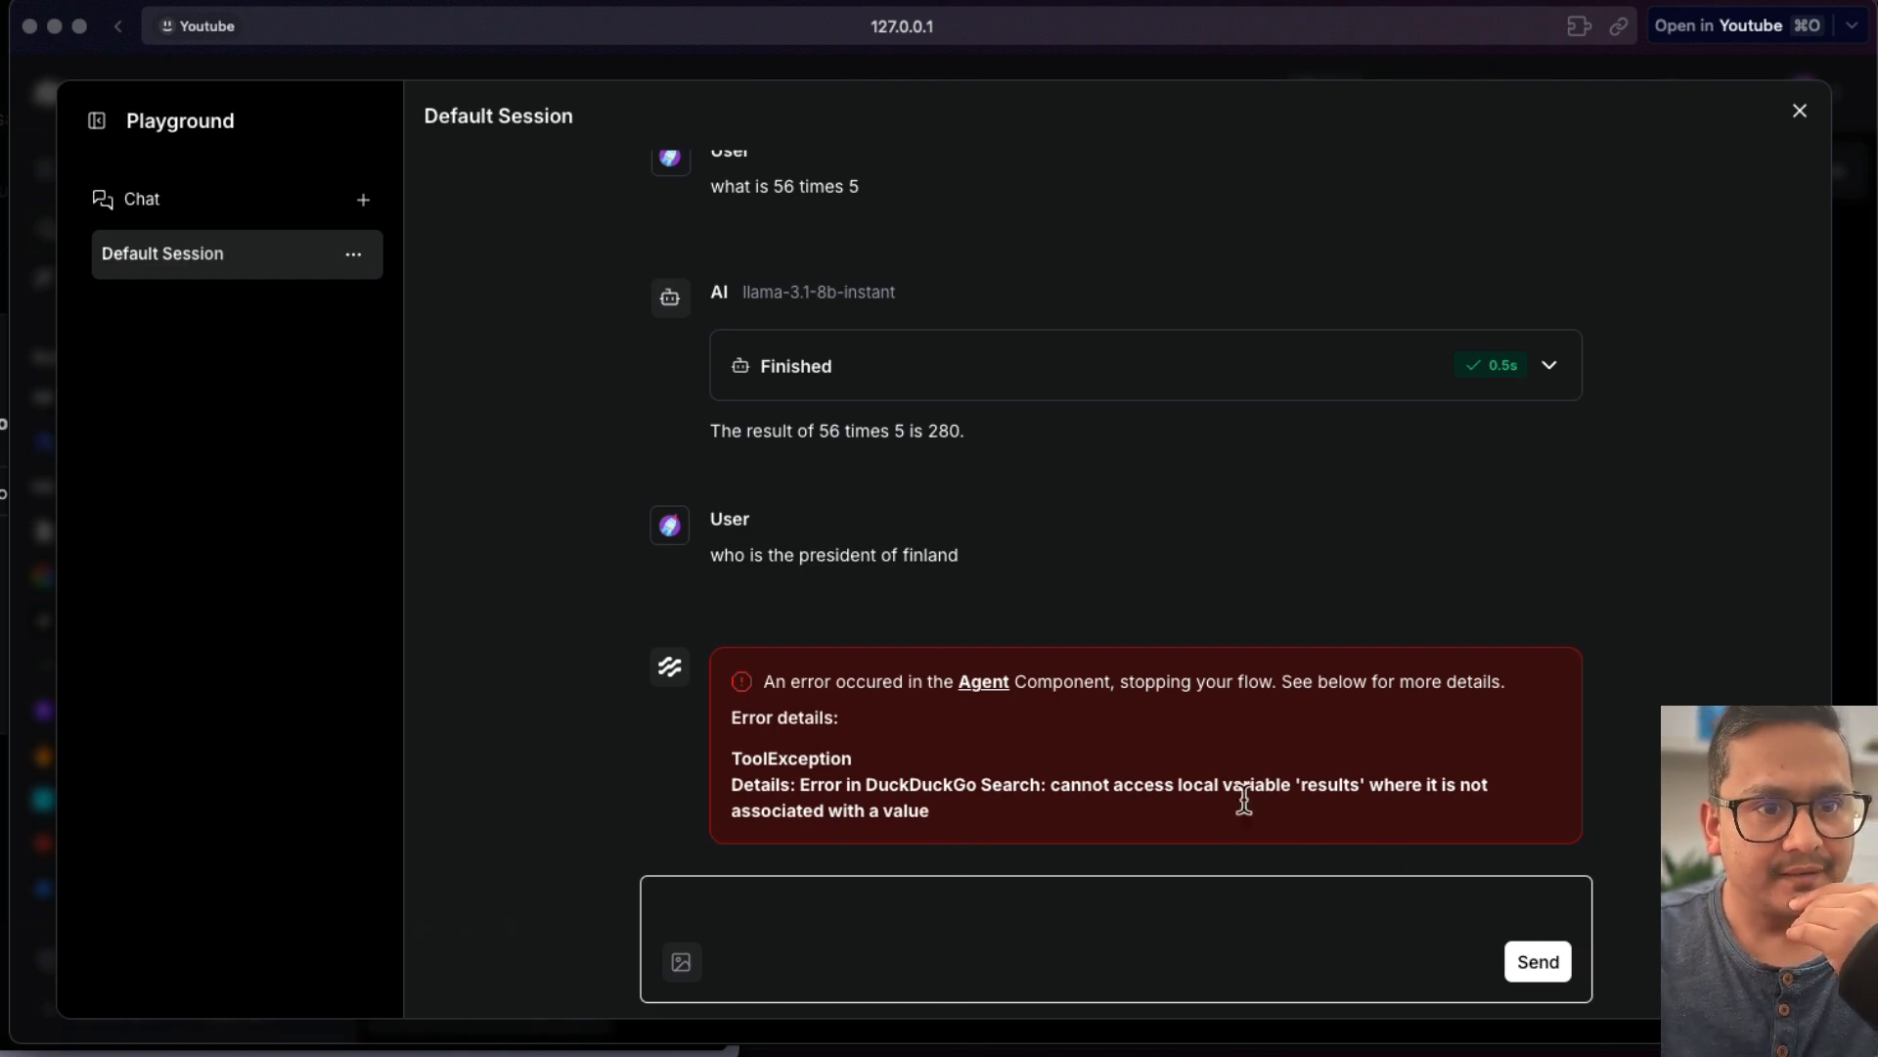
left_click(1800, 110)
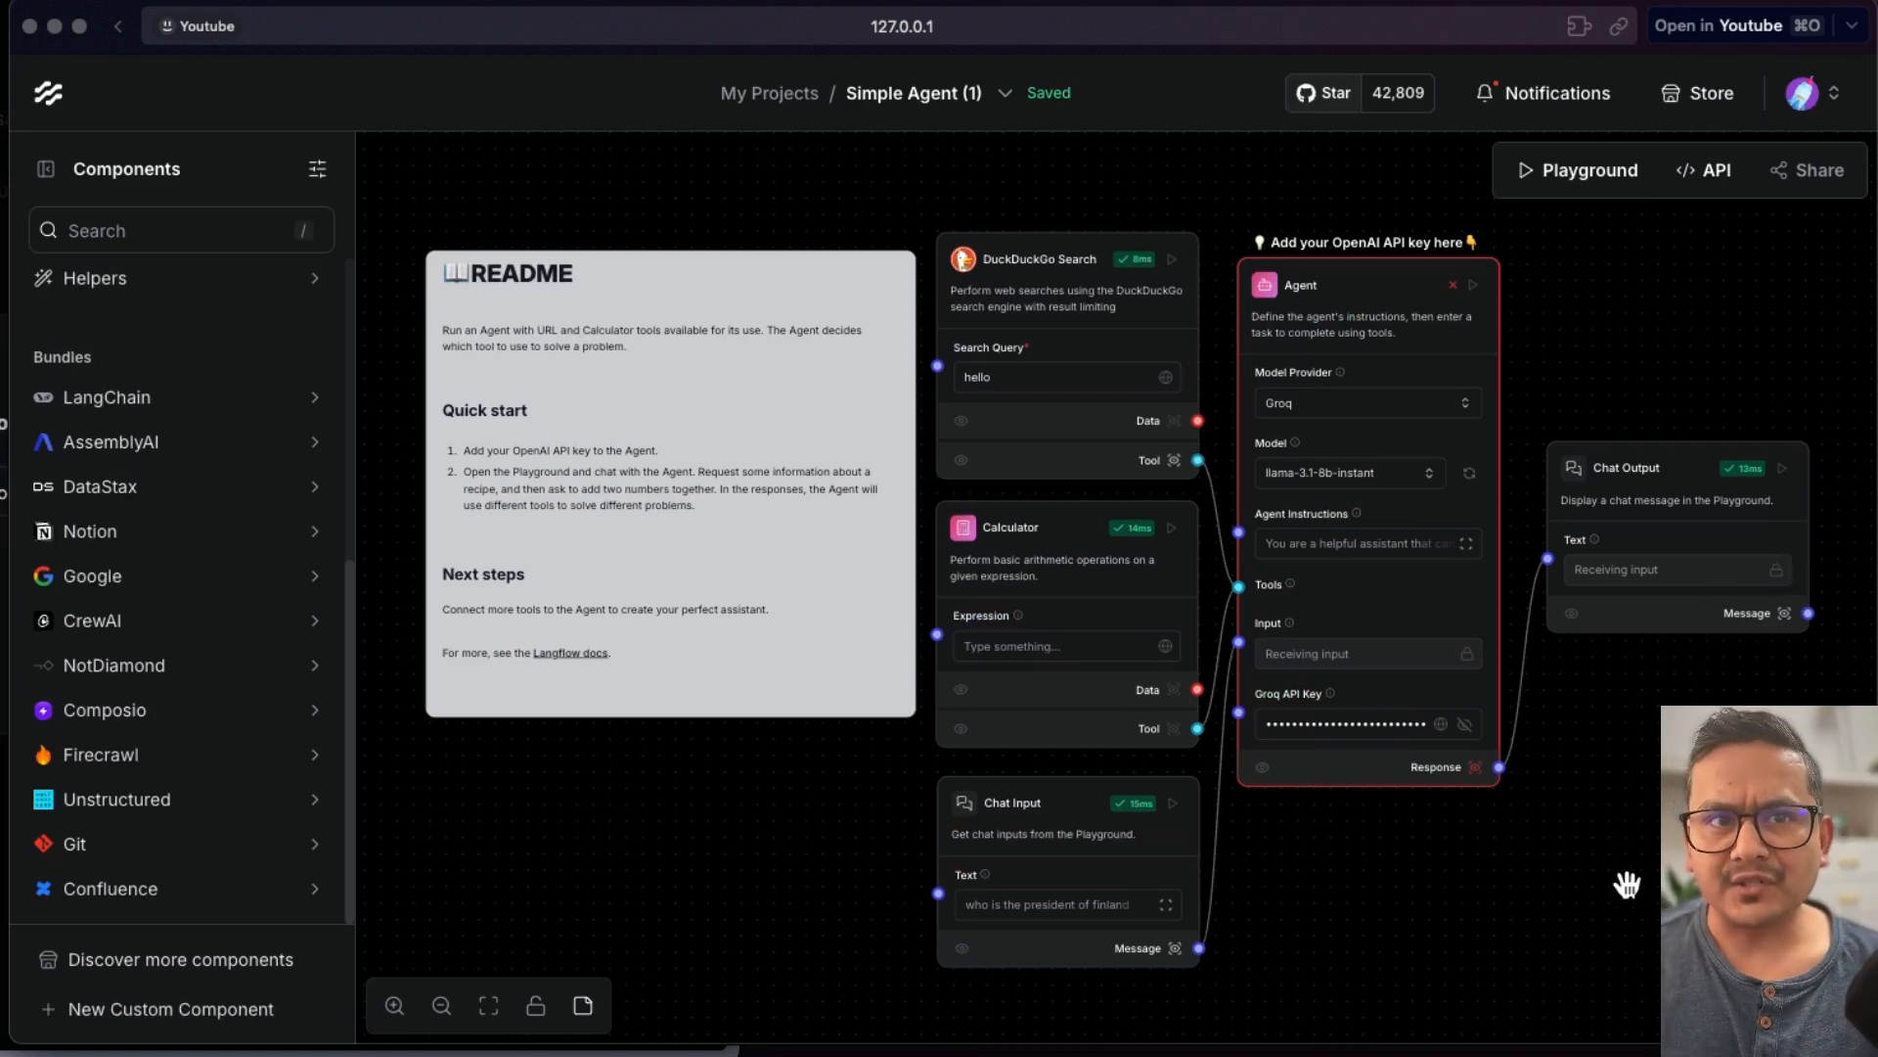
- Inspect the Agent's error and the traceback in the terminal running Langflow
left_click(1475, 288)
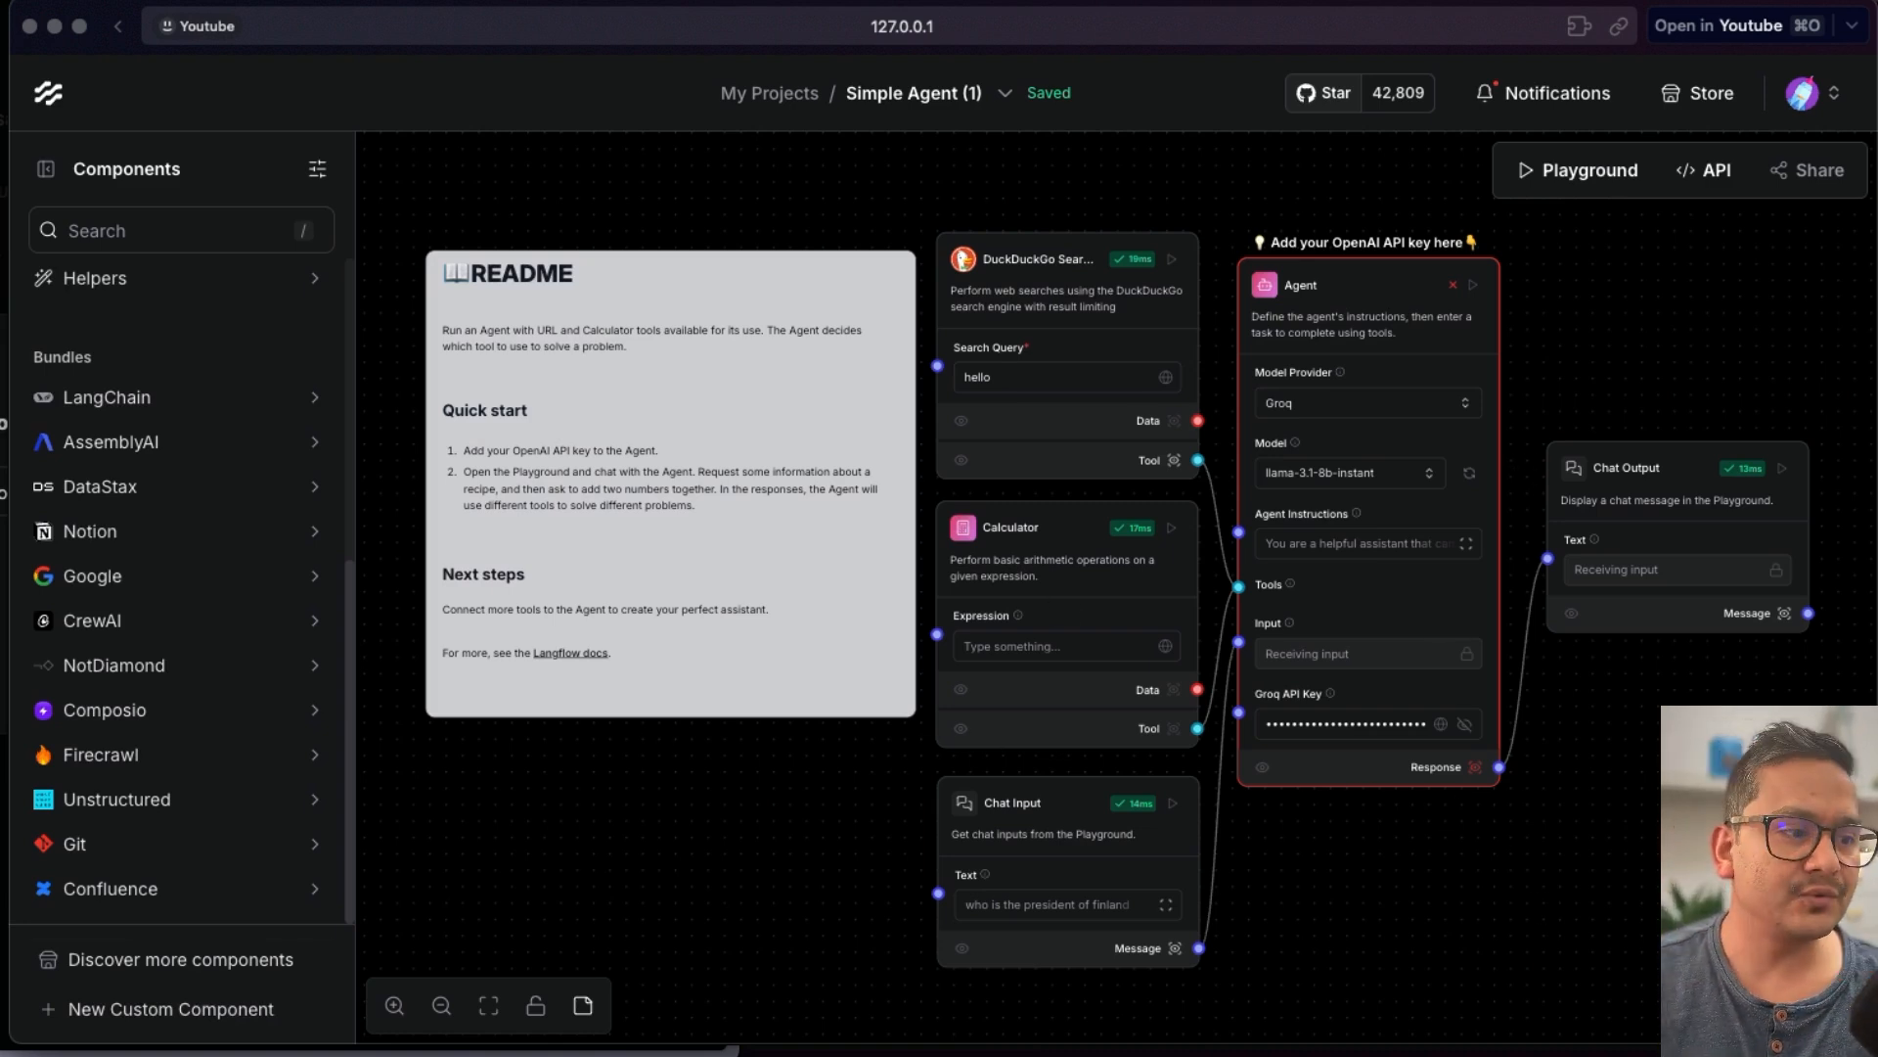
key("super+Tab")
scroll(978, 685, "up", 20)
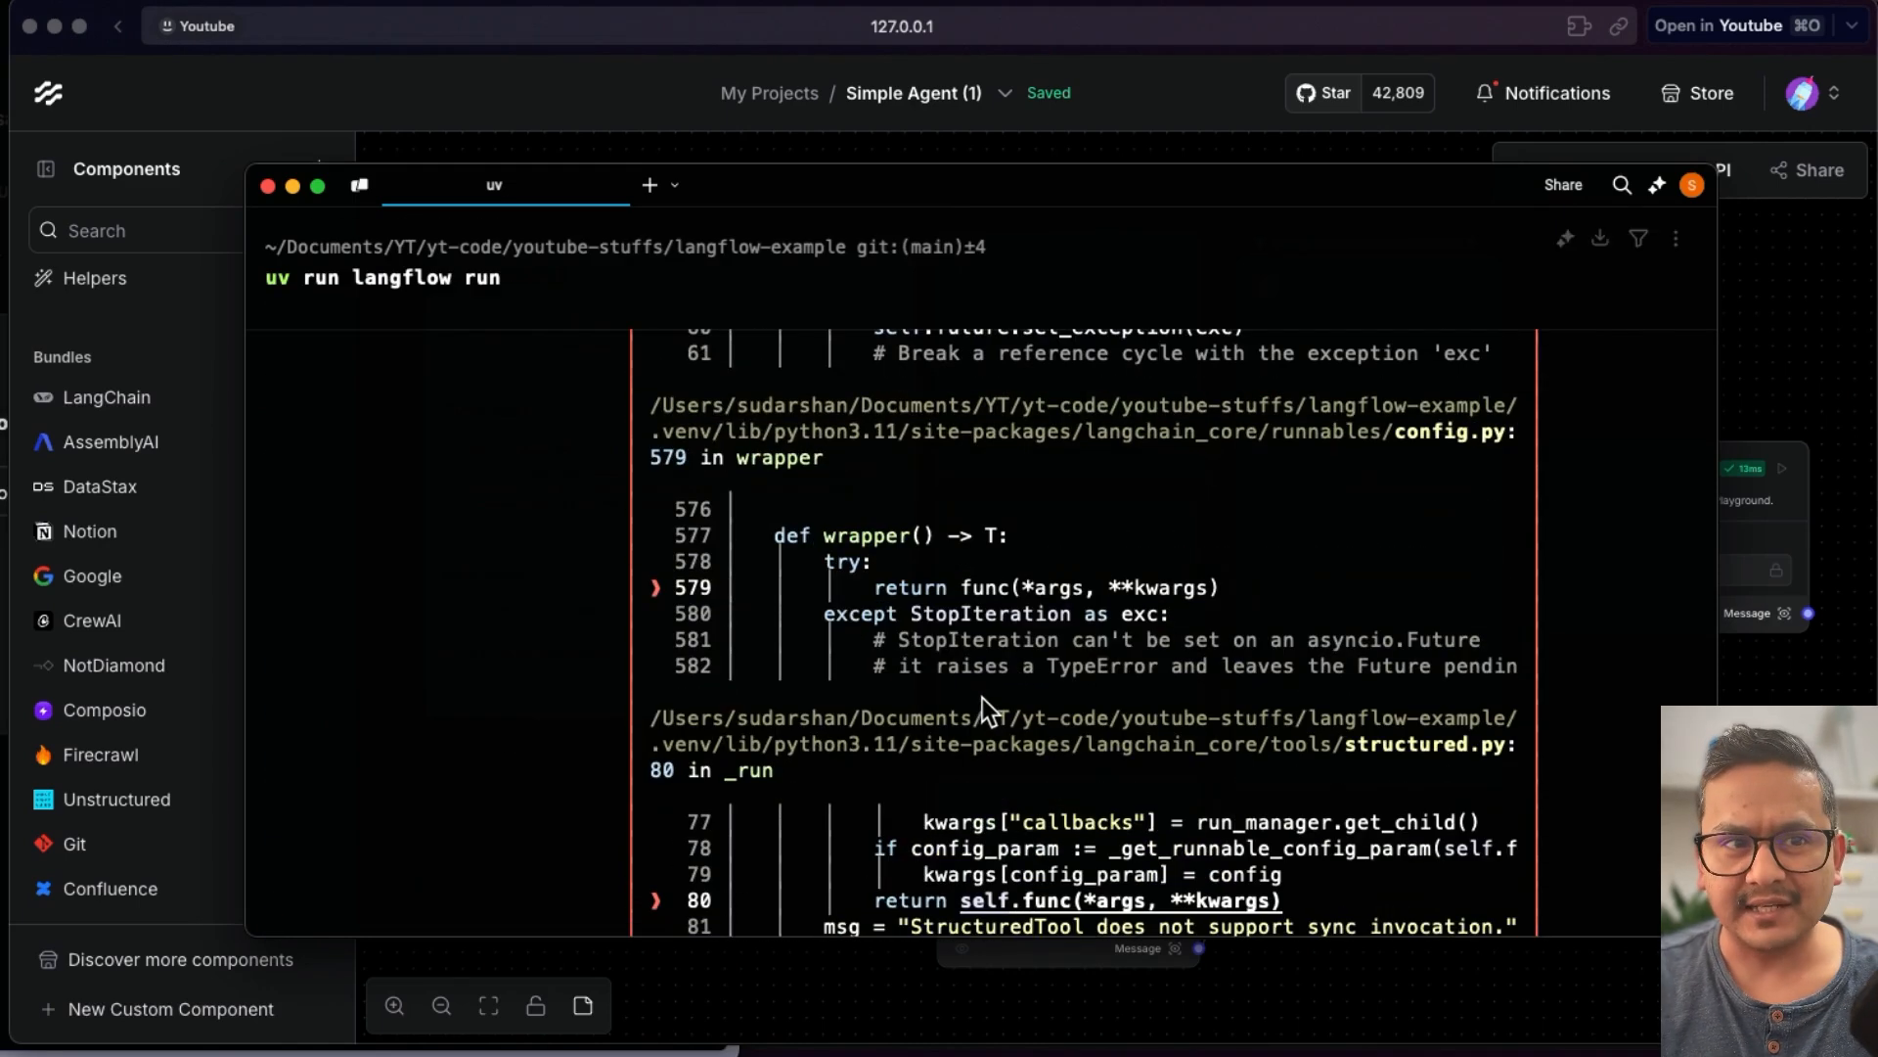
scroll(983, 698, "down", 8)
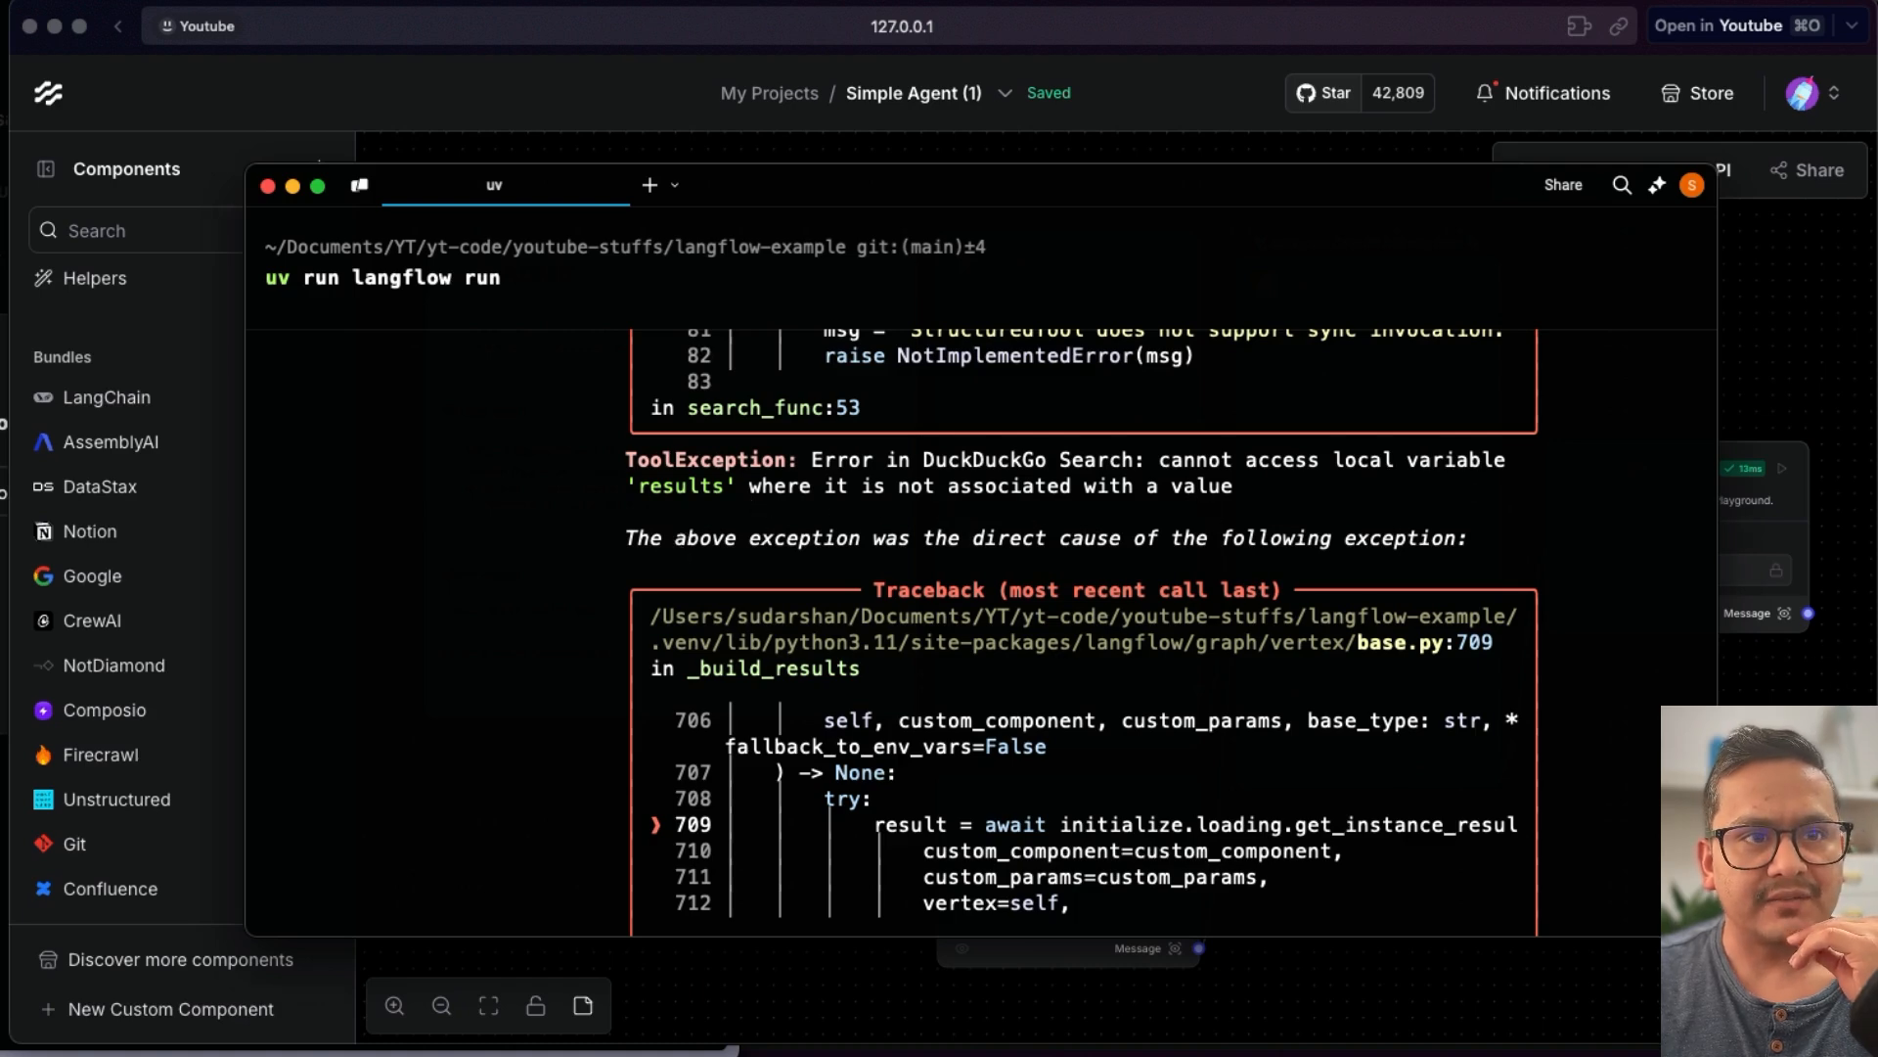
left_click(1814, 325)
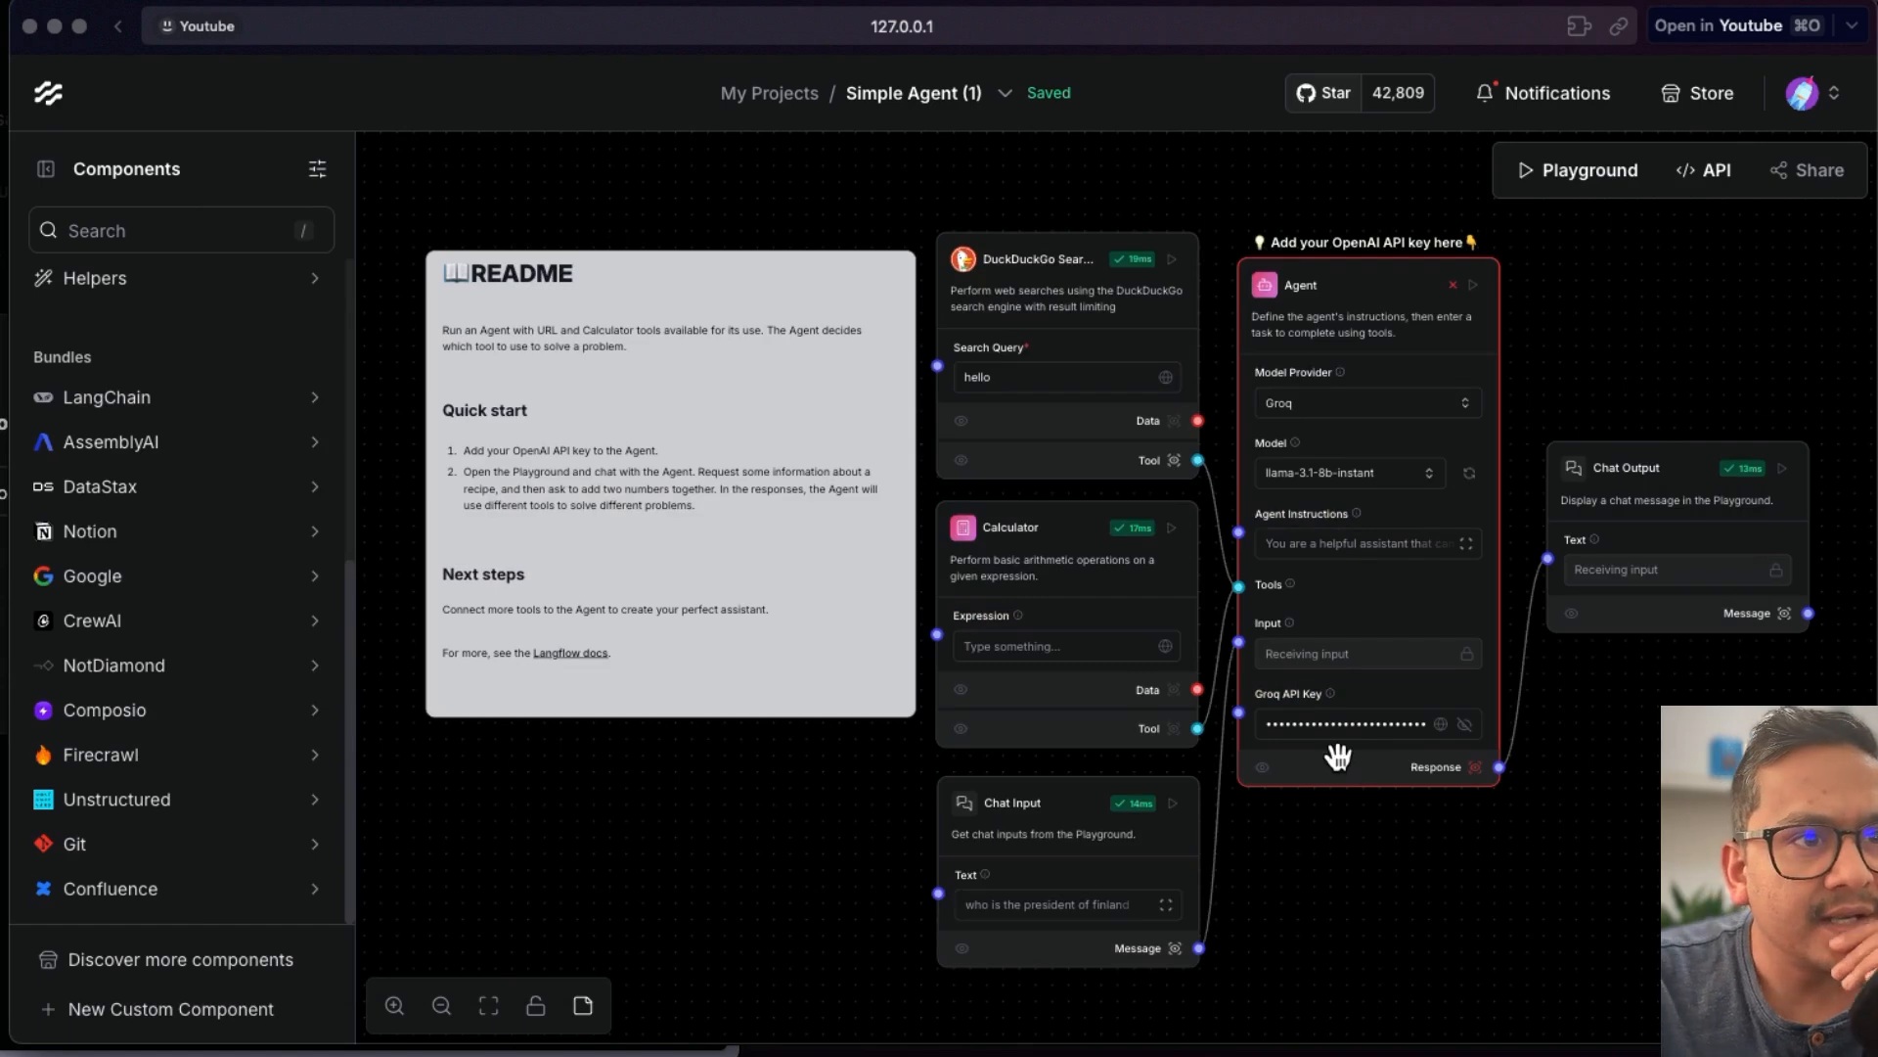
- Delete the DuckDuckGo Search component from the canvas and run the Chat Output component
left_click(1185, 239)
left_click(1182, 210)
left_click(1219, 509)
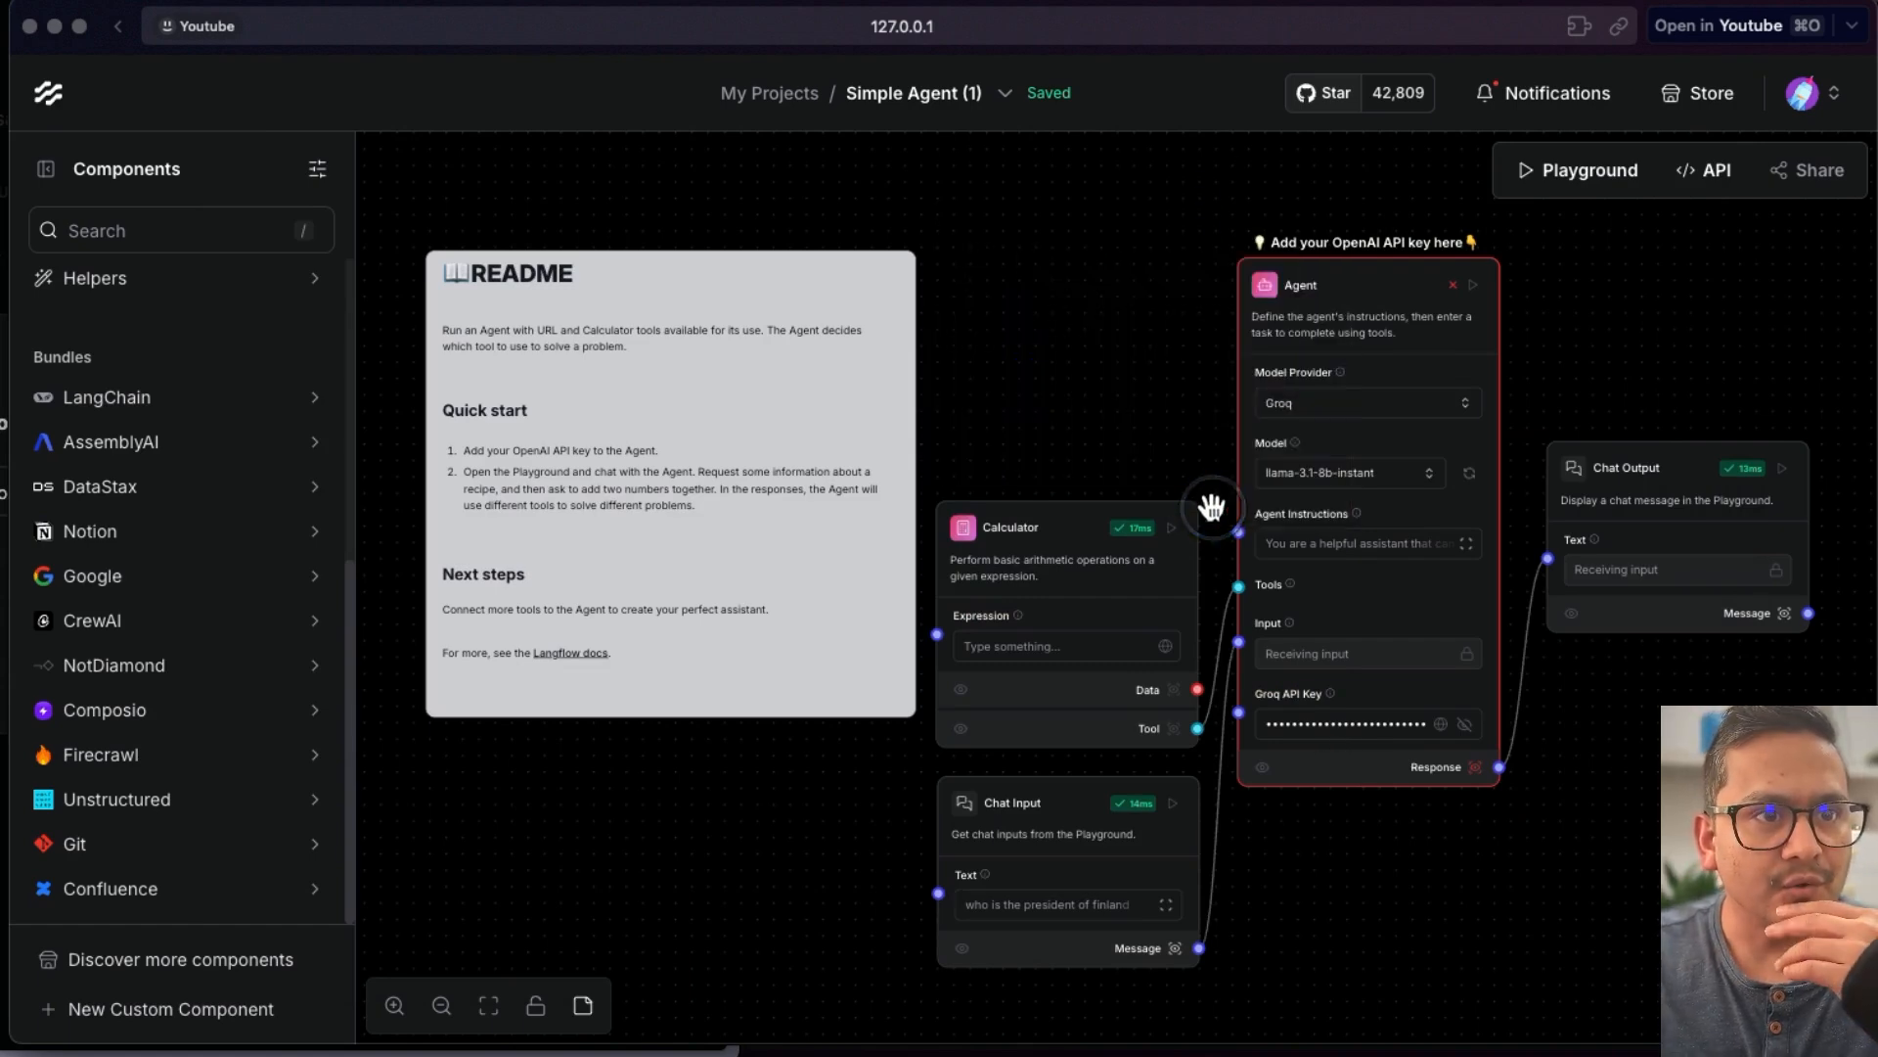
left_click(1782, 470)
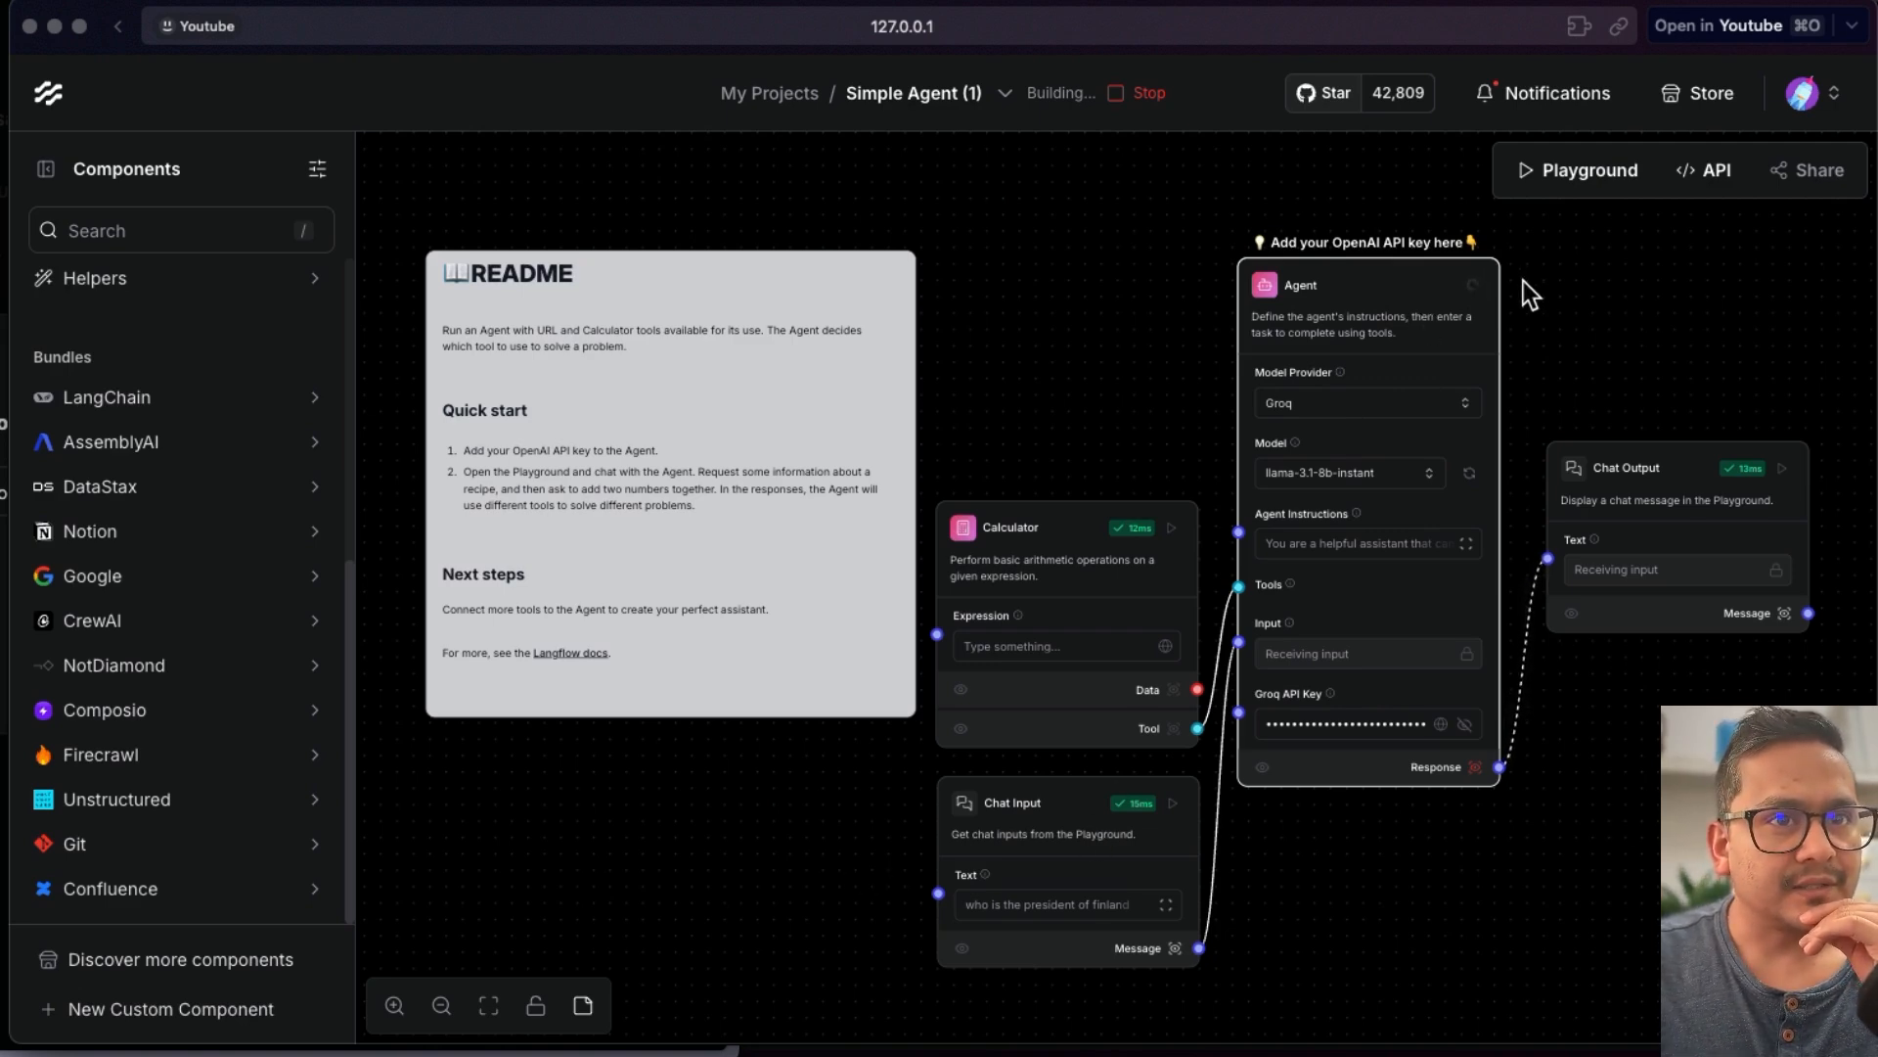
- Browse the components in the Tools category of the sidebar
scroll(195, 719, "up", 2)
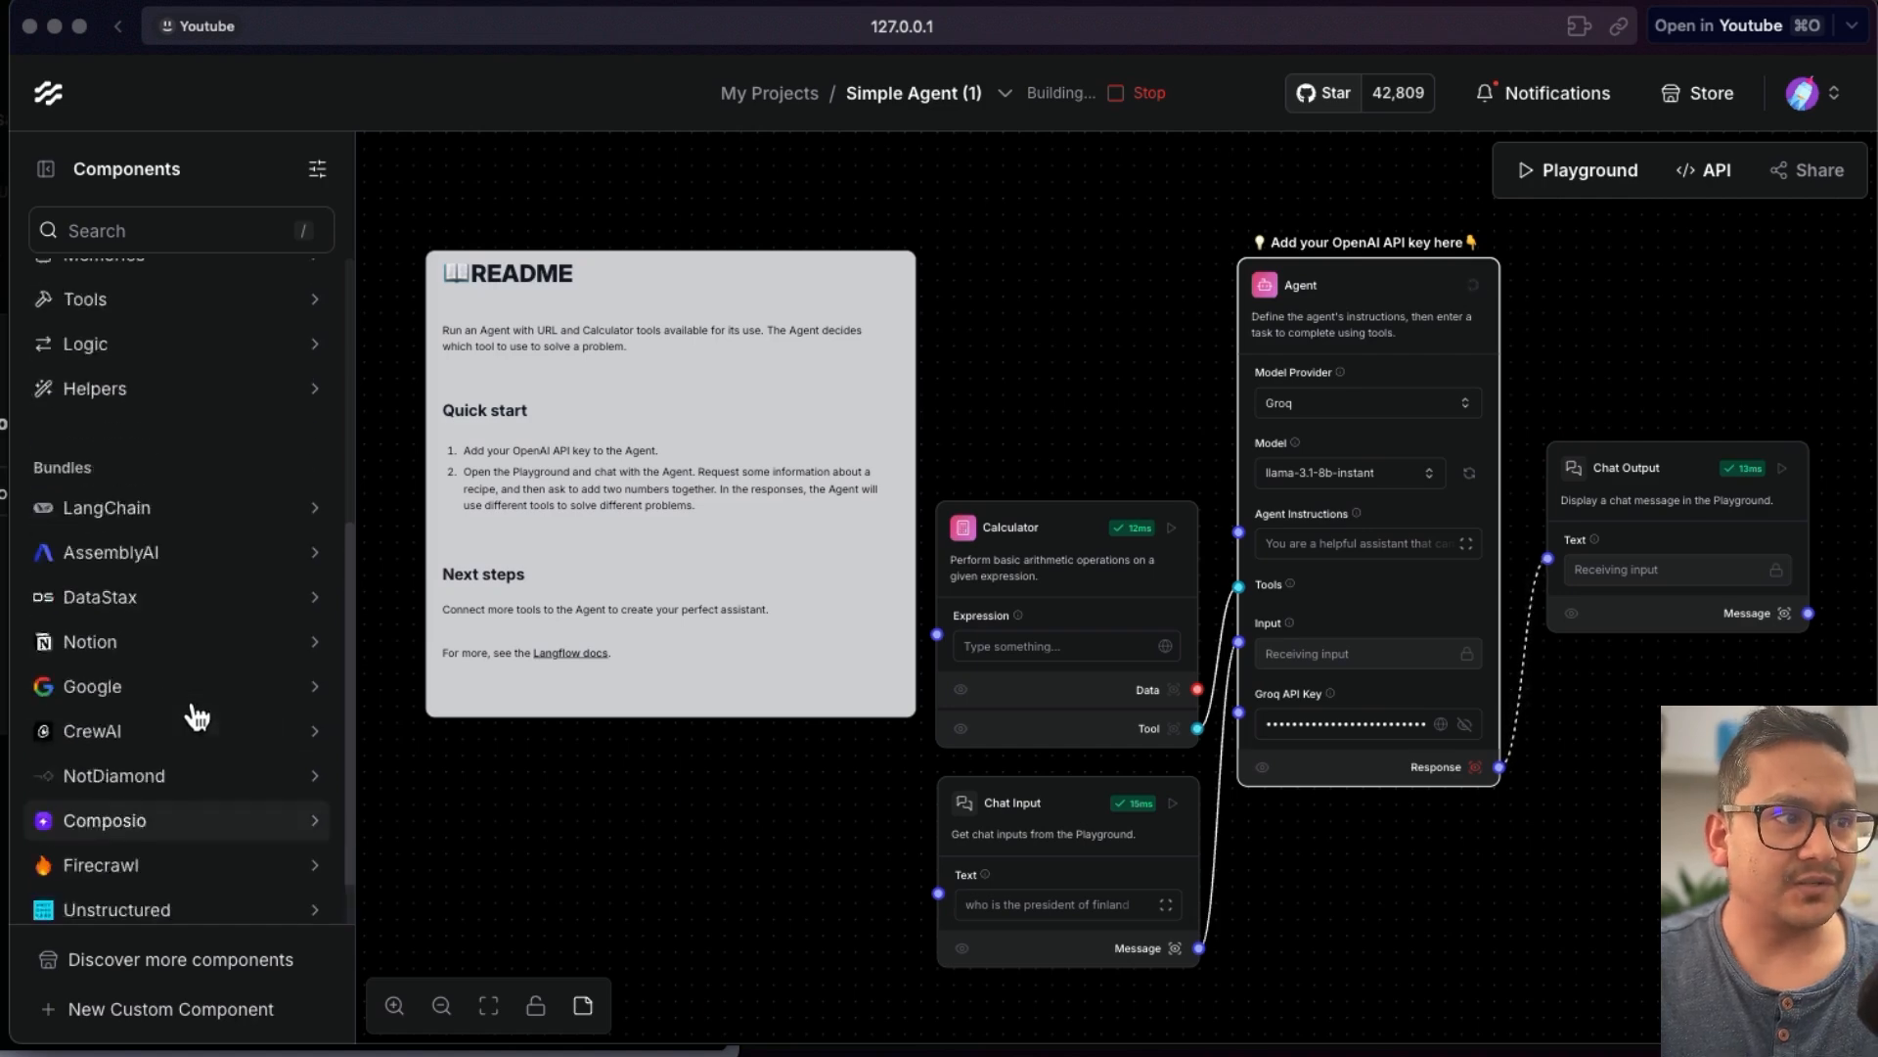
scroll(195, 719, "up", 8)
left_click(117, 755)
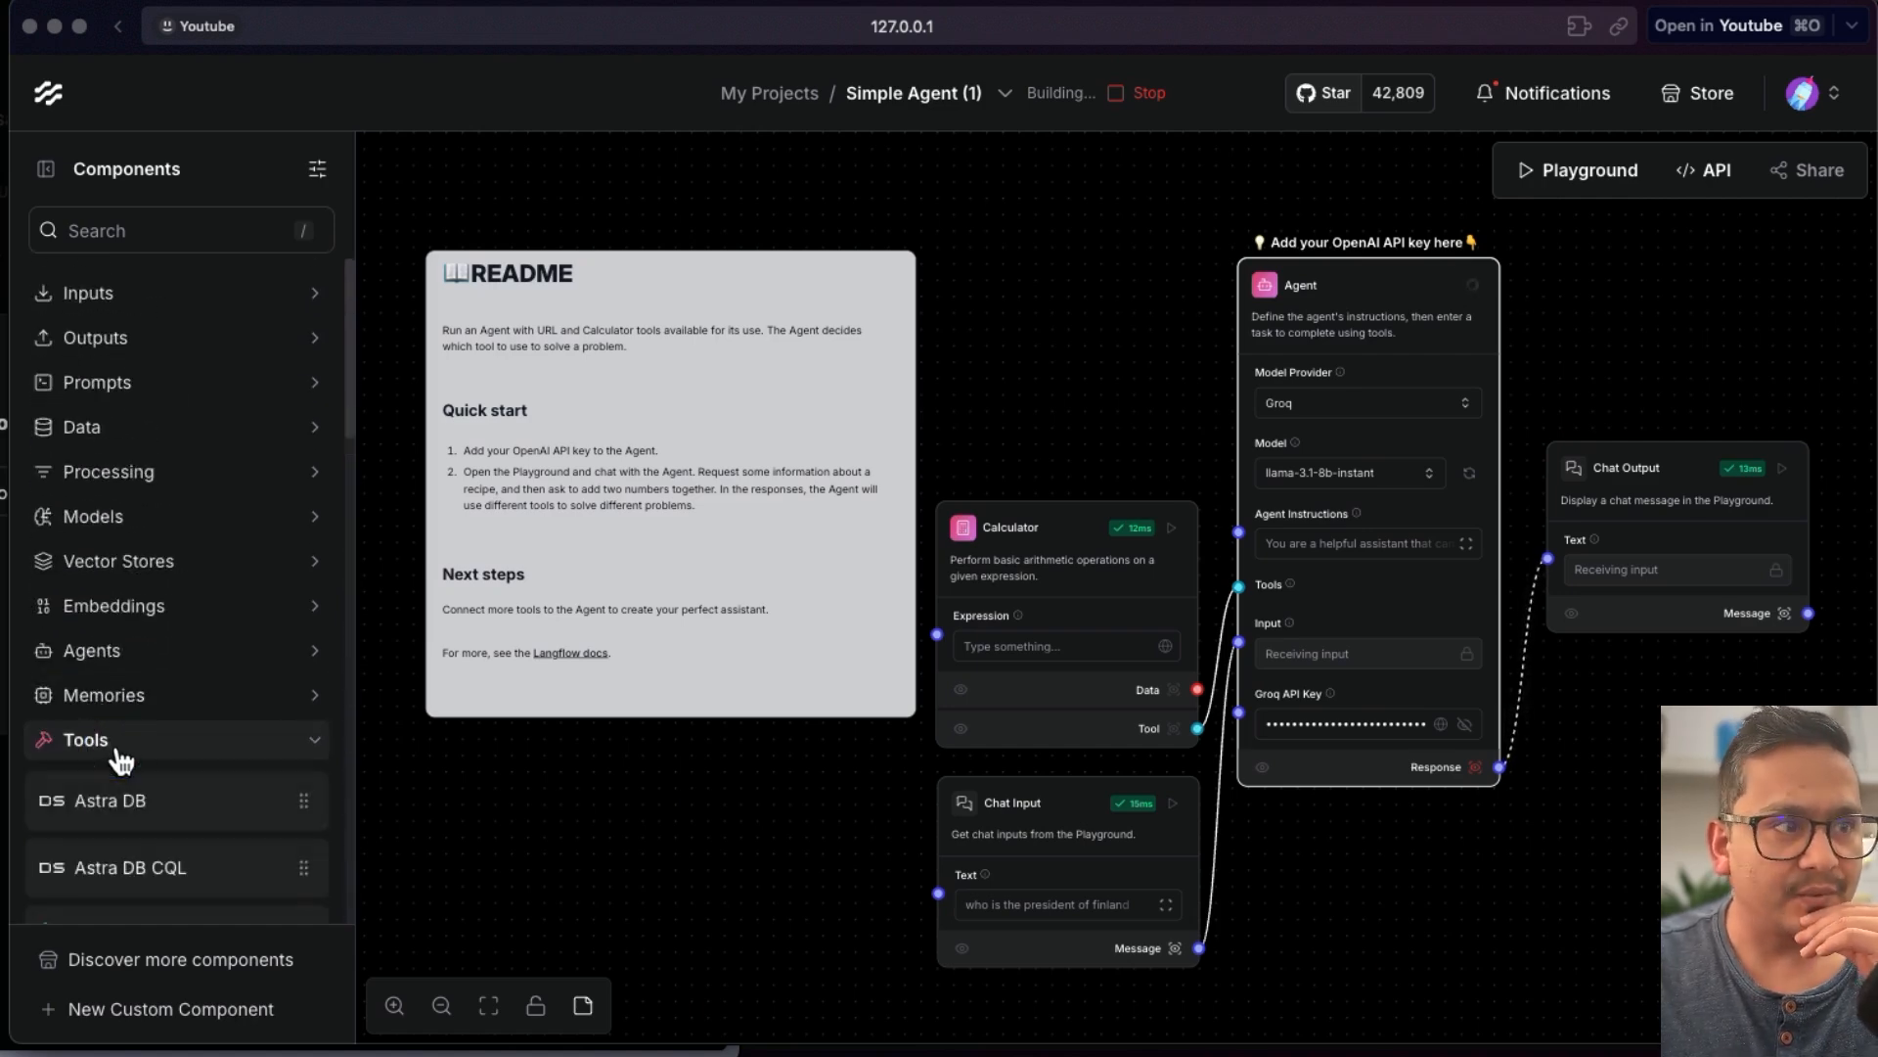
scroll(118, 756, "down", 15)
scroll(121, 754, "down", 2)
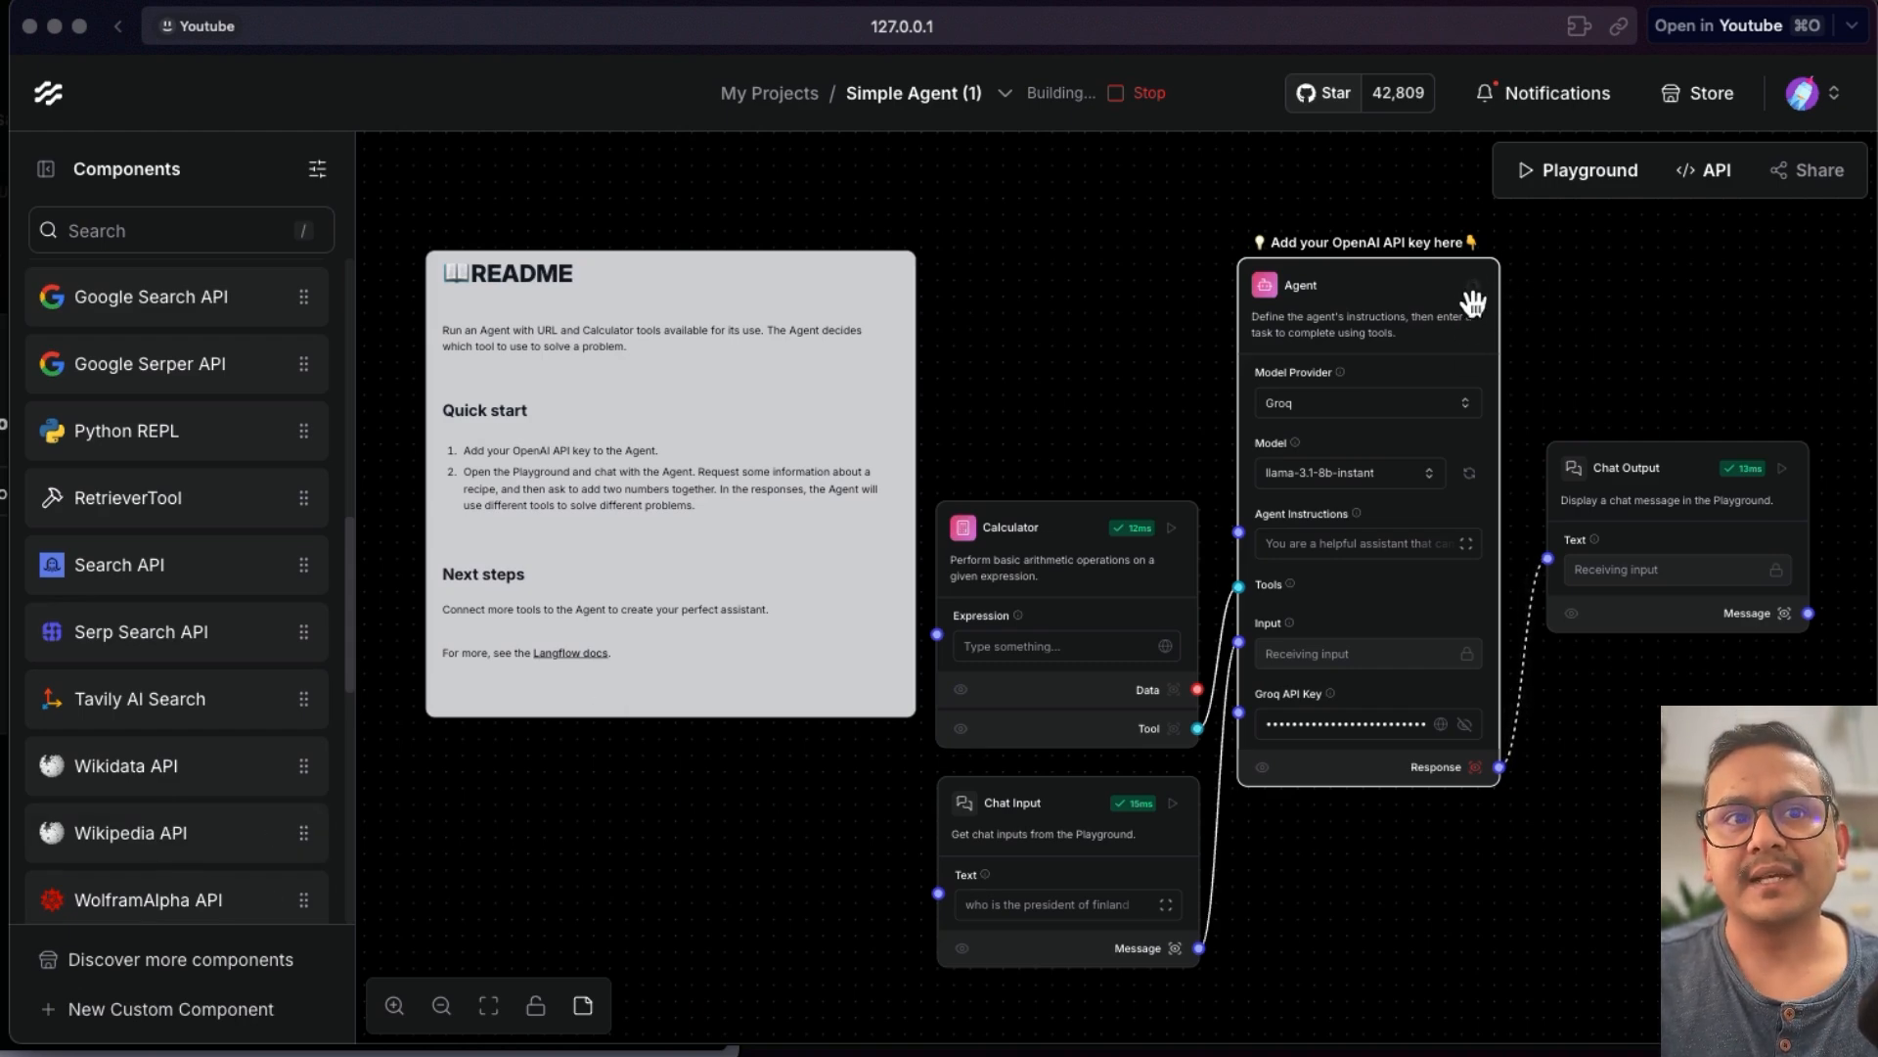
left_click(1335, 723)
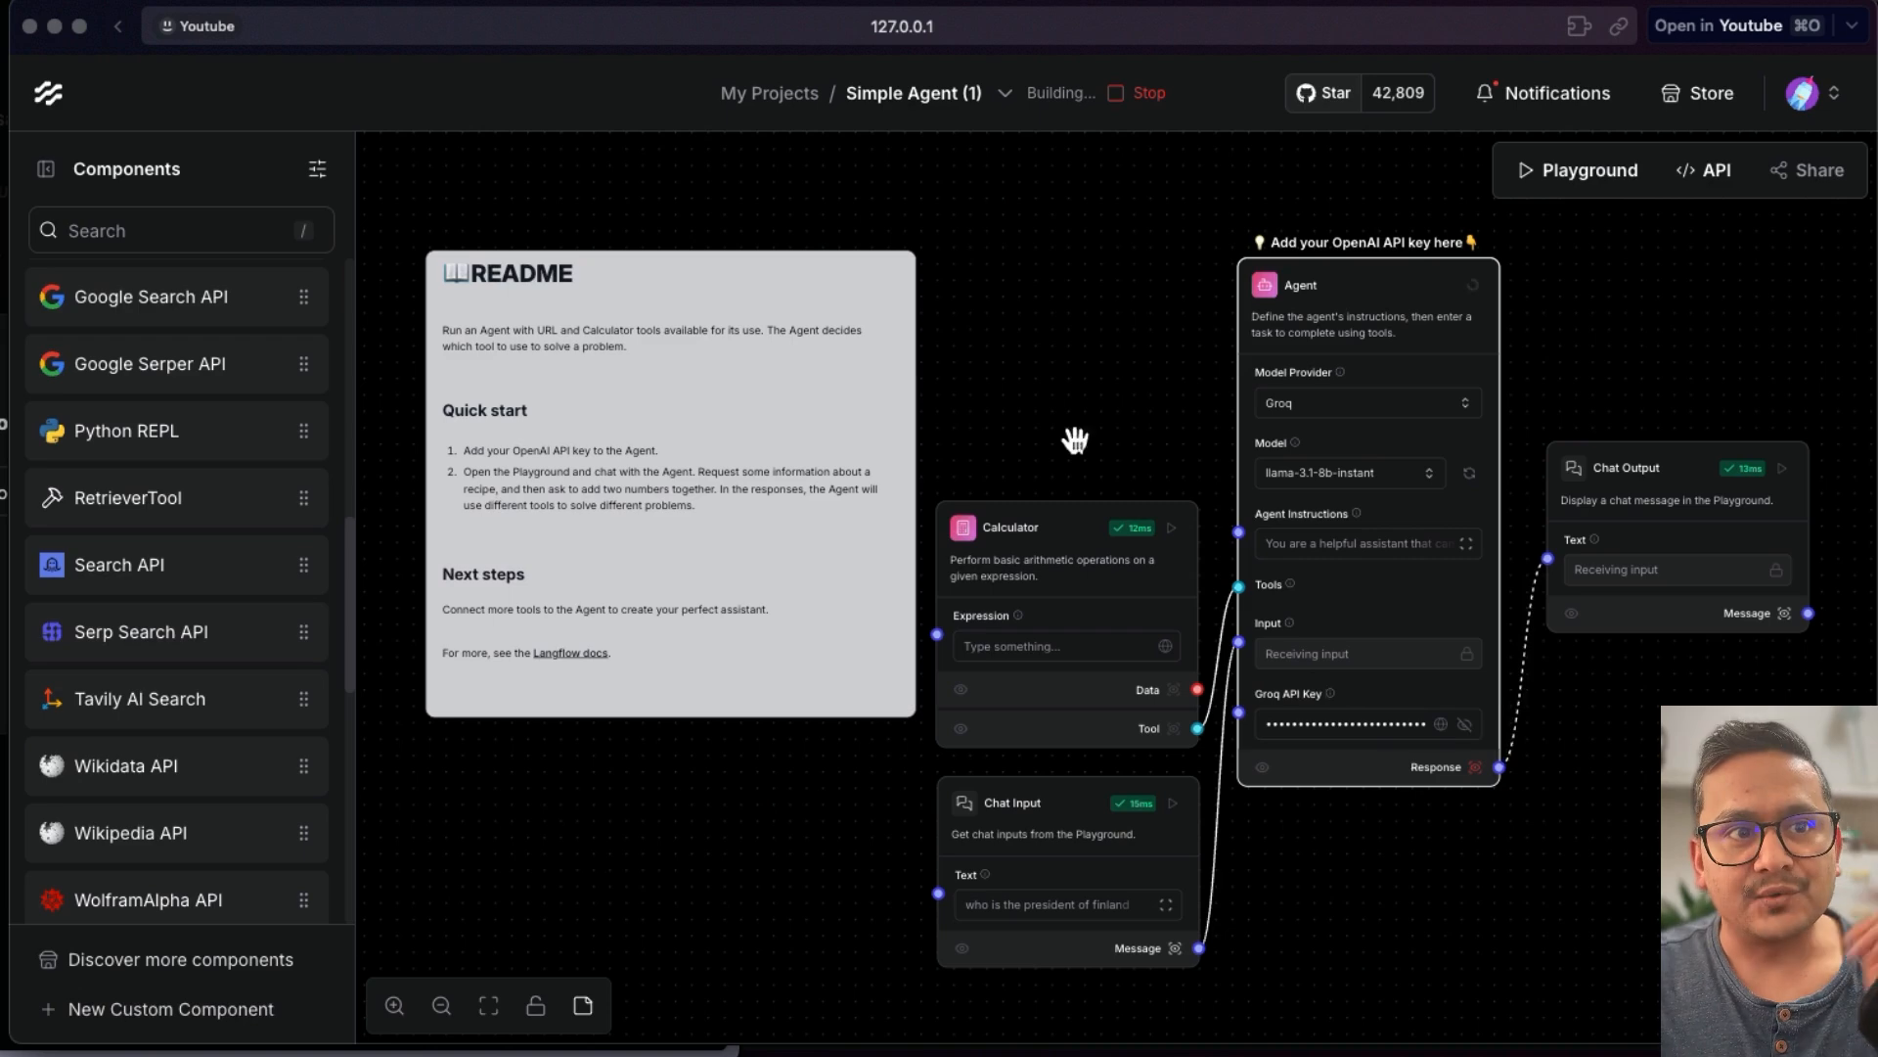
left_click(1114, 423)
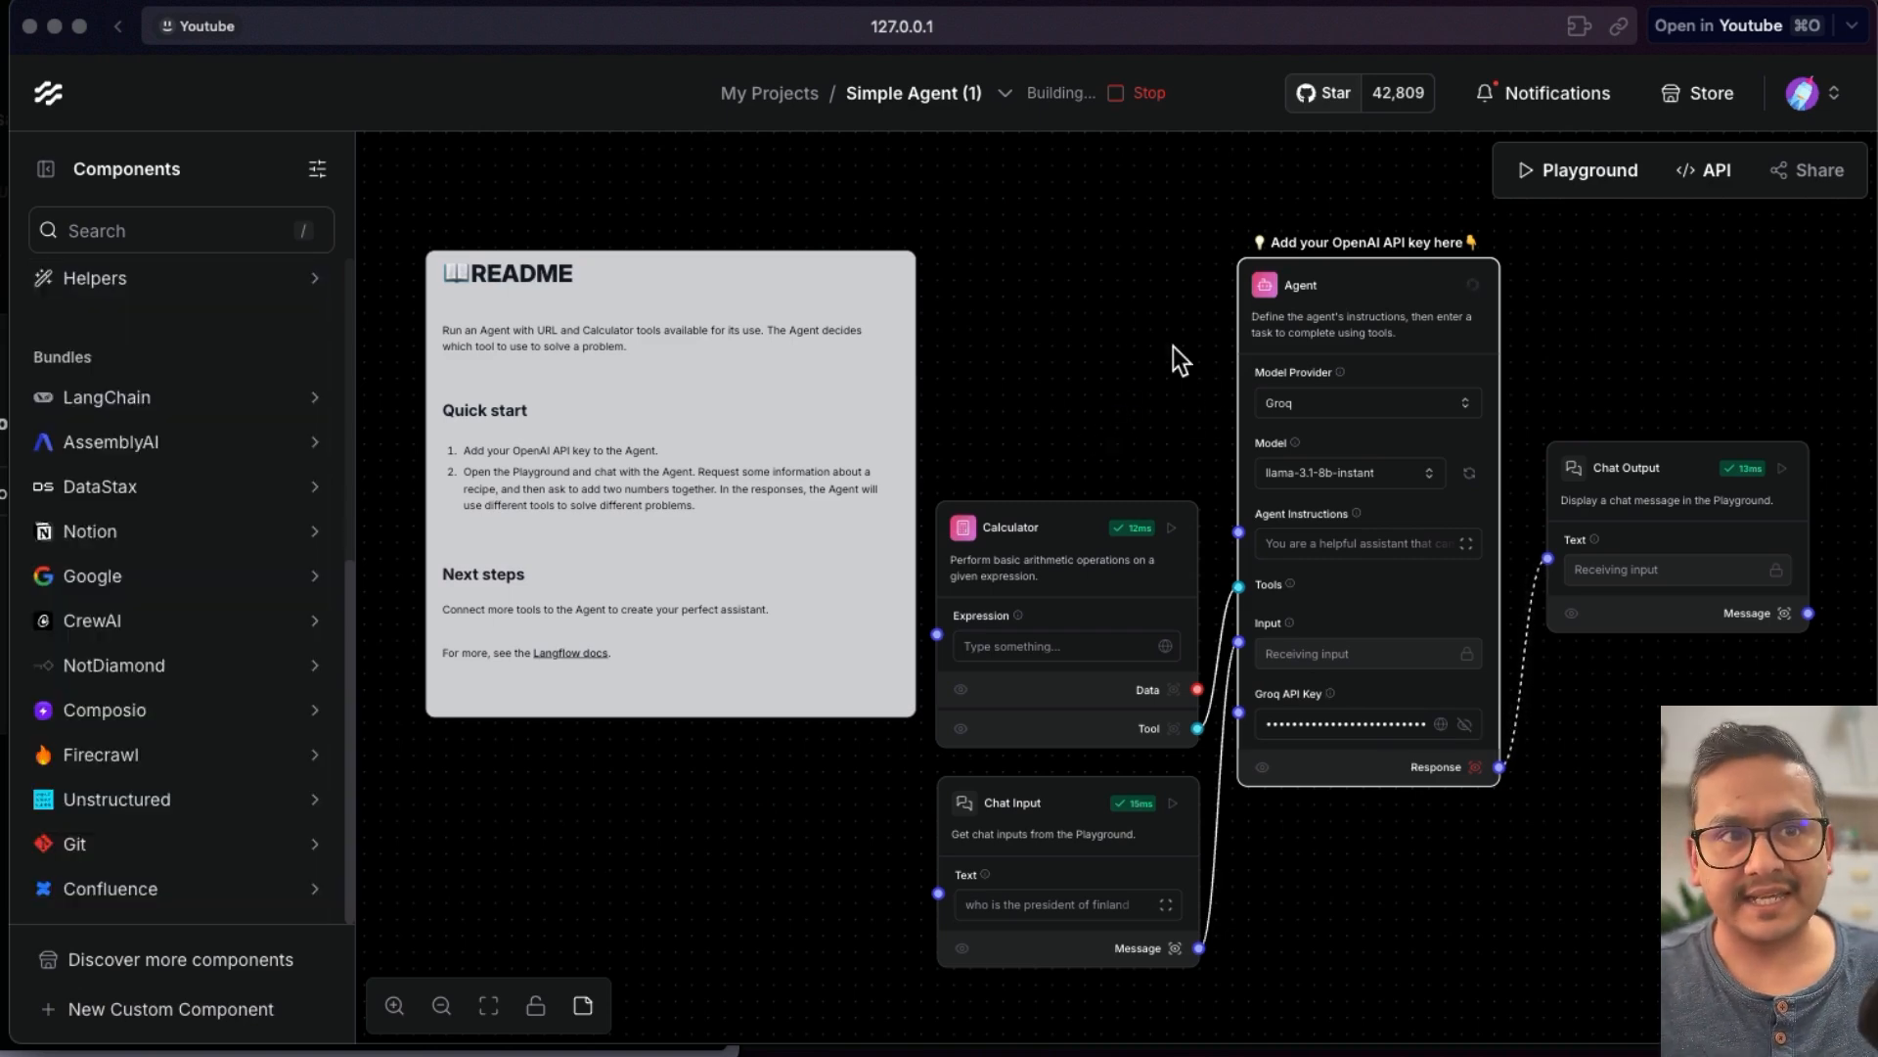
- Stop the running build, rerun the Chat Output component, and stop the build again
left_click(1140, 94)
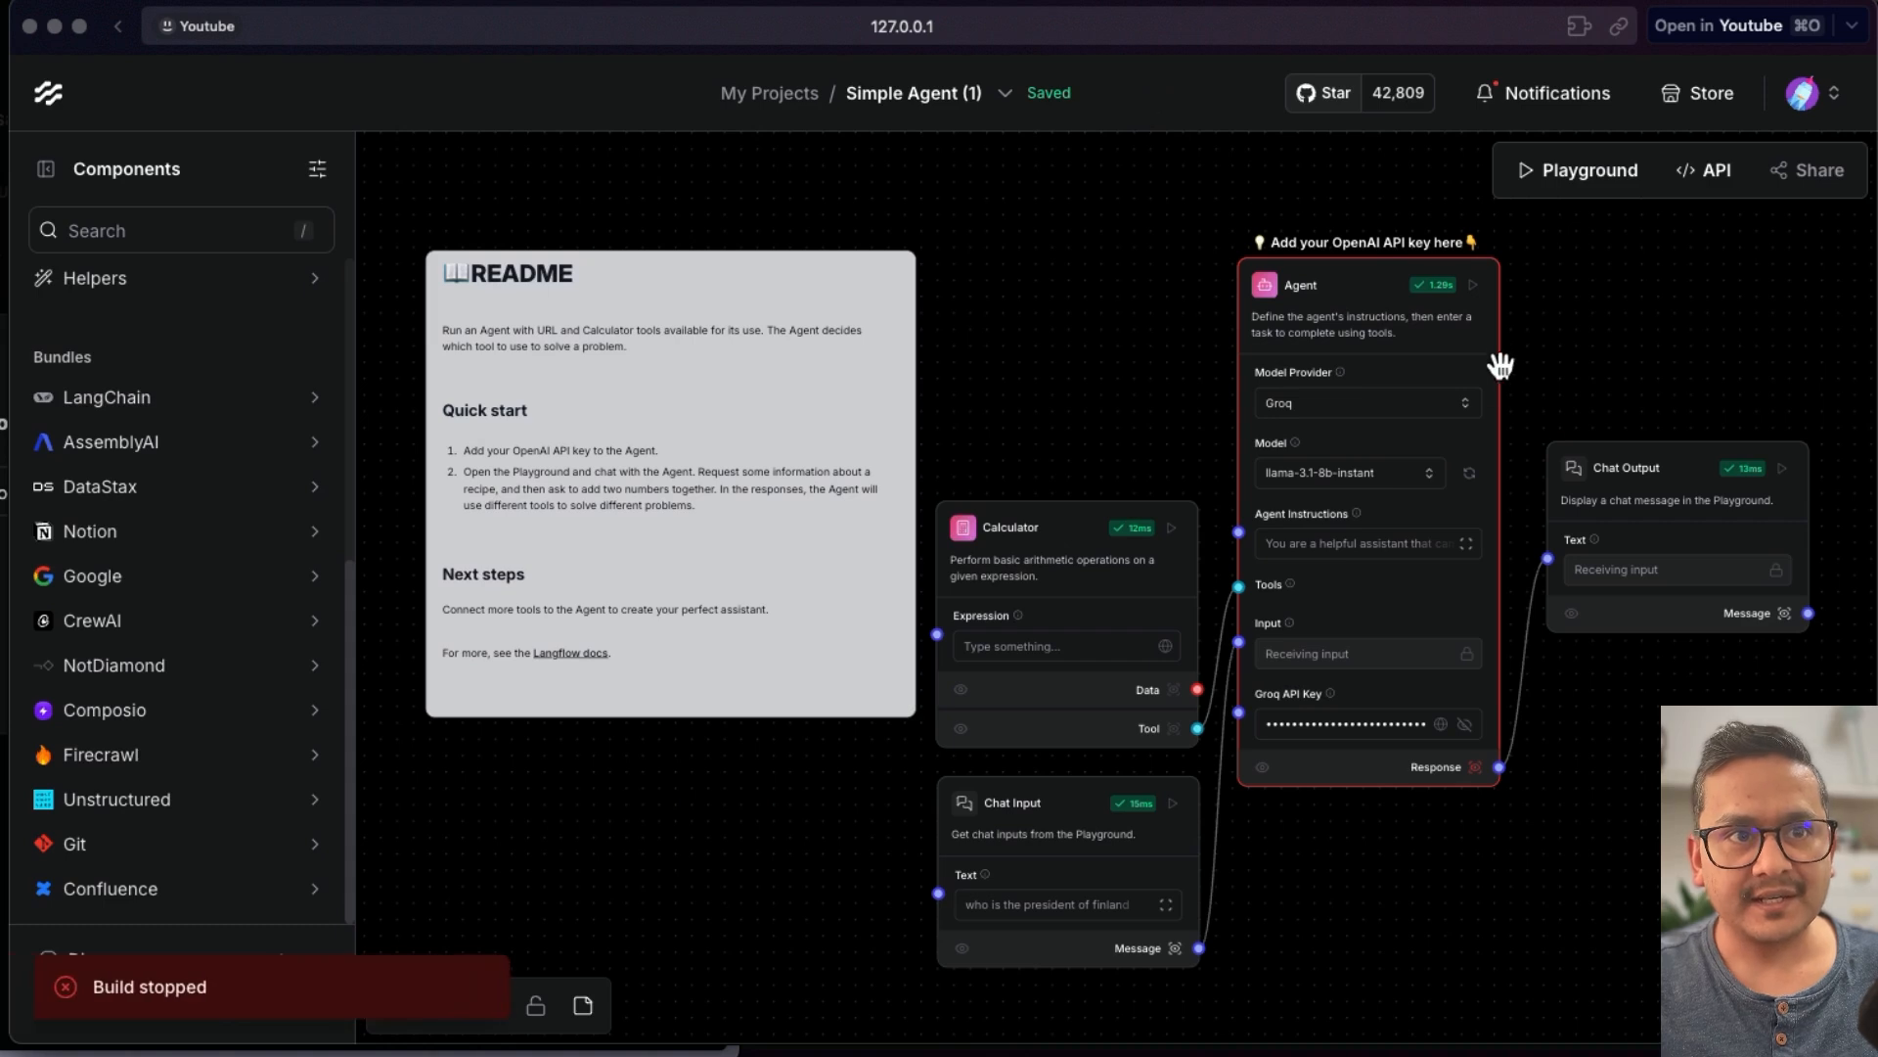
left_click(1784, 472)
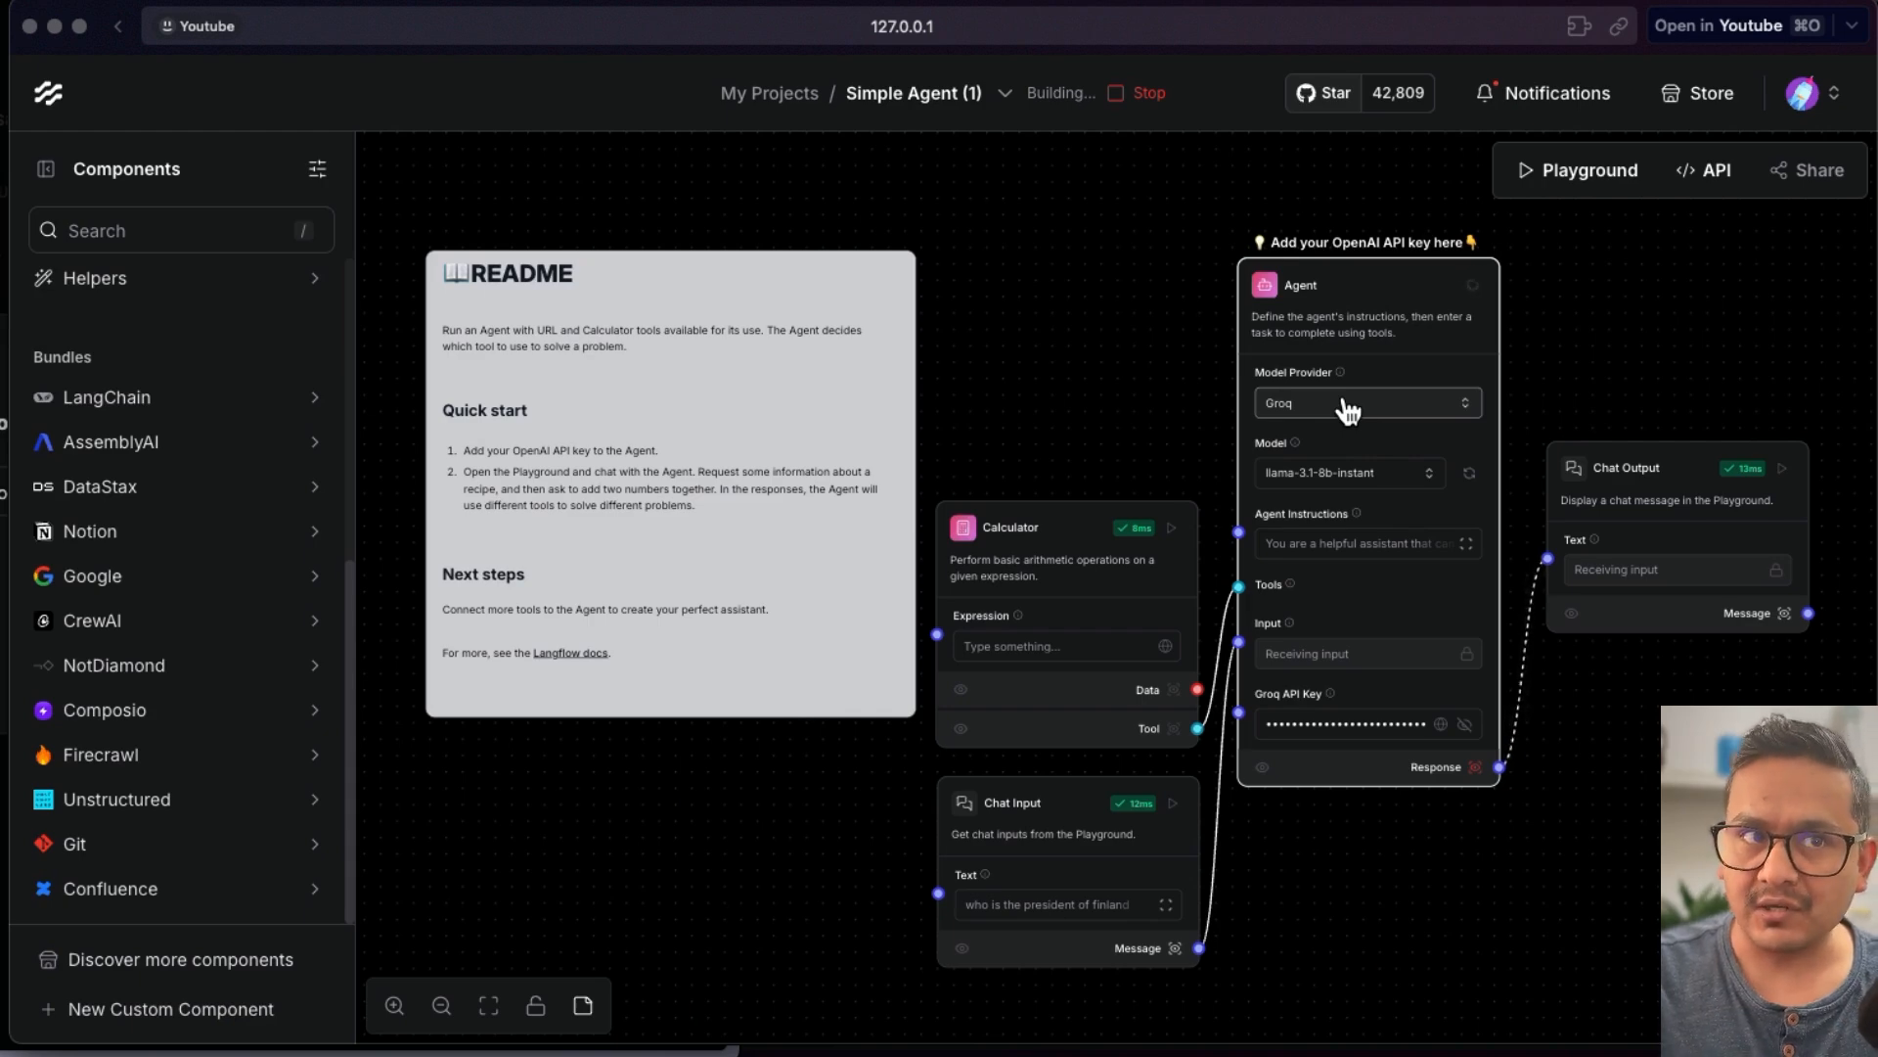
left_click(1153, 82)
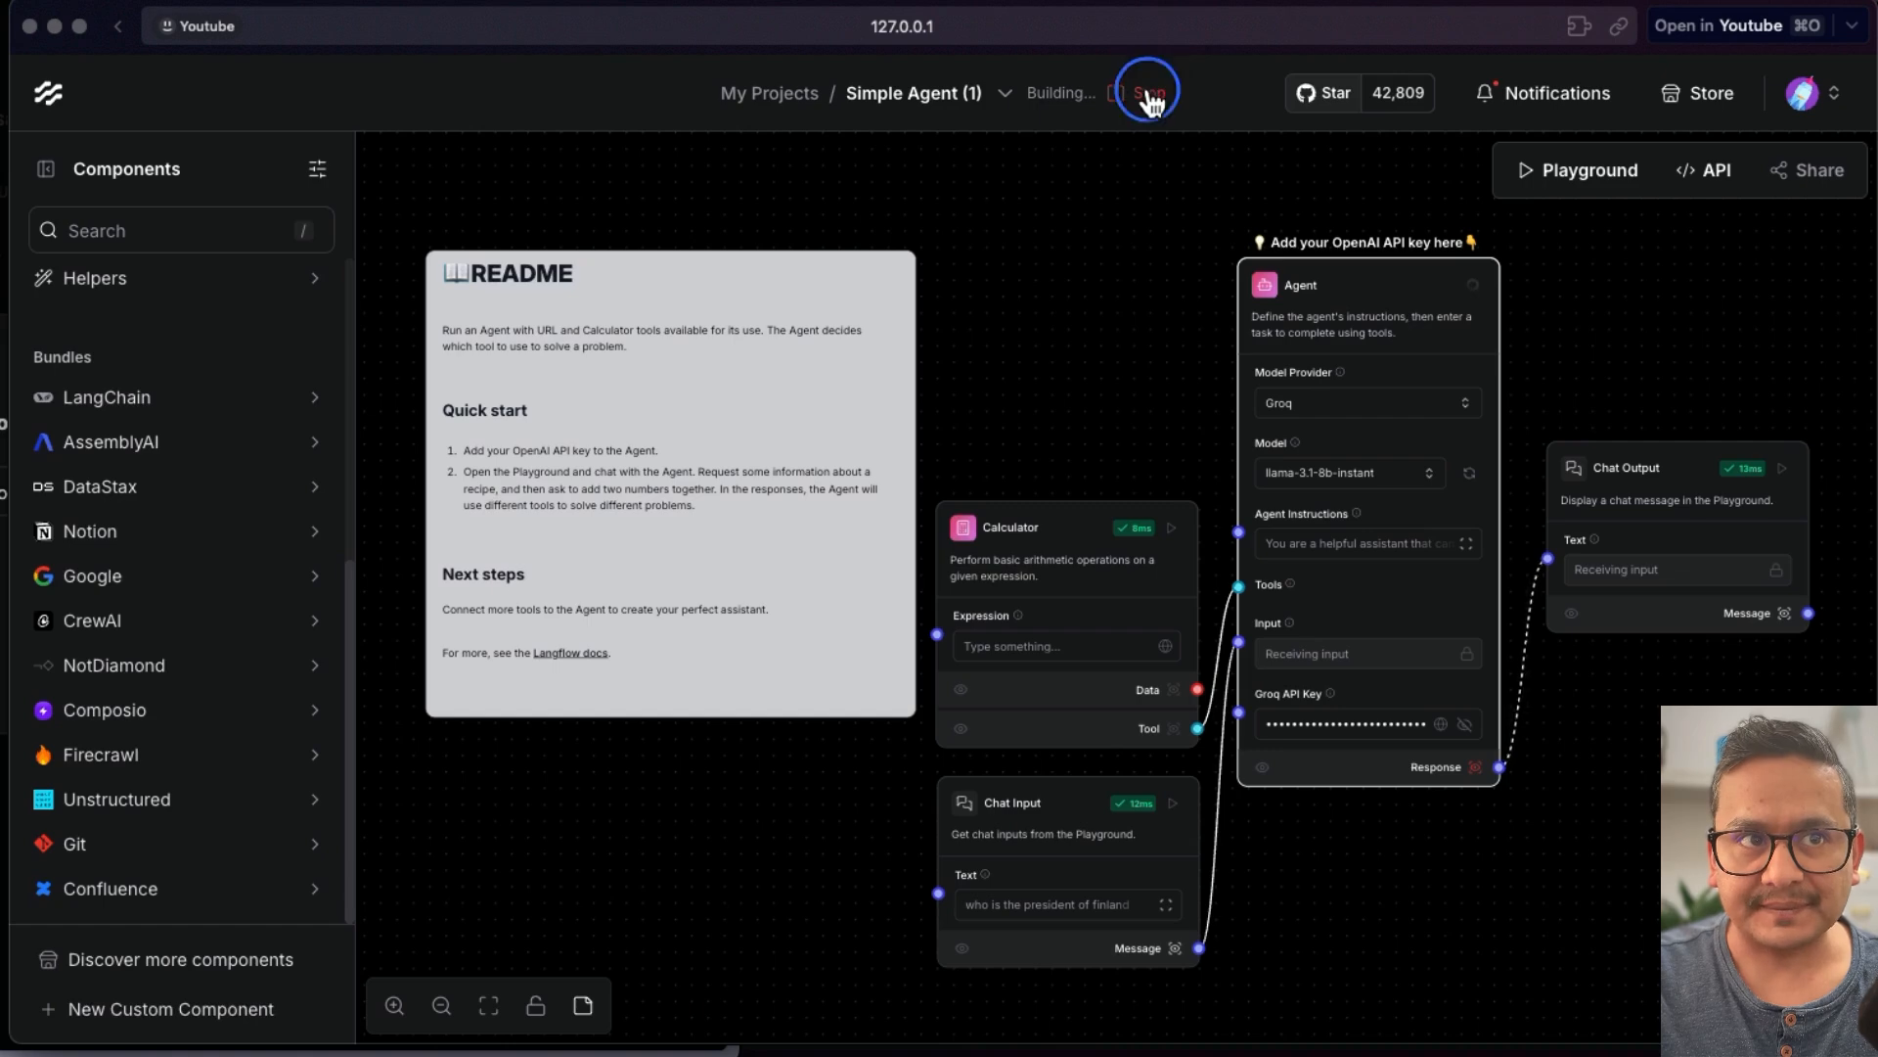
- Switch the Agent's model provider to OpenAI and choose gpt-4o-mini as the model name
left_click(1336, 403)
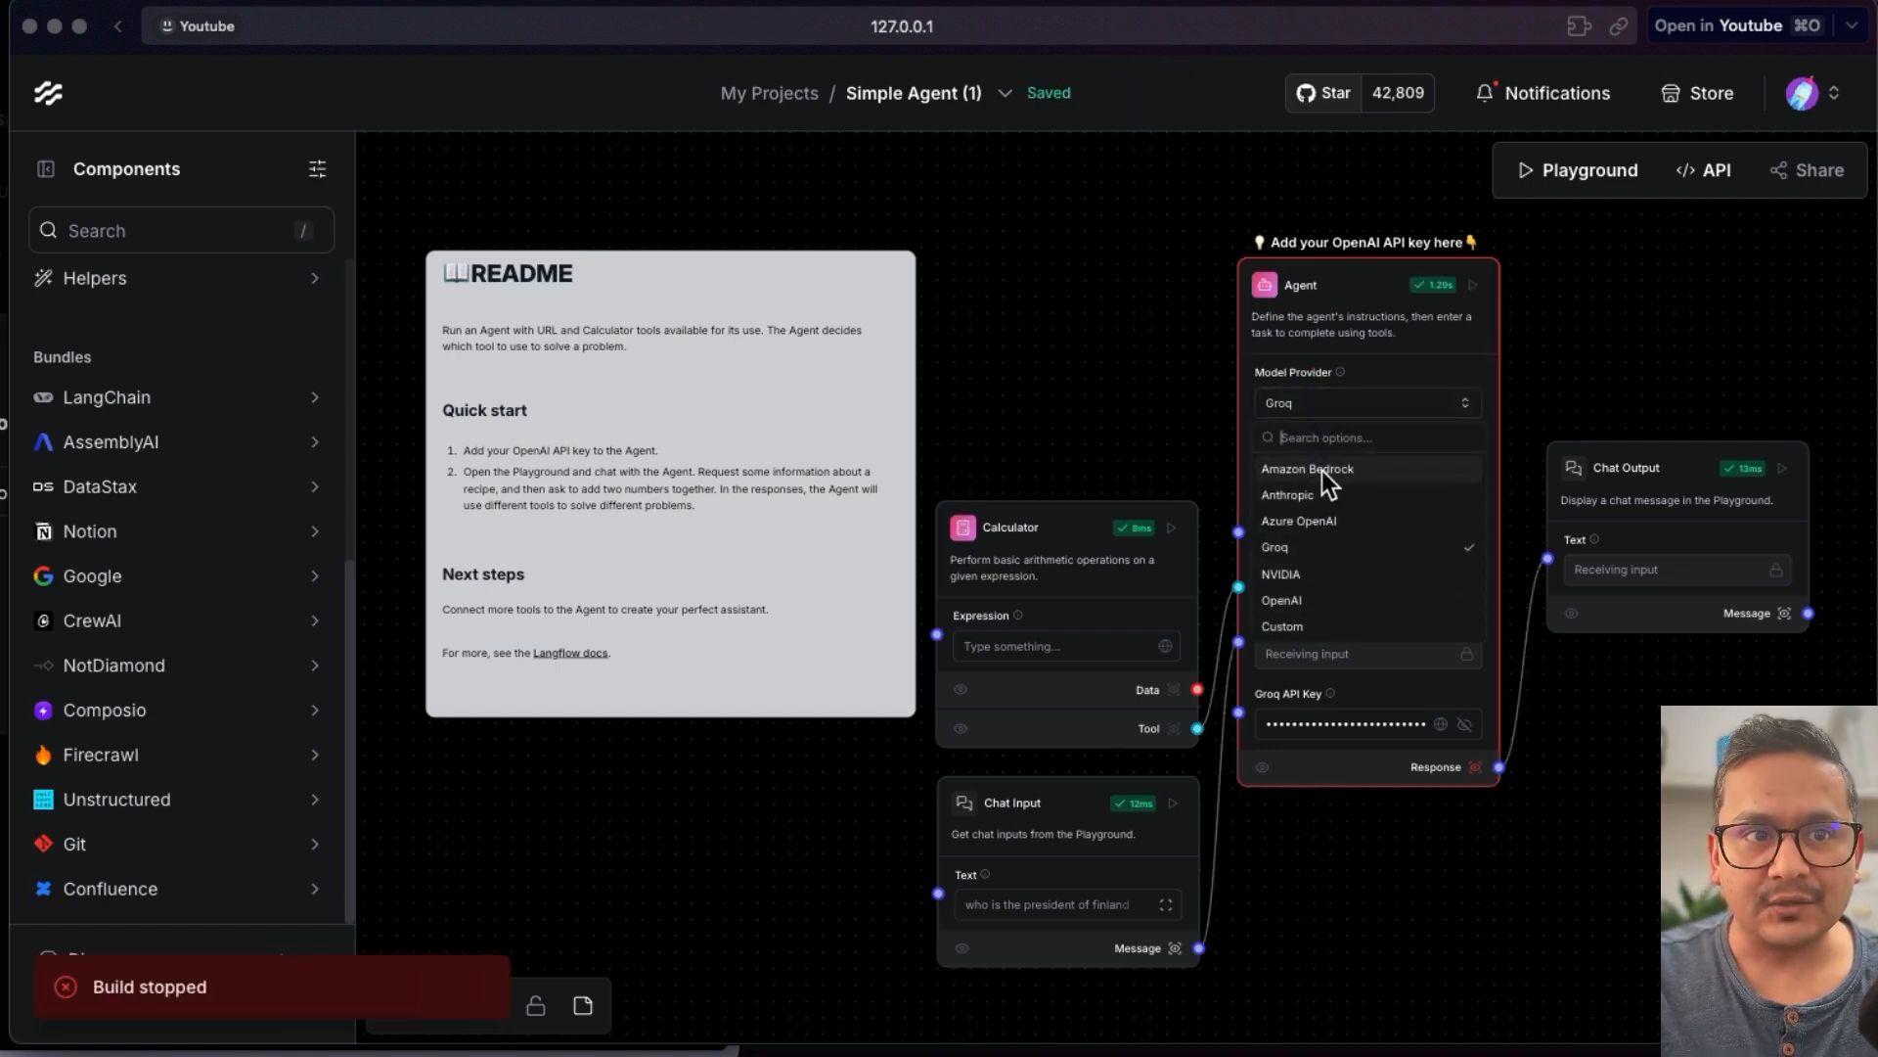
left_click(1311, 598)
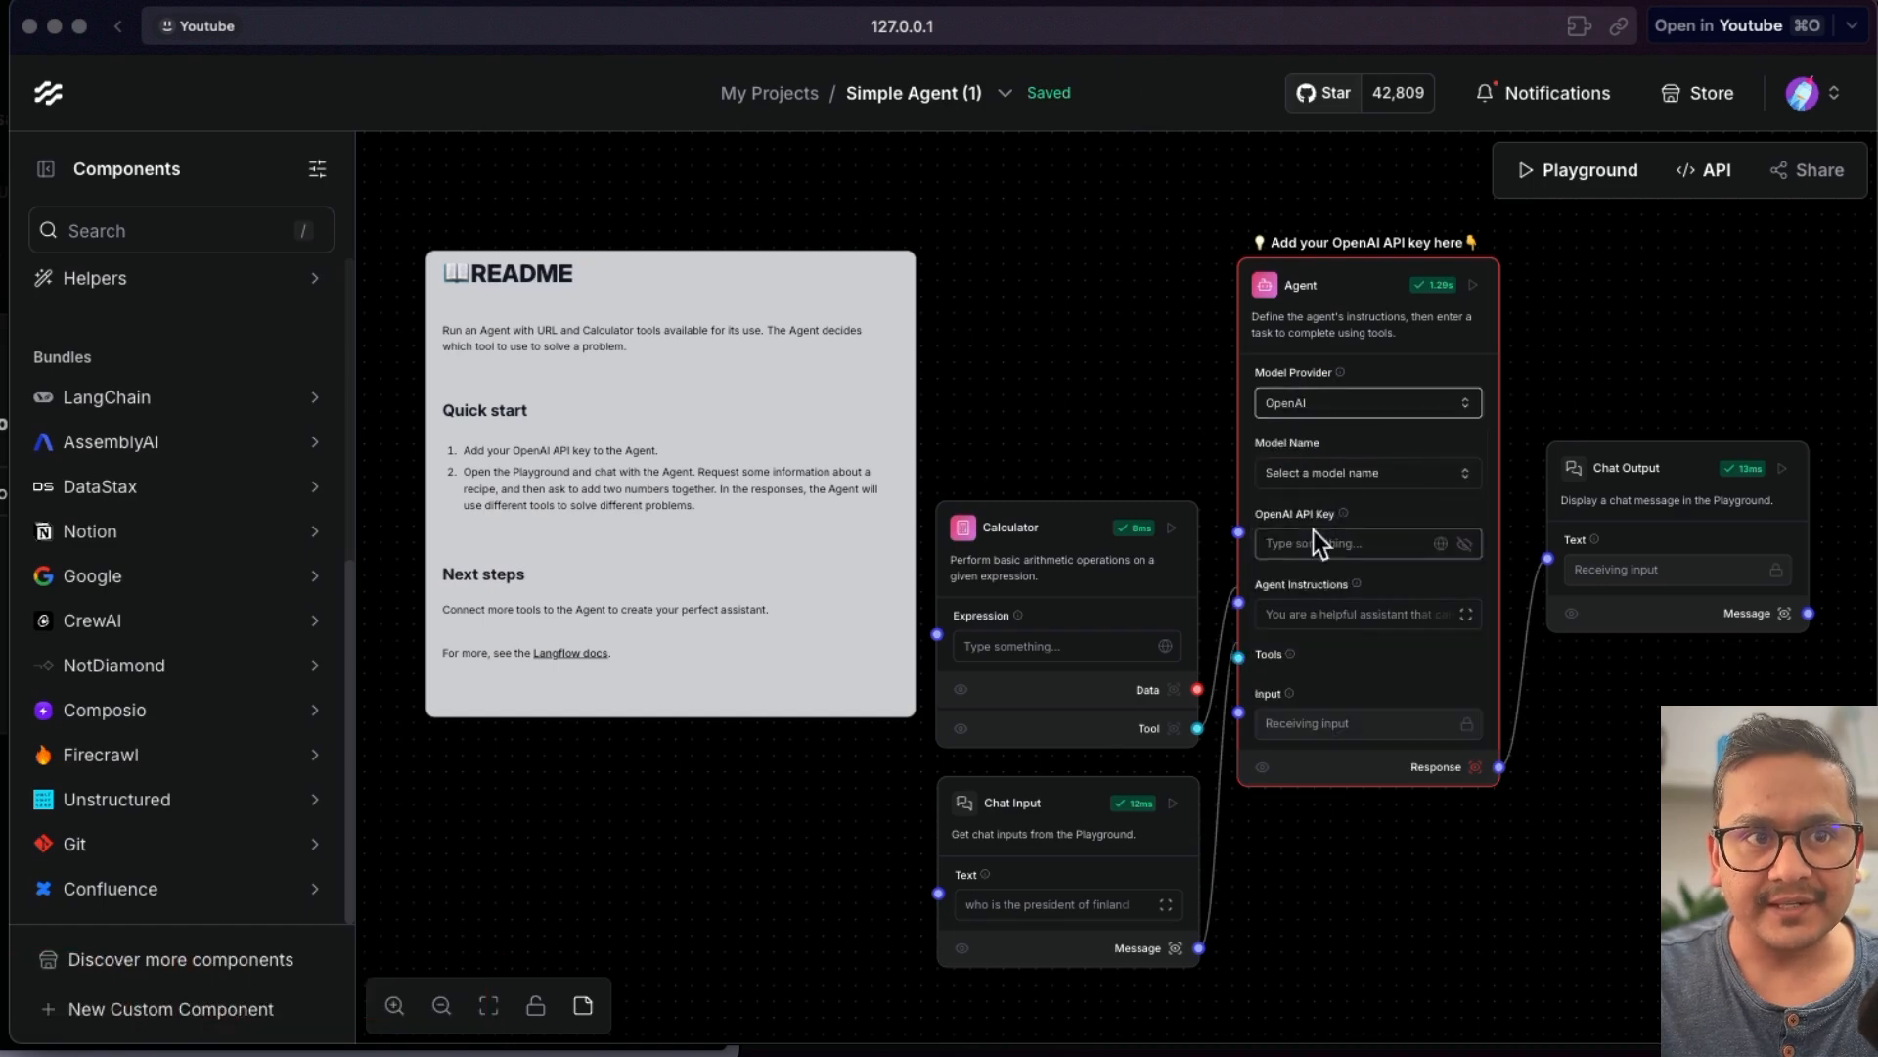
left_click(1338, 475)
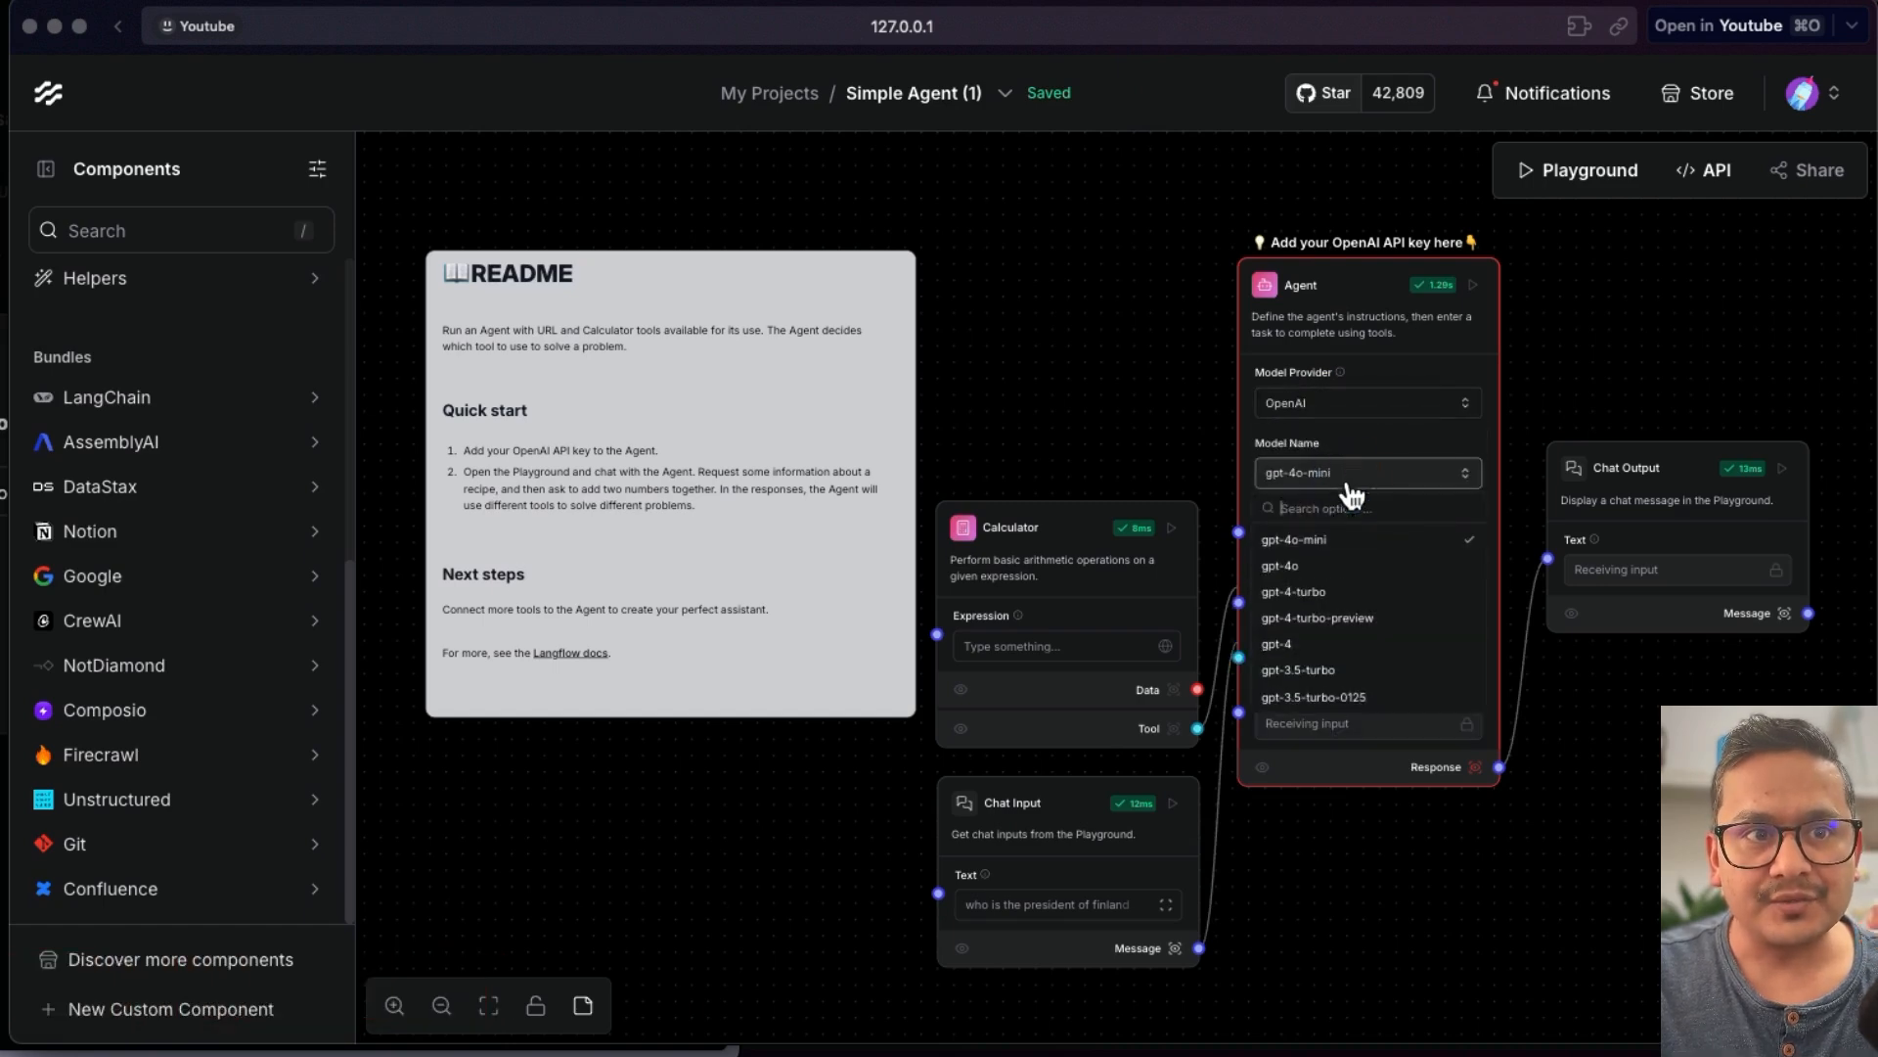
left_click(1313, 538)
- Copy the OpenAI secret key from the OpenAI dashboard and paste it into the Agent's OpenAI API Key field
left_click(1374, 540)
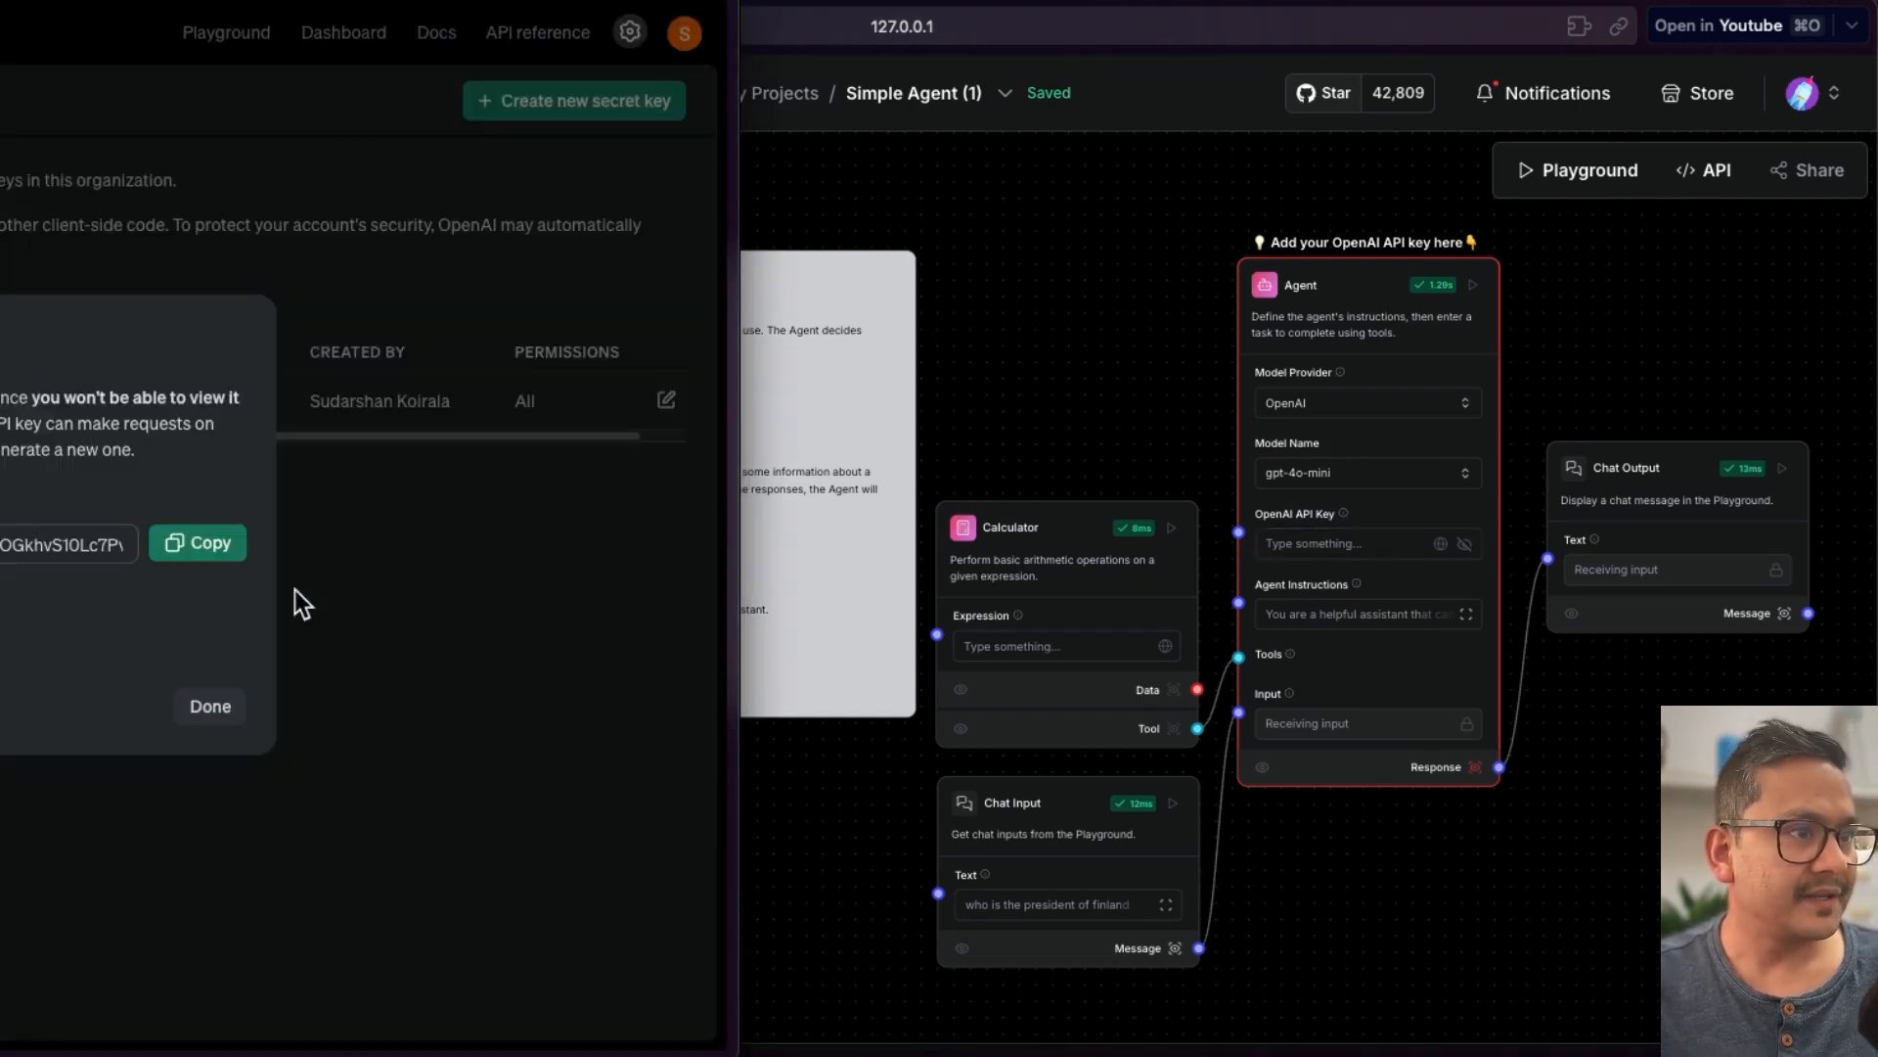
left_click(200, 544)
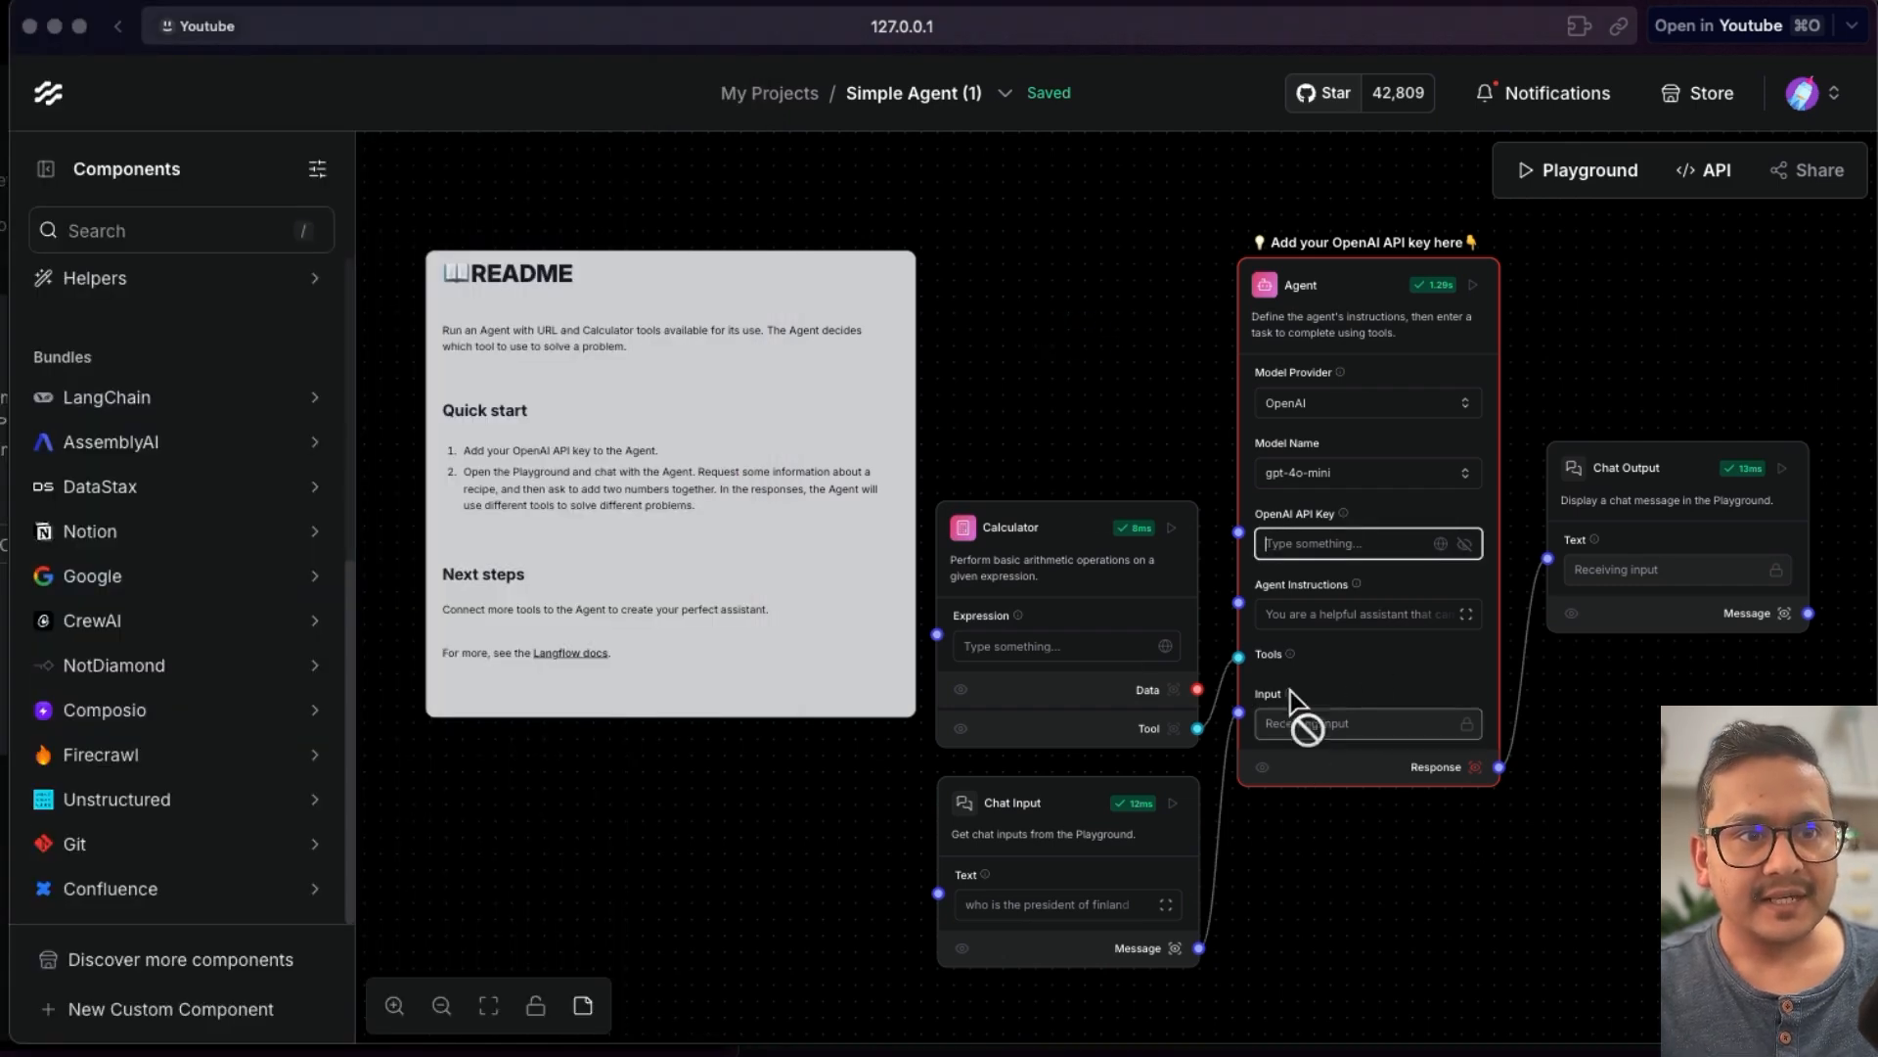
key("super+v")
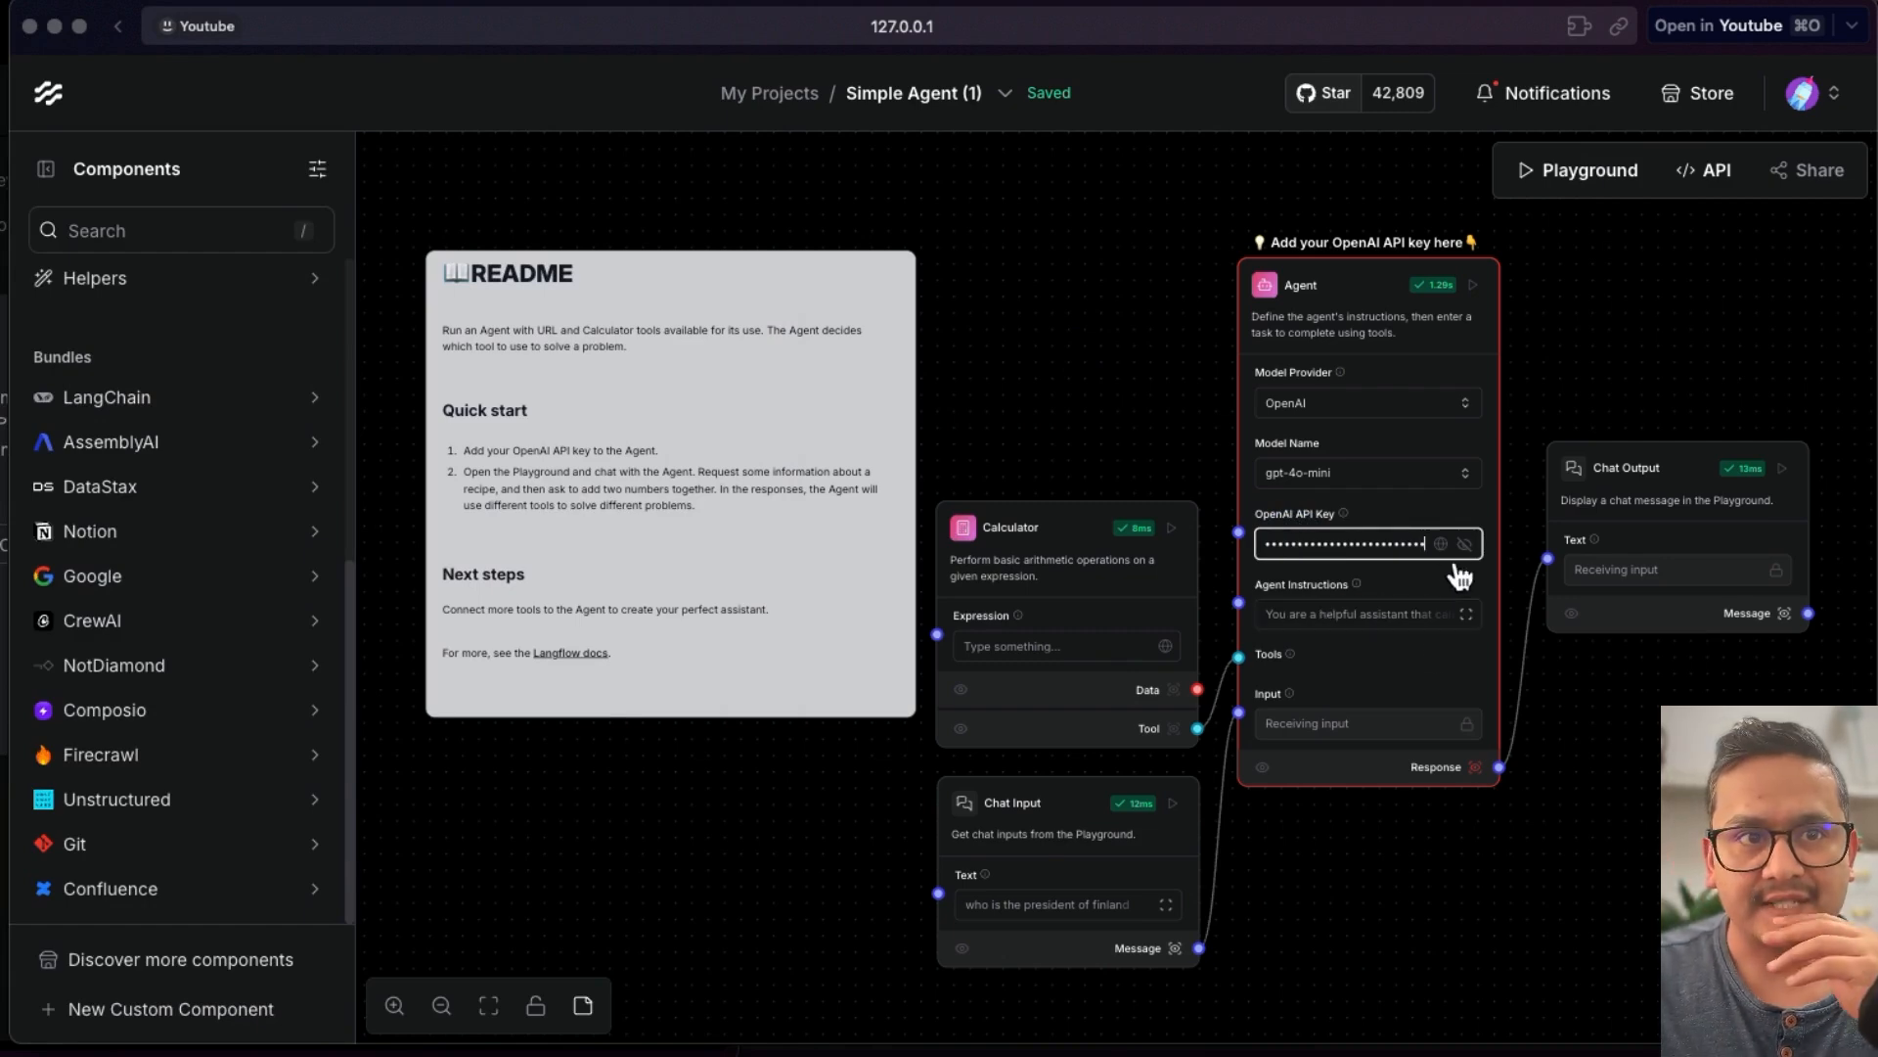
- Run the Chat Output component and browse the Tools category list
left_click(1786, 473)
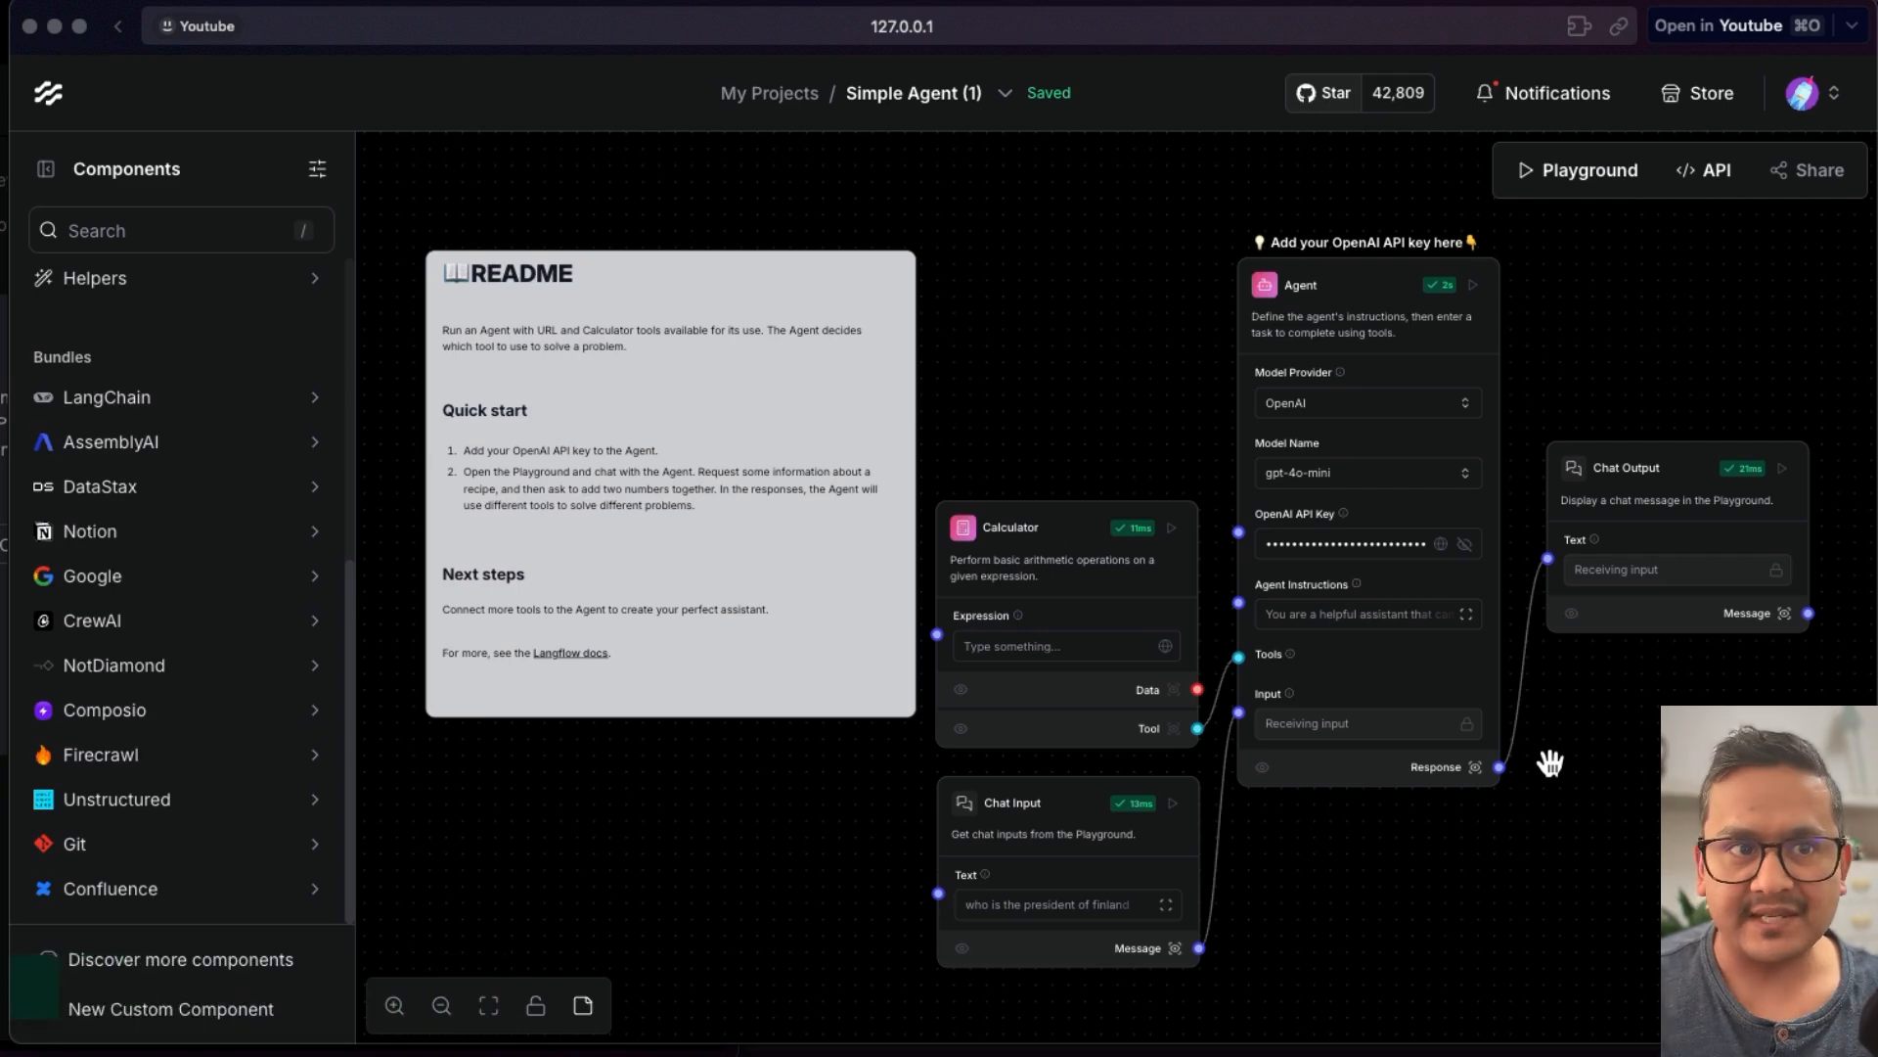
scroll(134, 744, "up", 5)
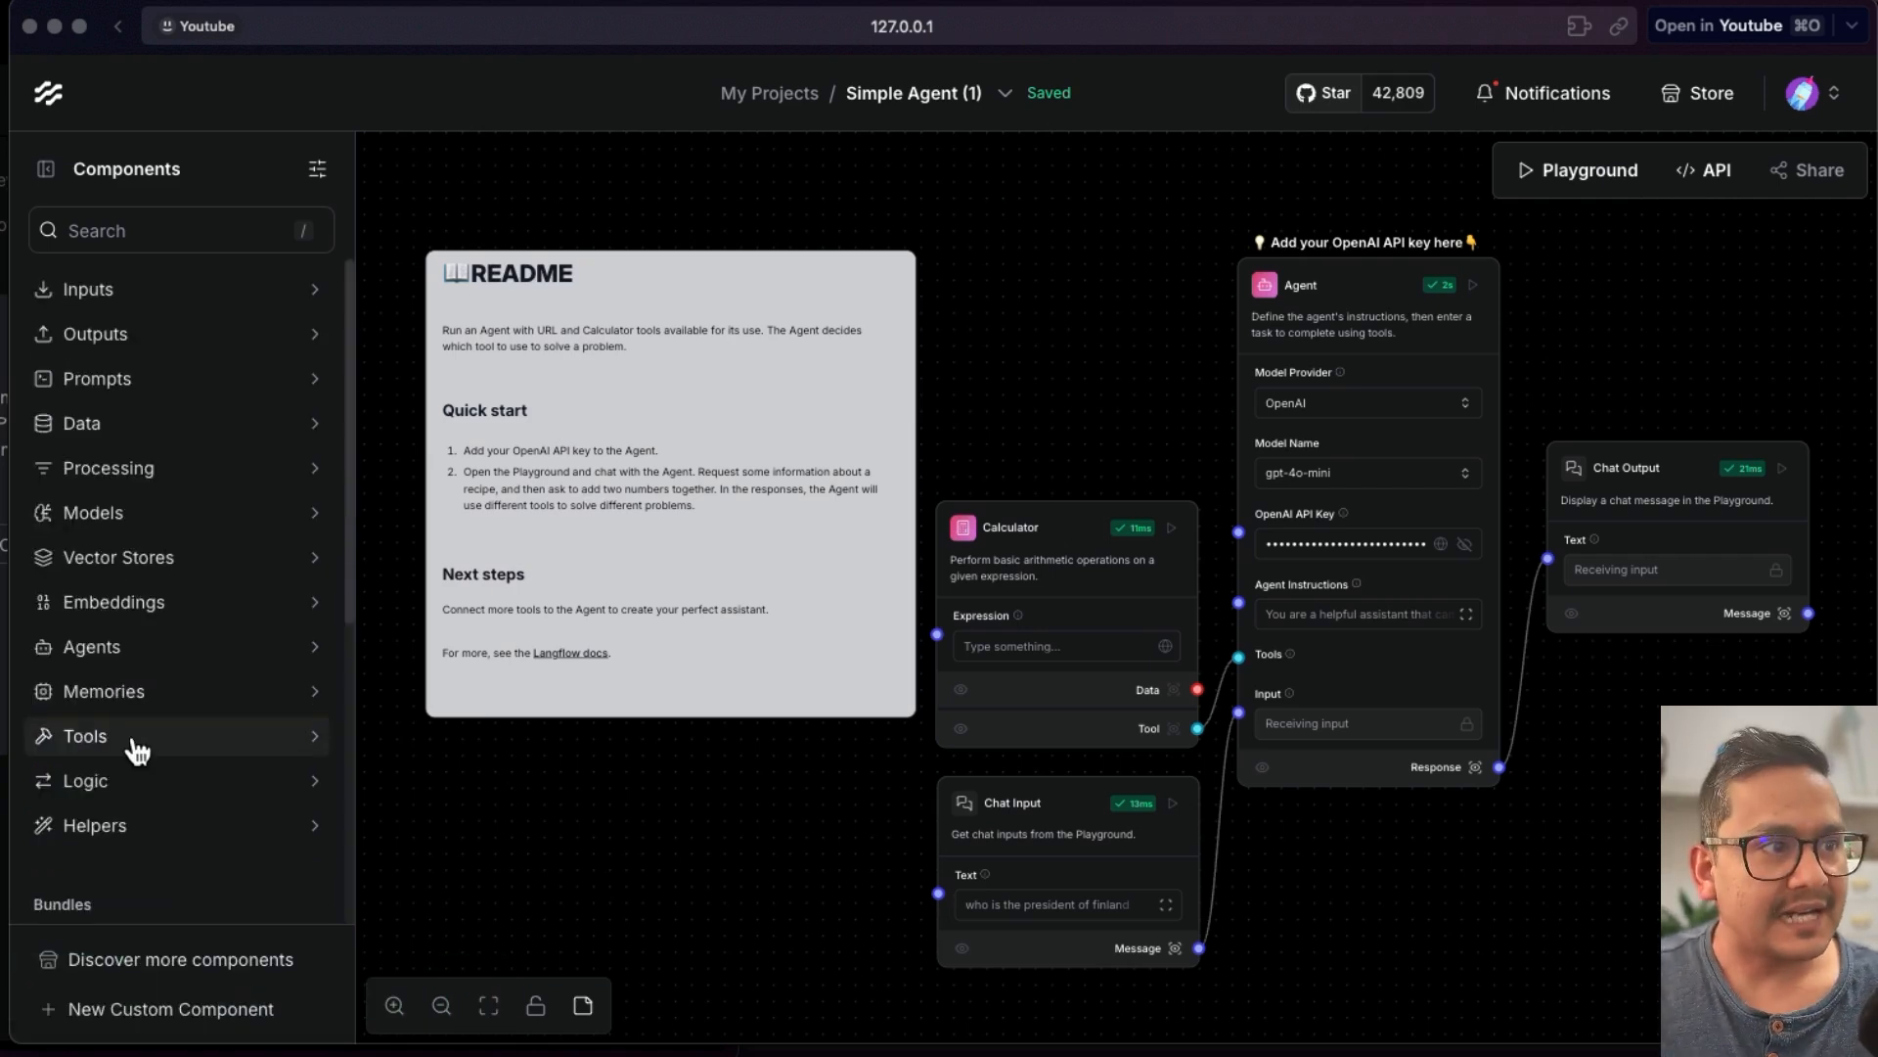
left_click(127, 735)
scroll(157, 768, "down", 5)
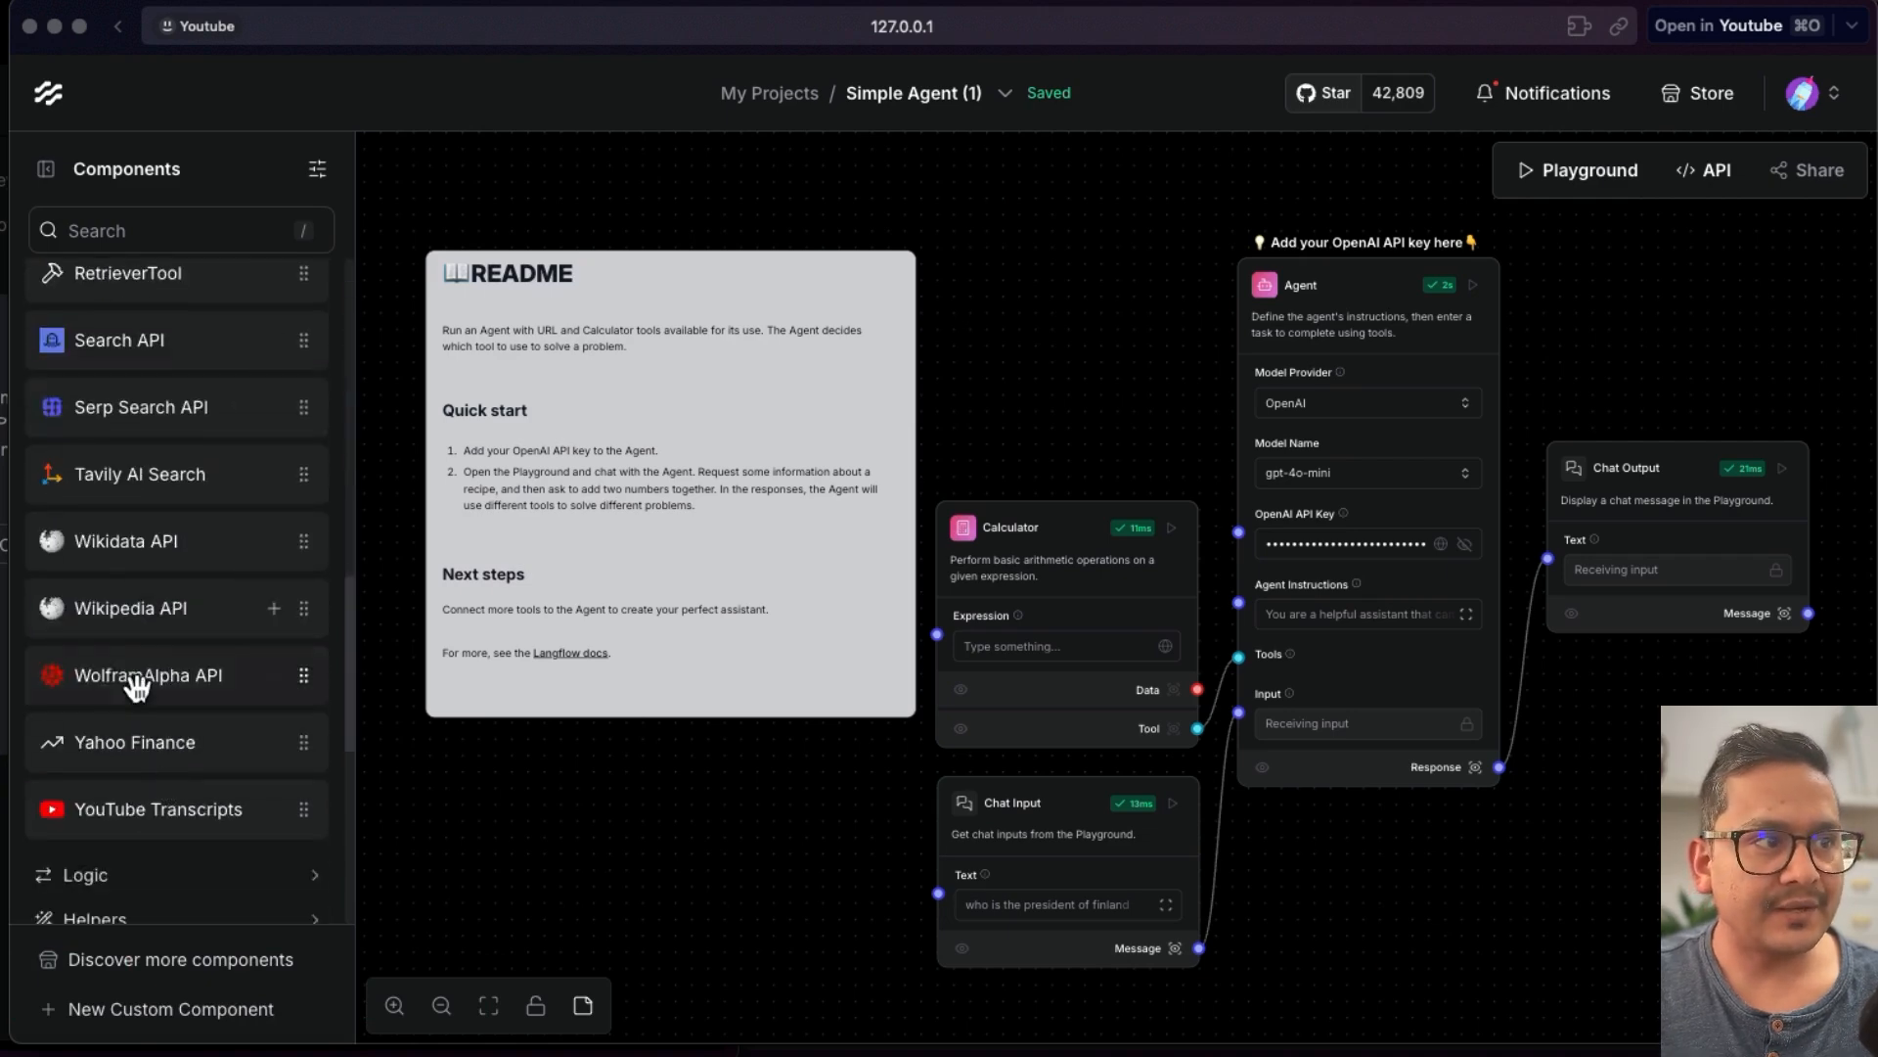
scroll(136, 697, "up", 4)
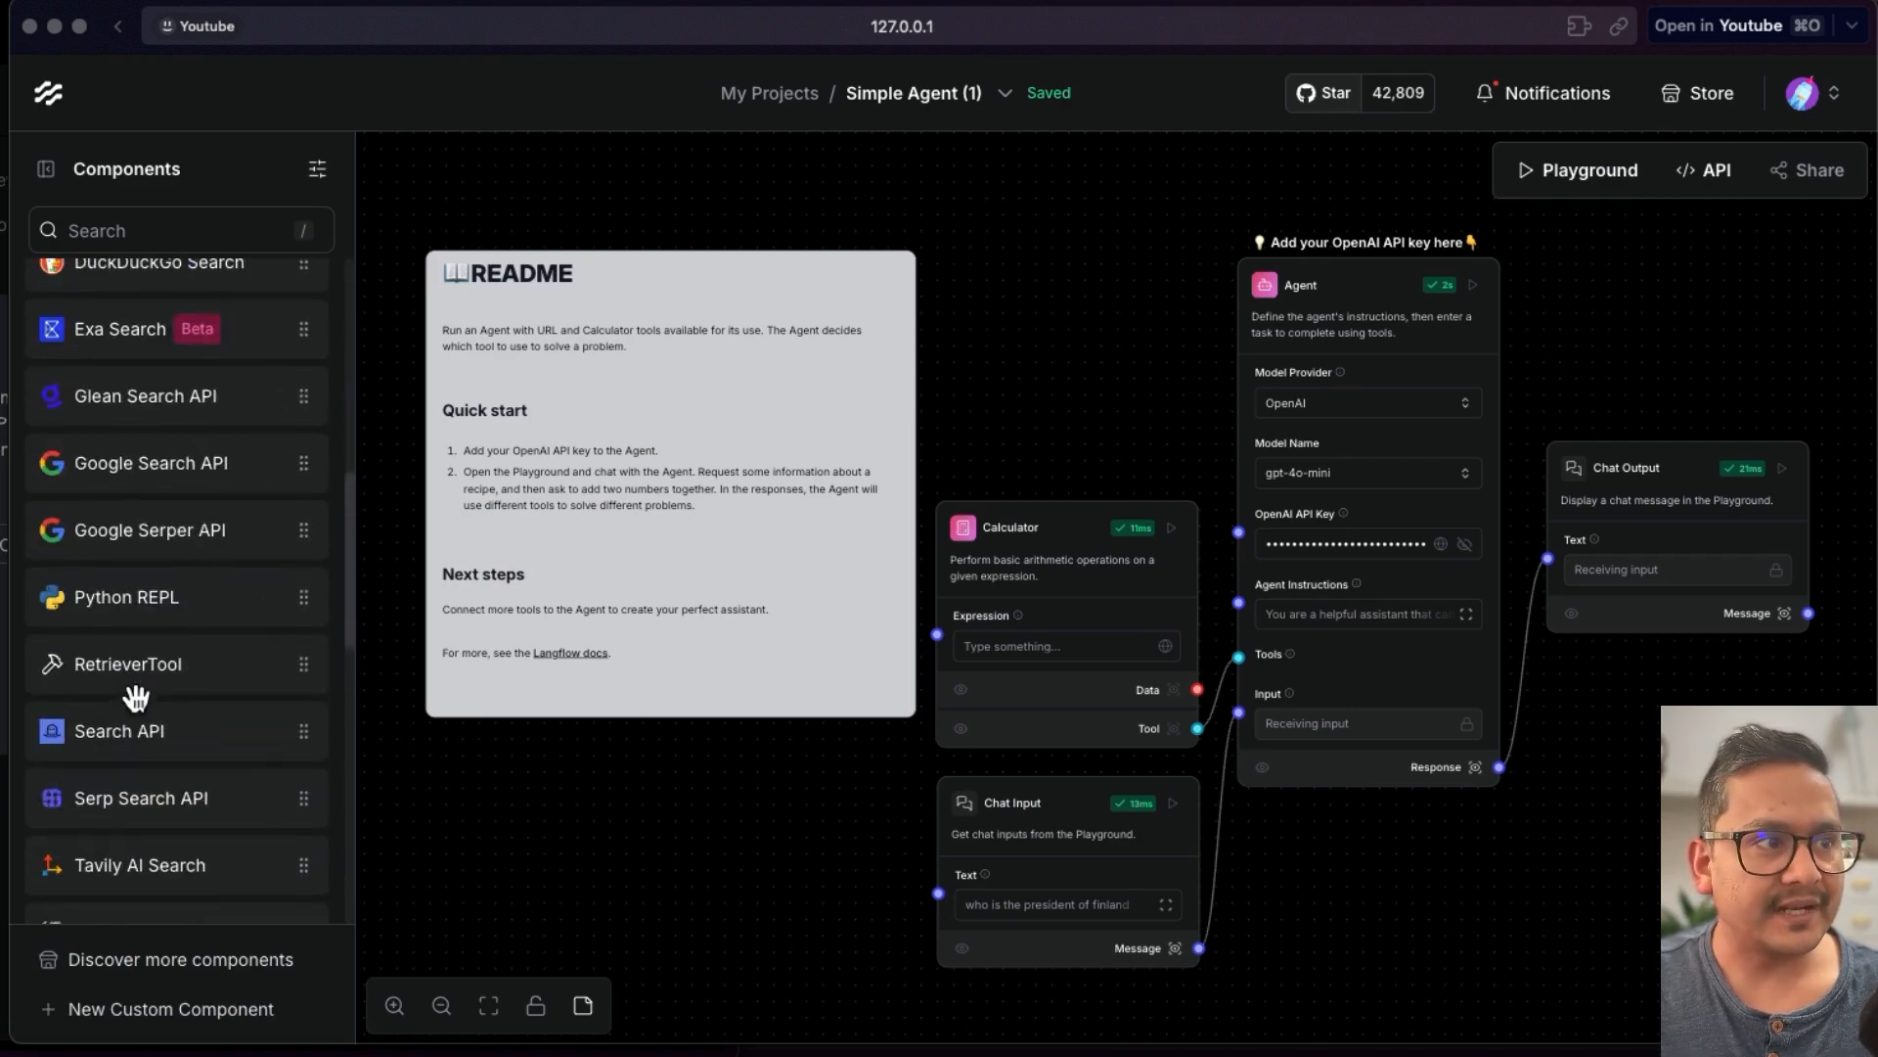
- Open the Playground to review the agent's answer from gpt-4o-mini
left_click(1549, 176)
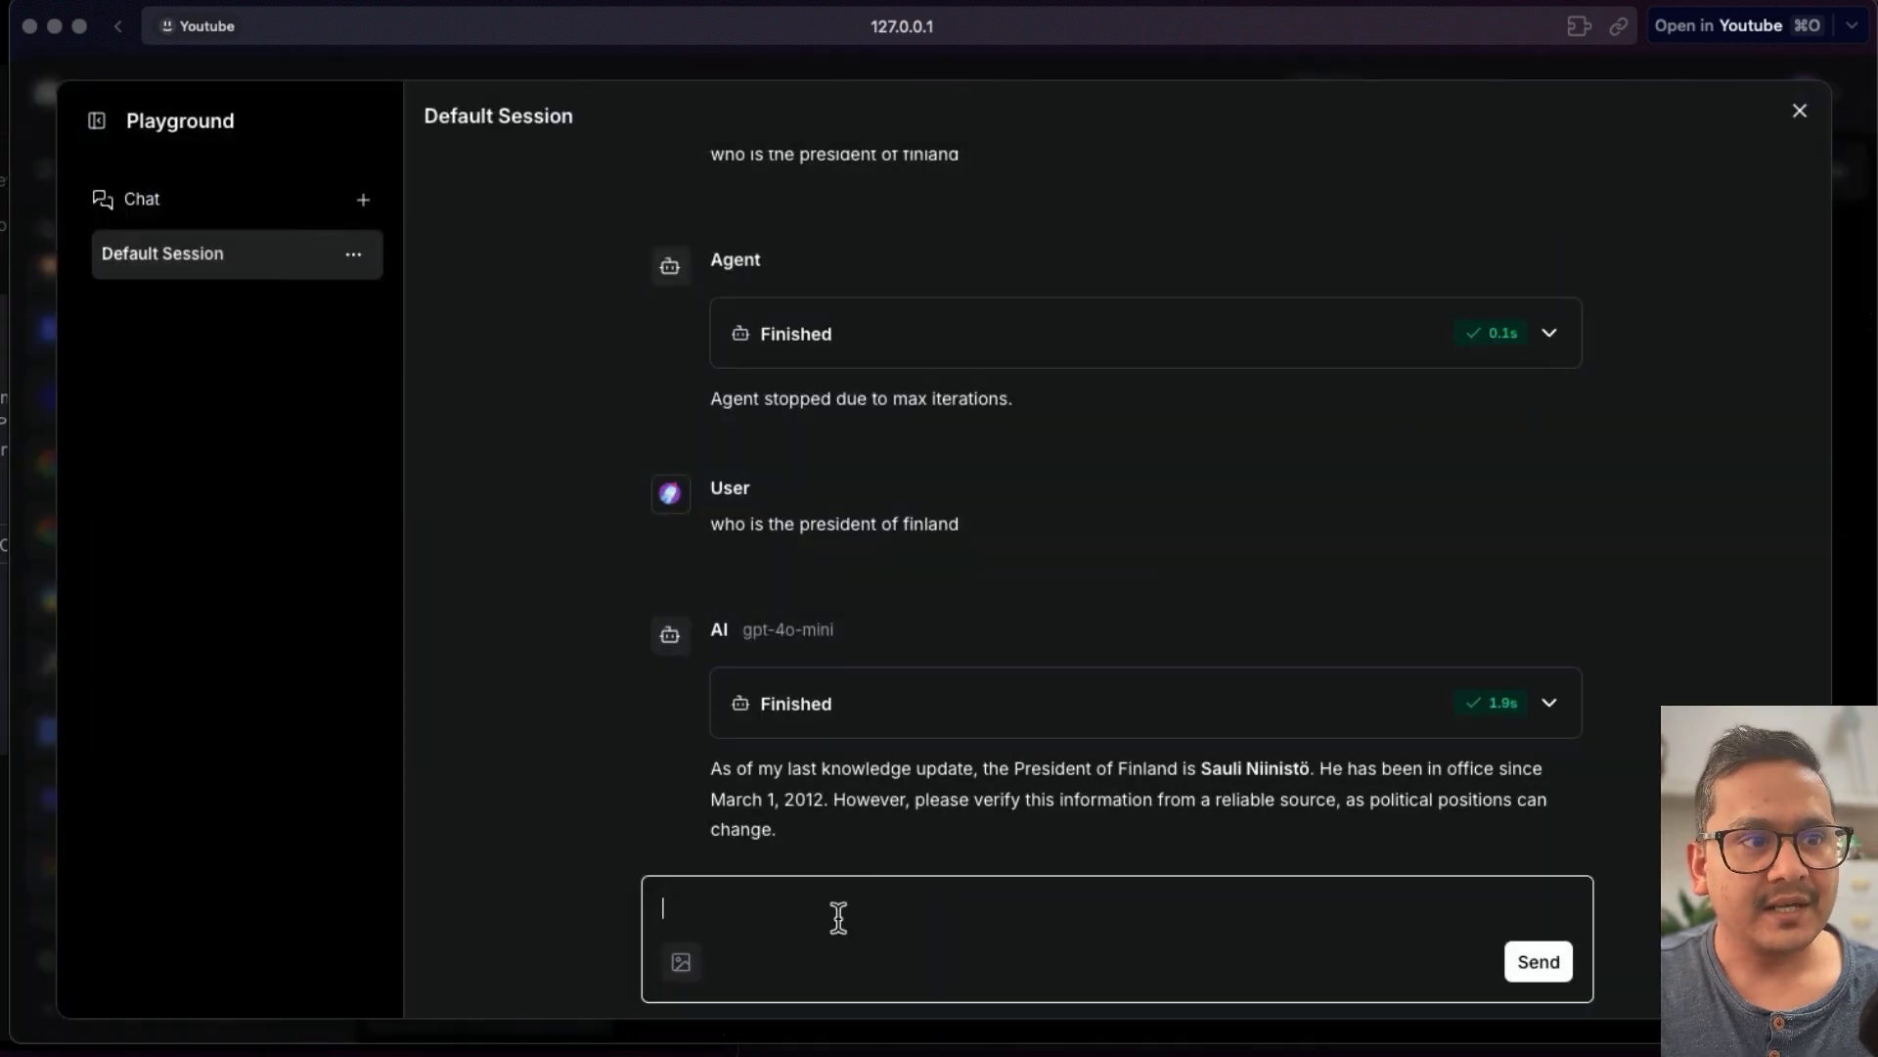
type("w")
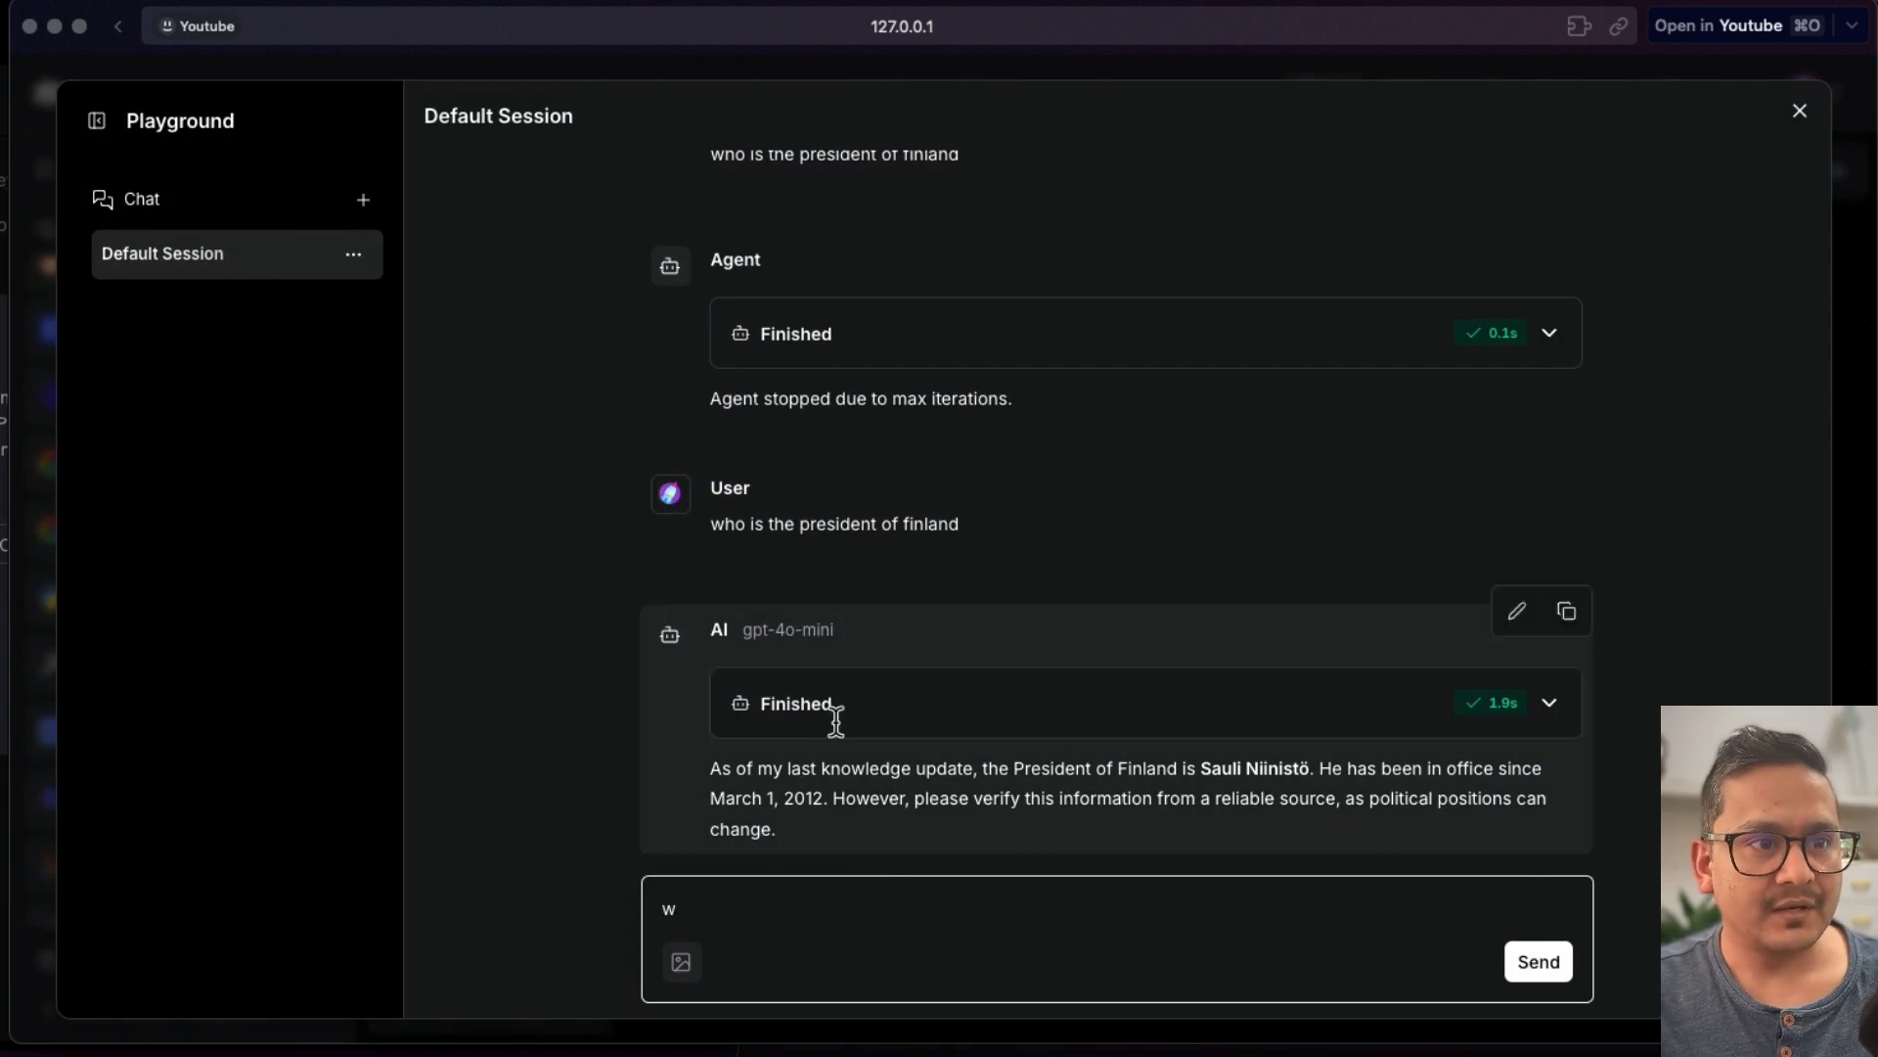
key("BackSpace")
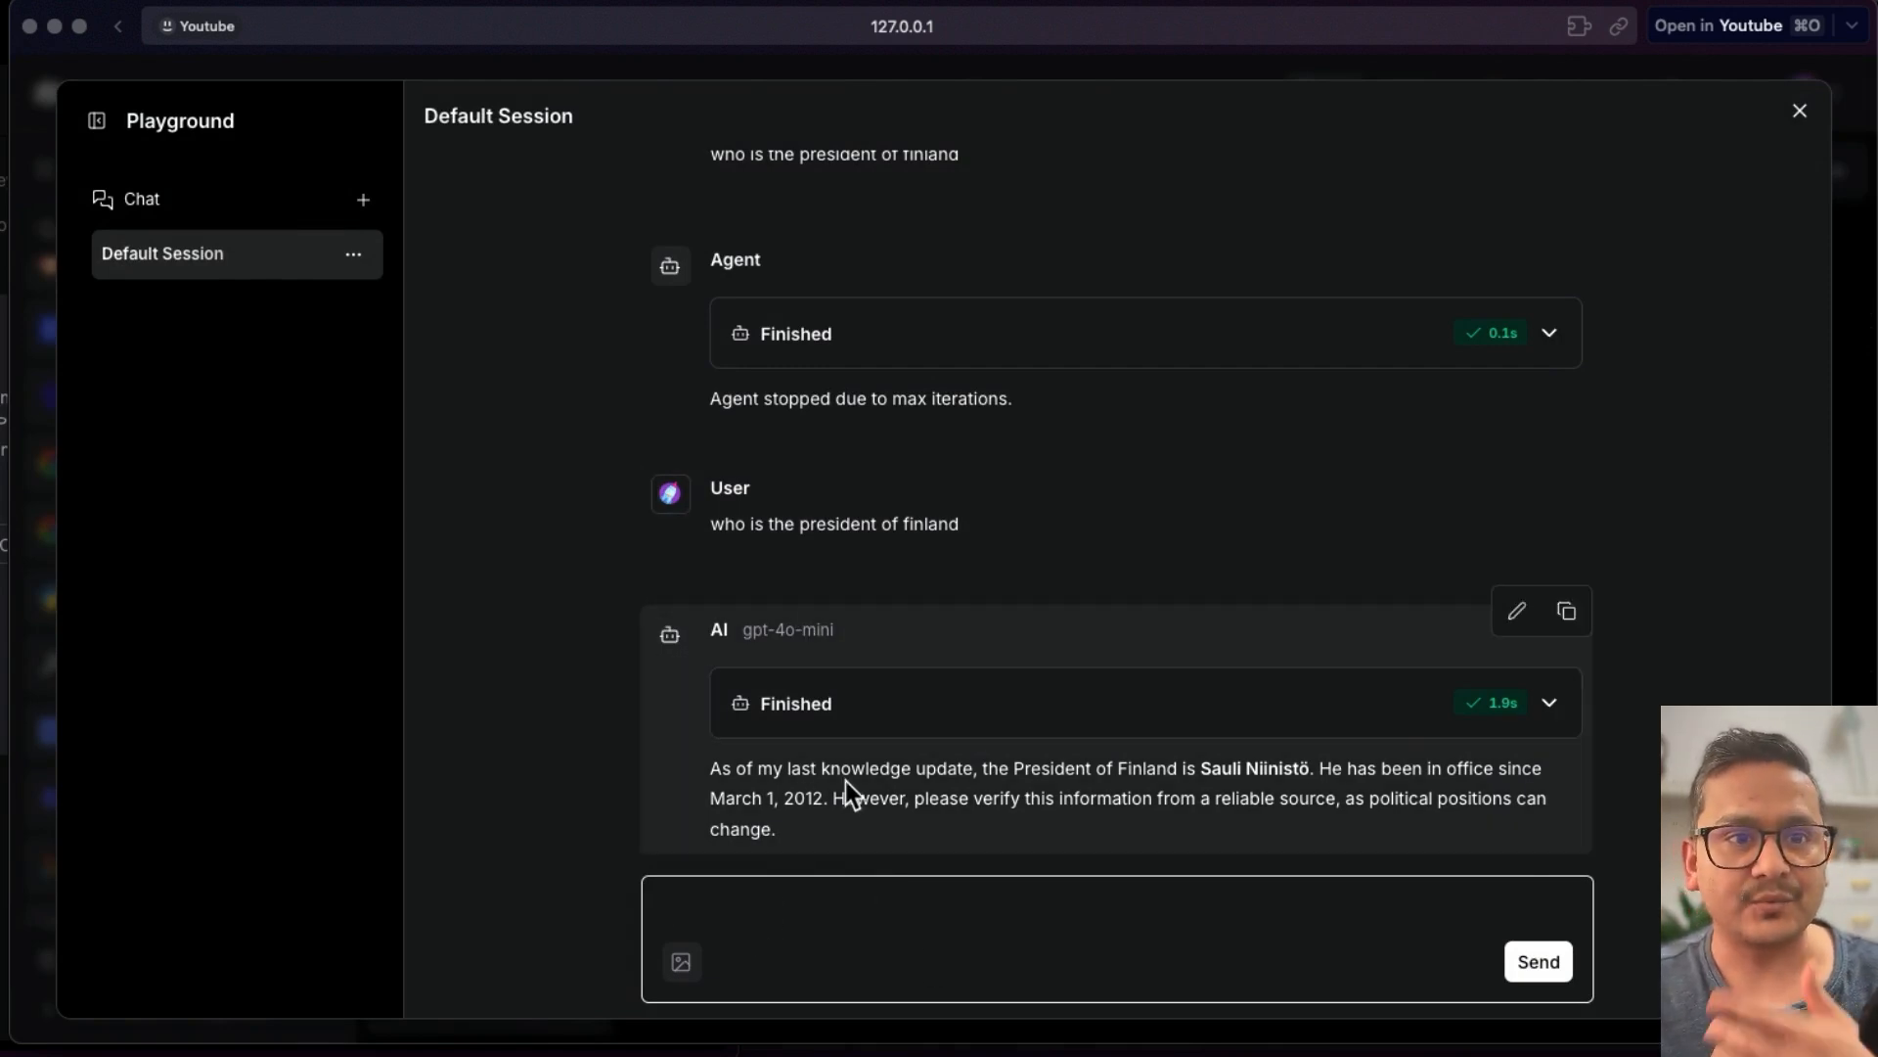
- Resend the question 'who is the president of finland' to the agent in the Playground, then close the Playground
triple_click(746, 524)
key("super+c")
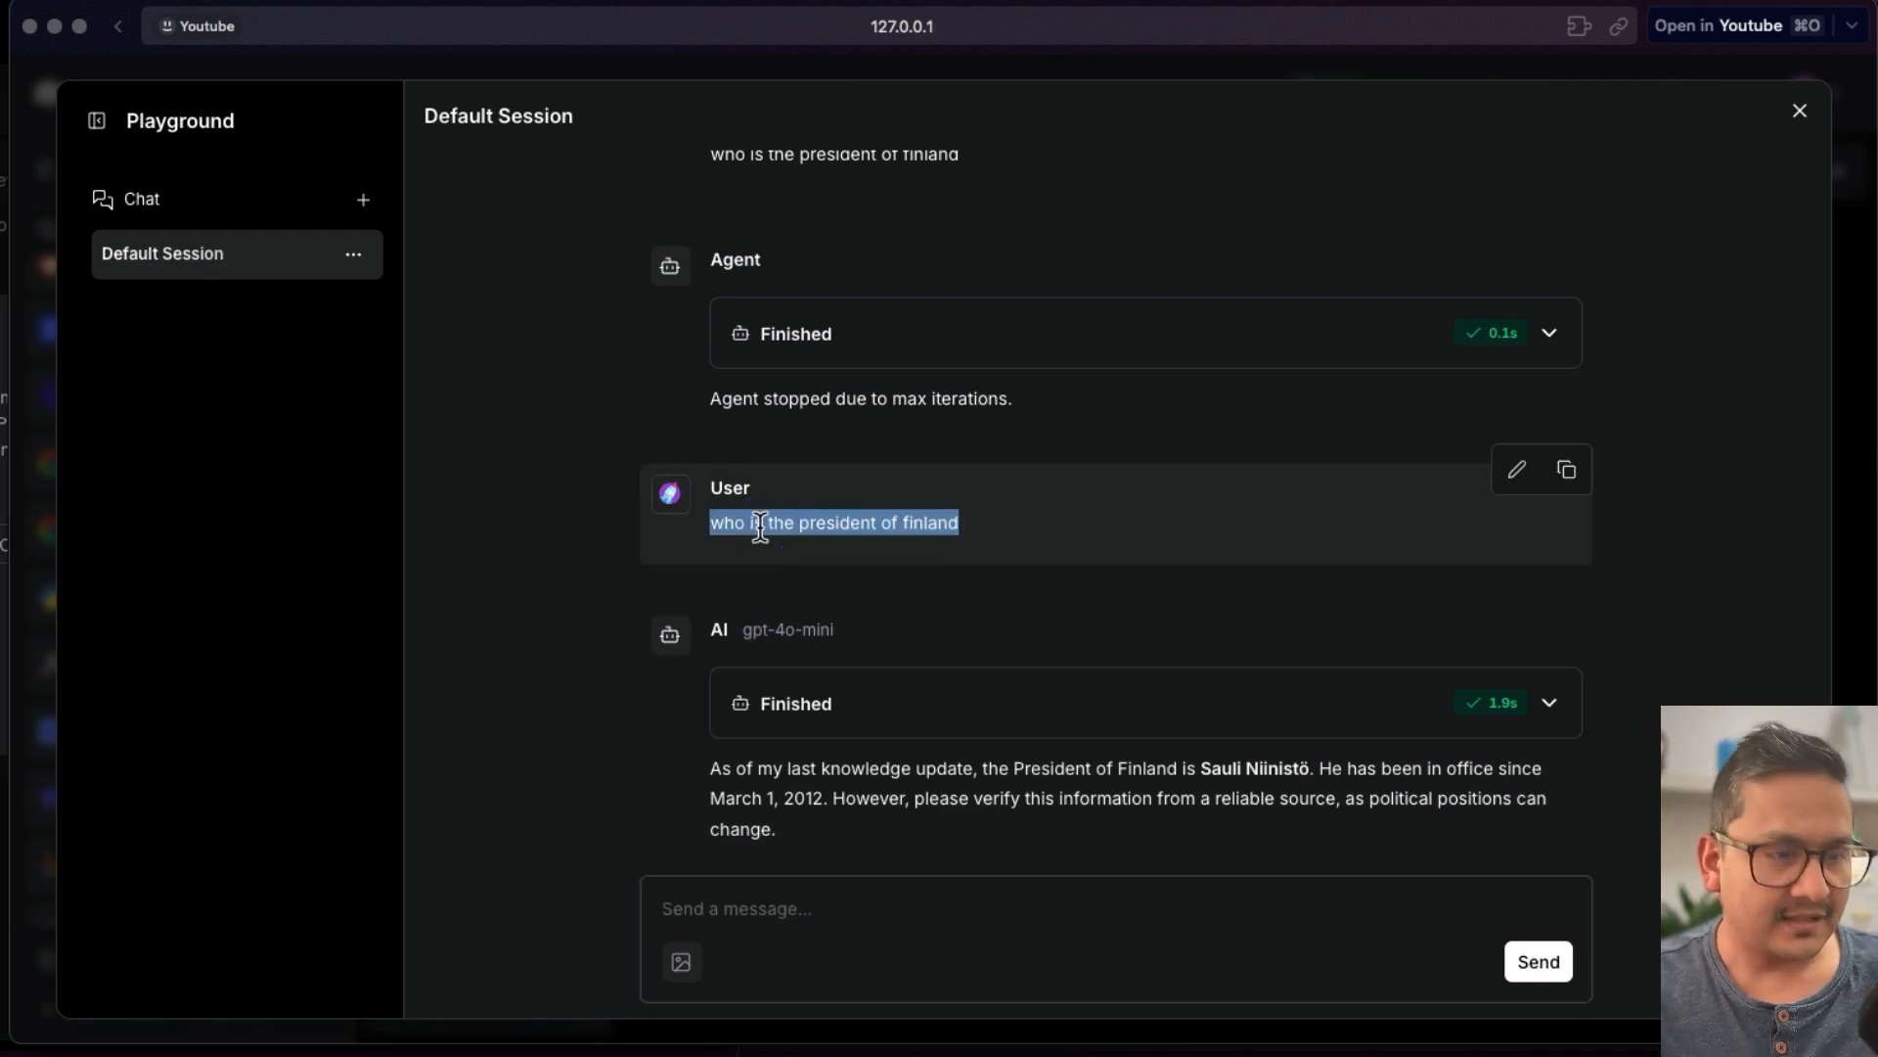
left_click(791, 907)
key("super+v")
key("Return")
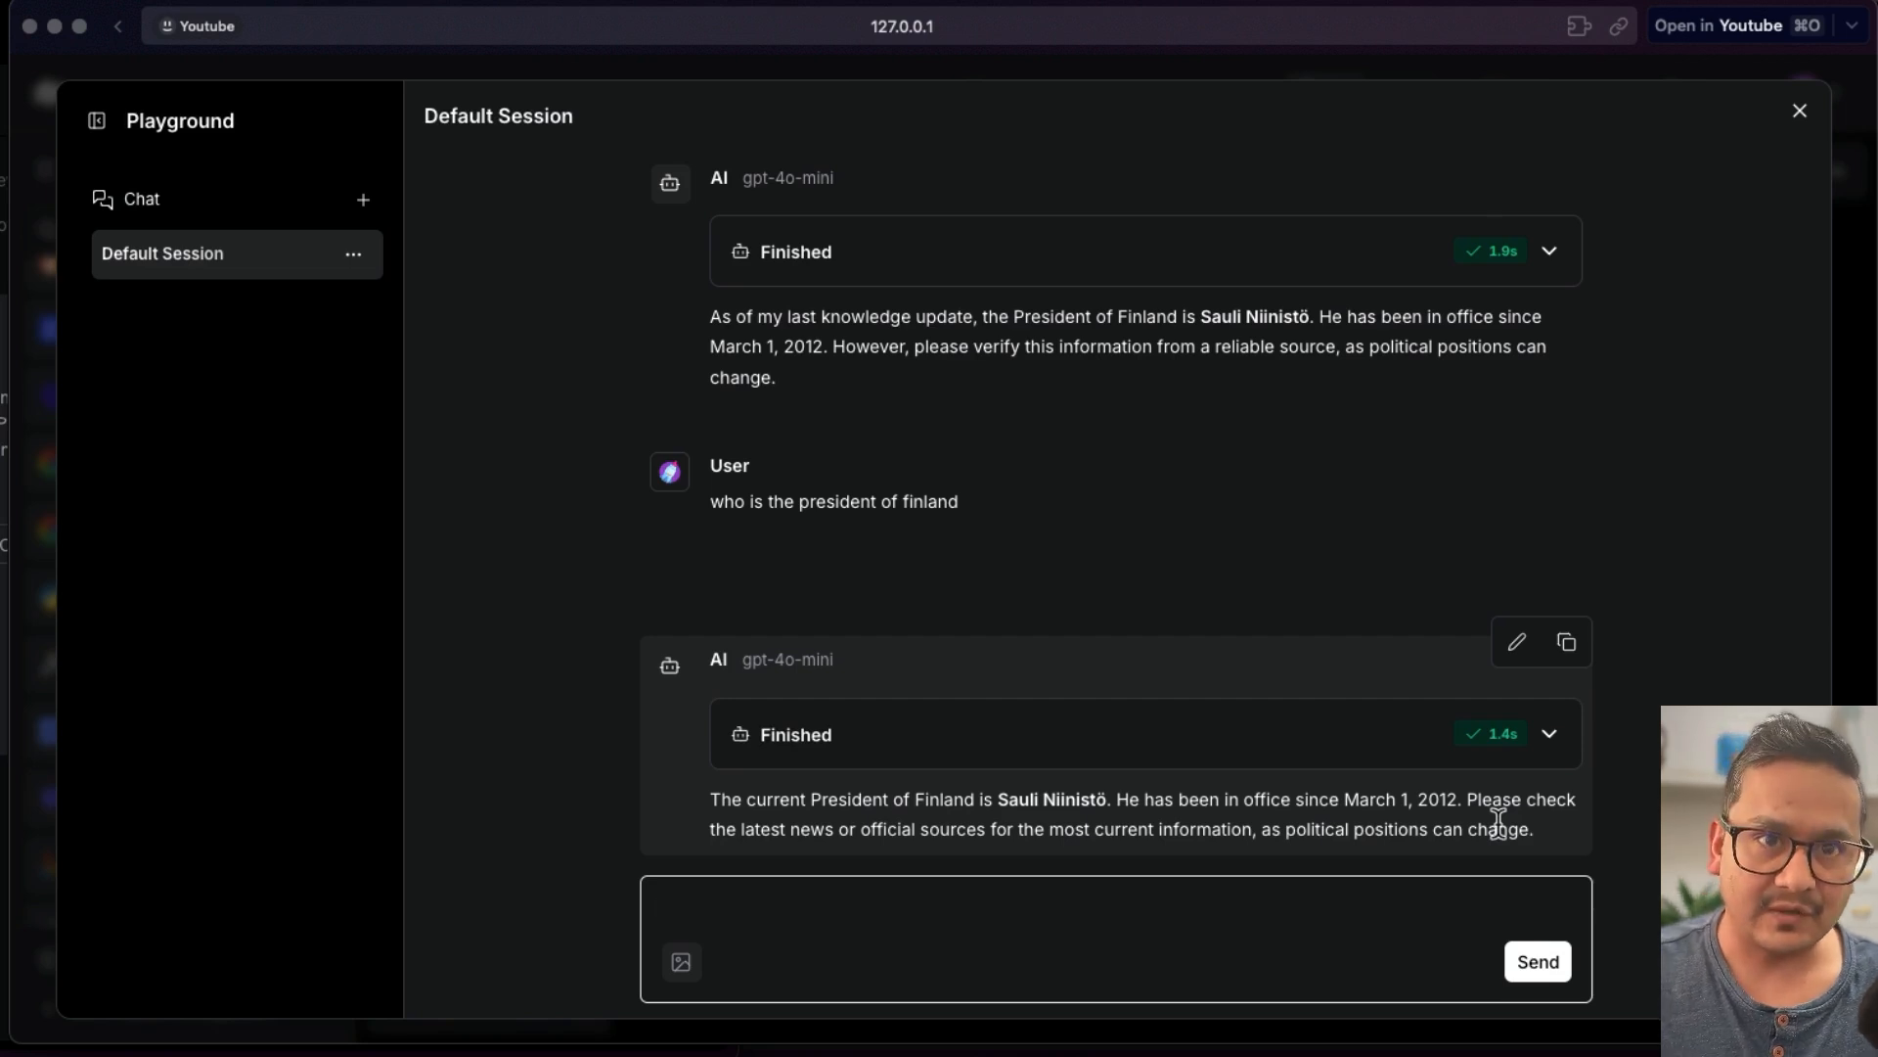
left_click(1803, 113)
- Add a DuckDuckGo Search component to the canvas and connect its Tool output to the Agent's Tools input
left_click(986, 632)
scroll(186, 587, "up", 3)
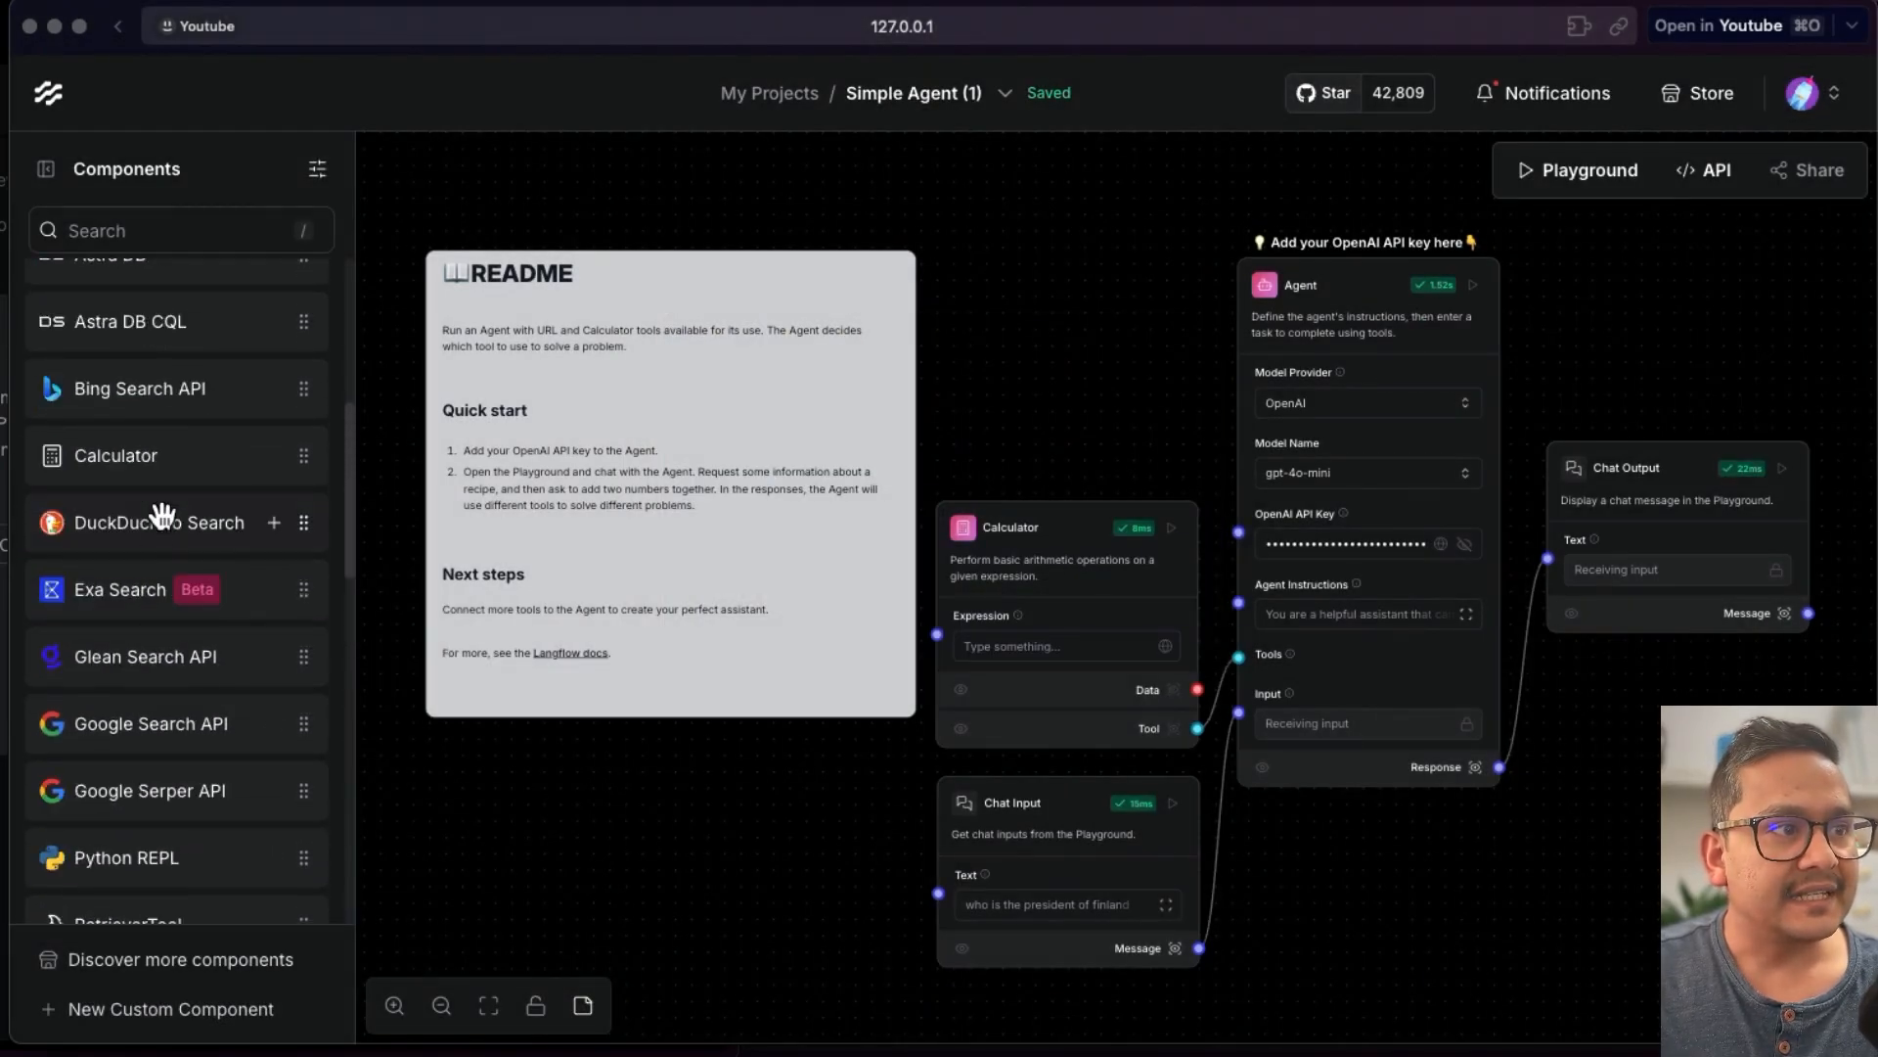
left_click_drag(139, 526, 949, 245)
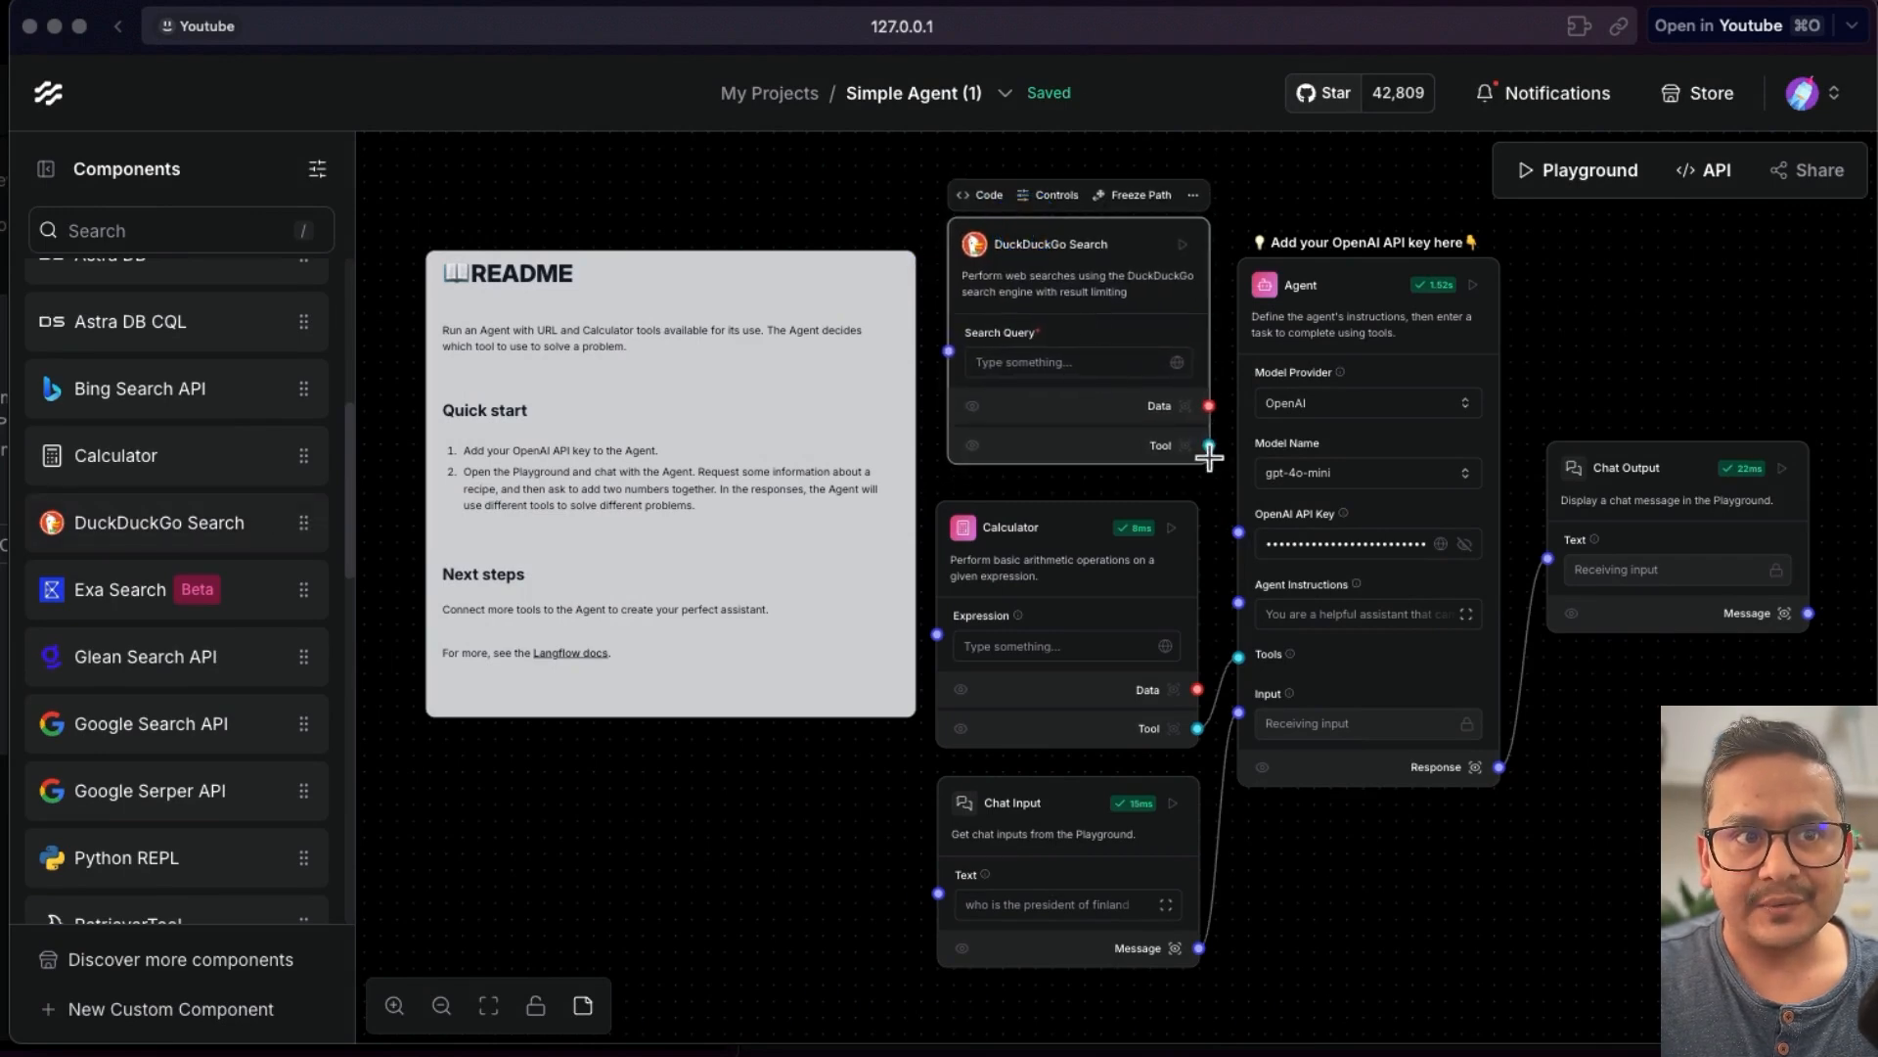
left_click_drag(1210, 445, 1250, 677)
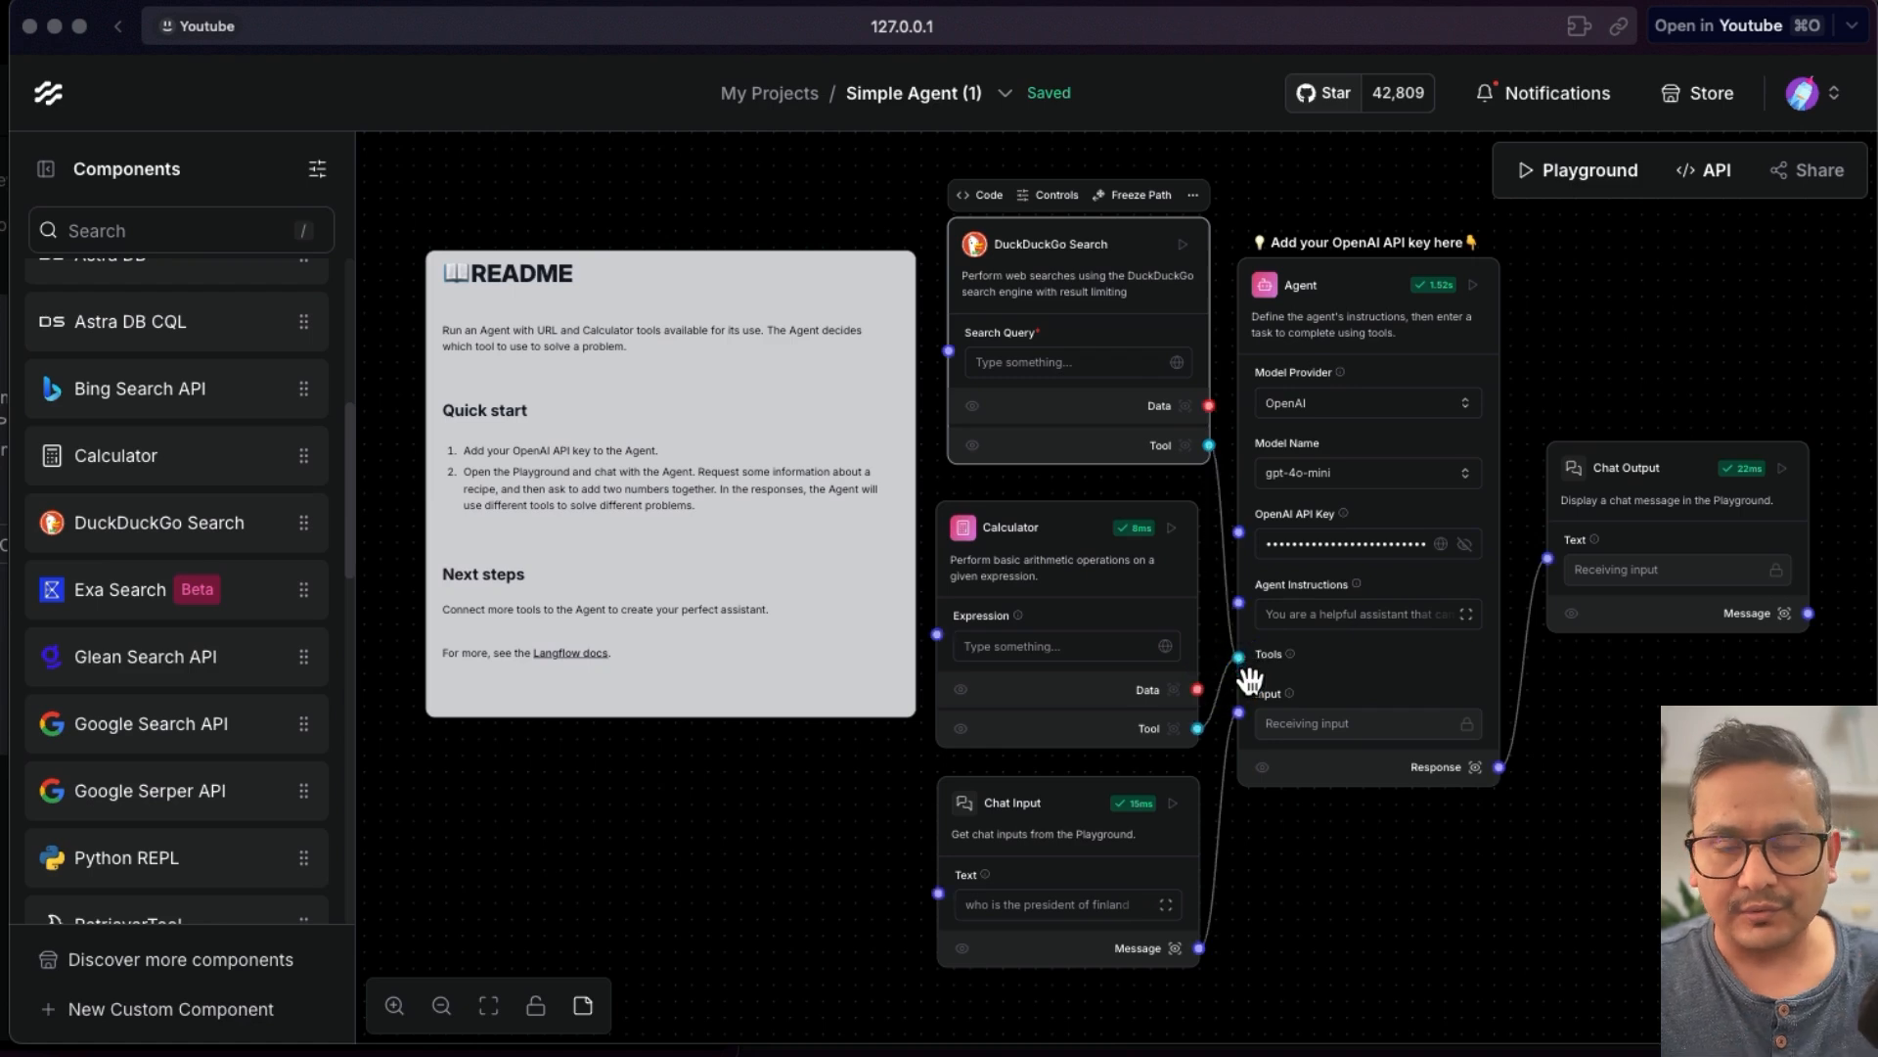
- Set the DuckDuckGo Search query to 'hello' and run the Chat Output component
left_click(1783, 468)
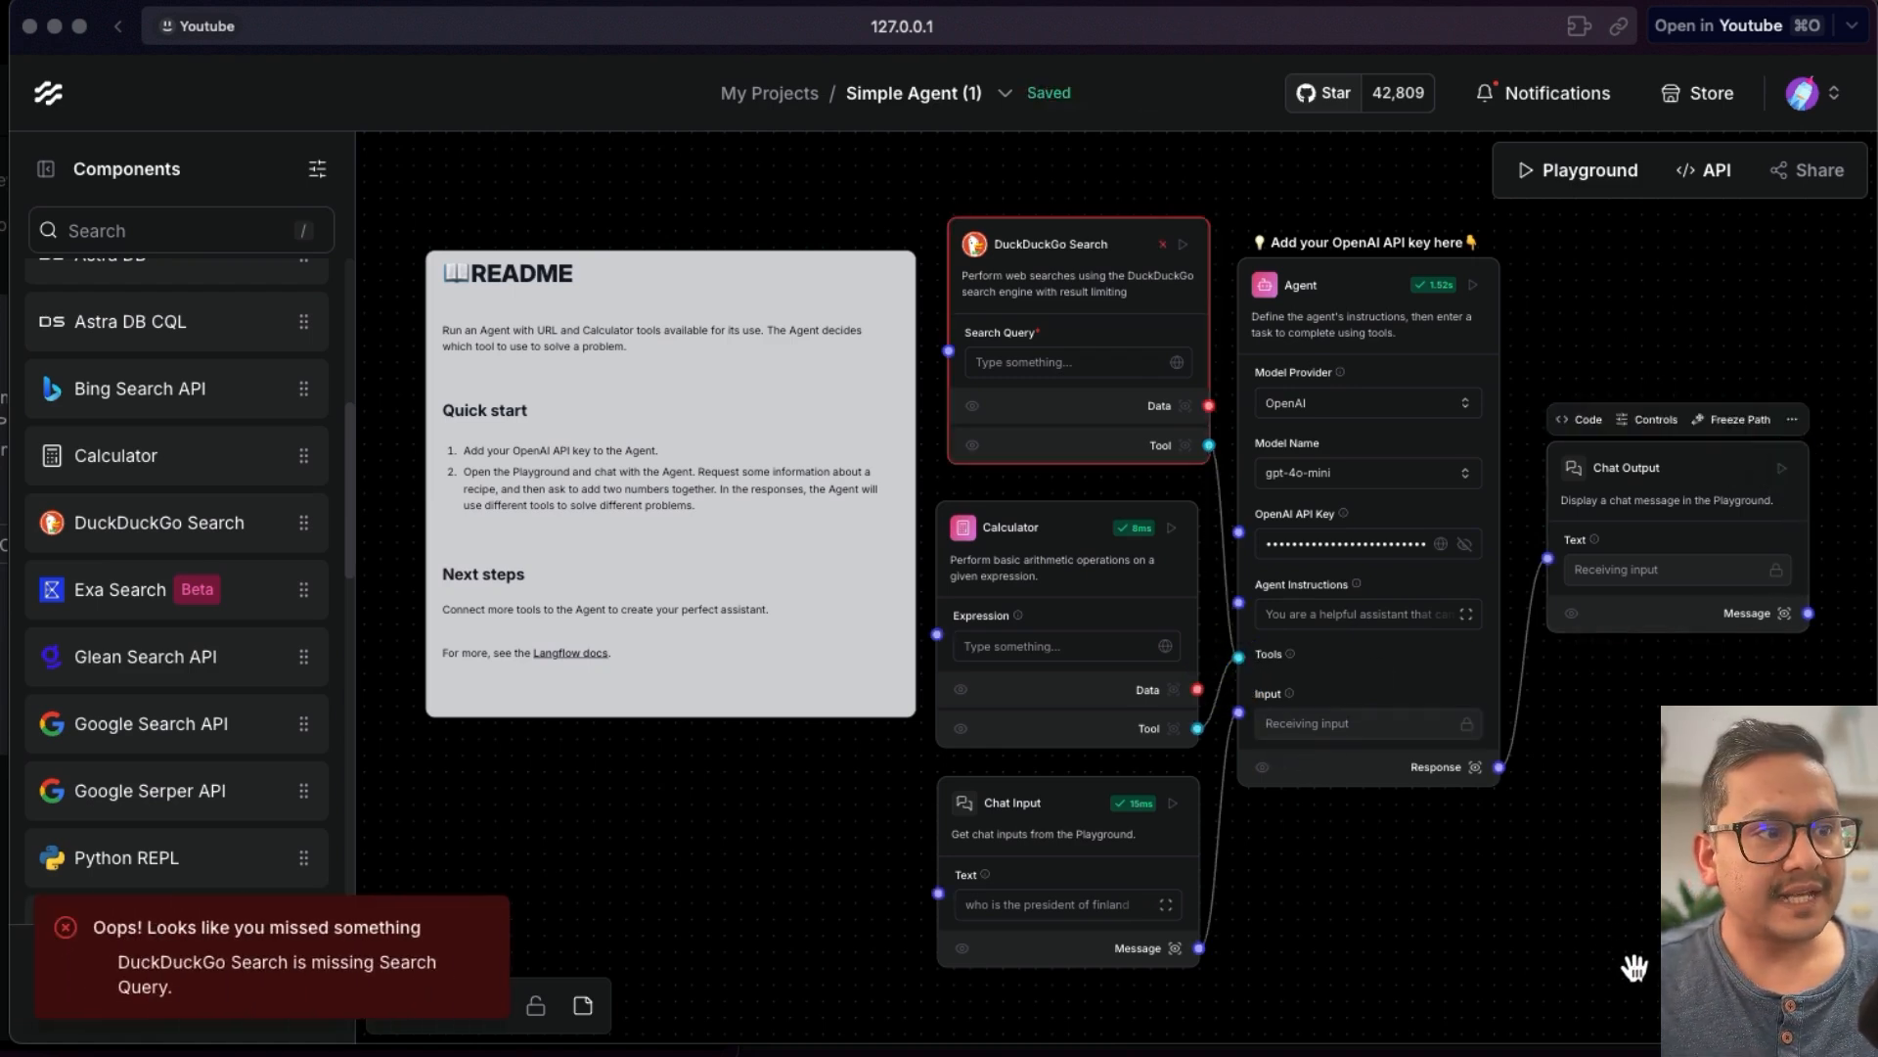
left_click(1051, 362)
type("hello")
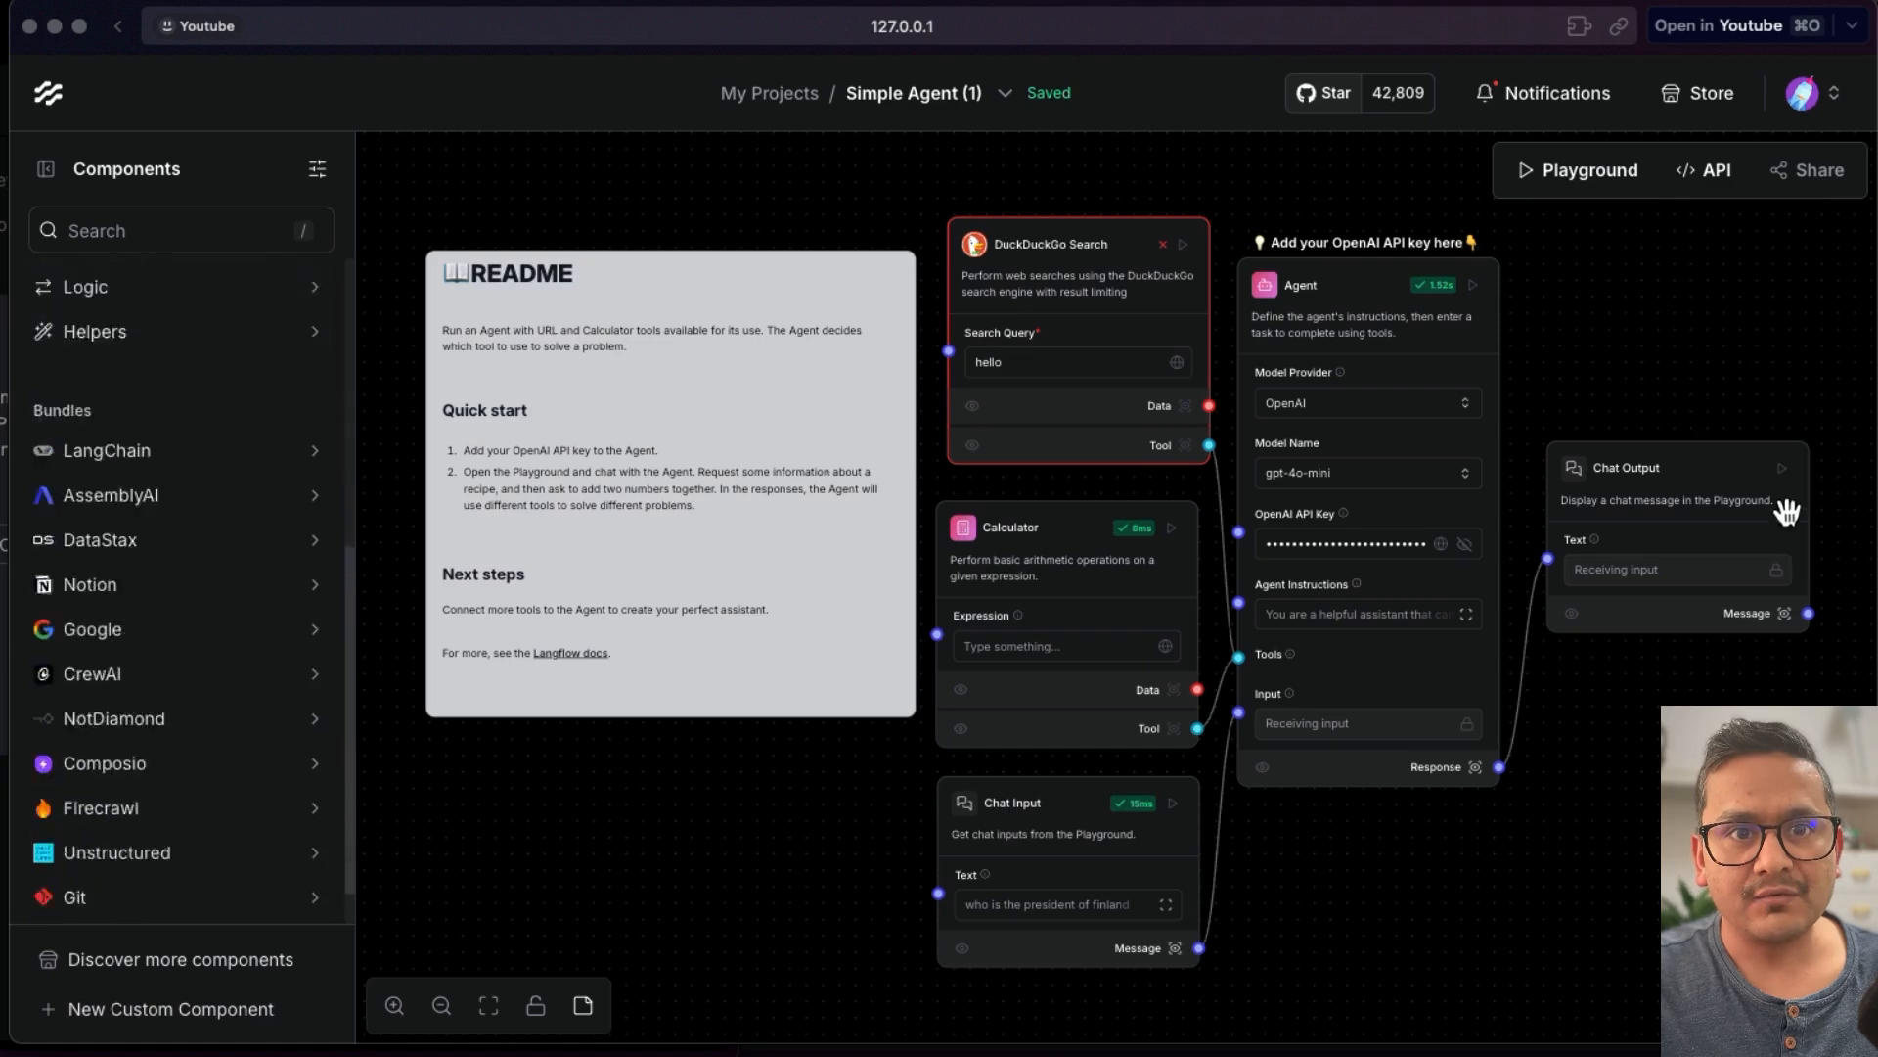
left_click(1783, 472)
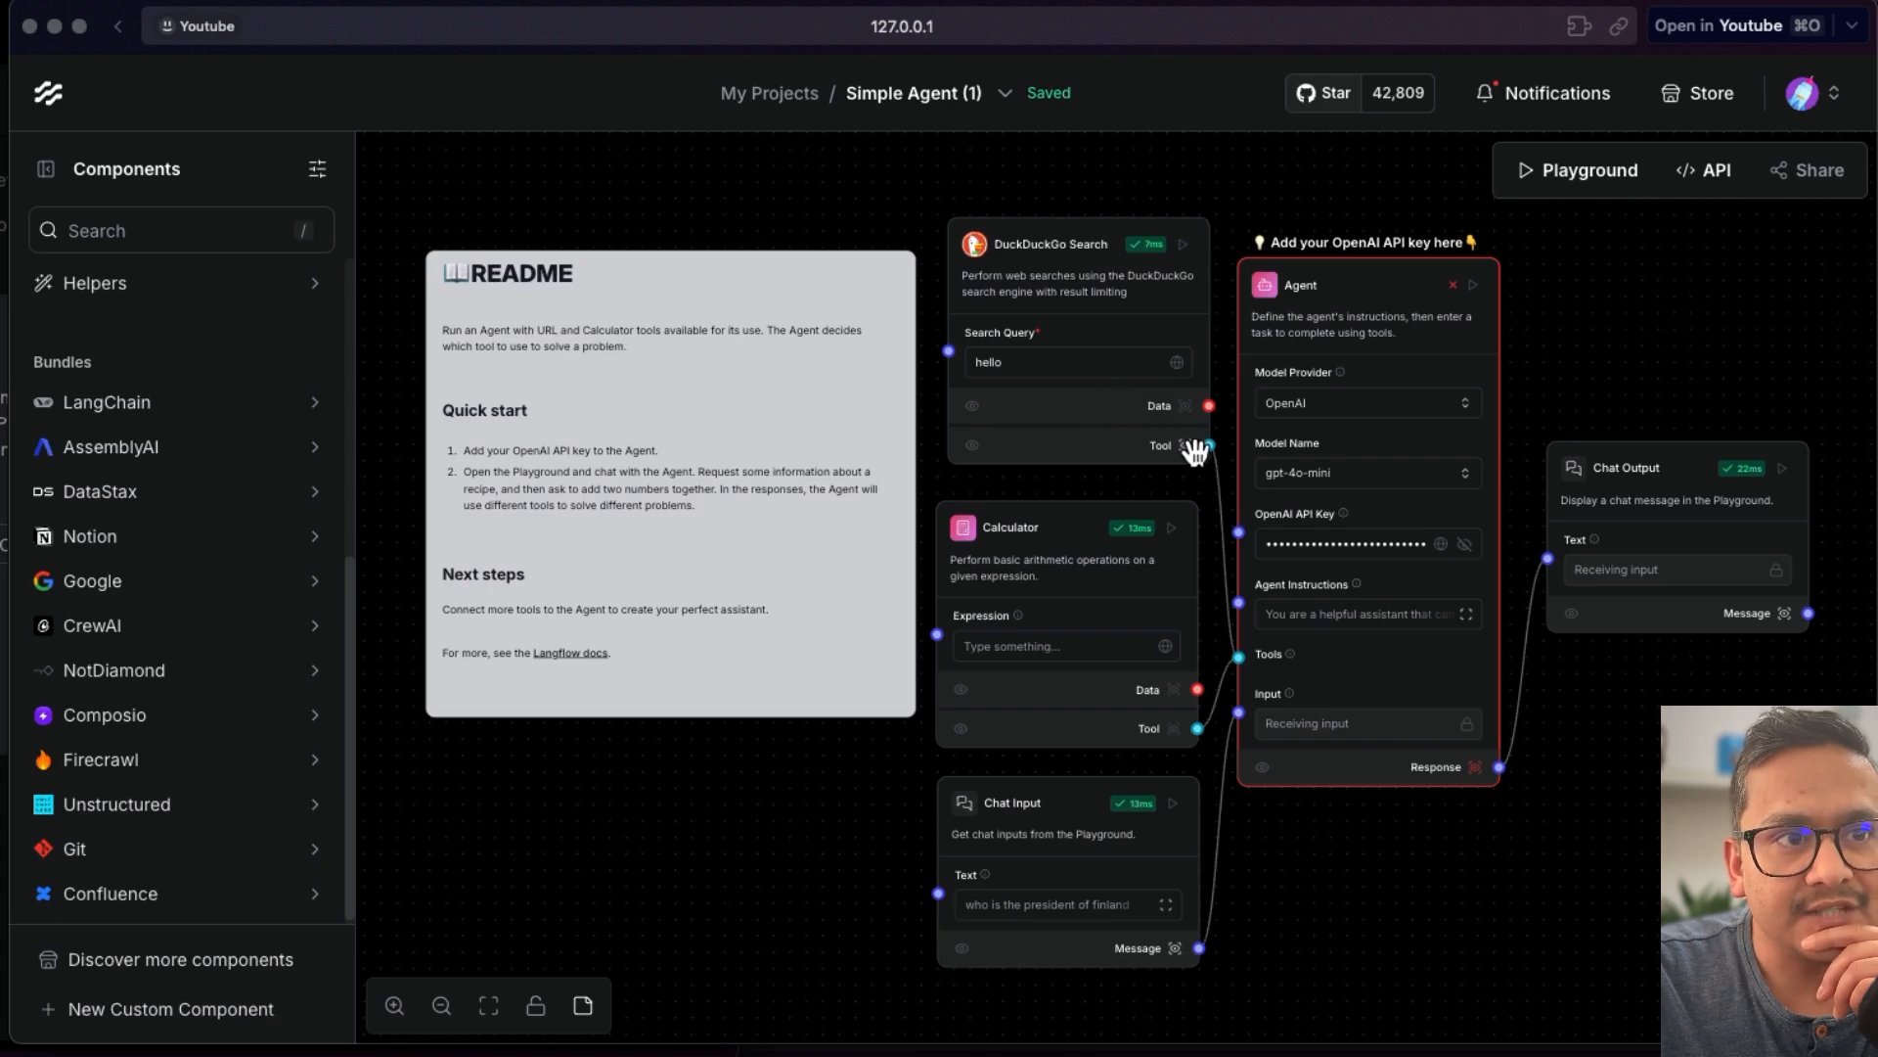
- Delete the DuckDuckGo Search component from the flow
left_click(1047, 234)
left_click(1192, 195)
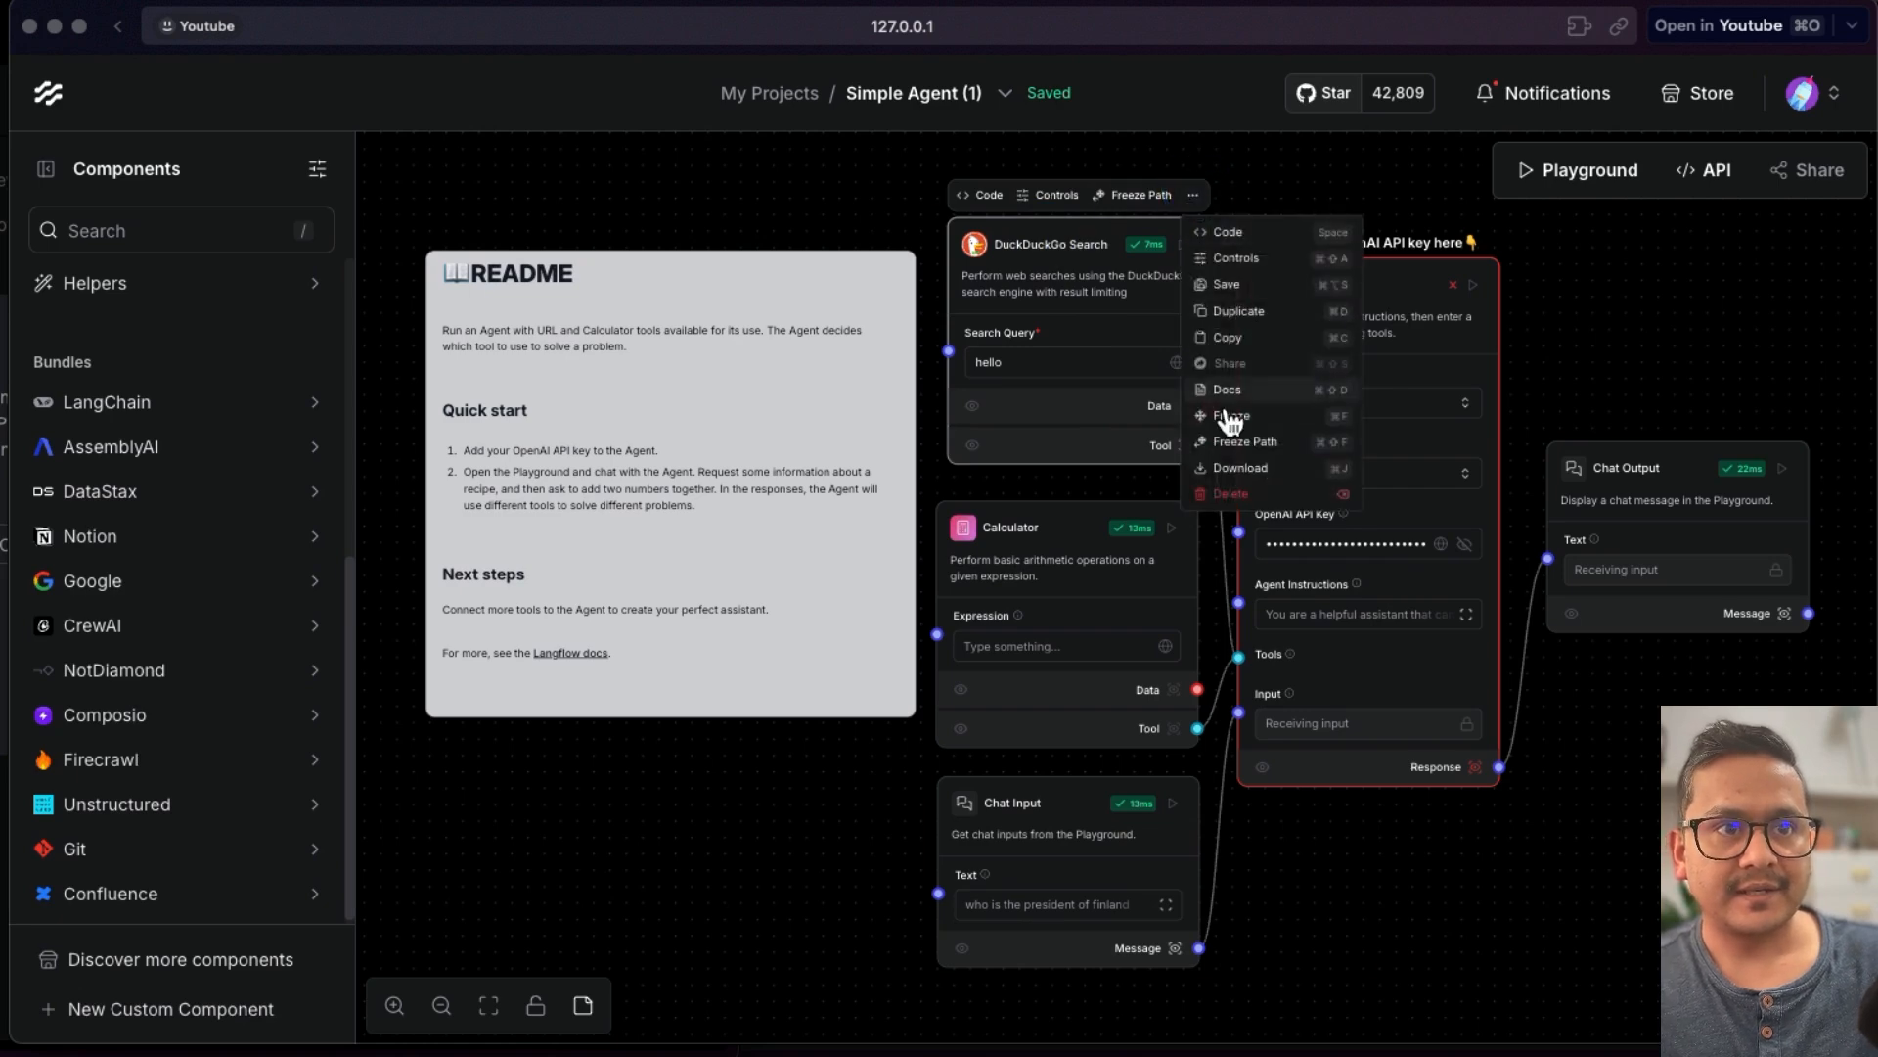
left_click(1272, 468)
- Add a Wikidata API component to the canvas and connect its Tool output to the Agent's Tools input
scroll(113, 733, "up", 5)
left_click(113, 736)
scroll(122, 754, "down", 8)
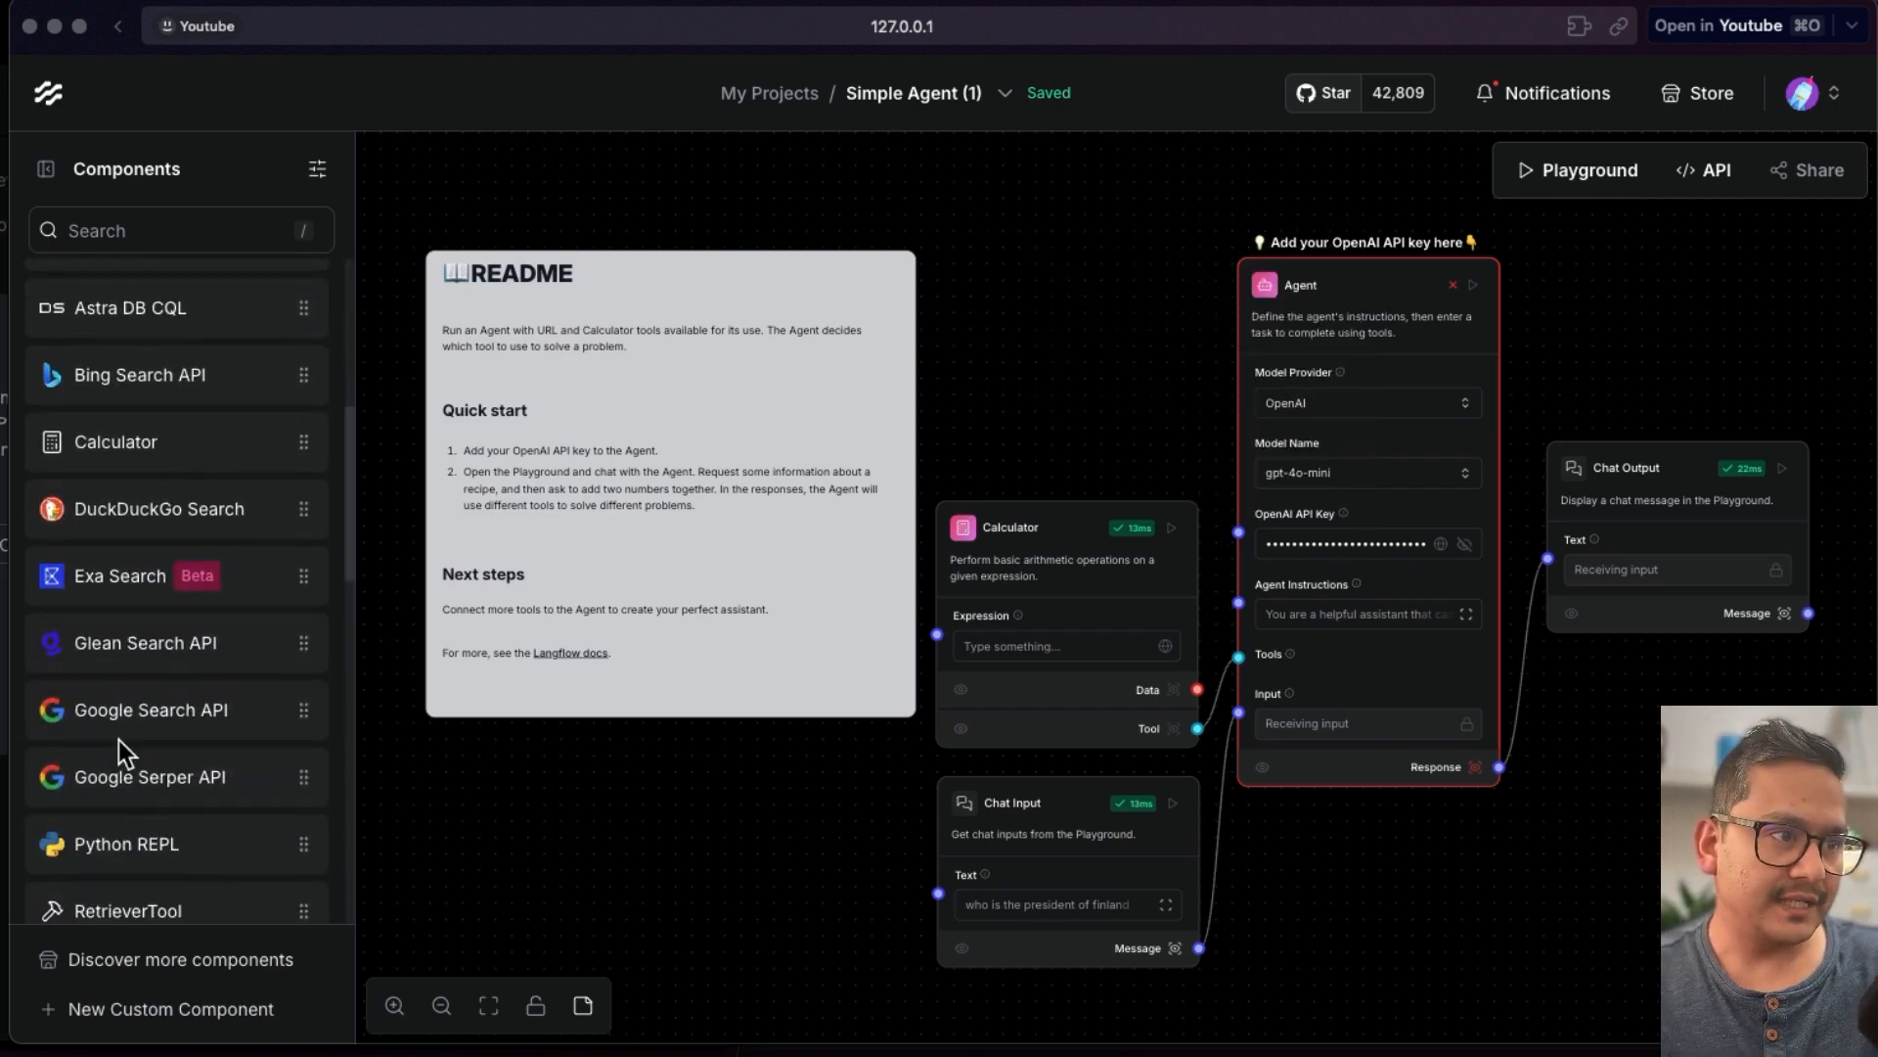
scroll(127, 704, "down", 3)
scroll(131, 708, "down", 5)
scroll(138, 713, "up", 5)
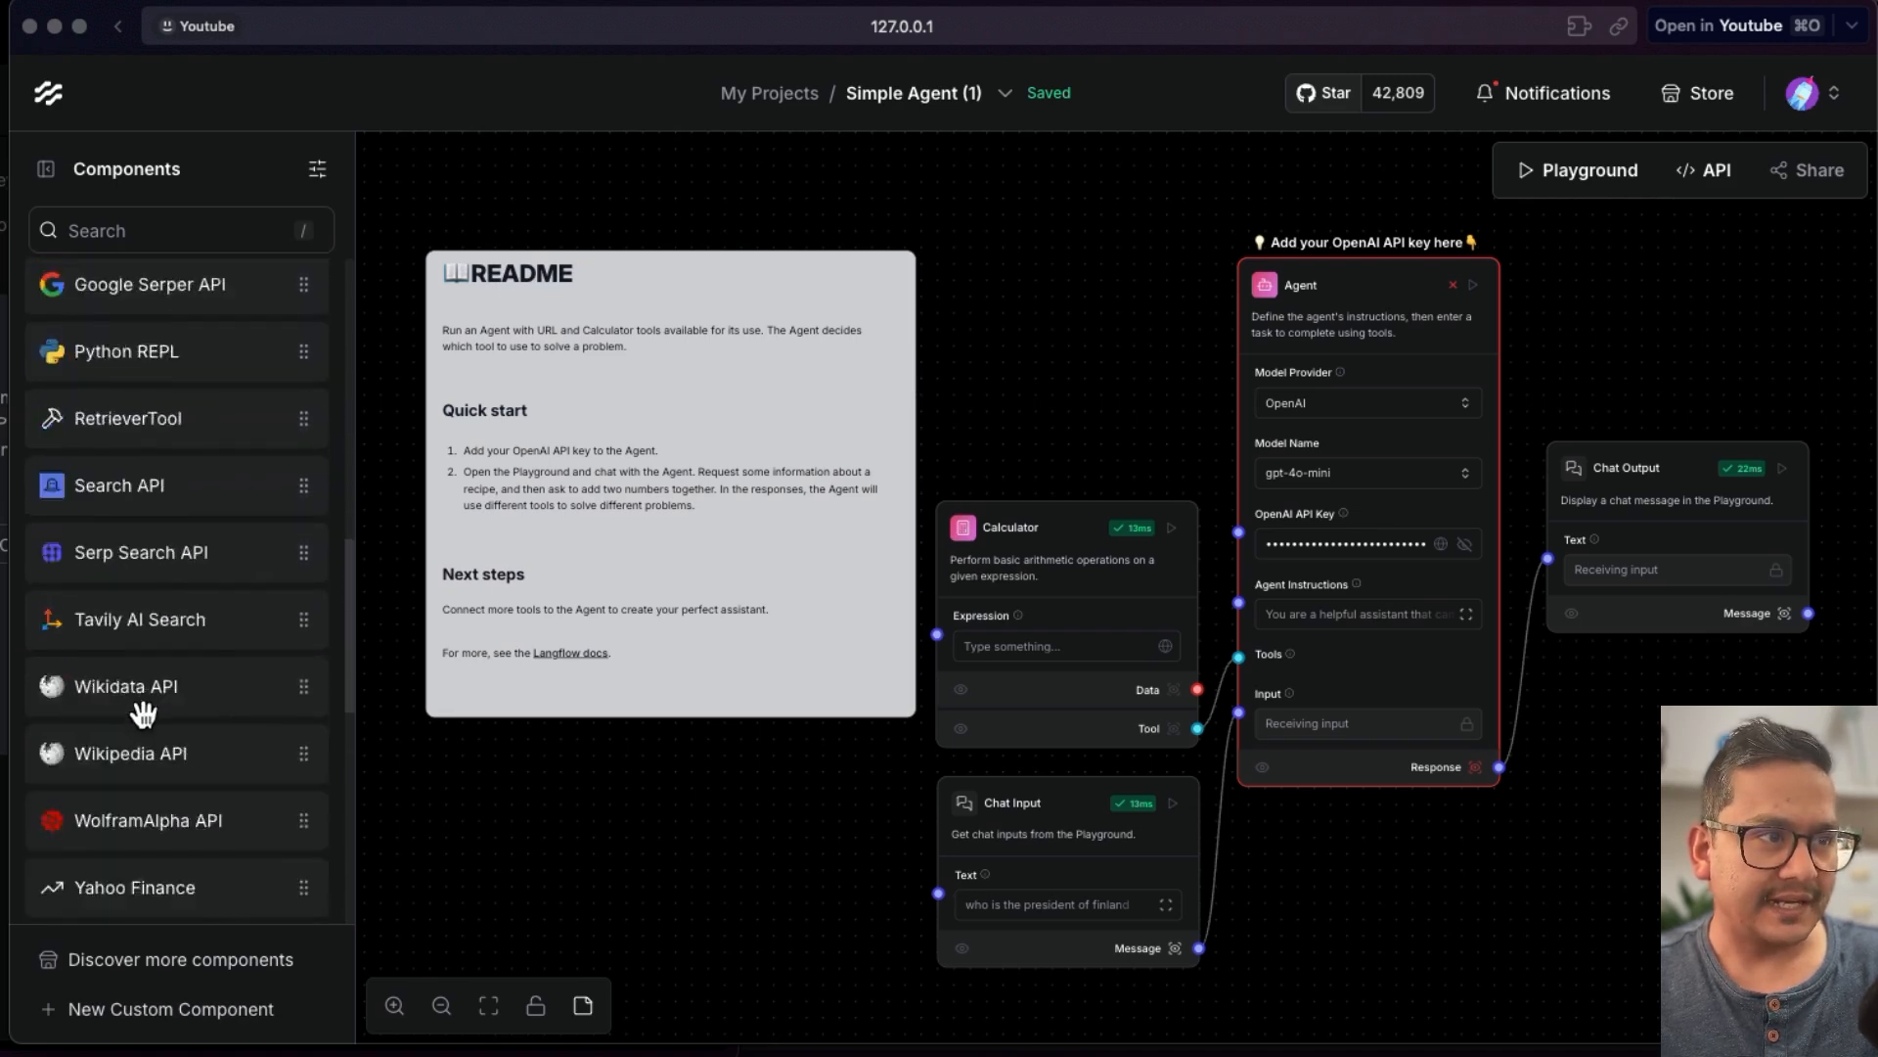
left_click_drag(123, 818, 945, 236)
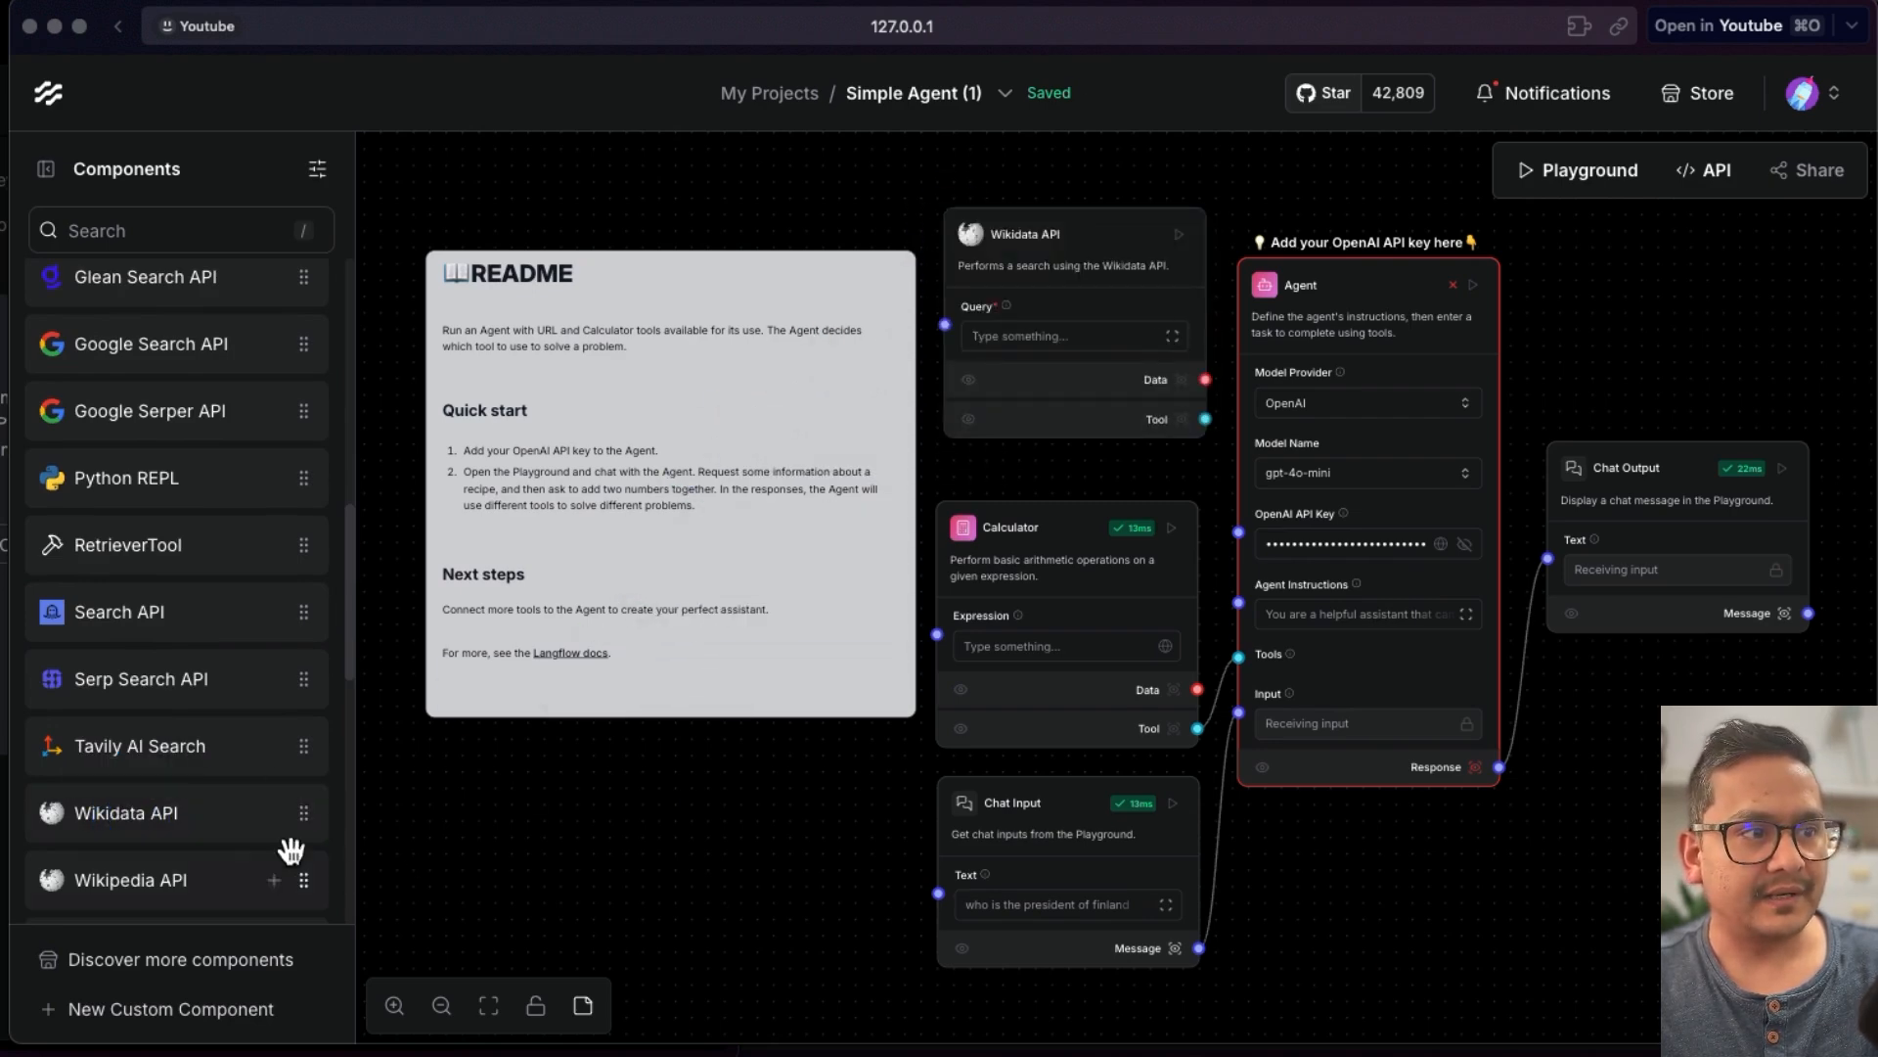
left_click_drag(239, 820, 84, 872)
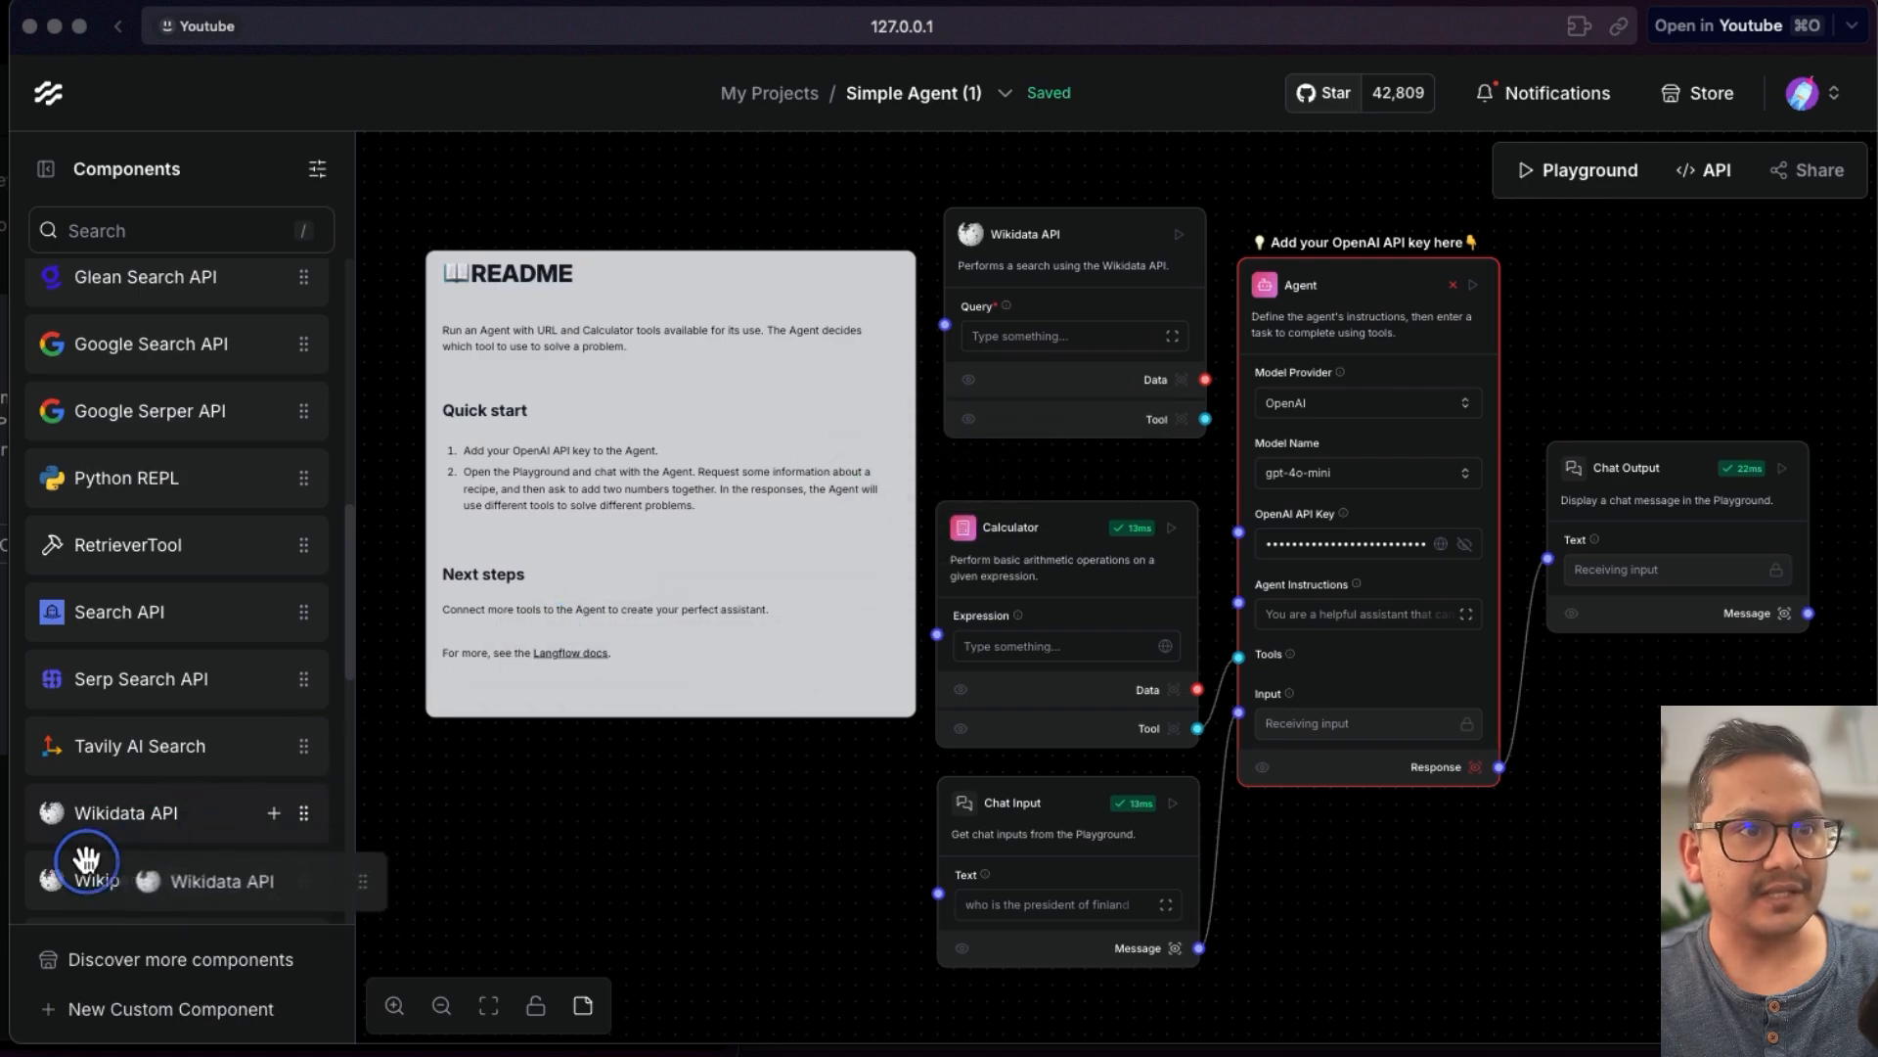
left_click_drag(1205, 418, 1239, 657)
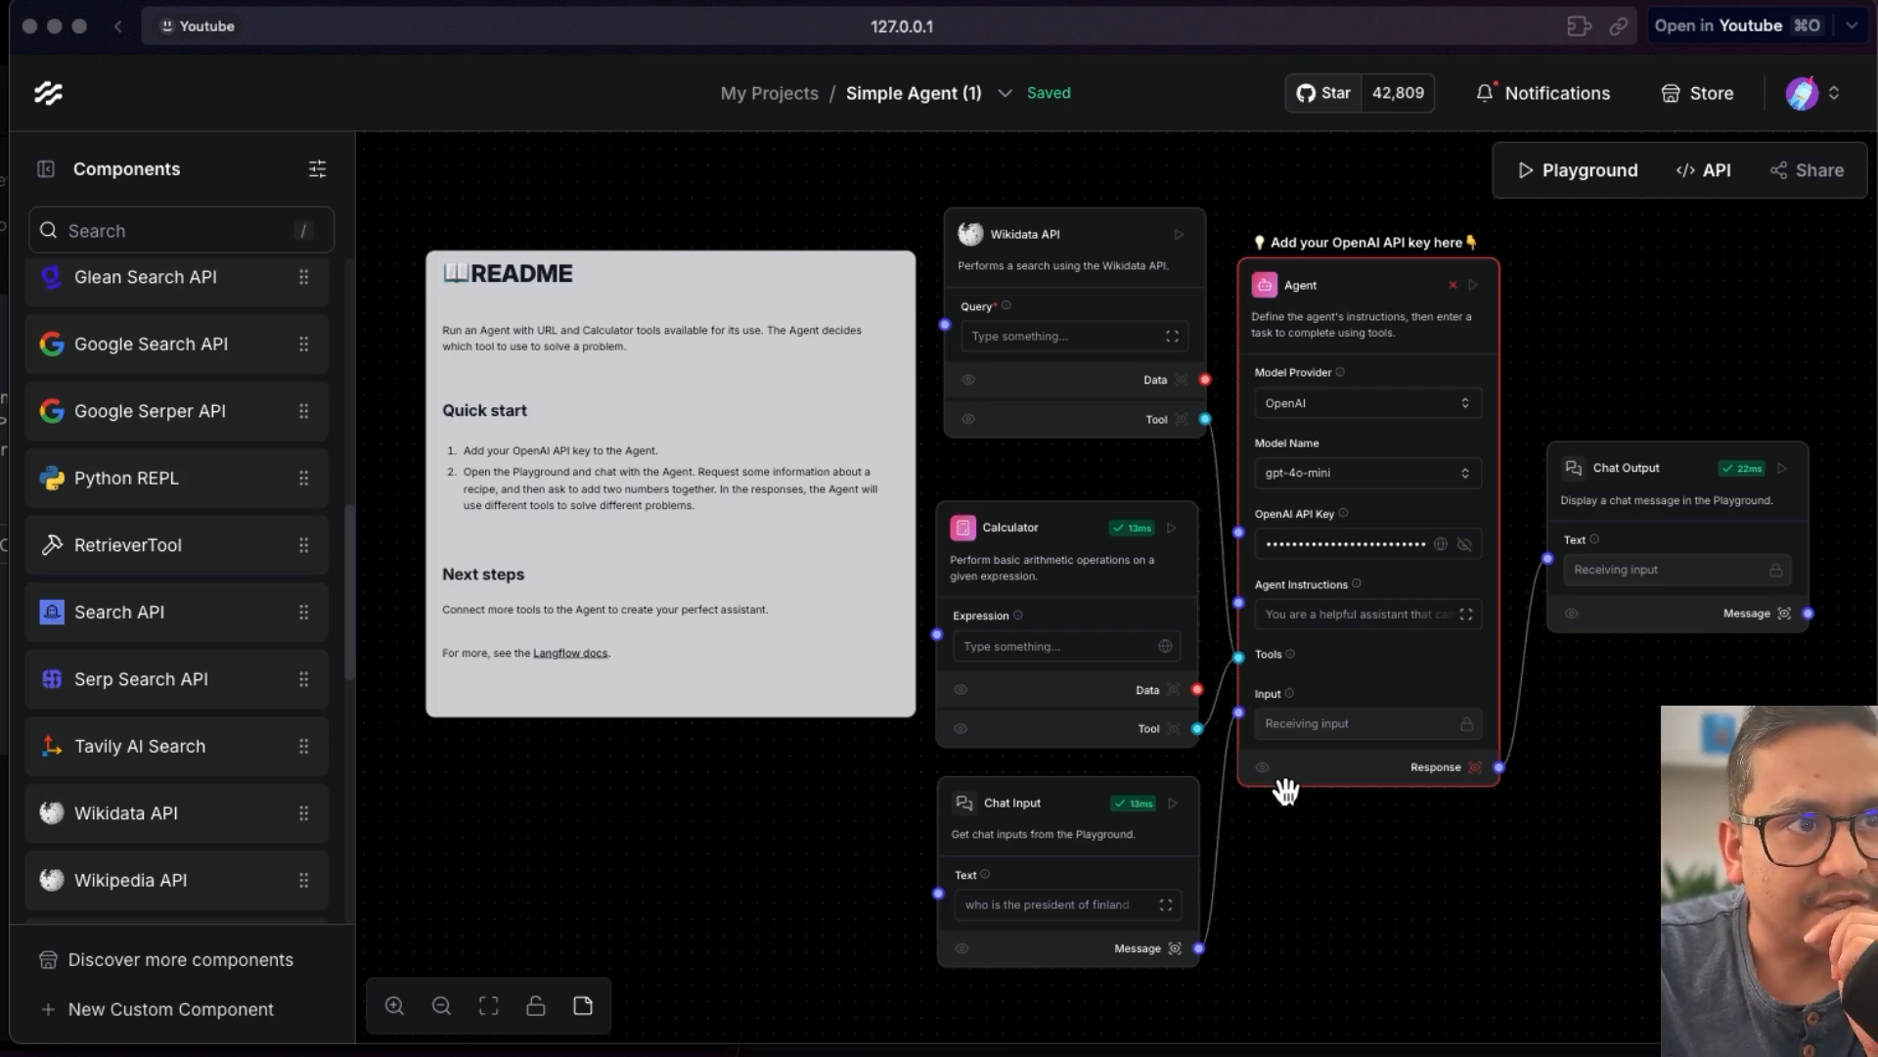
- Set the Wikidata API query to 'president of Finland' and run that component
left_click(996, 335)
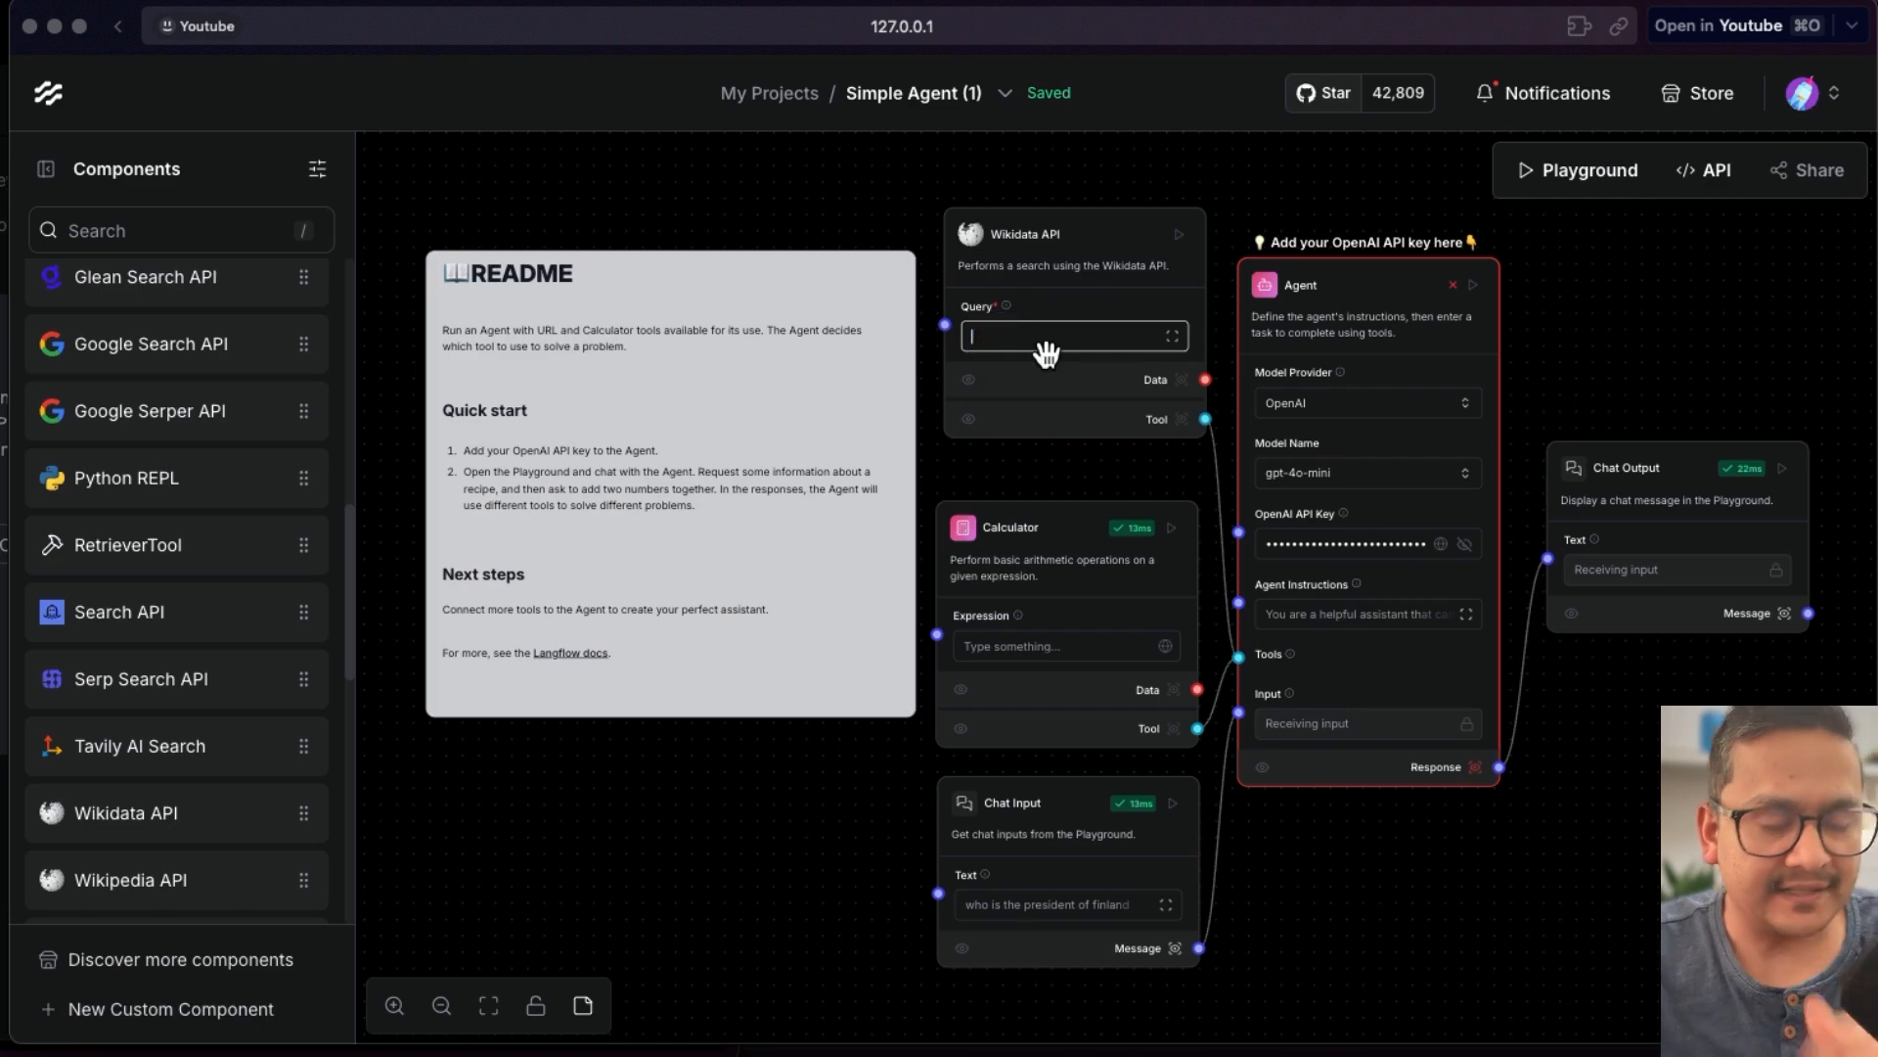
type("president of Finland")
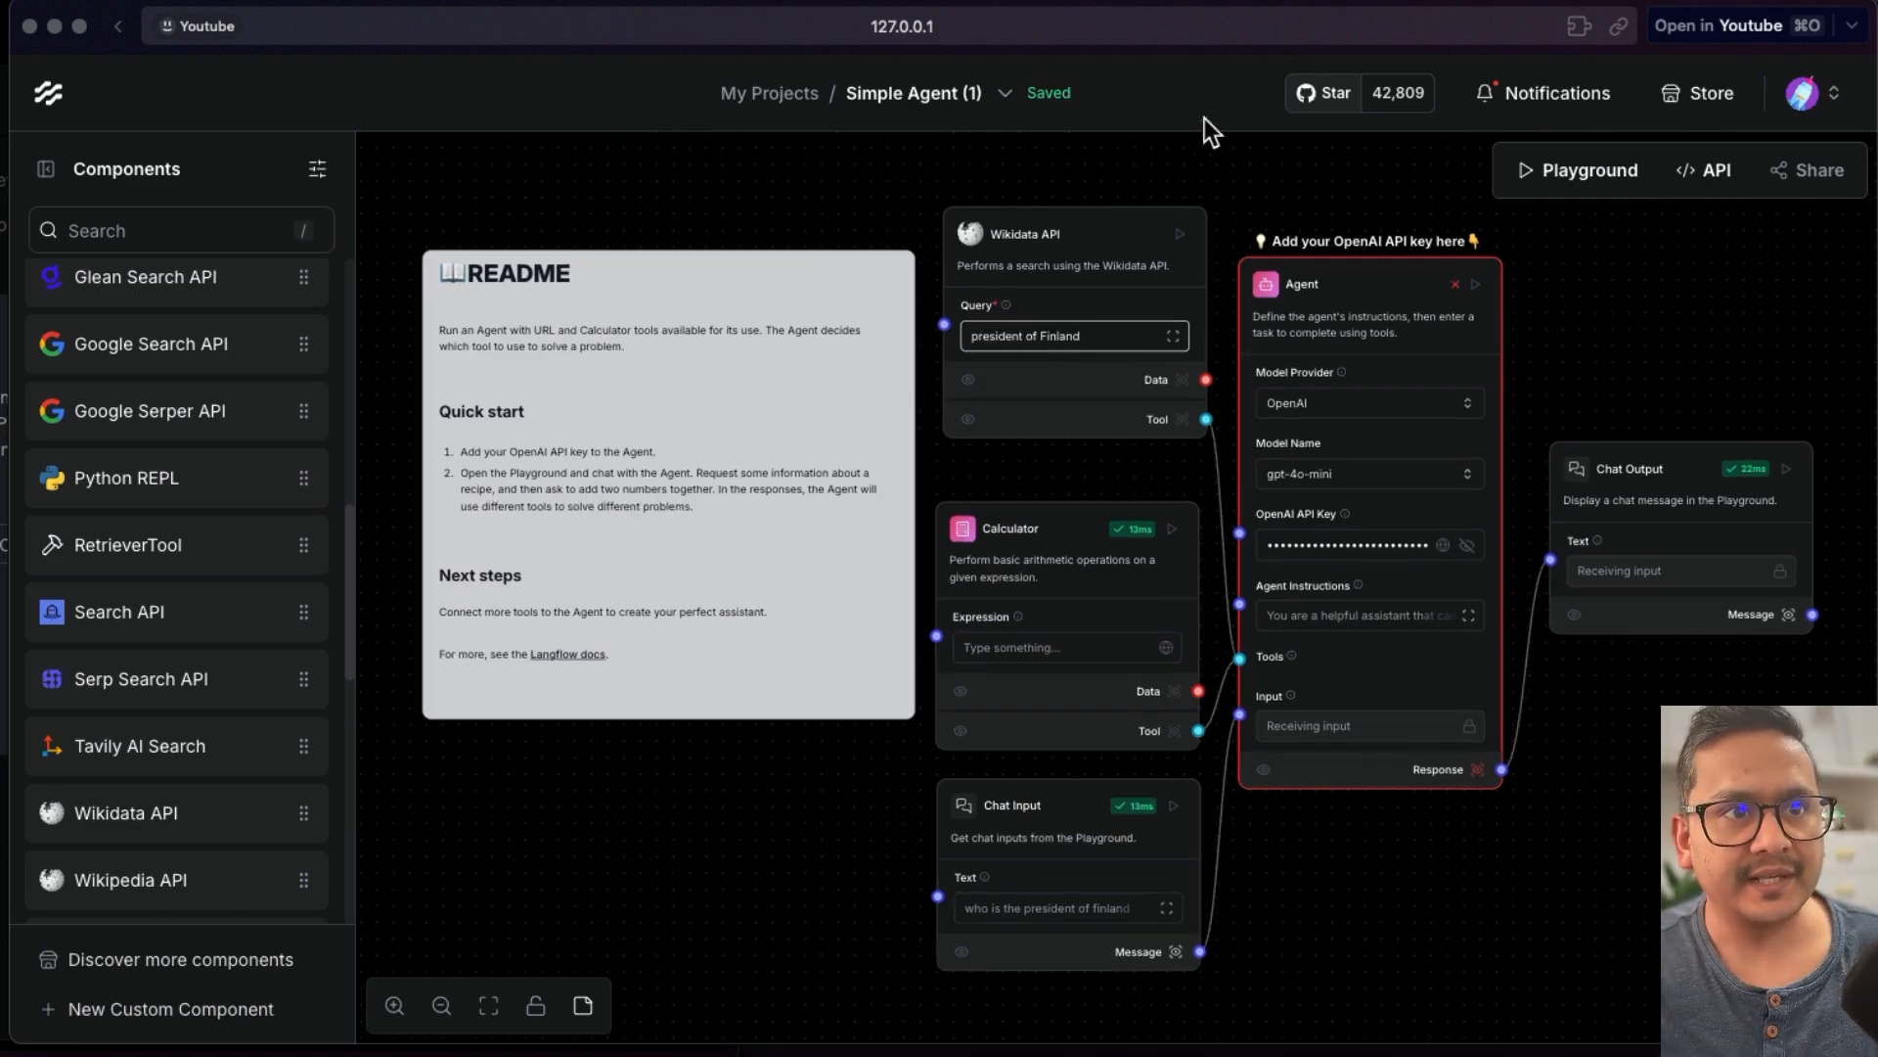
left_click(1180, 235)
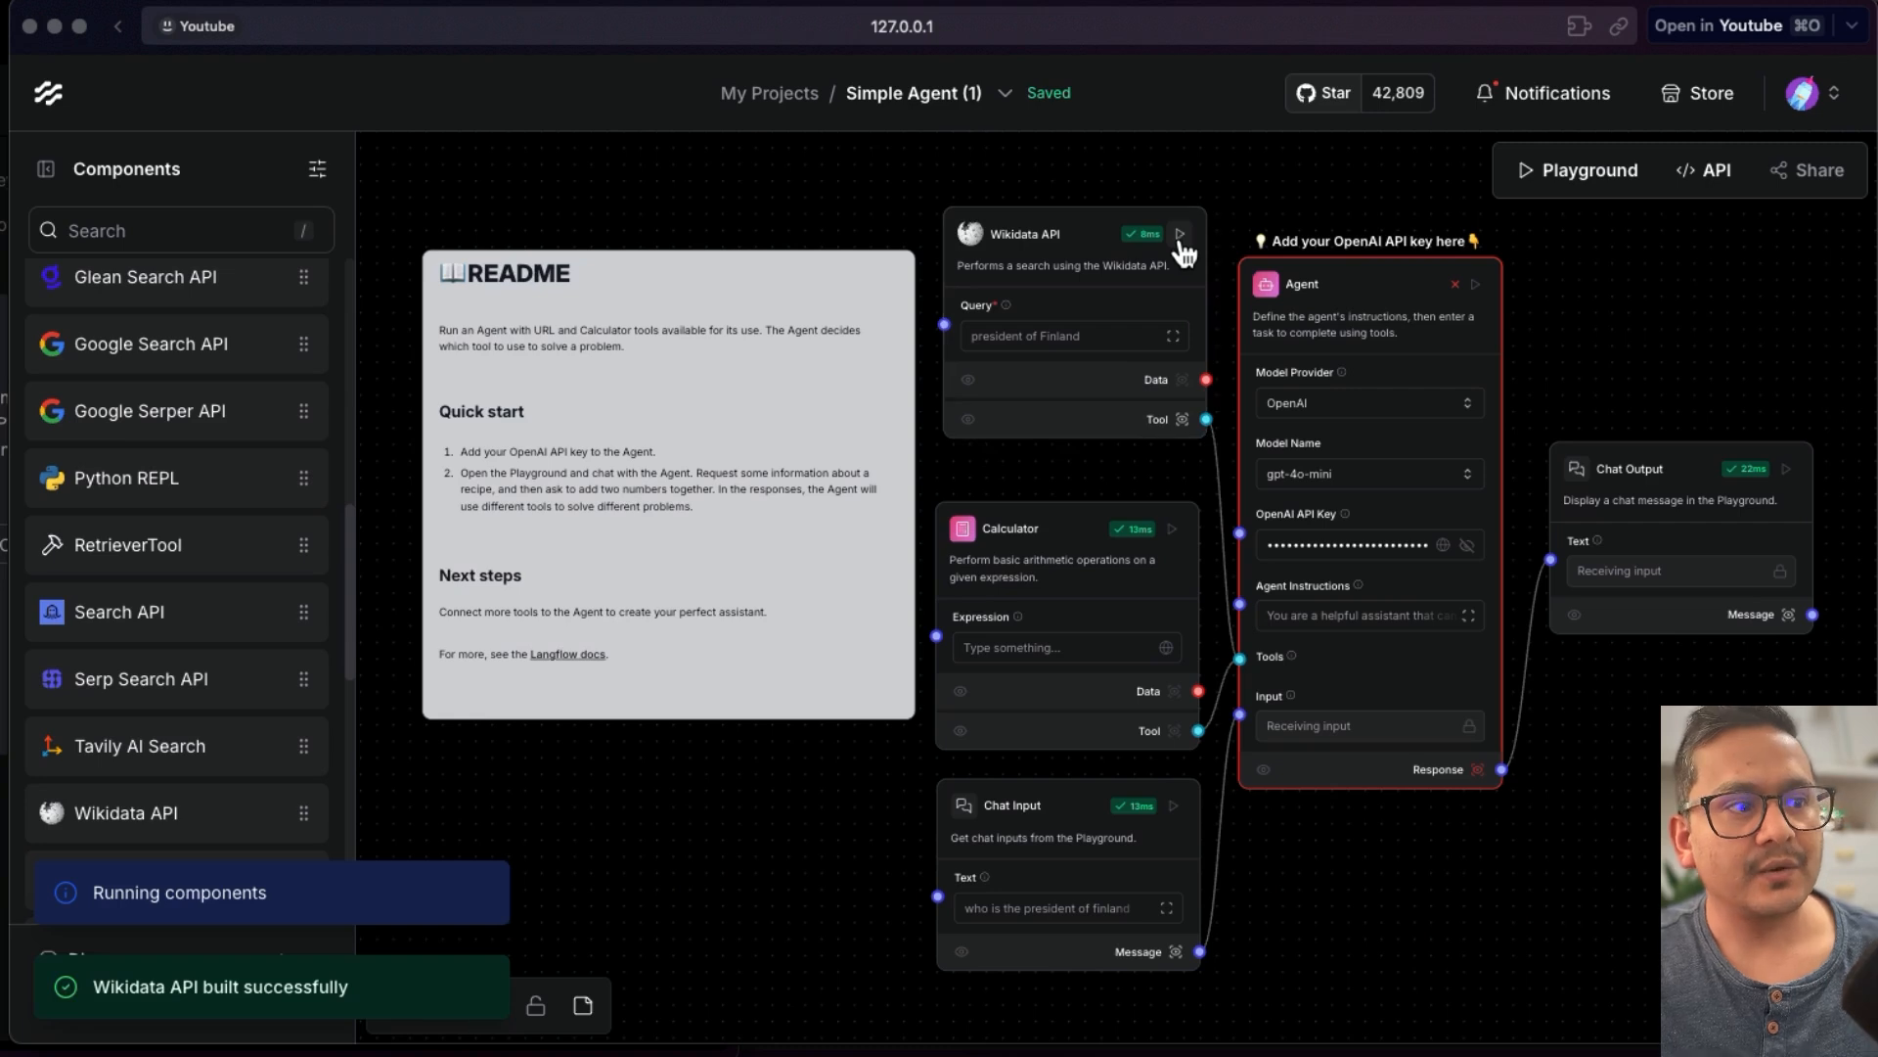
- Run the Calculator, Chat Input, Agent and Chat Output components in turn
left_click(1174, 531)
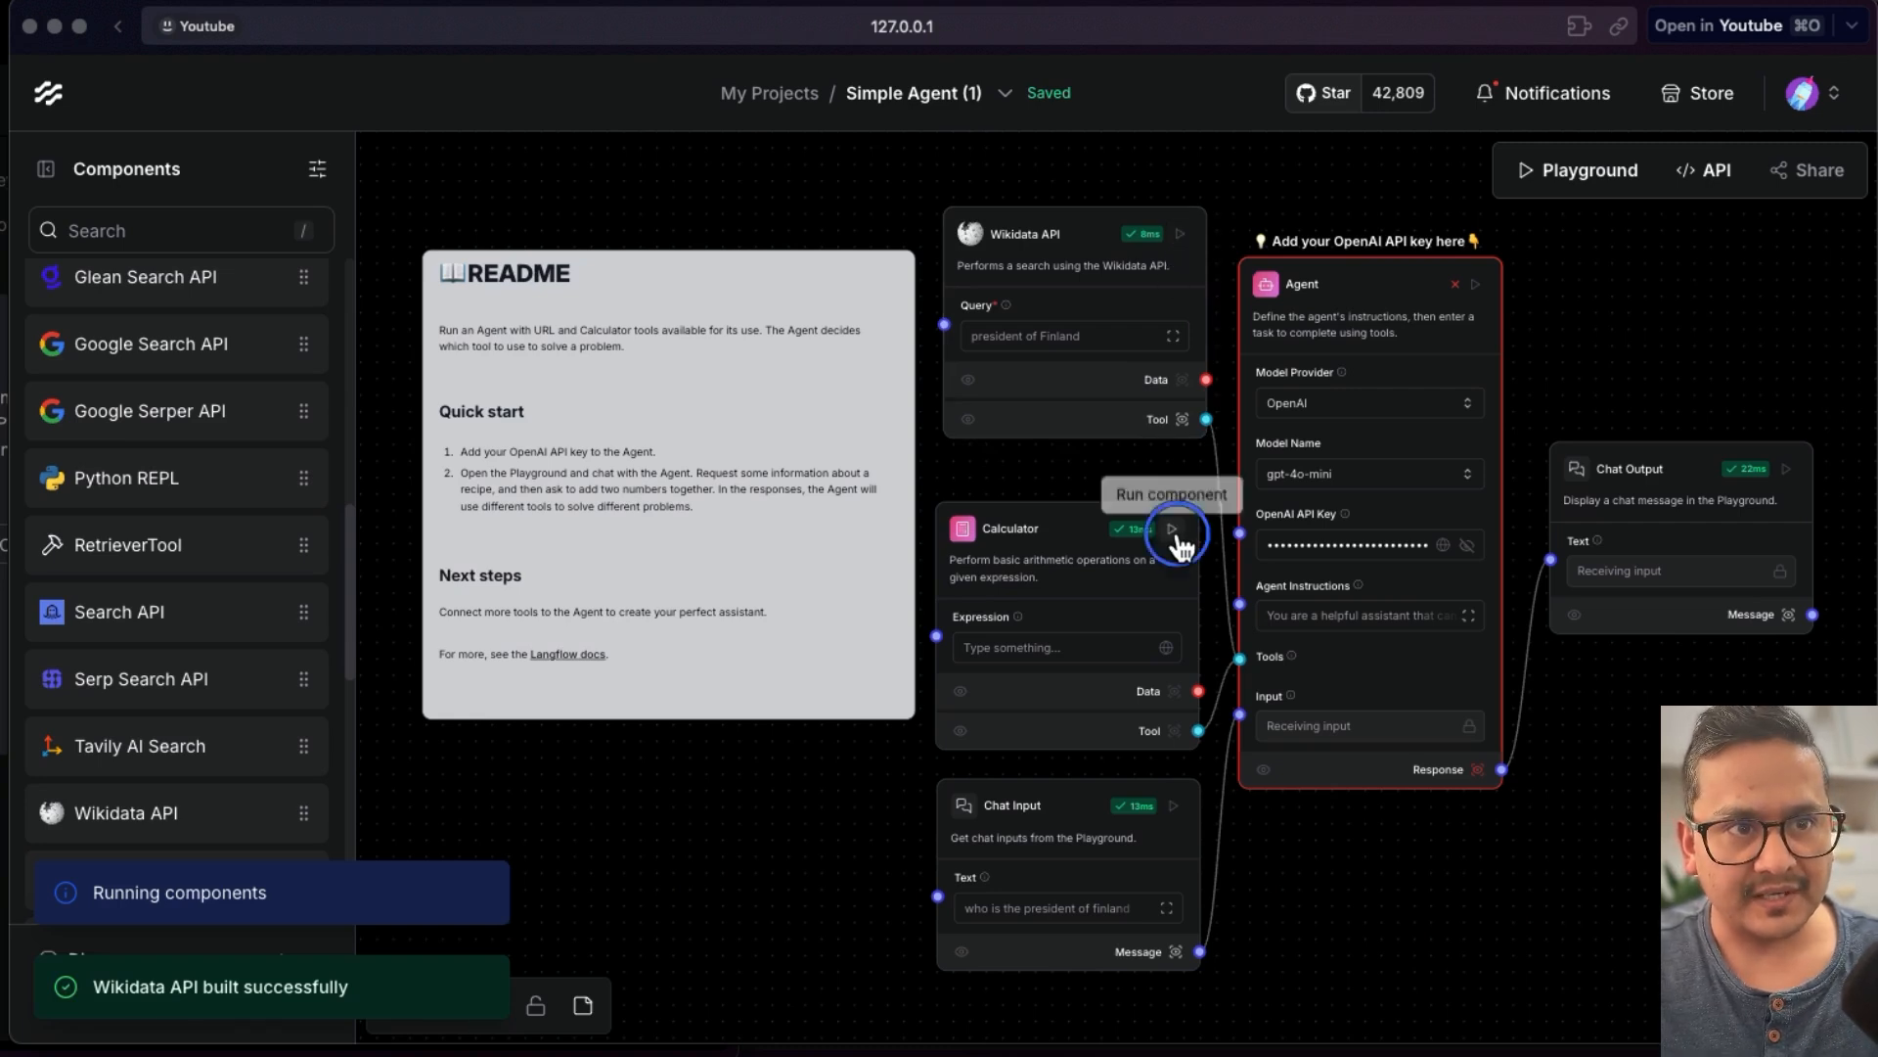
left_click(1174, 808)
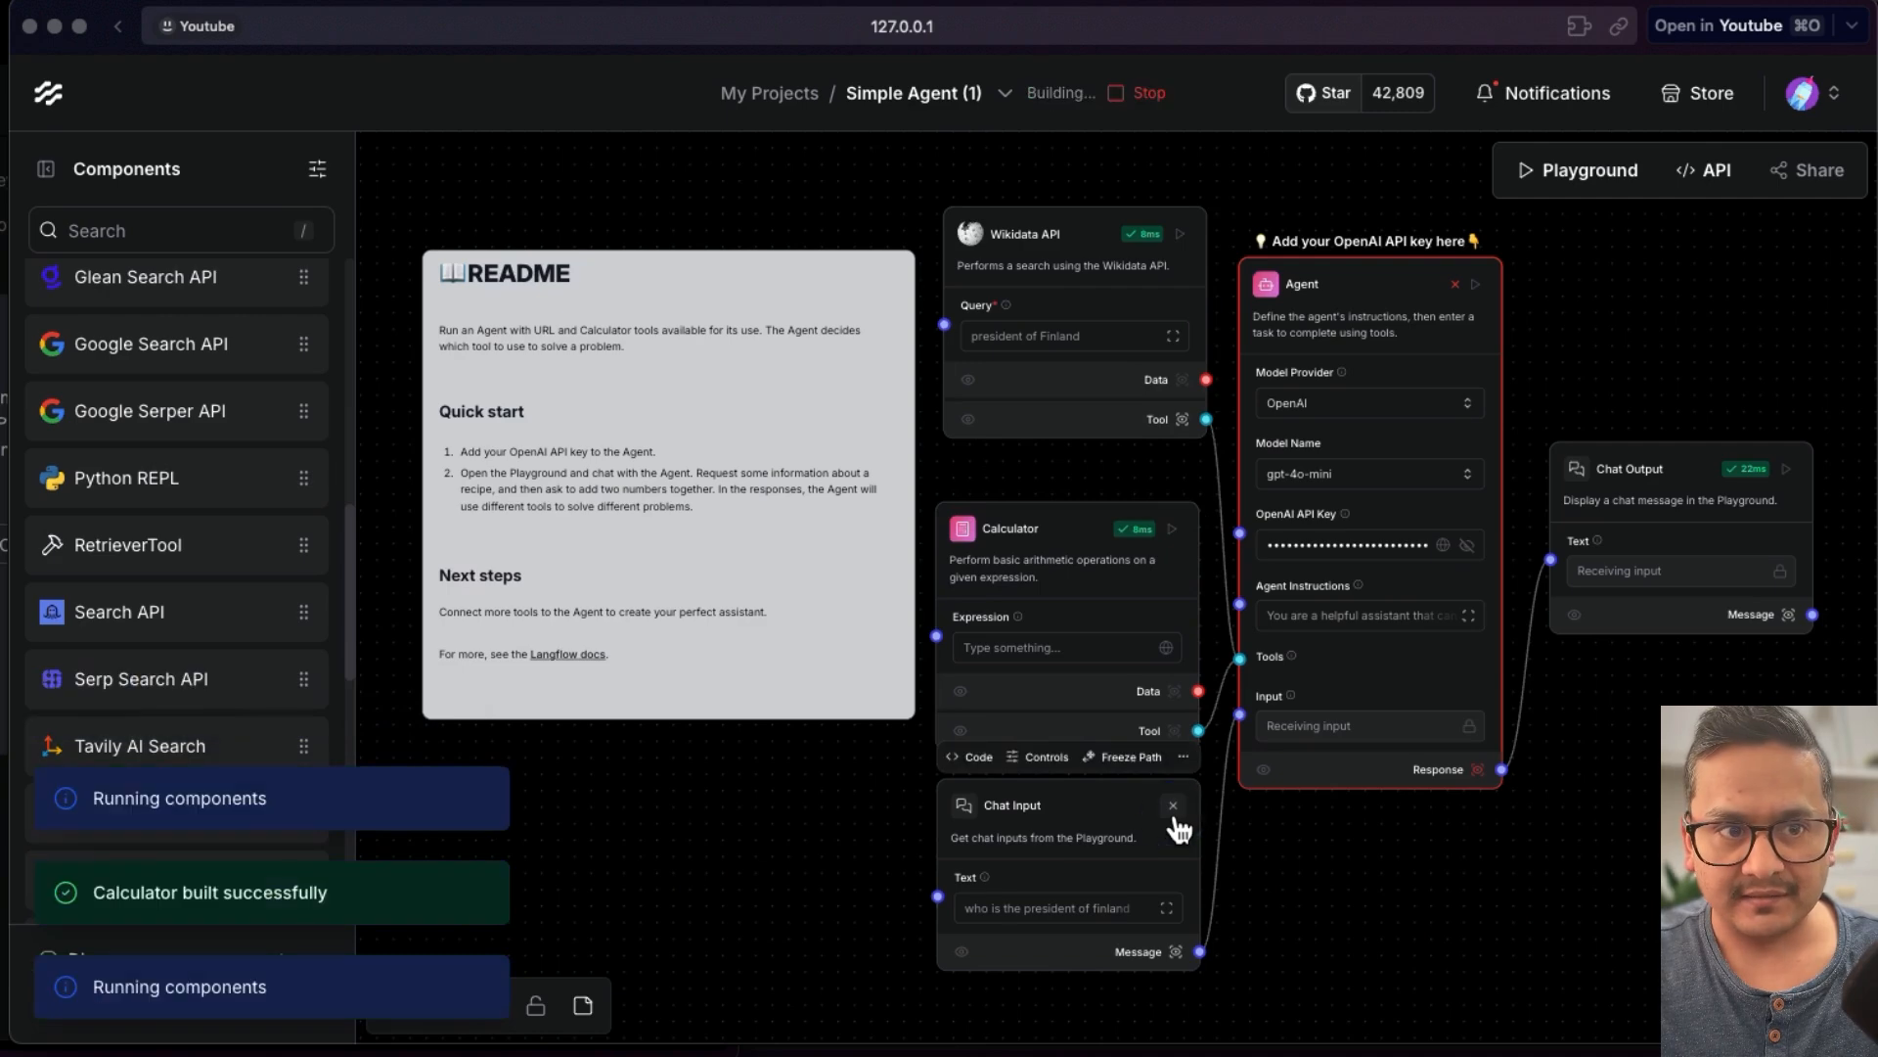
left_click(1475, 285)
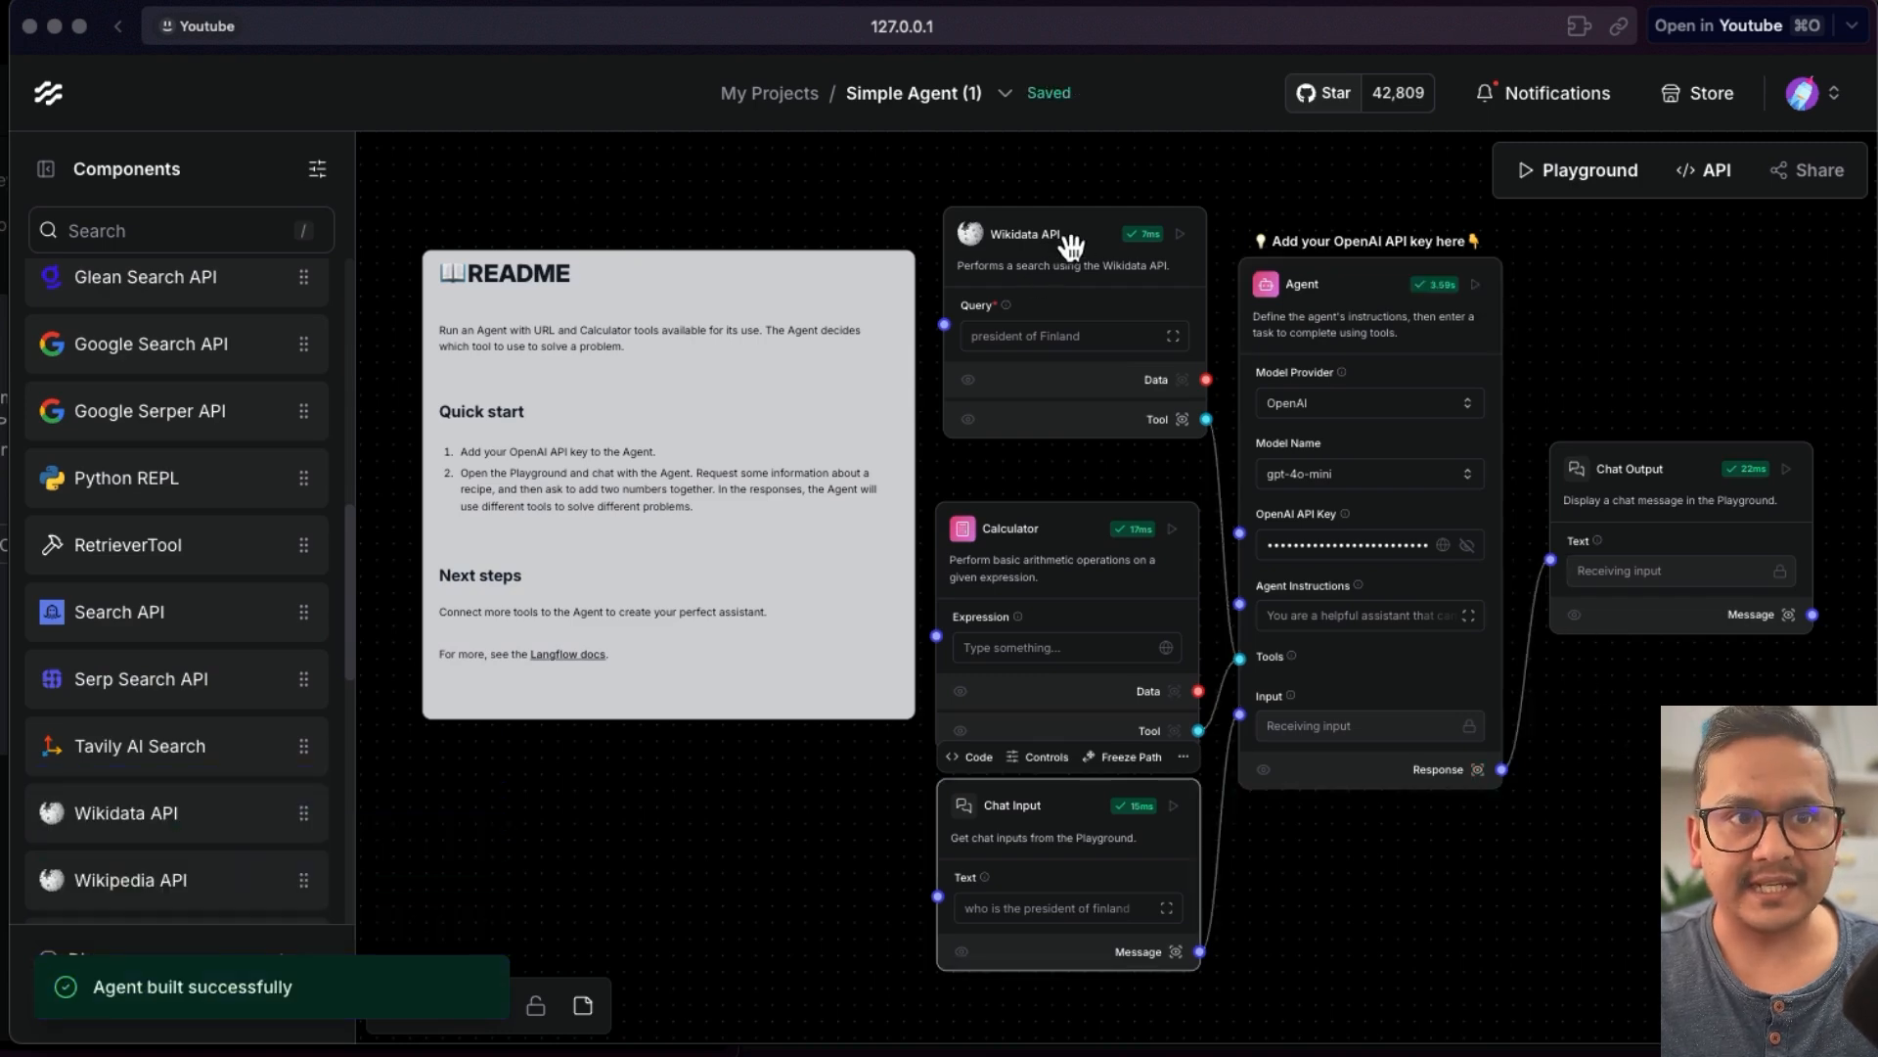
left_click(1786, 471)
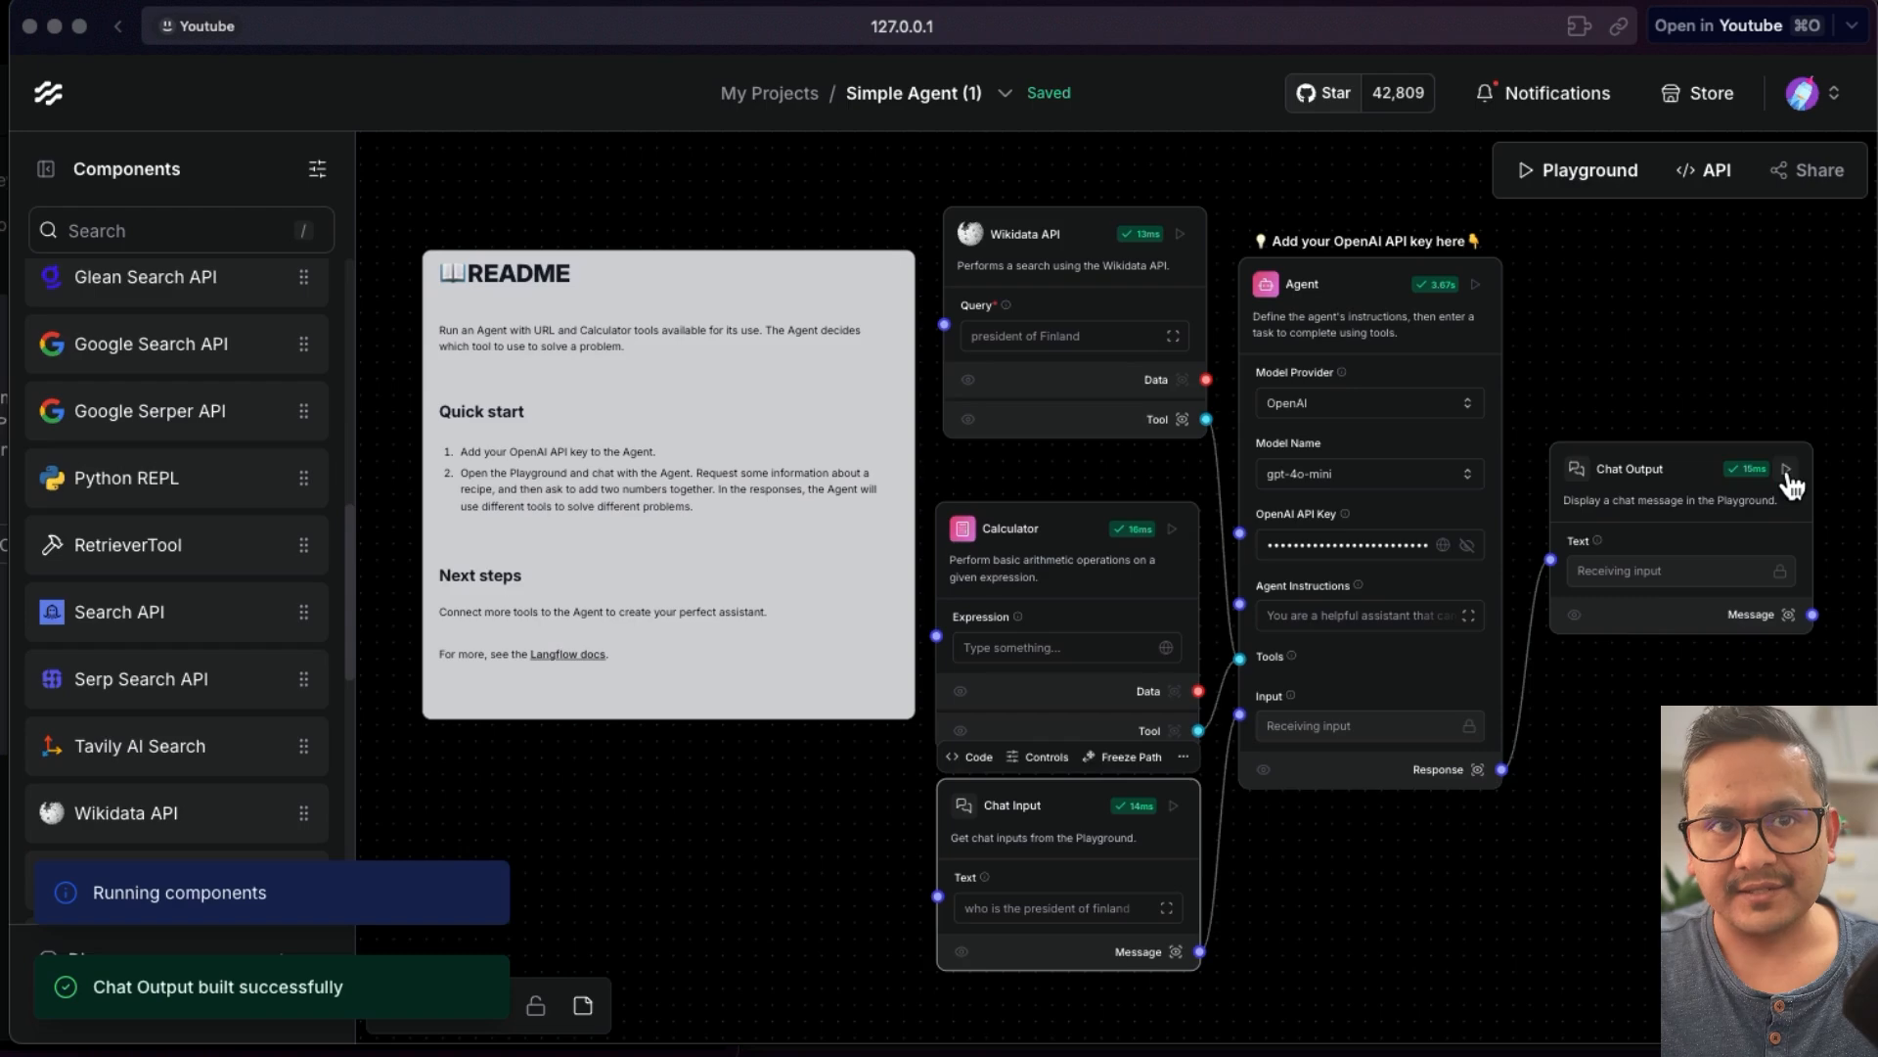
- Open the Playground and resend 'who is the president of finland' to the agent
left_click(1577, 173)
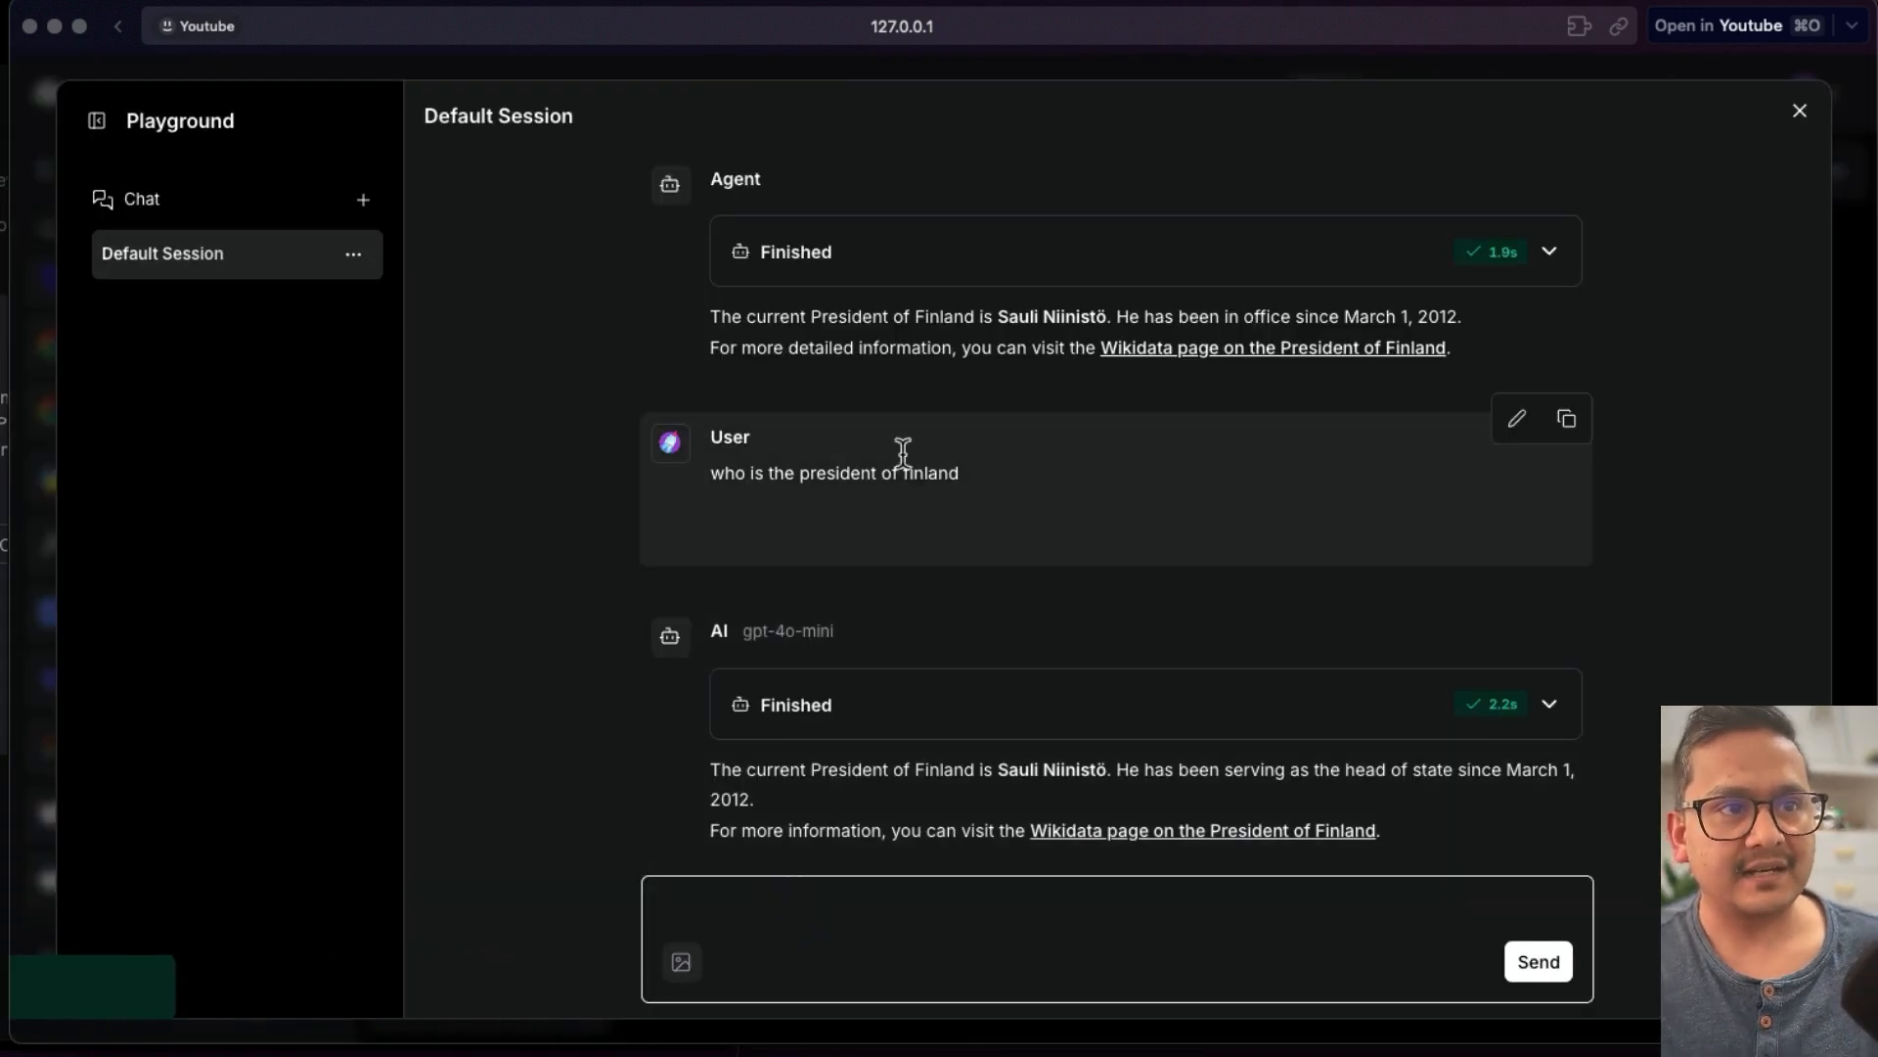
left_click(896, 462)
triple_click(896, 462)
key("super+c")
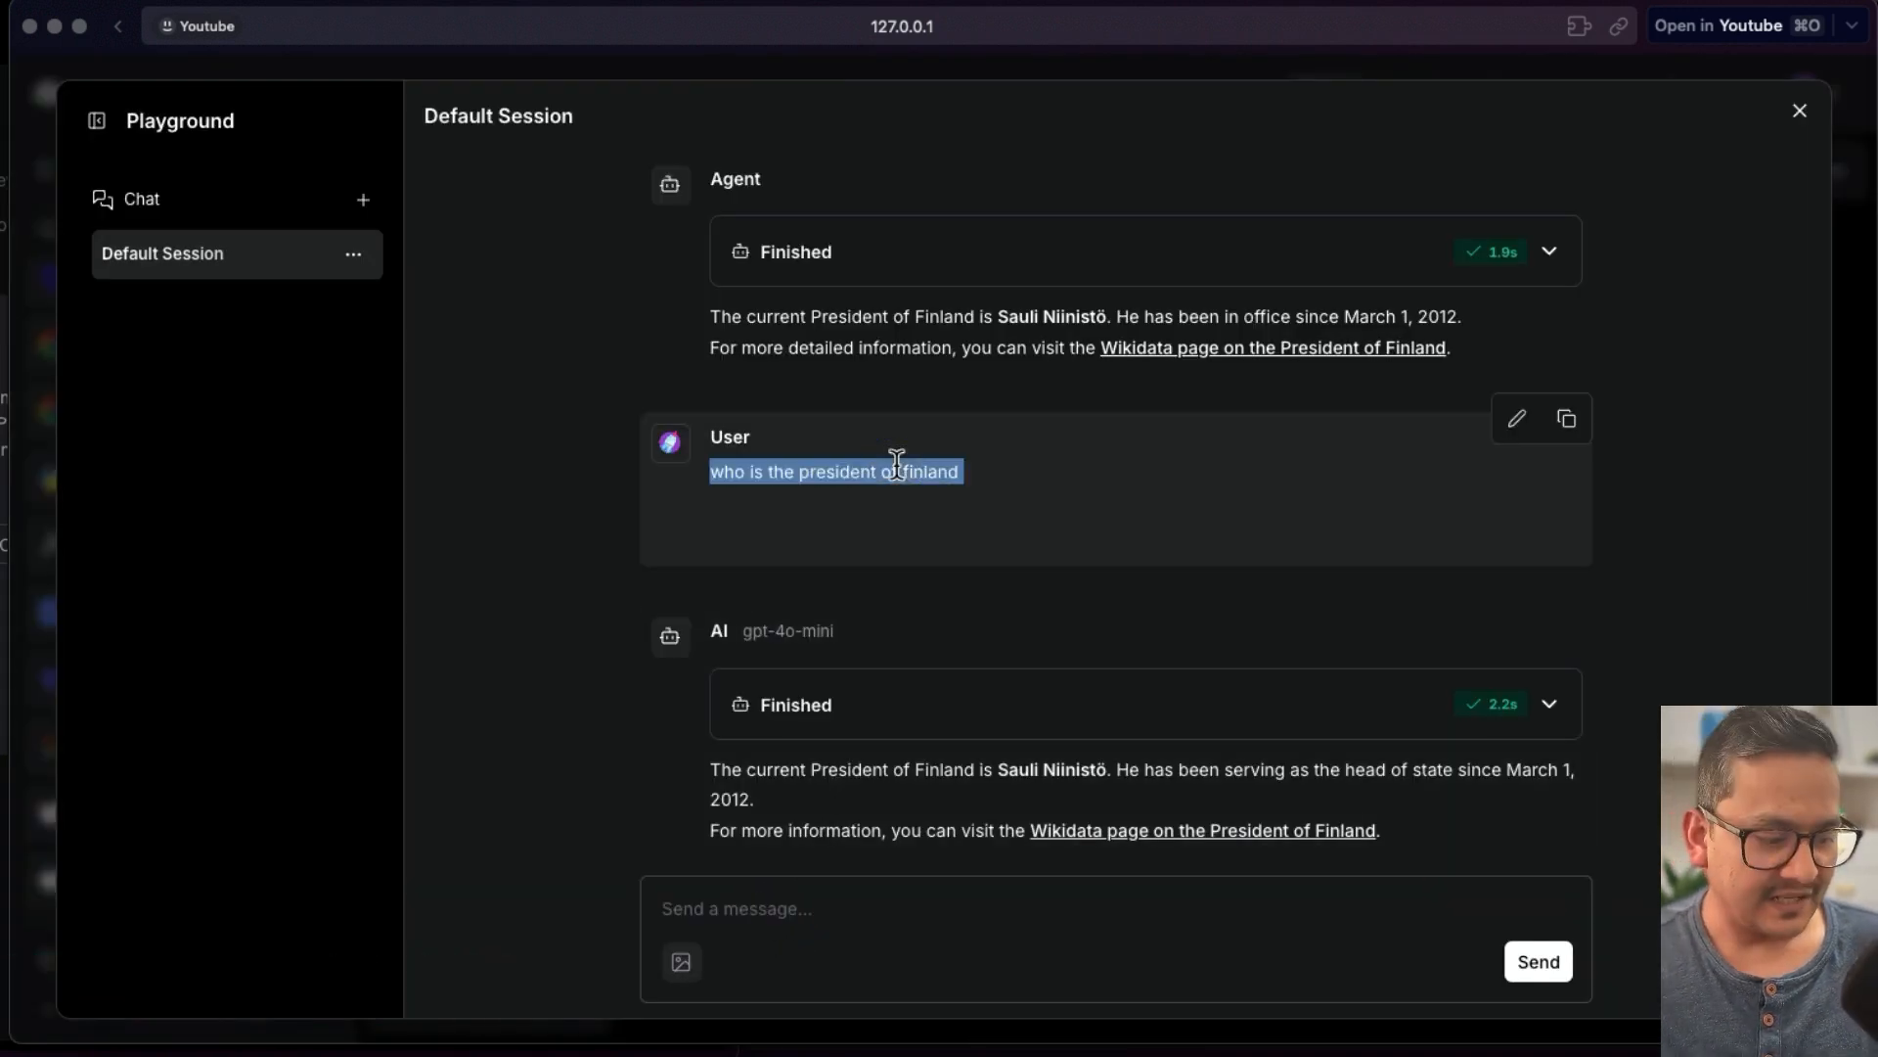
left_click(822, 915)
key("super+v")
key("Return")
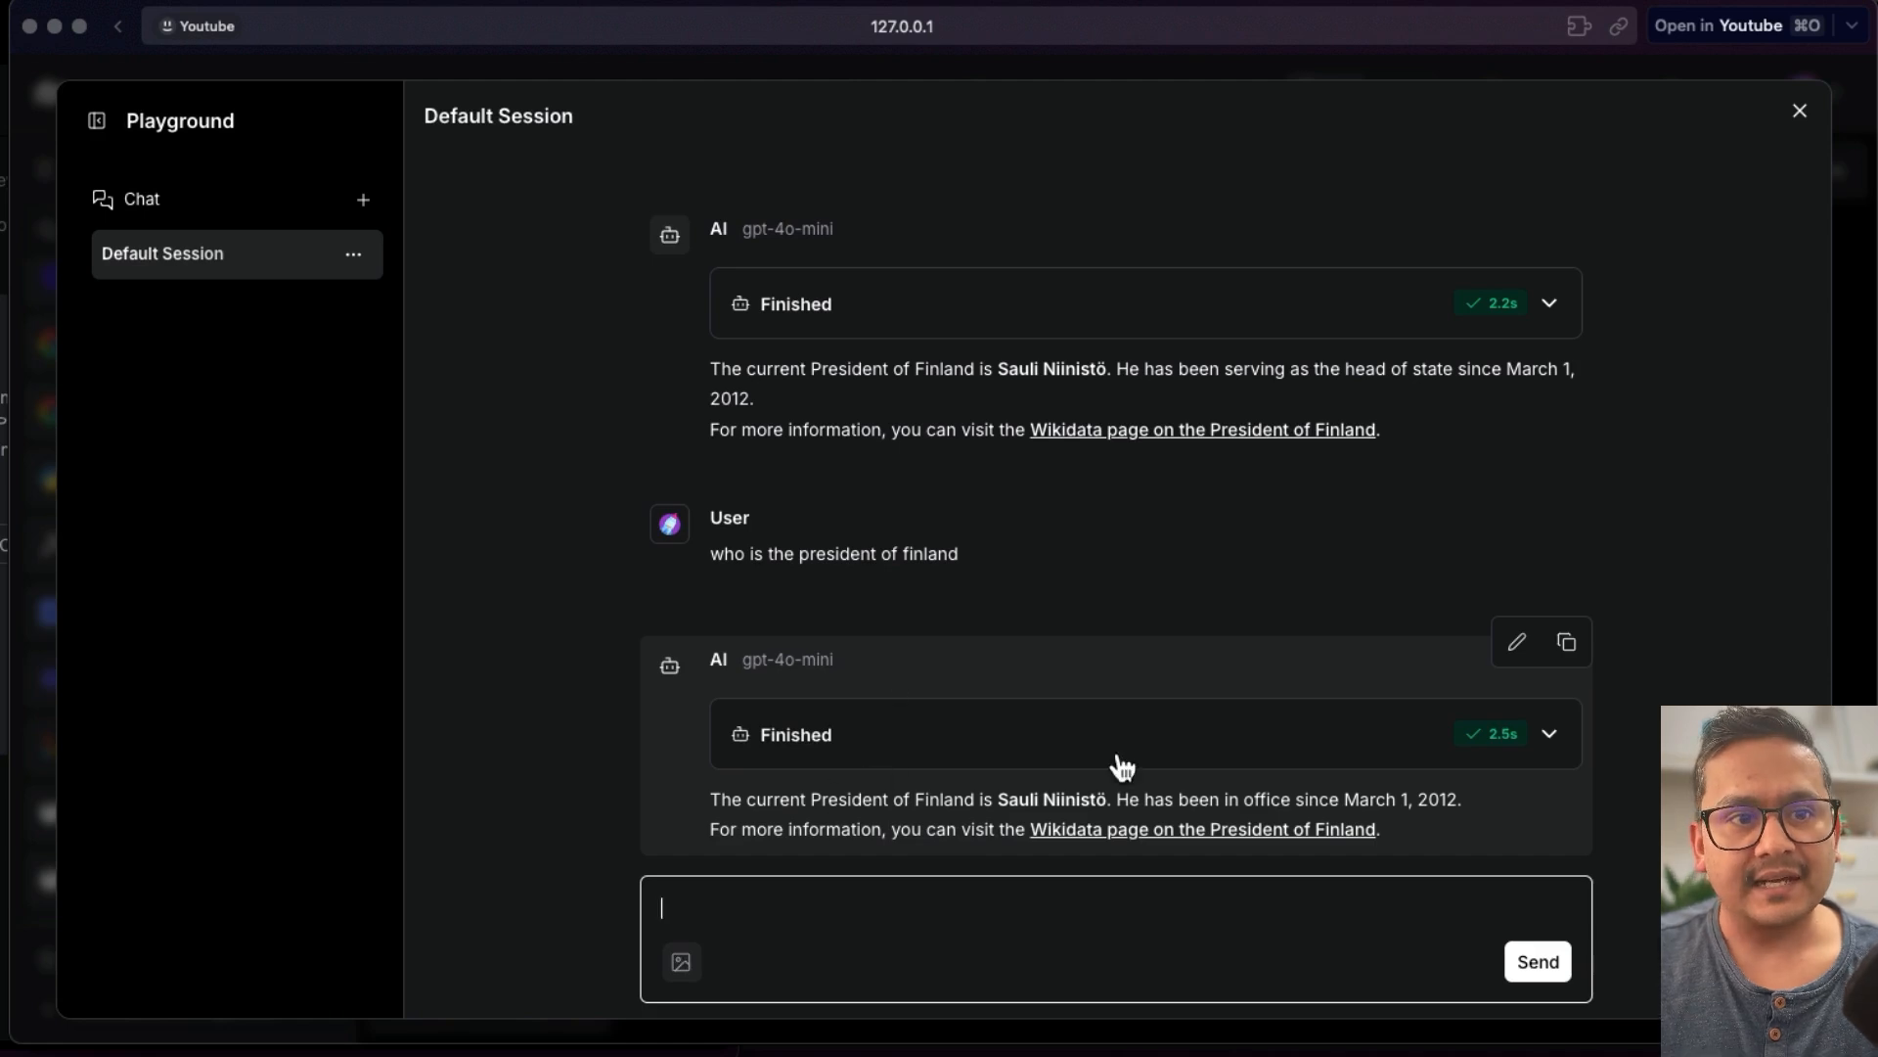
- Expand the latest answer's details to inspect the wikidata_search_api tool call, then close the Playground
left_click(1554, 739)
scroll(940, 766, "down", 15)
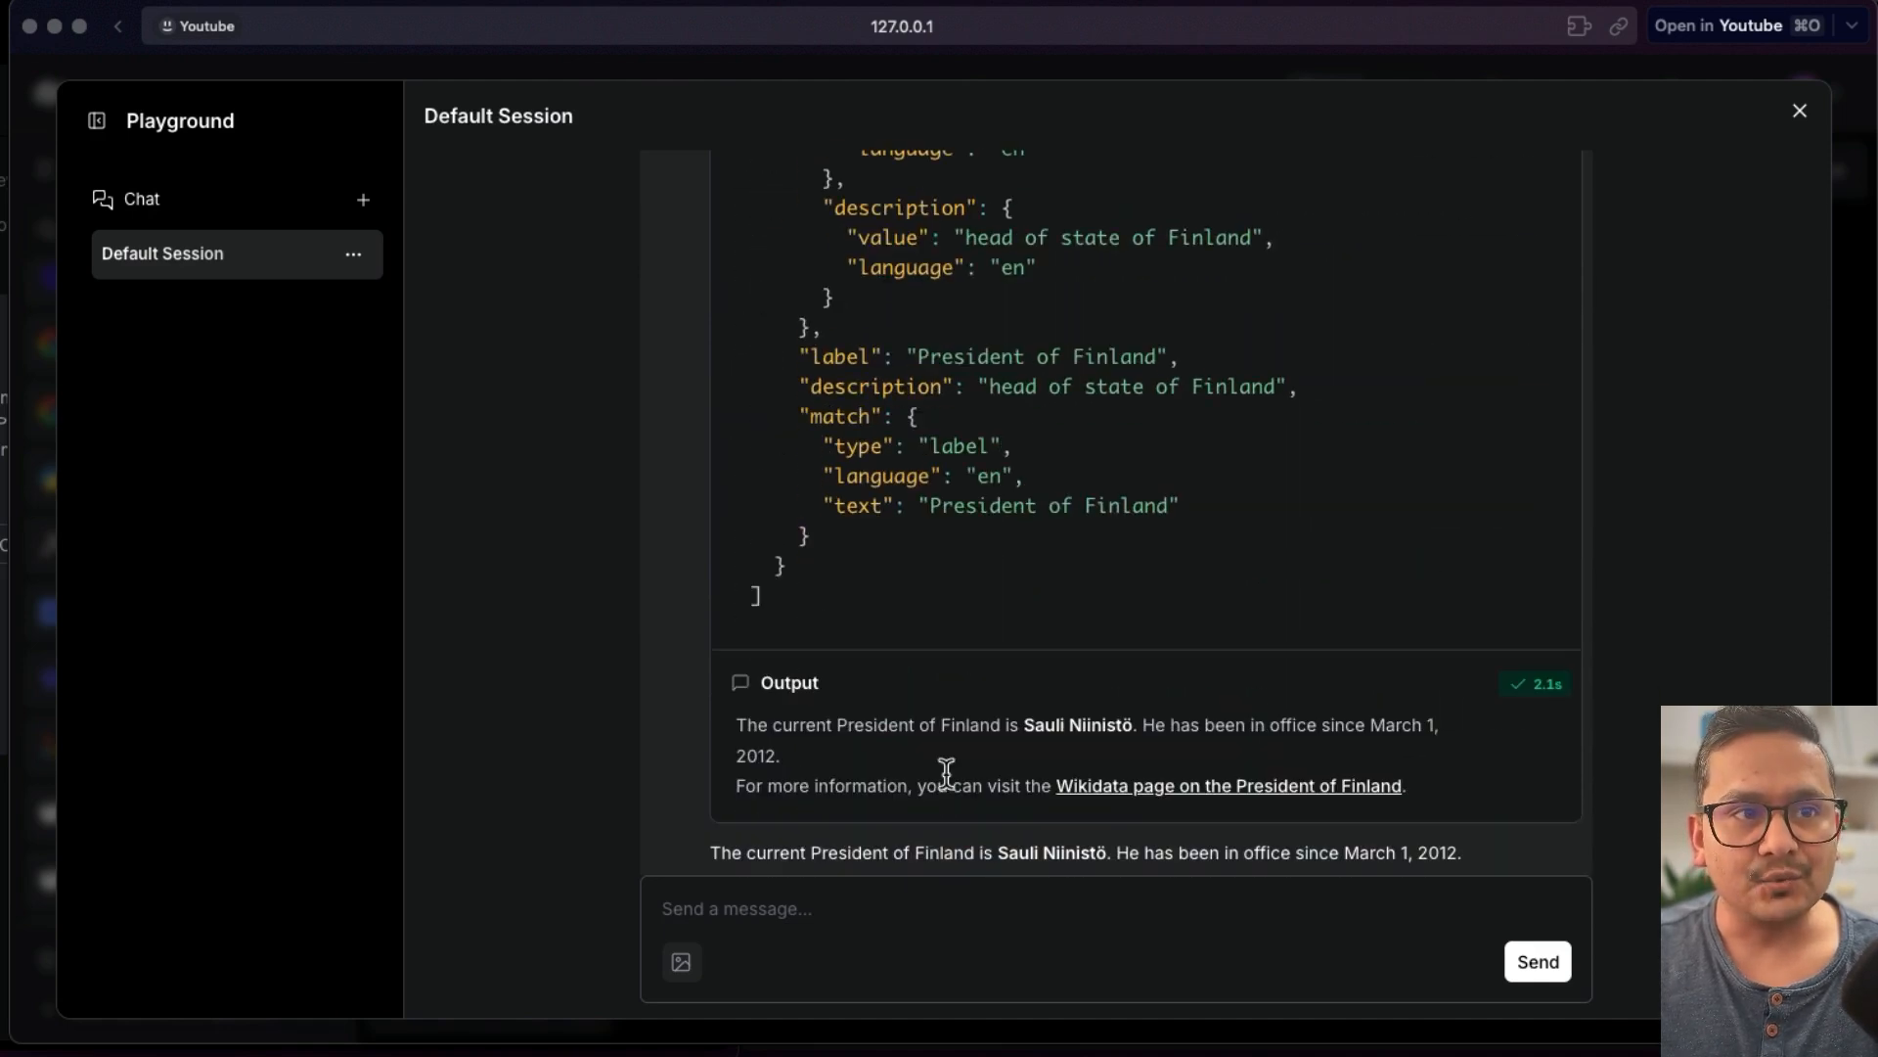
scroll(947, 775, "up", 10)
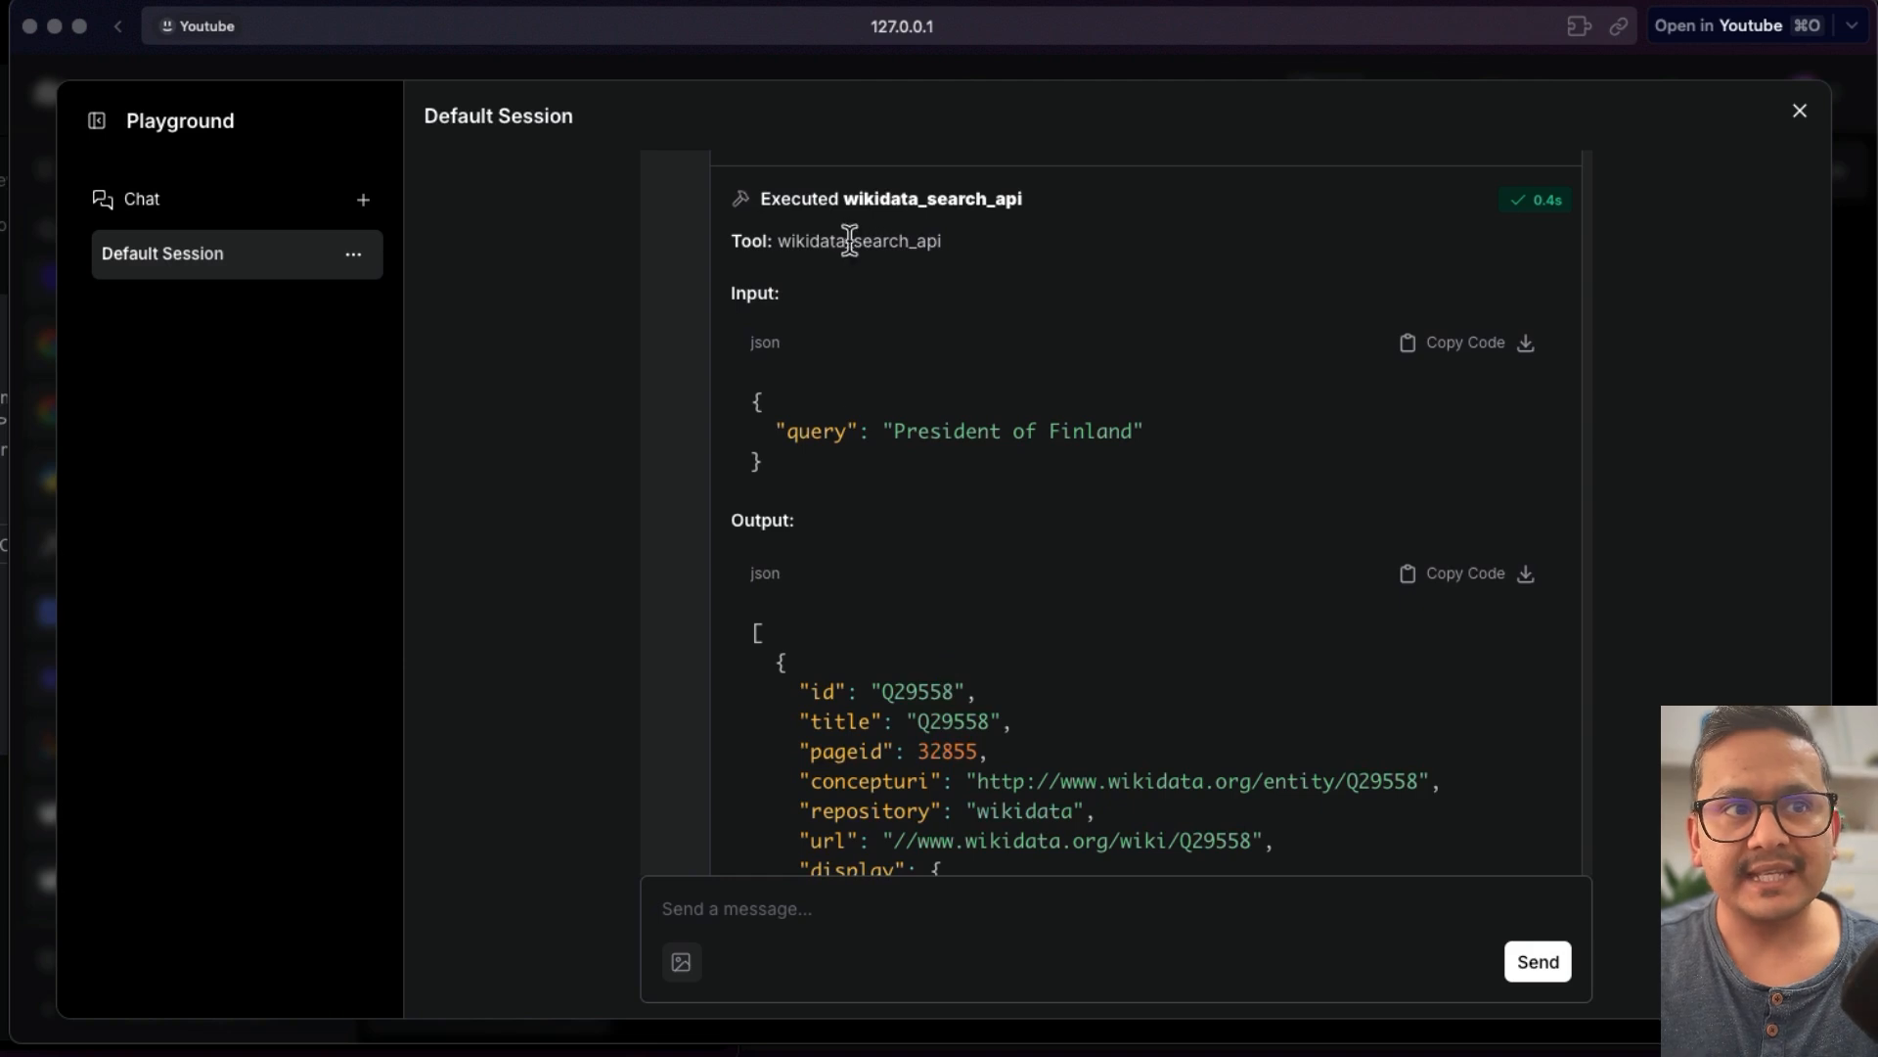
scroll(1311, 801, "down", 10)
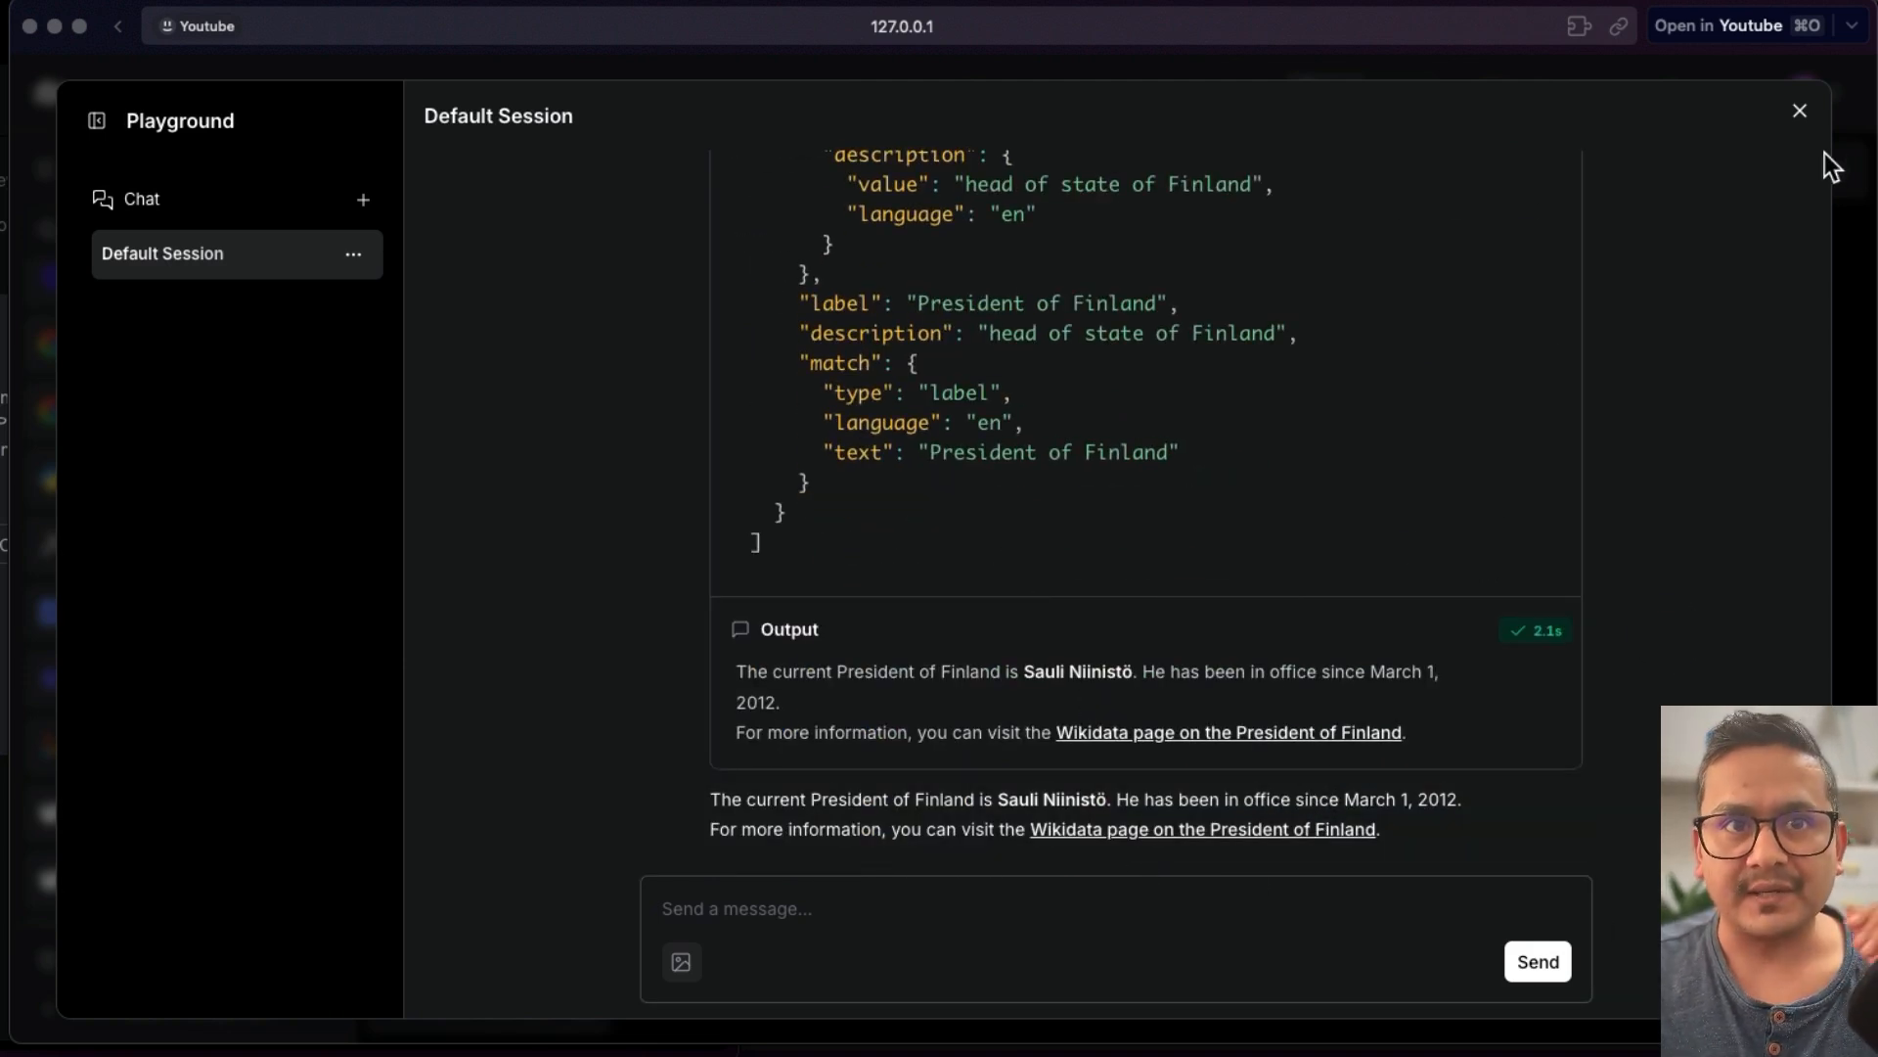
left_click(1799, 111)
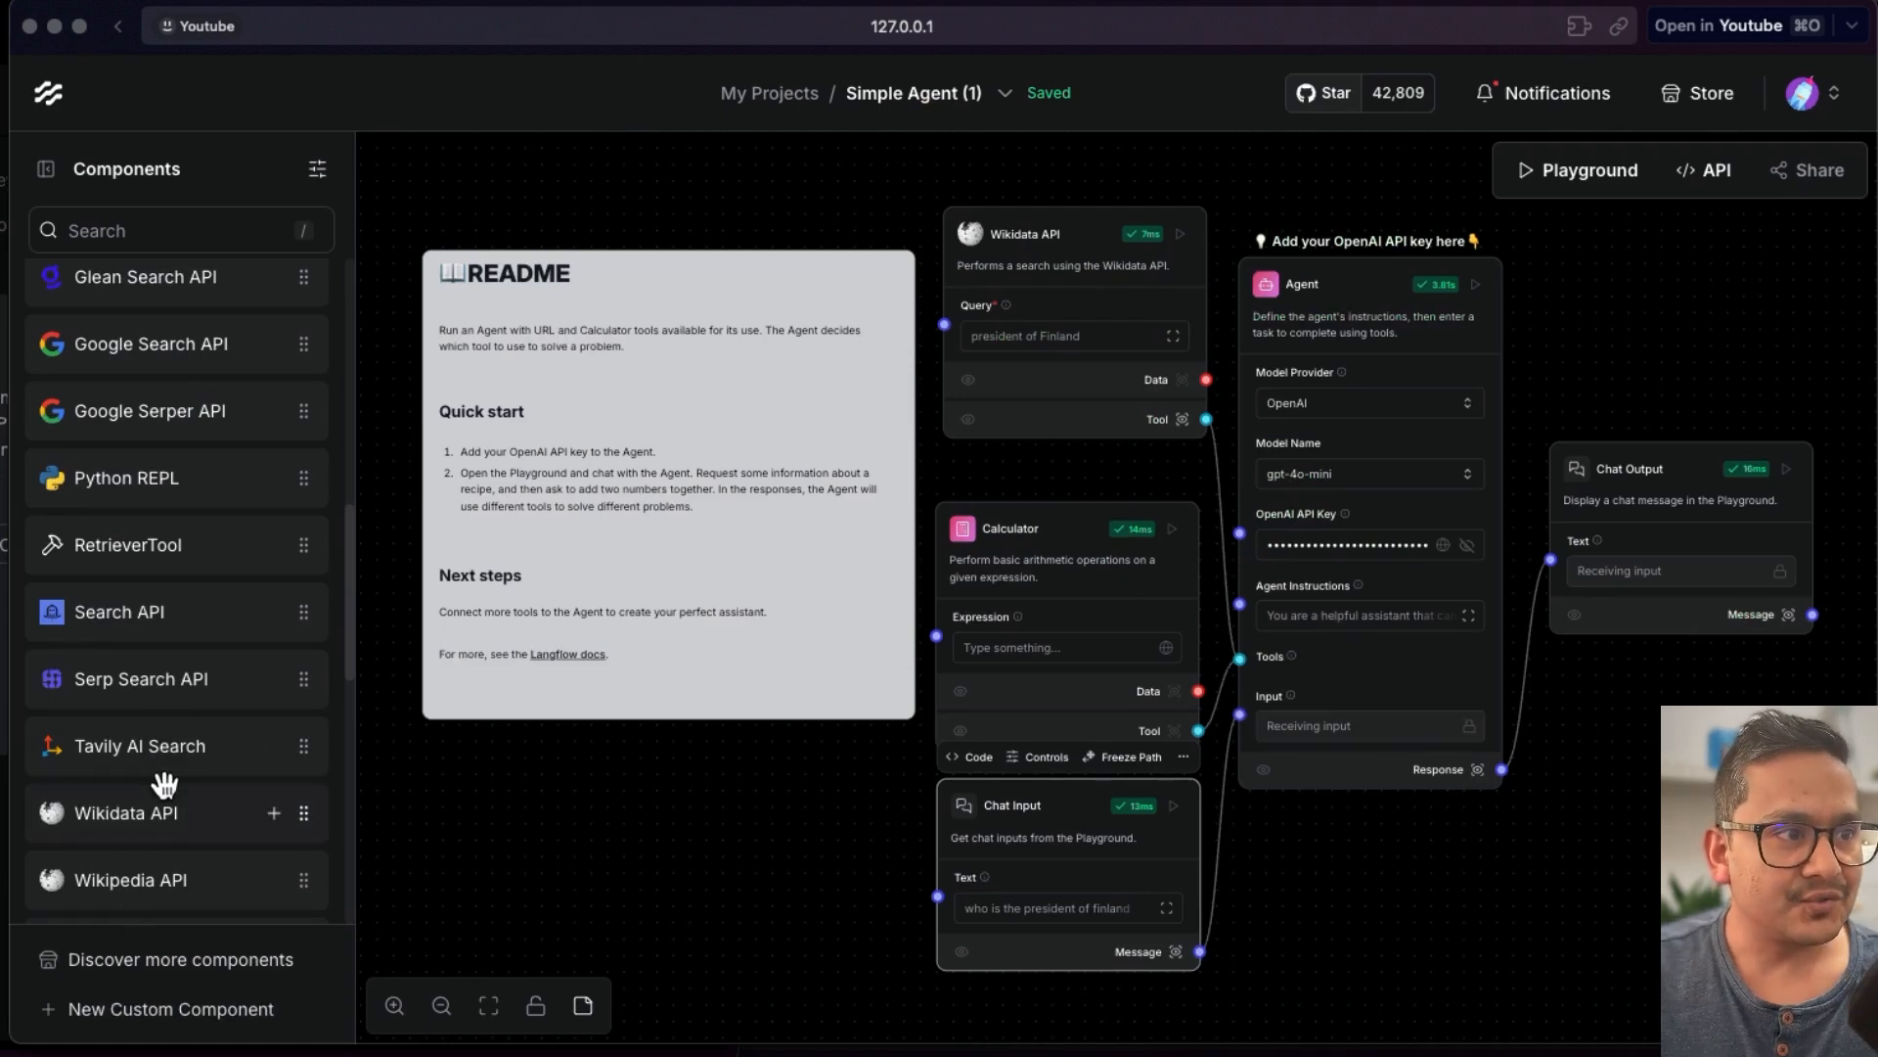
- Add a Wikipedia API component to the canvas
scroll(164, 783, "up", 2)
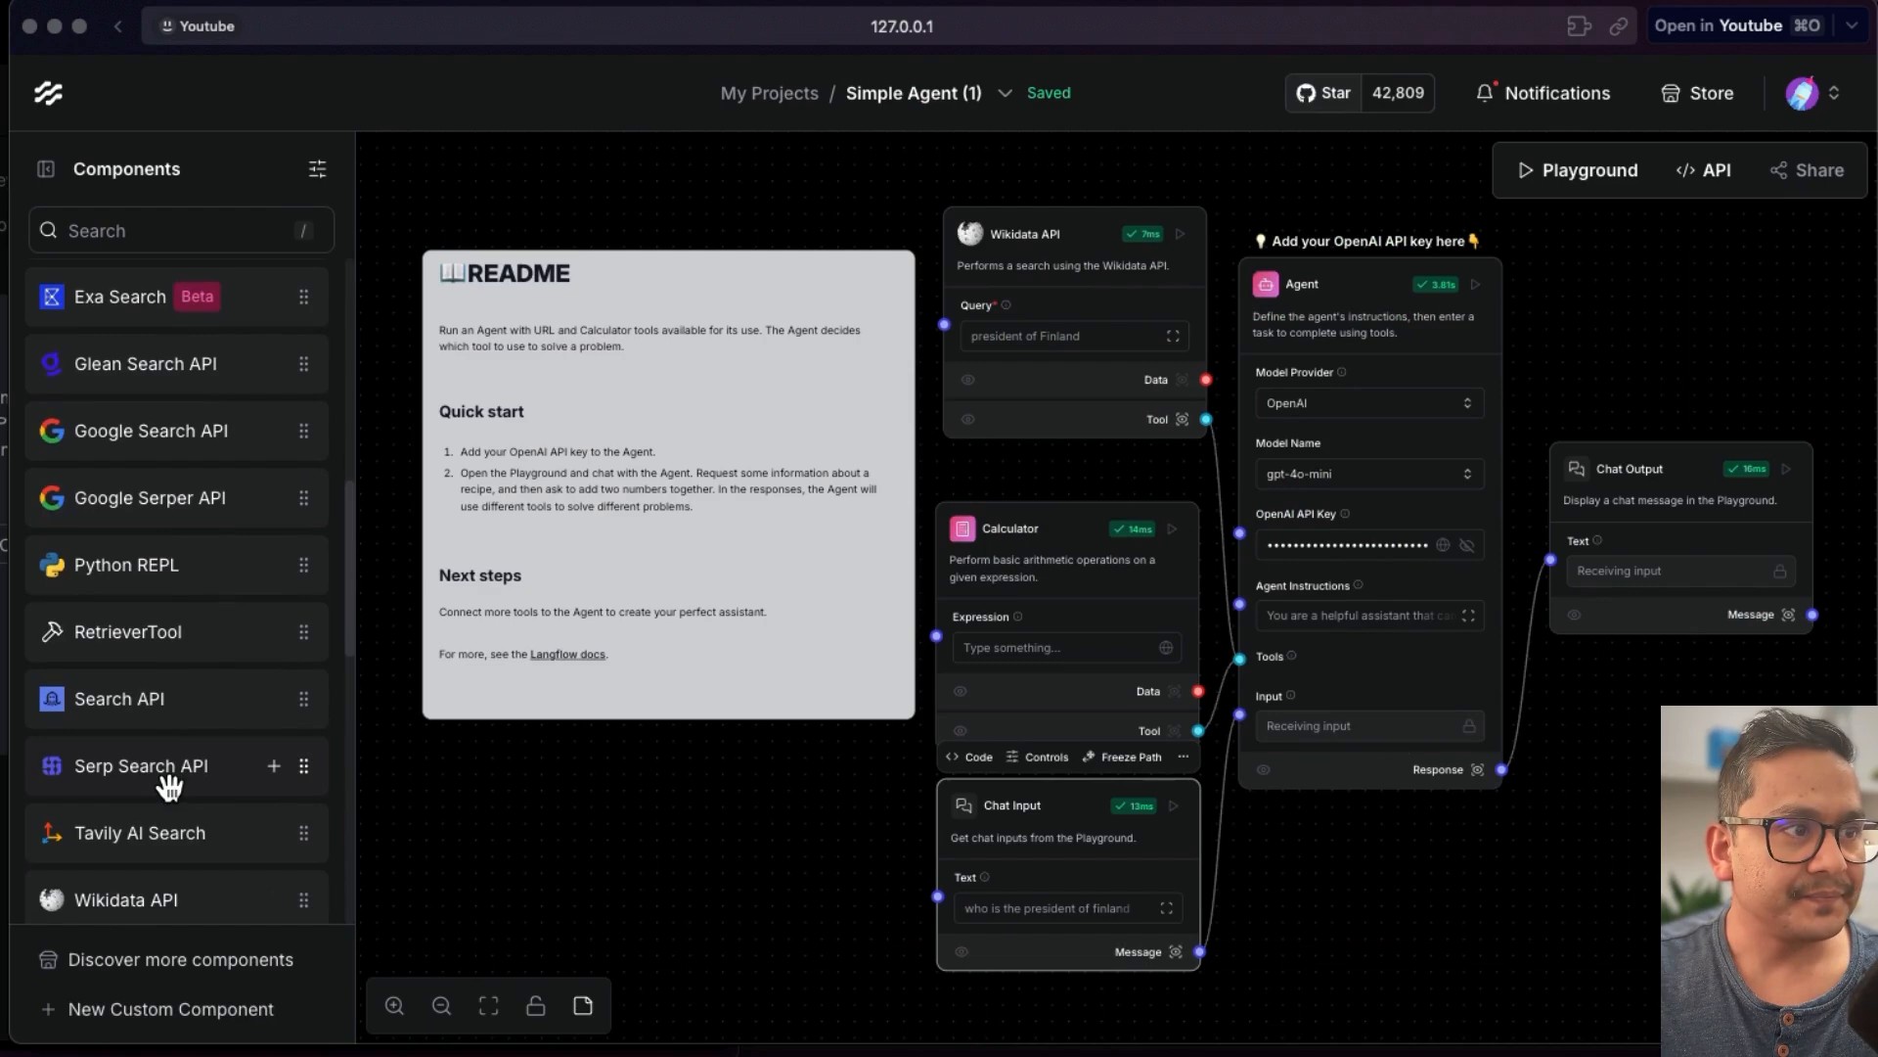
scroll(157, 890, "down", 1)
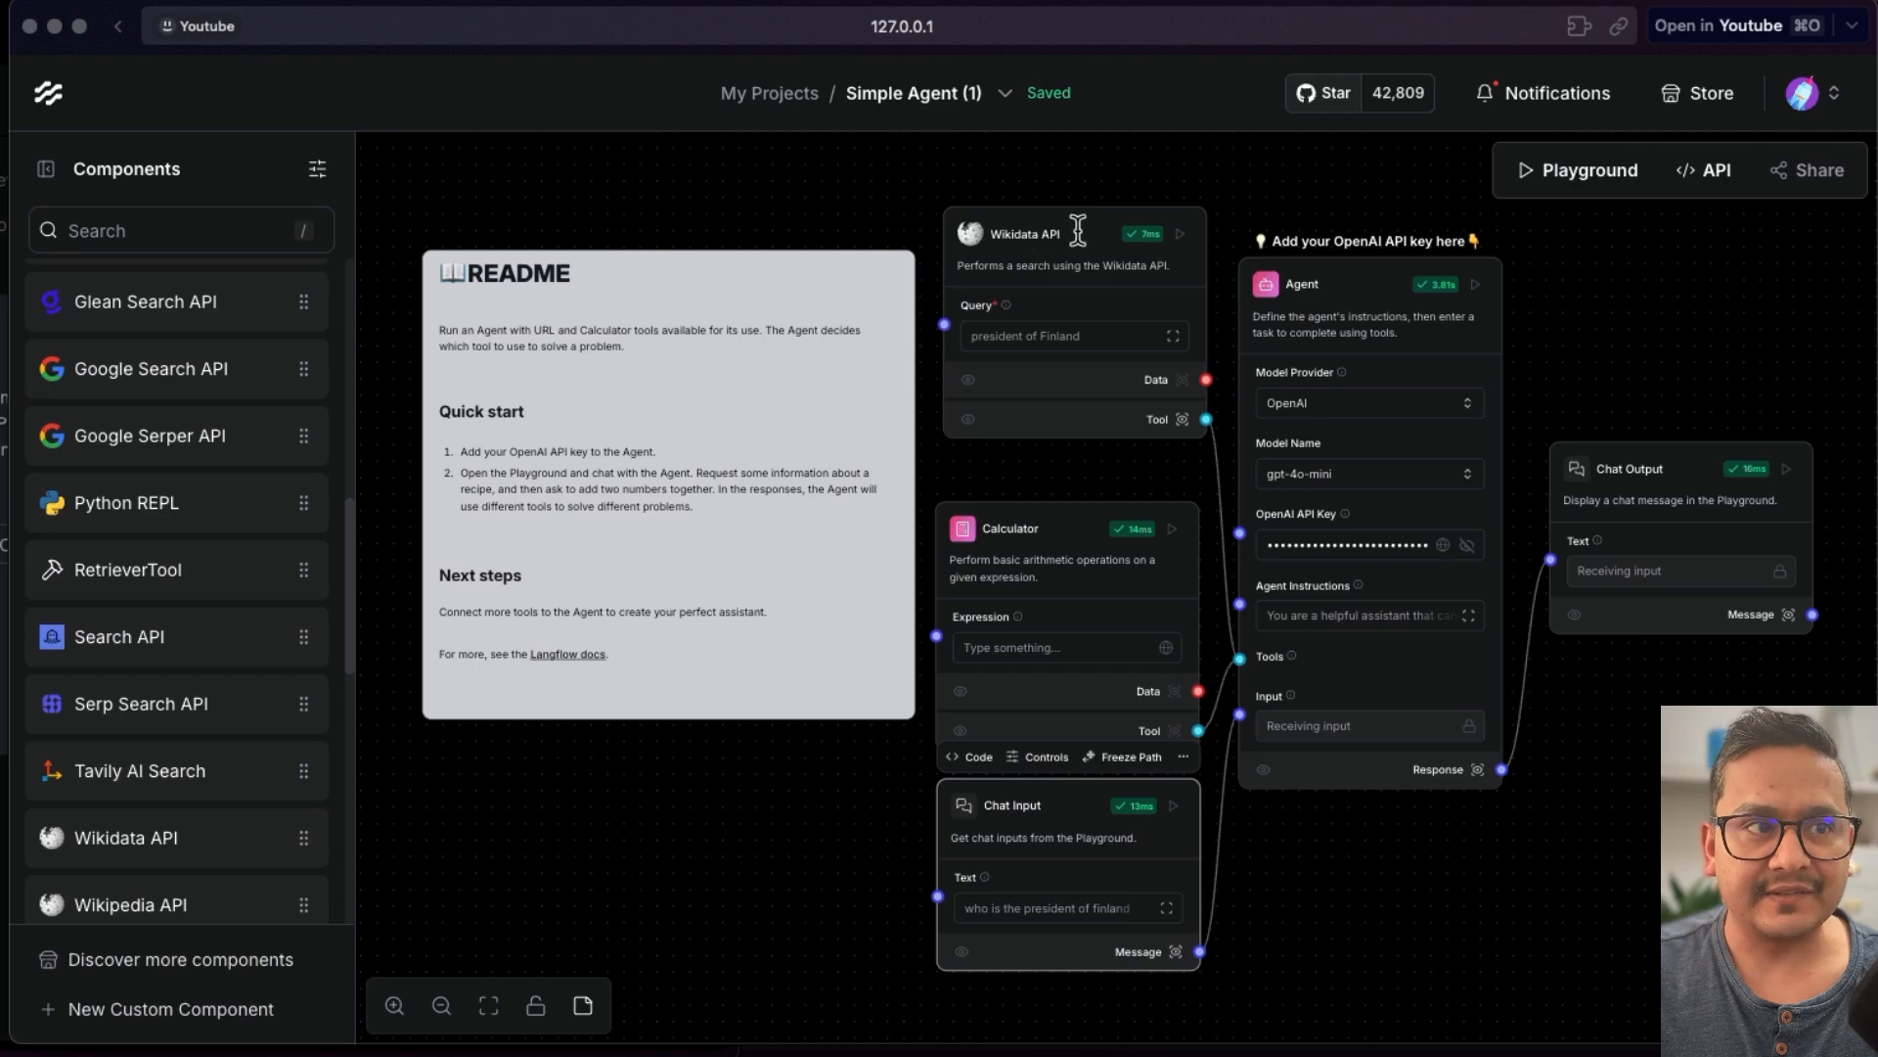
left_click_drag(127, 897, 867, 380)
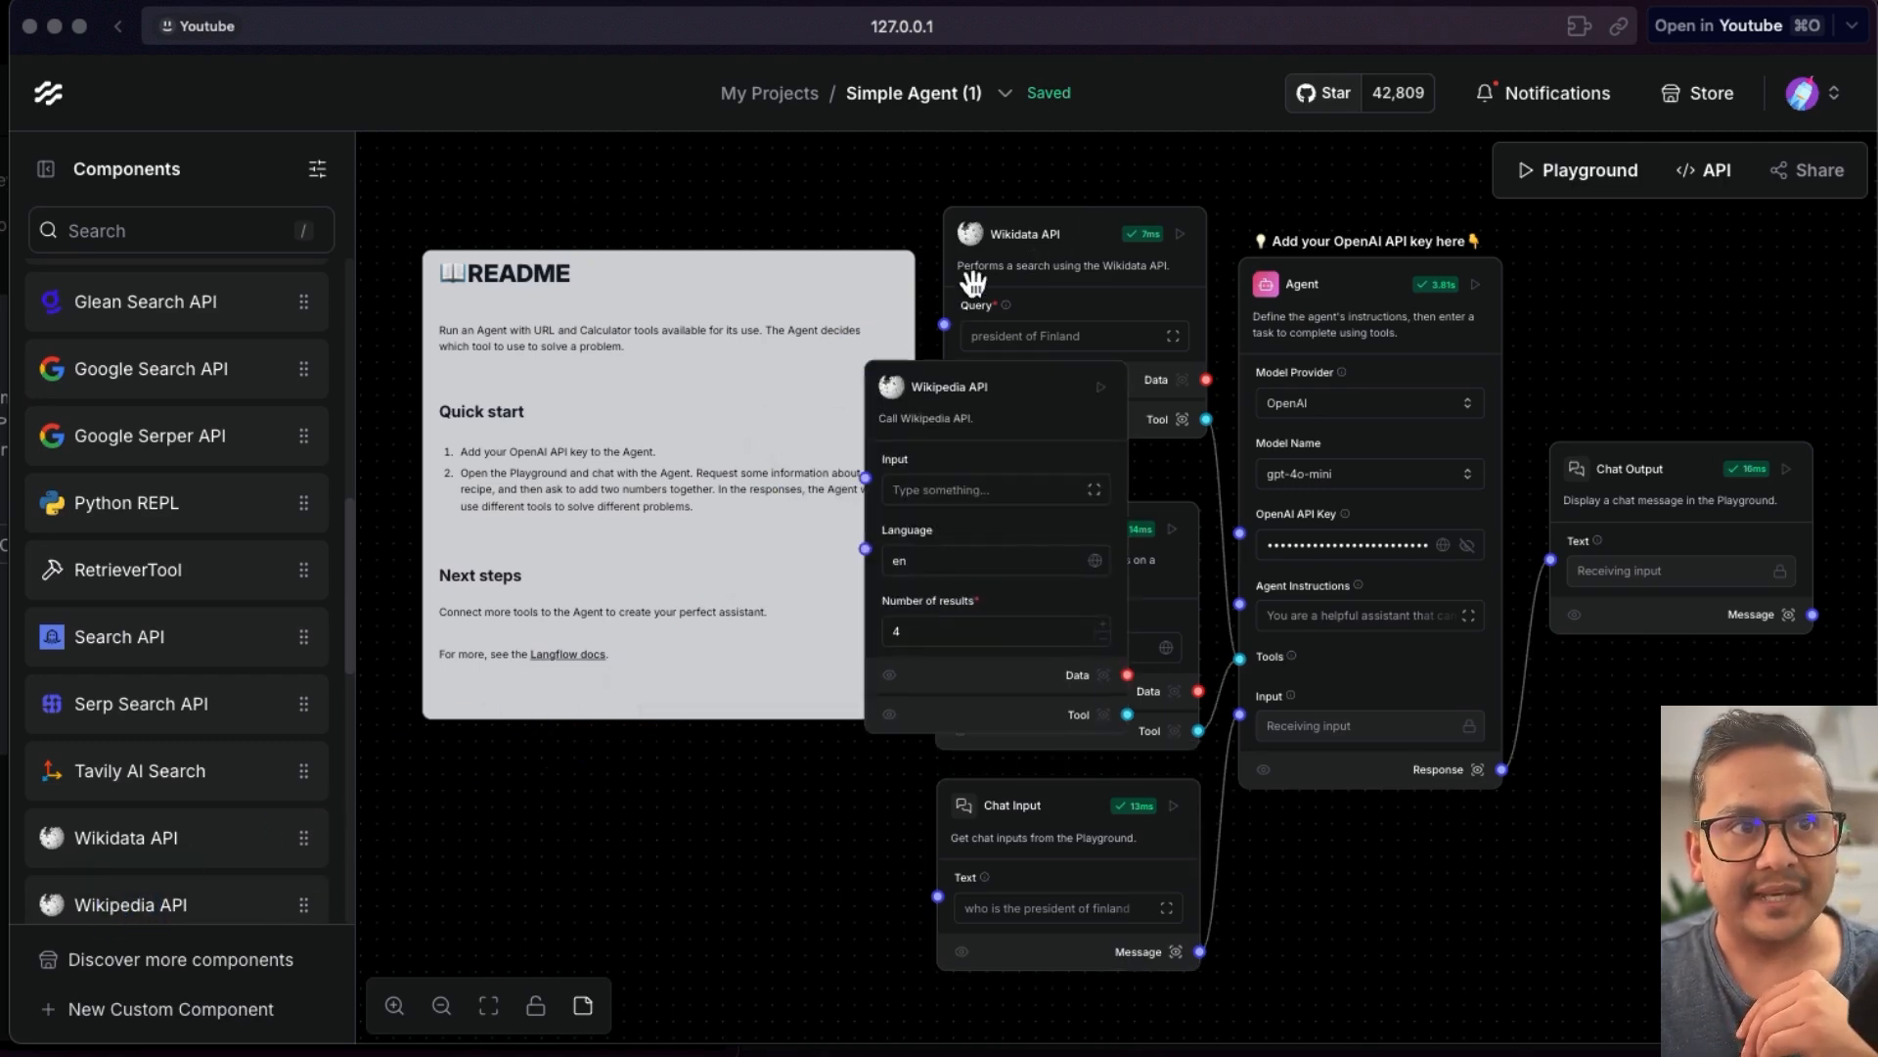
- Delete the Wikidata API component from the flow
left_click(1071, 224)
left_click(1190, 184)
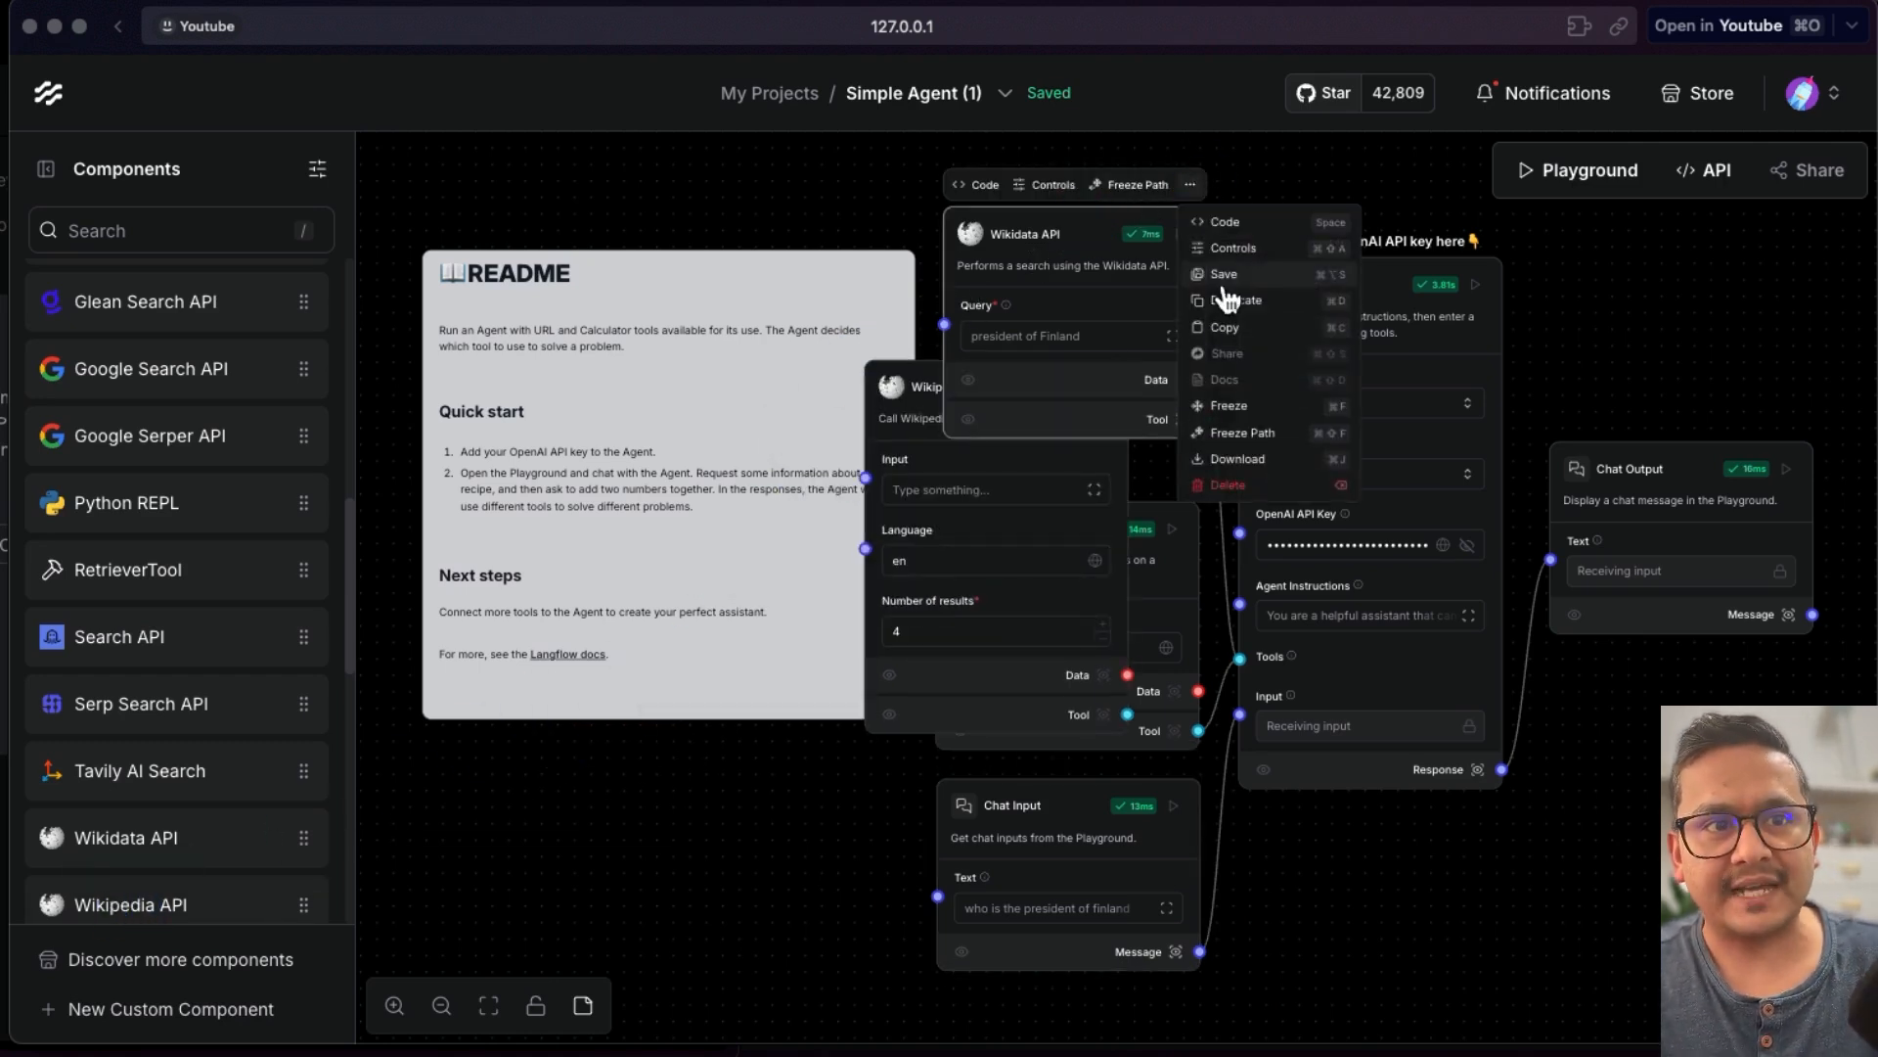
left_click(1223, 486)
- Move the Wikipedia API component up to where the Wikidata component was
left_click(1027, 386)
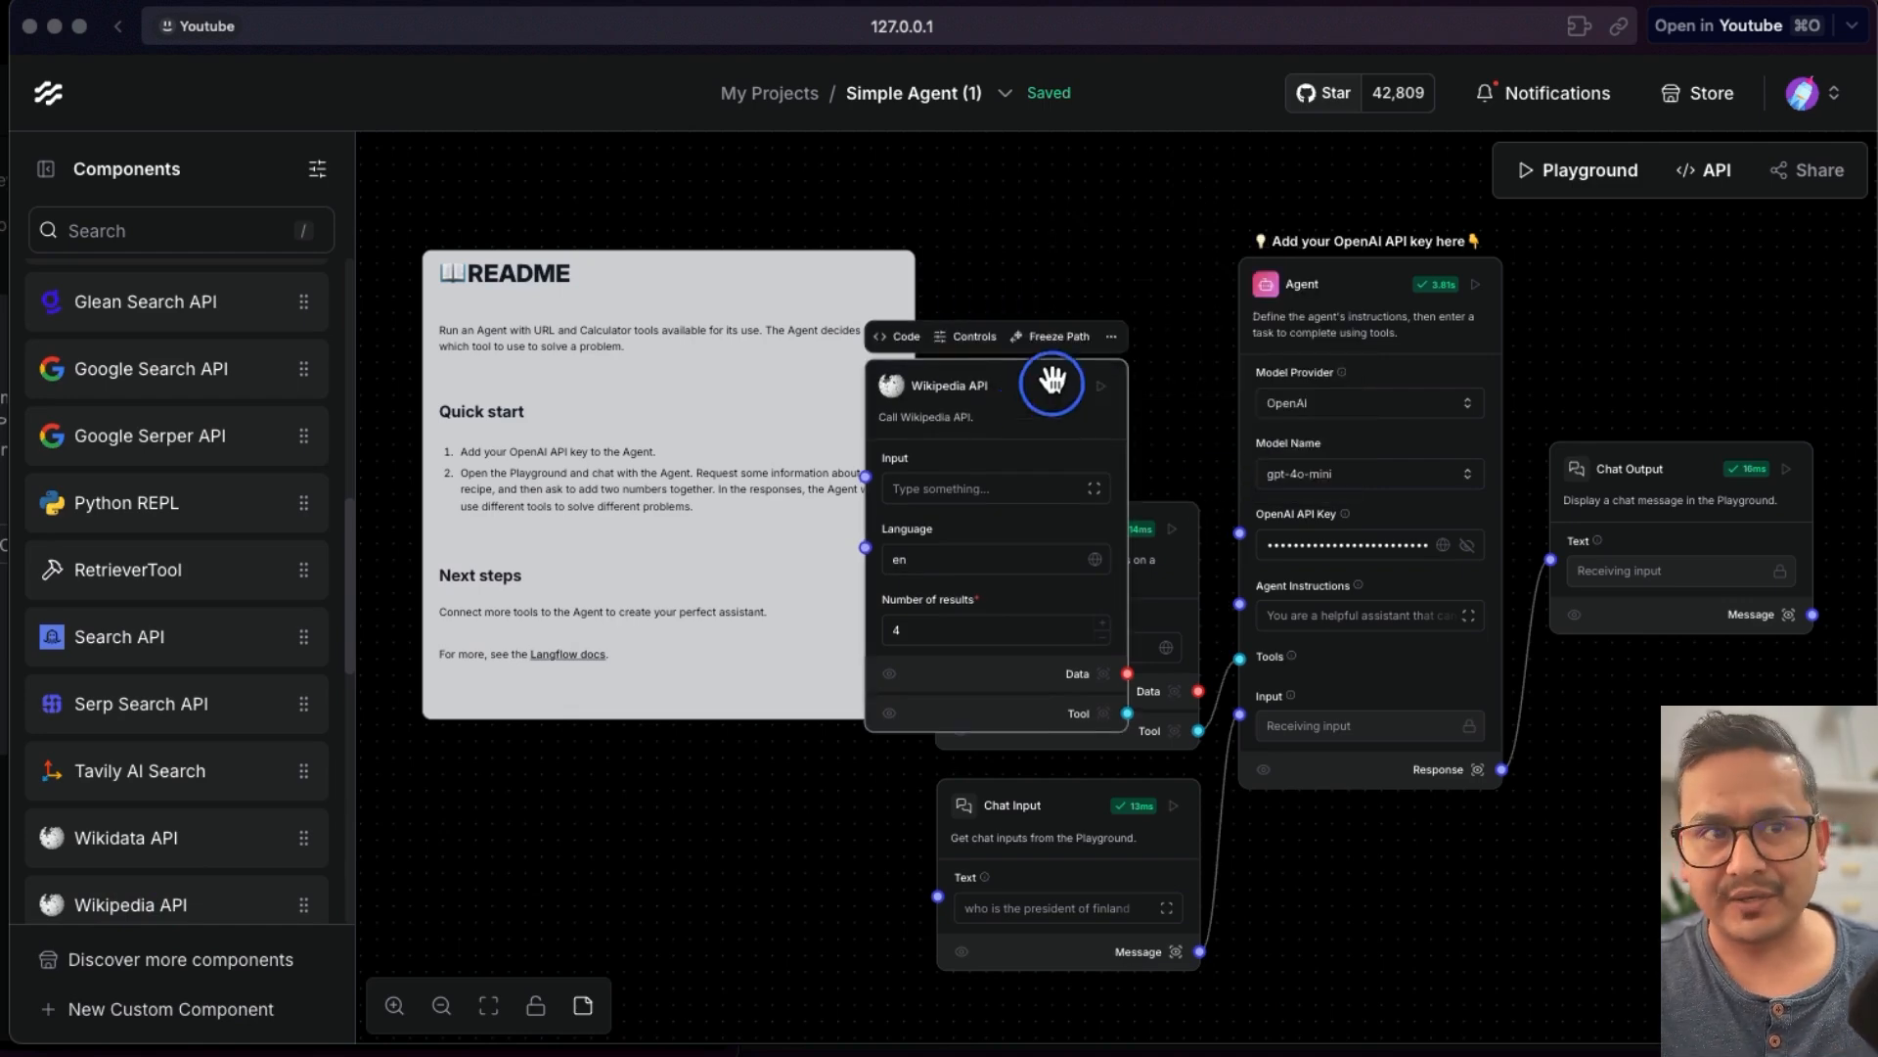
left_click_drag(1014, 406, 1025, 402)
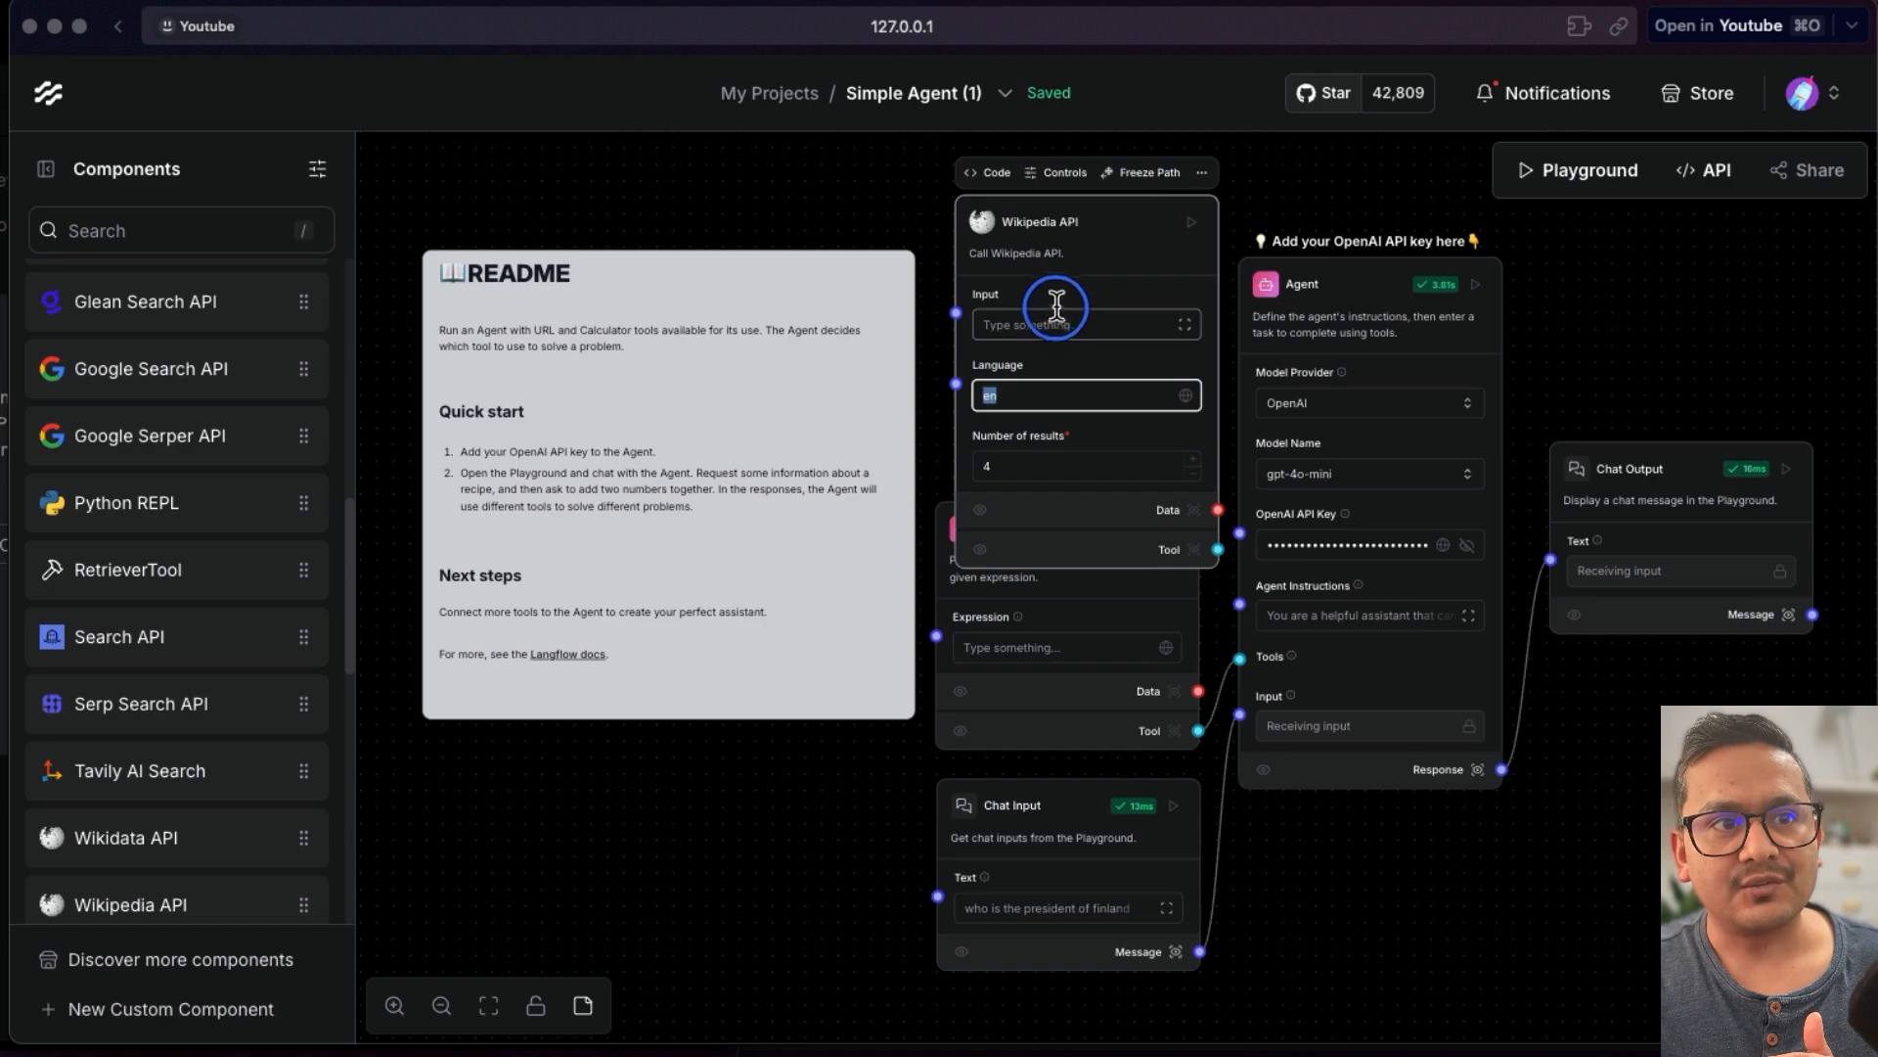
scroll(1325, 788, "up", 2)
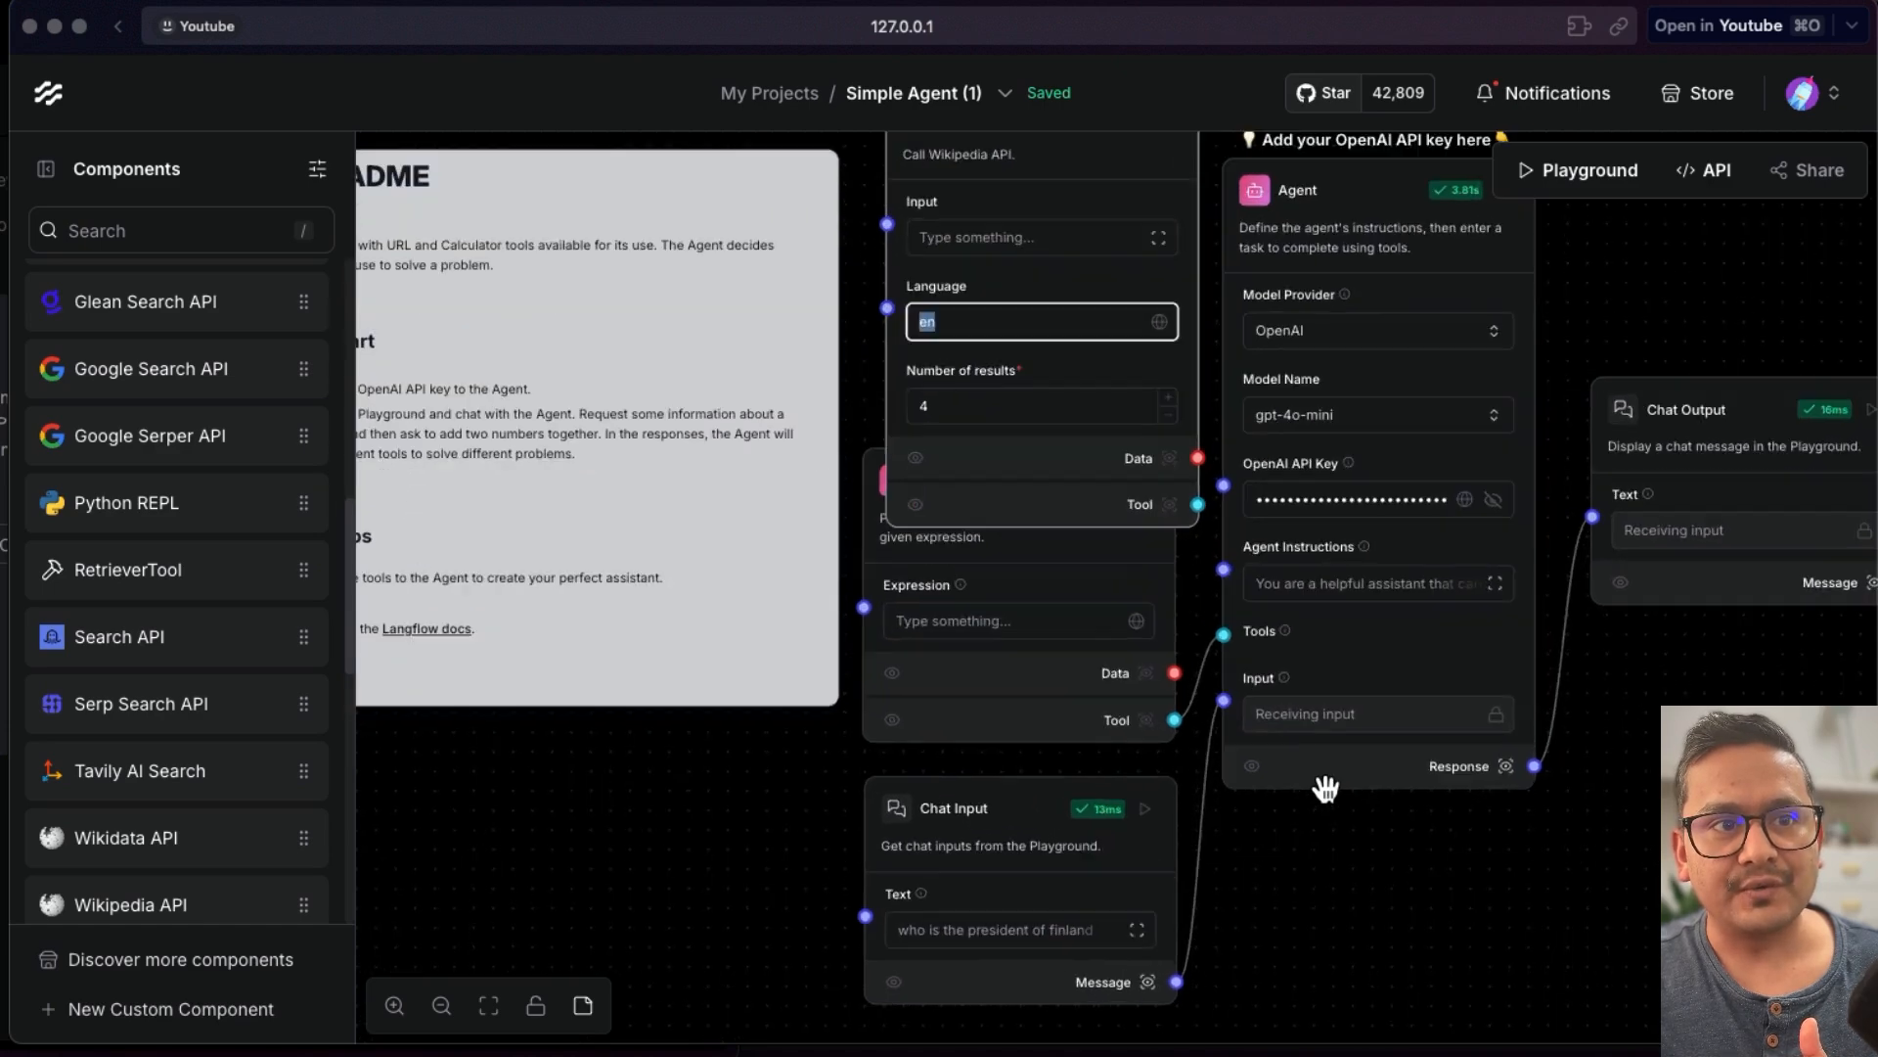
- Connect the Wikipedia API's Tool output to the Agent's Tools input, then build the Wikipedia API and Chat Output components
scroll(1194, 545, "down", 3)
left_click_drag(1111, 392, 1090, 294)
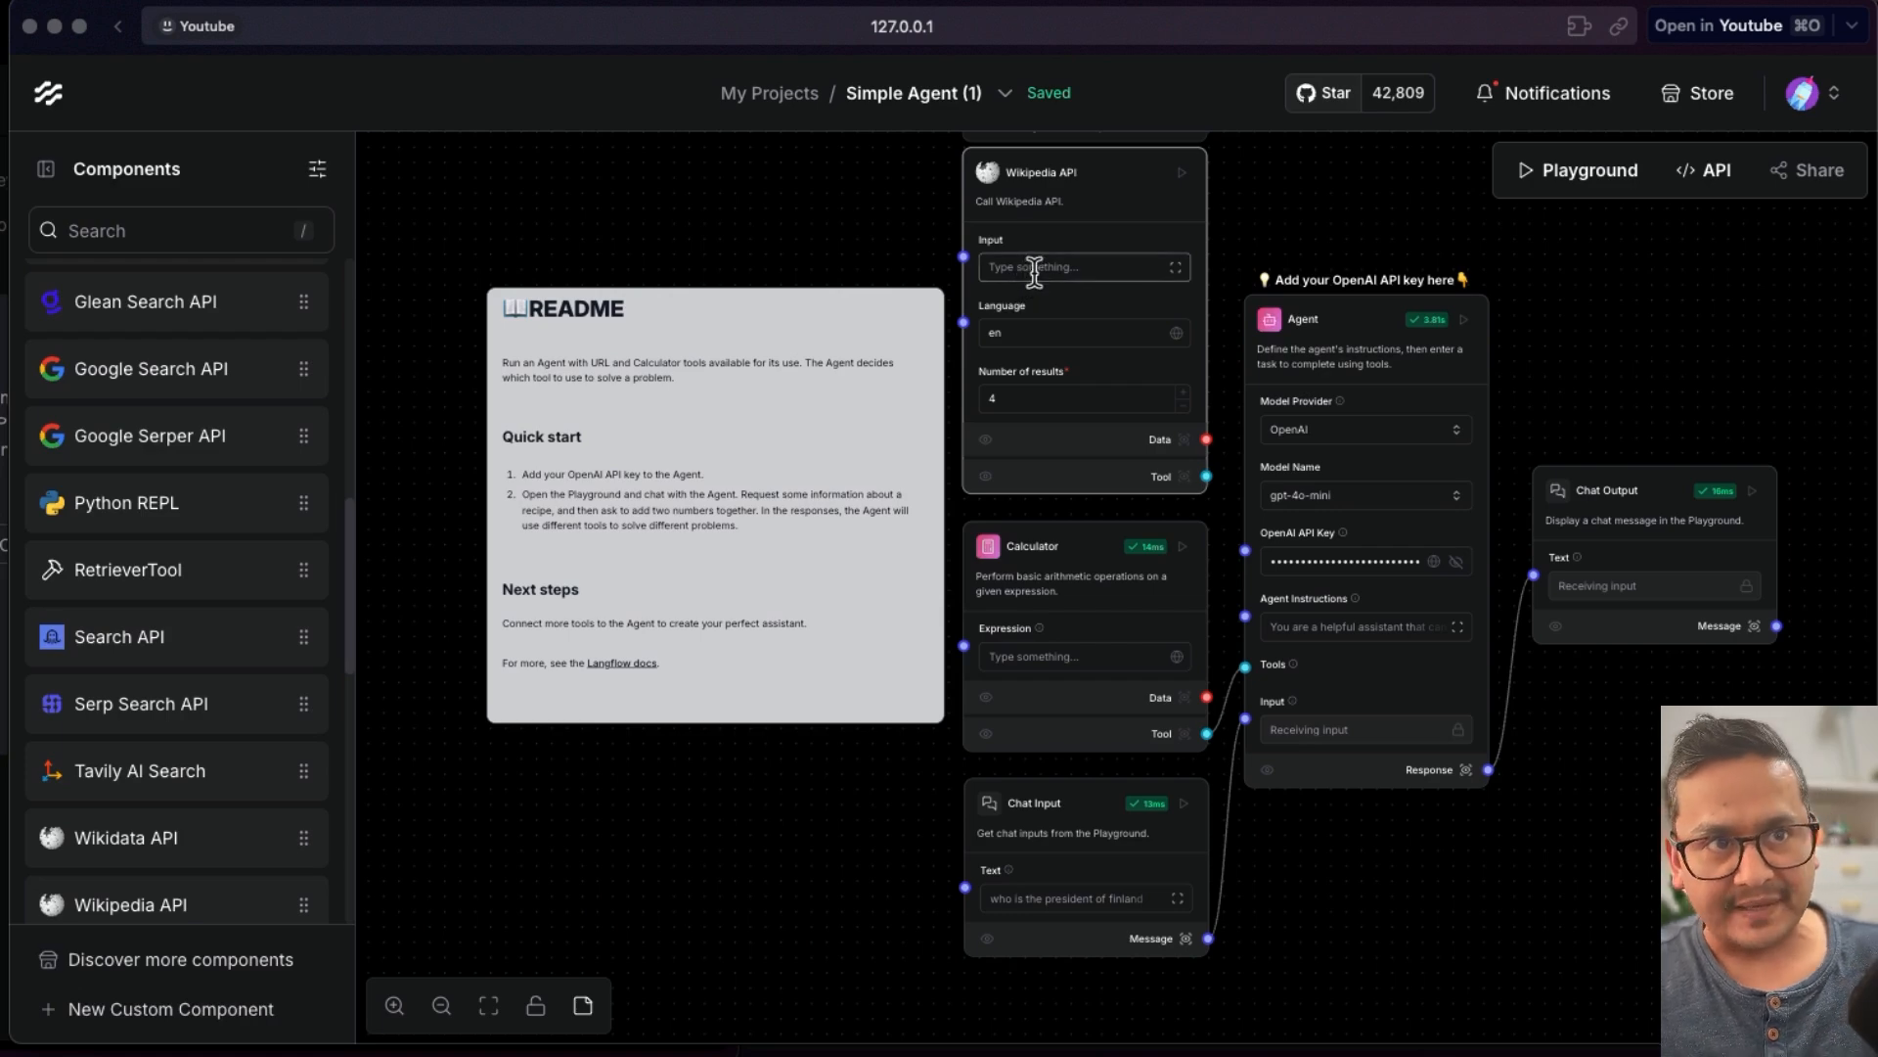
left_click_drag(1207, 476, 1245, 667)
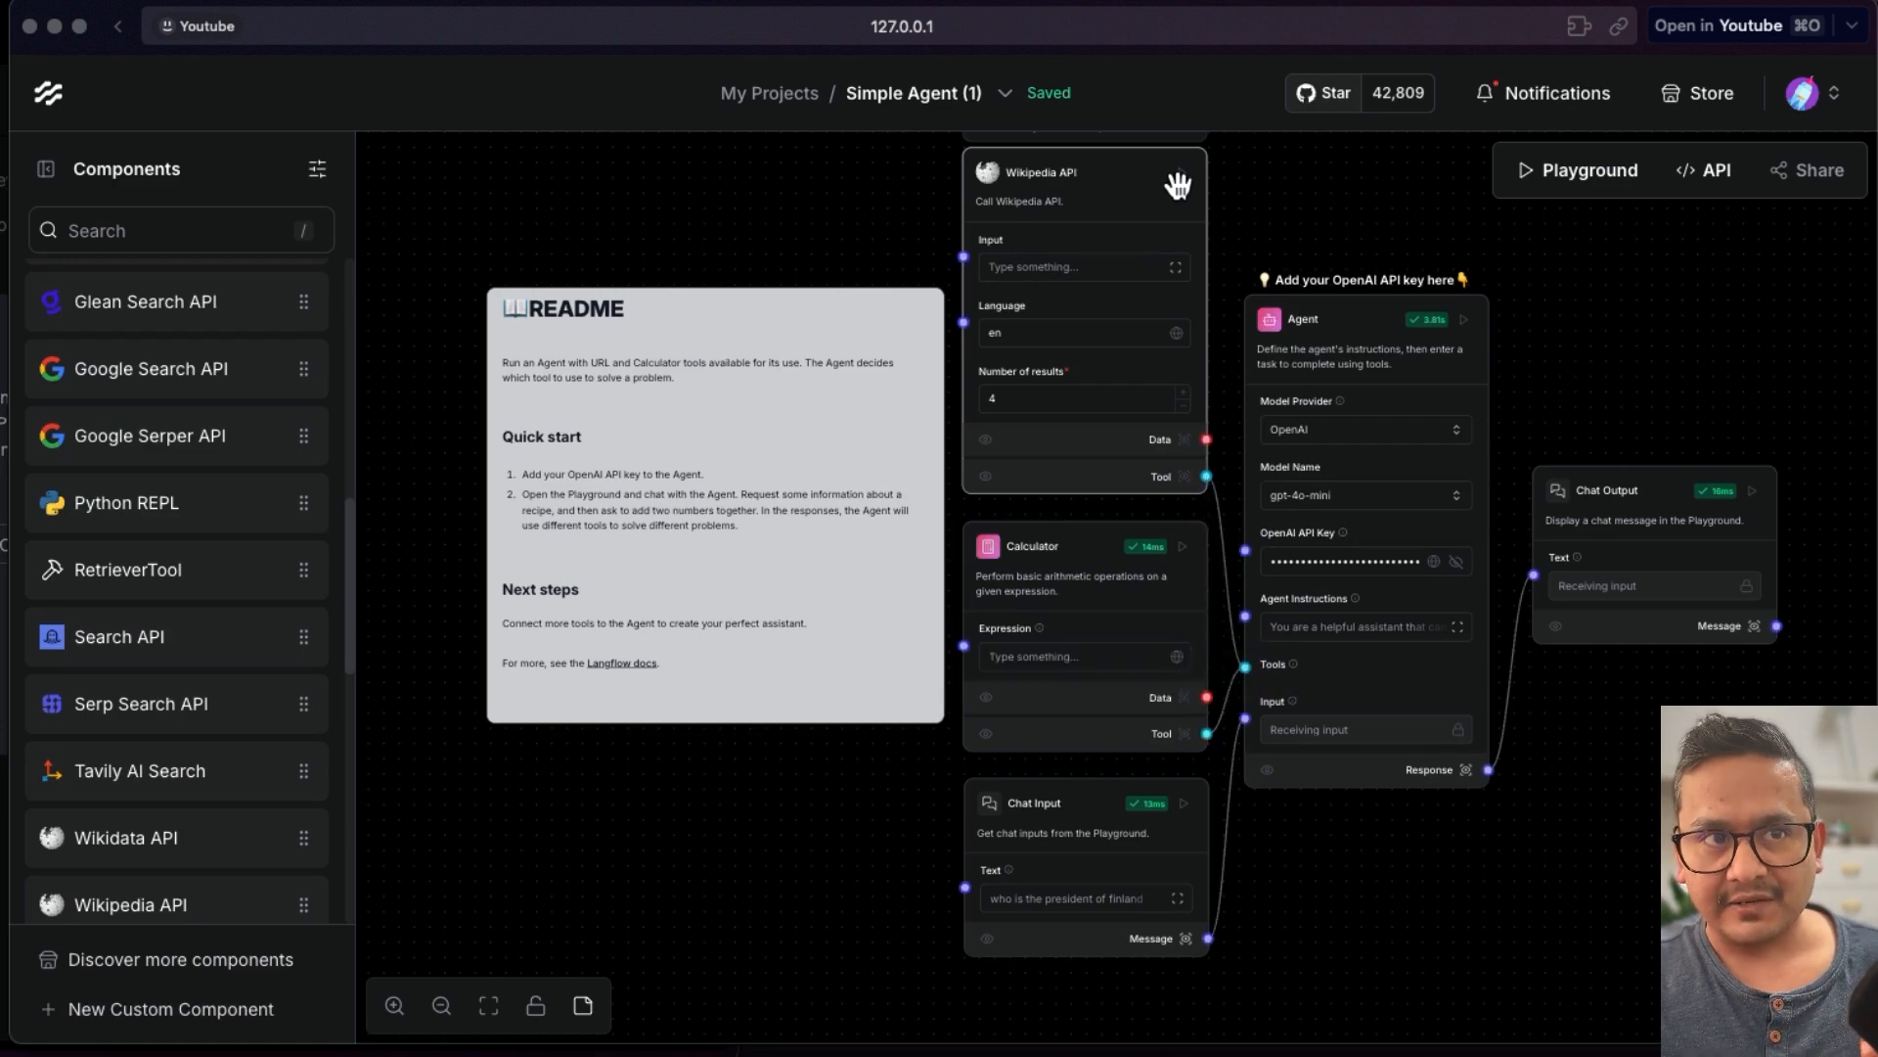
left_click(1183, 173)
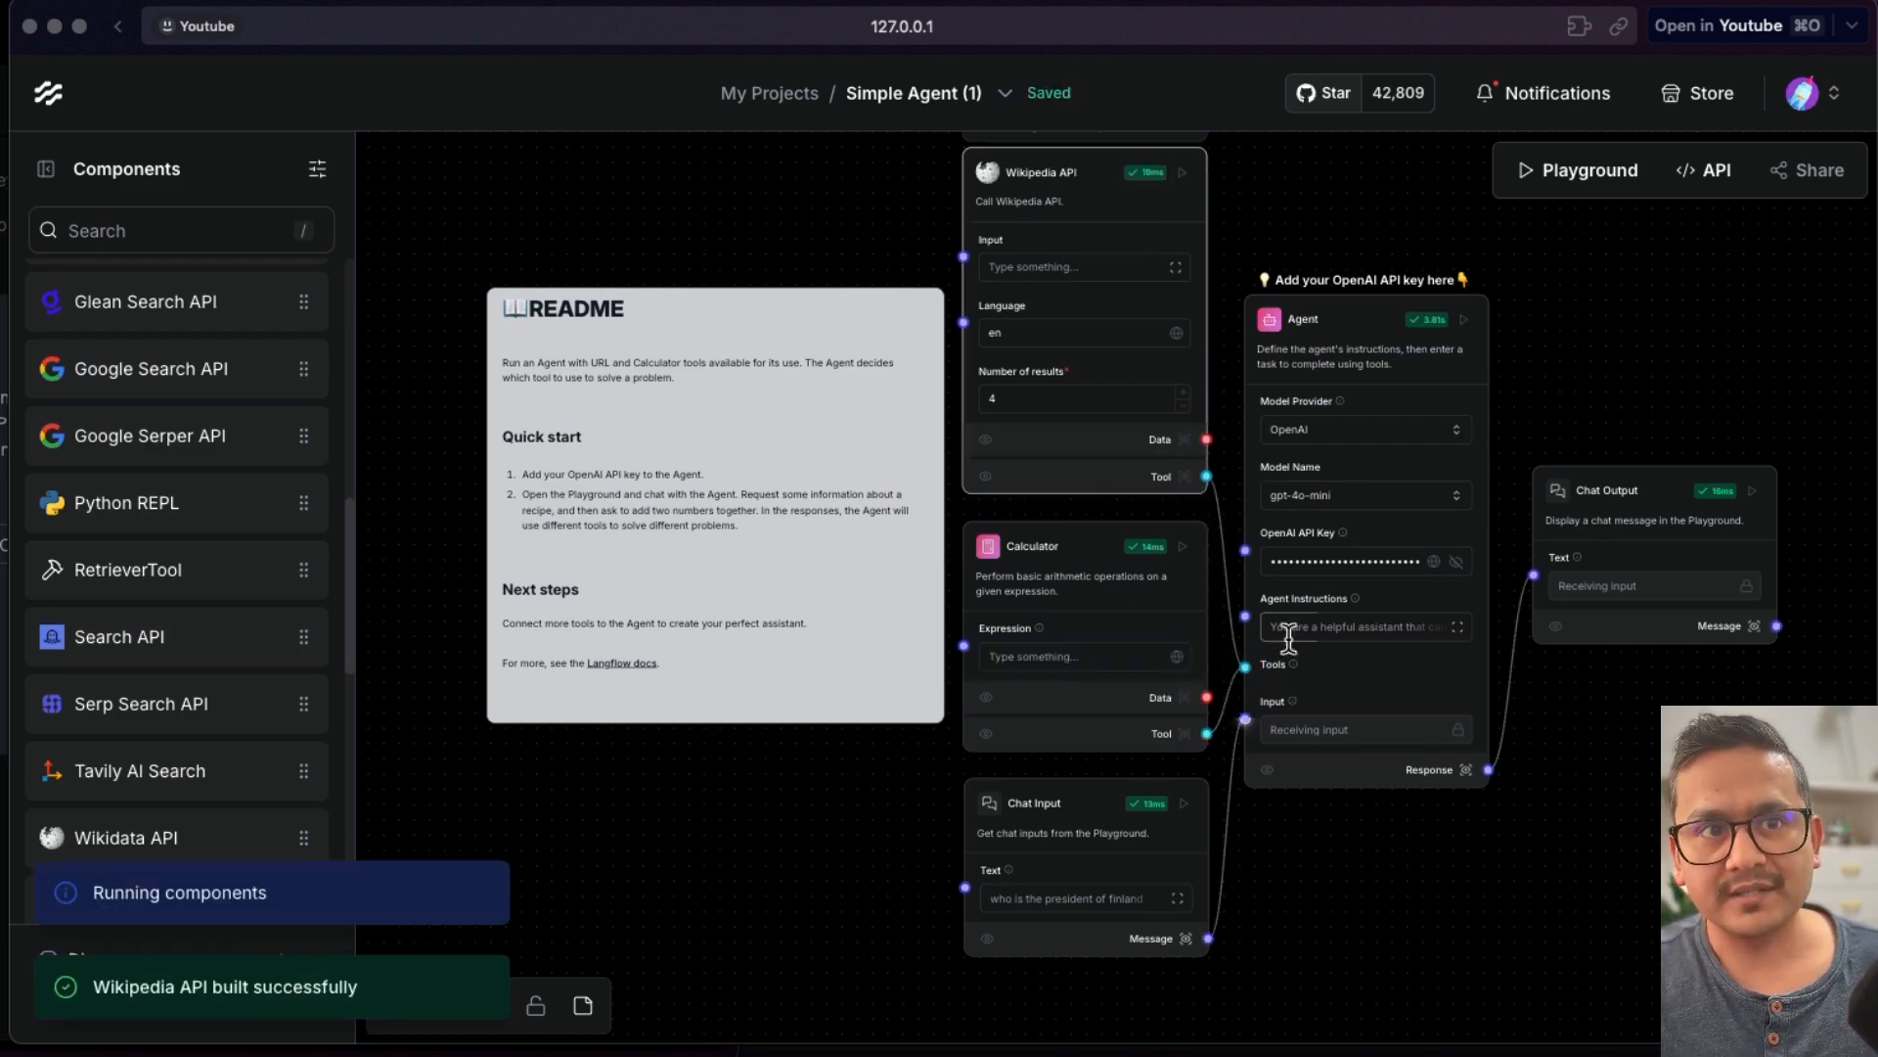
left_click(1752, 490)
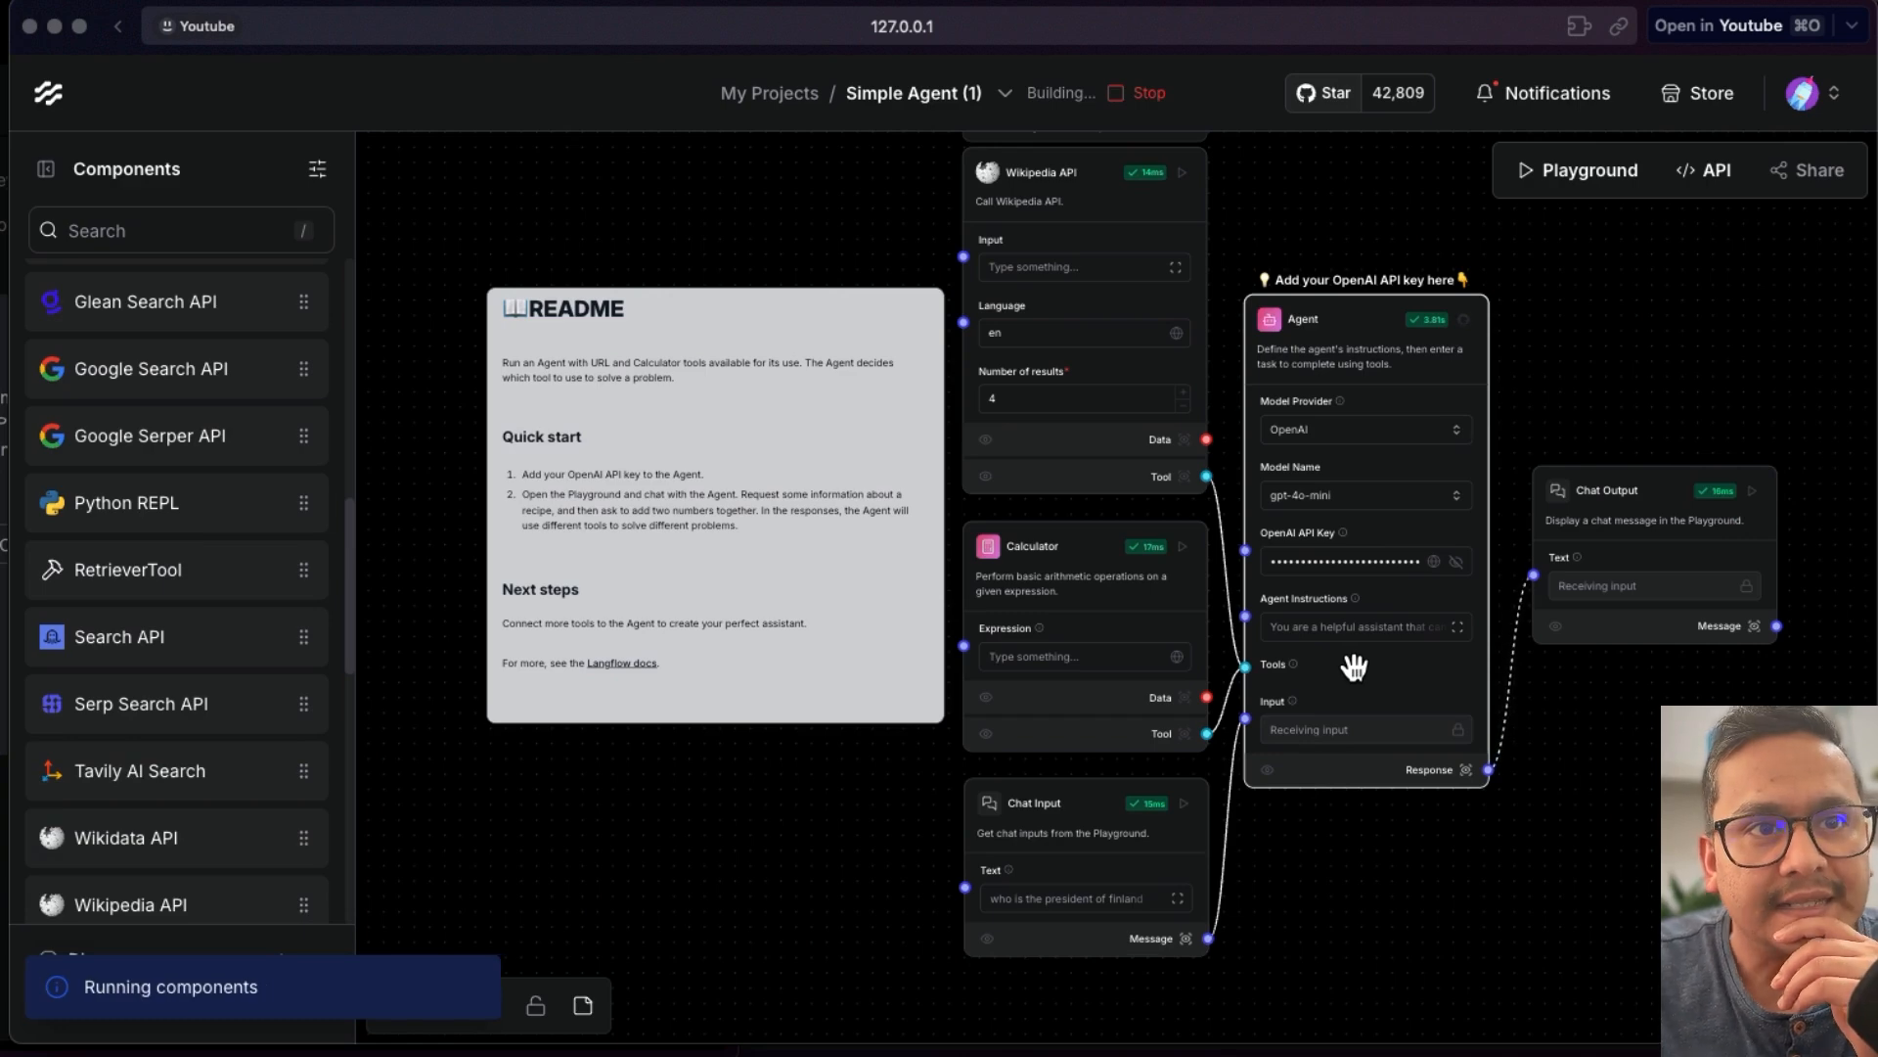
- Open the Playground, start a new chat session and send the message "hello"
left_click(1597, 176)
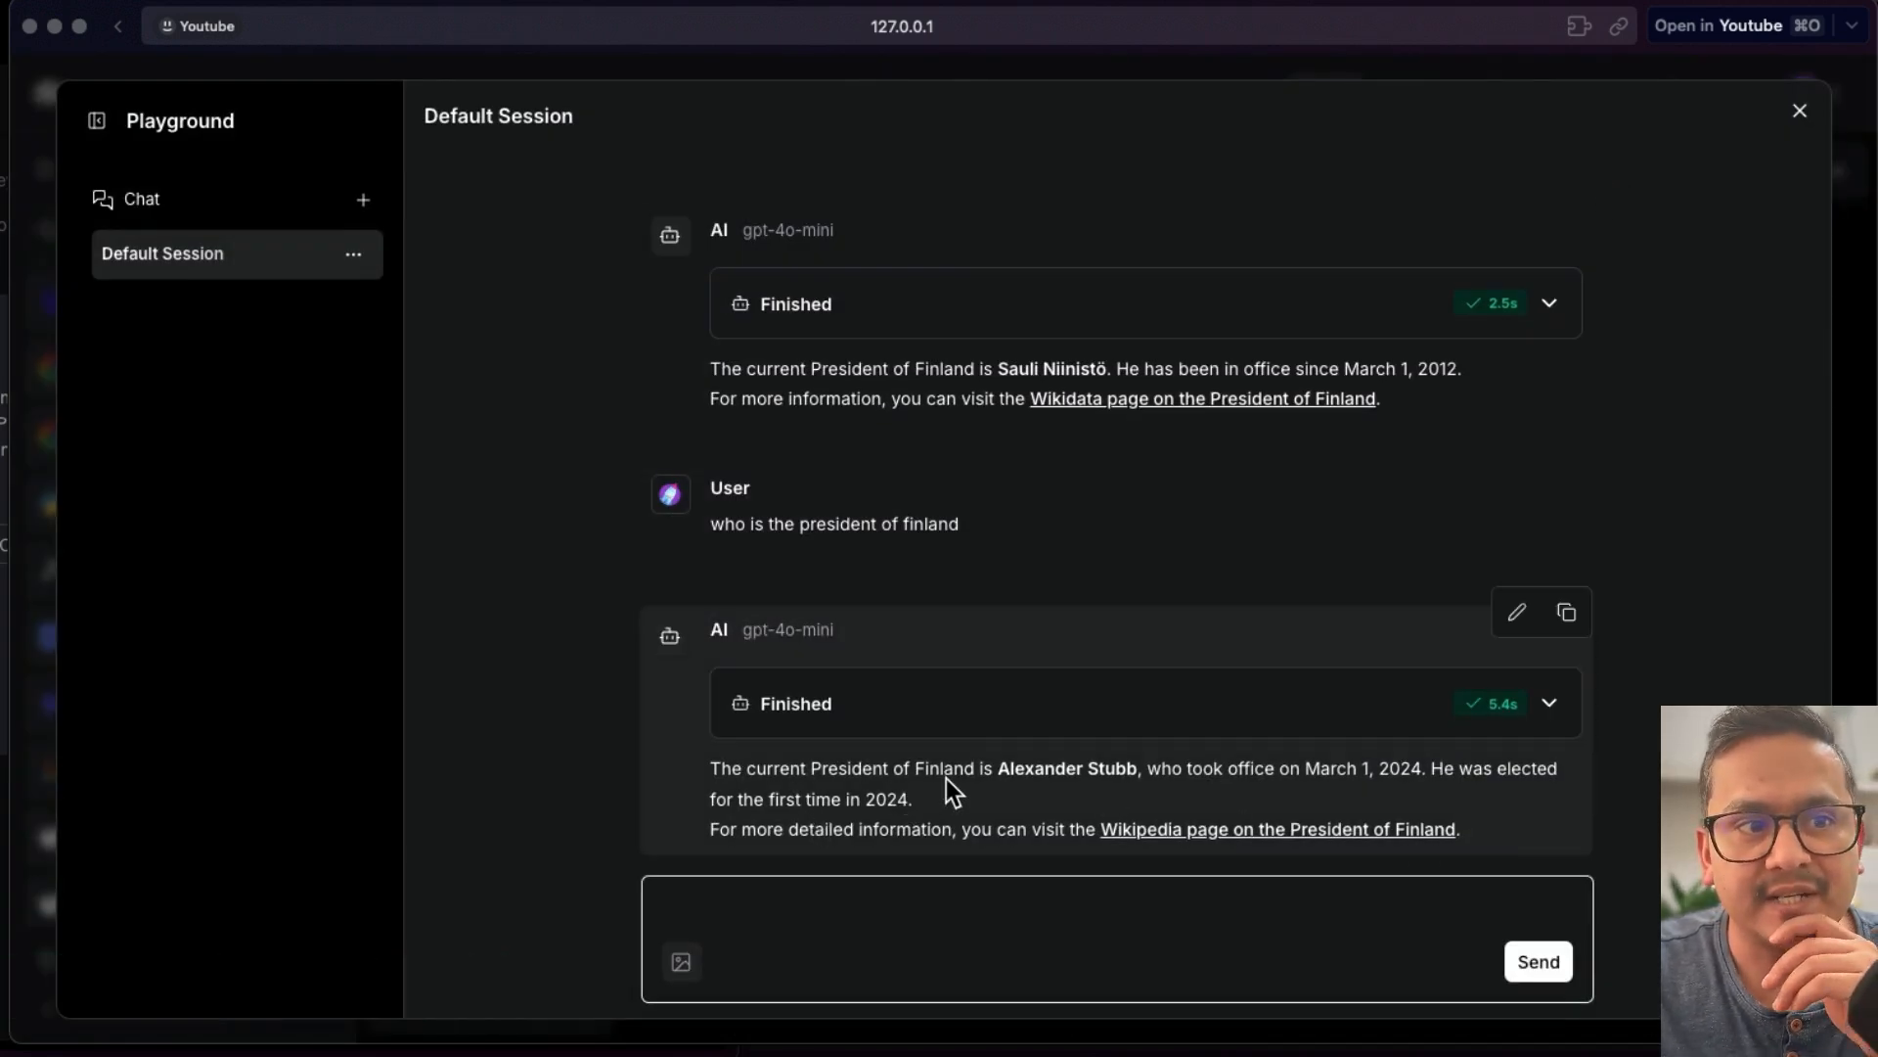
left_click(363, 200)
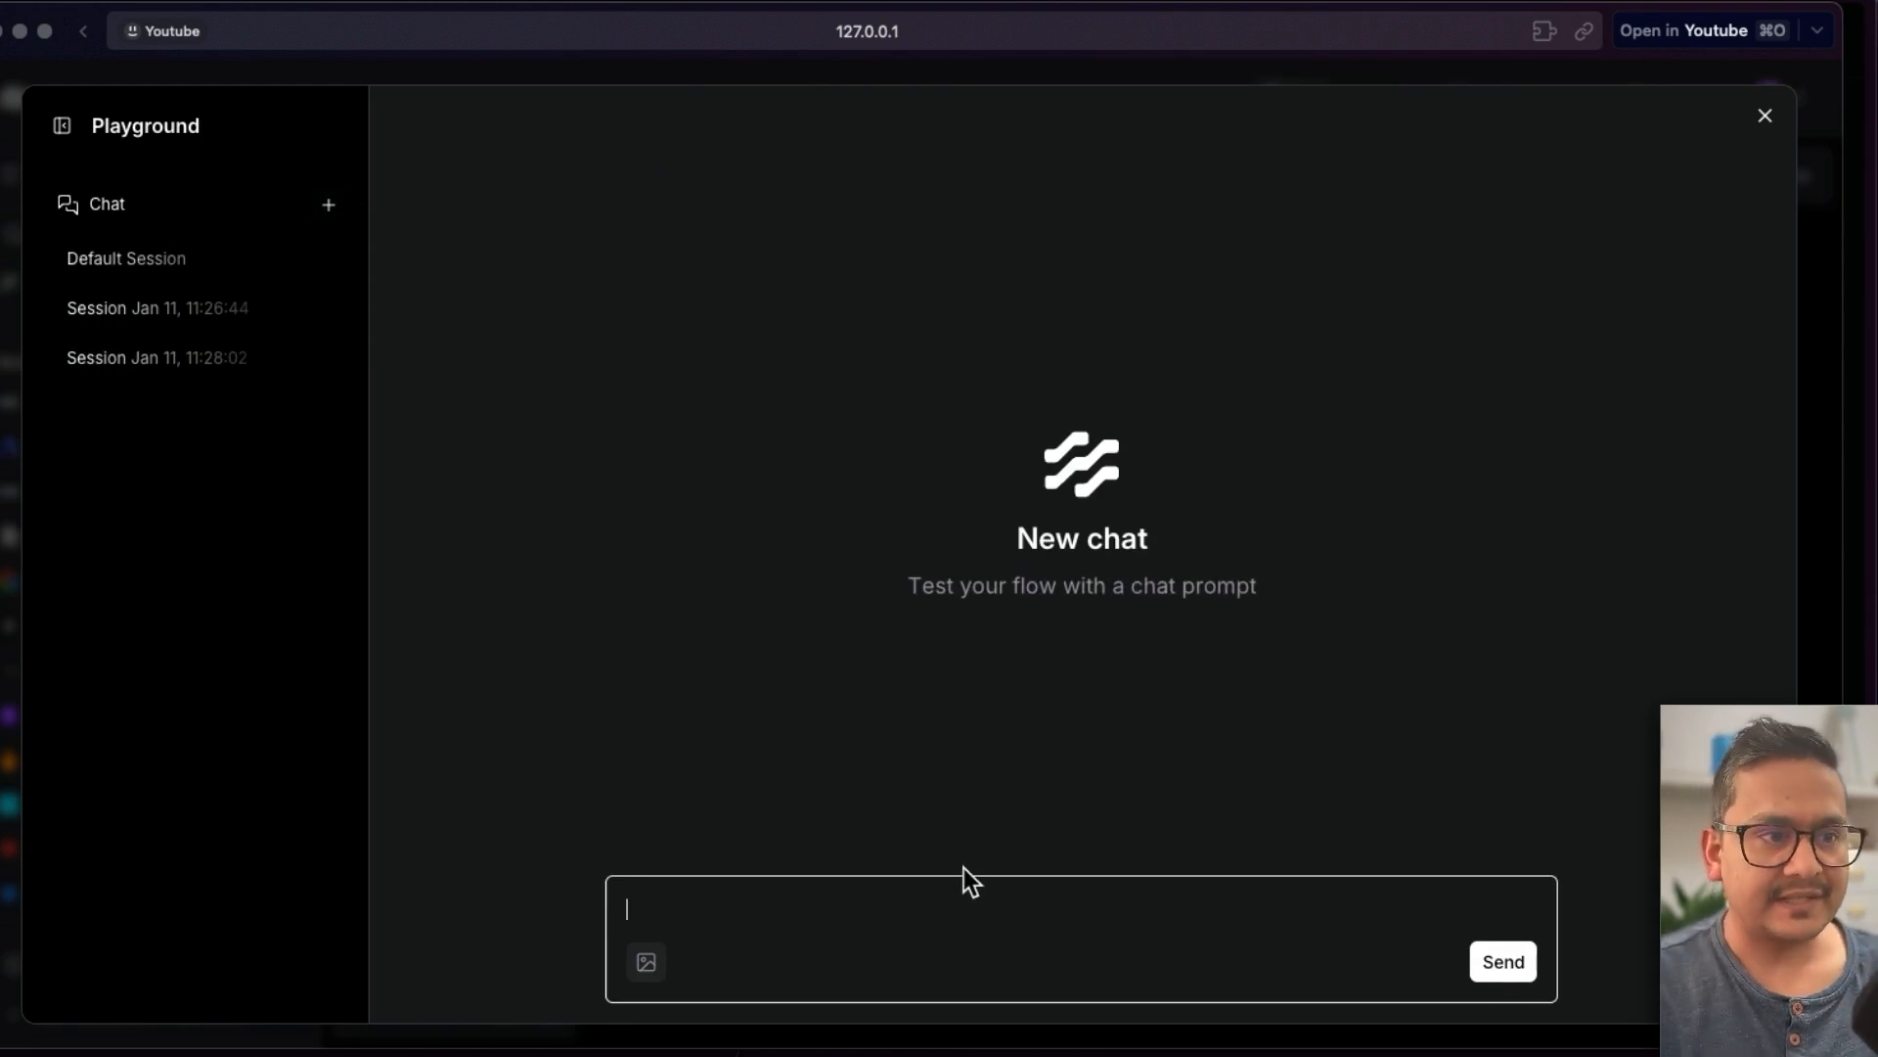
type("hello")
key("Return")
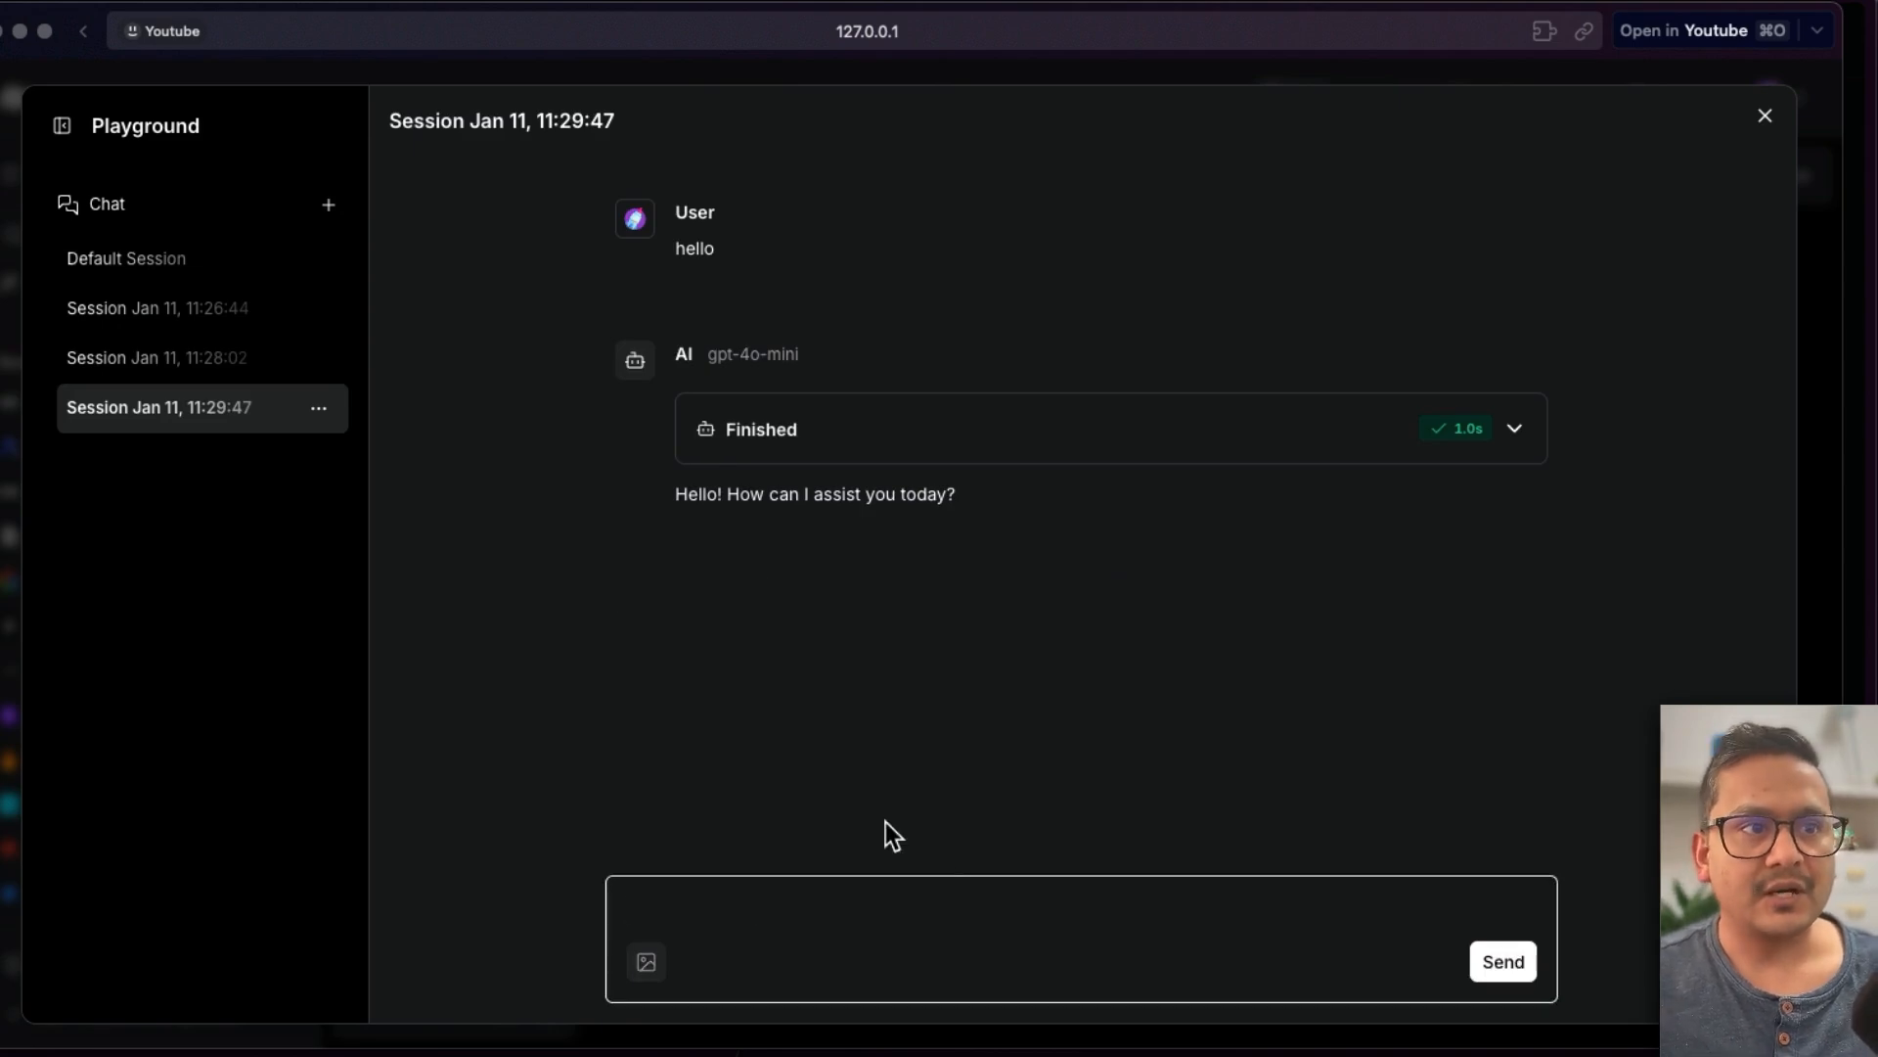
- Expand the reply's details, then ask "what is the population of Nepal as of 2024 and divide by 5"
left_click(1515, 428)
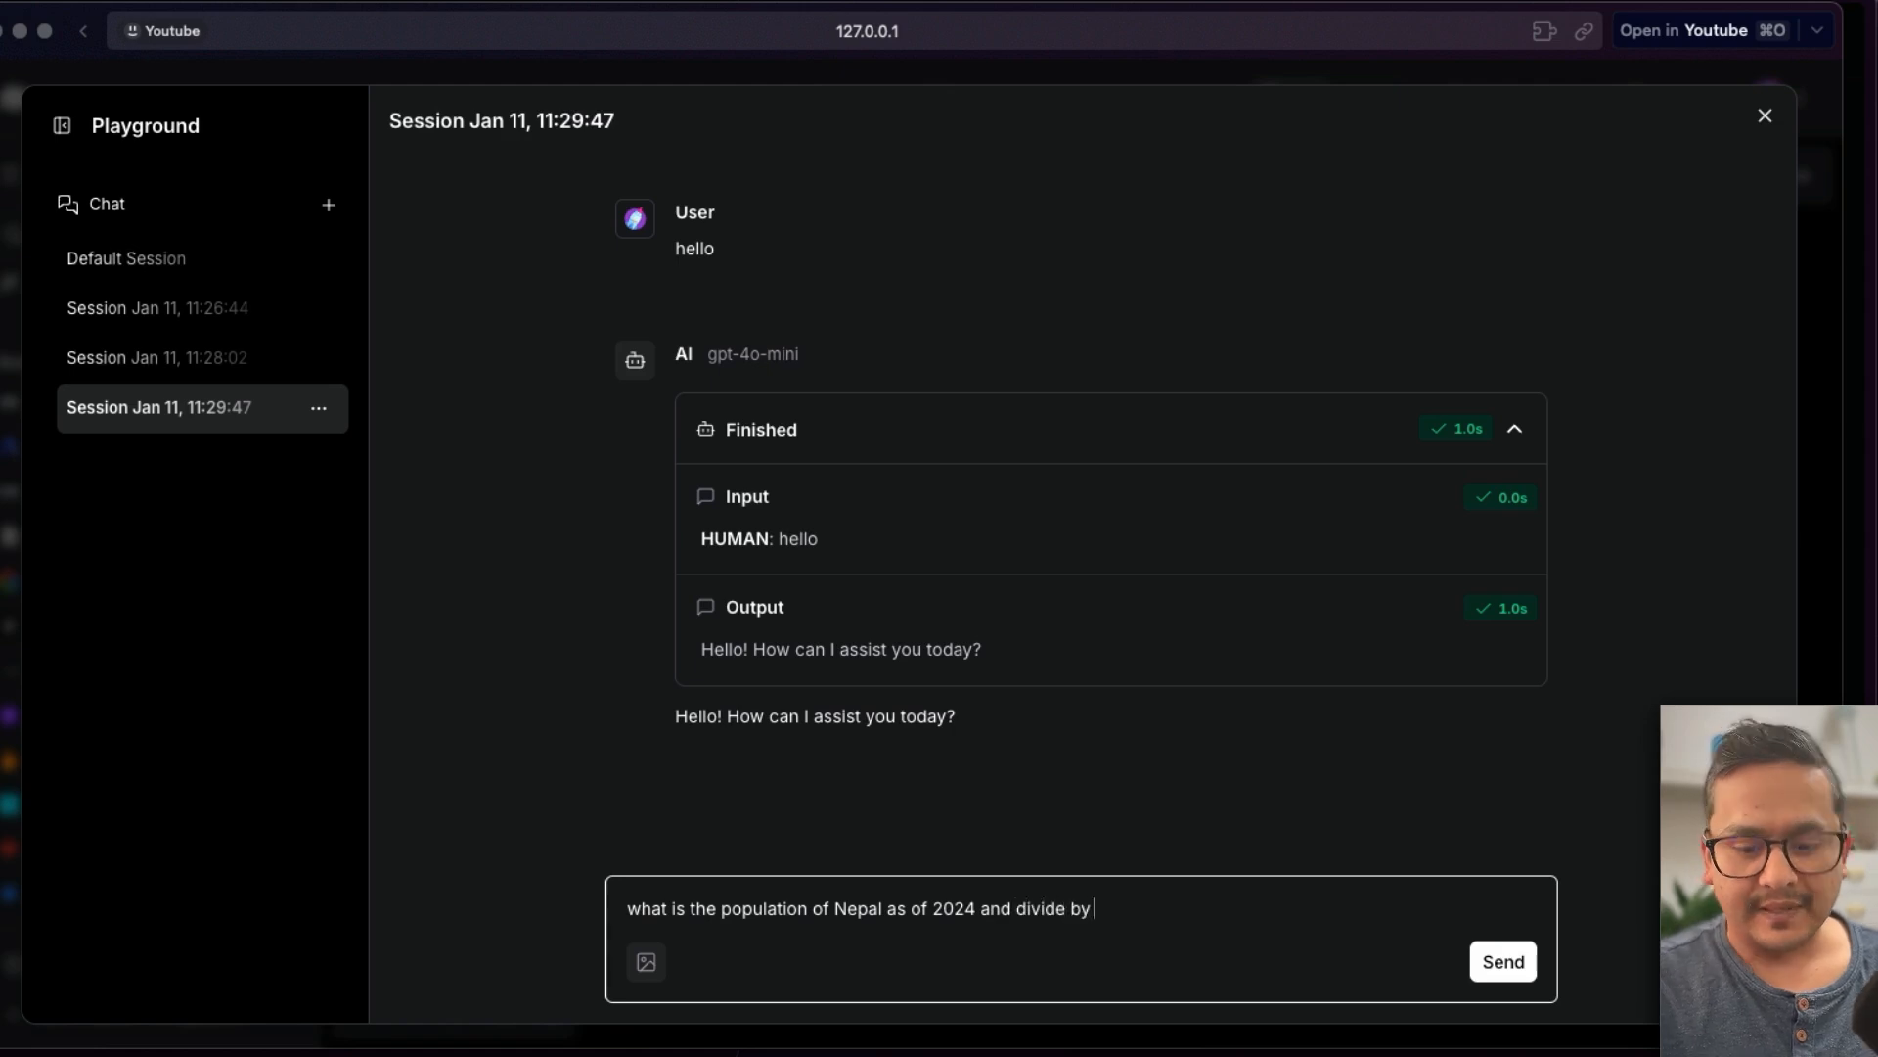
key("Return")
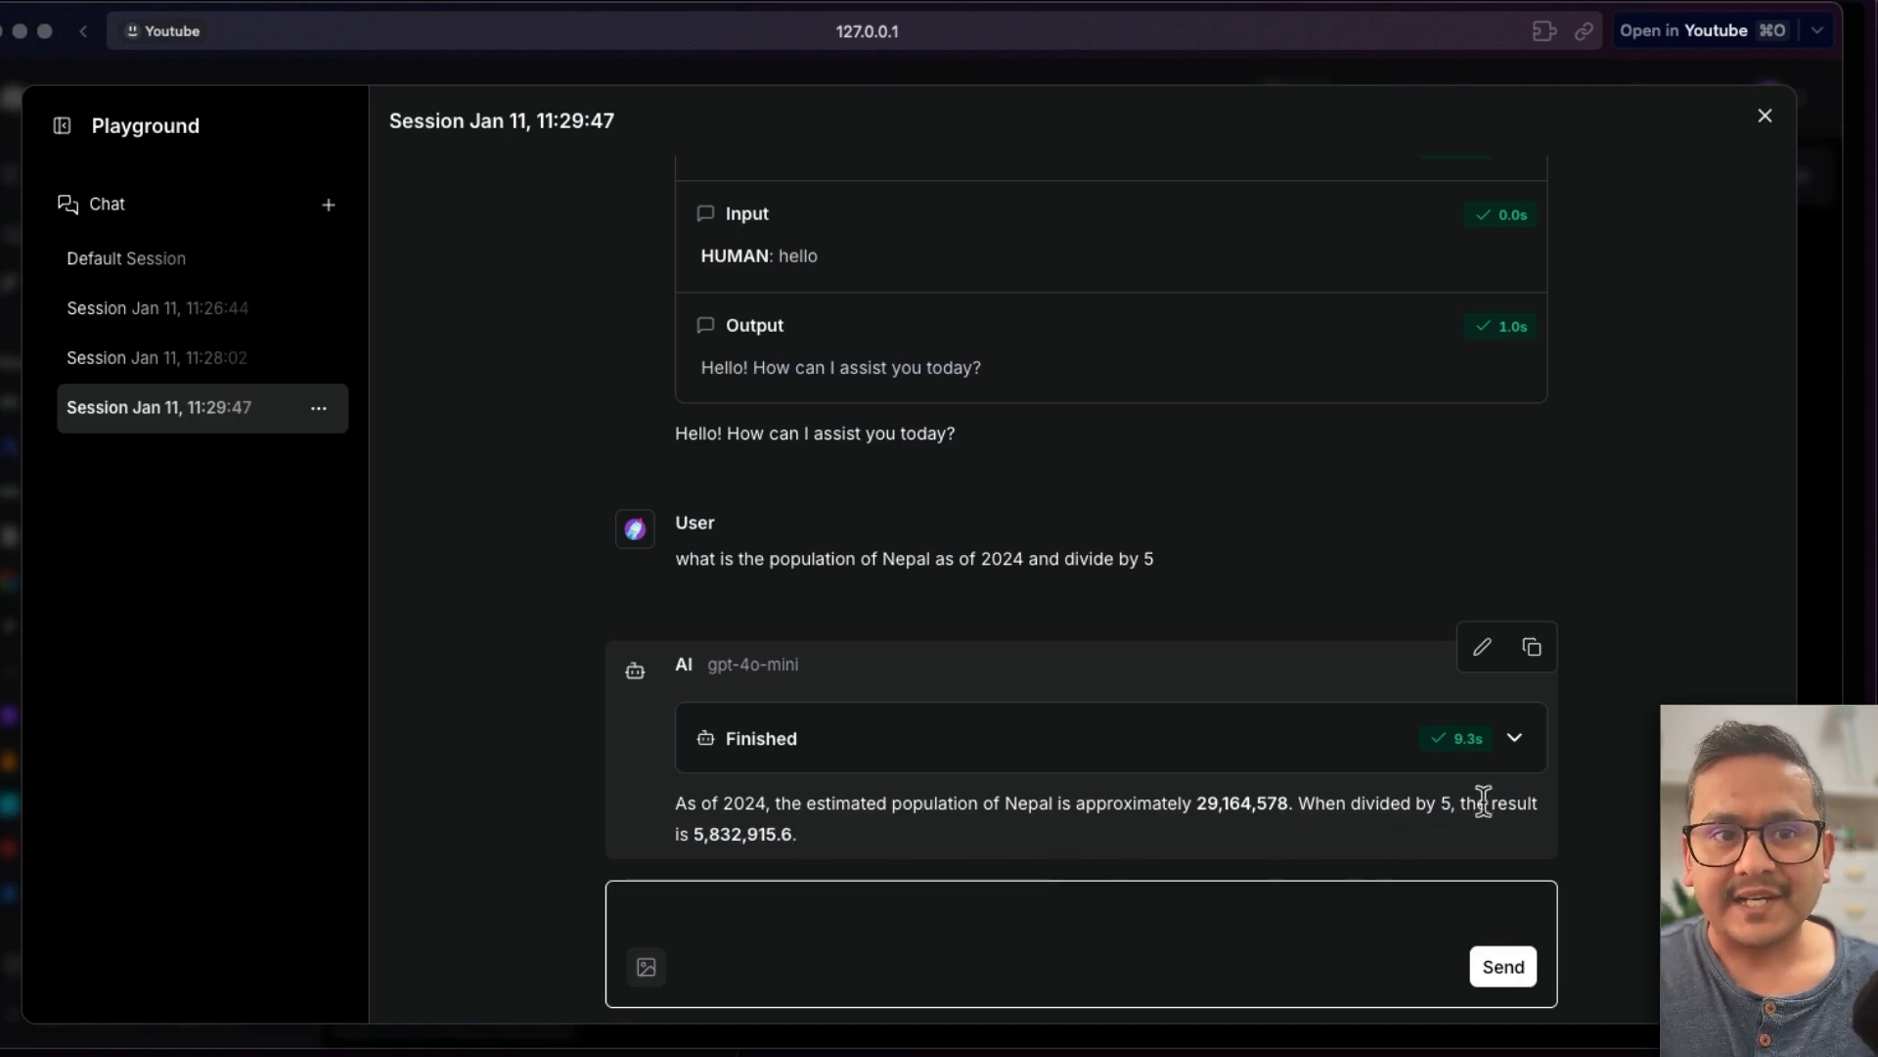
- Expand the answer's details to inspect the wikipedia and calculator tool calls, then close the Playground
left_click(1515, 741)
scroll(1126, 587, "down", 3)
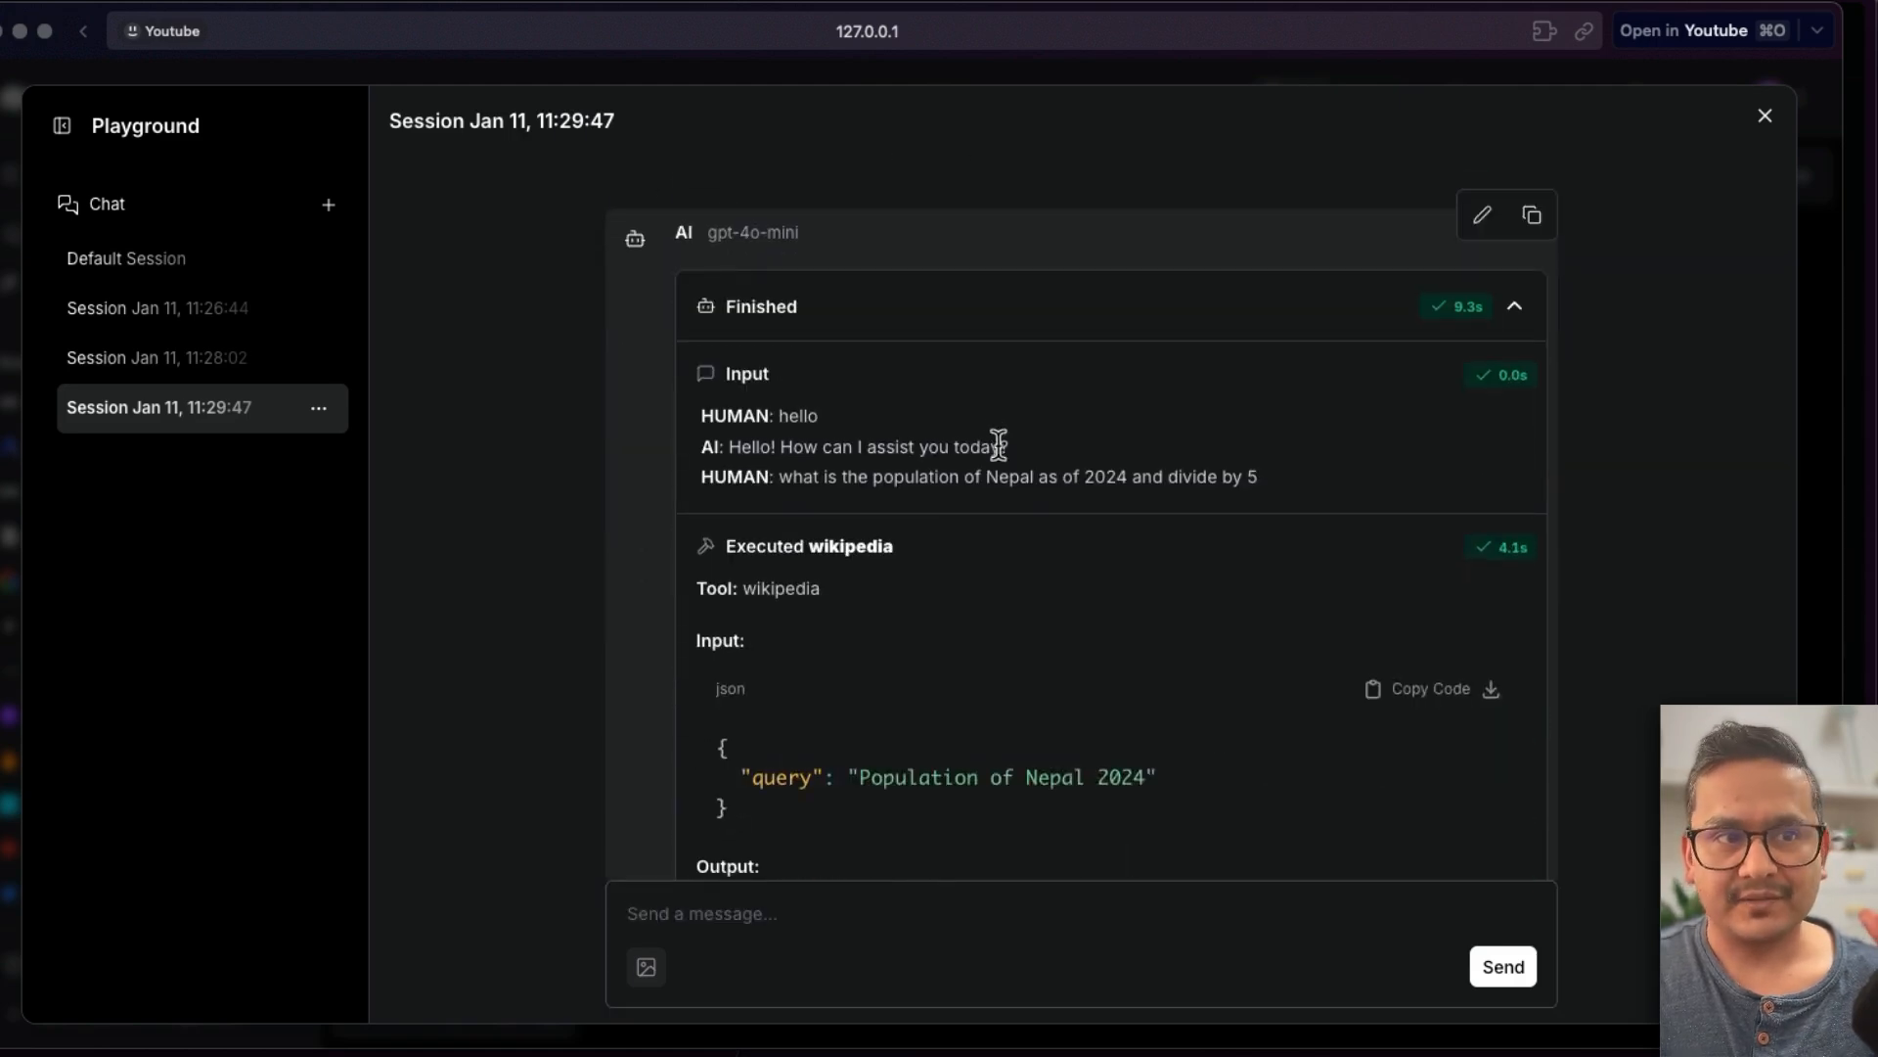
scroll(994, 548, "down", 1)
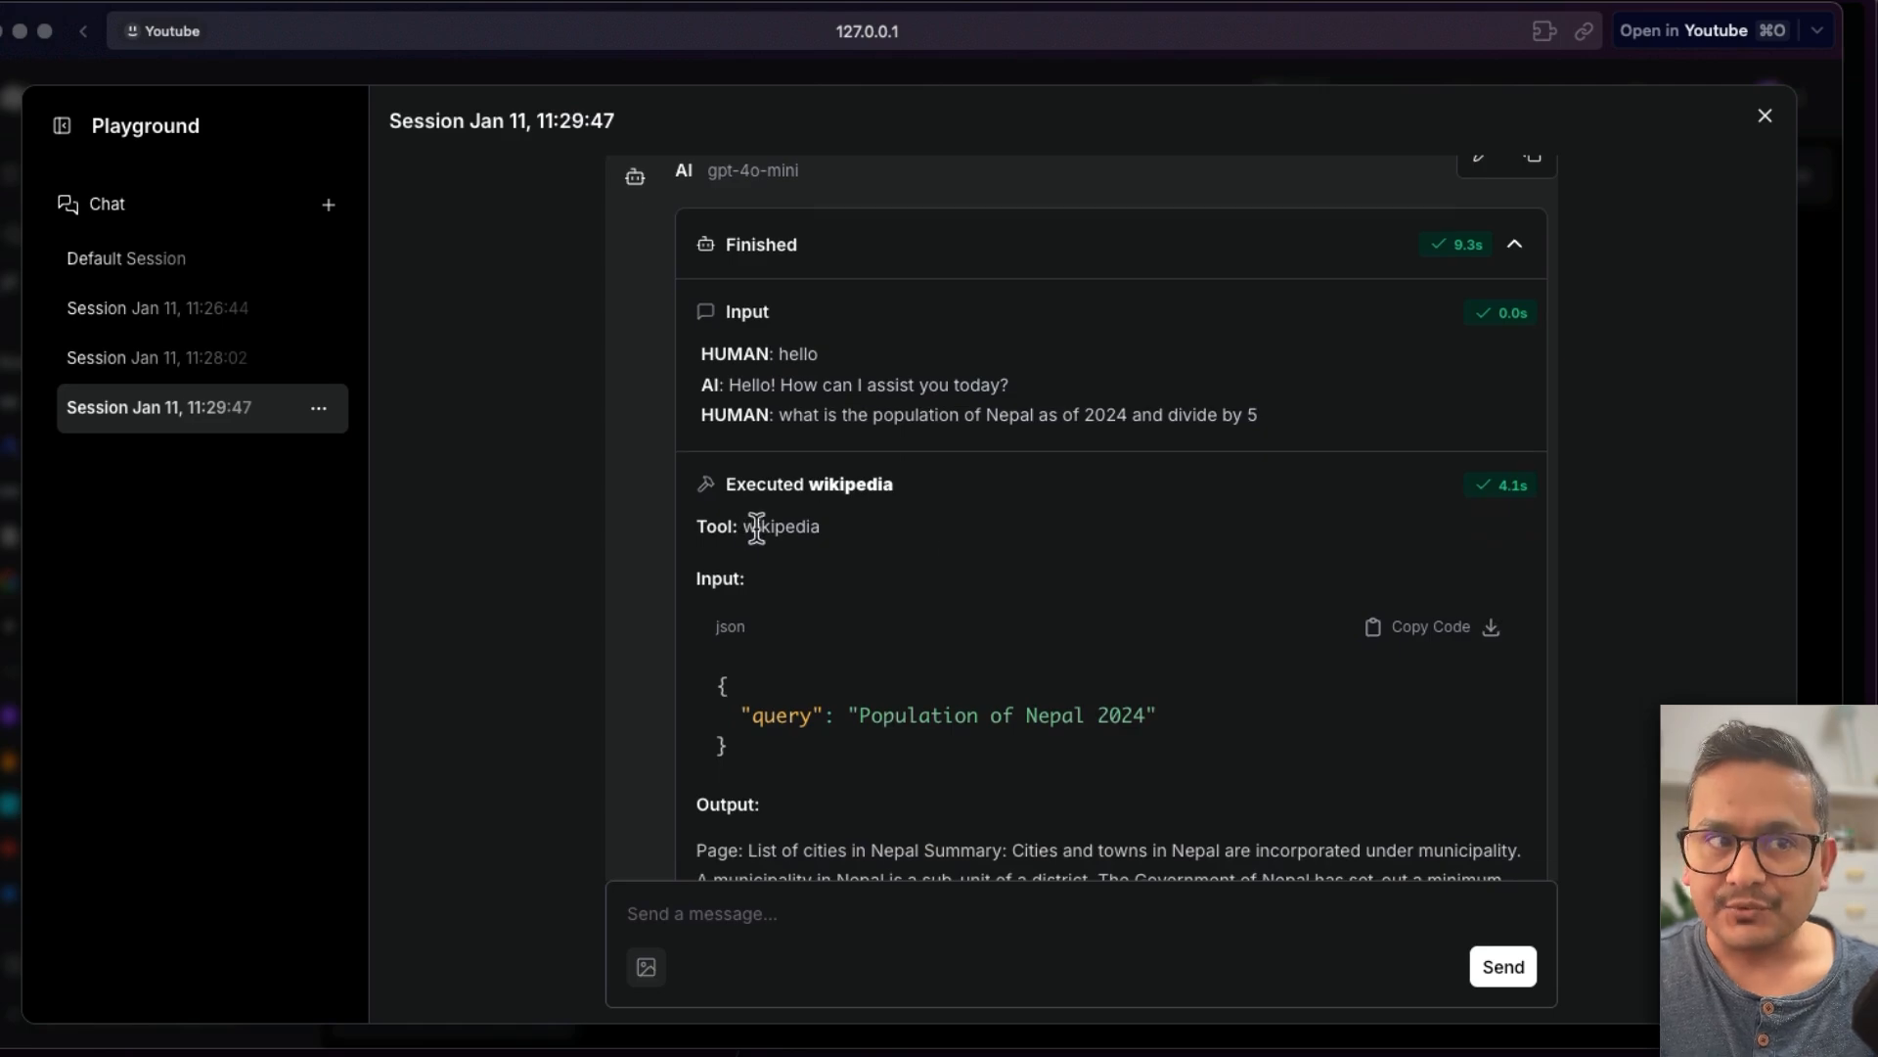
scroll(838, 675, "down", 5)
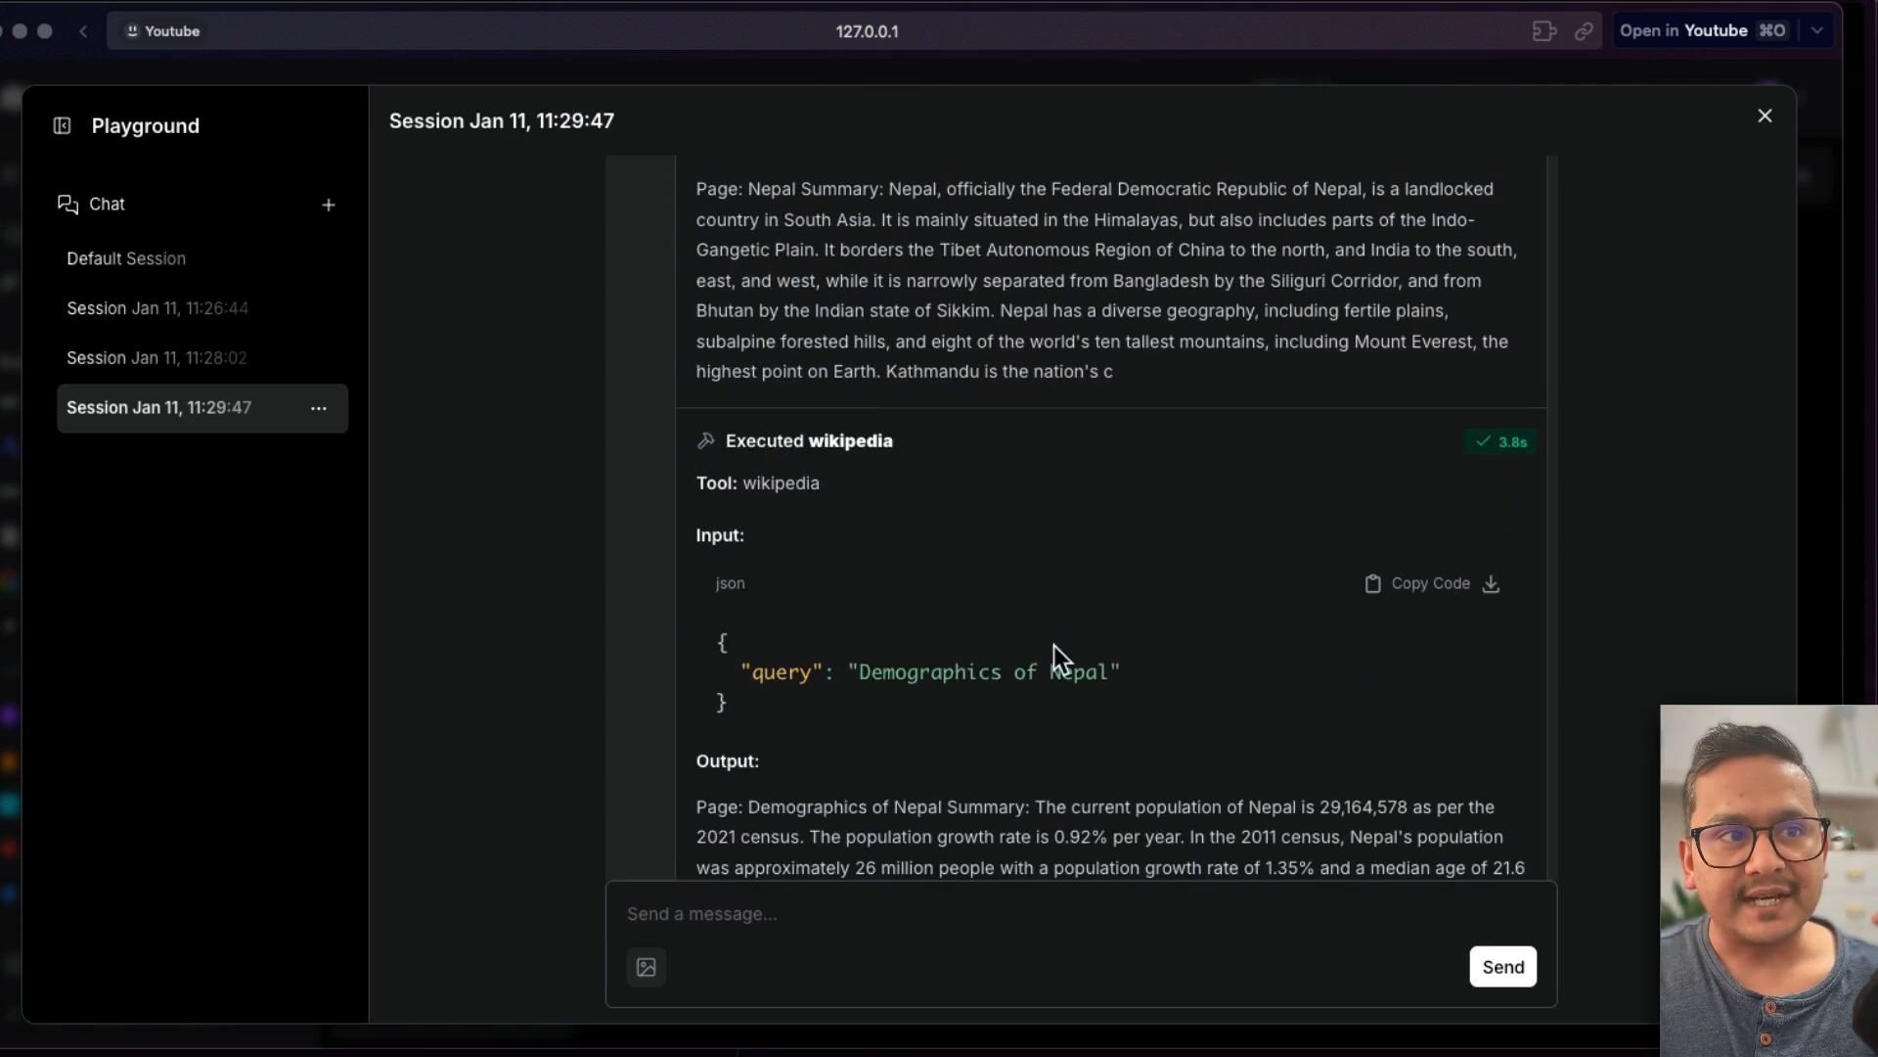
scroll(861, 655, "down", 1)
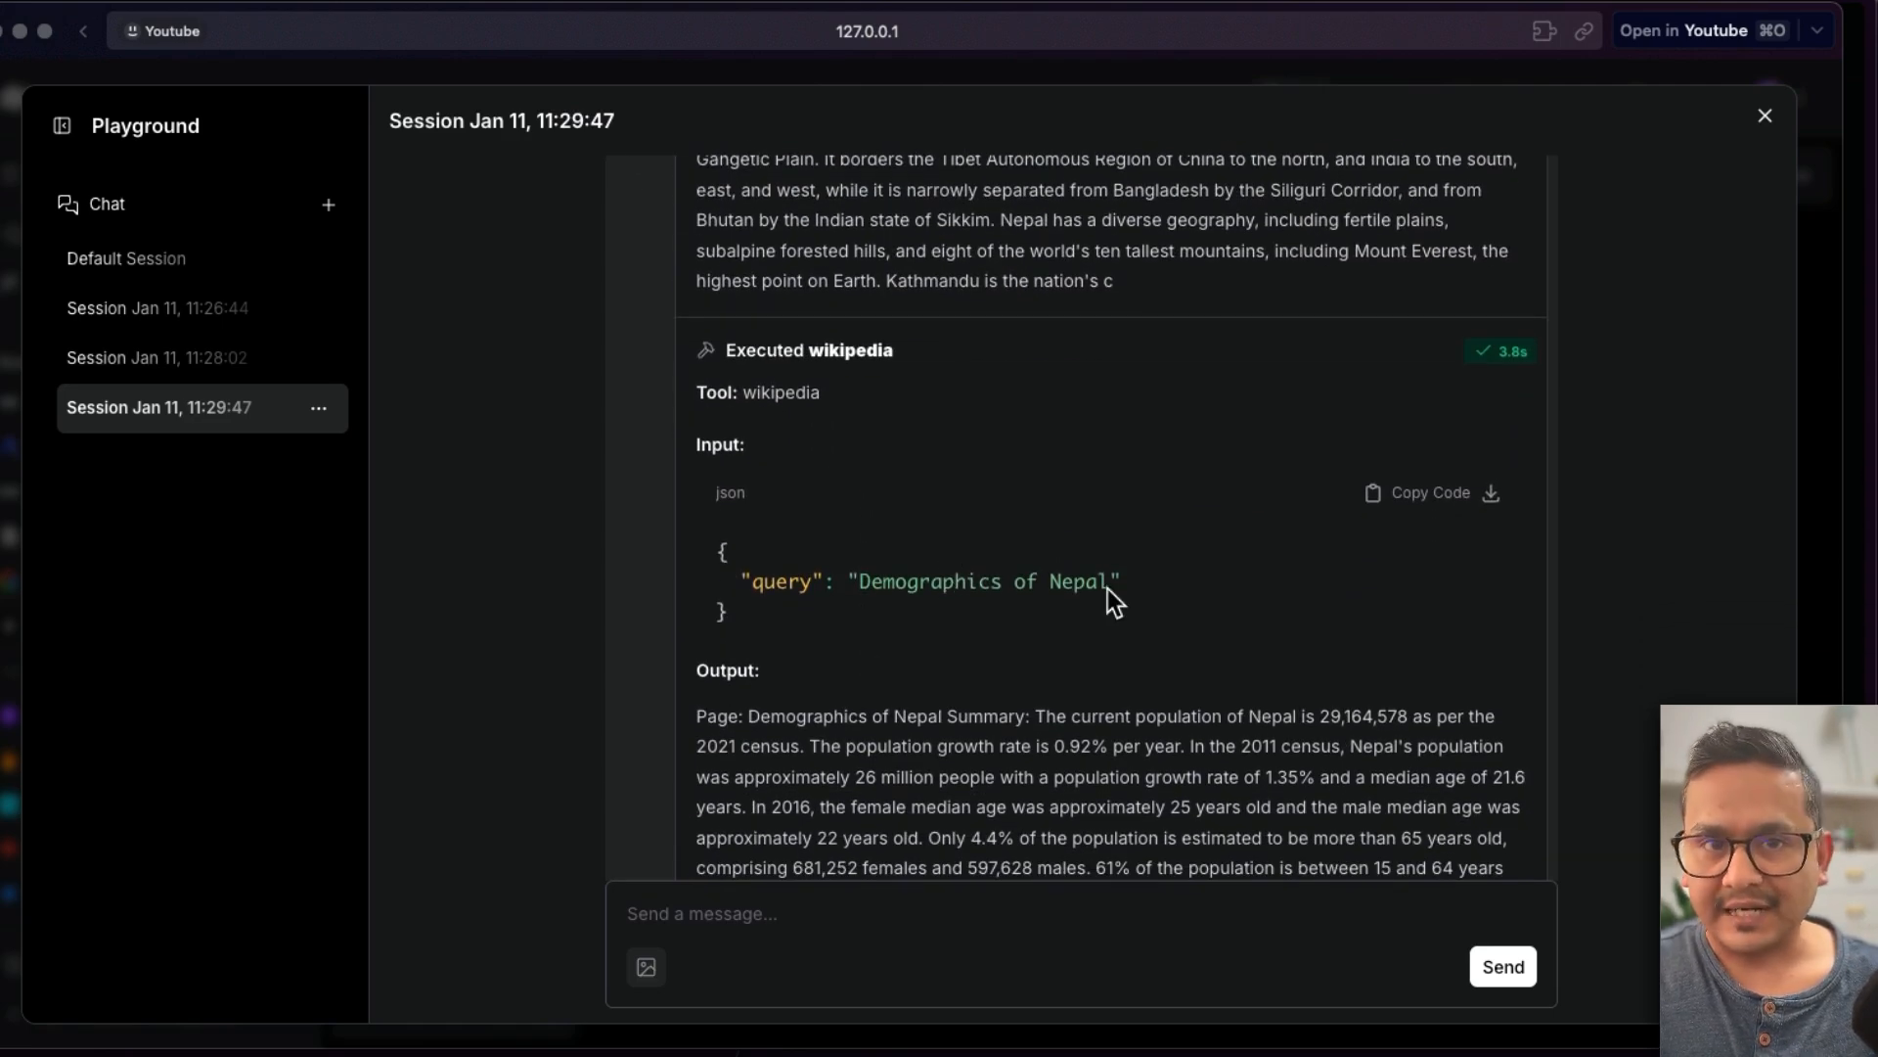
scroll(947, 590, "down", 12)
scroll(942, 593, "down", 10)
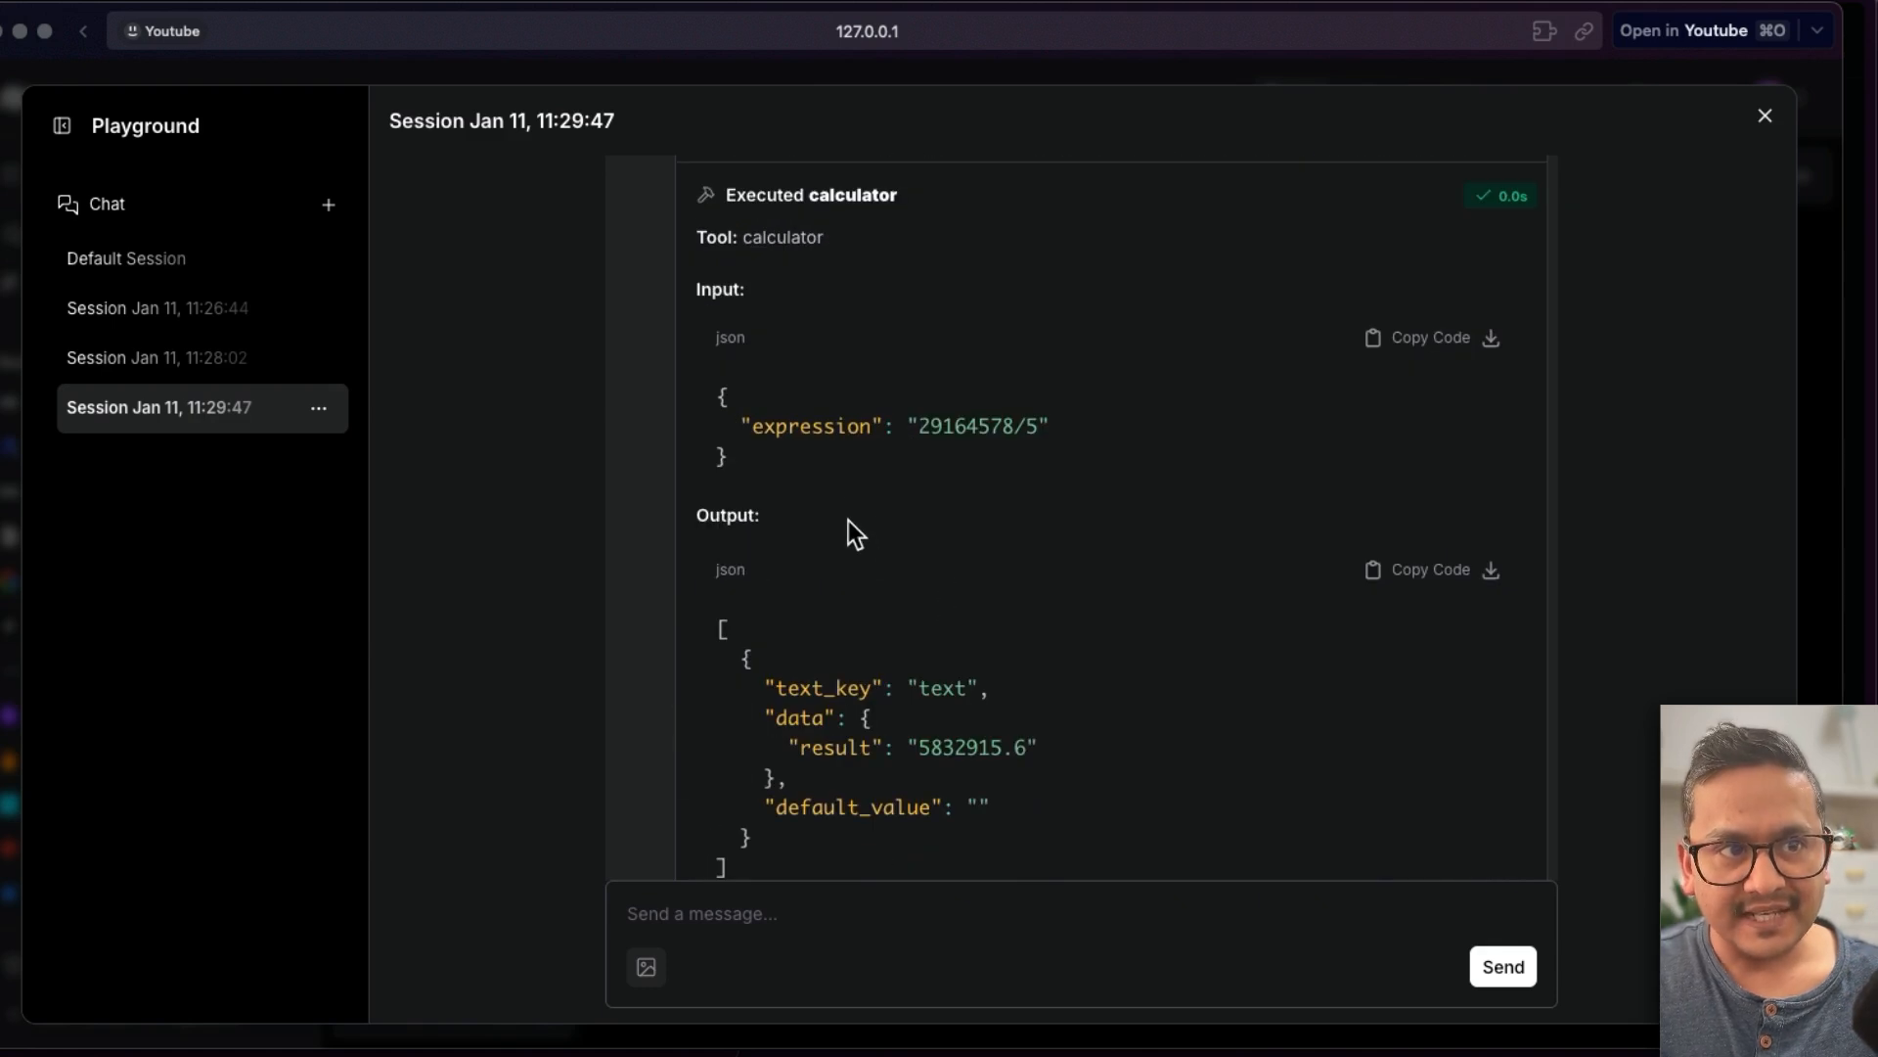
scroll(1023, 497, "down", 3)
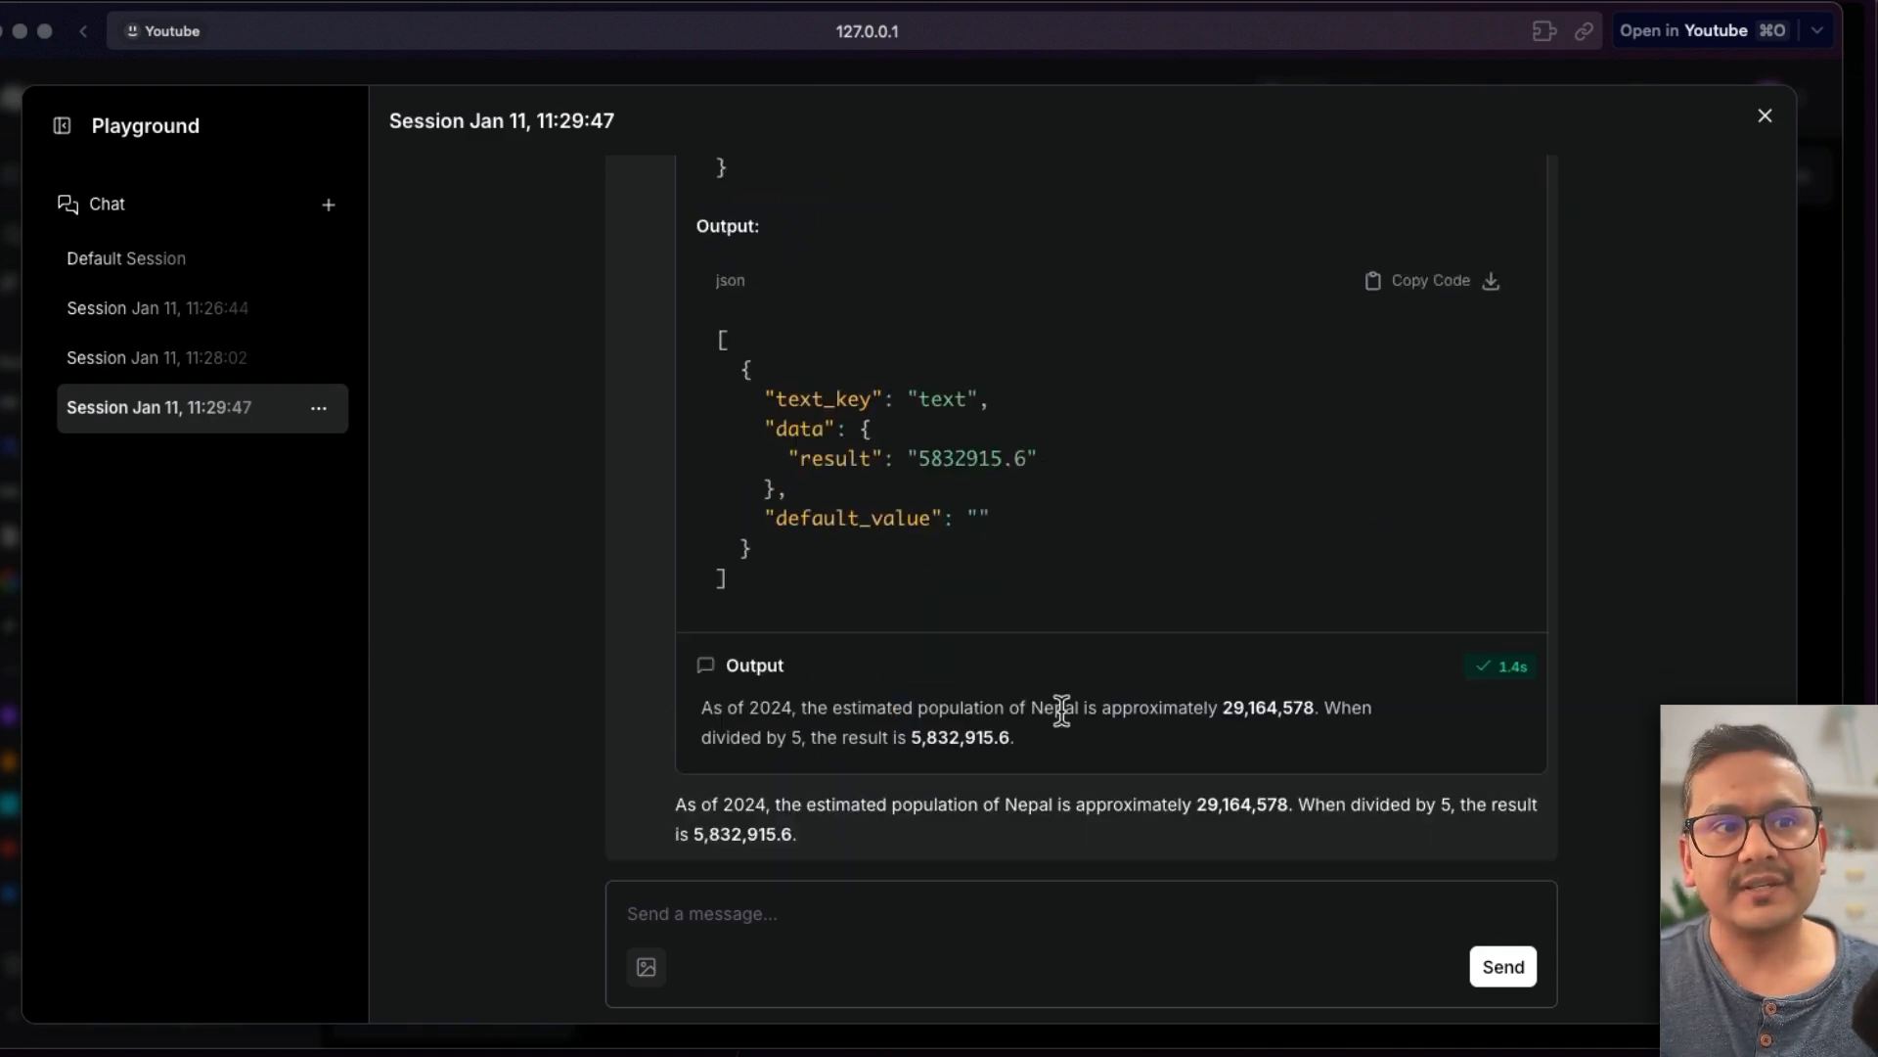
left_click(1767, 118)
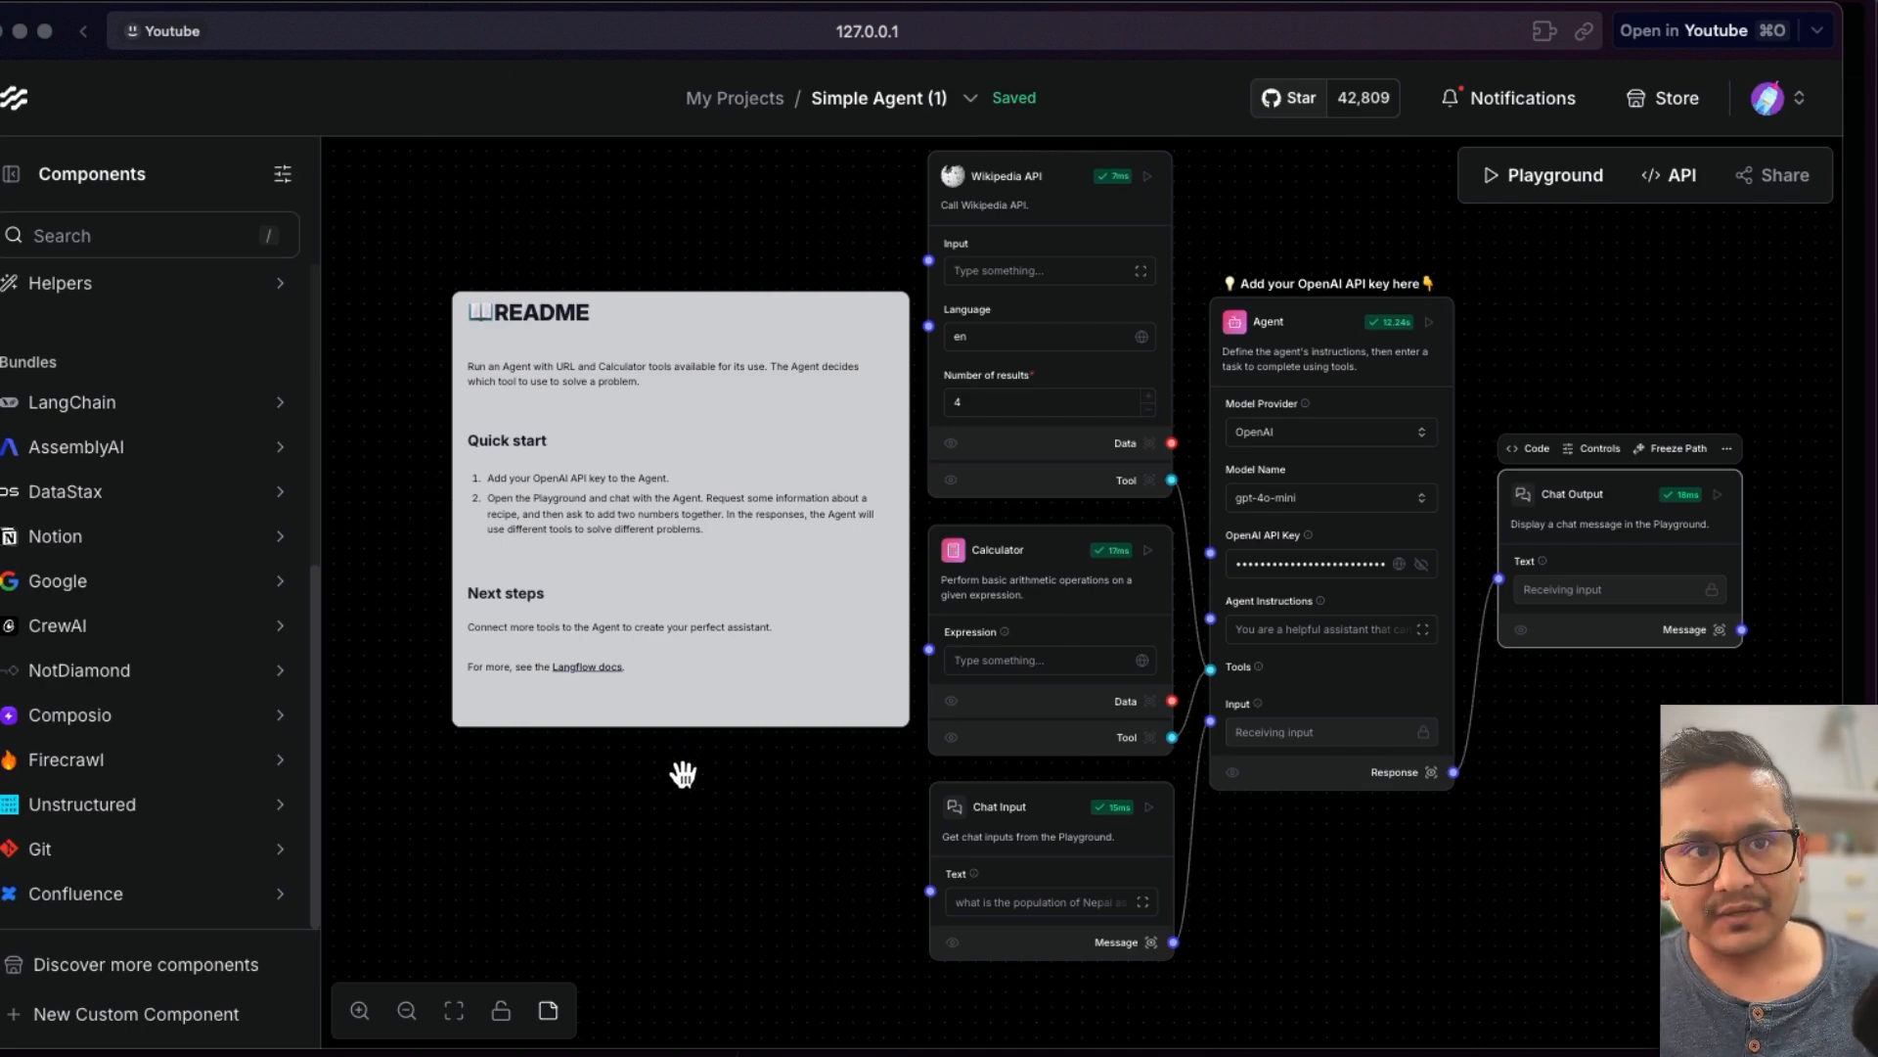
mouse_move(1220, 666)
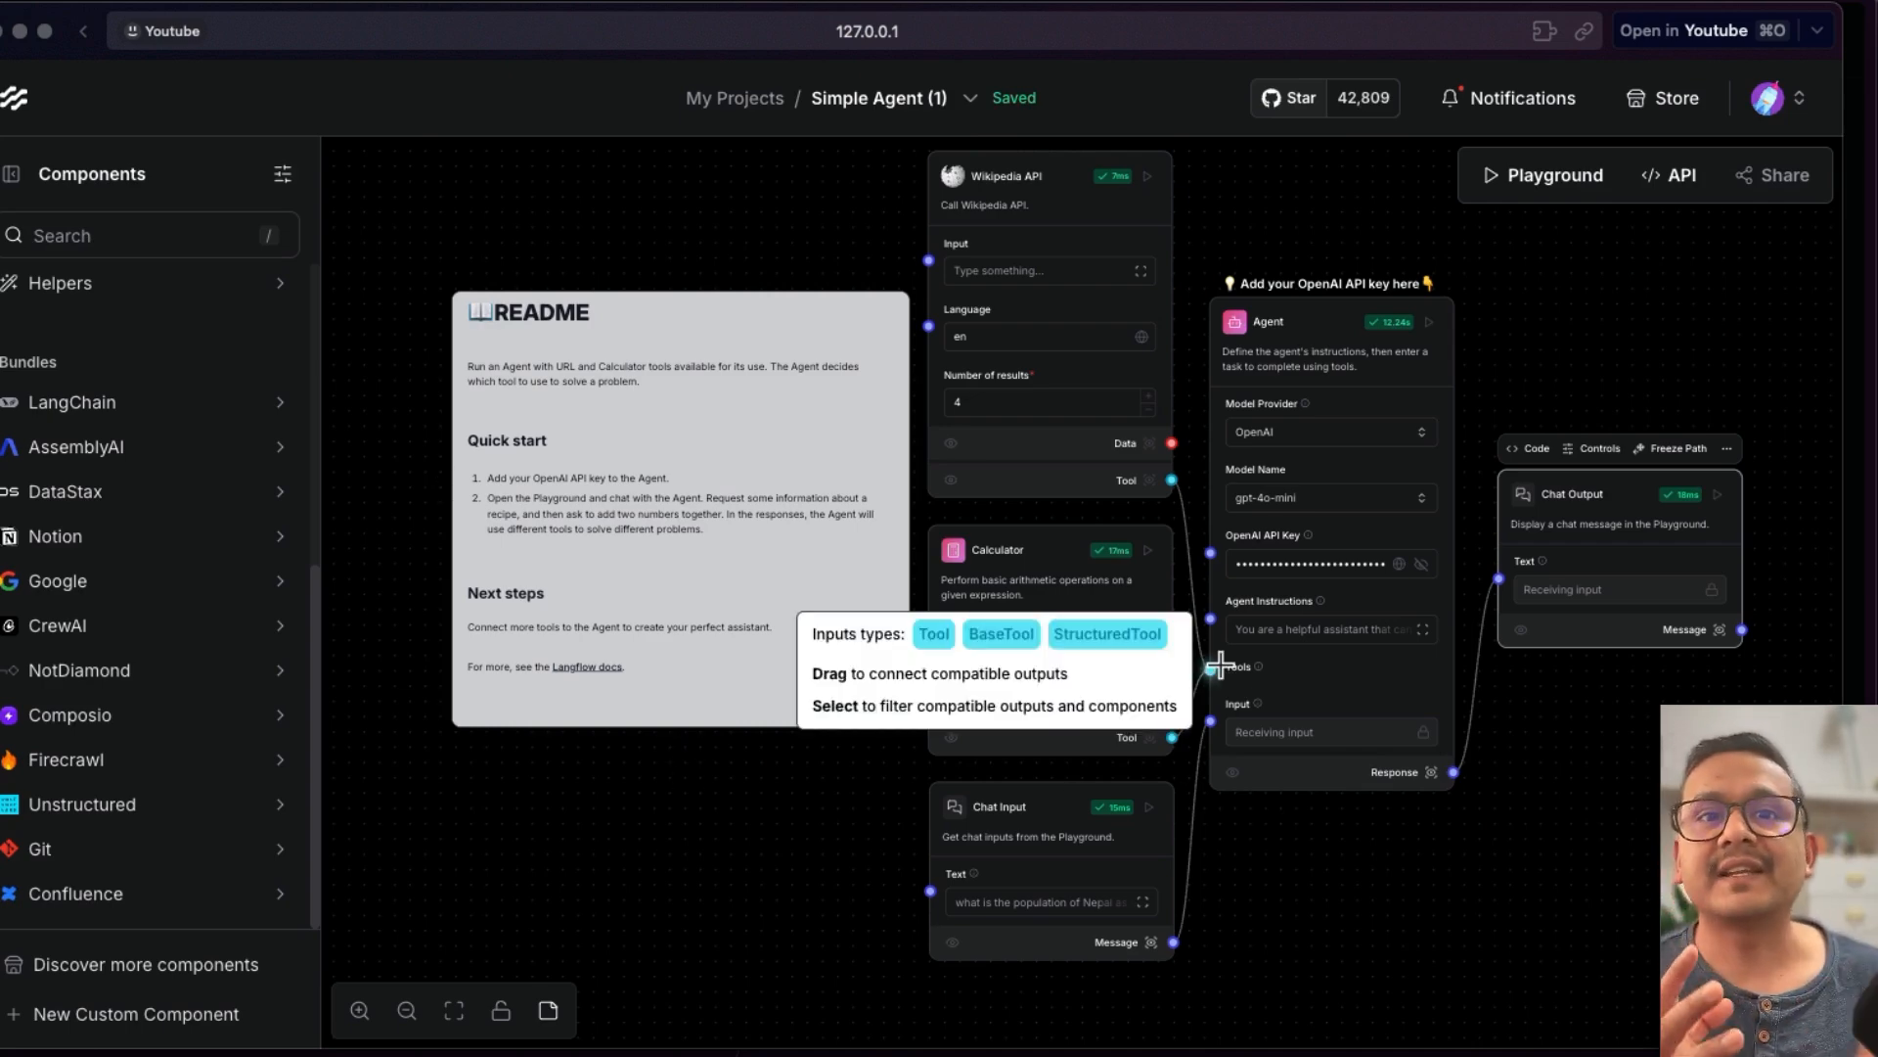